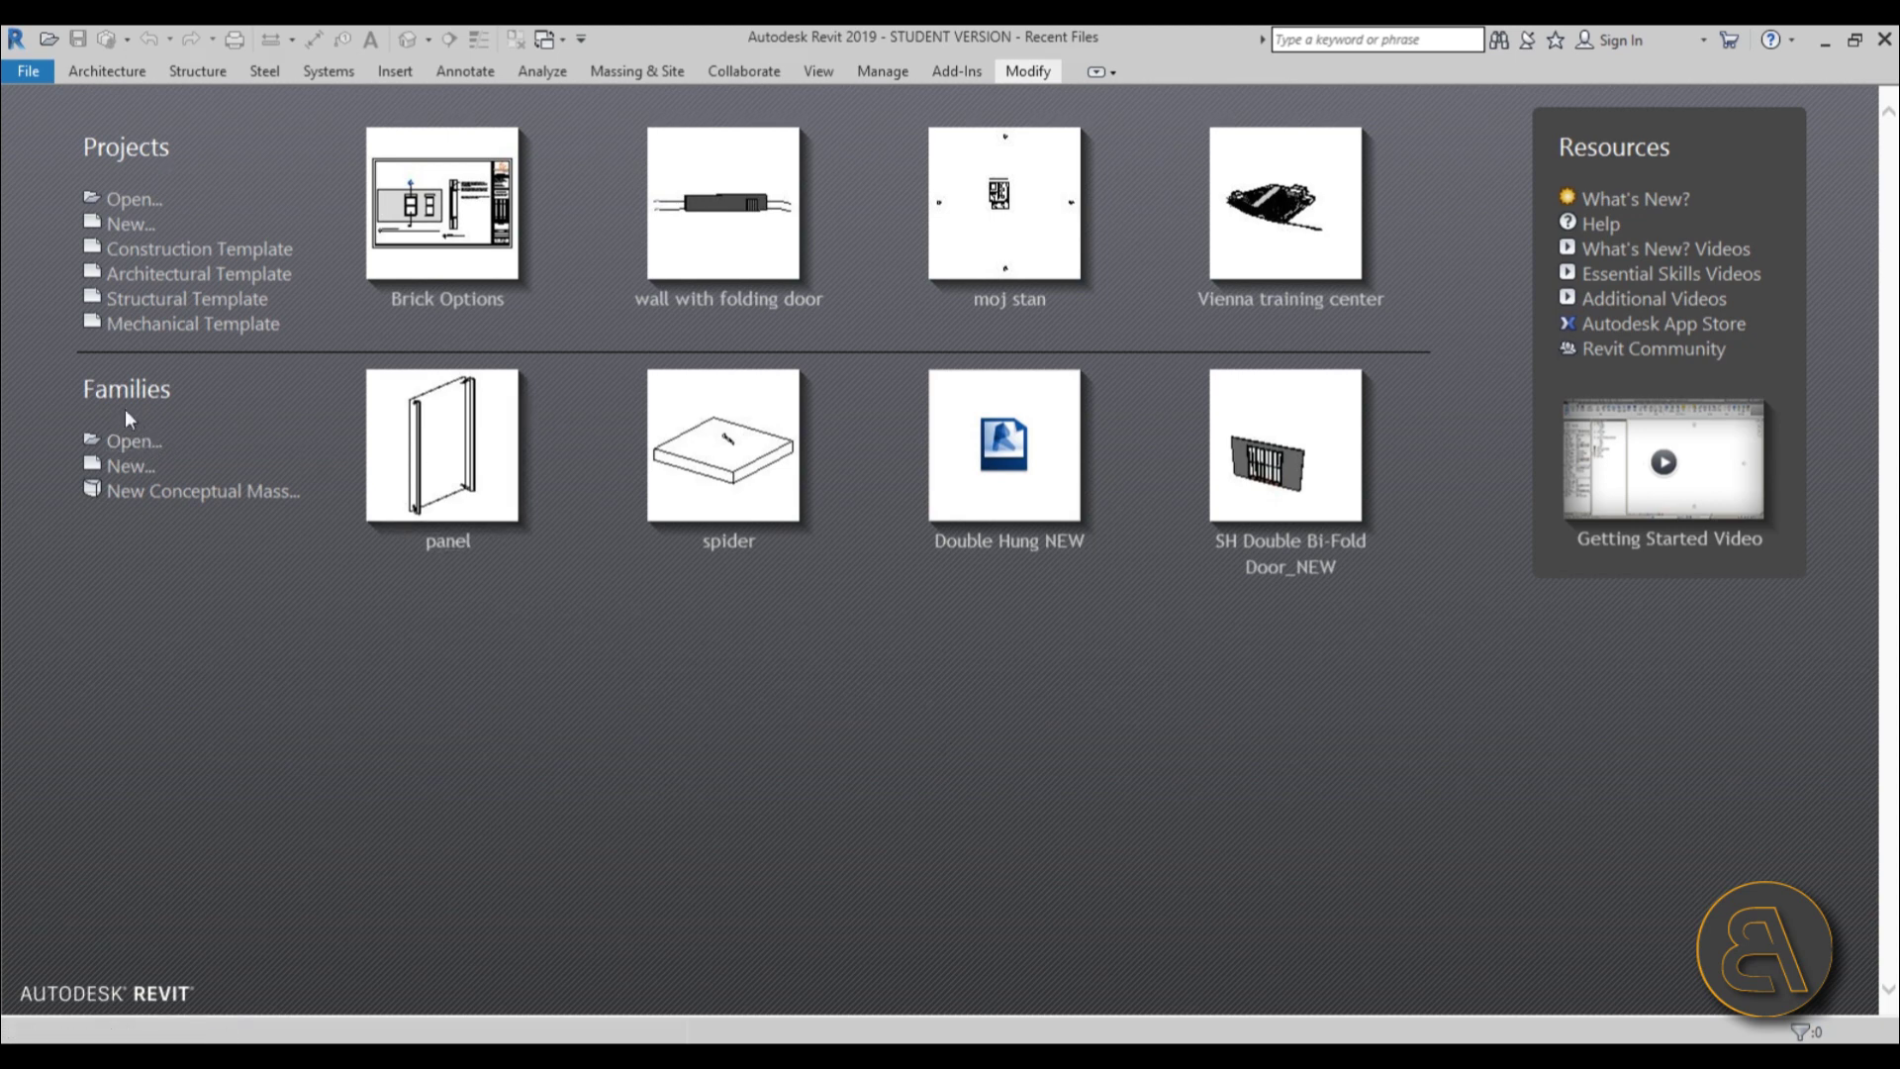
Create a new family from the Metric Generic Model face based template.
left_click(143, 475)
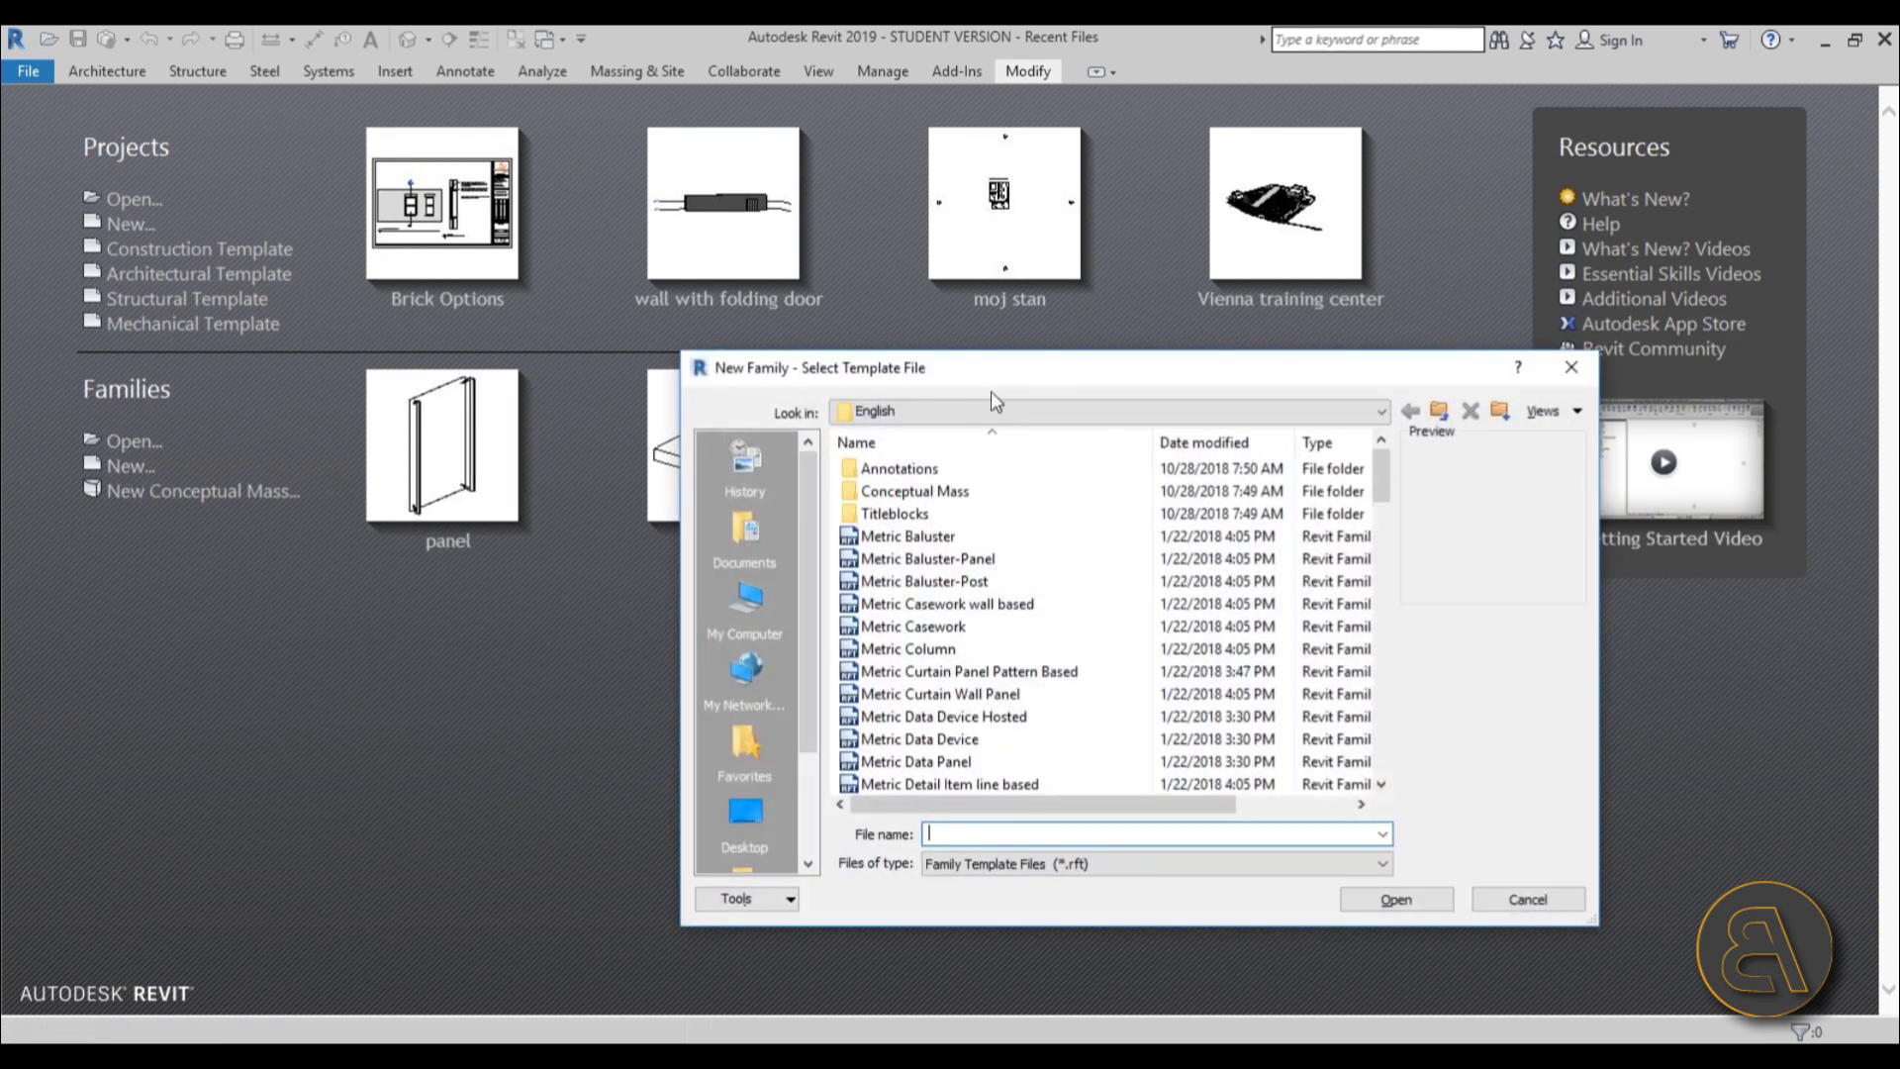
left_click_drag(1201, 412, 1202, 530)
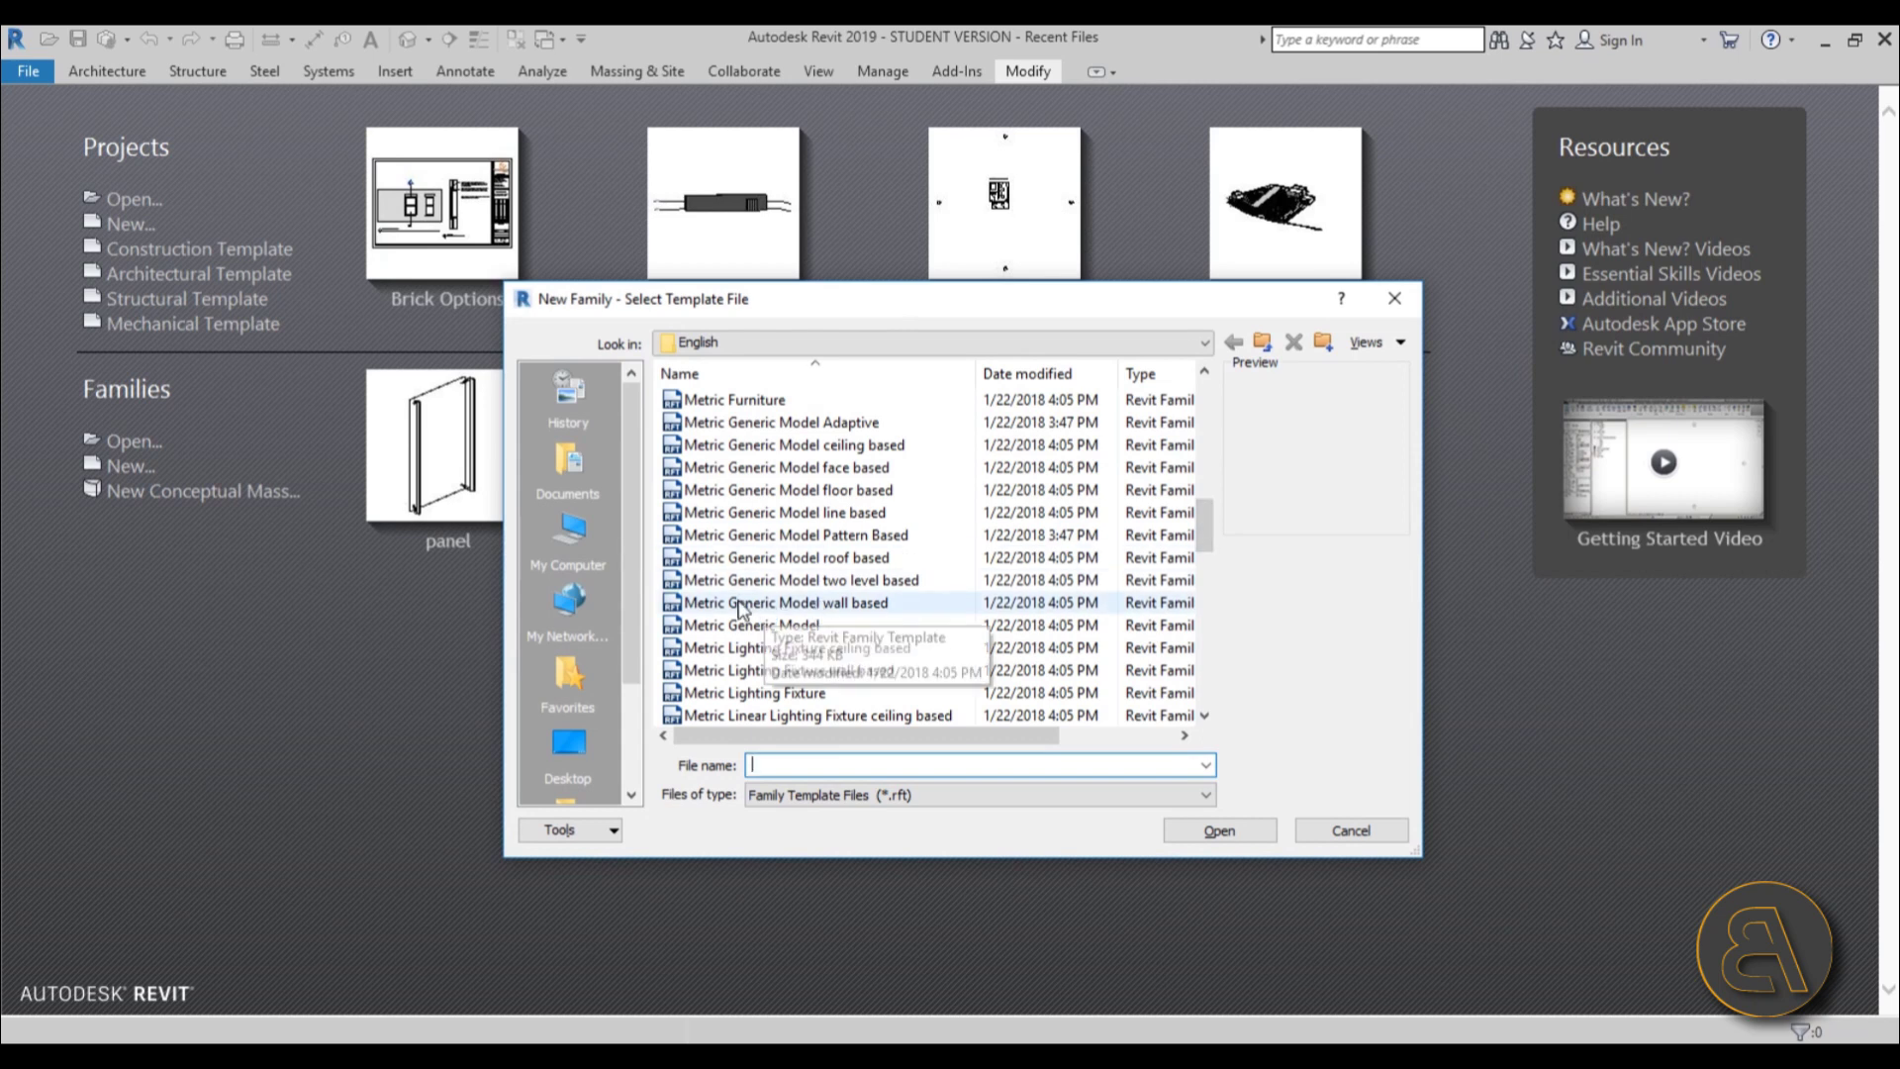
left_click(753, 471)
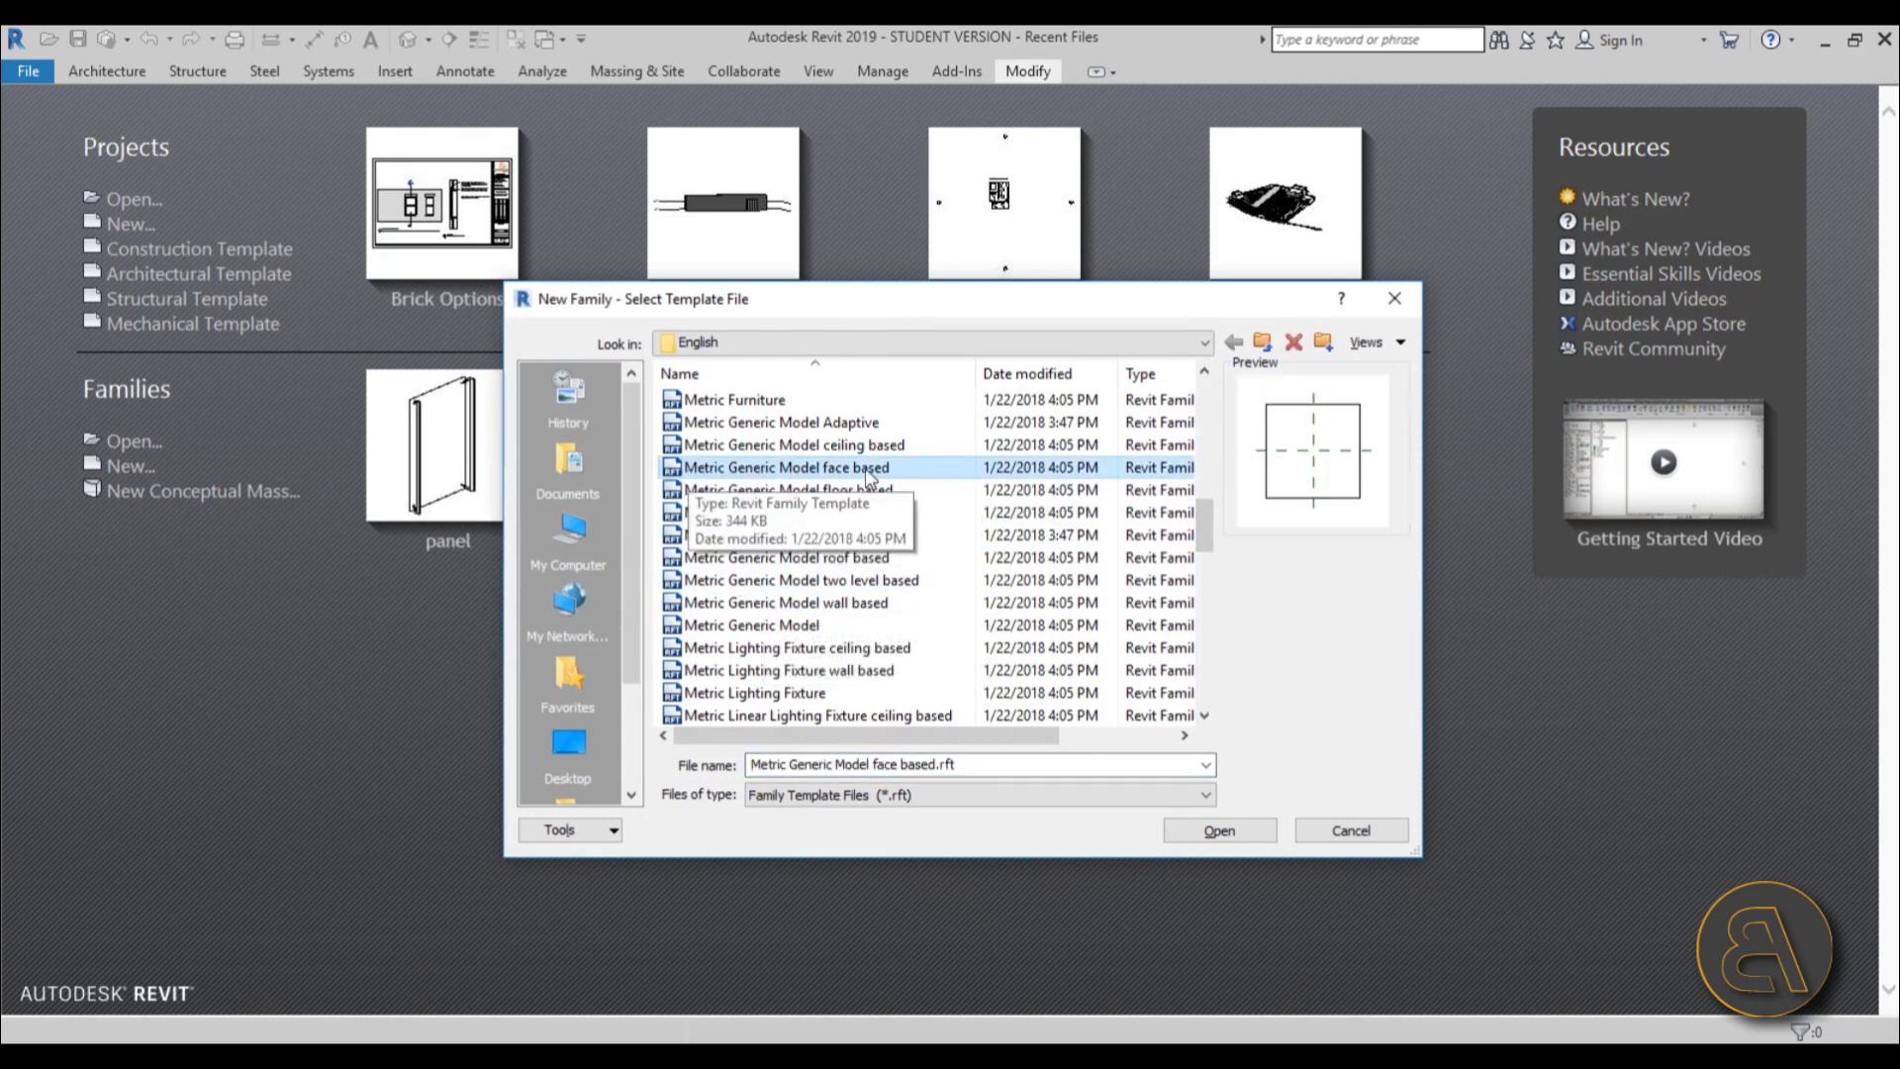
left_click(1243, 827)
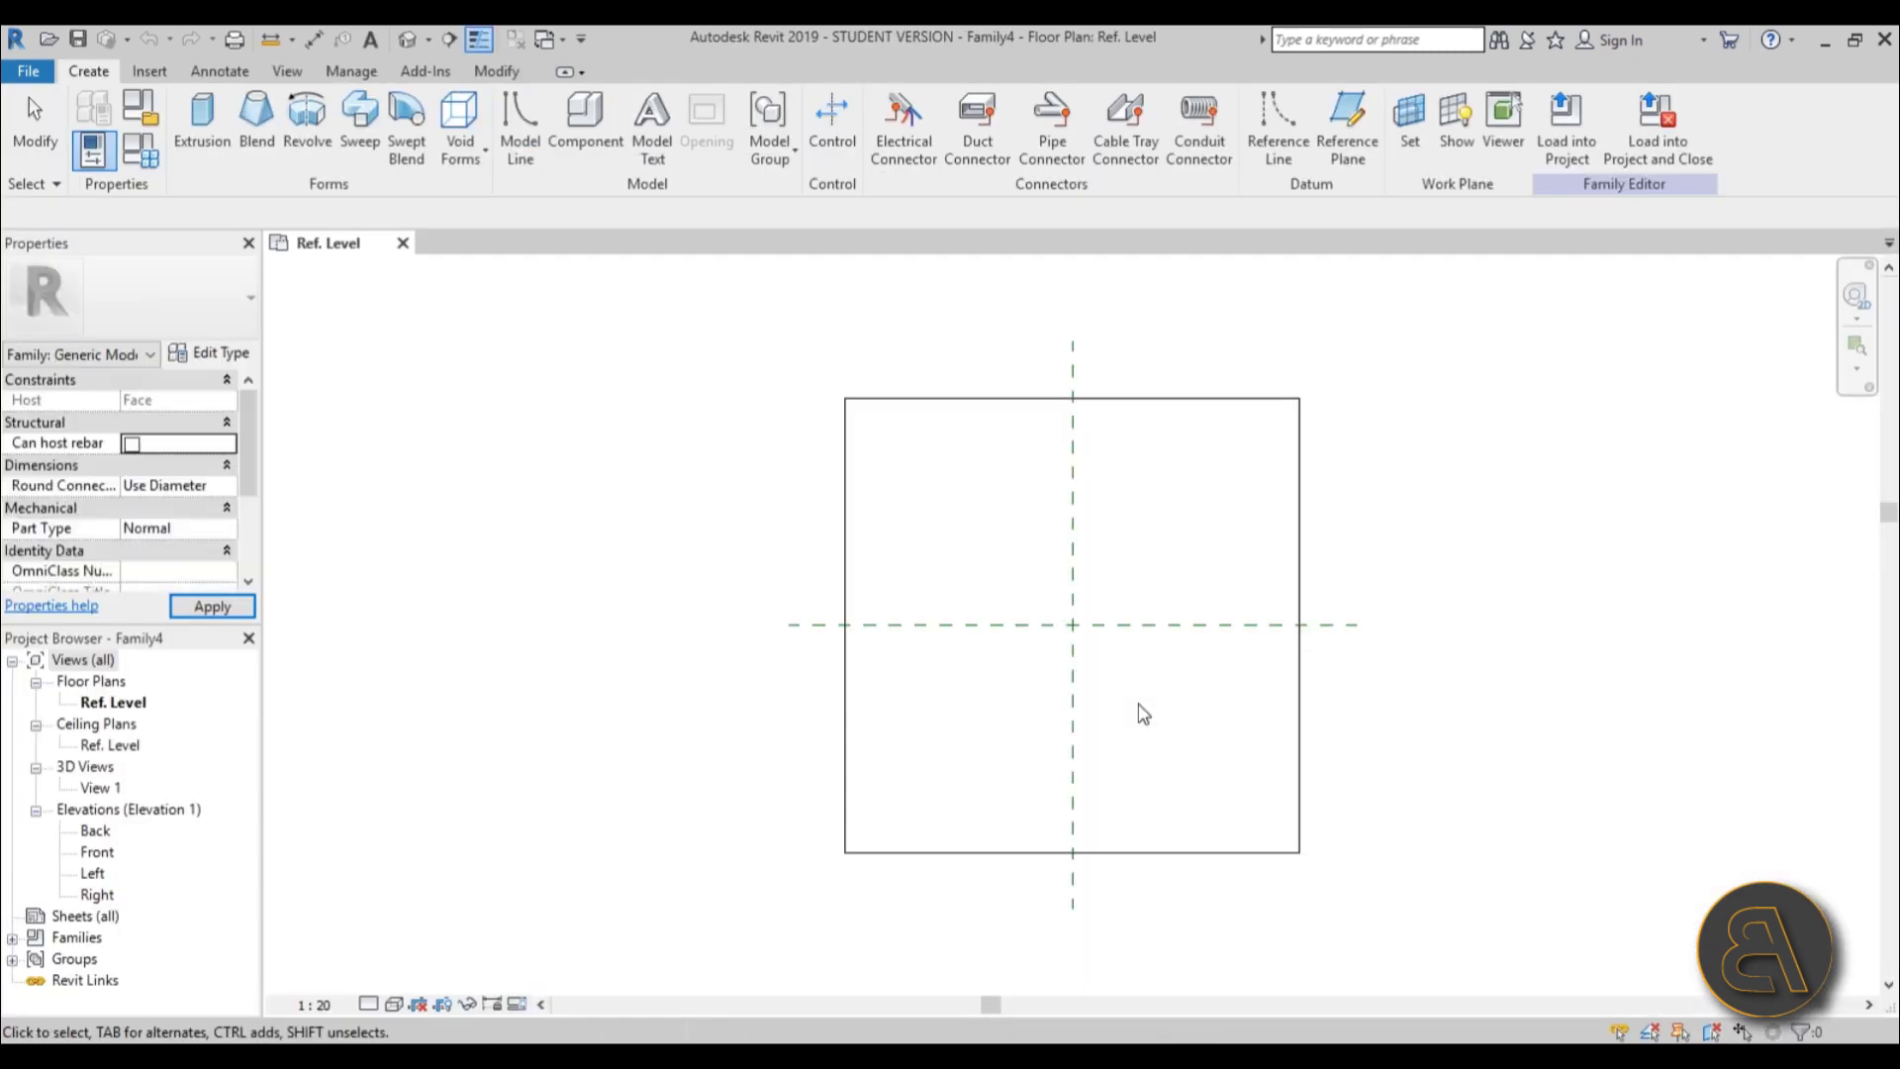
Examine the template's host block in the default 3D view.
middle_click_drag(1059, 606, 885, 609)
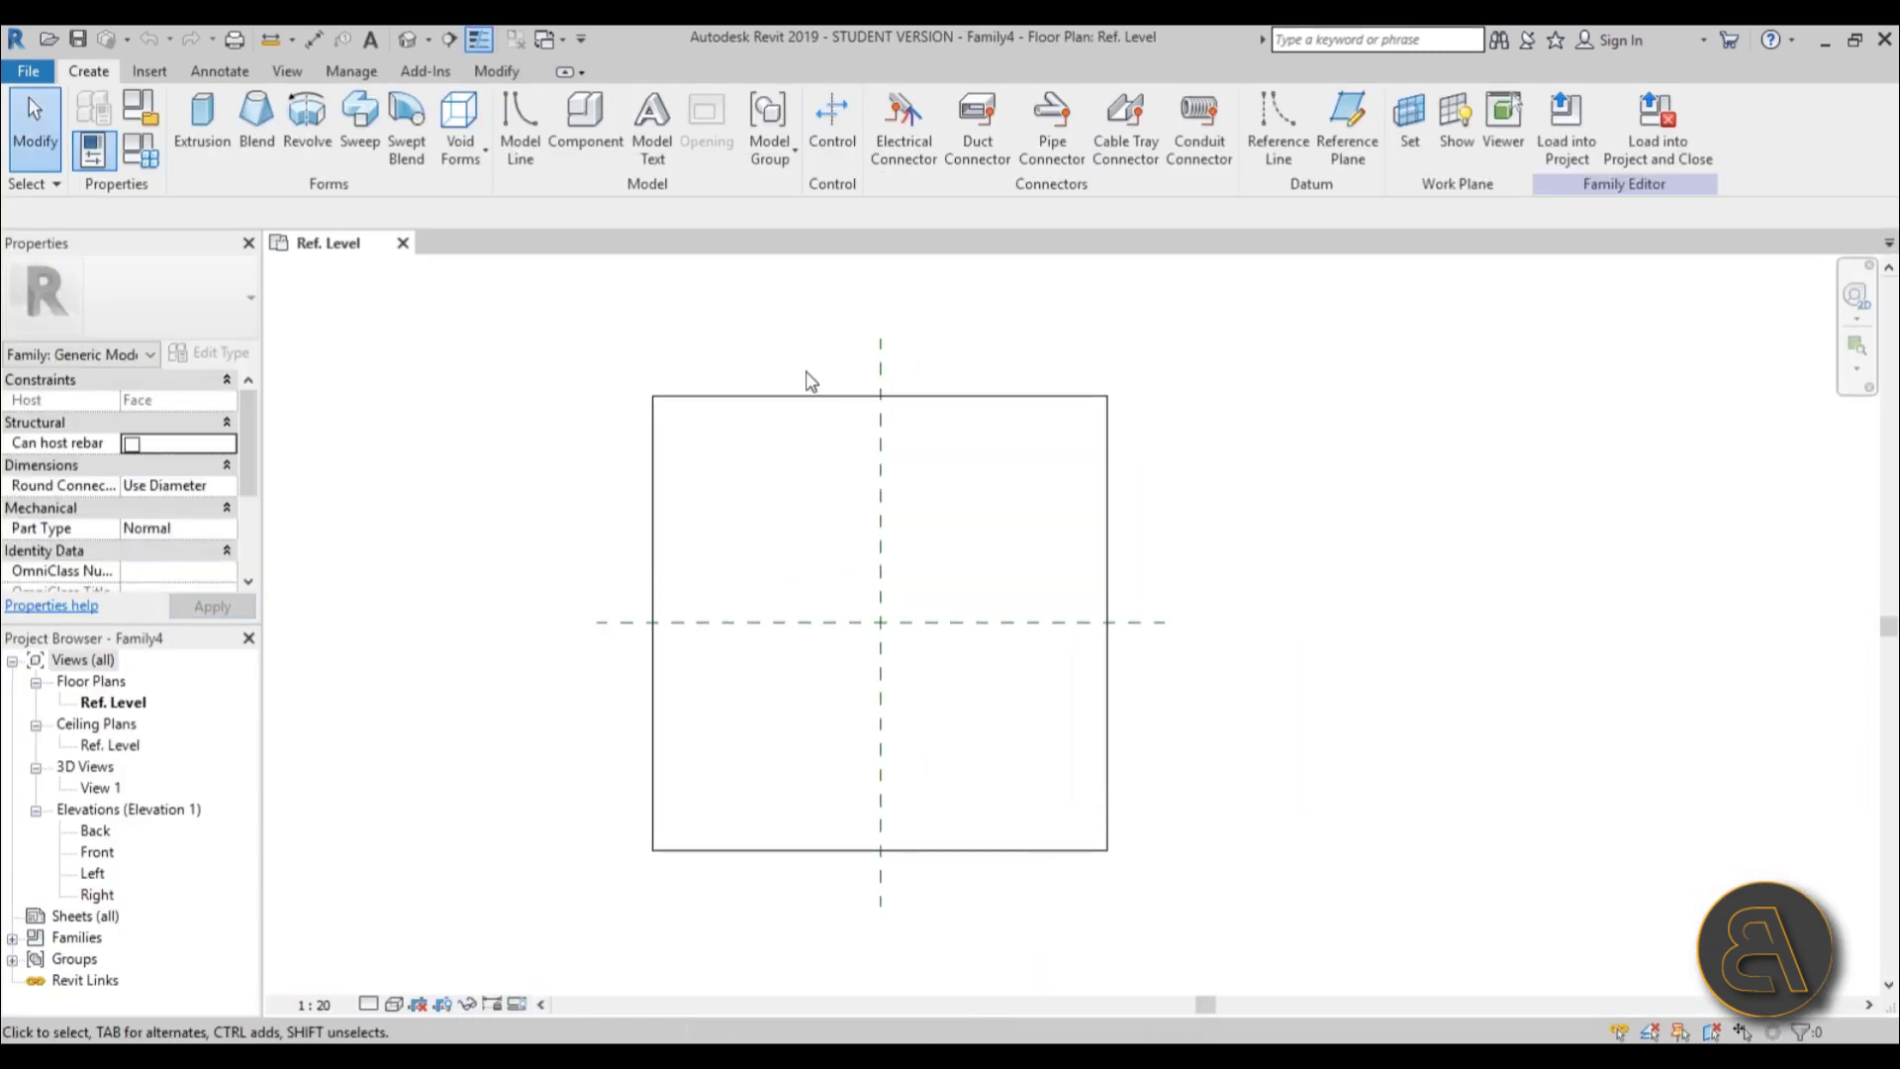
left_click(410, 39)
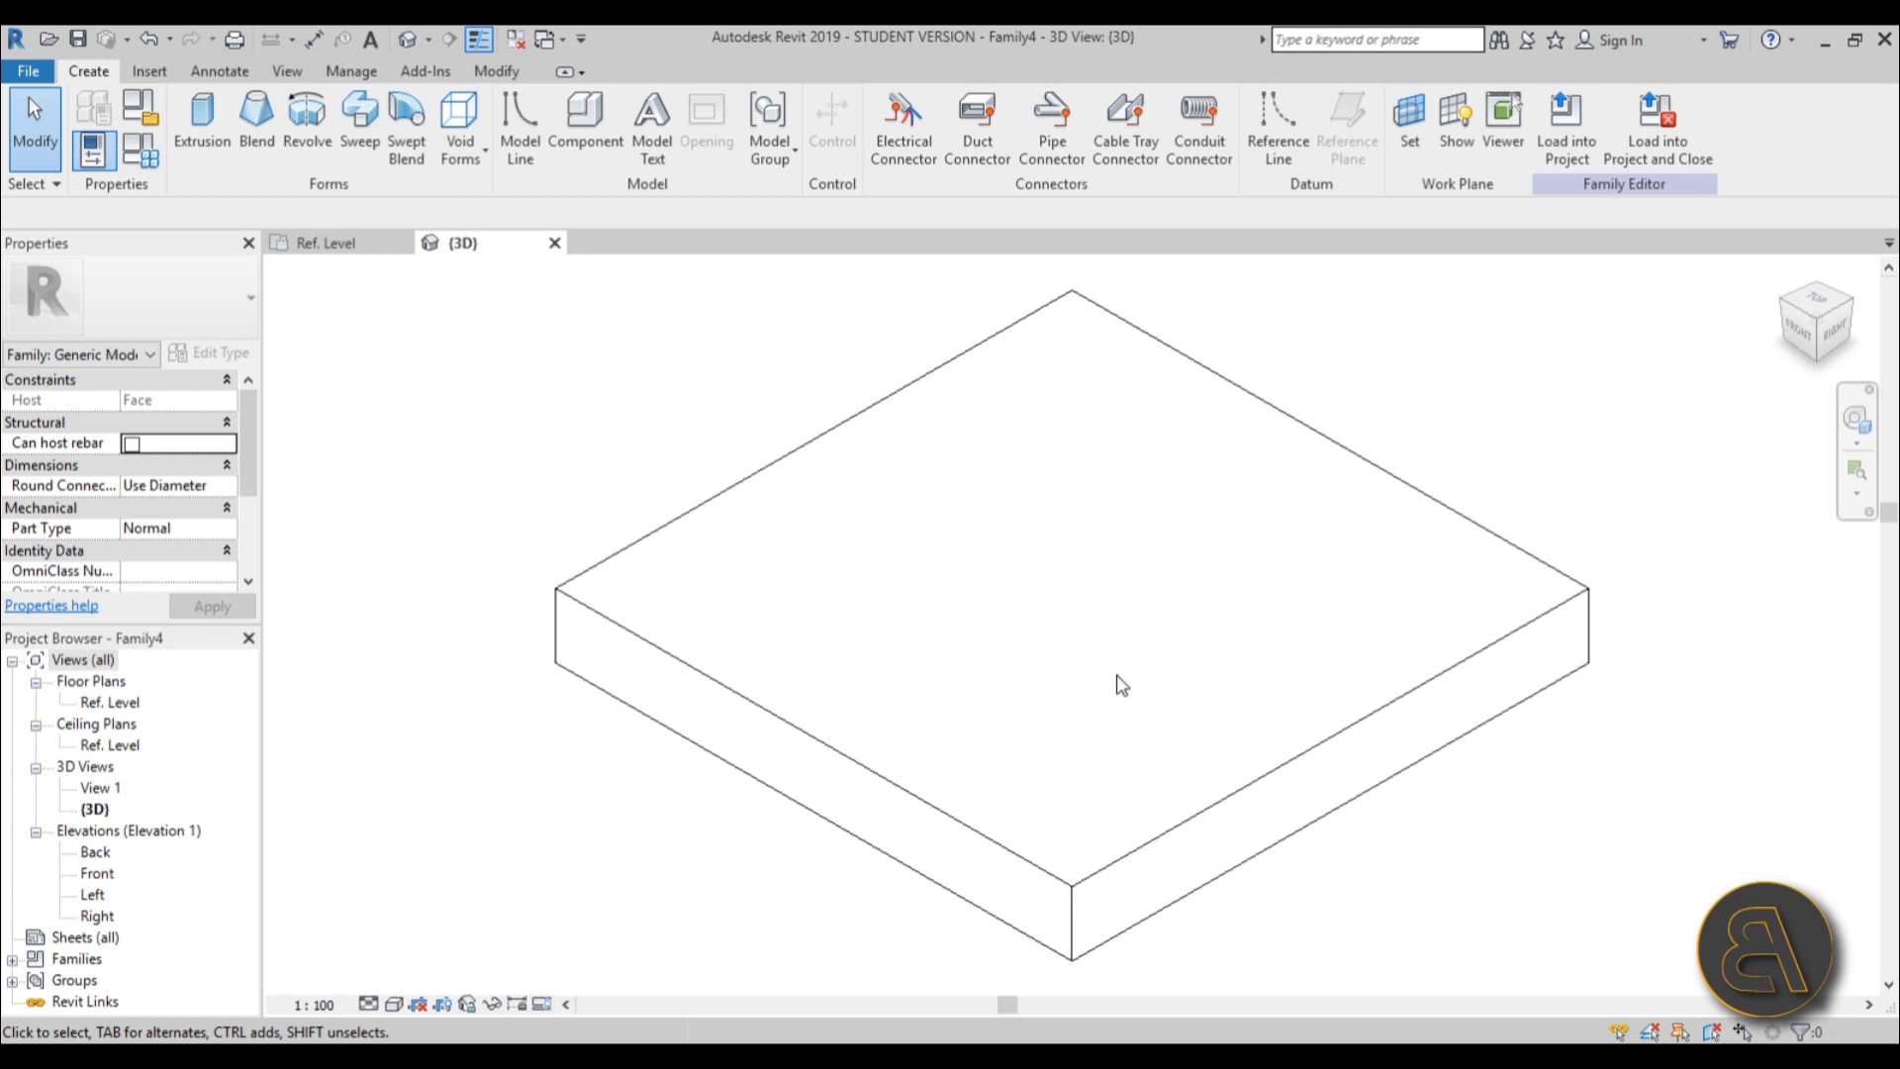
middle_click_drag(1121, 684, 1148, 725, "shift")
left_click(1304, 706)
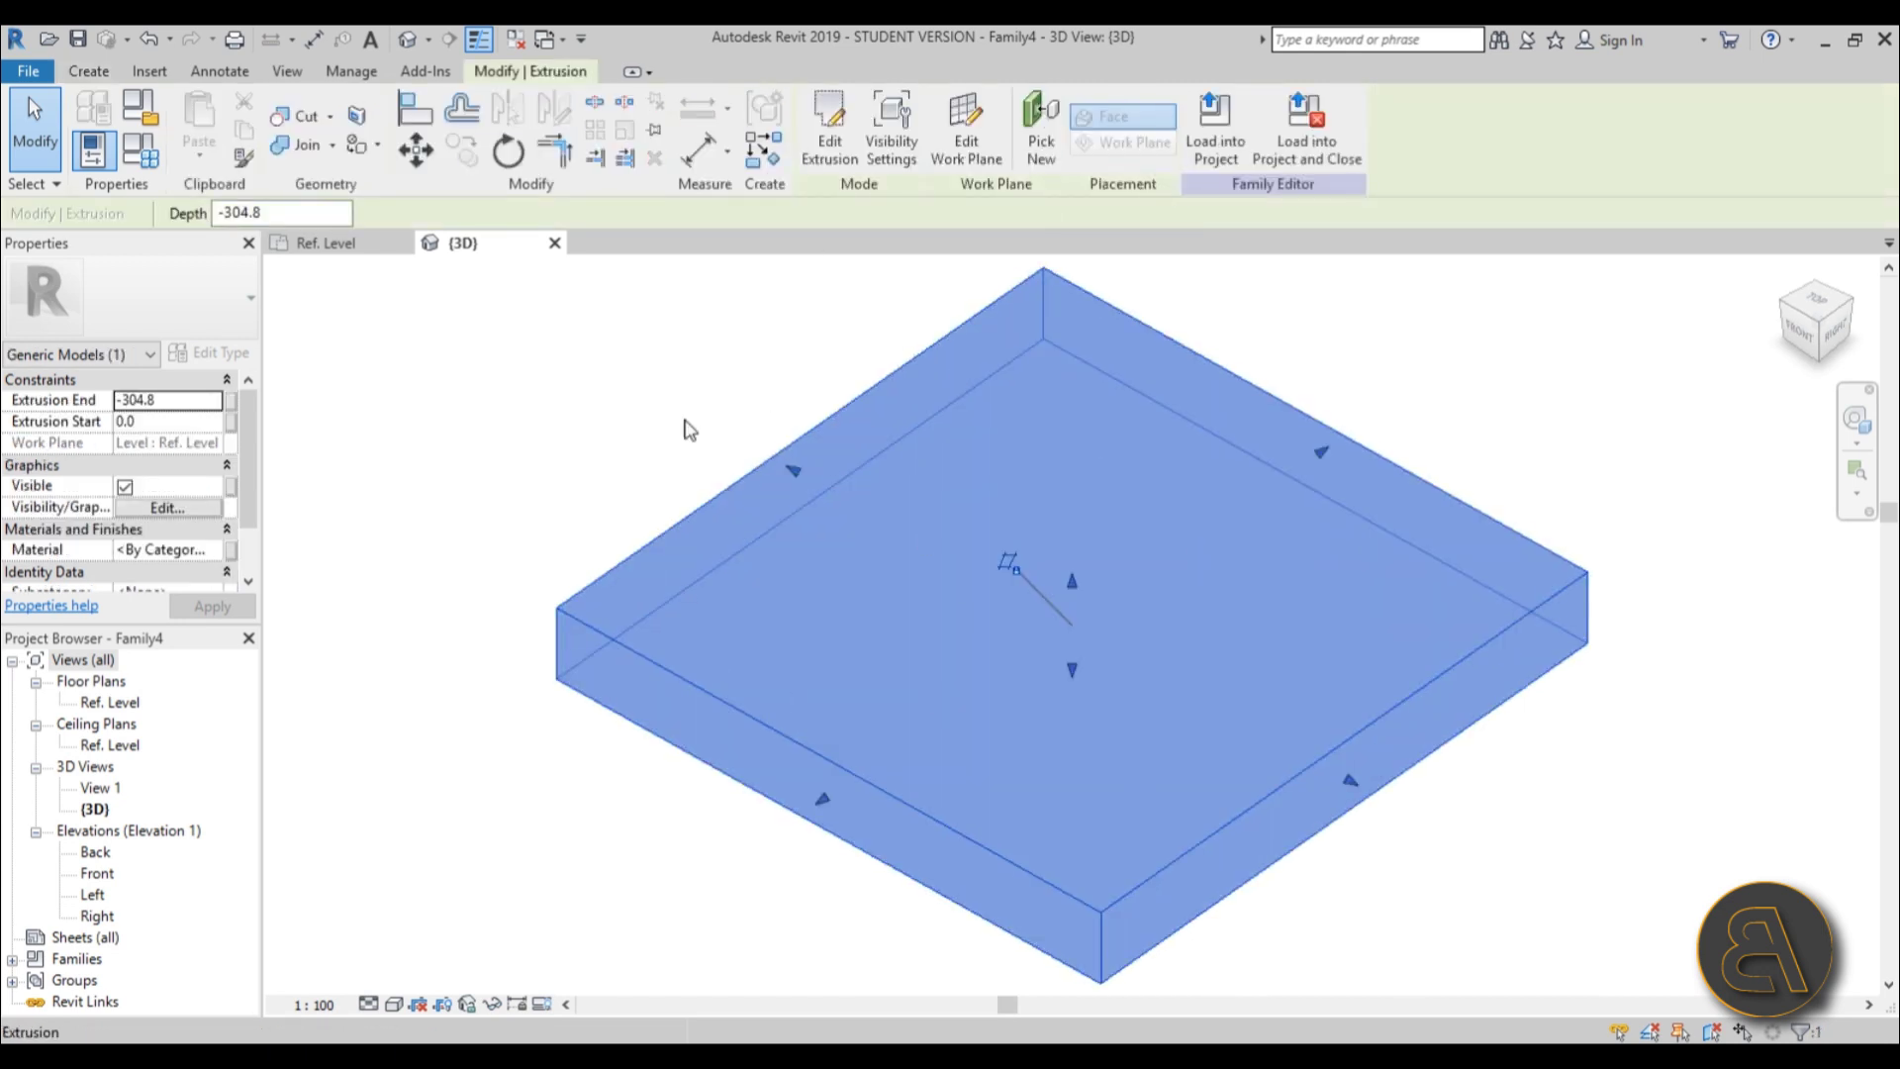
left_click(586, 441)
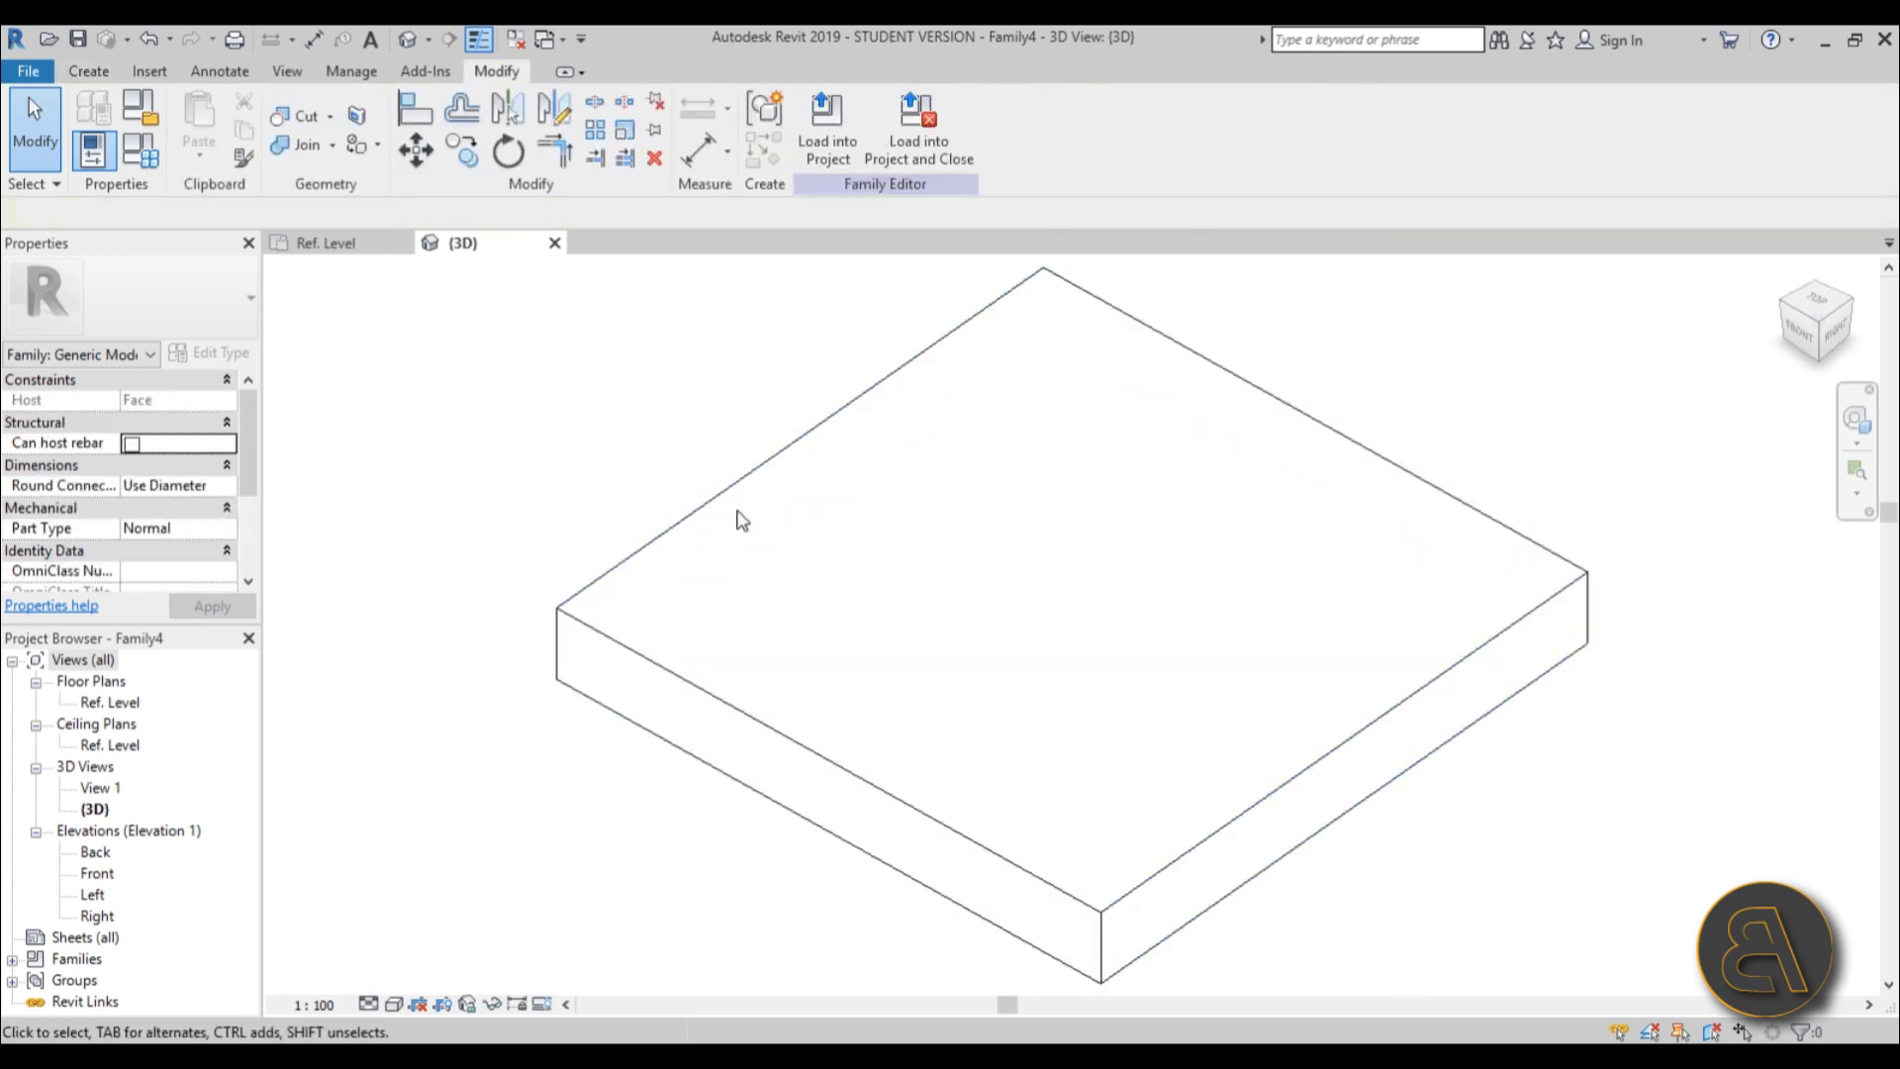
Start an extrusion in the Ref. Level plan and sketch a line about 260 mm long at 45° from the reference planes' intersection.
double_click(111, 702)
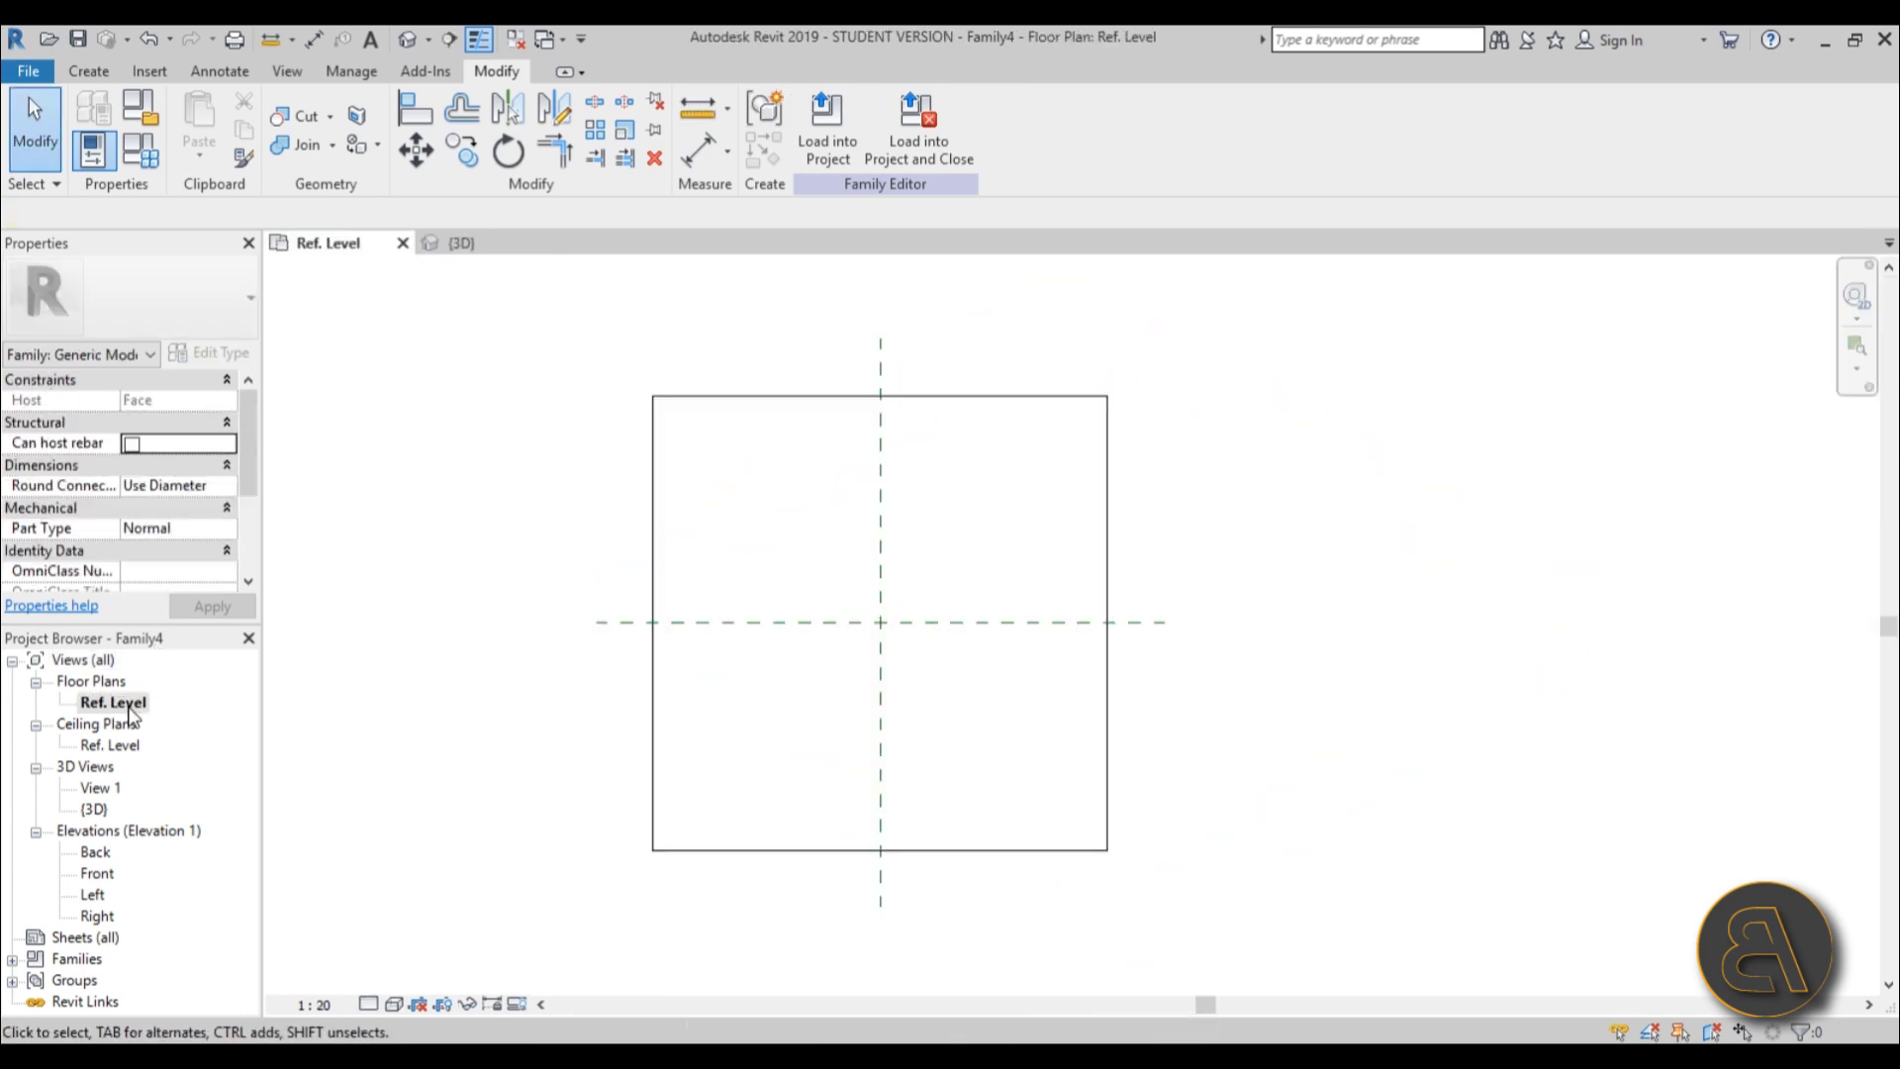
scroll(858, 590, "up", 3)
middle_click_drag(1031, 492, 856, 435)
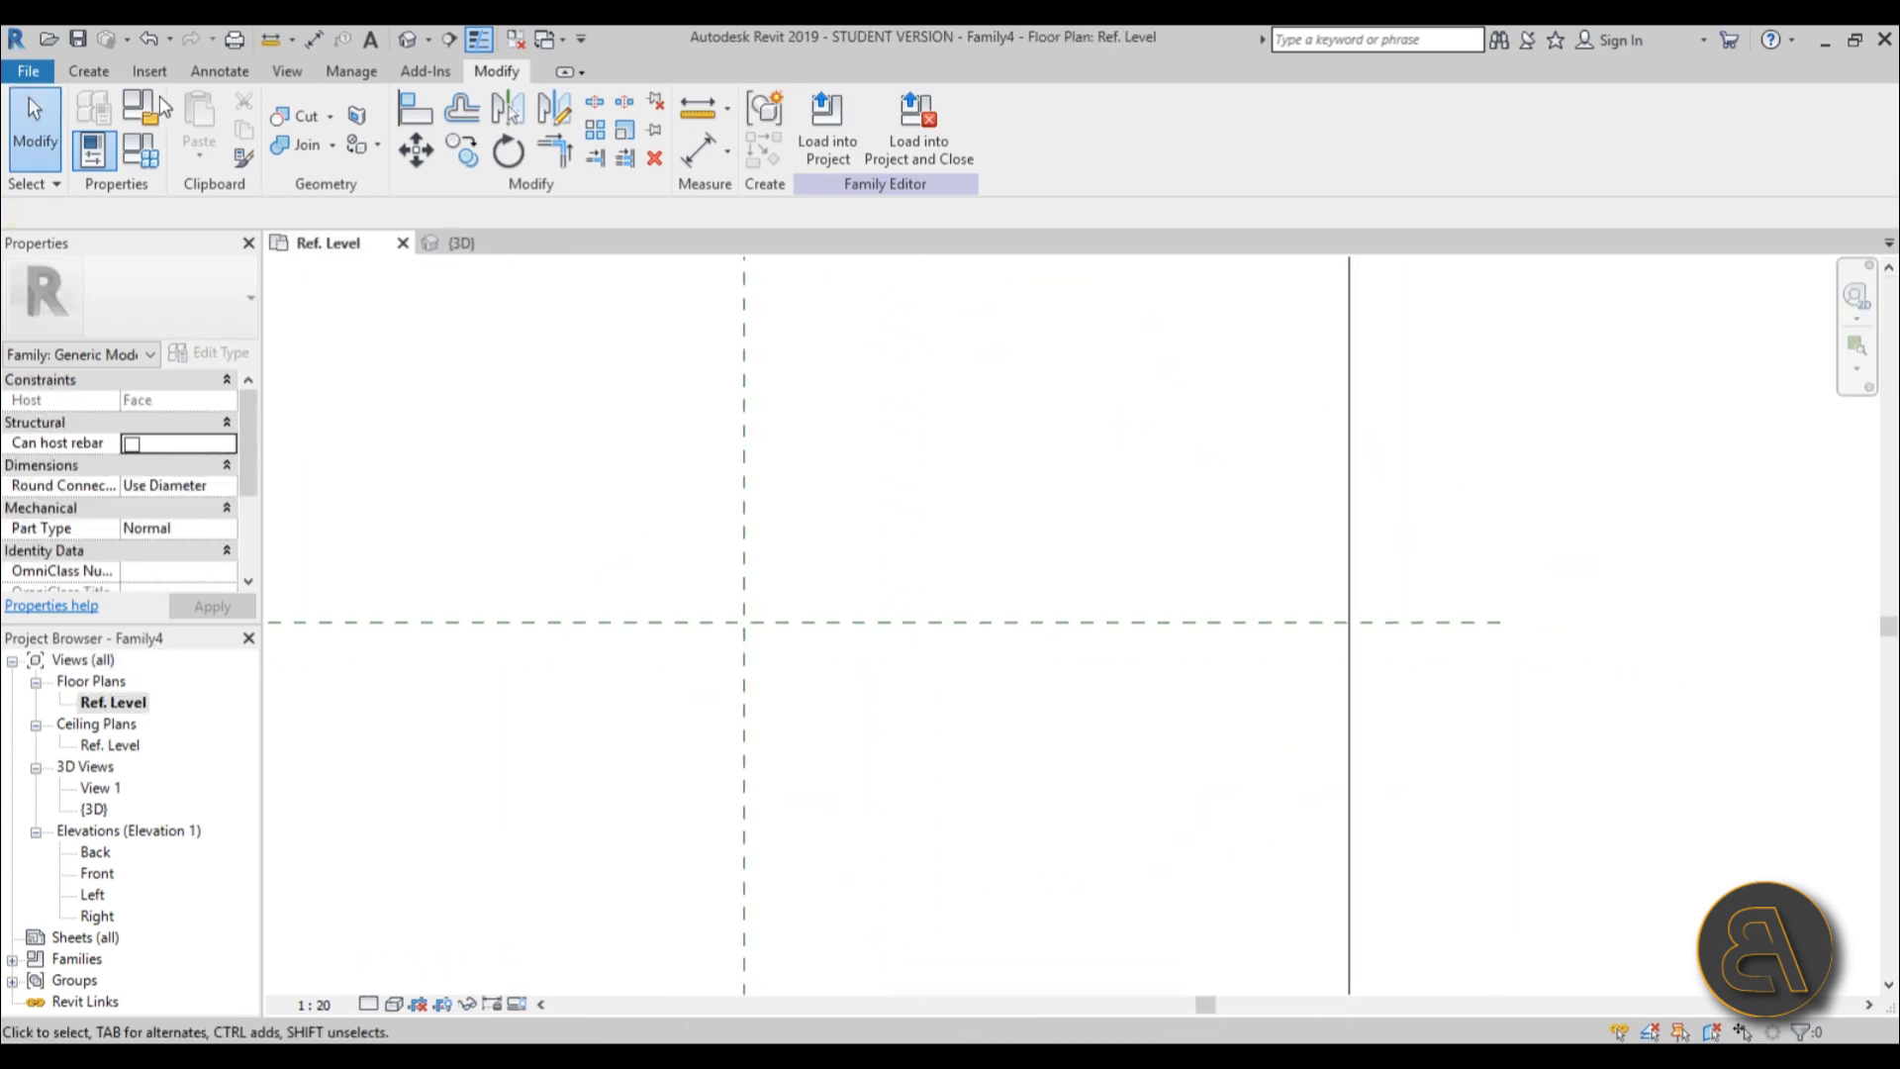
left_click(99, 63)
left_click(202, 157)
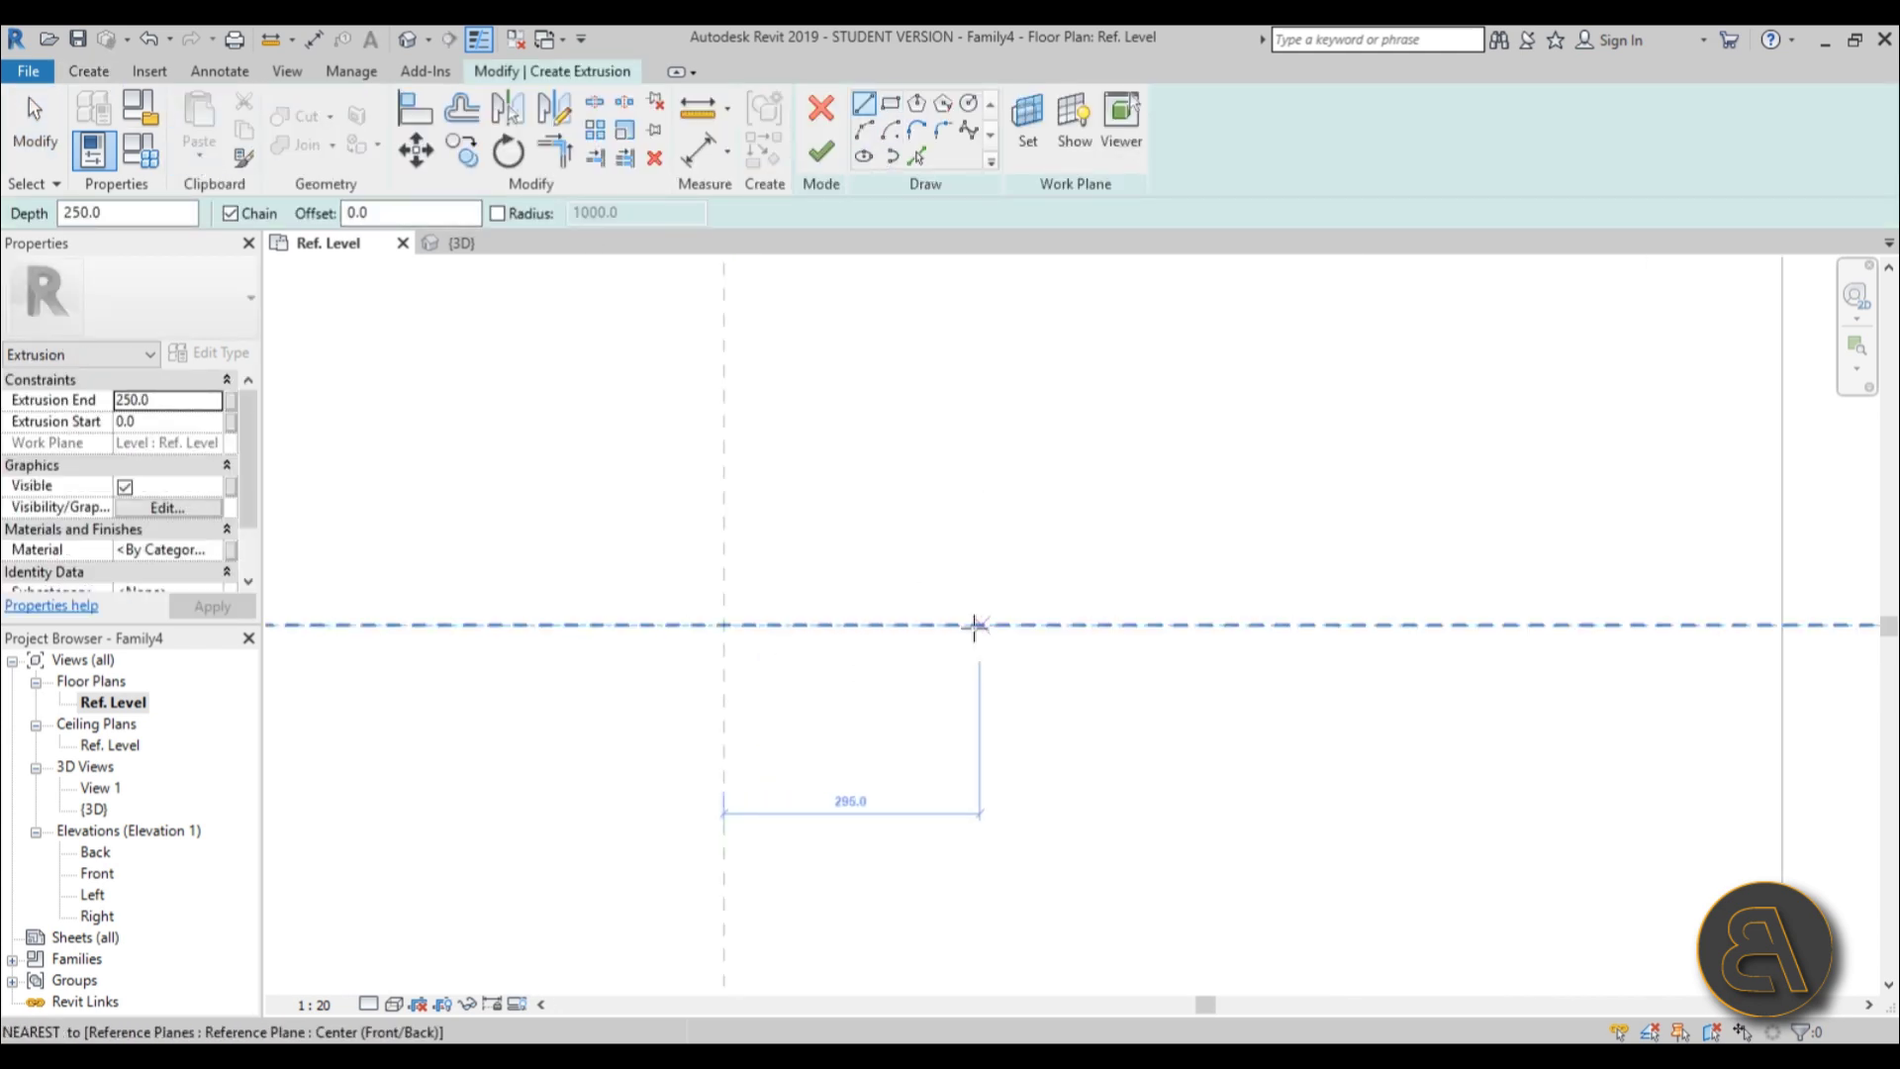
left_click(722, 624)
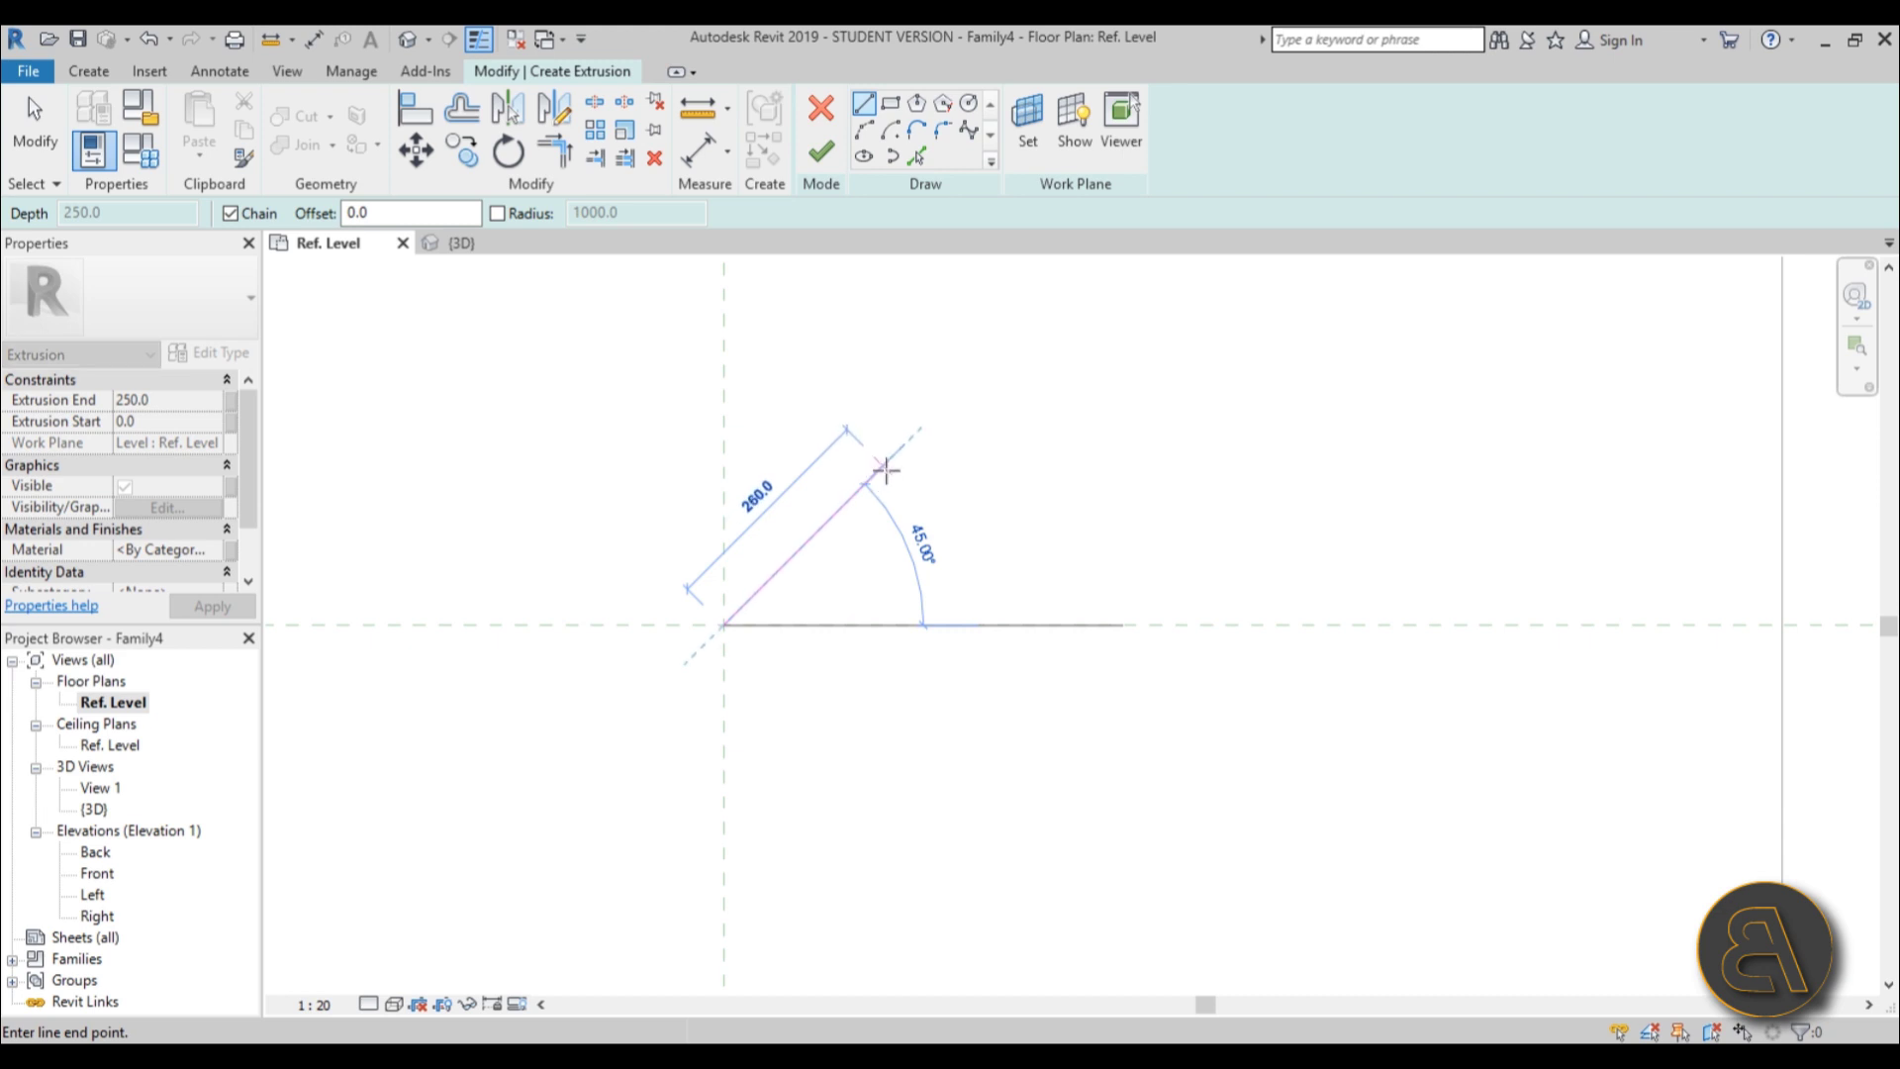
left_click(886, 470)
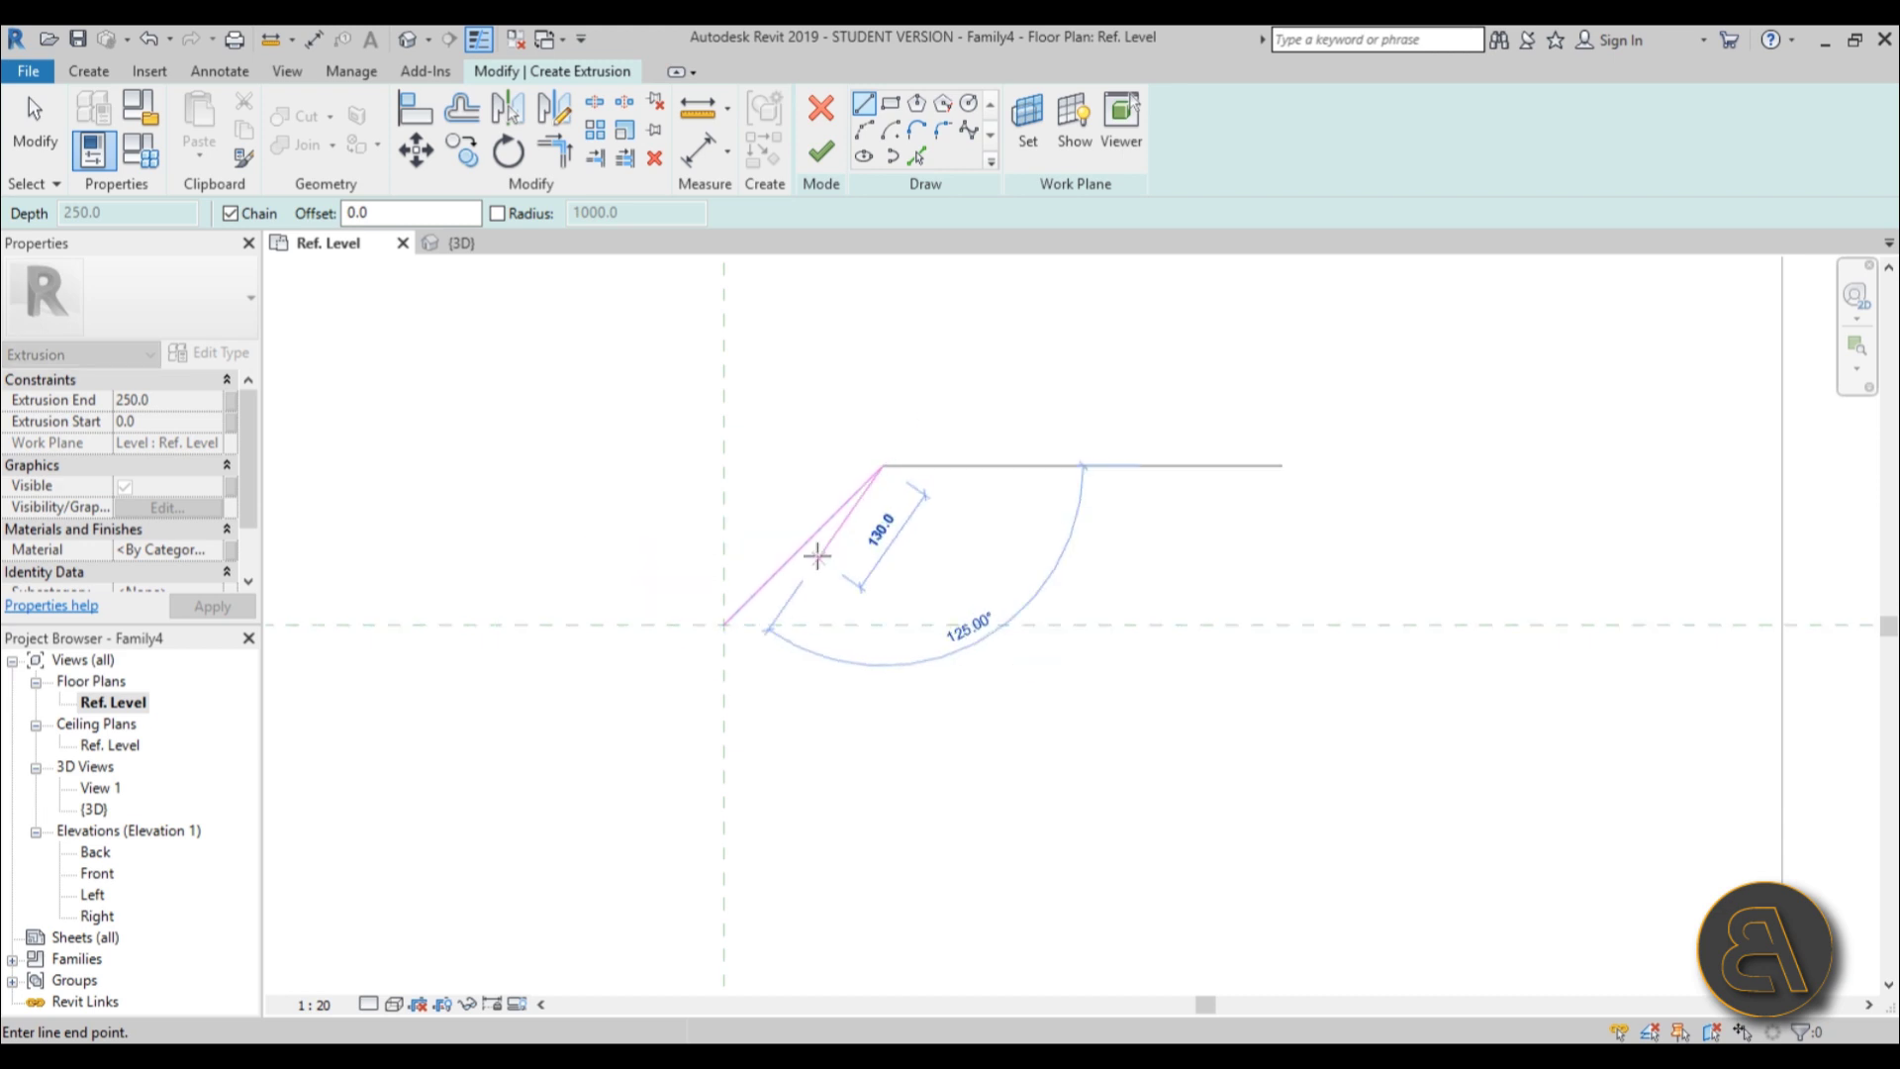
scroll(819, 555, "up", 3)
key("Escape")
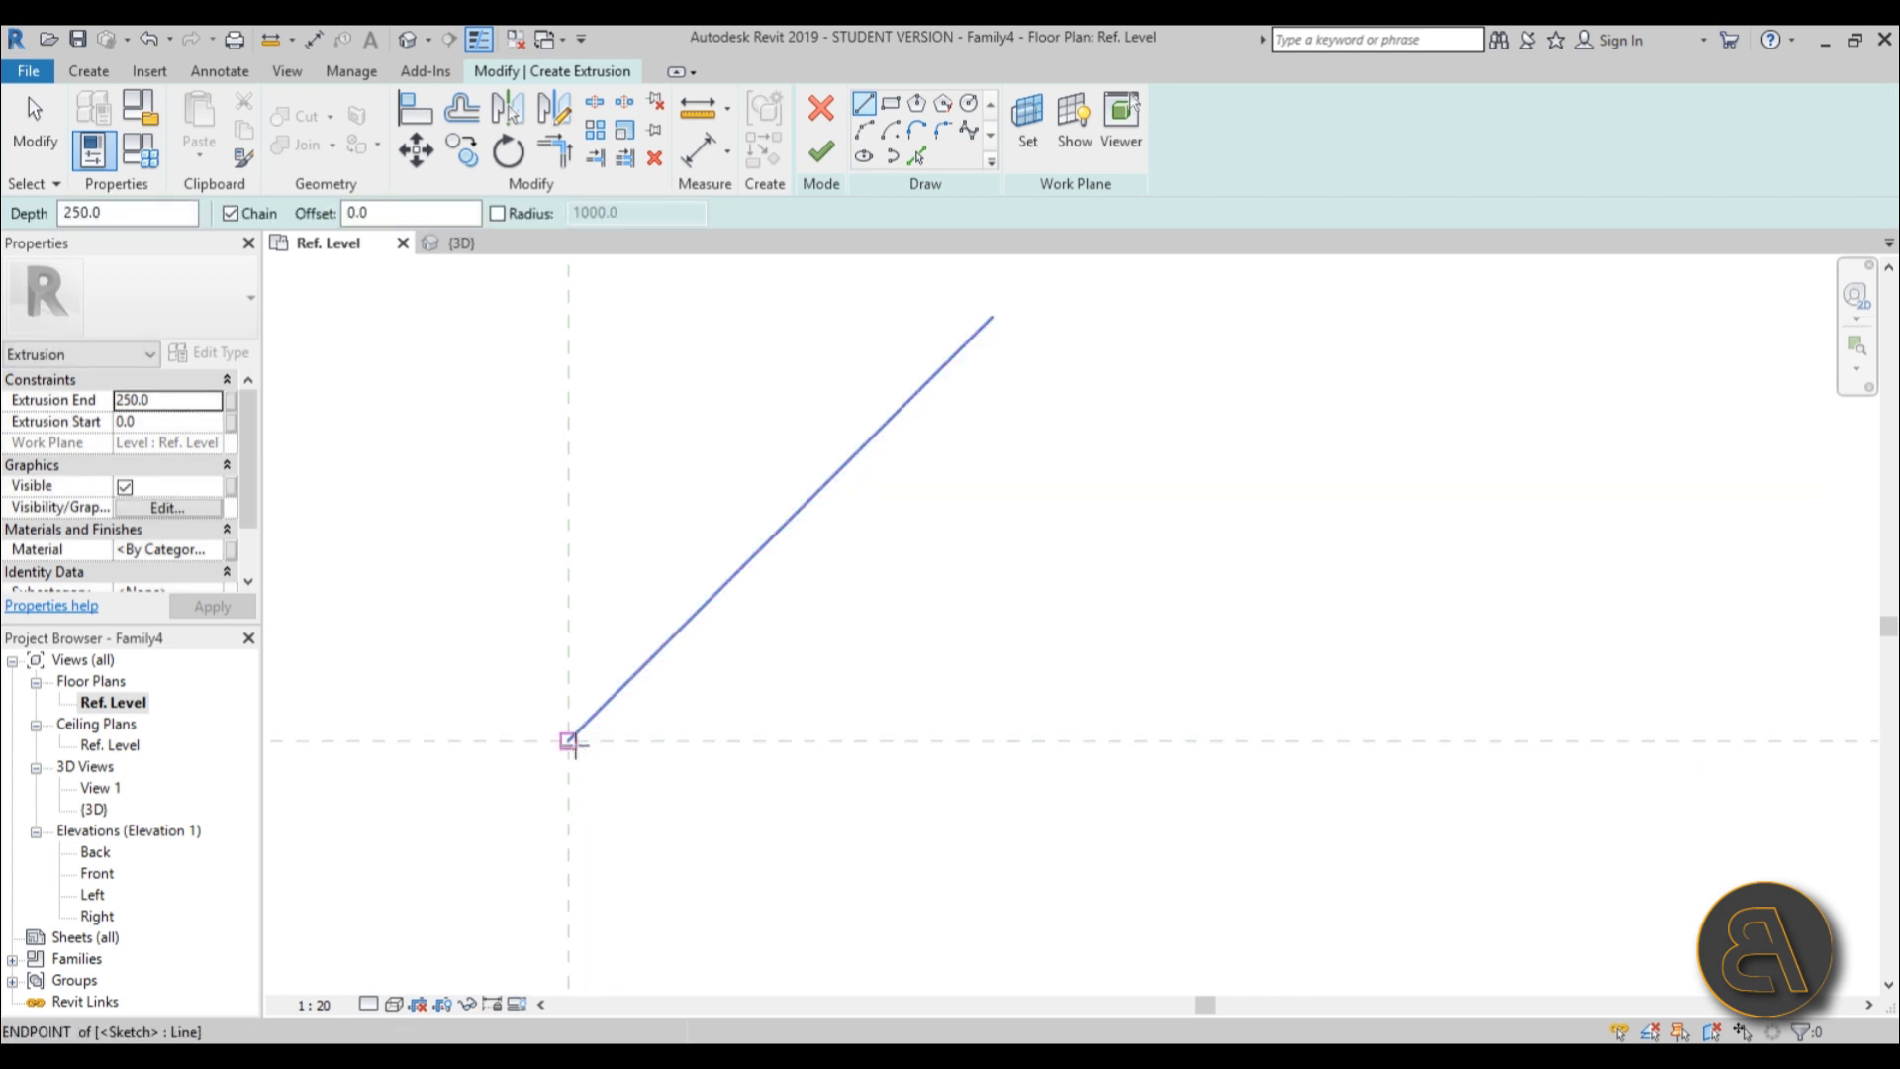
Sketch a horizontal base line about 70 mm long from the intersection, continuing with a slanted edge to just beside the diagonal's outer end.
left_click(569, 740)
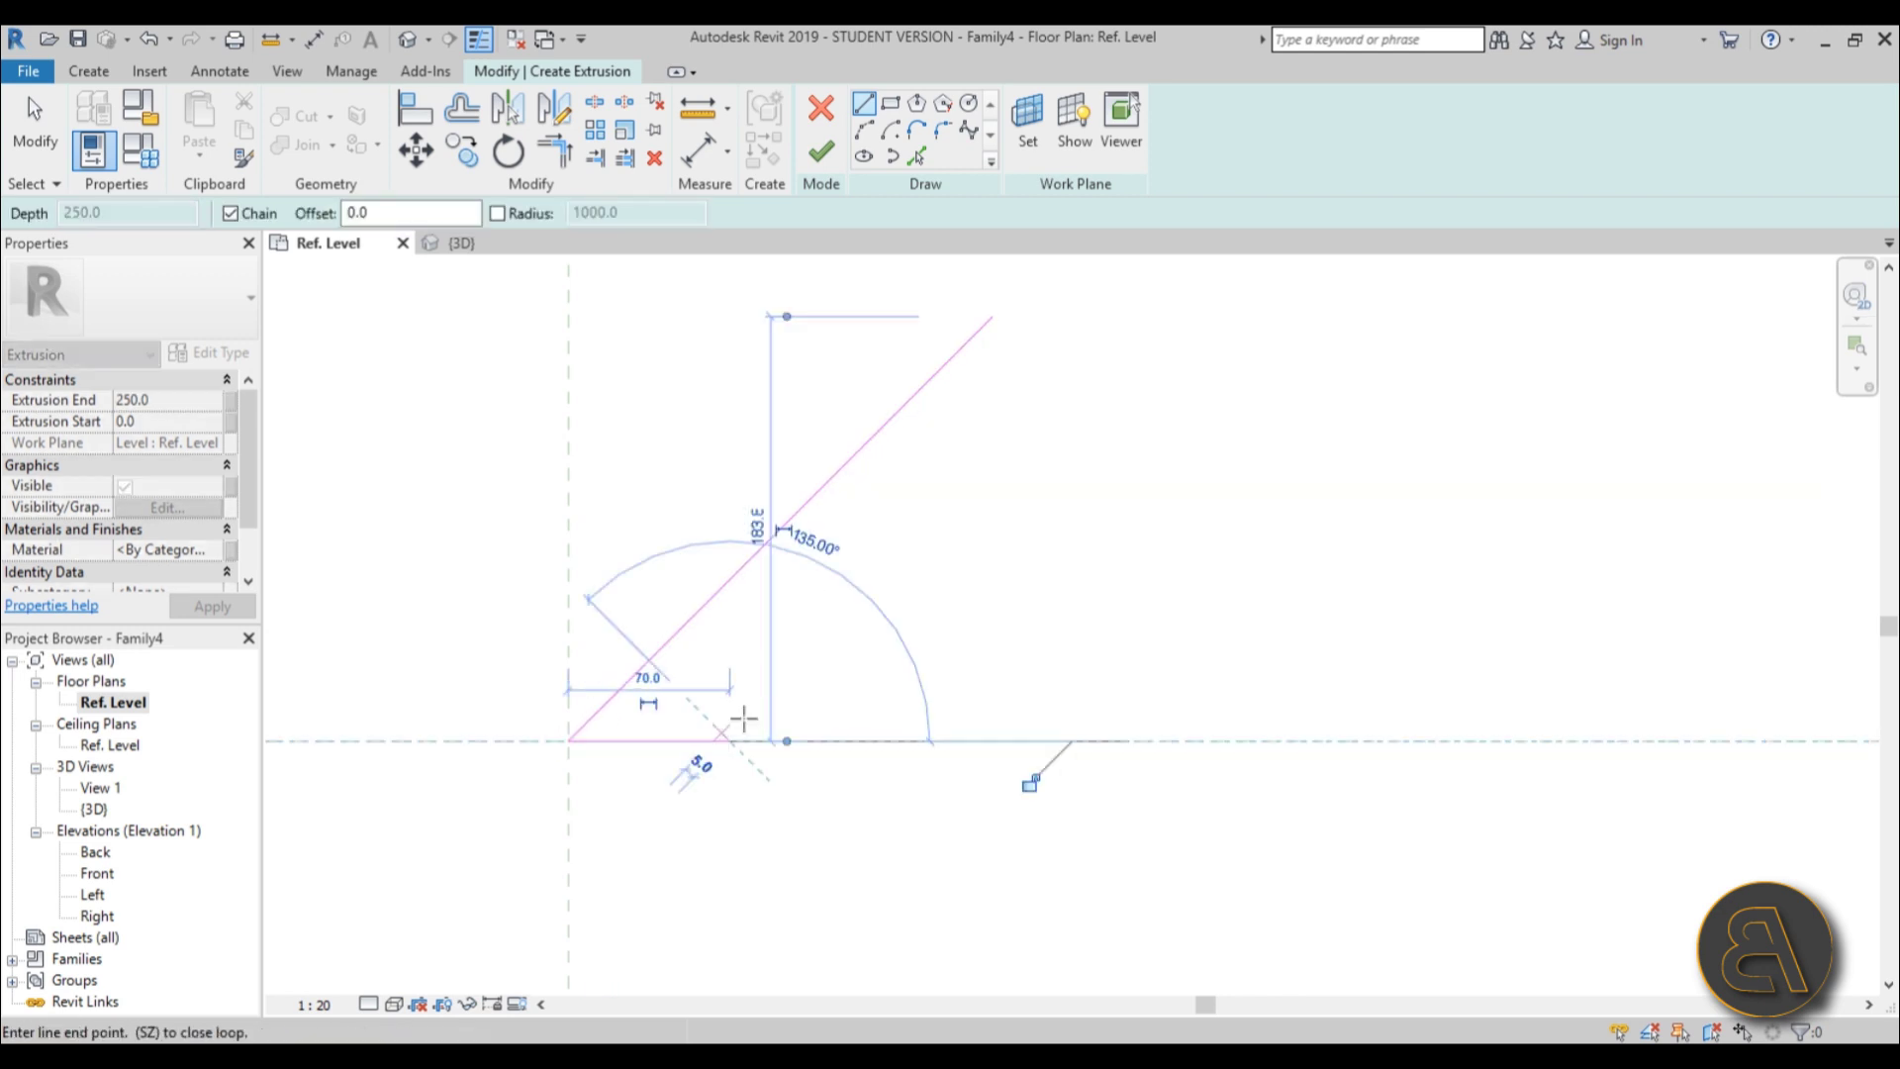
scroll(999, 332, "up", 3)
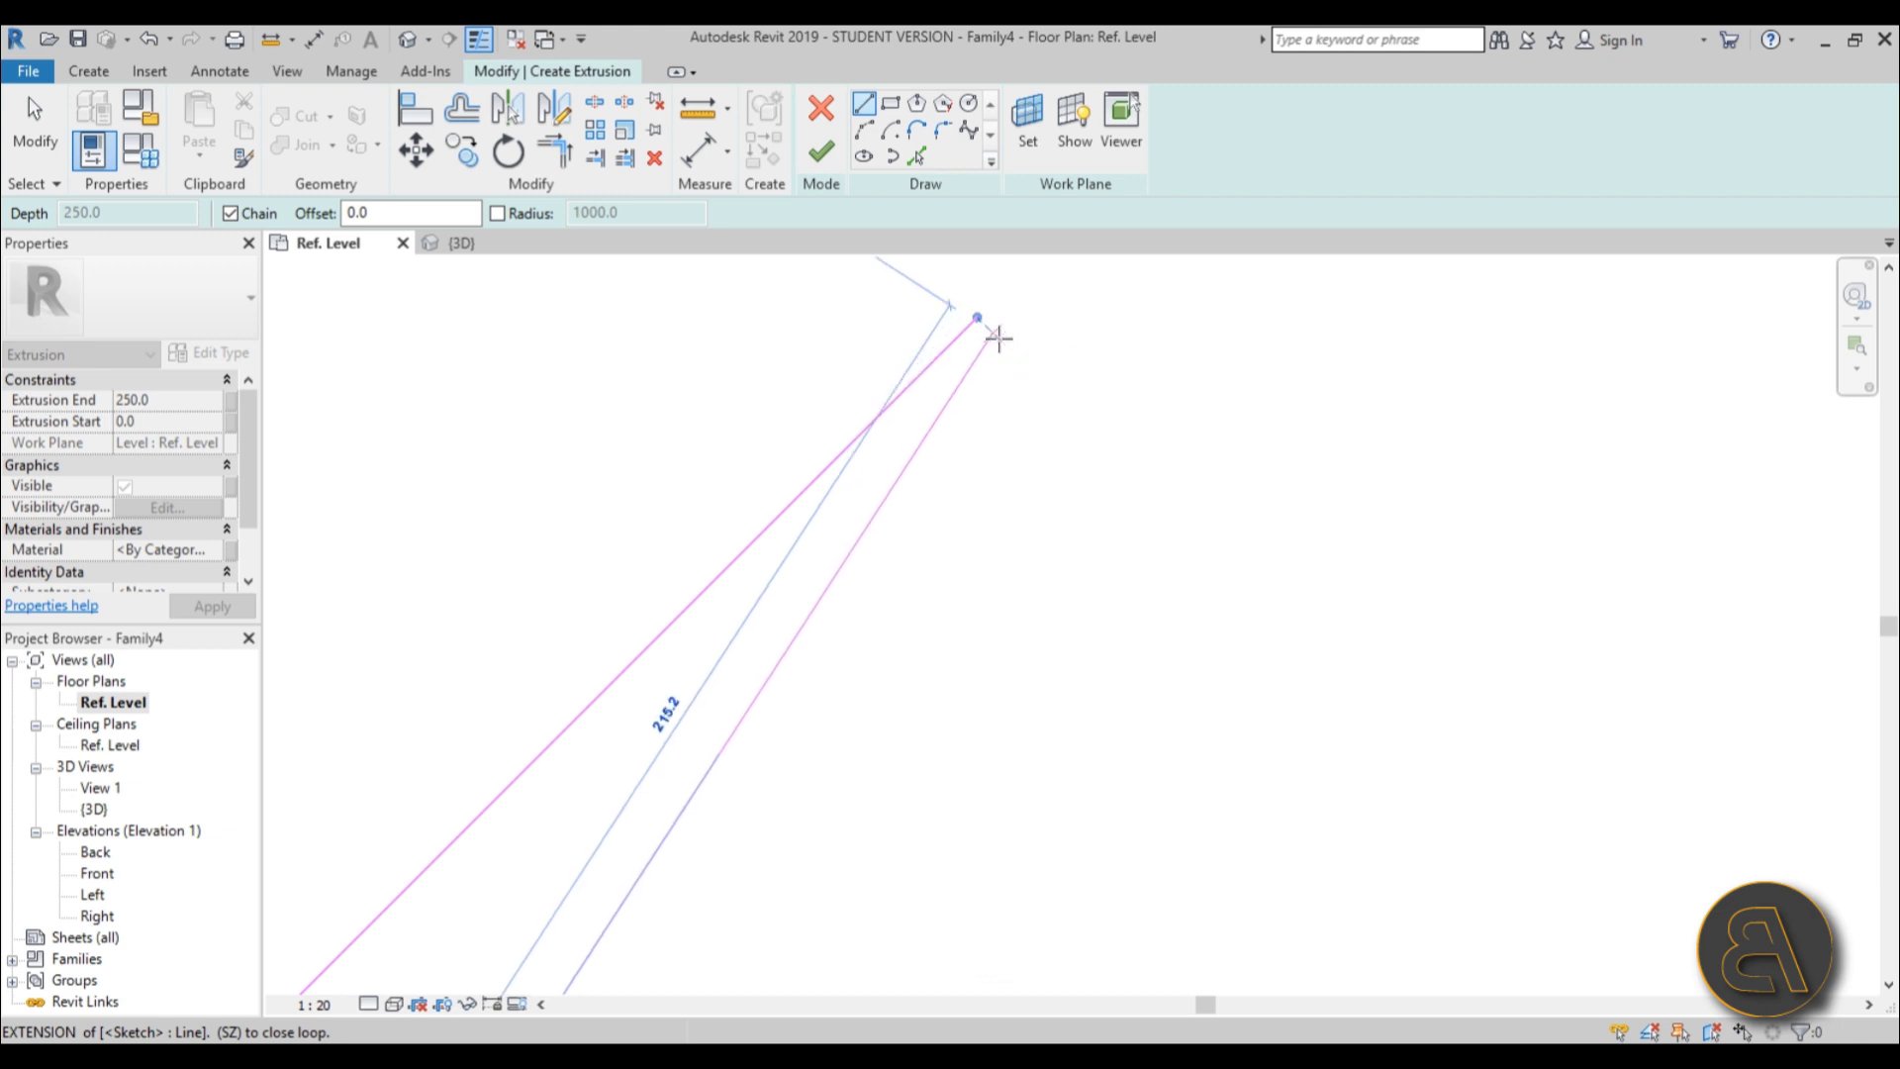
left_click(982, 323)
scroll(1059, 370, "down", 3)
key("Escape")
key("Escape")
Mirror the base line and the slanted edge about the 45° diagonal, keeping the originals.
left_click_drag(933, 648, 869, 574)
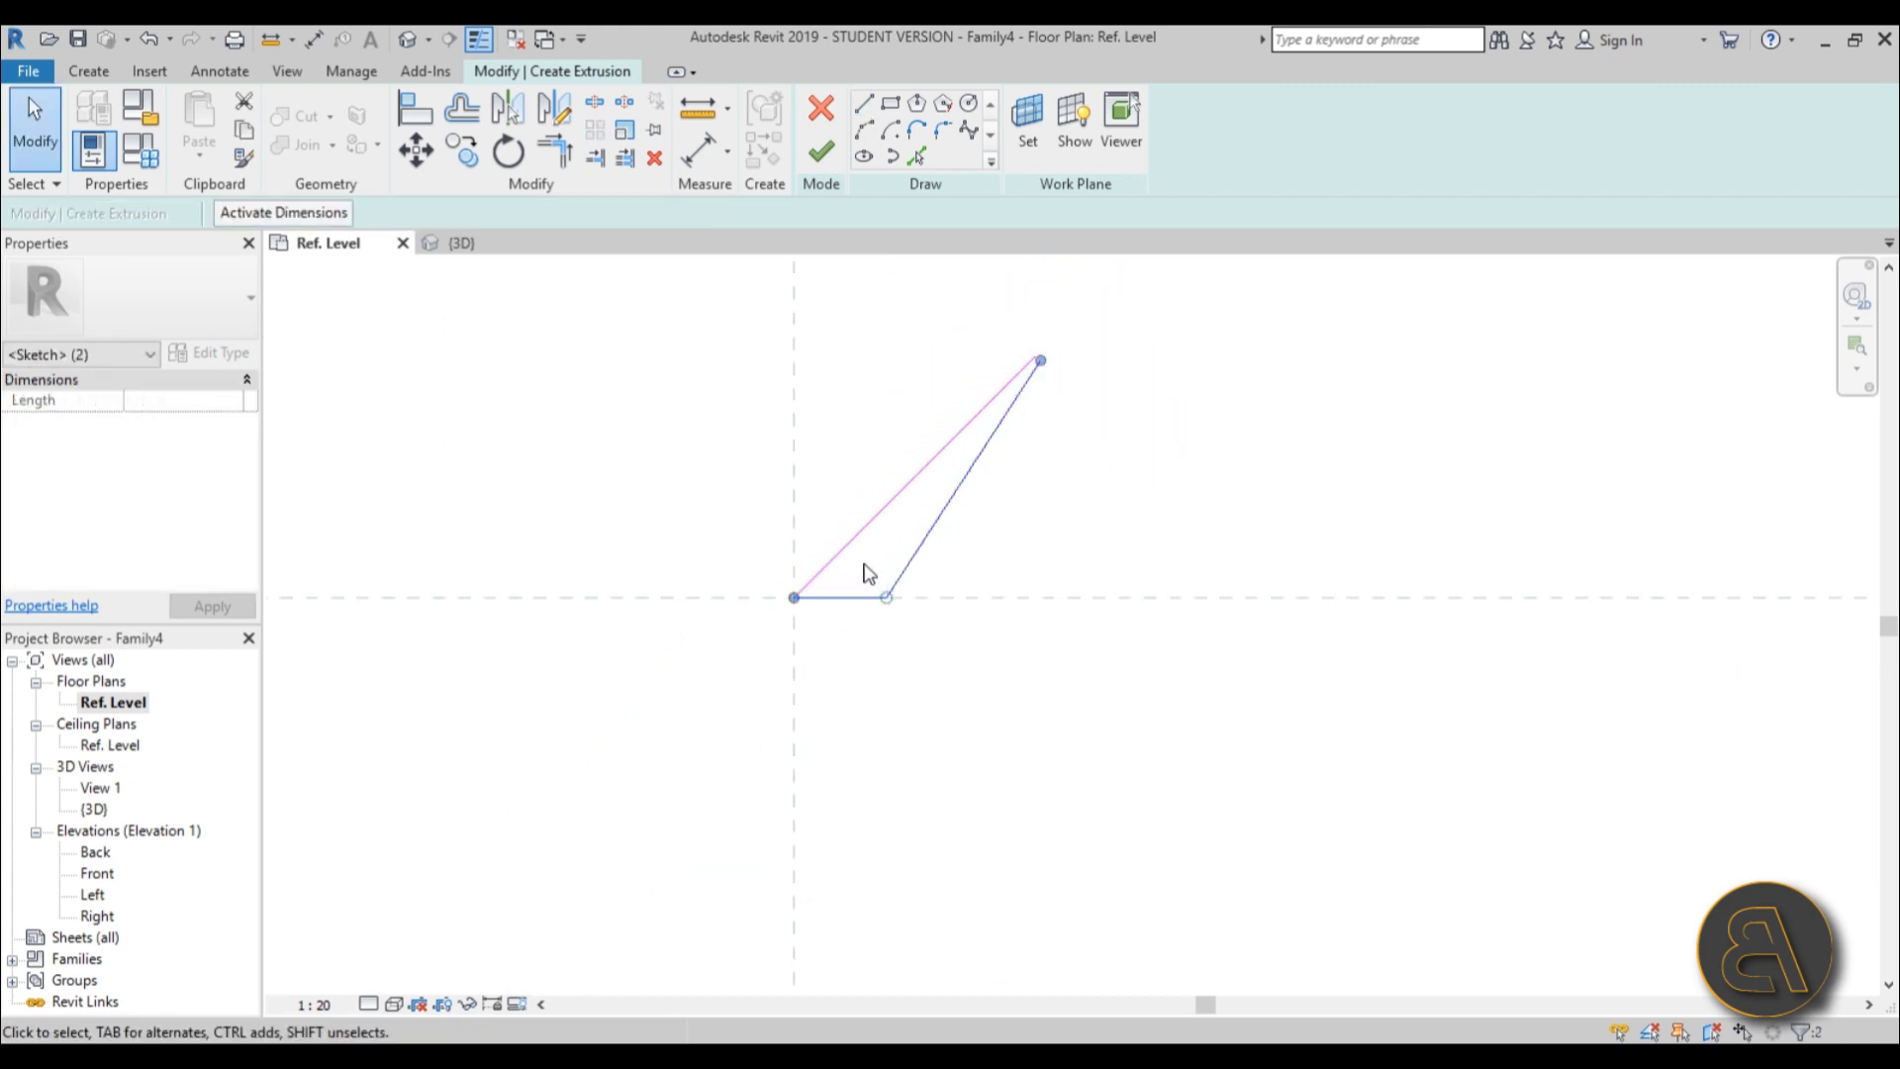
key("m")
key("m")
left_click(861, 534)
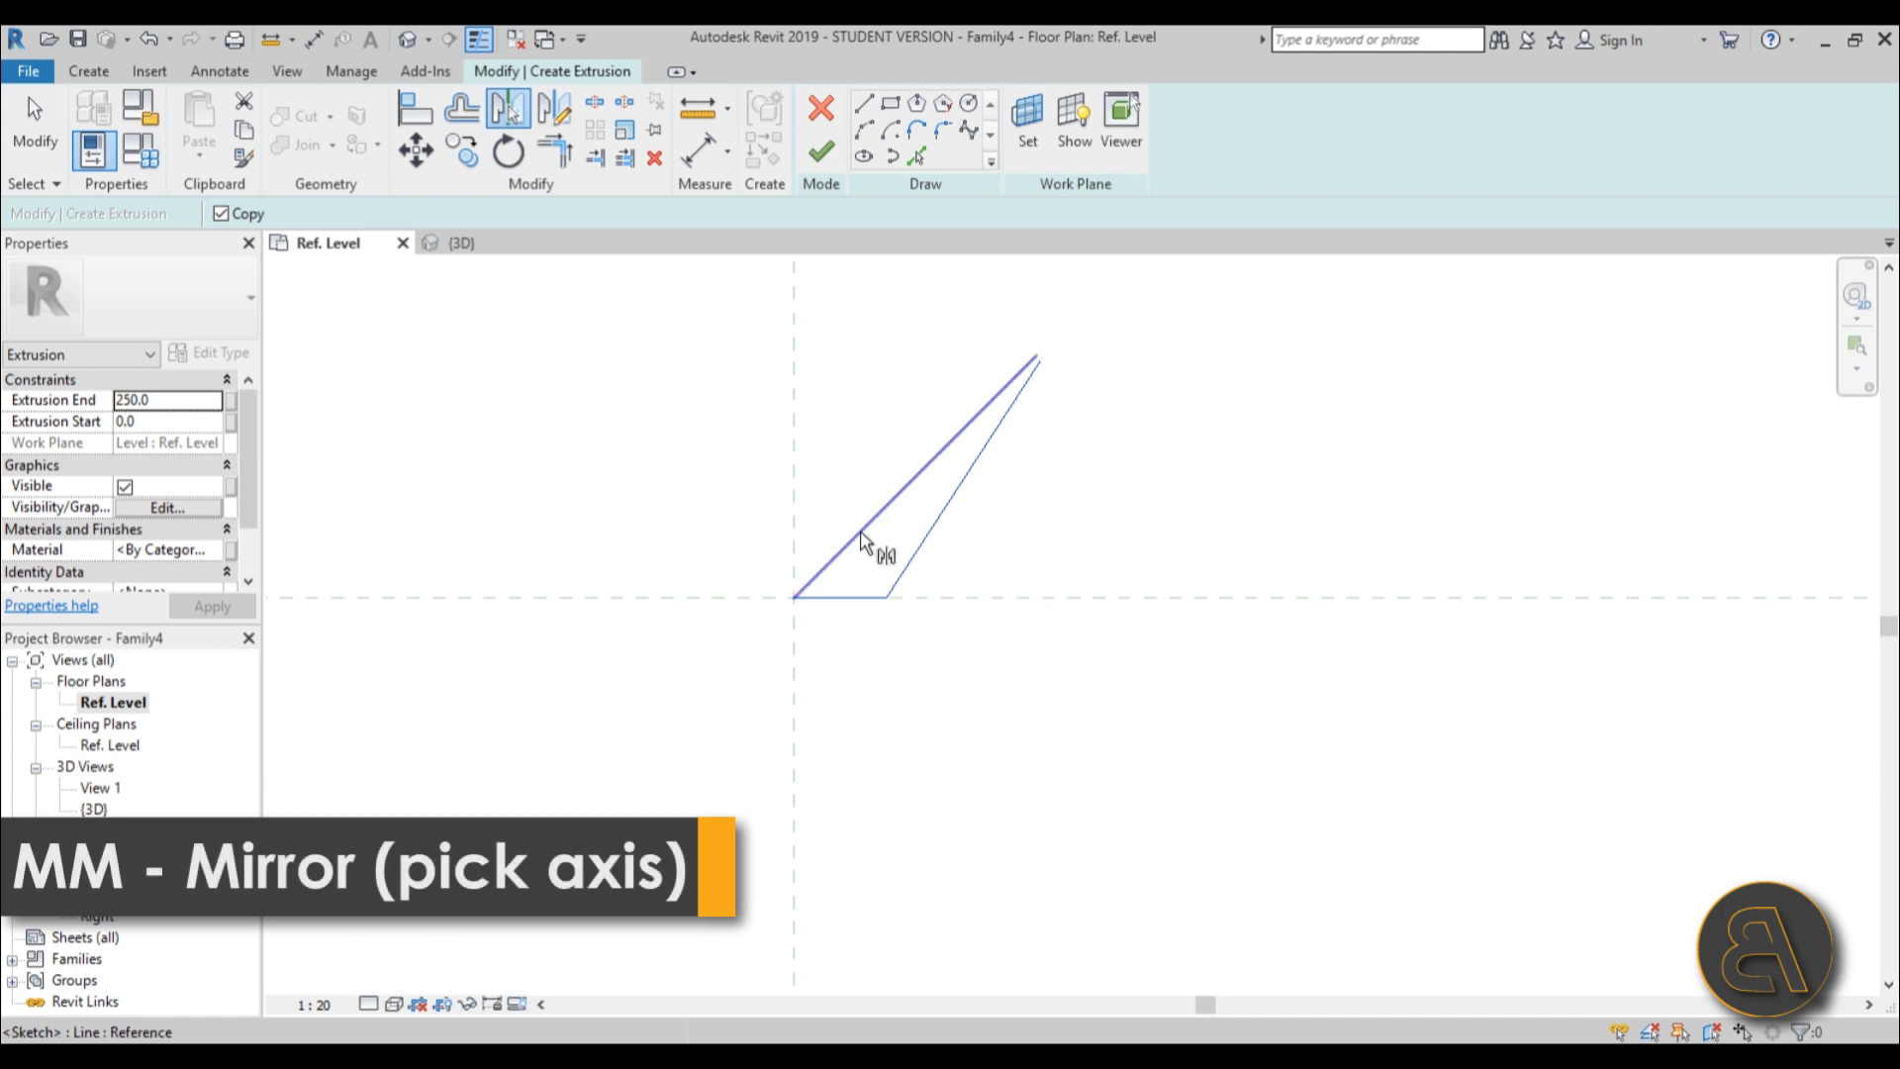
scroll(1026, 337, "up", 4)
left_click(1009, 339)
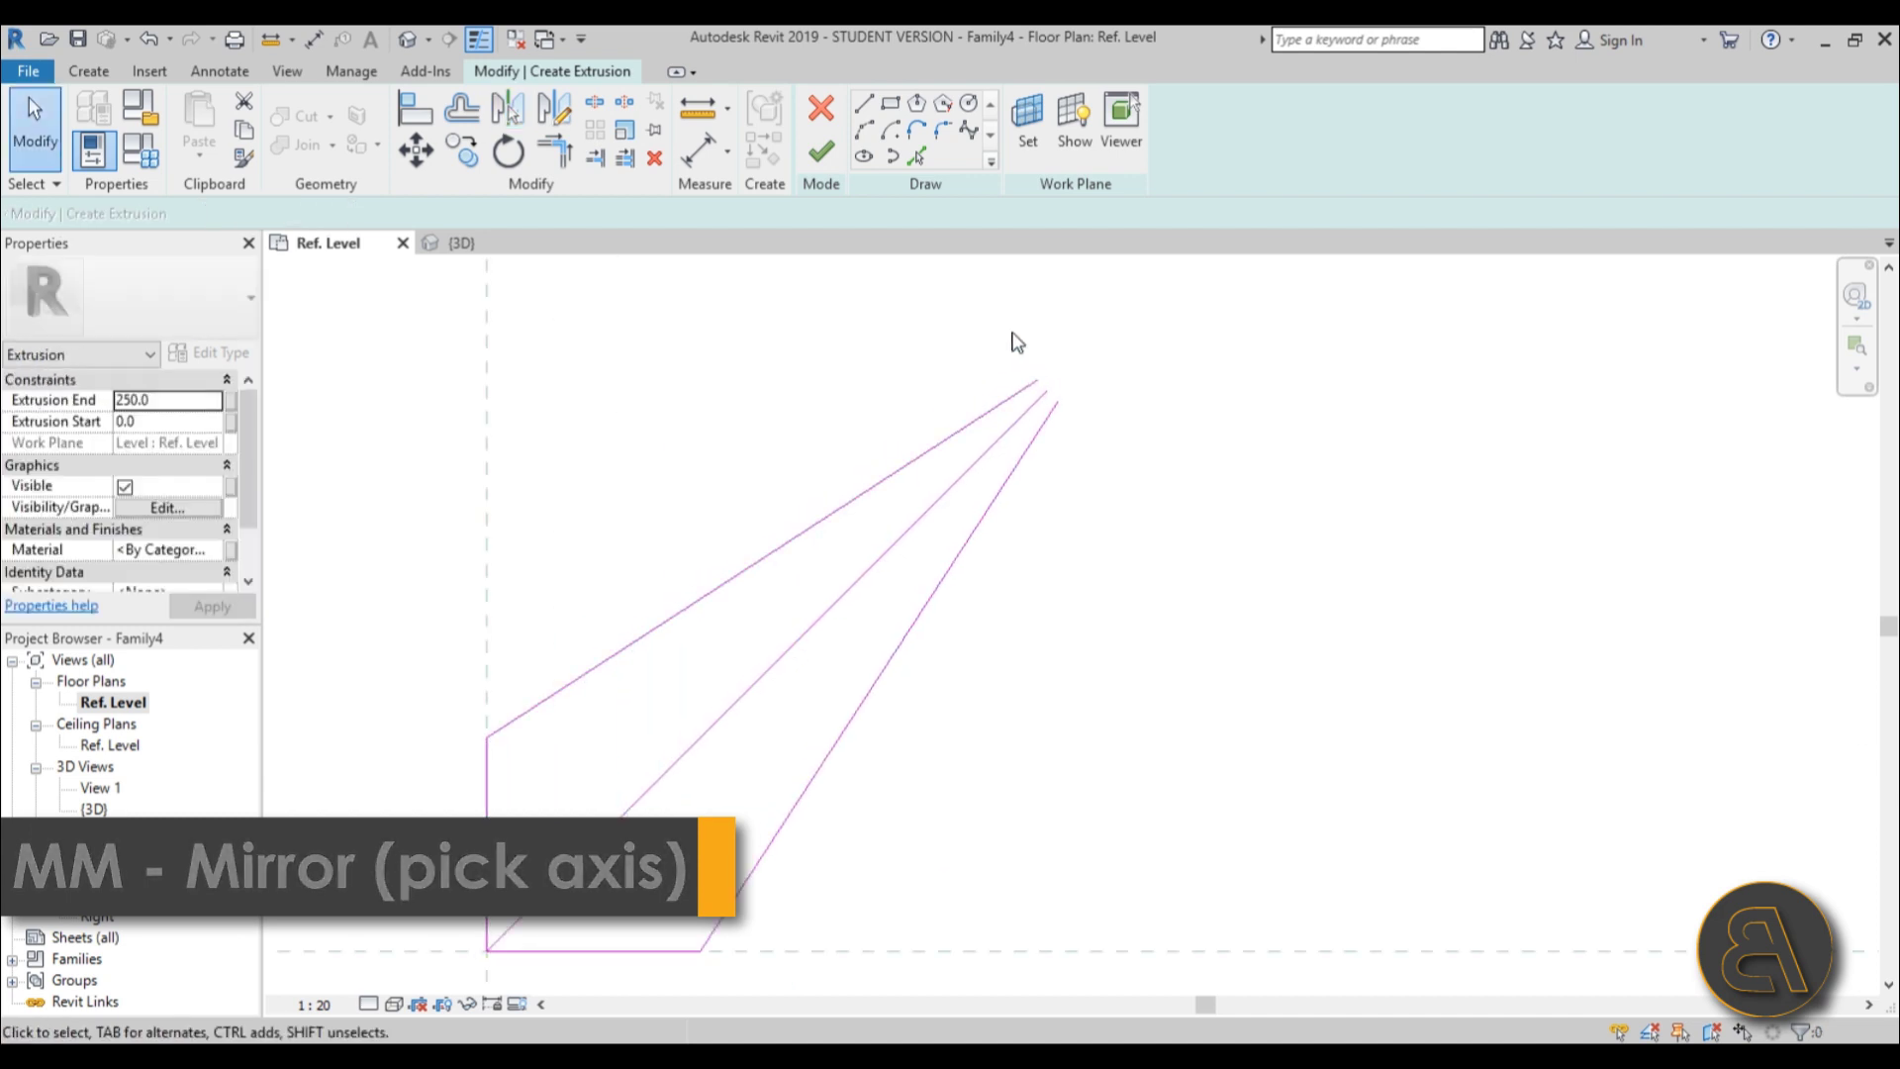
Join the two slanted edges at the tip with a small rounded arc and delete the 45° centre line.
left_click(871, 130)
left_click(1037, 380)
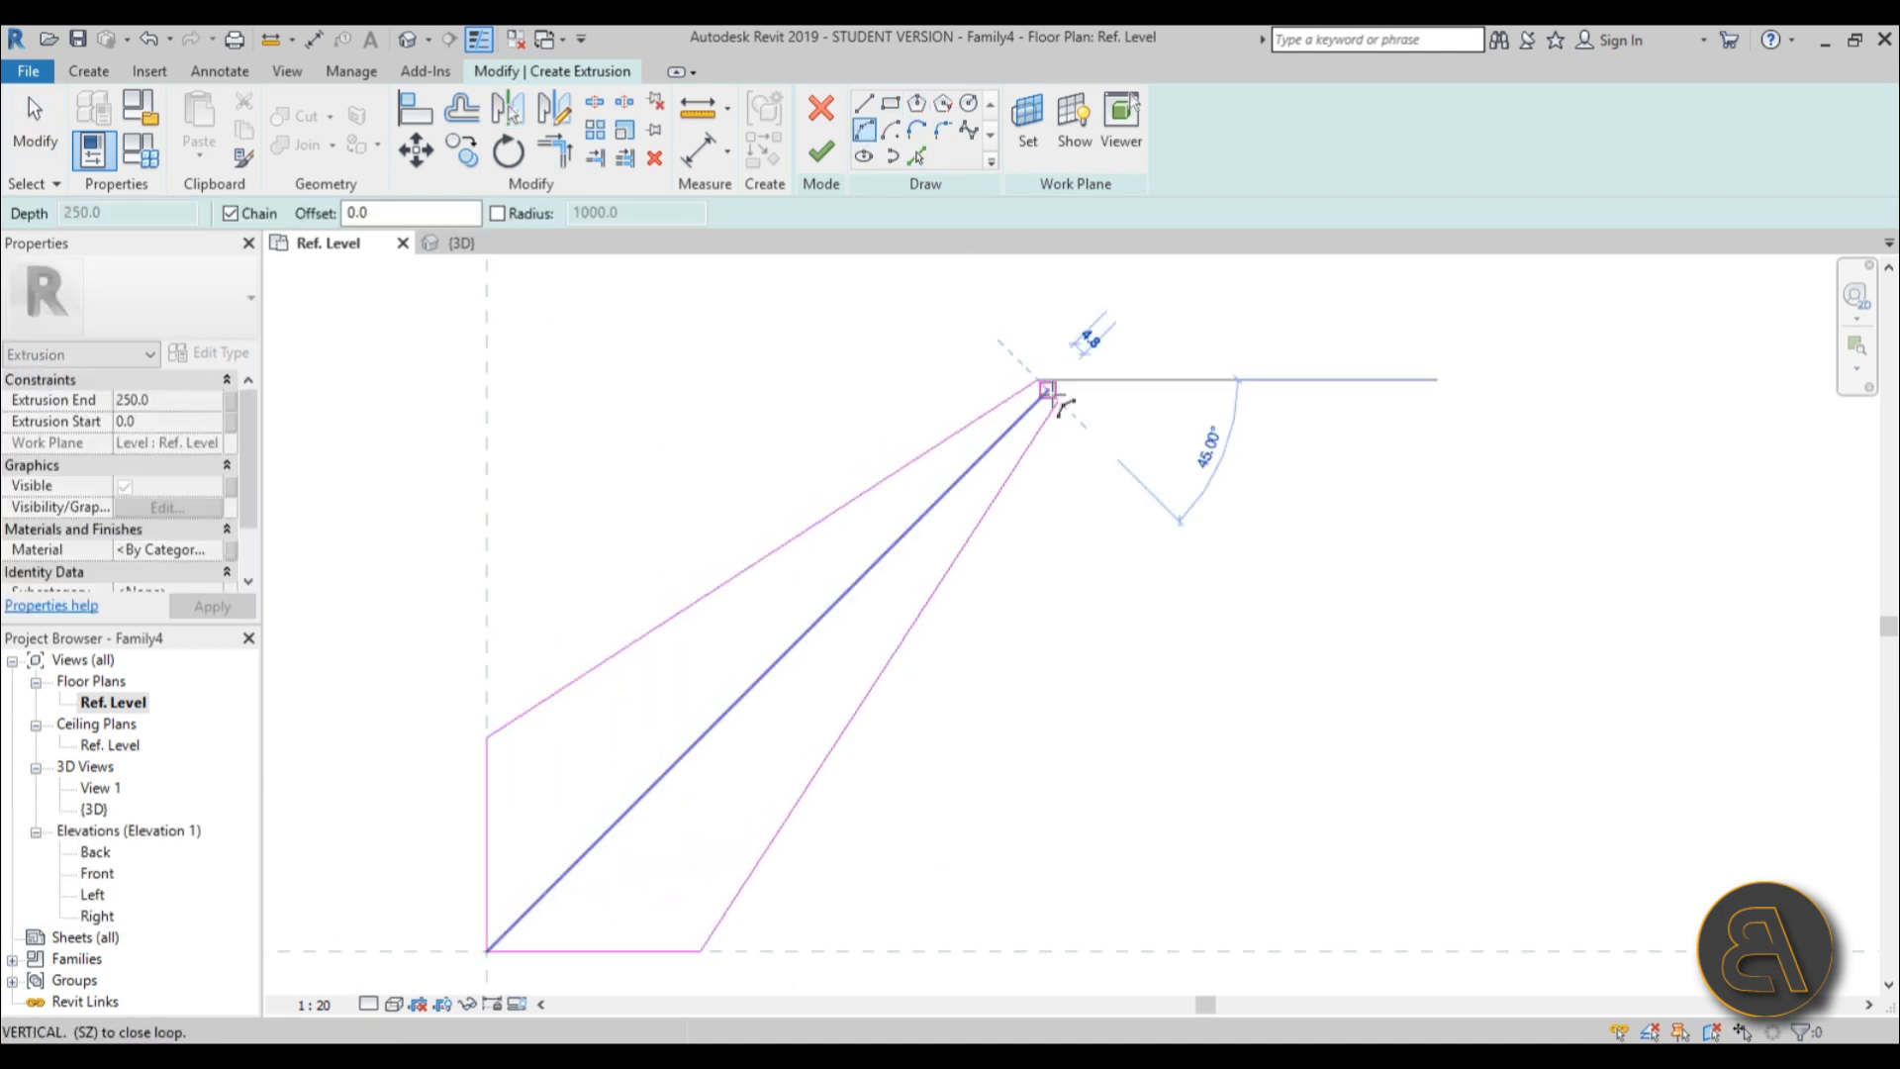
left_click(1061, 399)
scroll(1062, 384, "up", 2)
left_click(1055, 386)
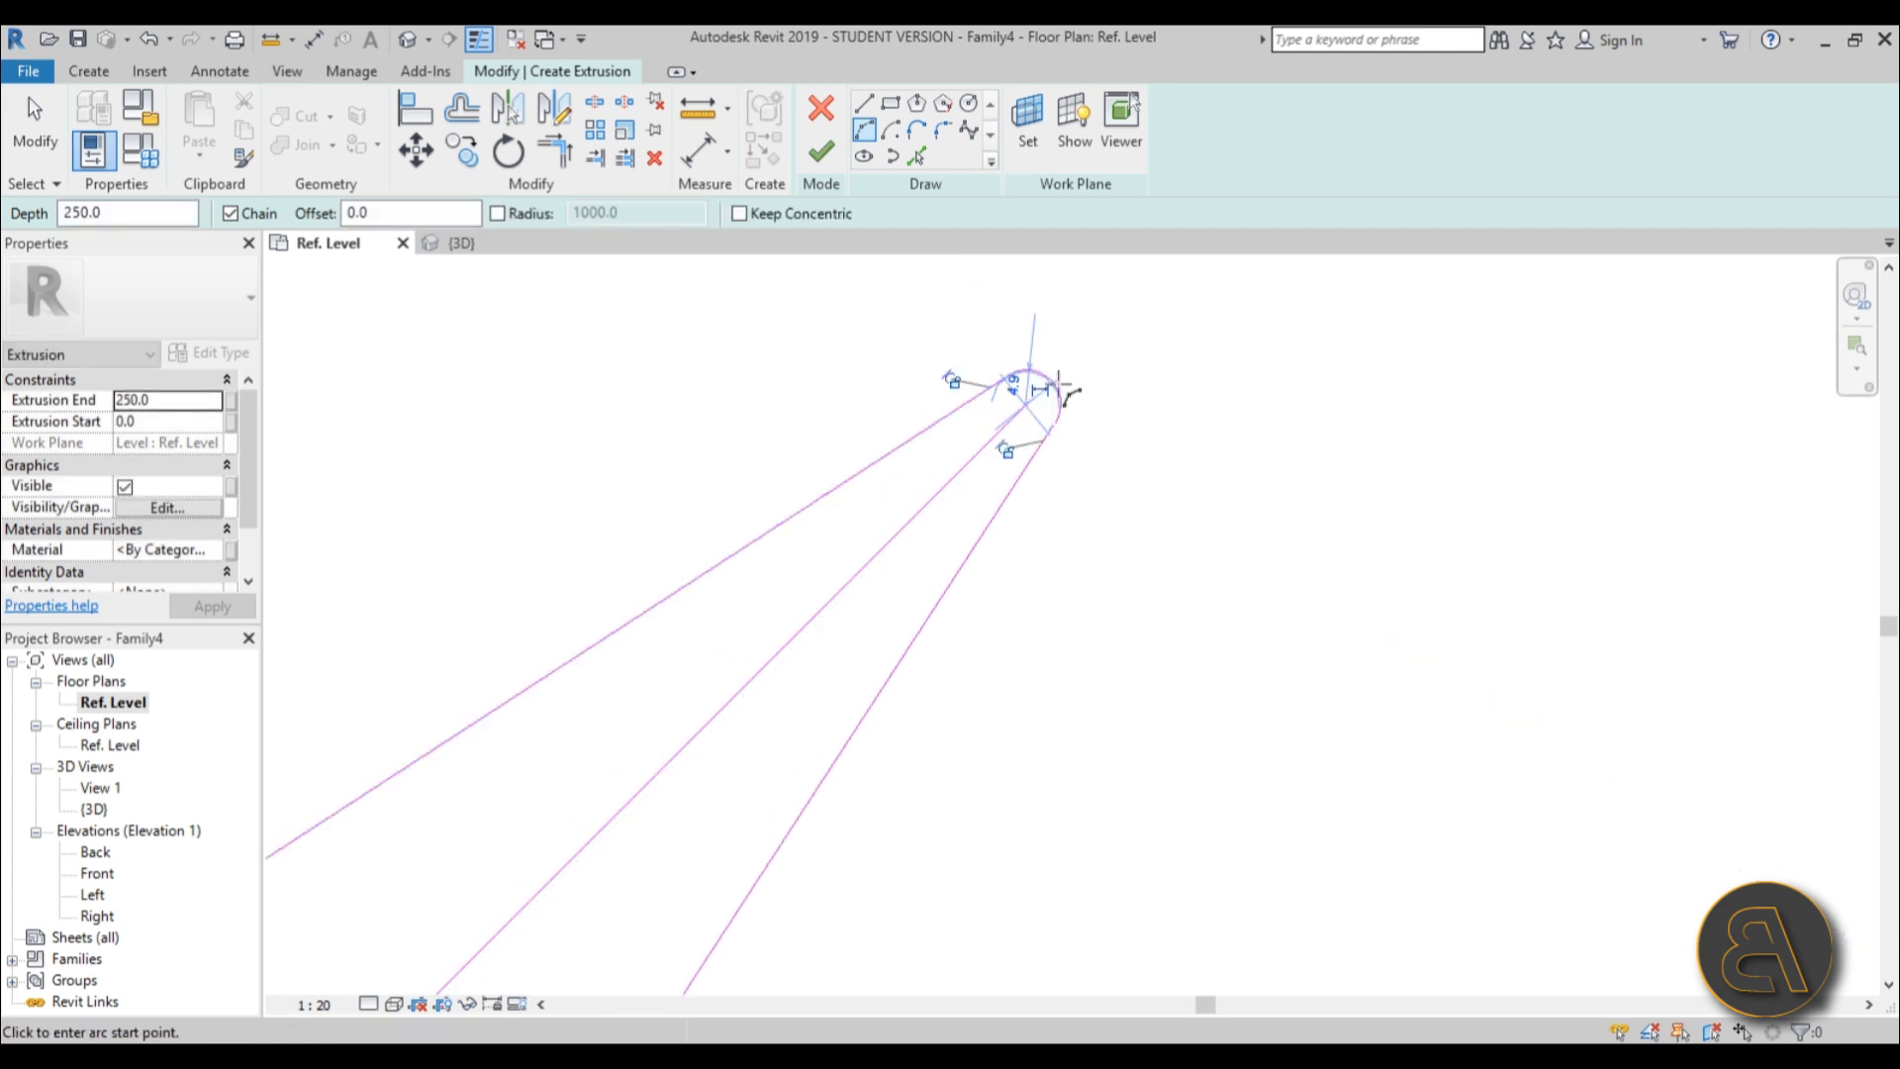
key("Escape")
scroll(1045, 386, "down", 2)
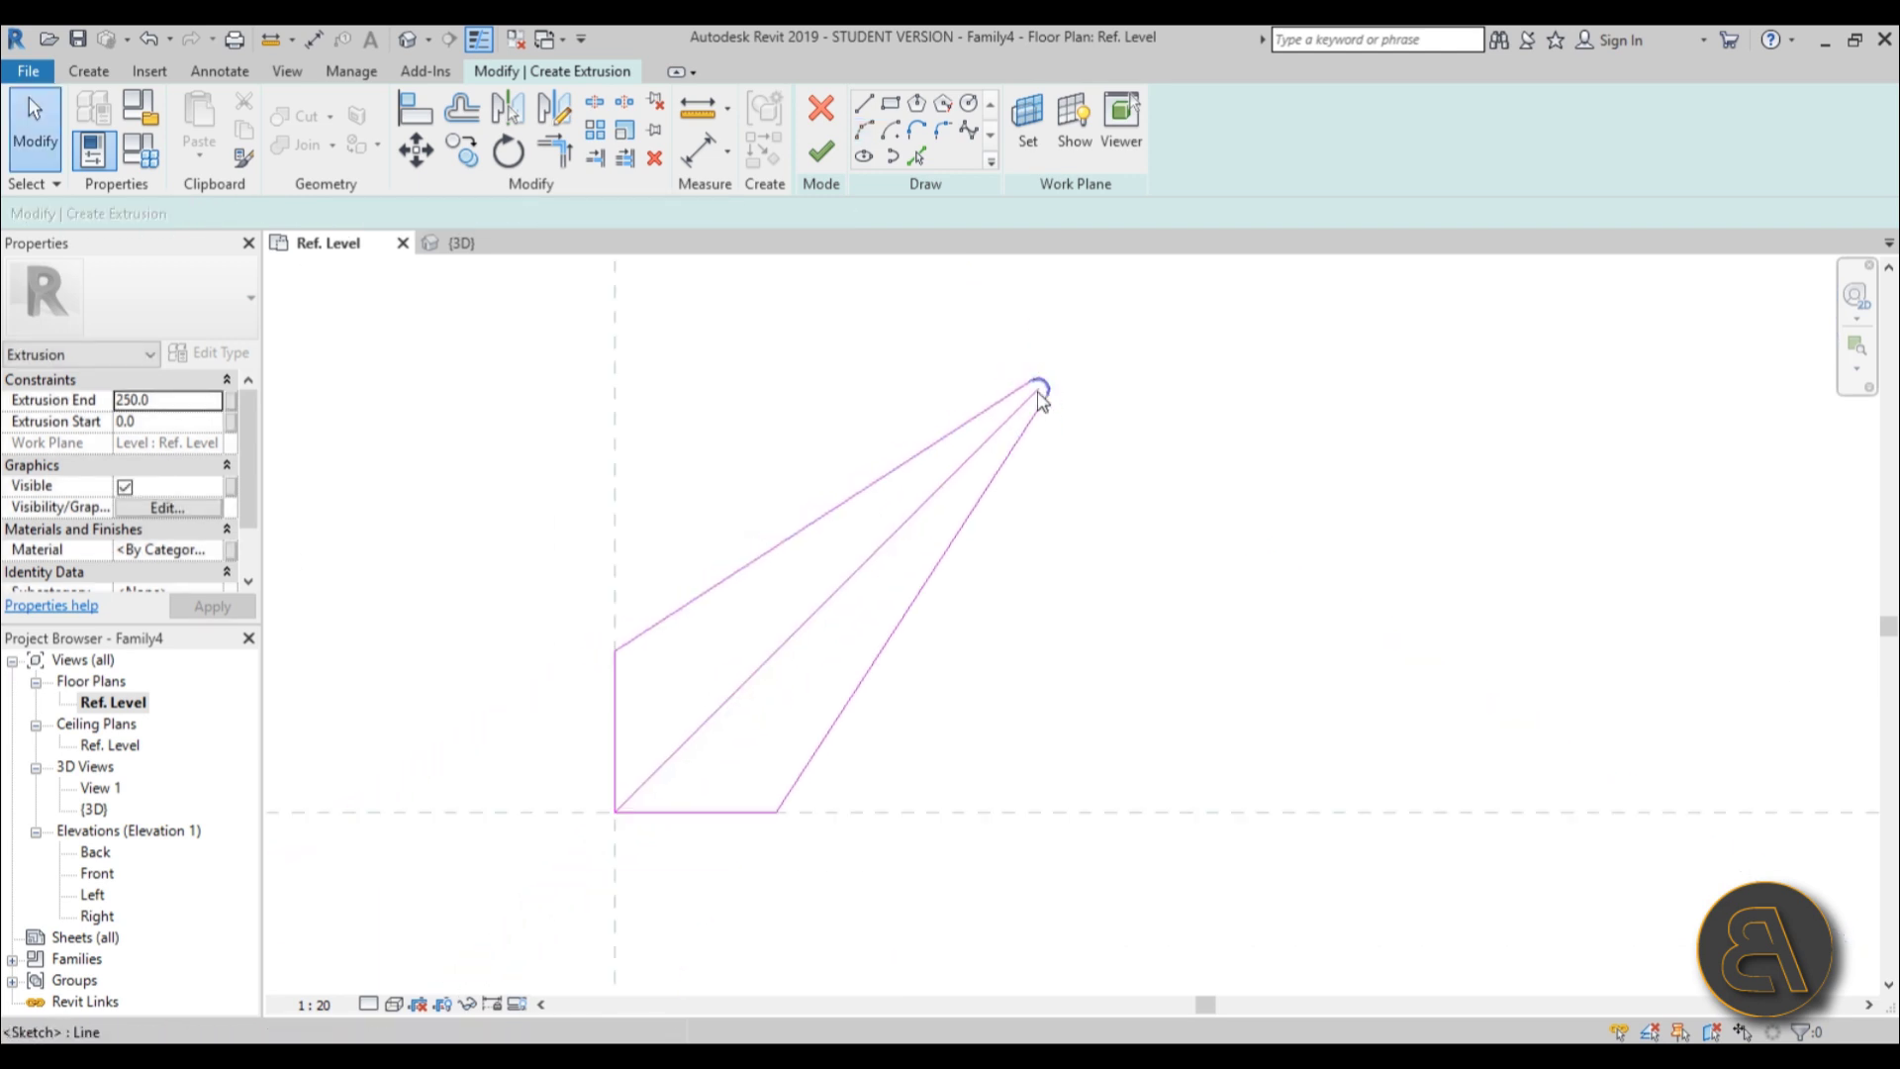
left_click(978, 460)
key("Delete")
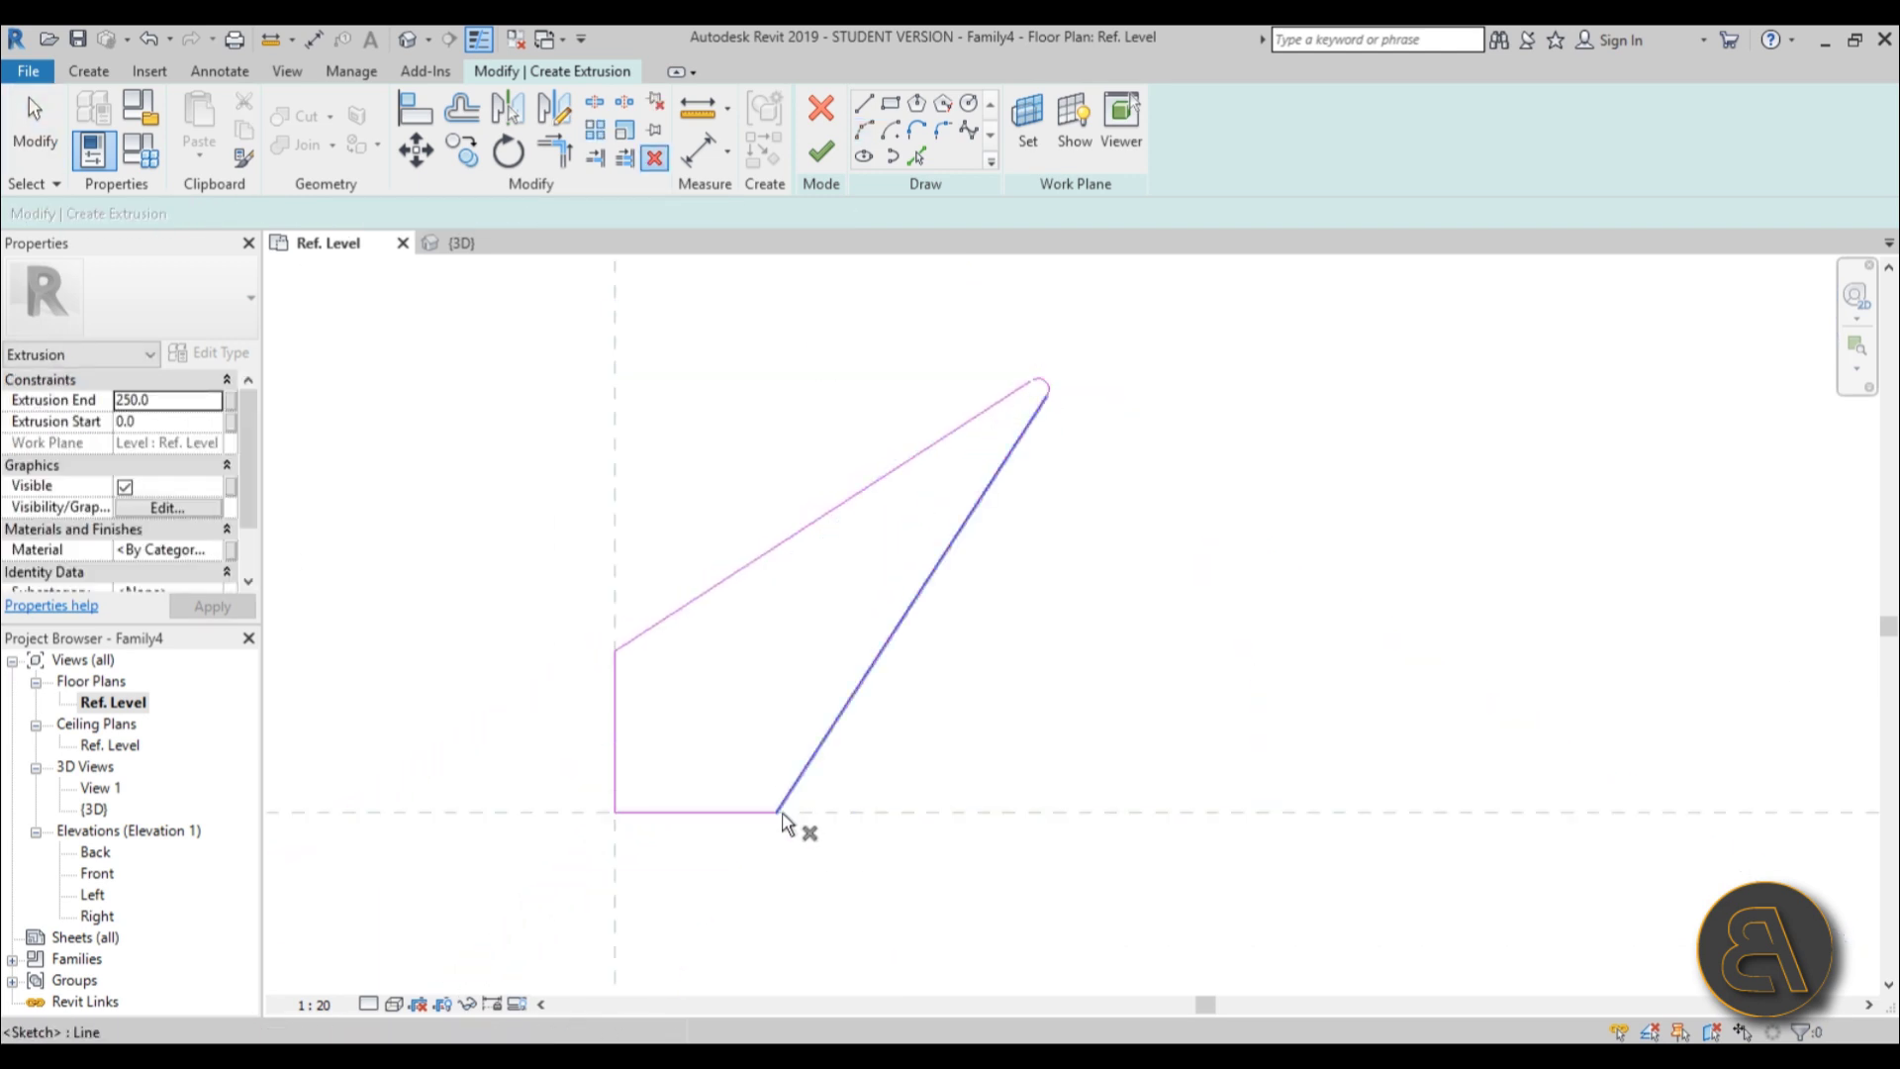
Shorten the horizontal base line by moving its outer corner toward the intersection, and delete the mirrored upper half of the profile.
scroll(777, 803, "up", 2)
mouse_move(770, 791)
left_mouse_down()
mouse_move(679, 803)
mouse_move(485, 599)
left_mouse_up()
scroll(814, 871, "down", 2)
scroll(768, 770, "up", 1)
left_click(763, 760)
key("Delete")
Mirror the base line and slanted edge about an axis drawn from the reference planes' intersection to the middle of the tip arc.
left_click_drag(903, 992, 723, 787)
key("d")
key("m")
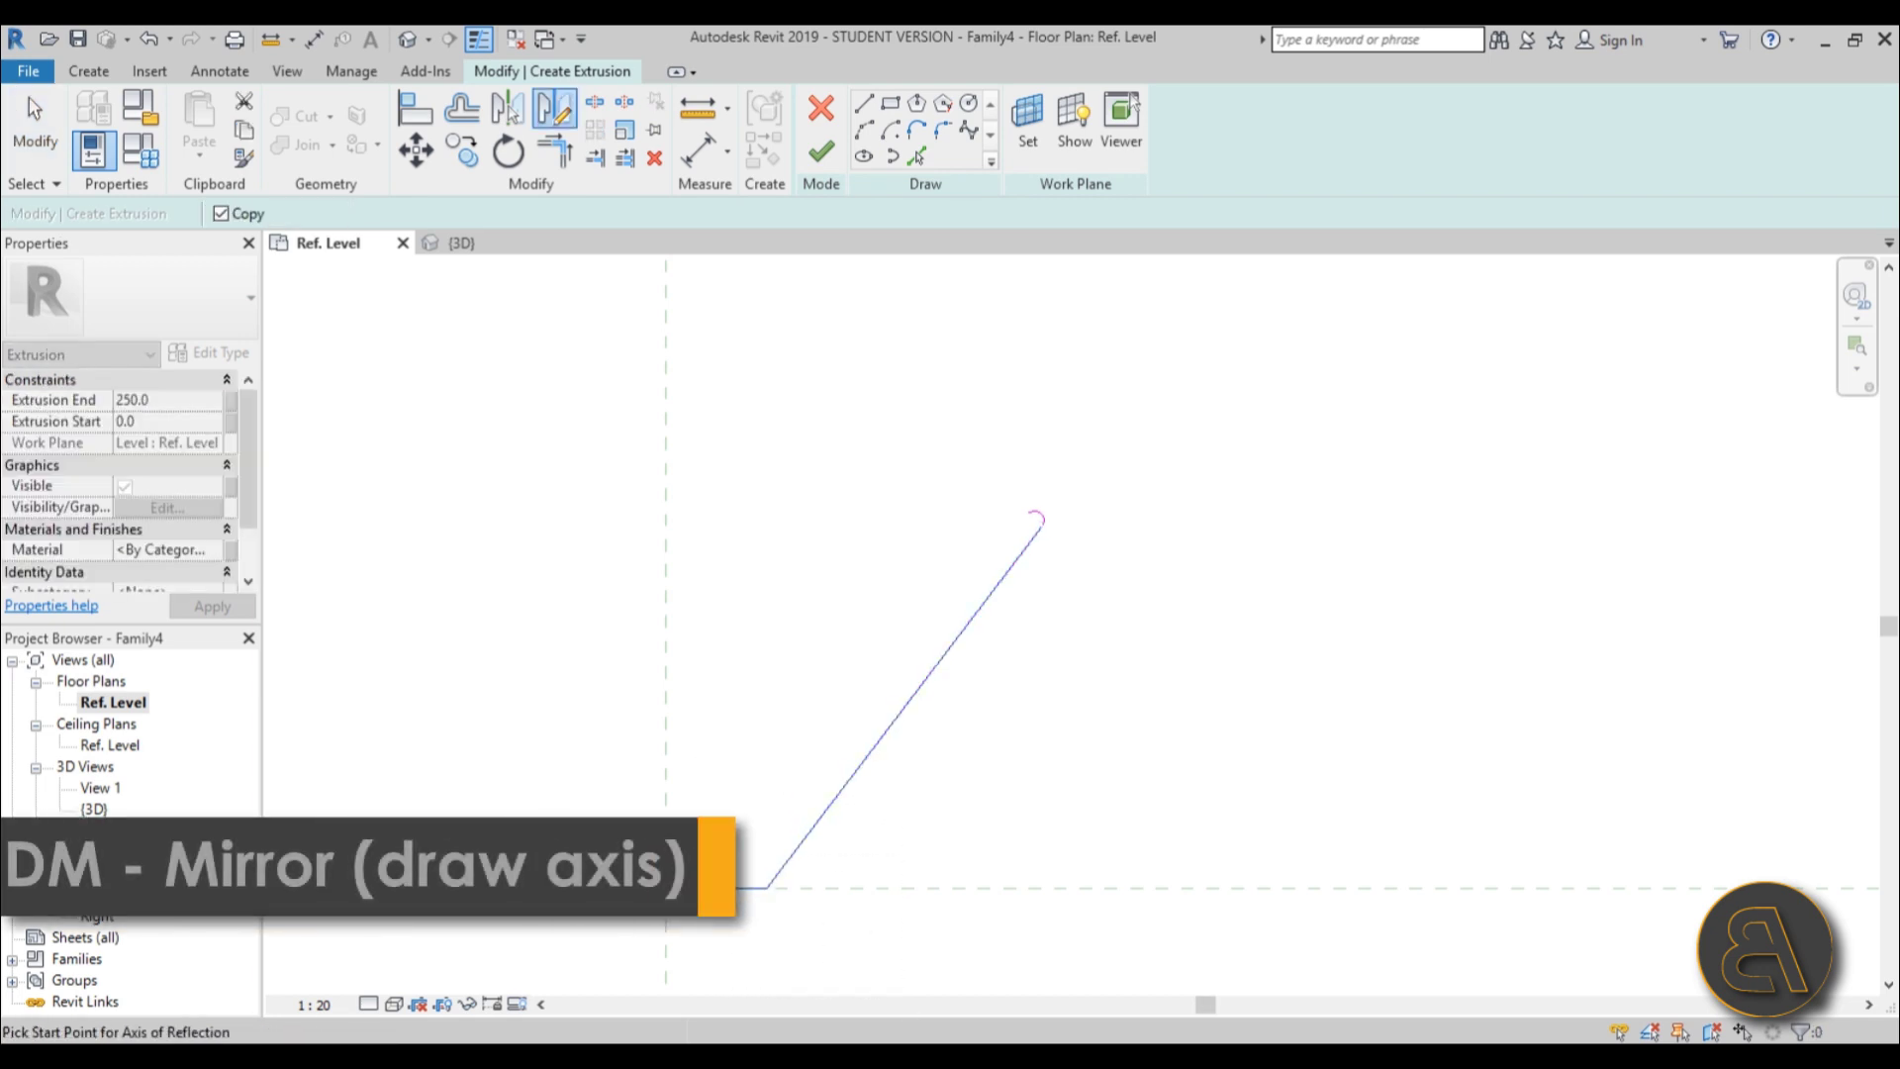
left_click(666, 889)
scroll(1044, 520, "up", 2)
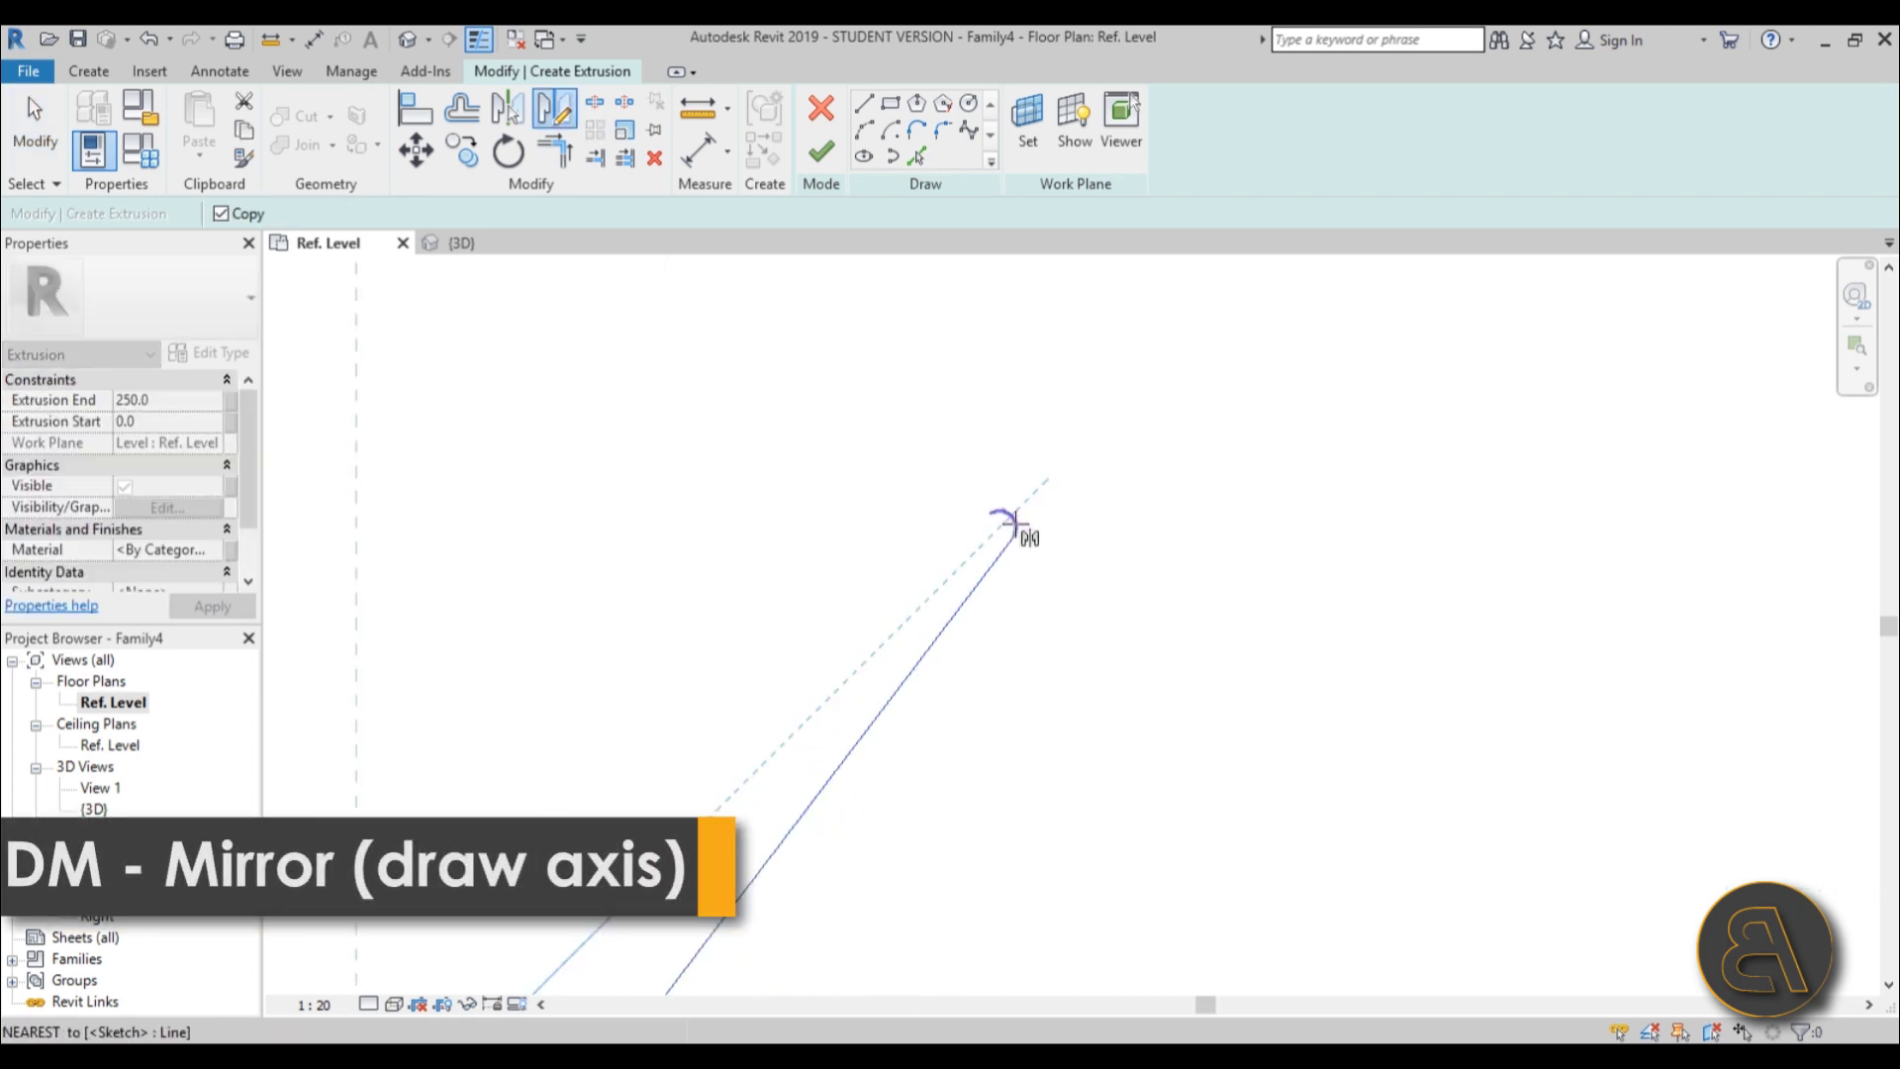
left_click(1014, 519)
Finish the closed sketch as an extrusion with a depth of 250 mm.
scroll(1141, 334, "down", 3)
scroll(1105, 437, "up", 4)
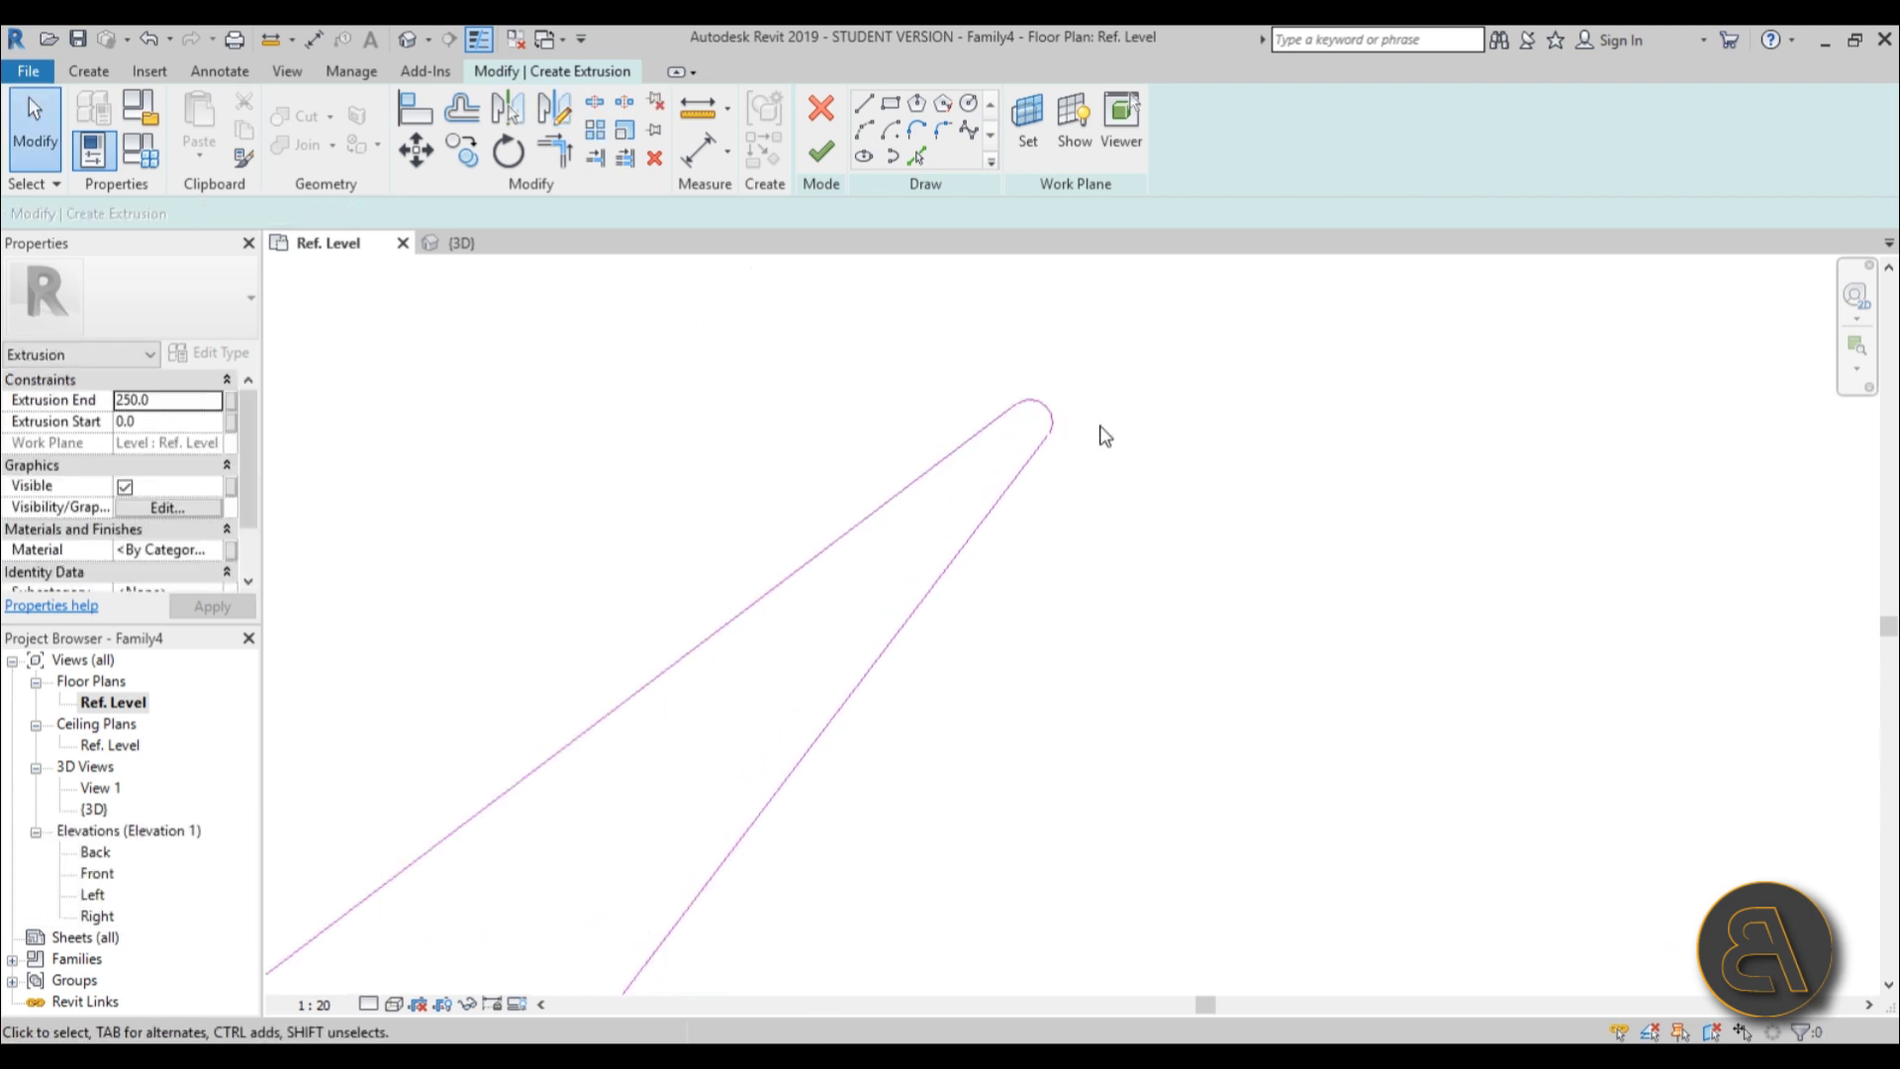
scroll(1105, 436, "down", 4)
middle_click_drag(1156, 453, 1122, 555)
left_click(819, 156)
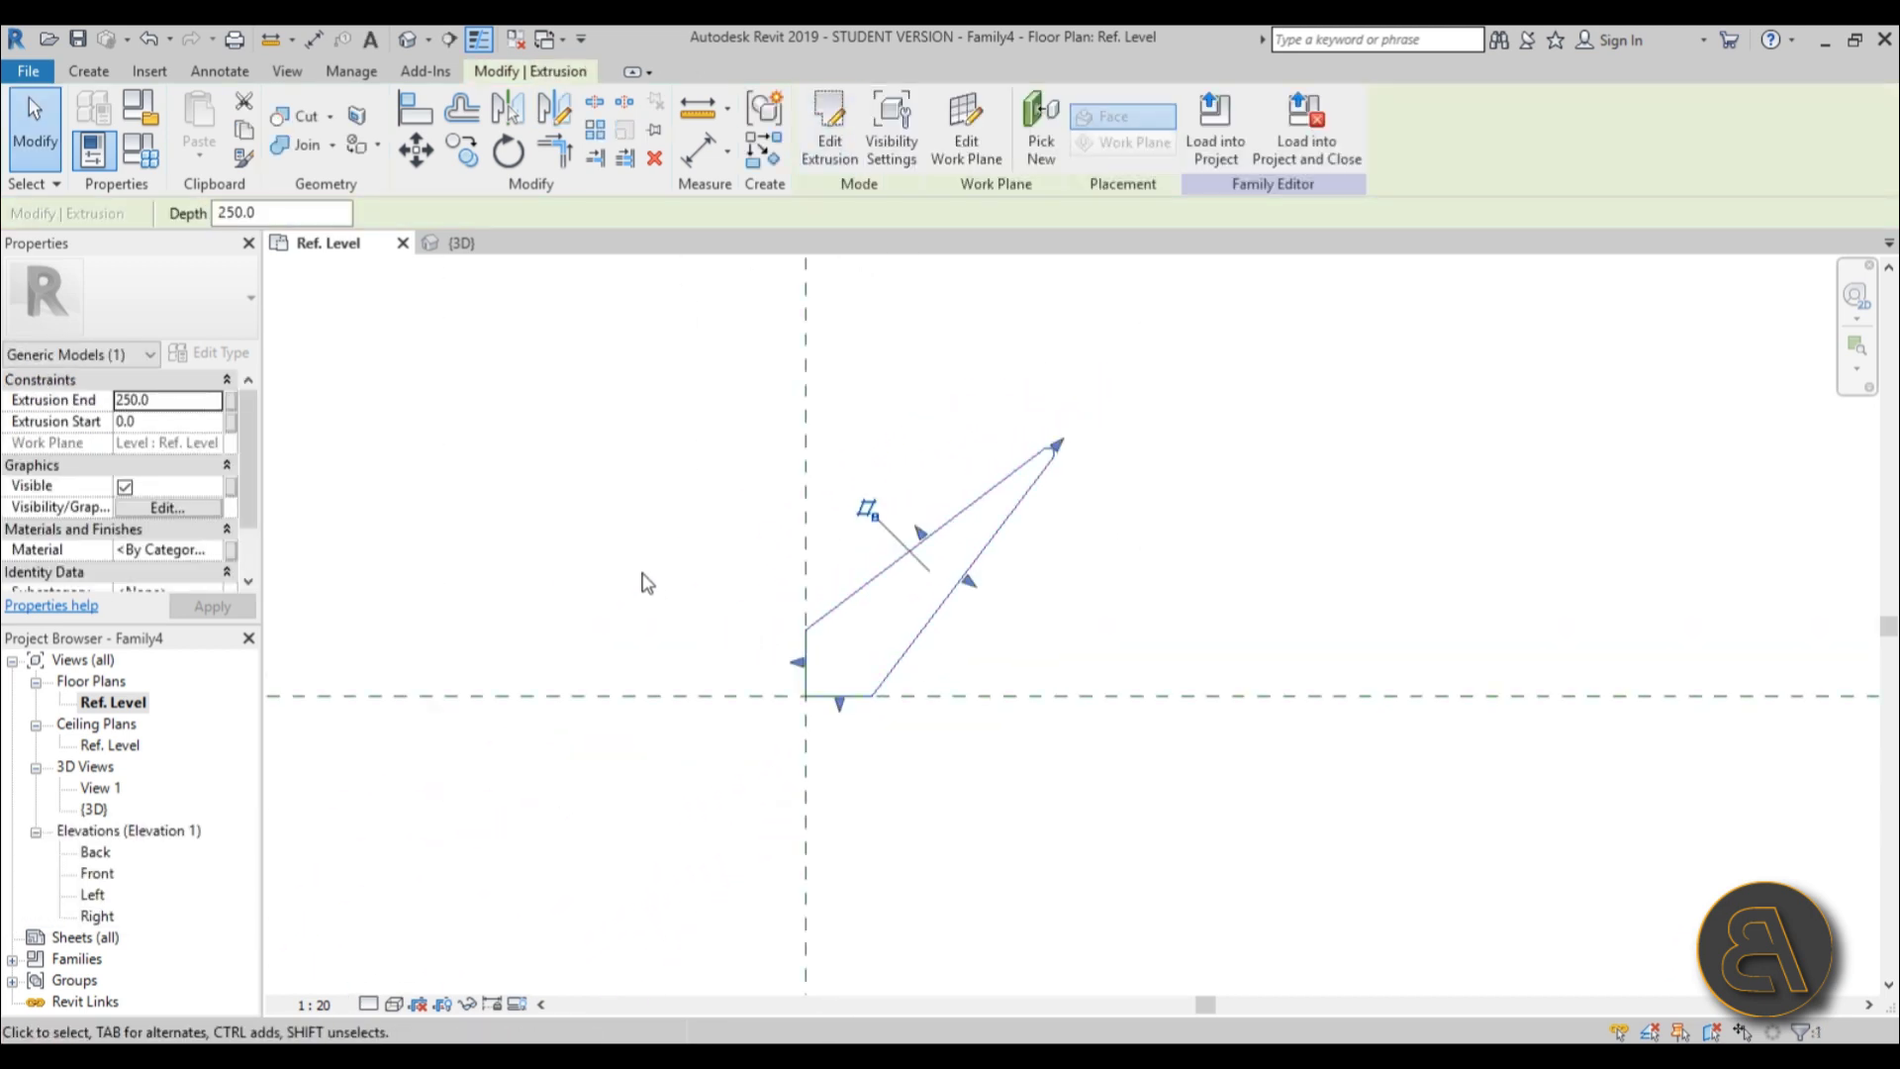
In the 3D view, raise the extrusion's upper face to about 289.6 mm and set its Extrusion Start to 30 mm.
left_click(405, 41)
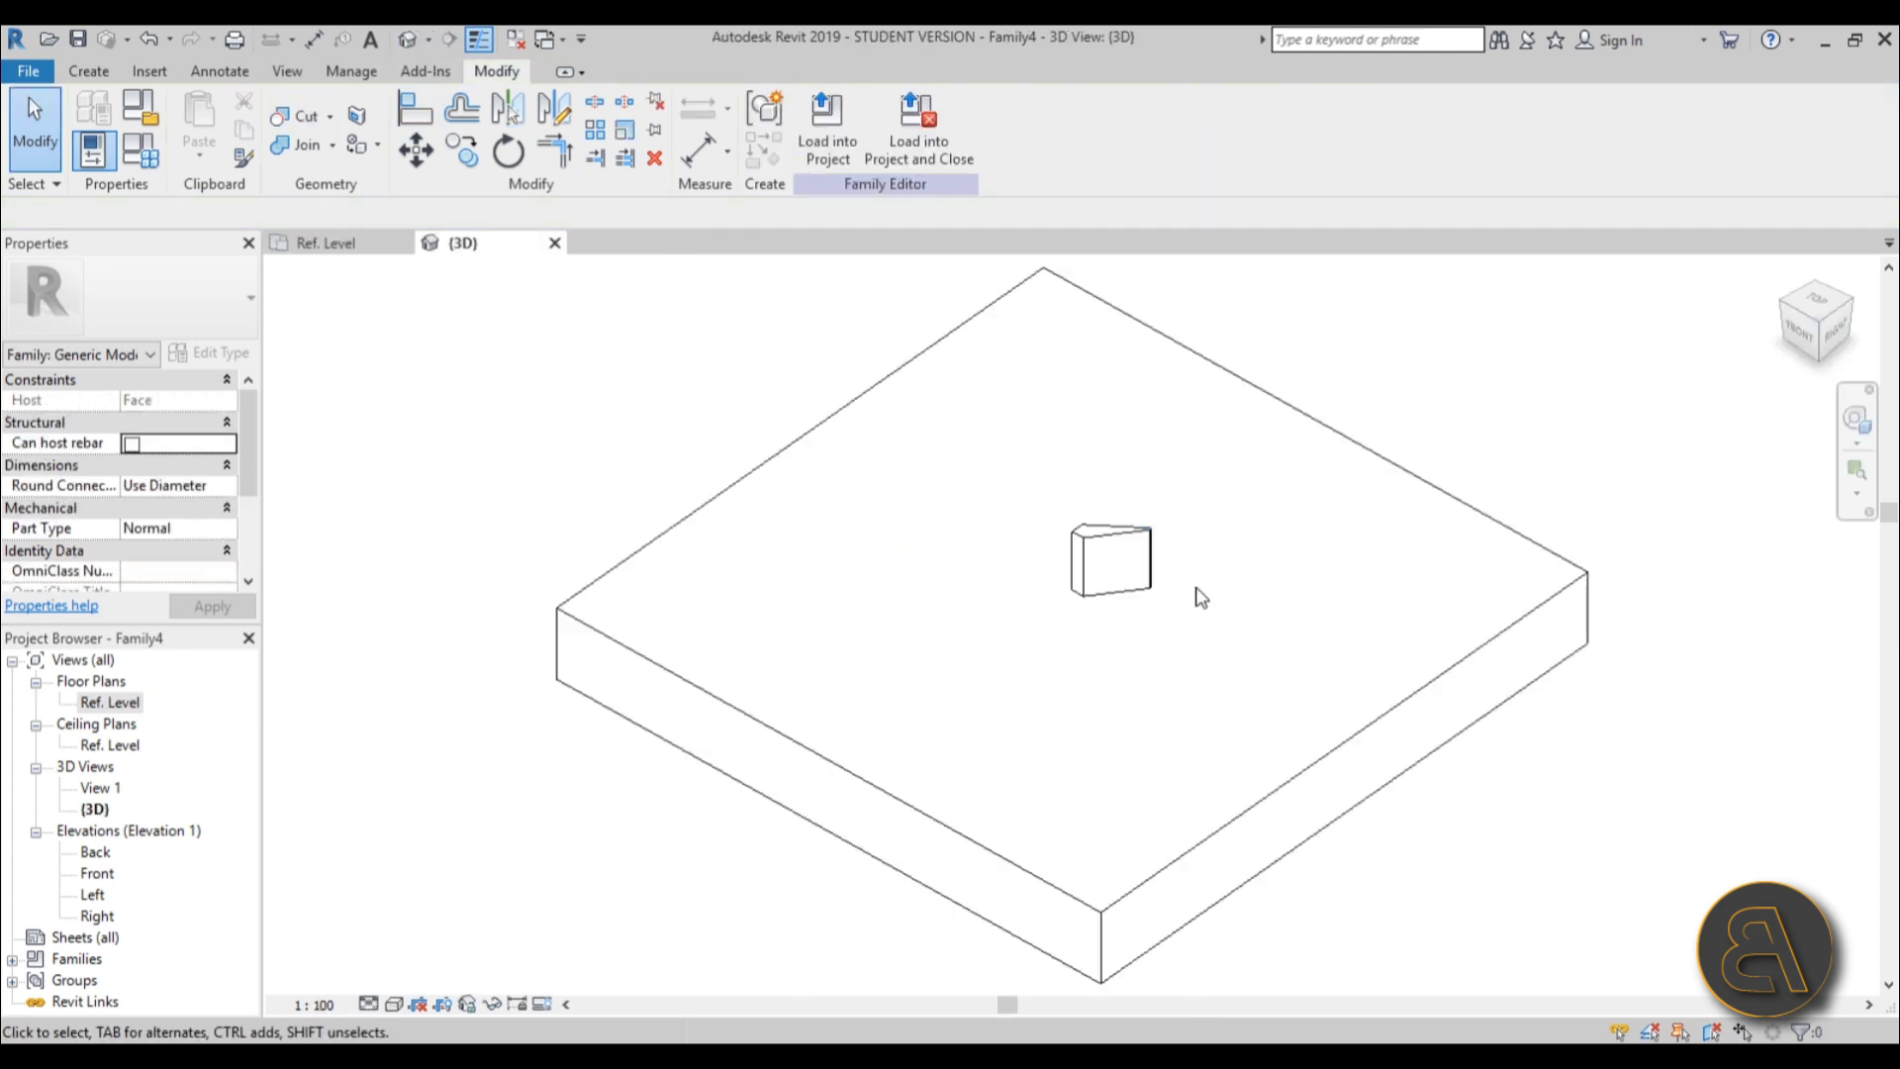
middle_click_drag(1199, 594, 1316, 440, "shift")
scroll(1091, 525, "up", 3)
left_click(1096, 525)
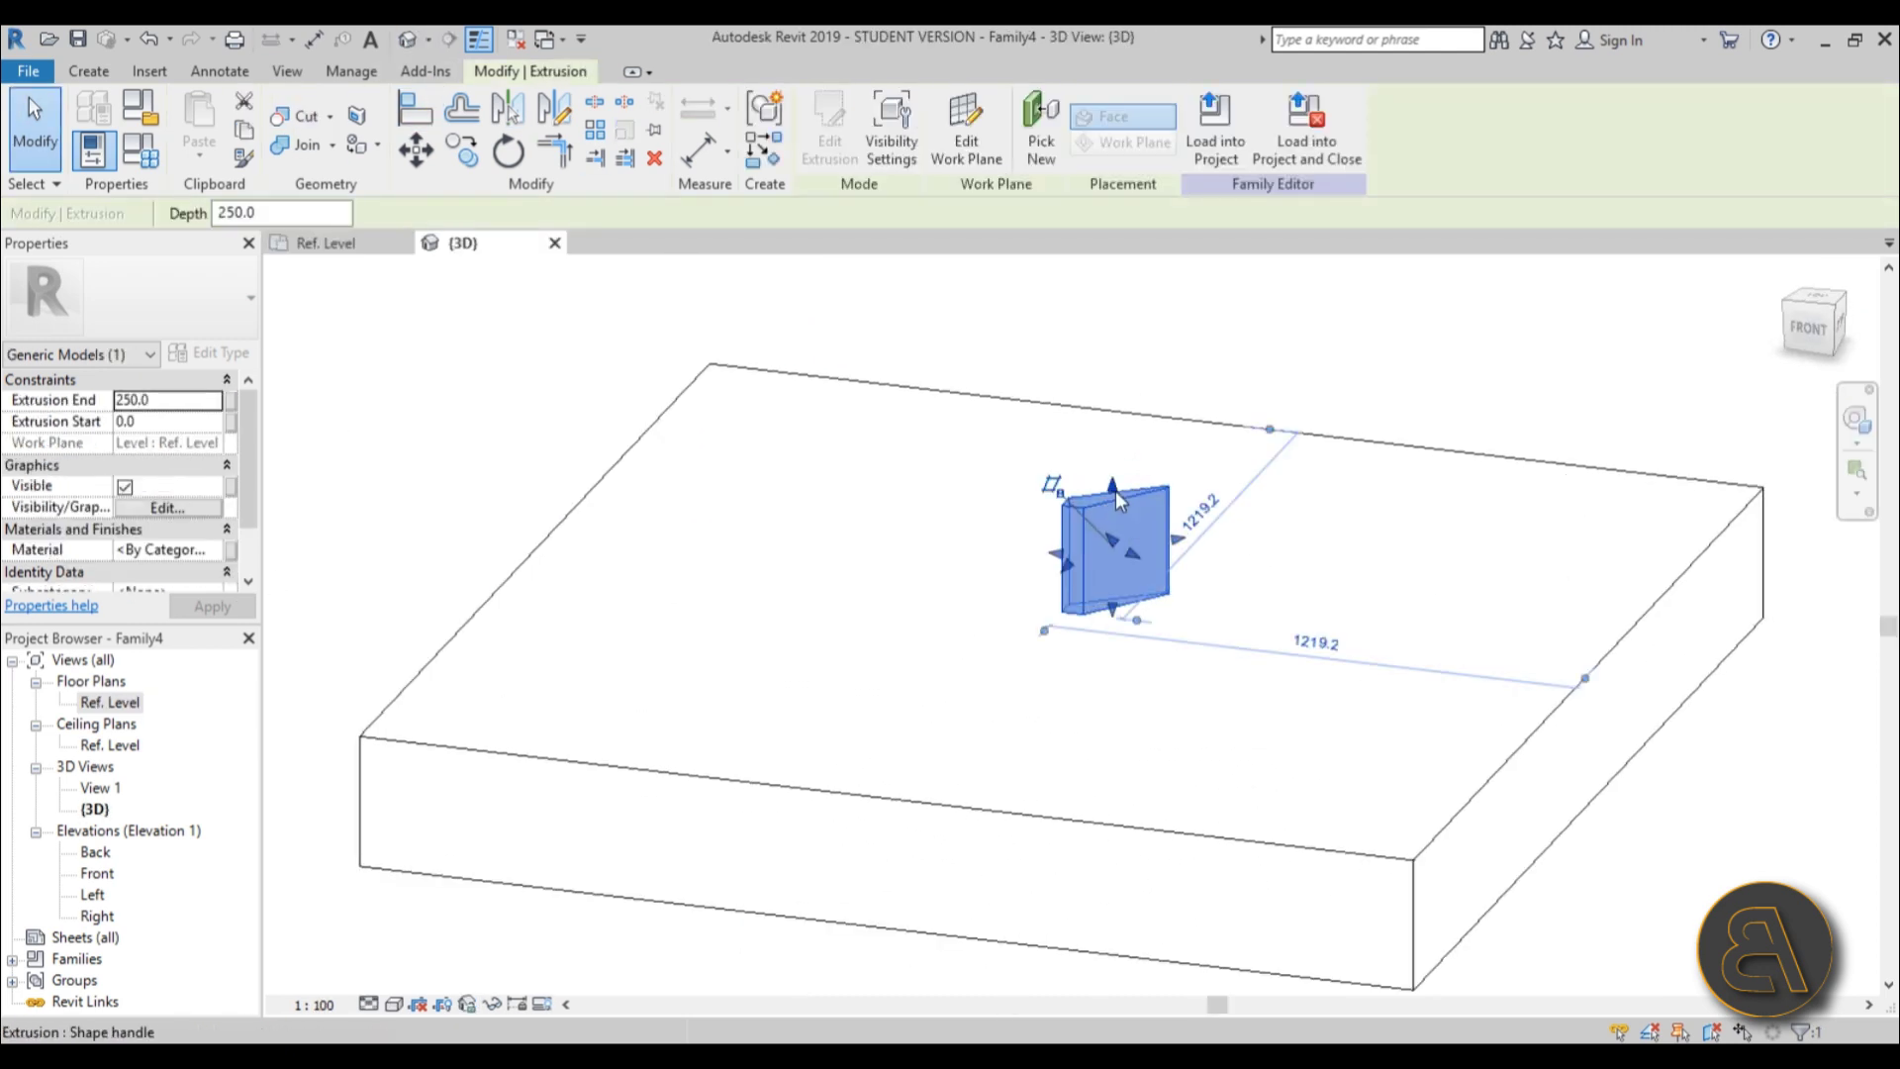
scroll(1133, 624, "up", 2)
scroll(1134, 623, "up", 1)
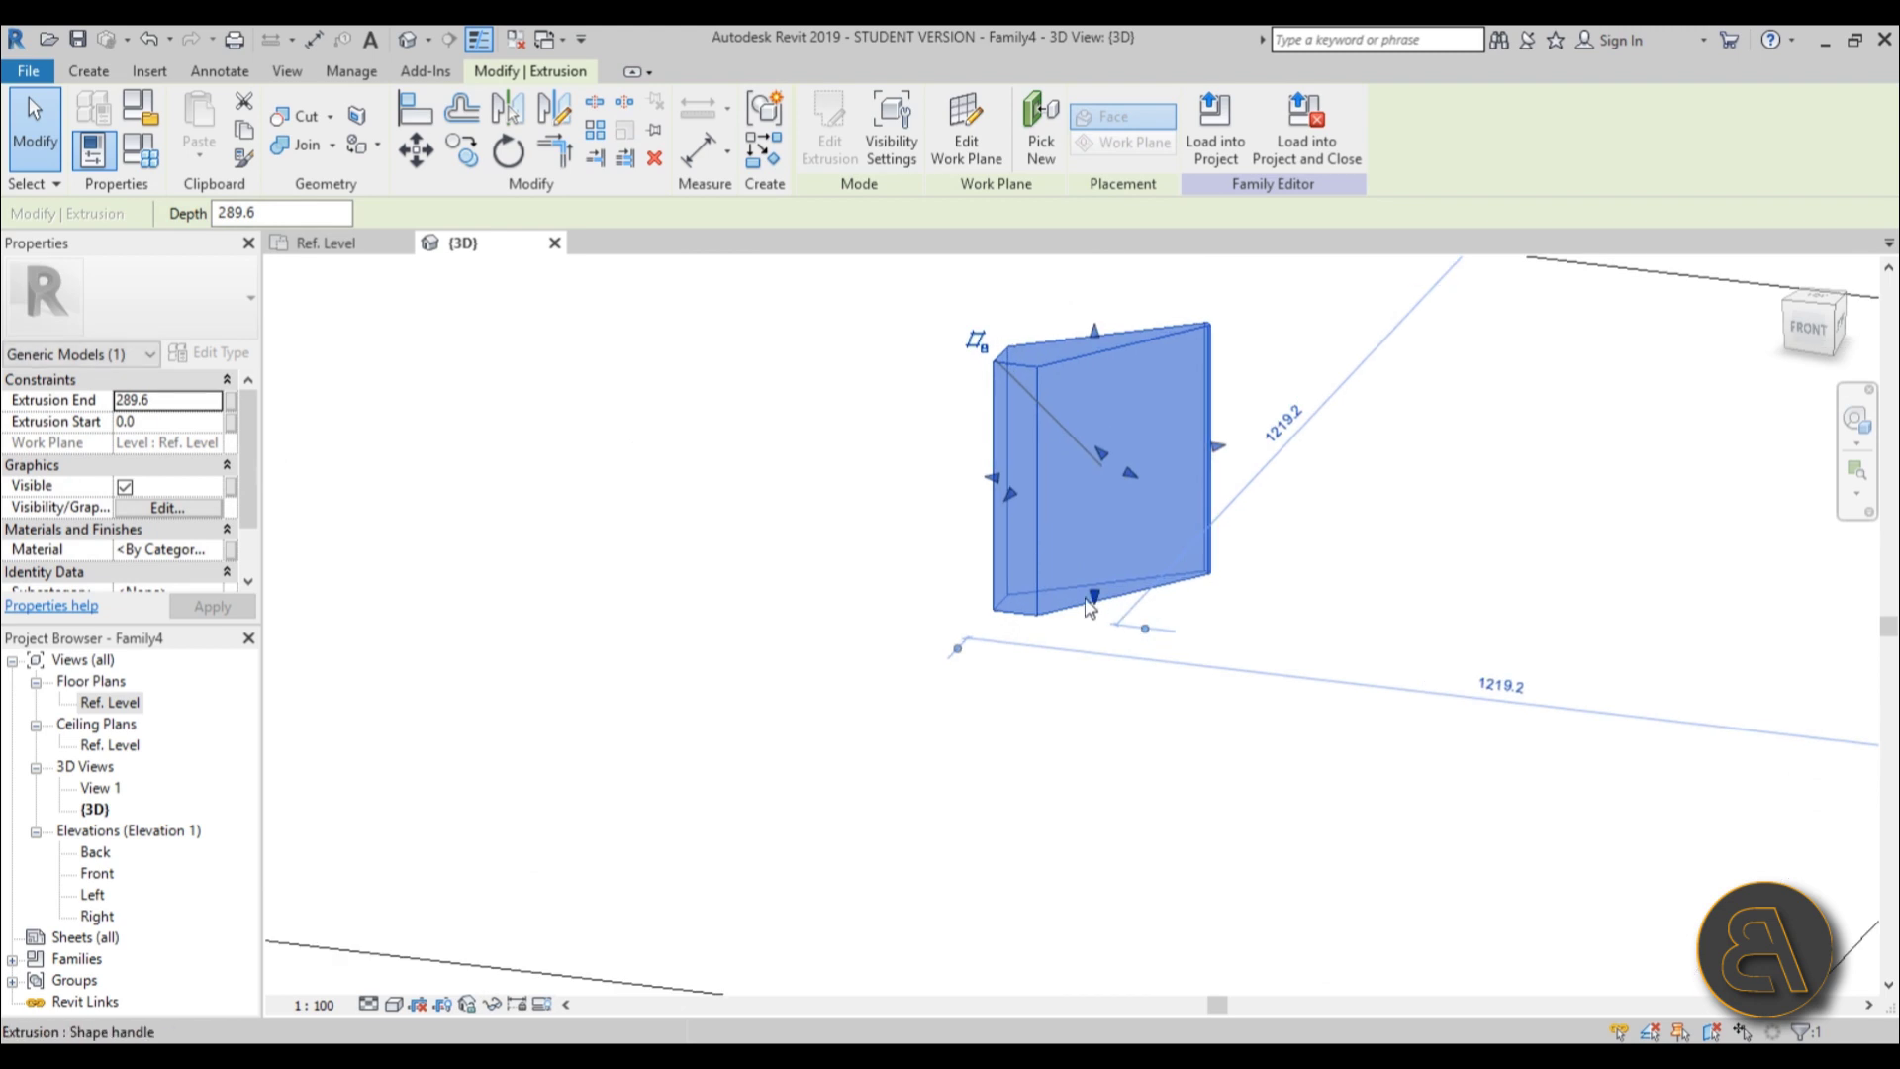
left_click(163, 422)
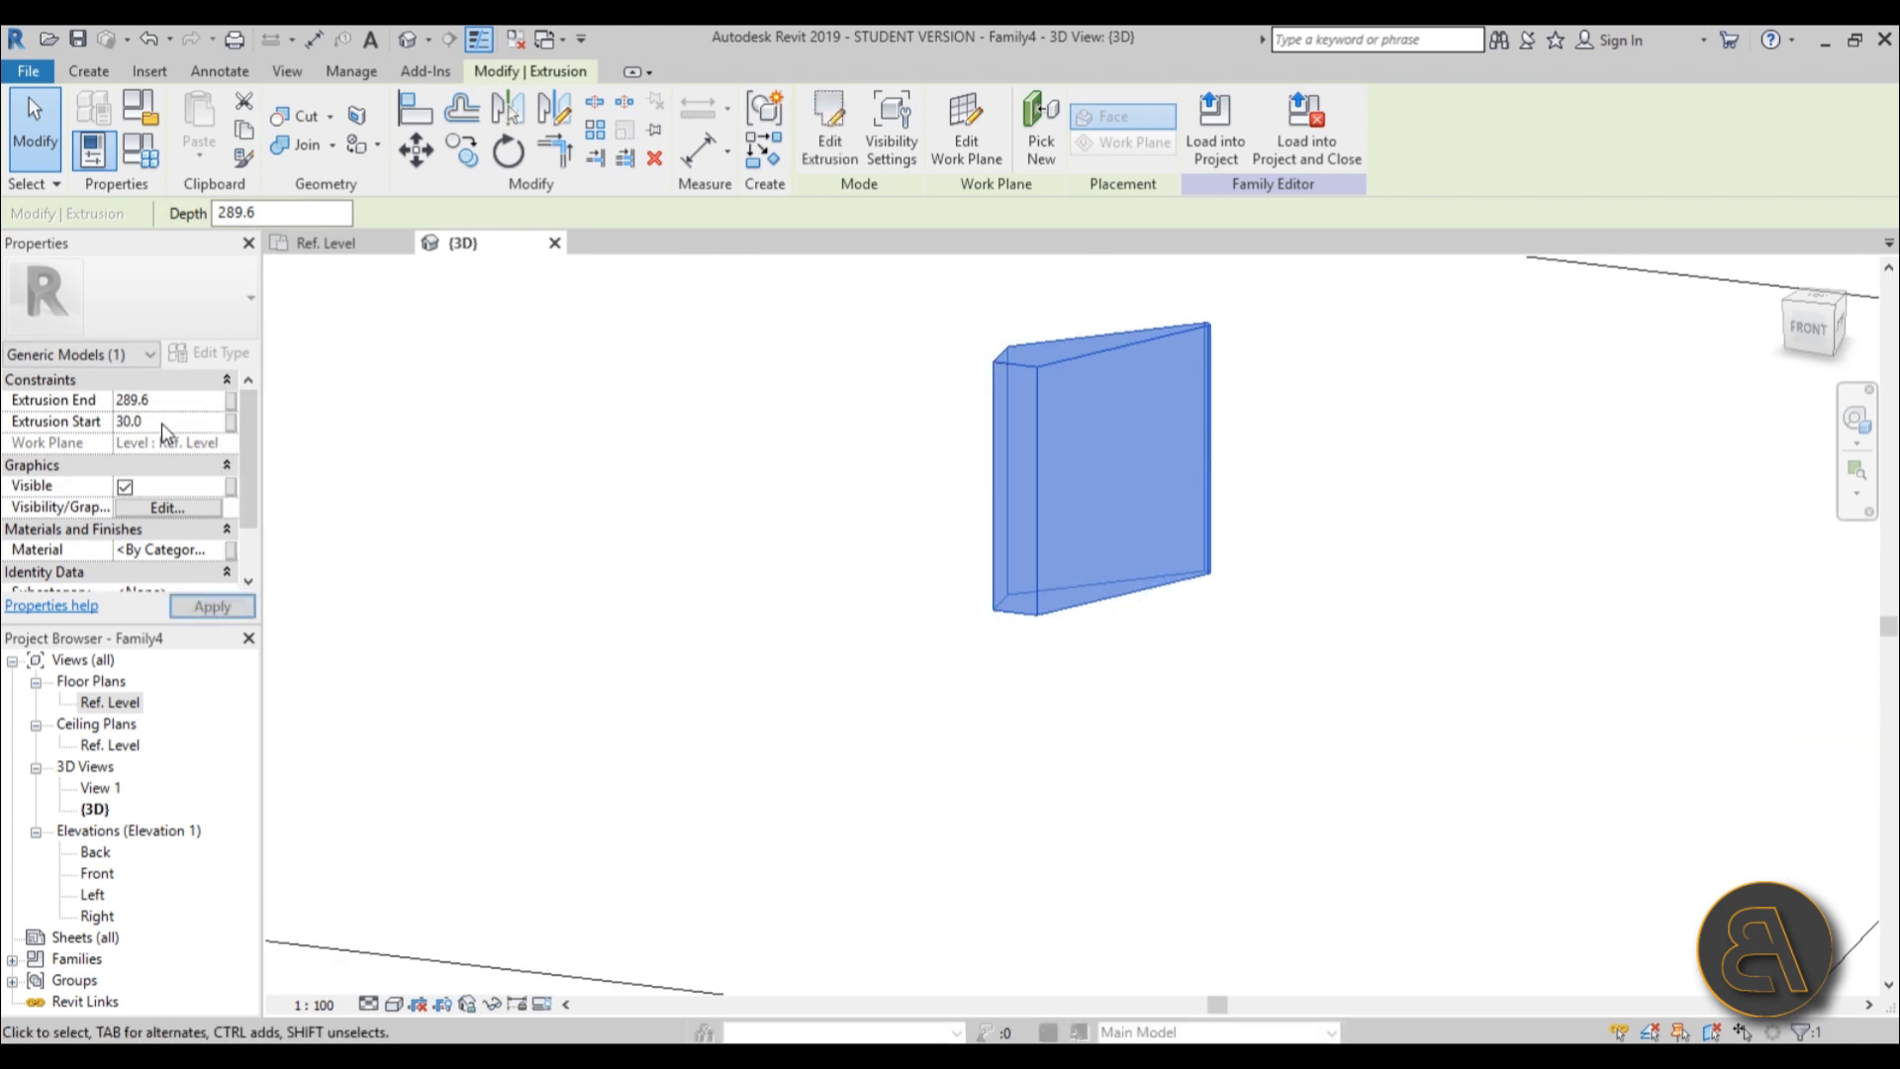
type("30")
key("Return")
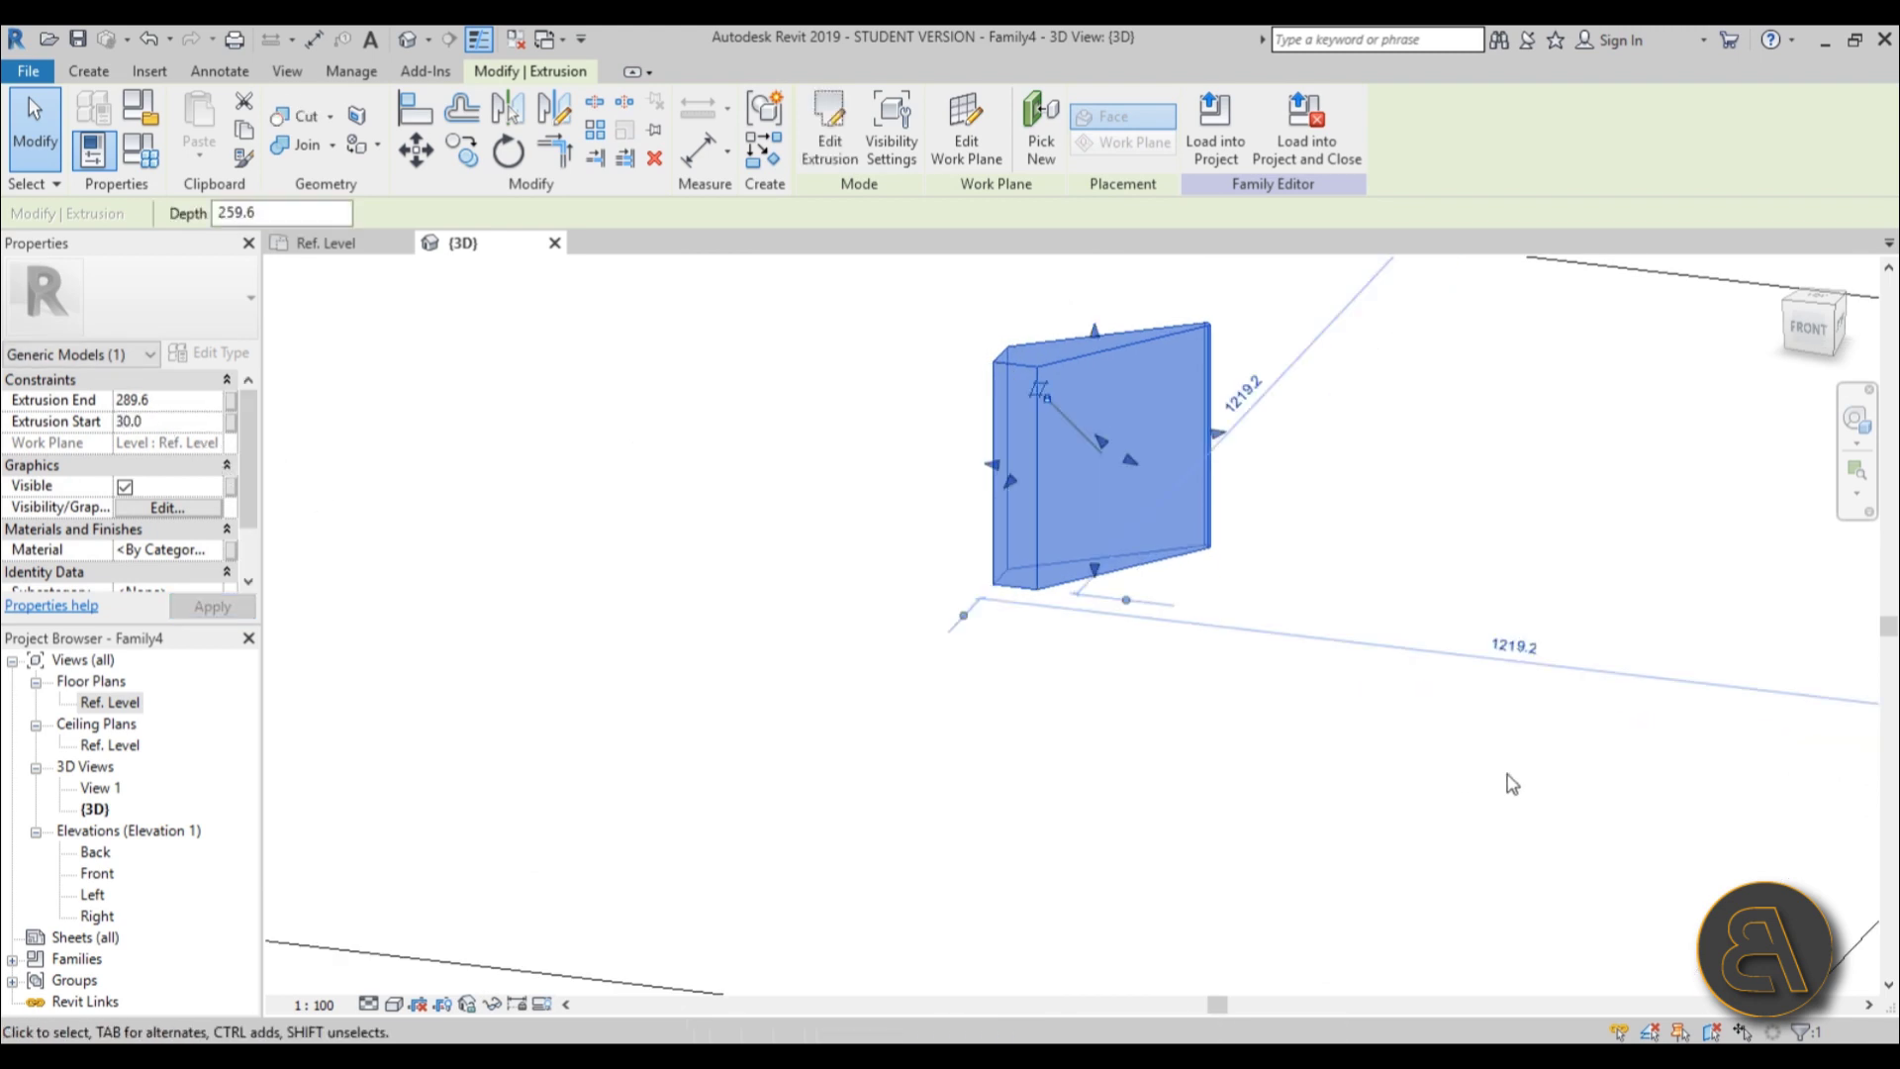
left_click(1367, 701)
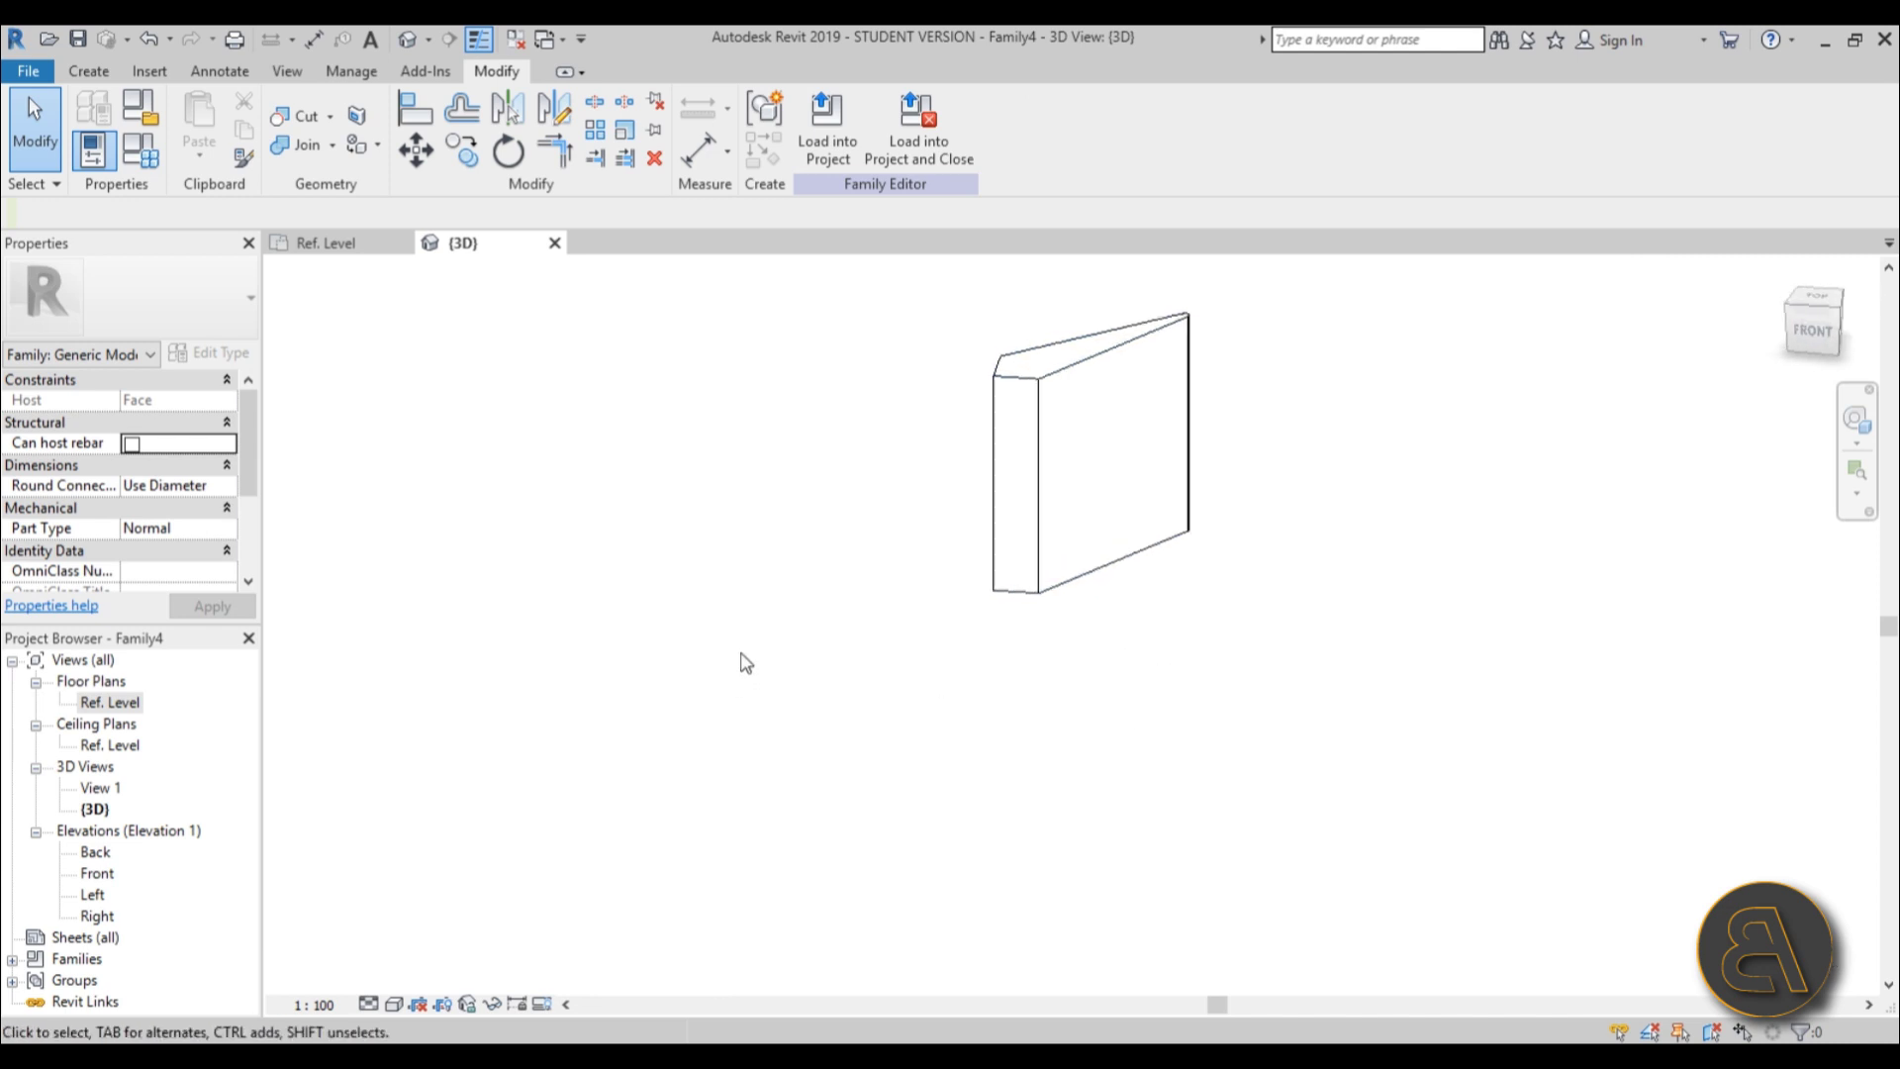
In the Ref. Level plan, draw a reference plane at 45° from the reference planes' intersection through and past the arm's rounded tip.
double_click(103, 709)
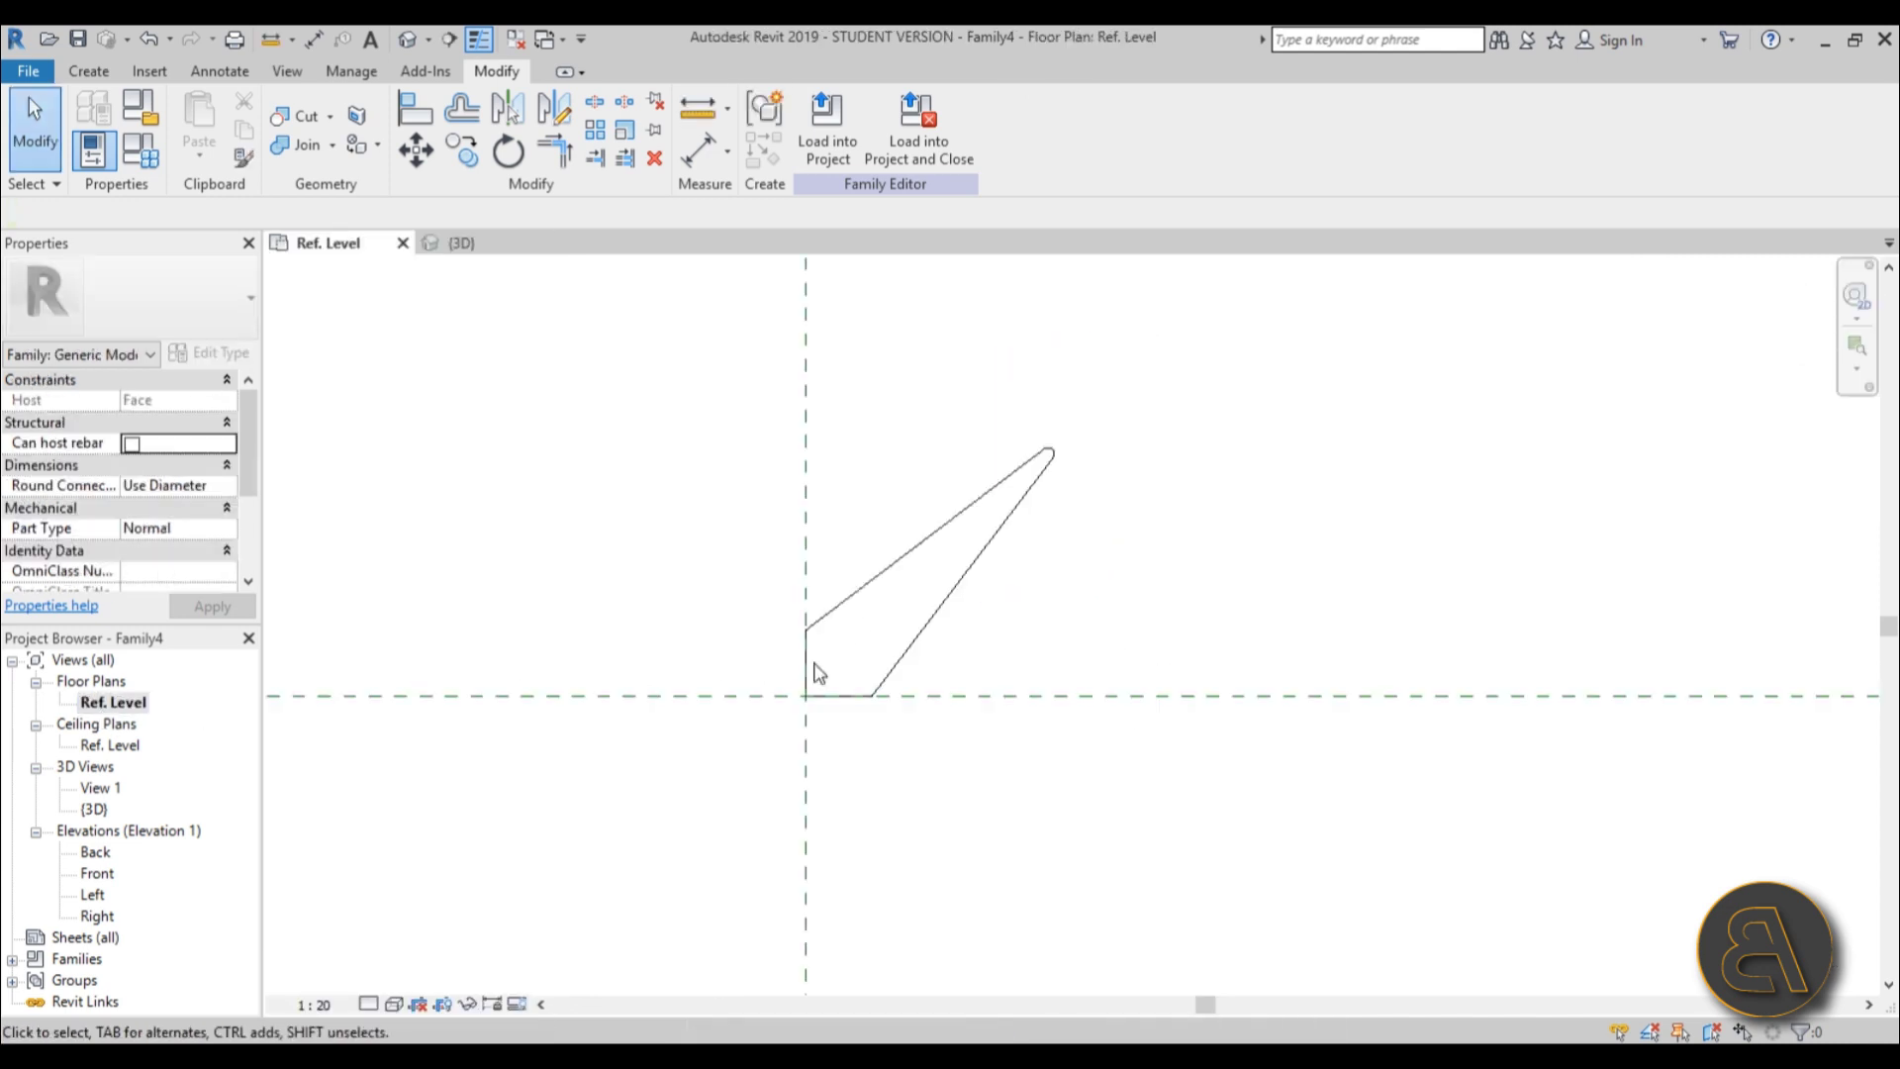
left_click(84, 72)
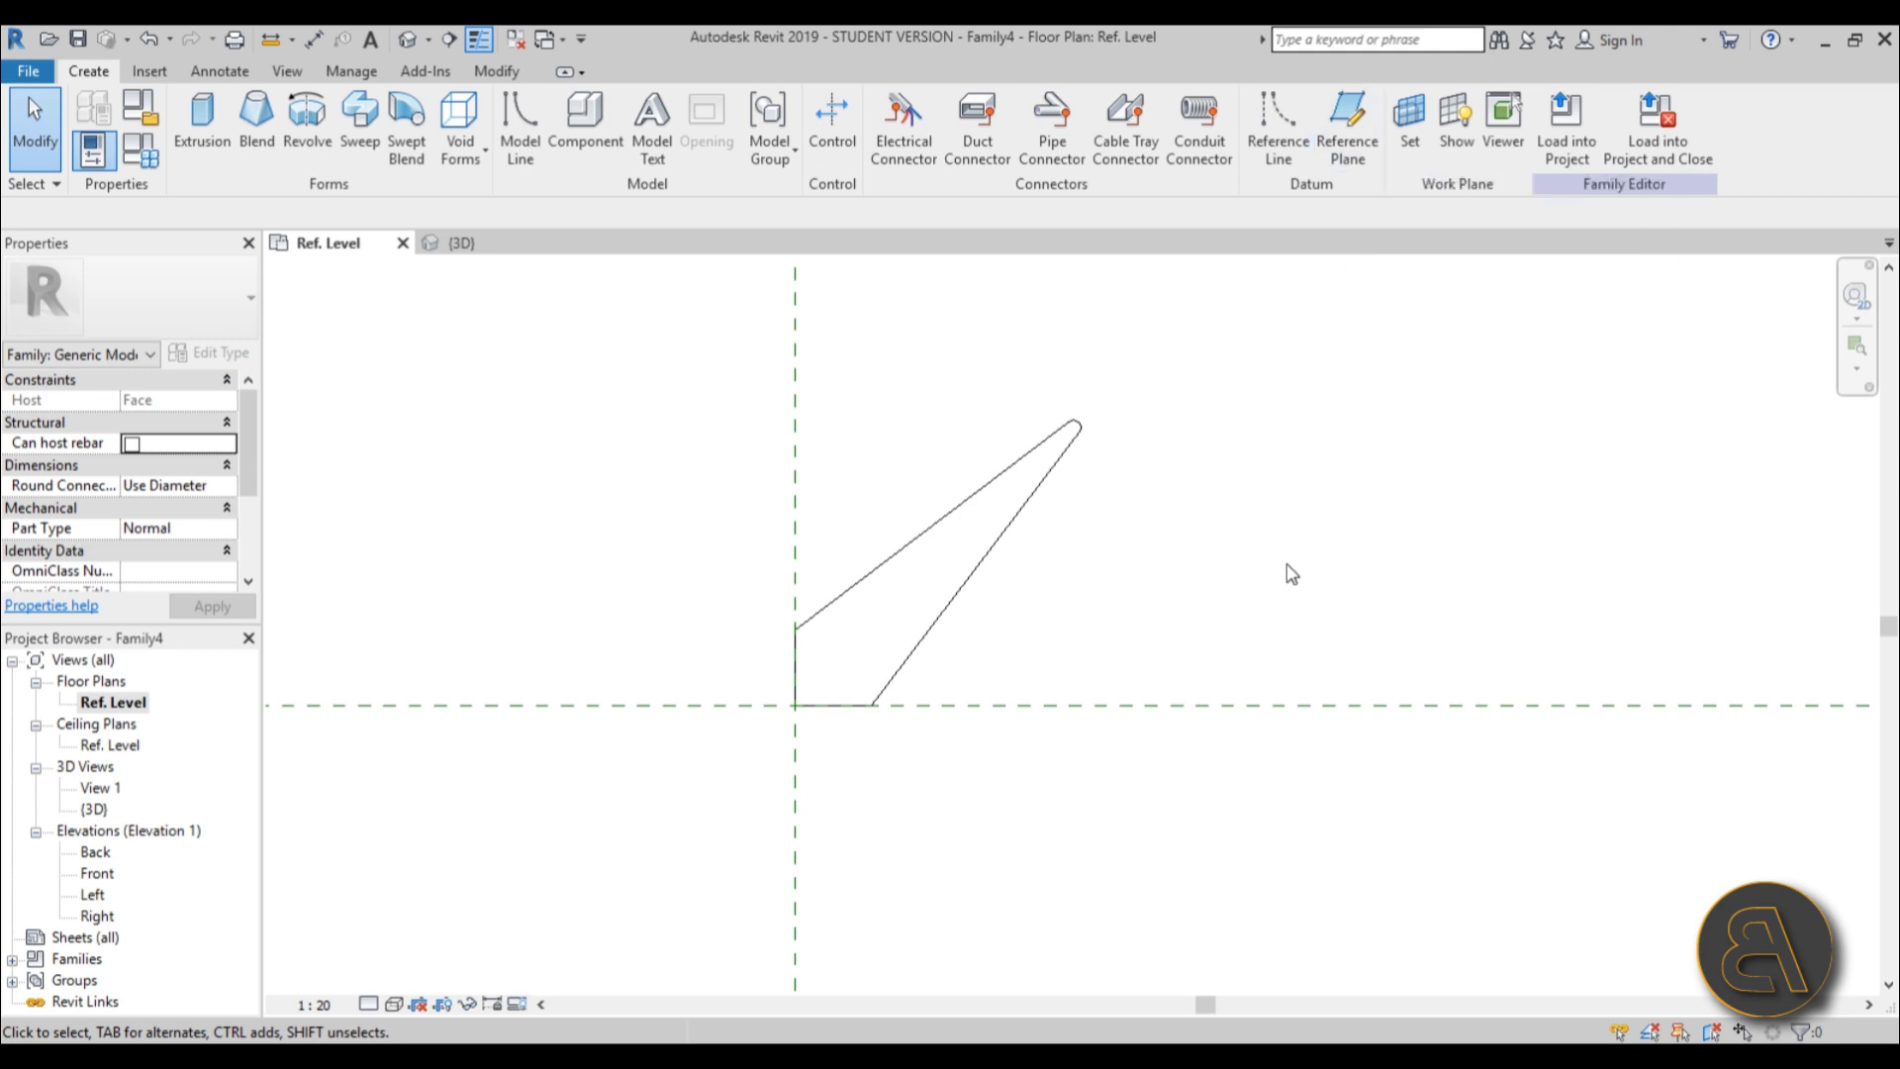
key("r")
key("p")
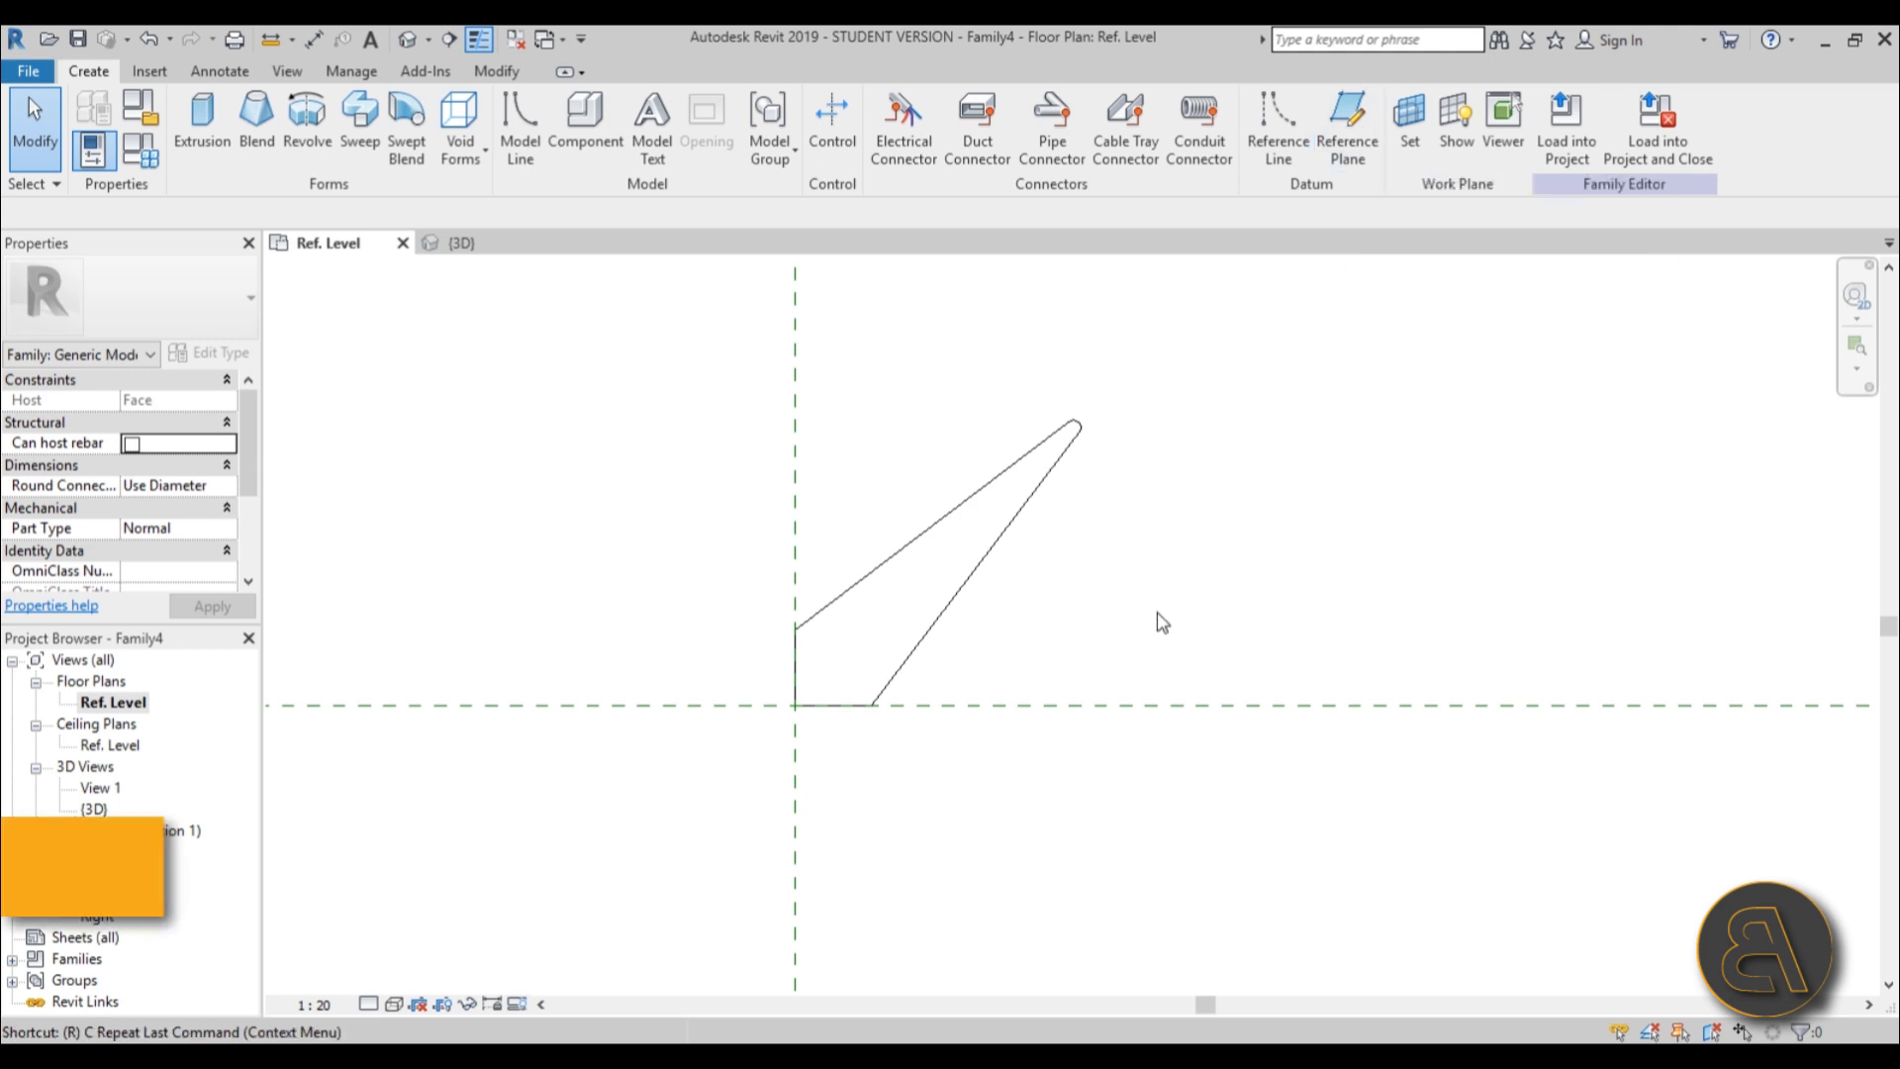
left_click(795, 704)
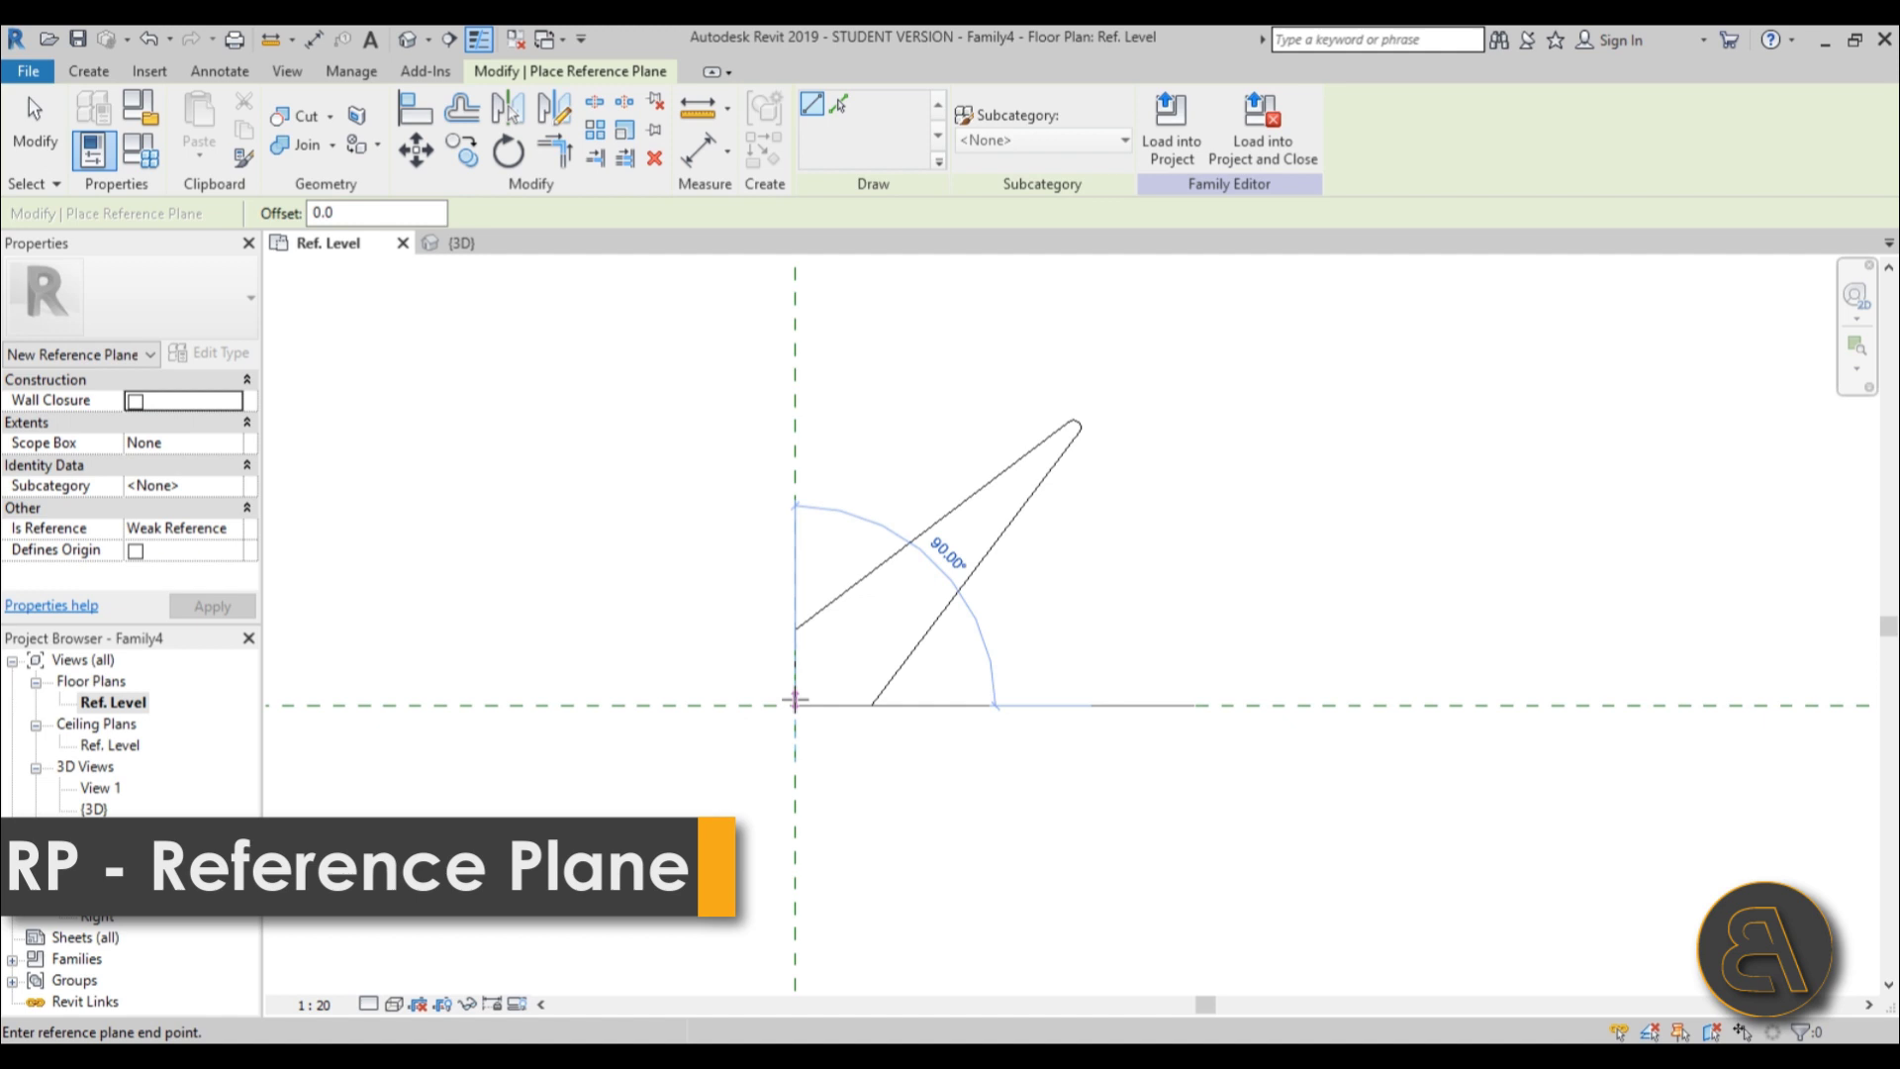
left_click(1159, 334)
key("Escape")
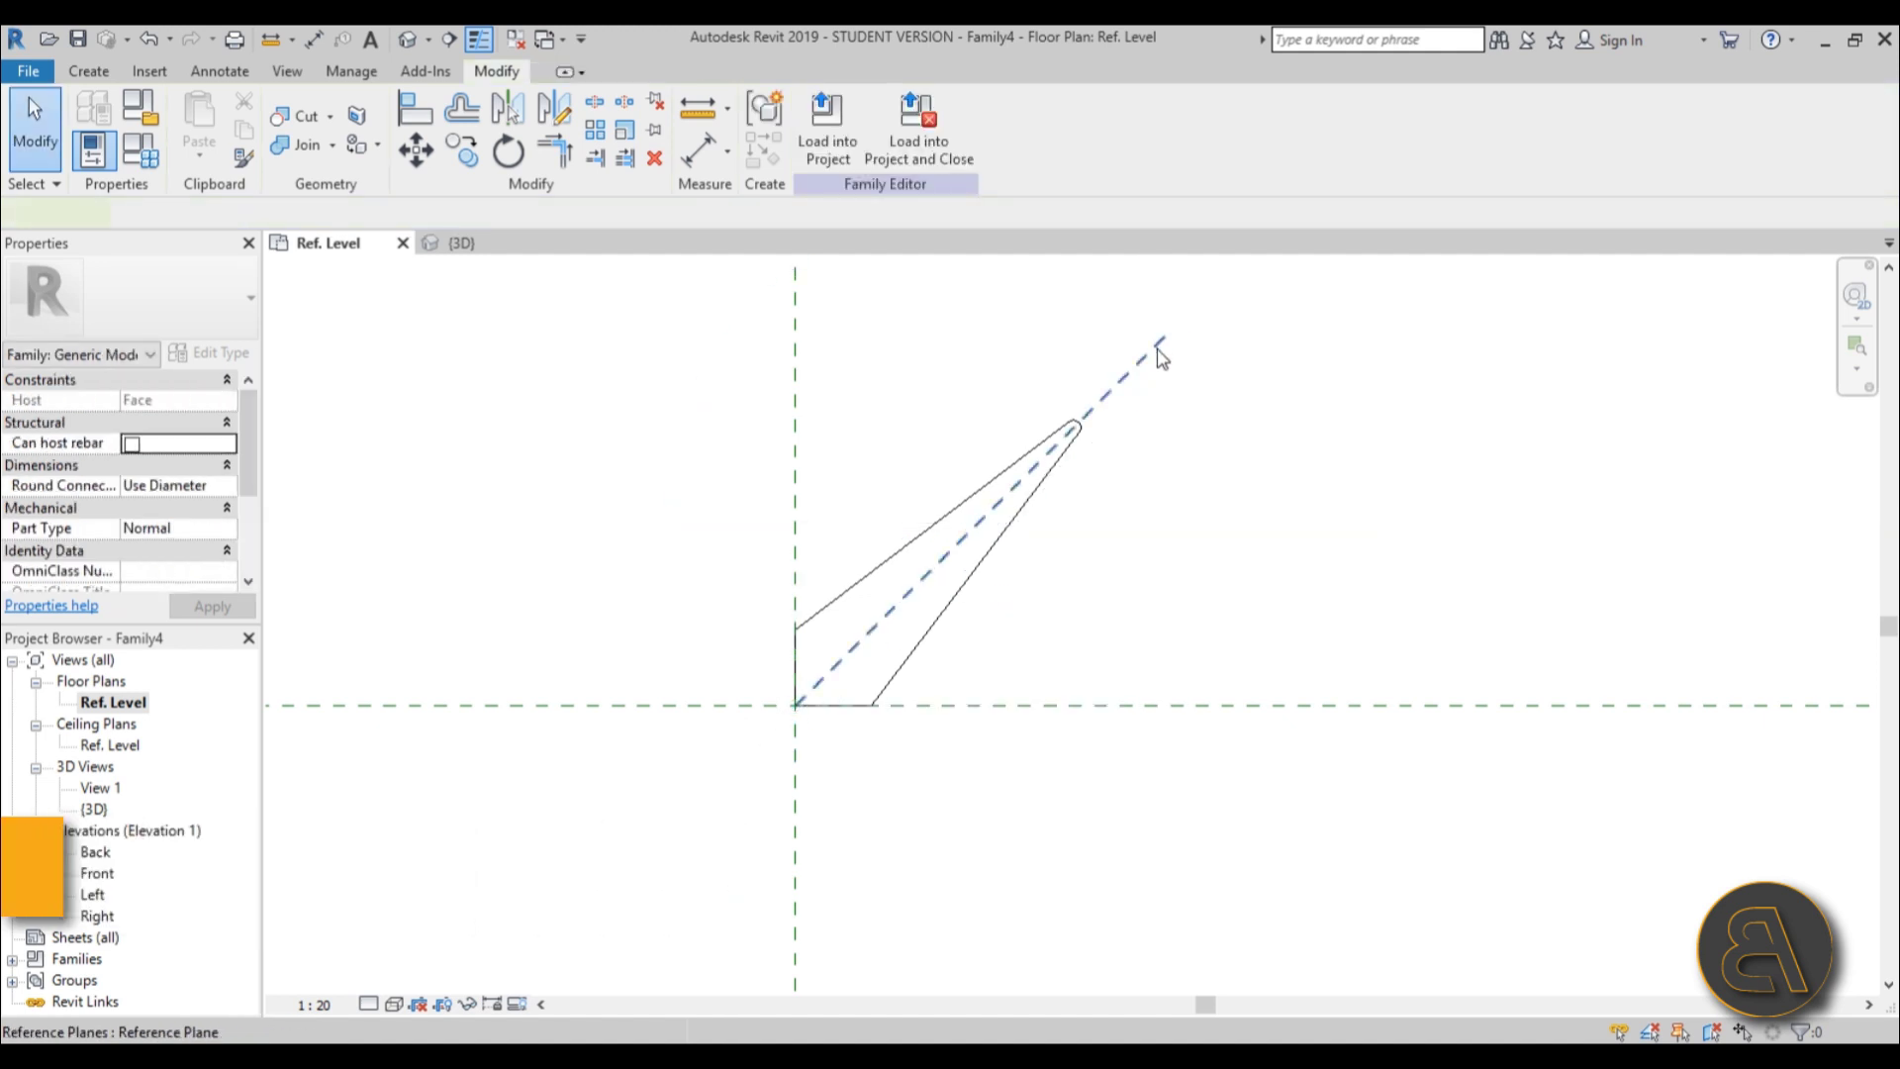
Name the new diagonal reference plane "a".
left_click(1146, 353)
left_click(1163, 394)
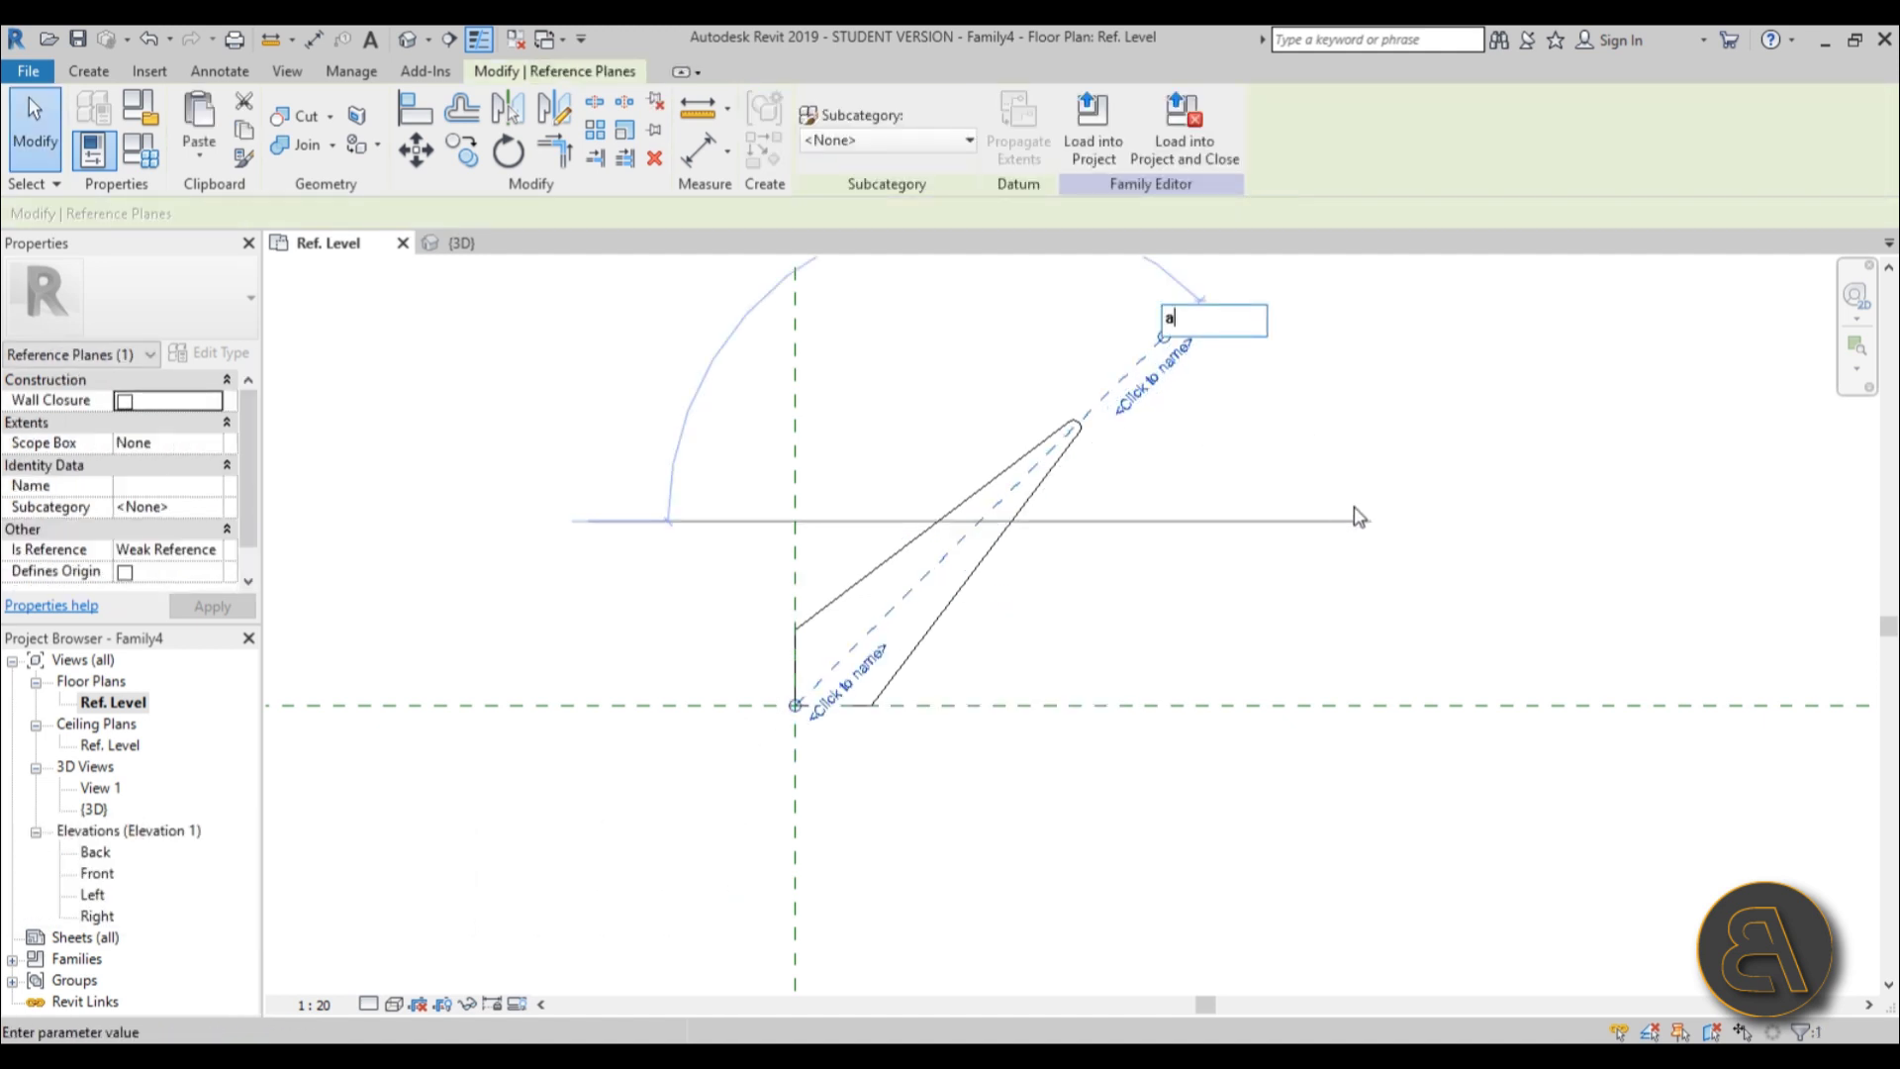
key("Return")
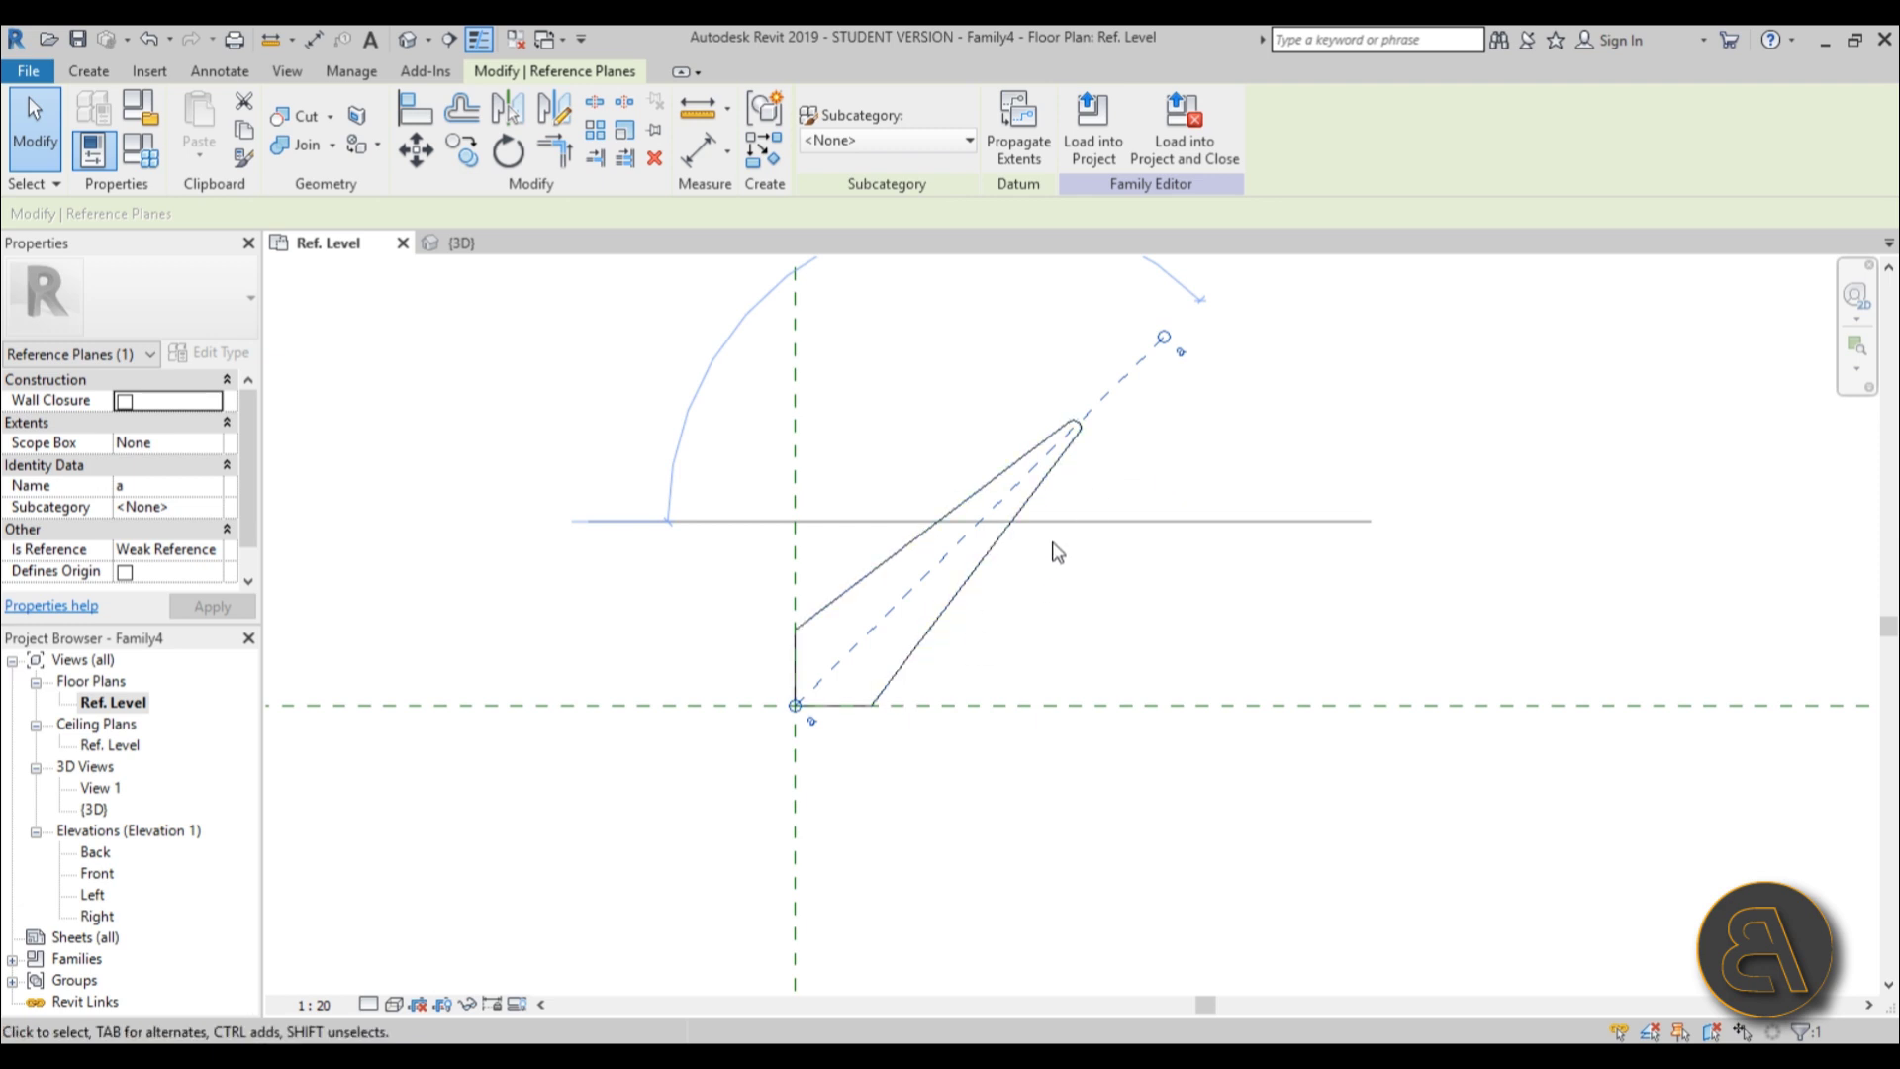
In the 3D view, set the work plane to Reference Plane : a.
left_click(407, 40)
middle_click_drag(1273, 543, 1217, 605, "shift")
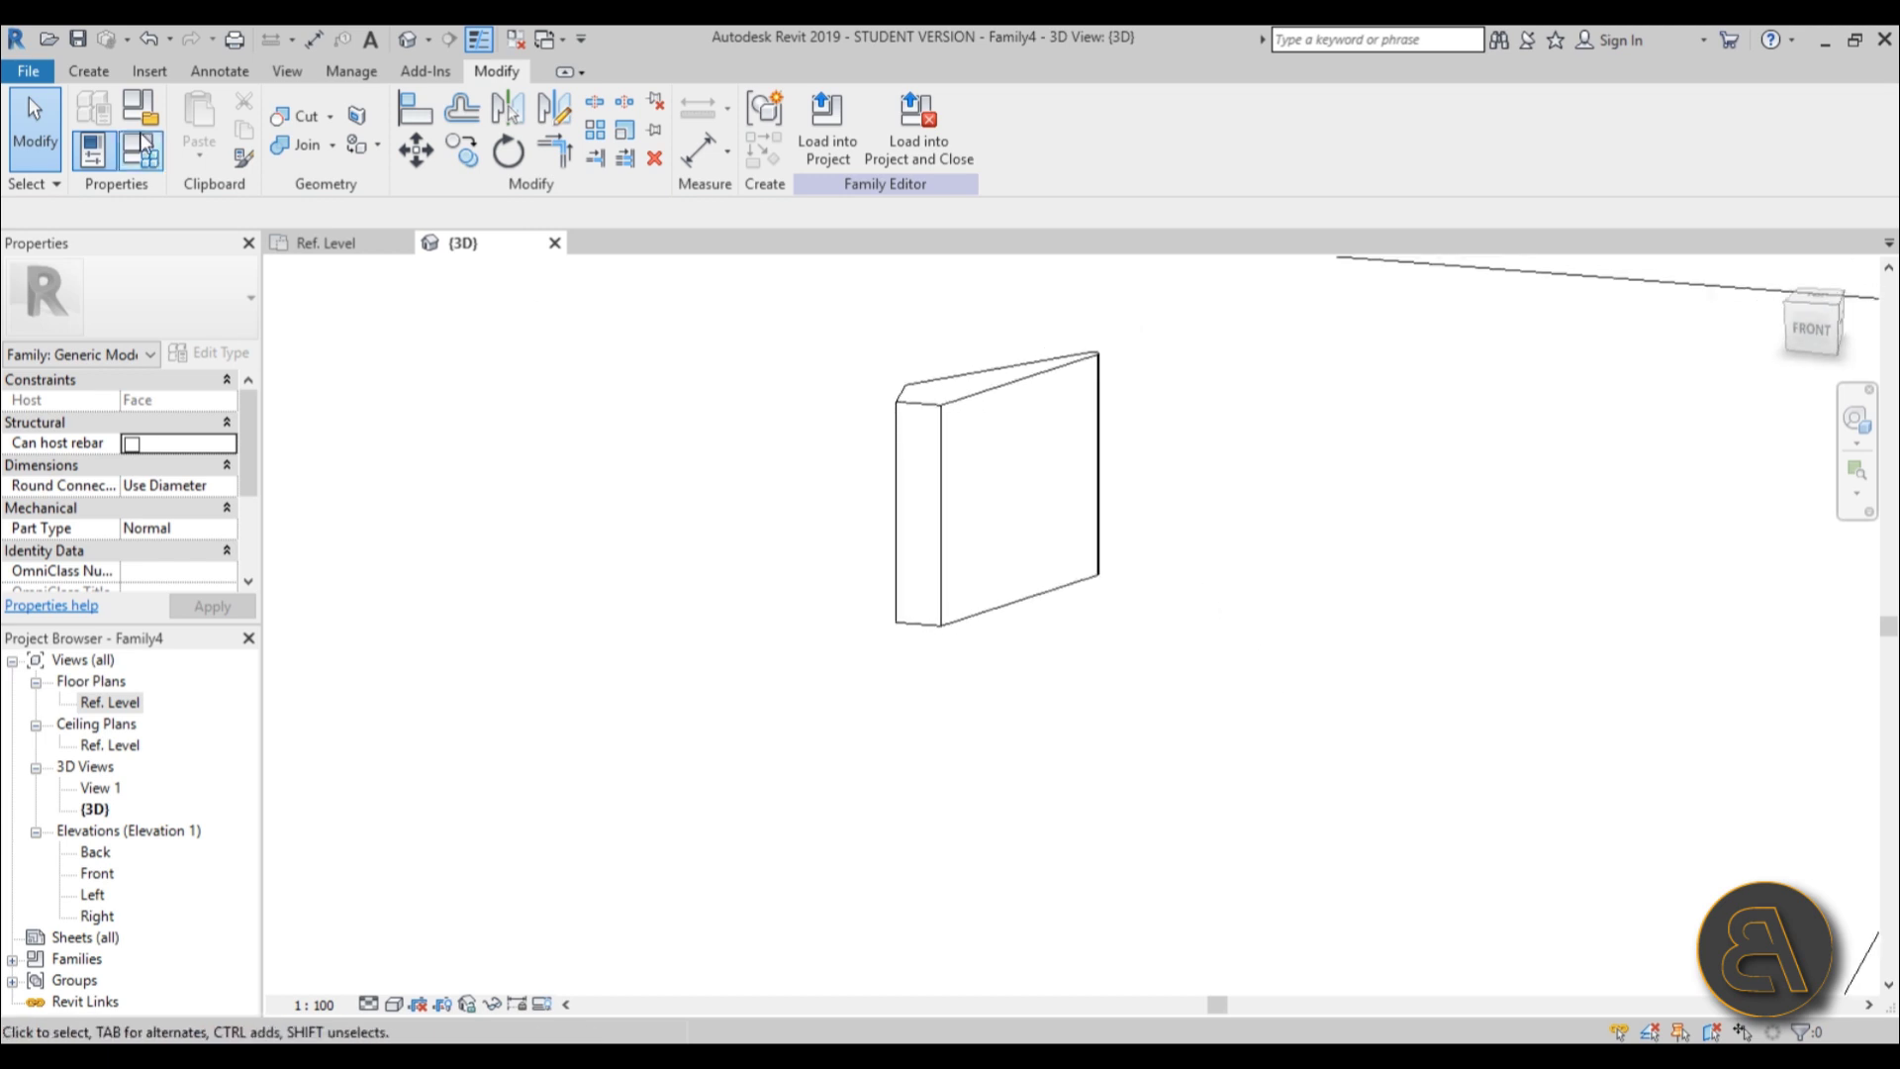
left_click(91, 71)
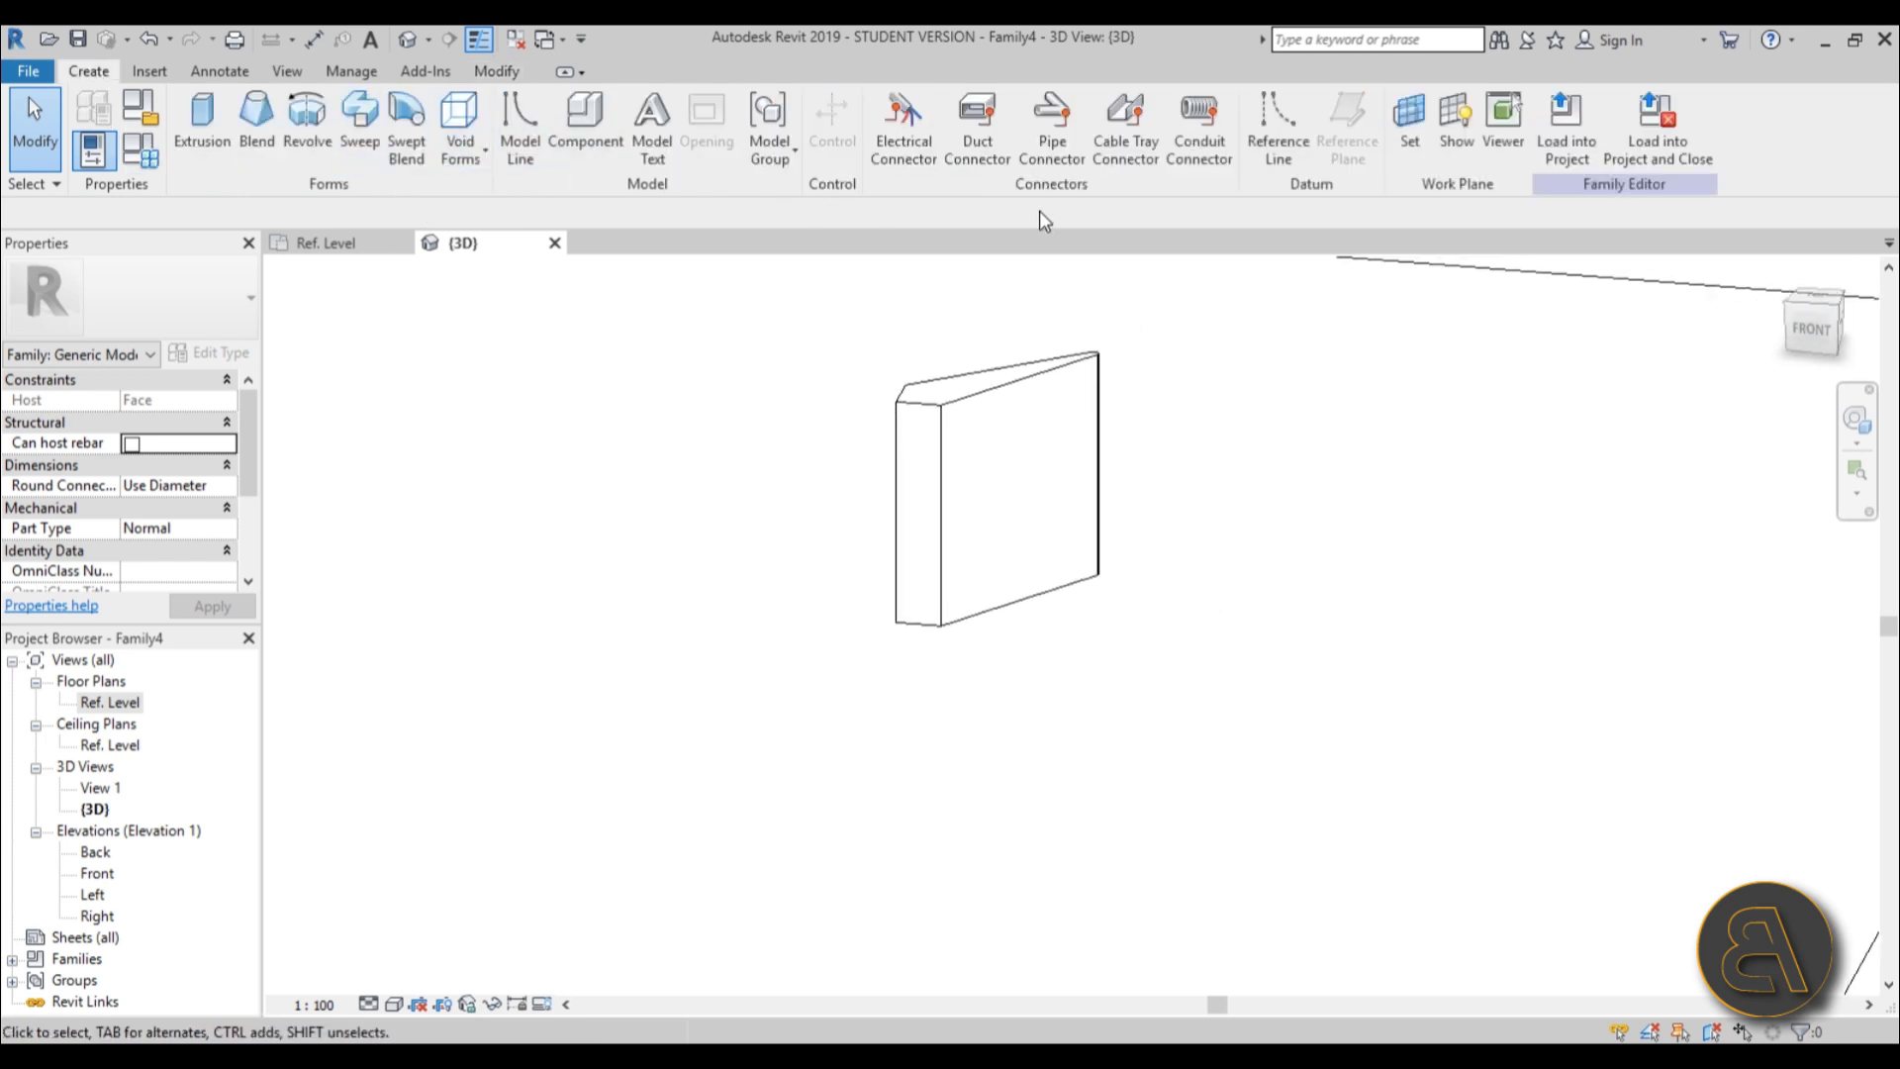
left_click(1411, 142)
left_click(930, 546)
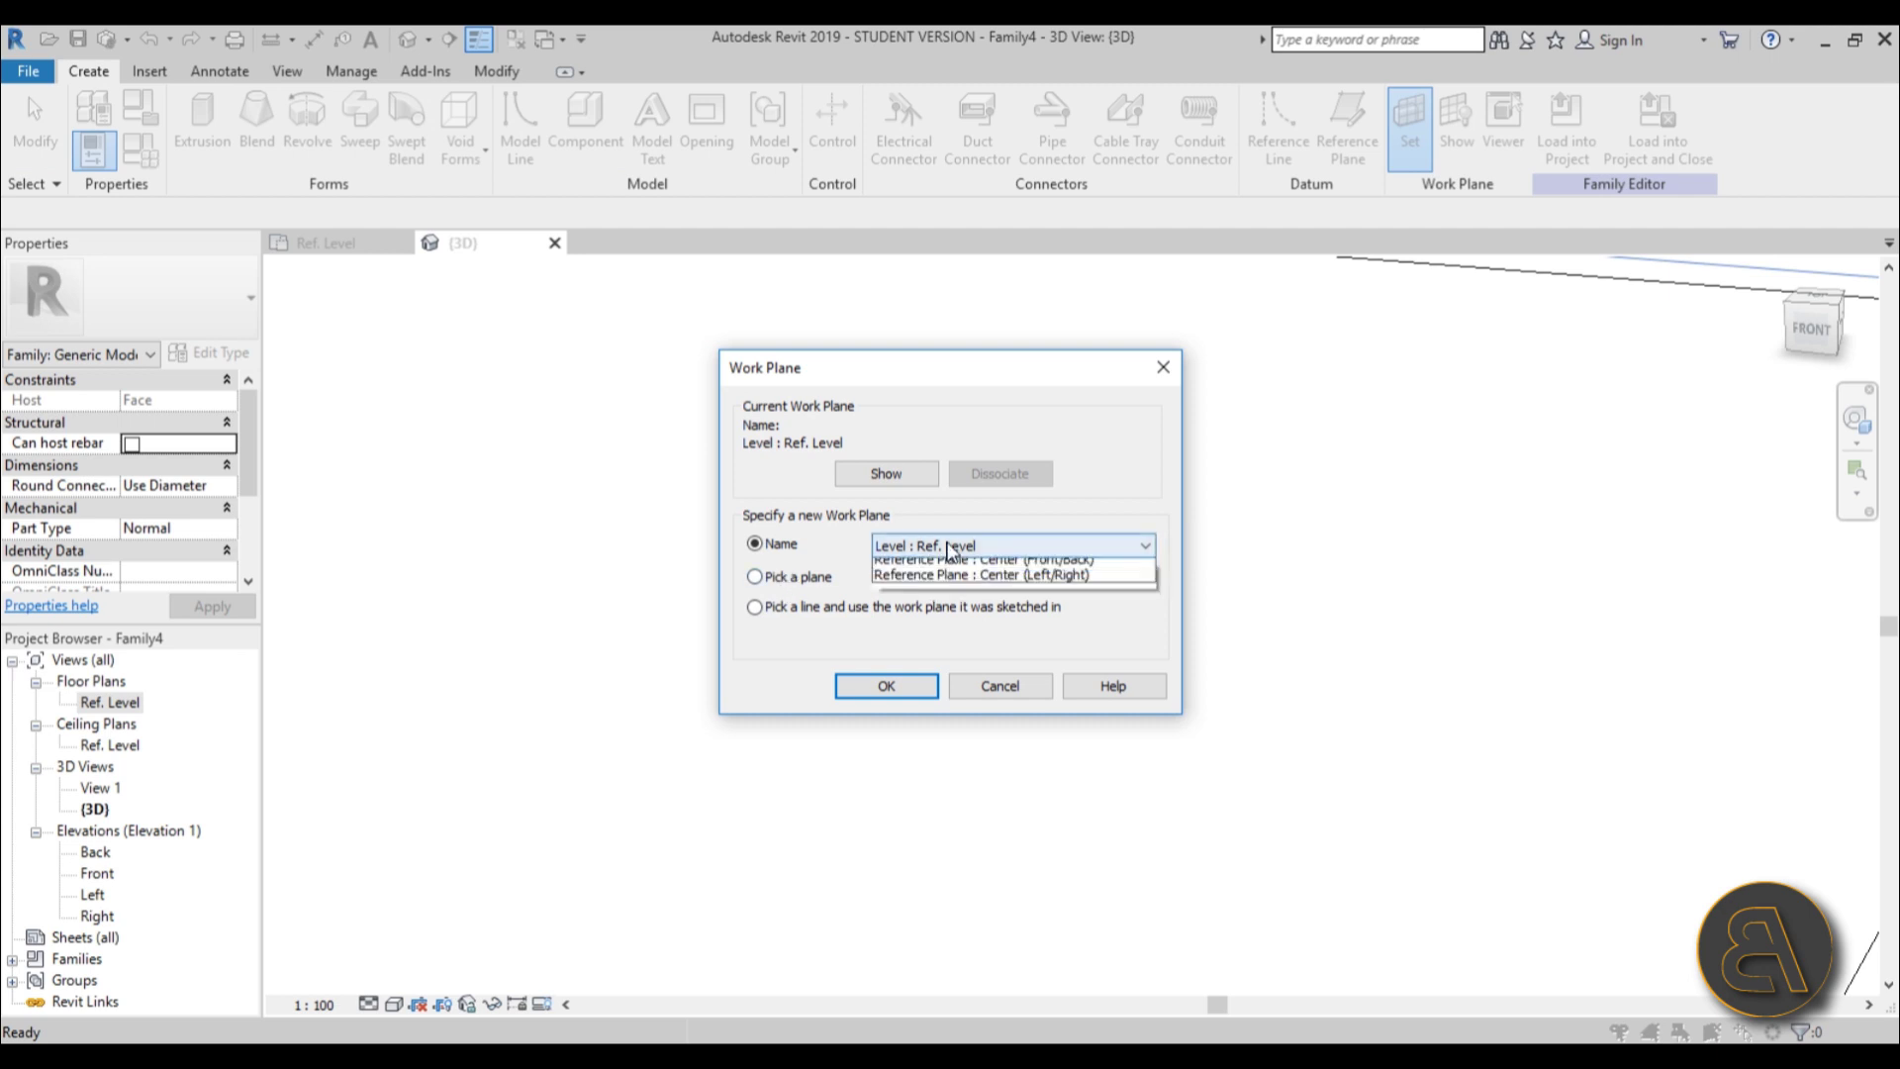
left_click(930, 578)
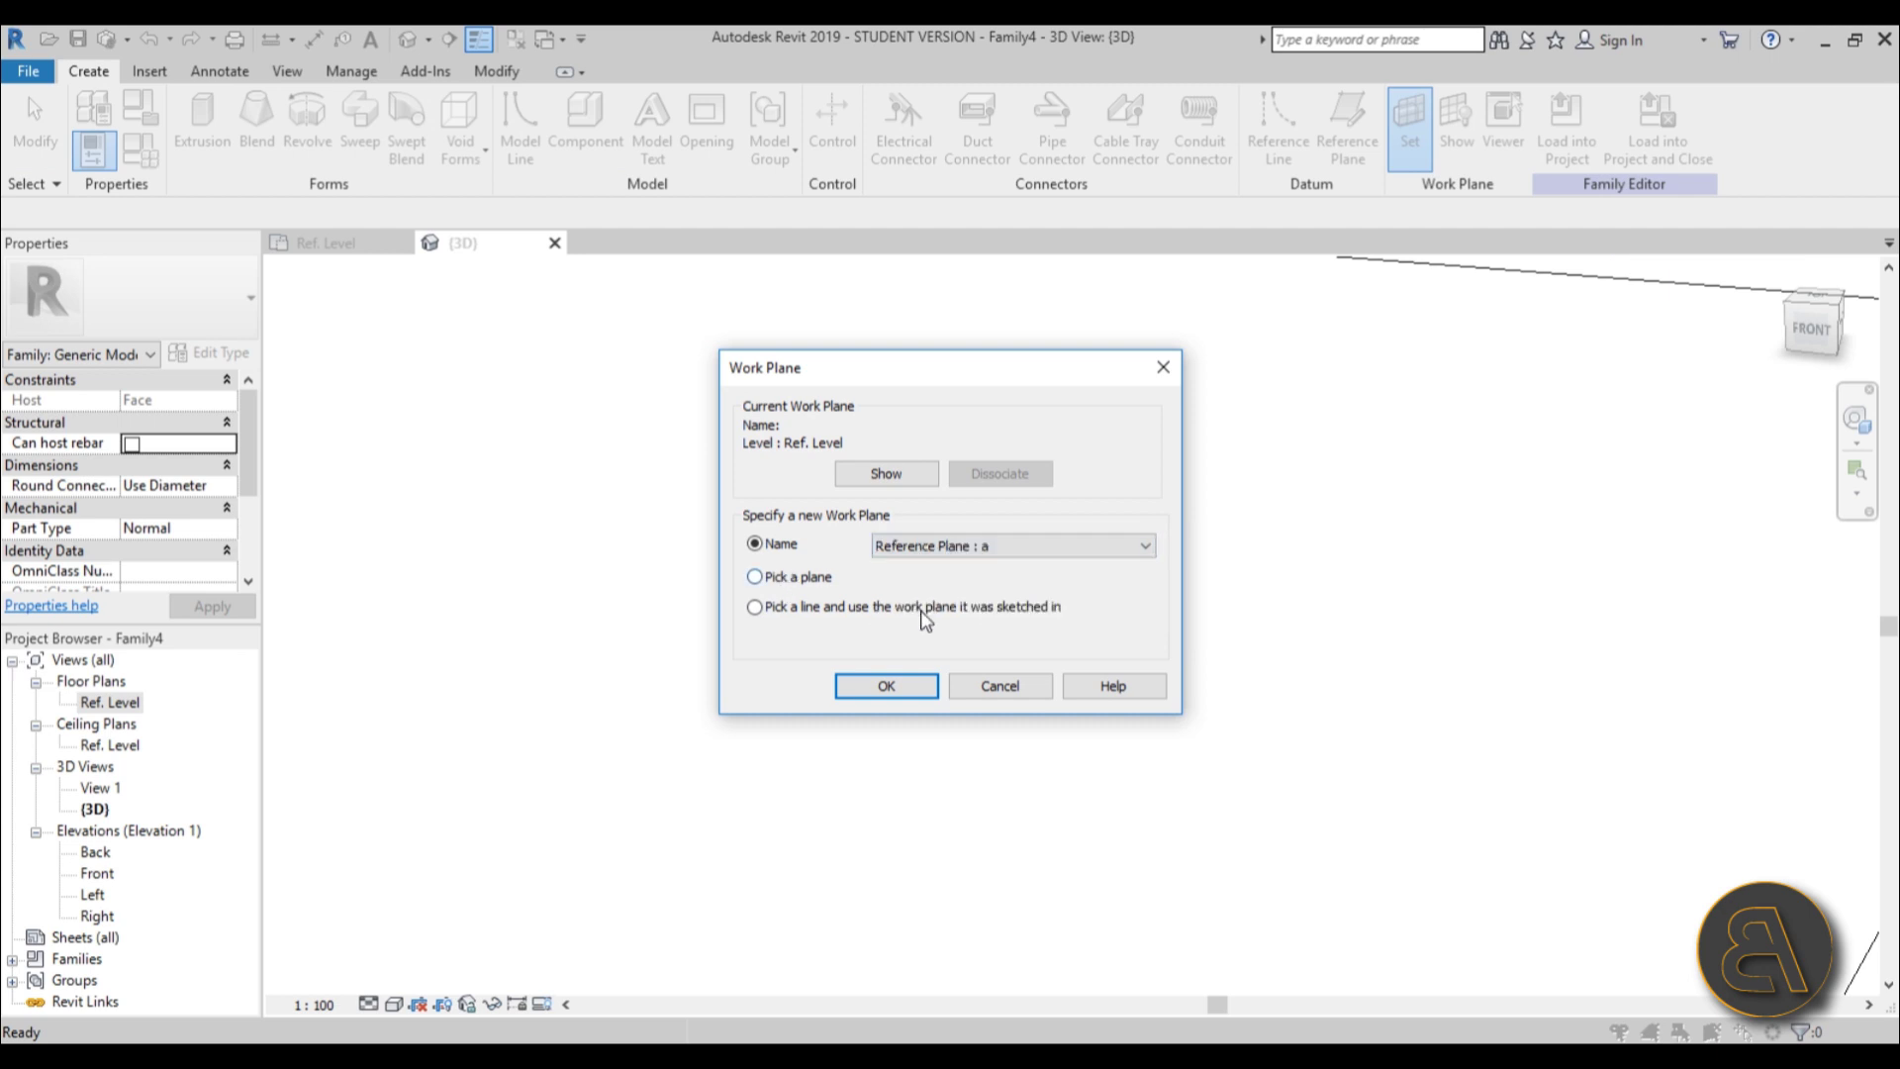
left_click(890, 684)
Start a void extrusion and pick the arm's vertical inner edge and the centre line of its upper face as sketch lines.
left_click(472, 159)
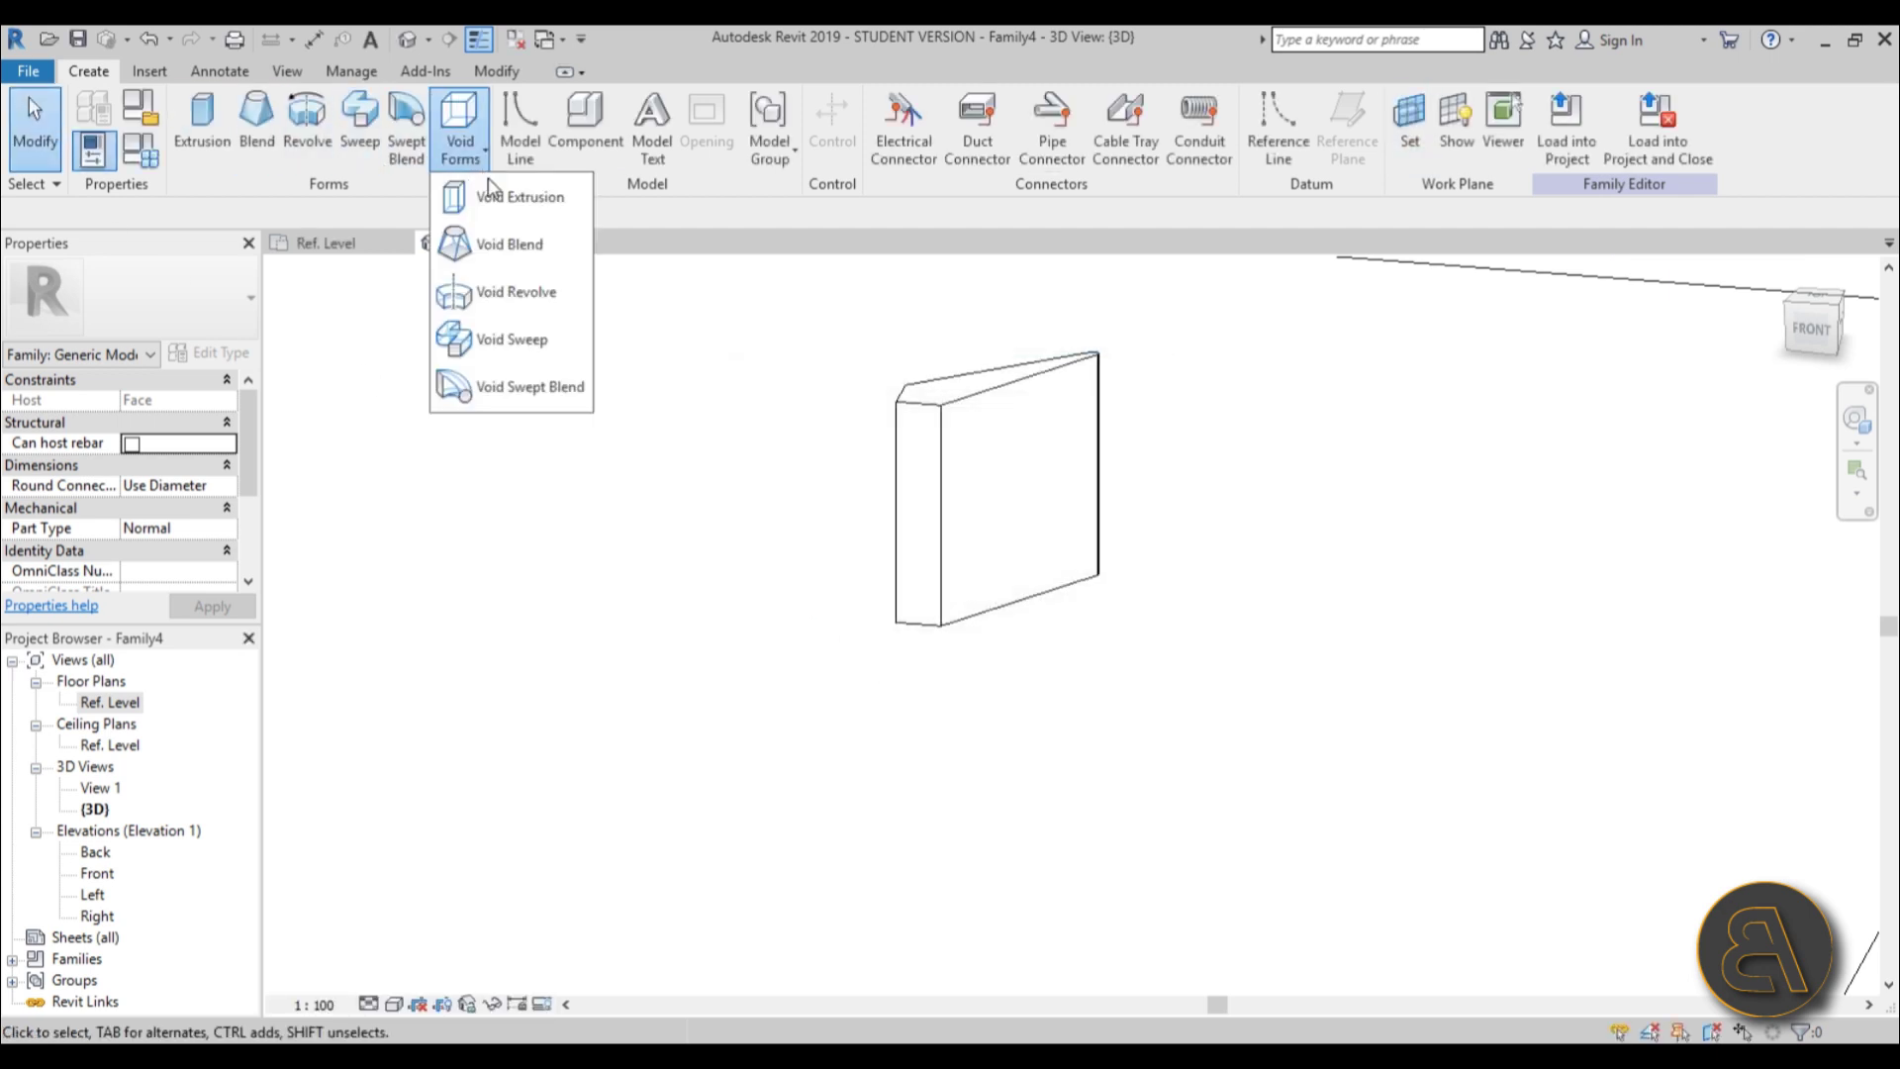
left_click(506, 196)
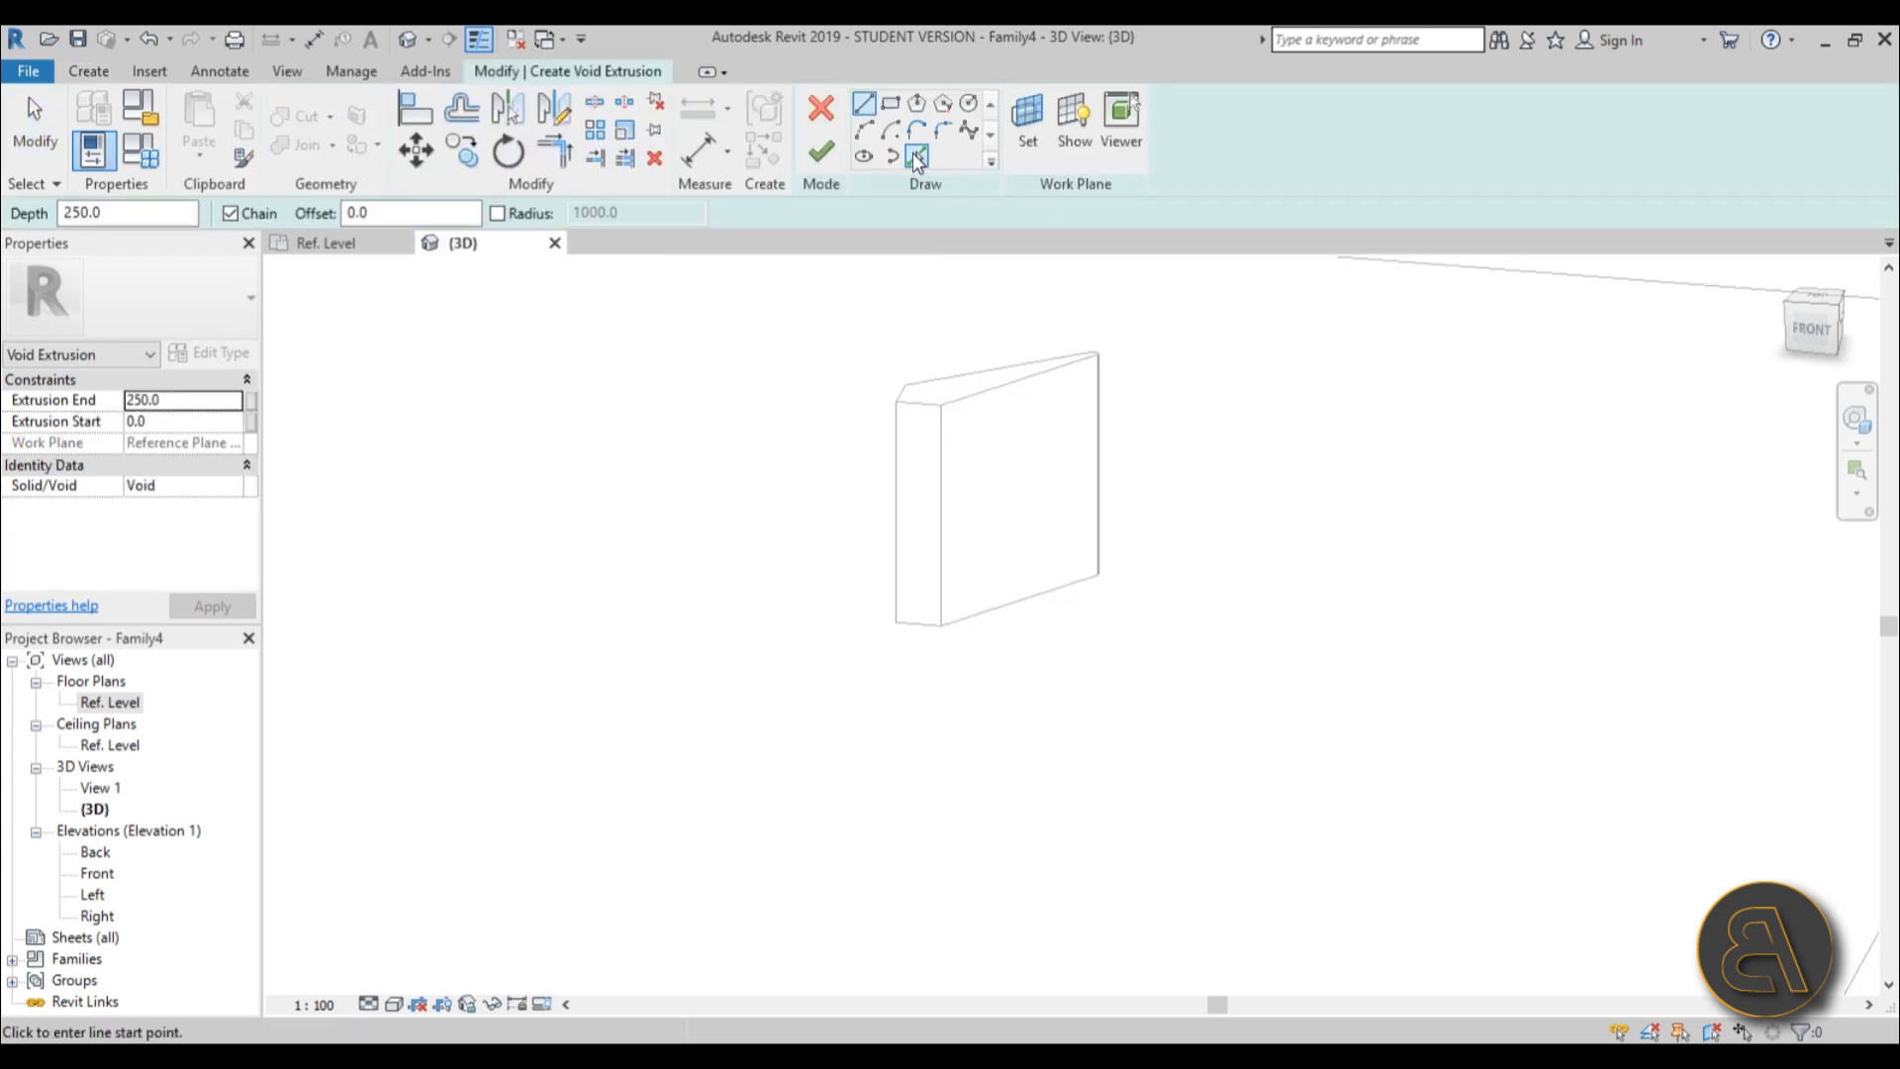
left_click(915, 156)
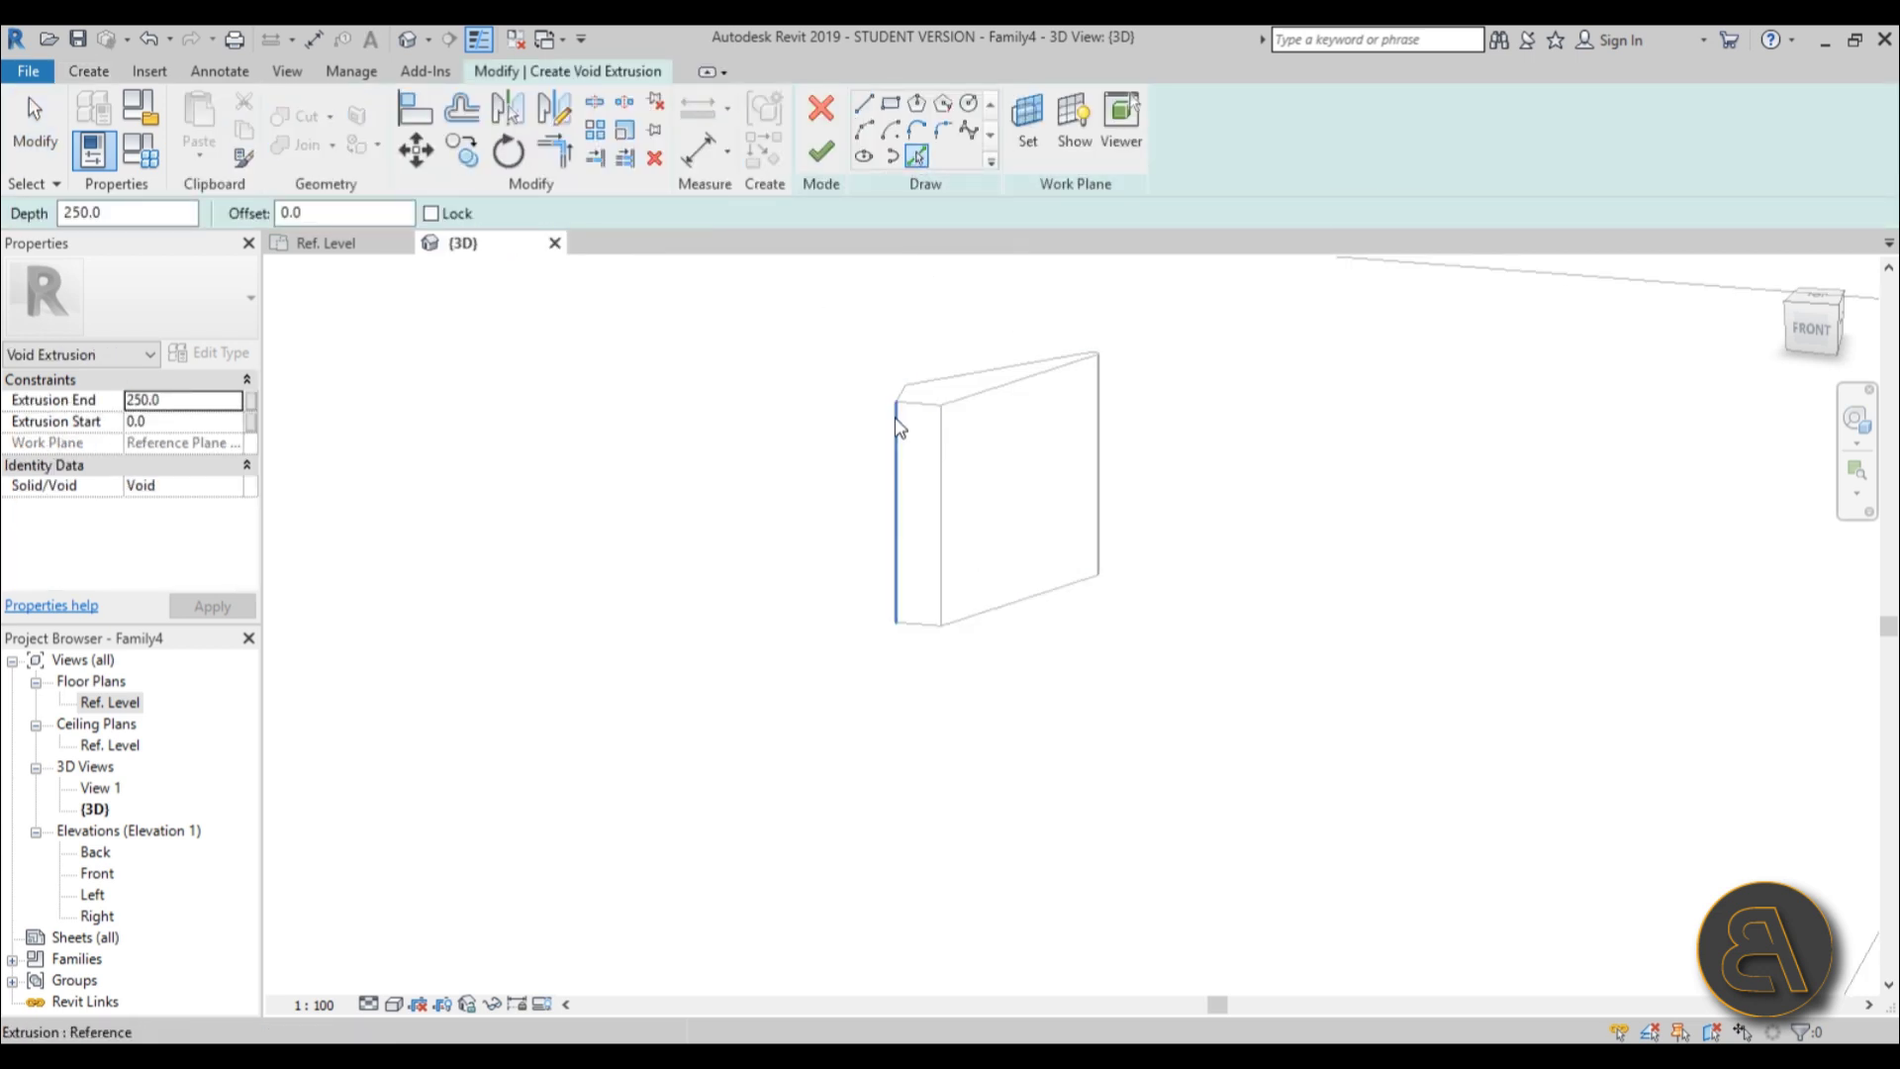
middle_click_drag(1197, 489, 1078, 593, "shift")
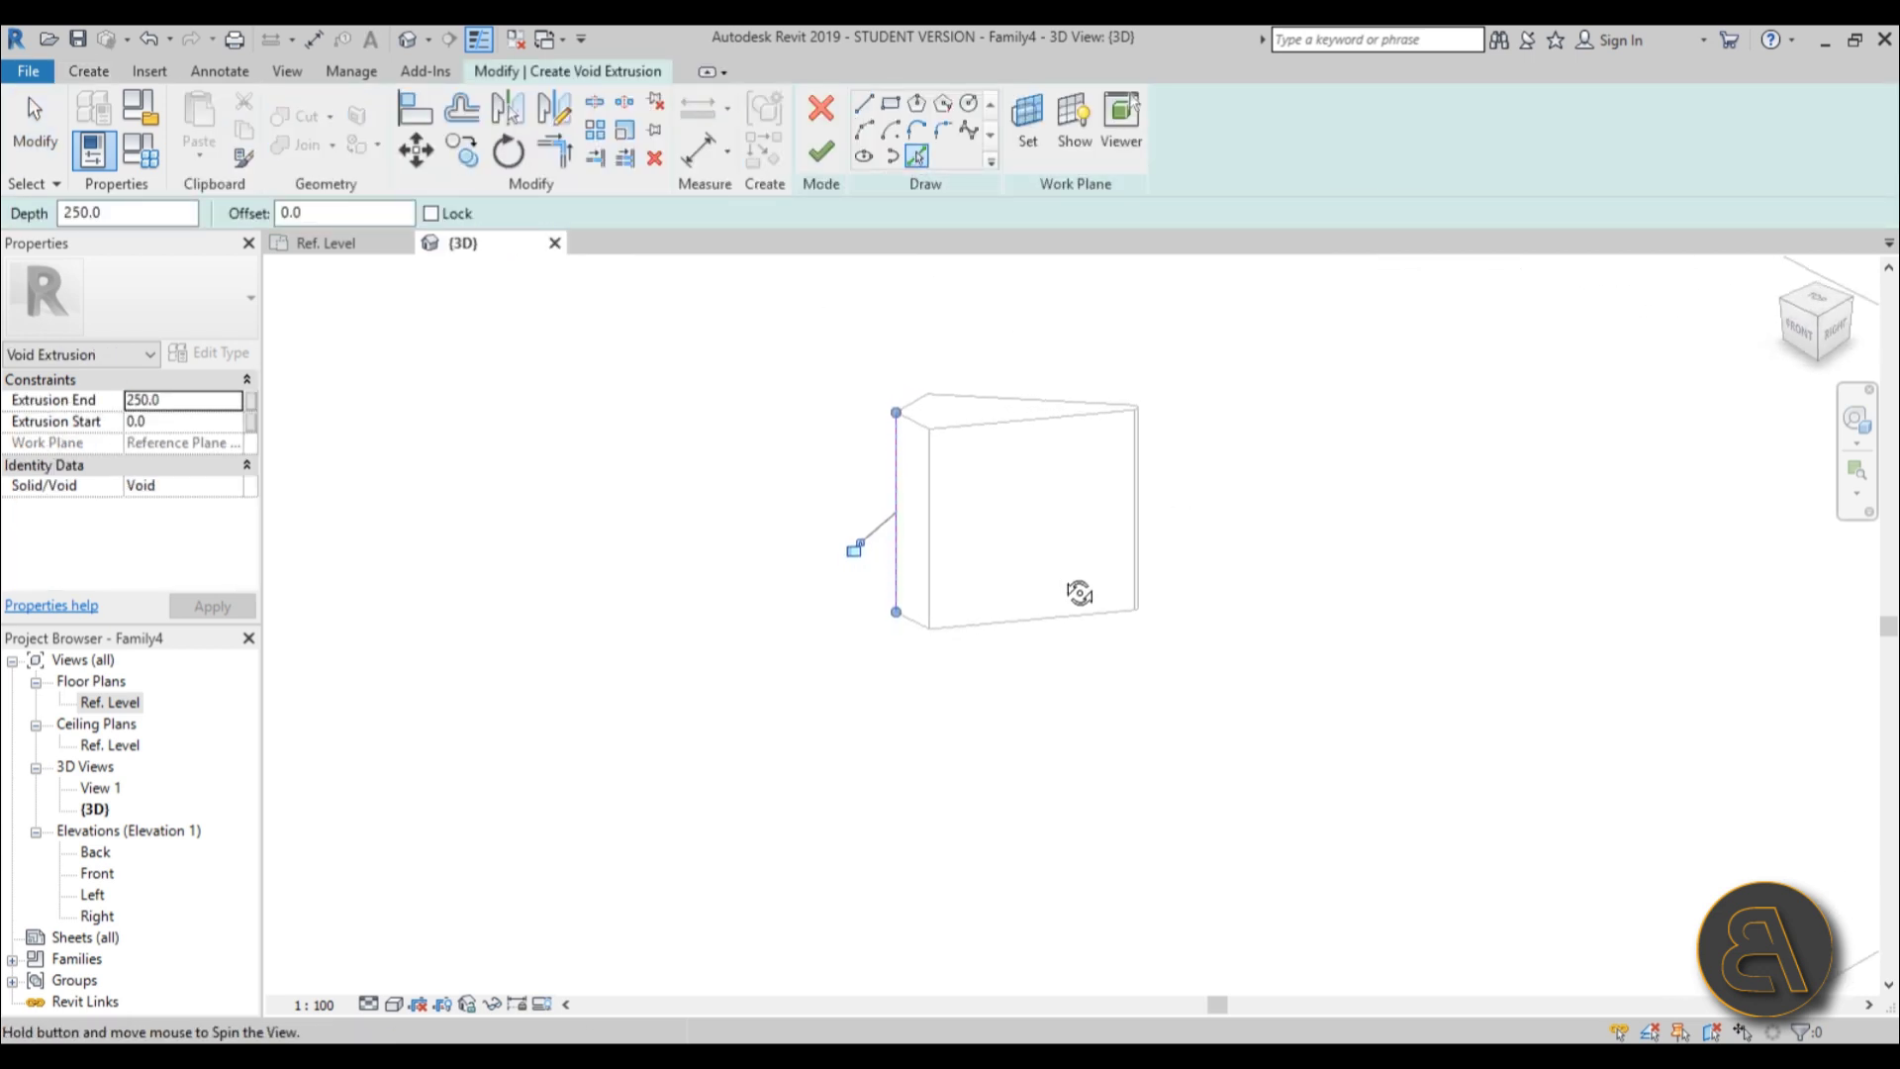
left_click(967, 415)
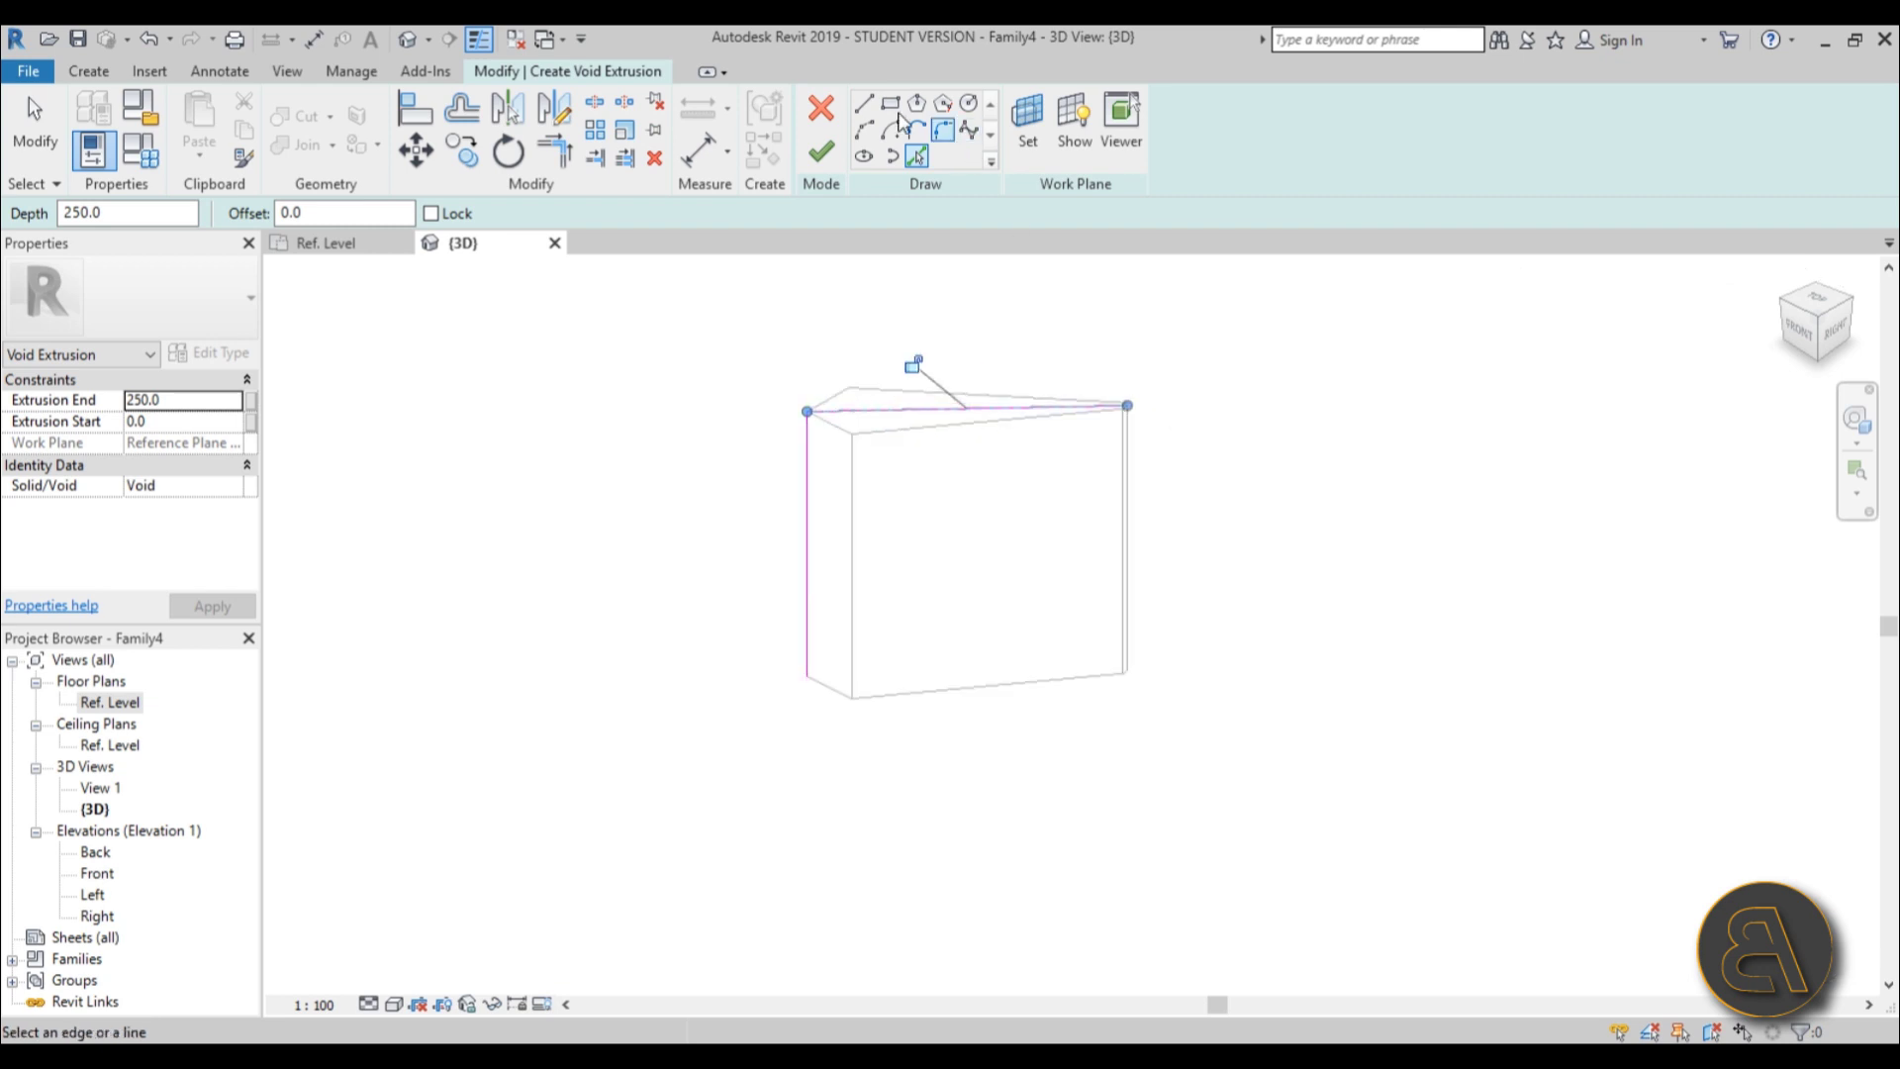
Complete the rectangular void sketch with a vertical line down the arm's tip and a base line about 260 mm long.
scroll(1134, 478, "up", 5)
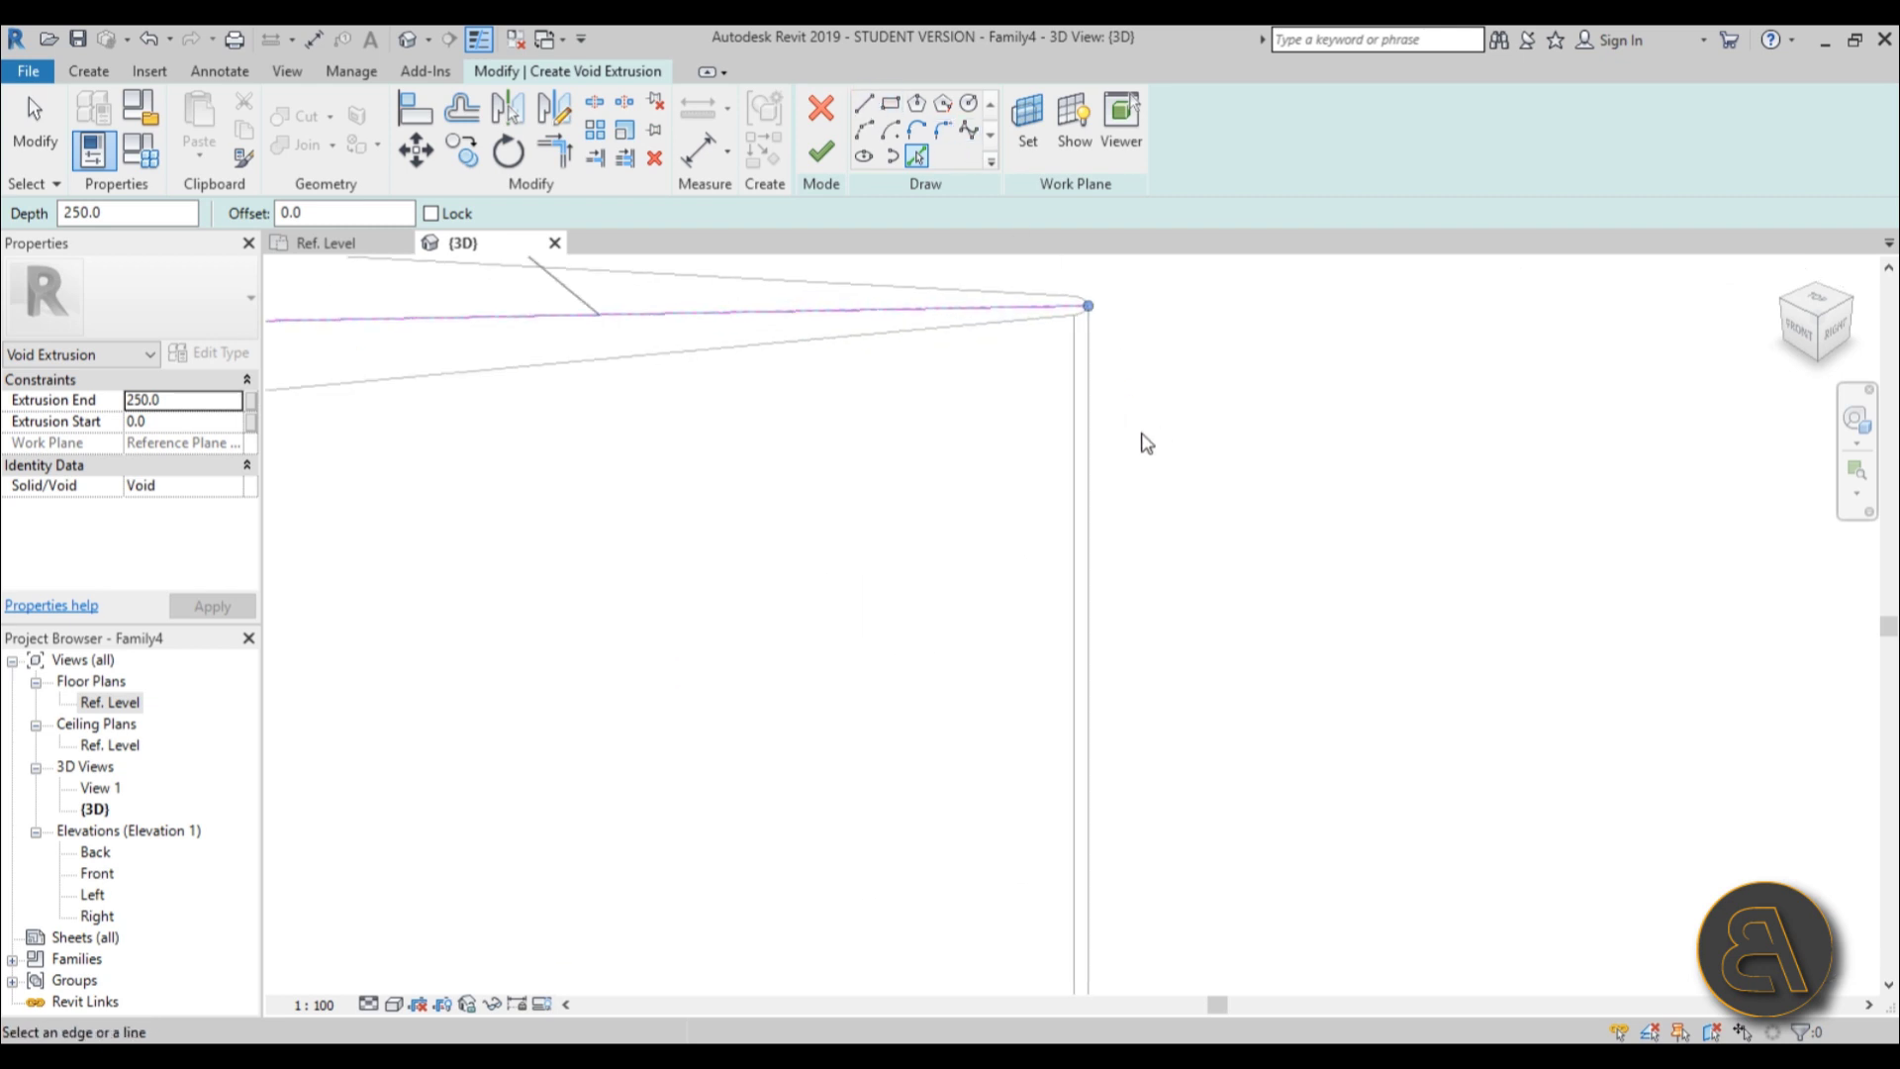
left_click(875, 113)
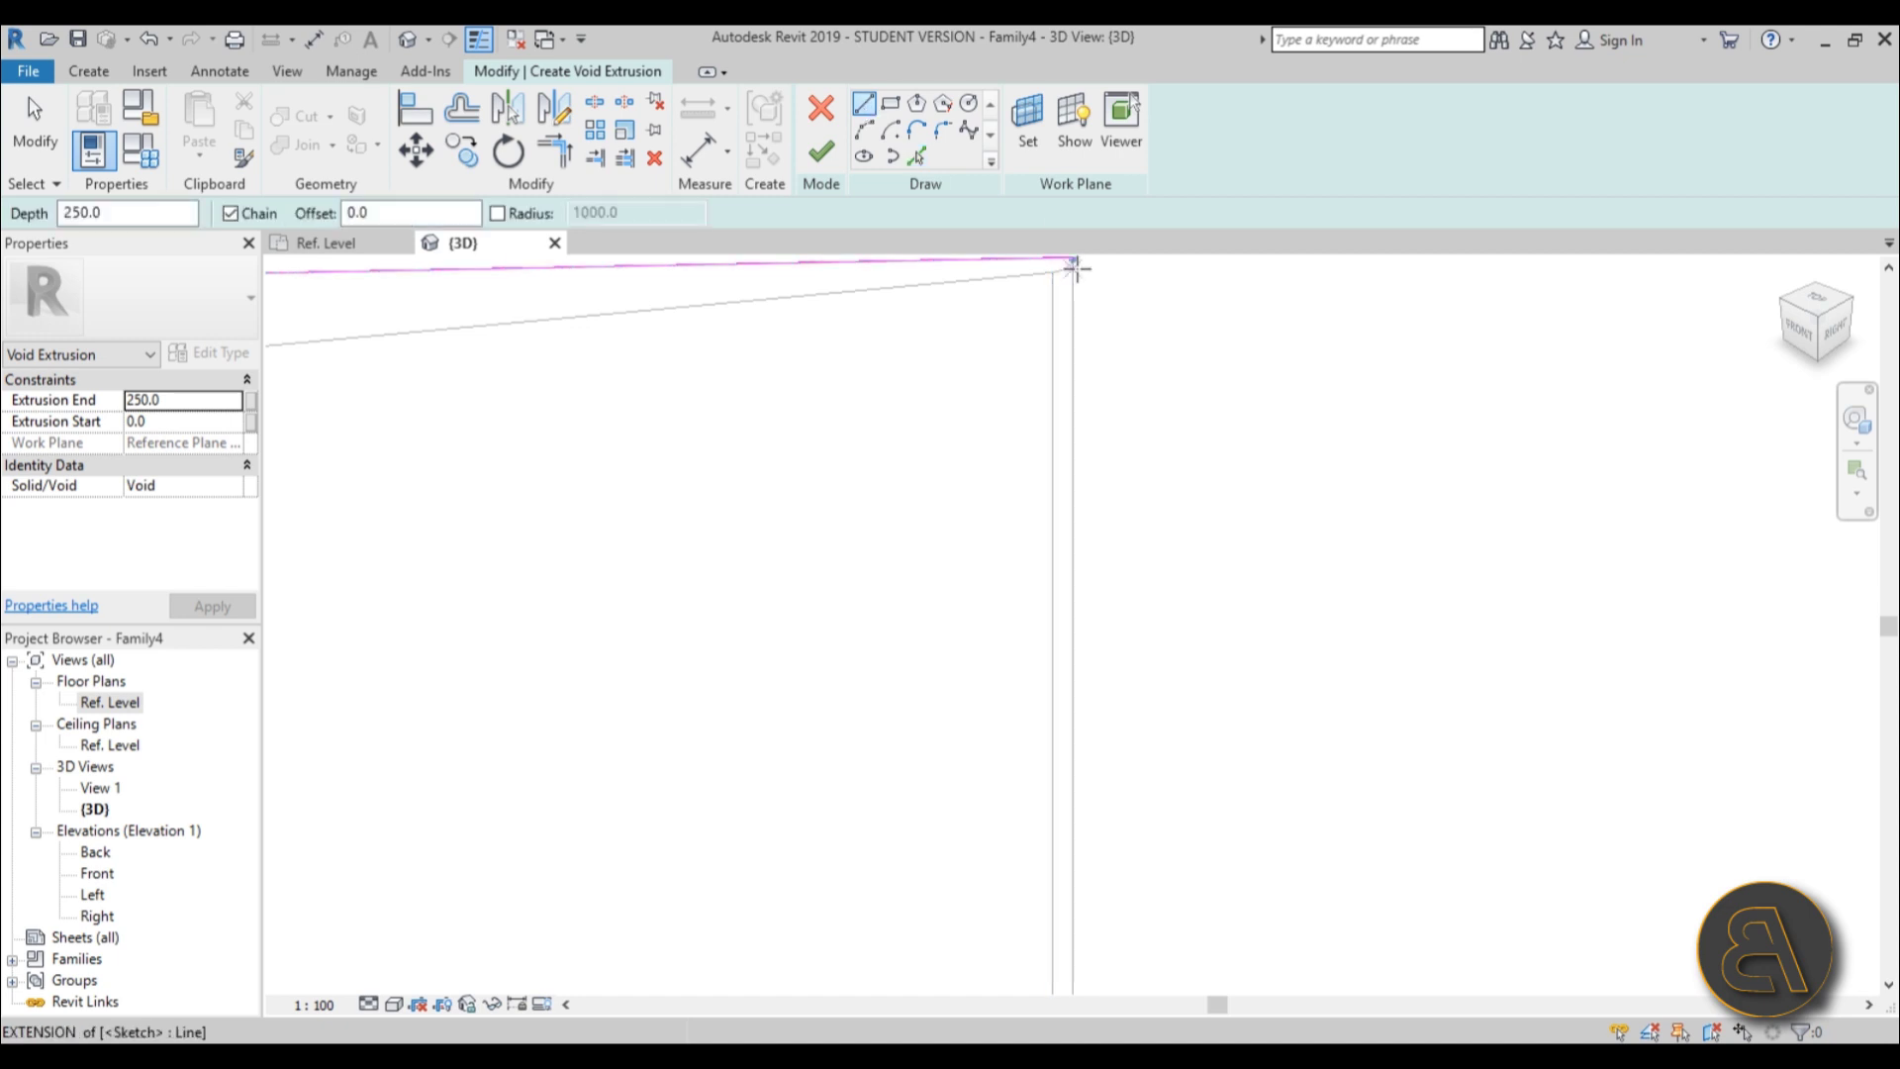
middle_click_drag(1095, 301, 1099, 352)
left_click(1079, 308)
scroll(1068, 440, "down", 2)
scroll(1069, 439, "down", 2)
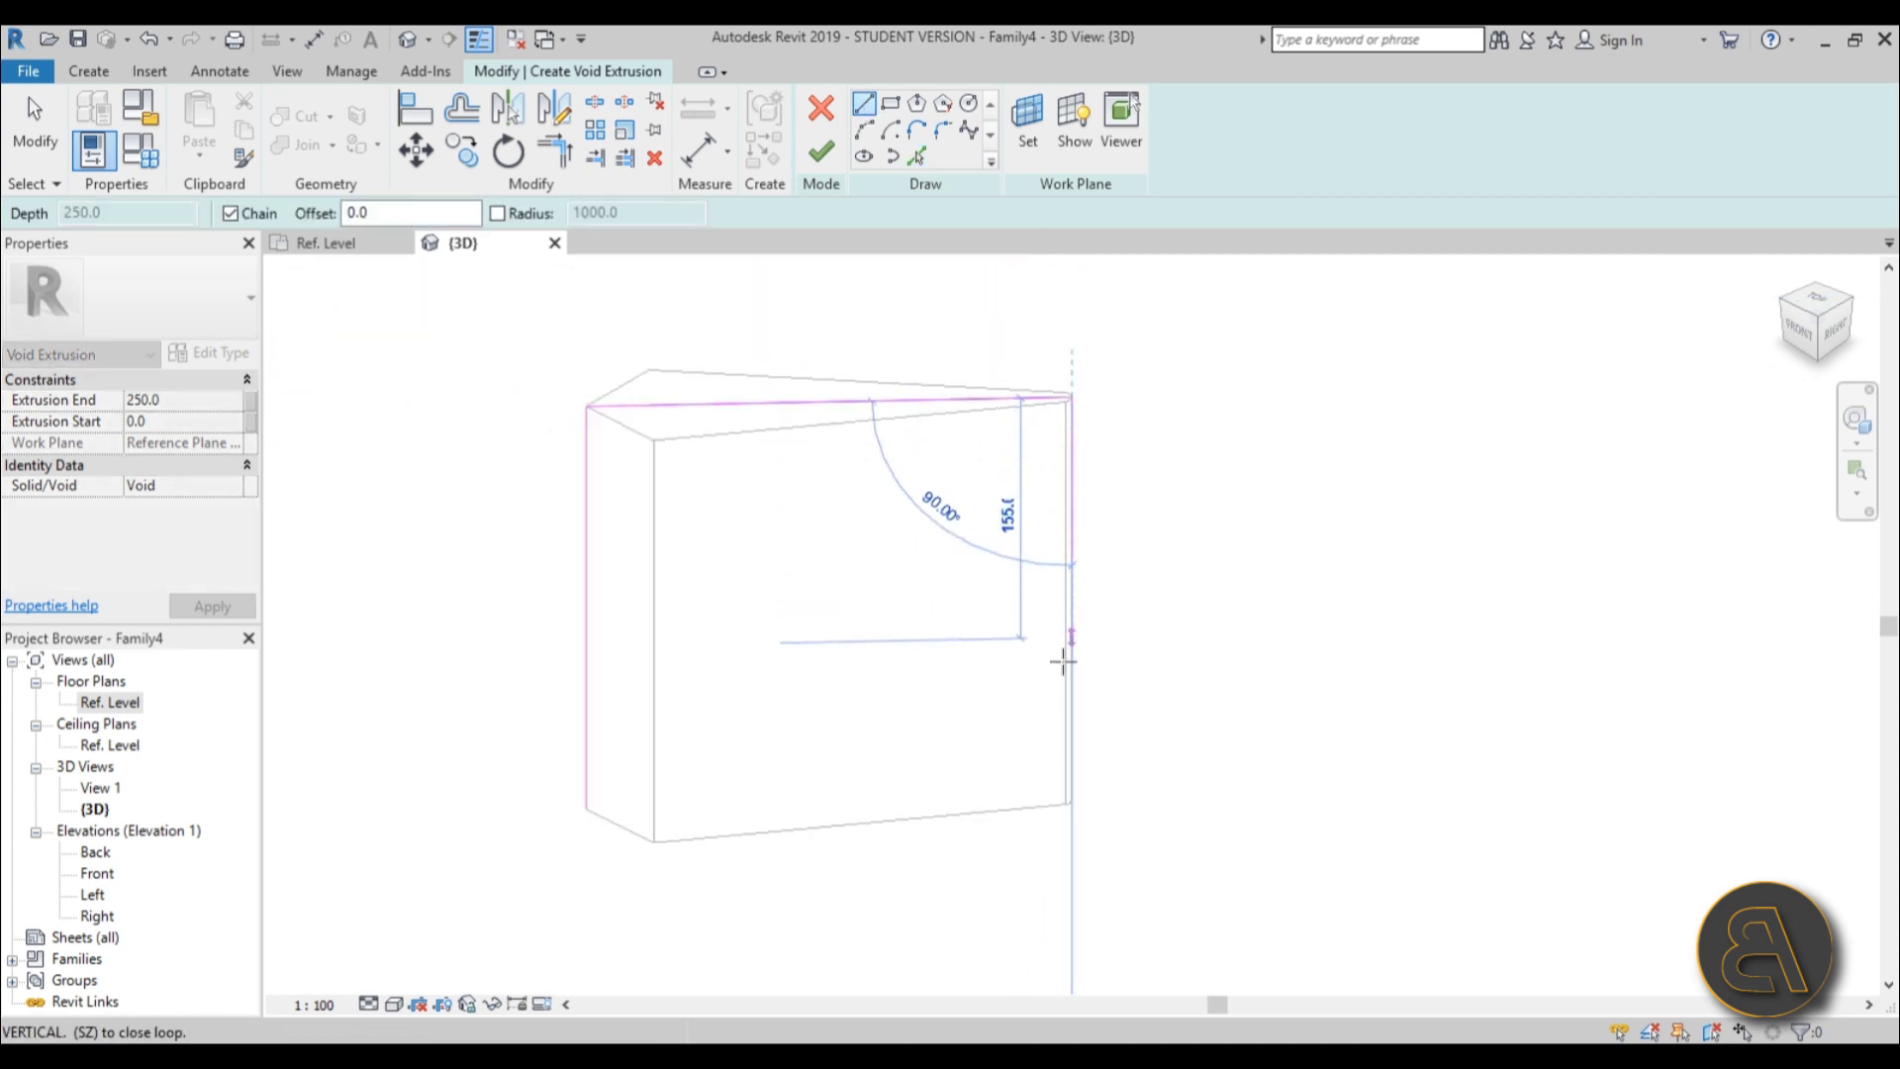
left_click(1071, 799)
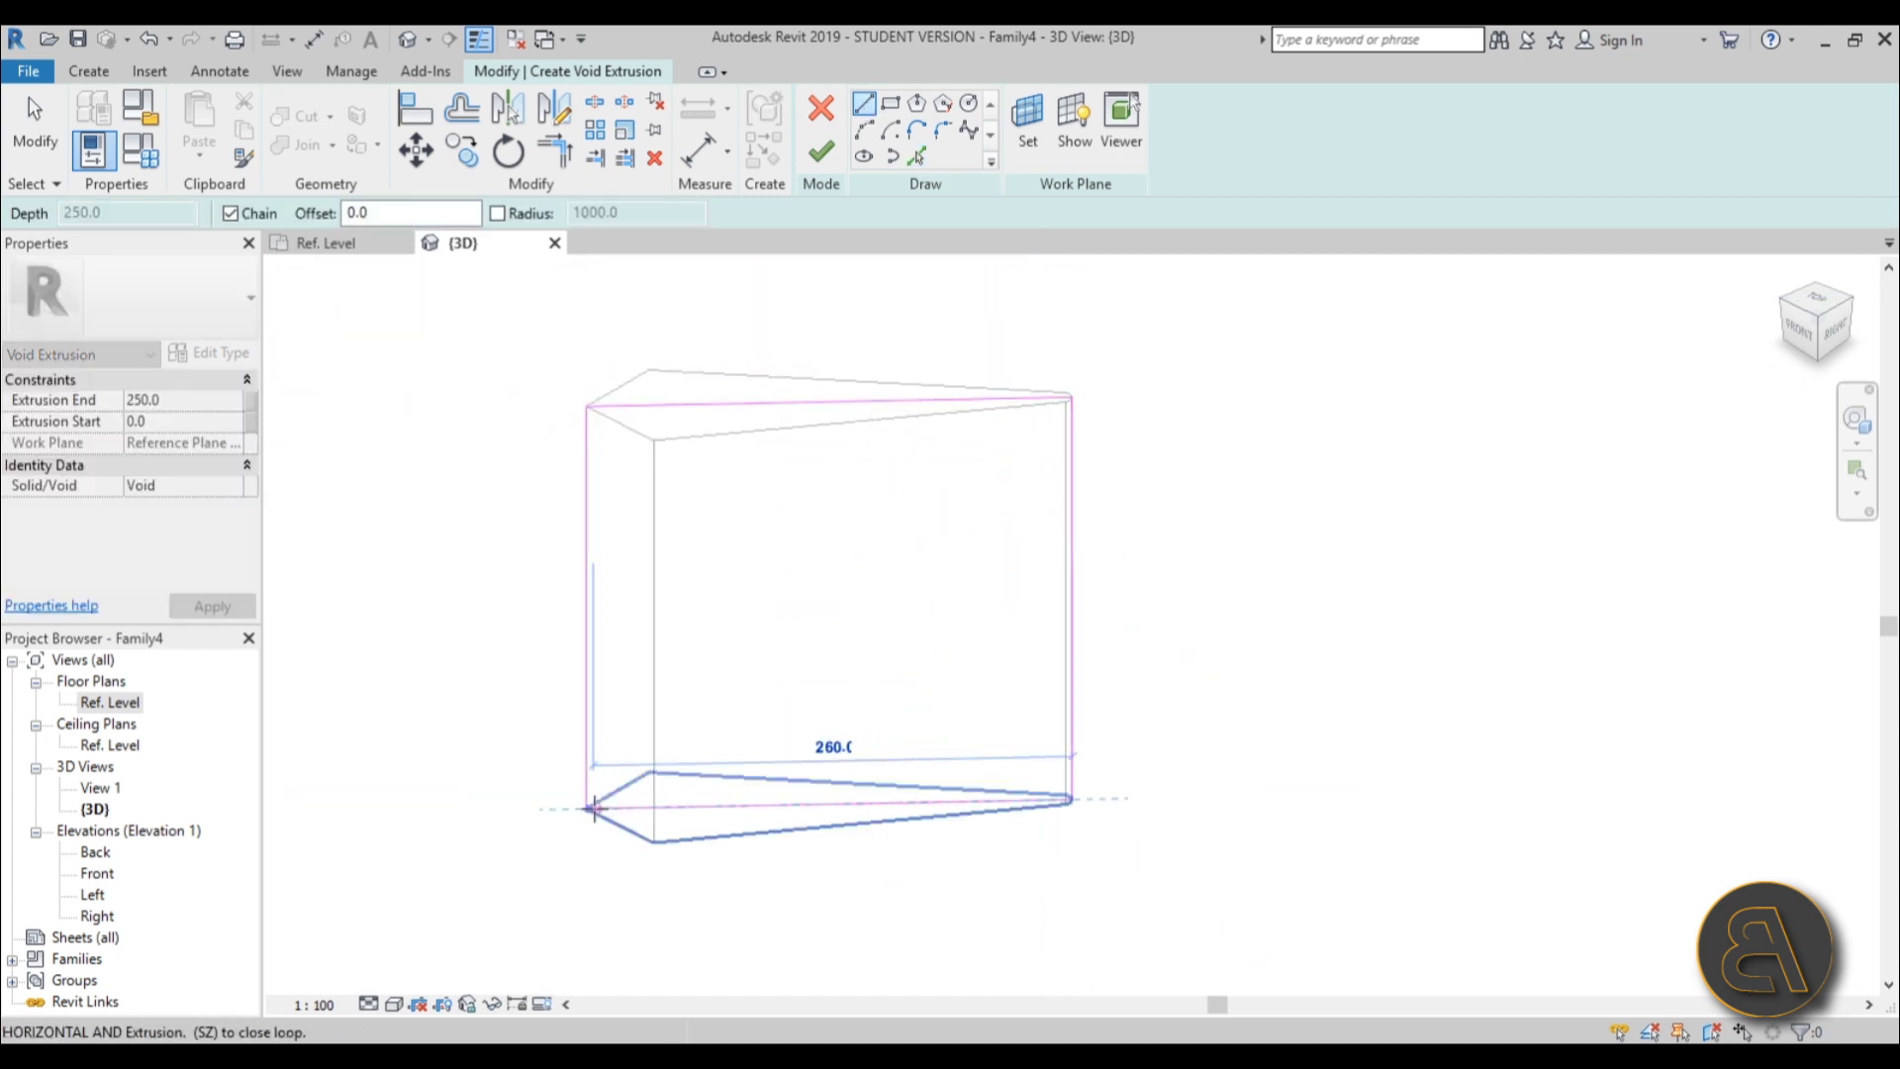
left_click(590, 800)
key("Escape")
Sketch a short horizontal line from the inner edge below its upper corner, continued by a 45° diagonal to the base line near the tip.
scroll(822, 632, "down", 3)
scroll(850, 639, "up", 3)
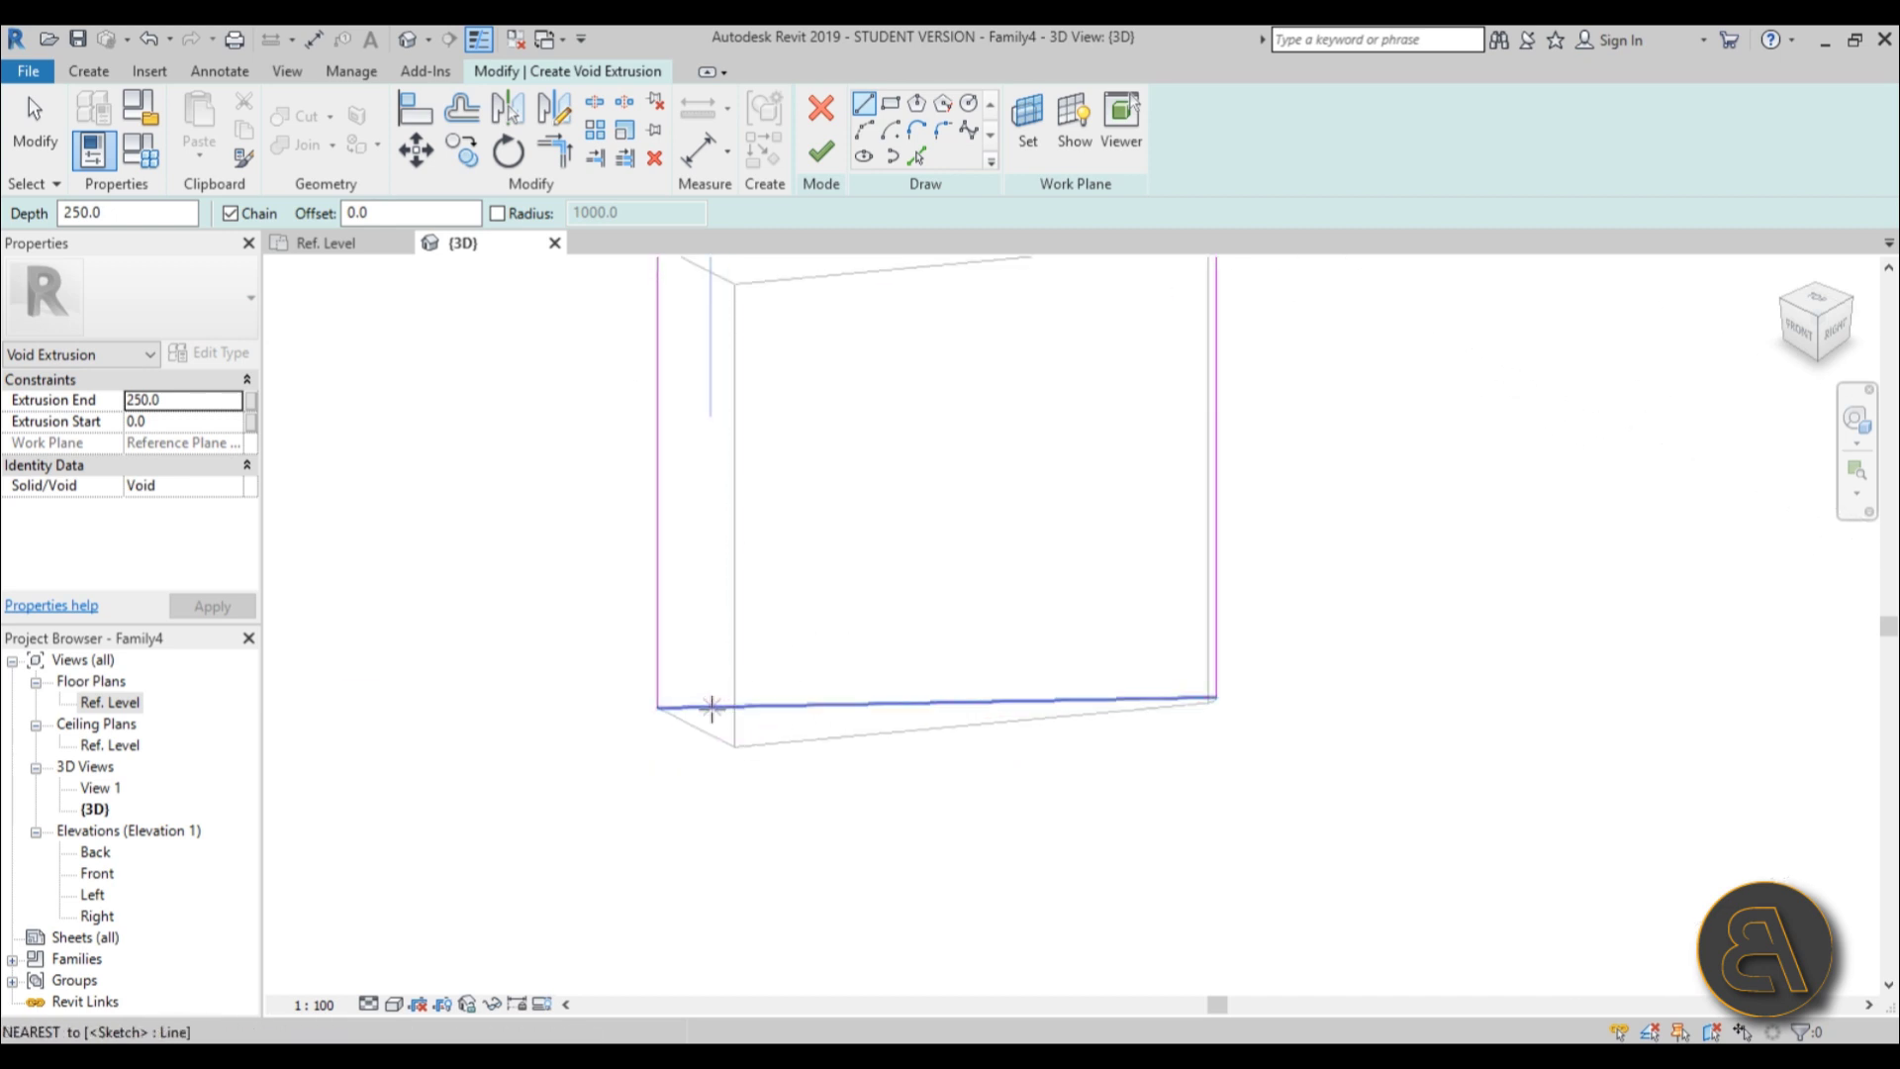
scroll(742, 747, "down", 3)
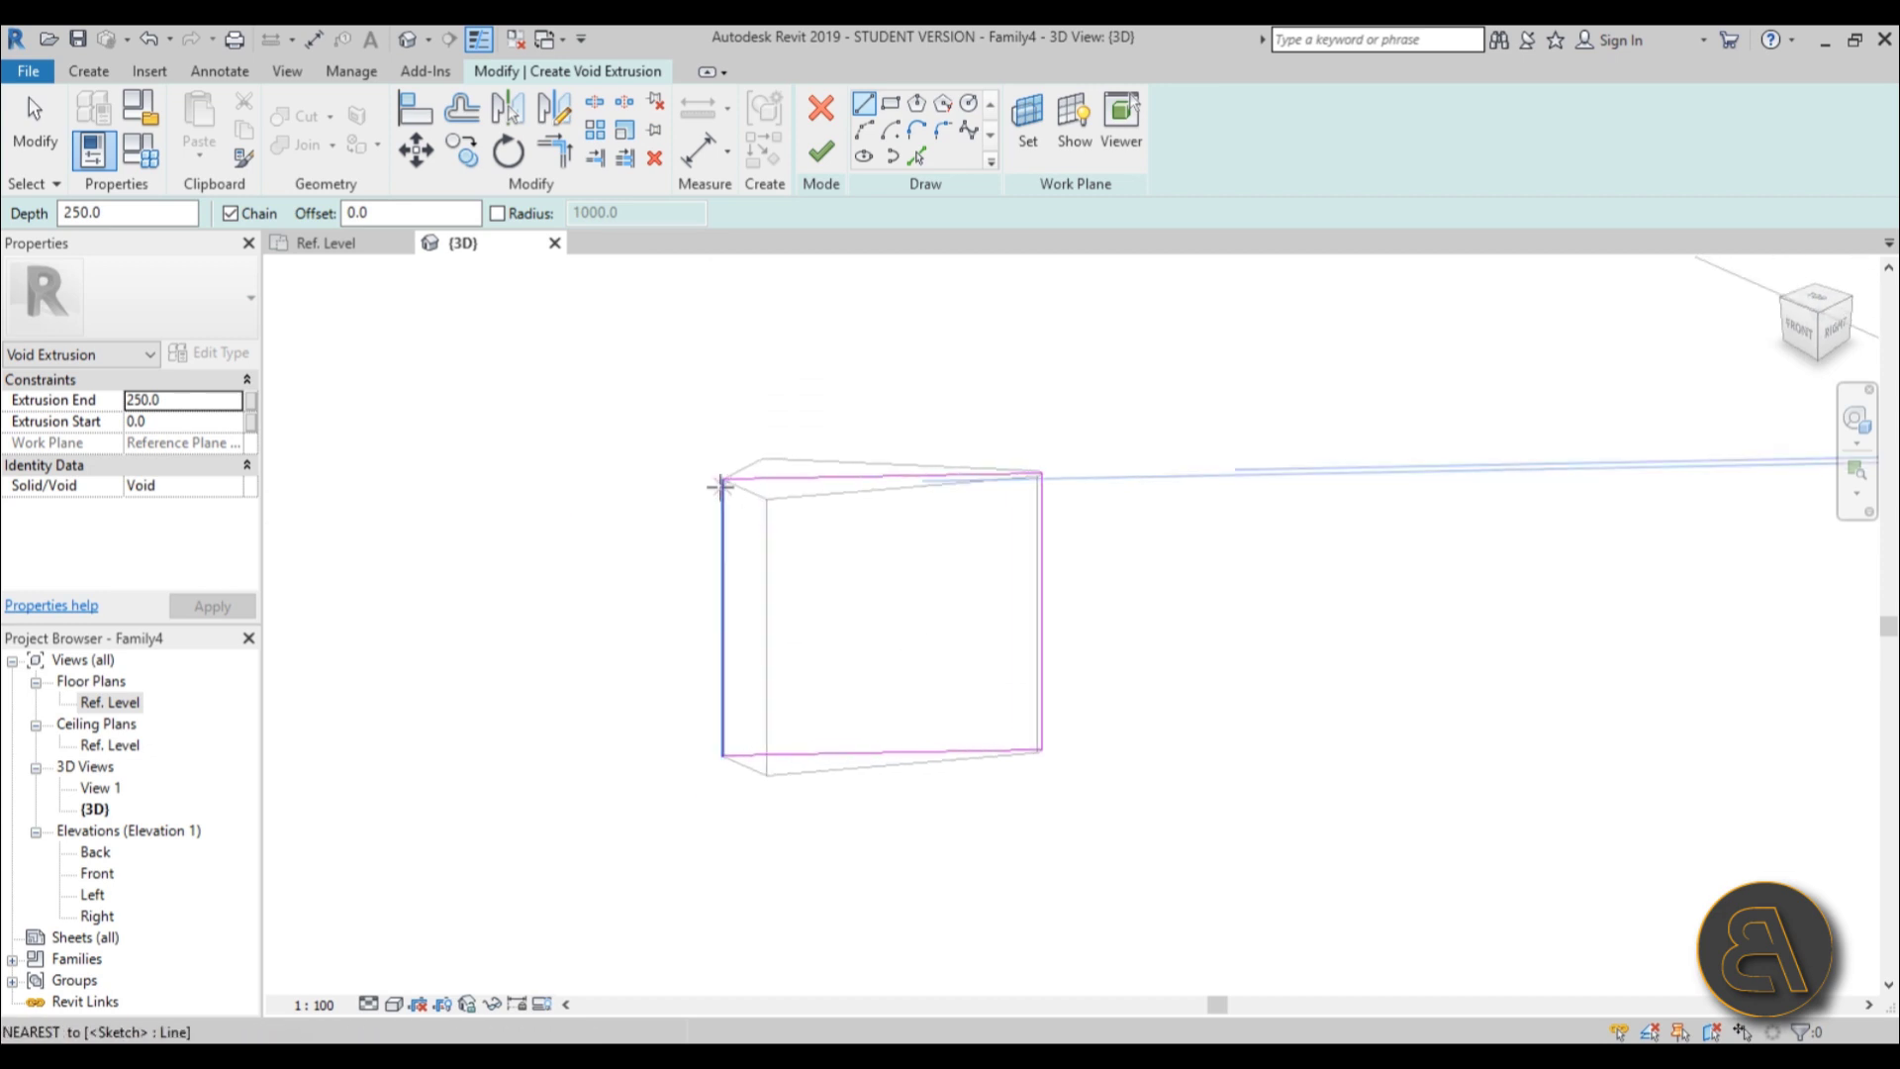
mouse_move(980, 746)
middle_mouse_down("shift")
mouse_move(990, 655)
mouse_move(750, 531)
middle_mouse_up("shift")
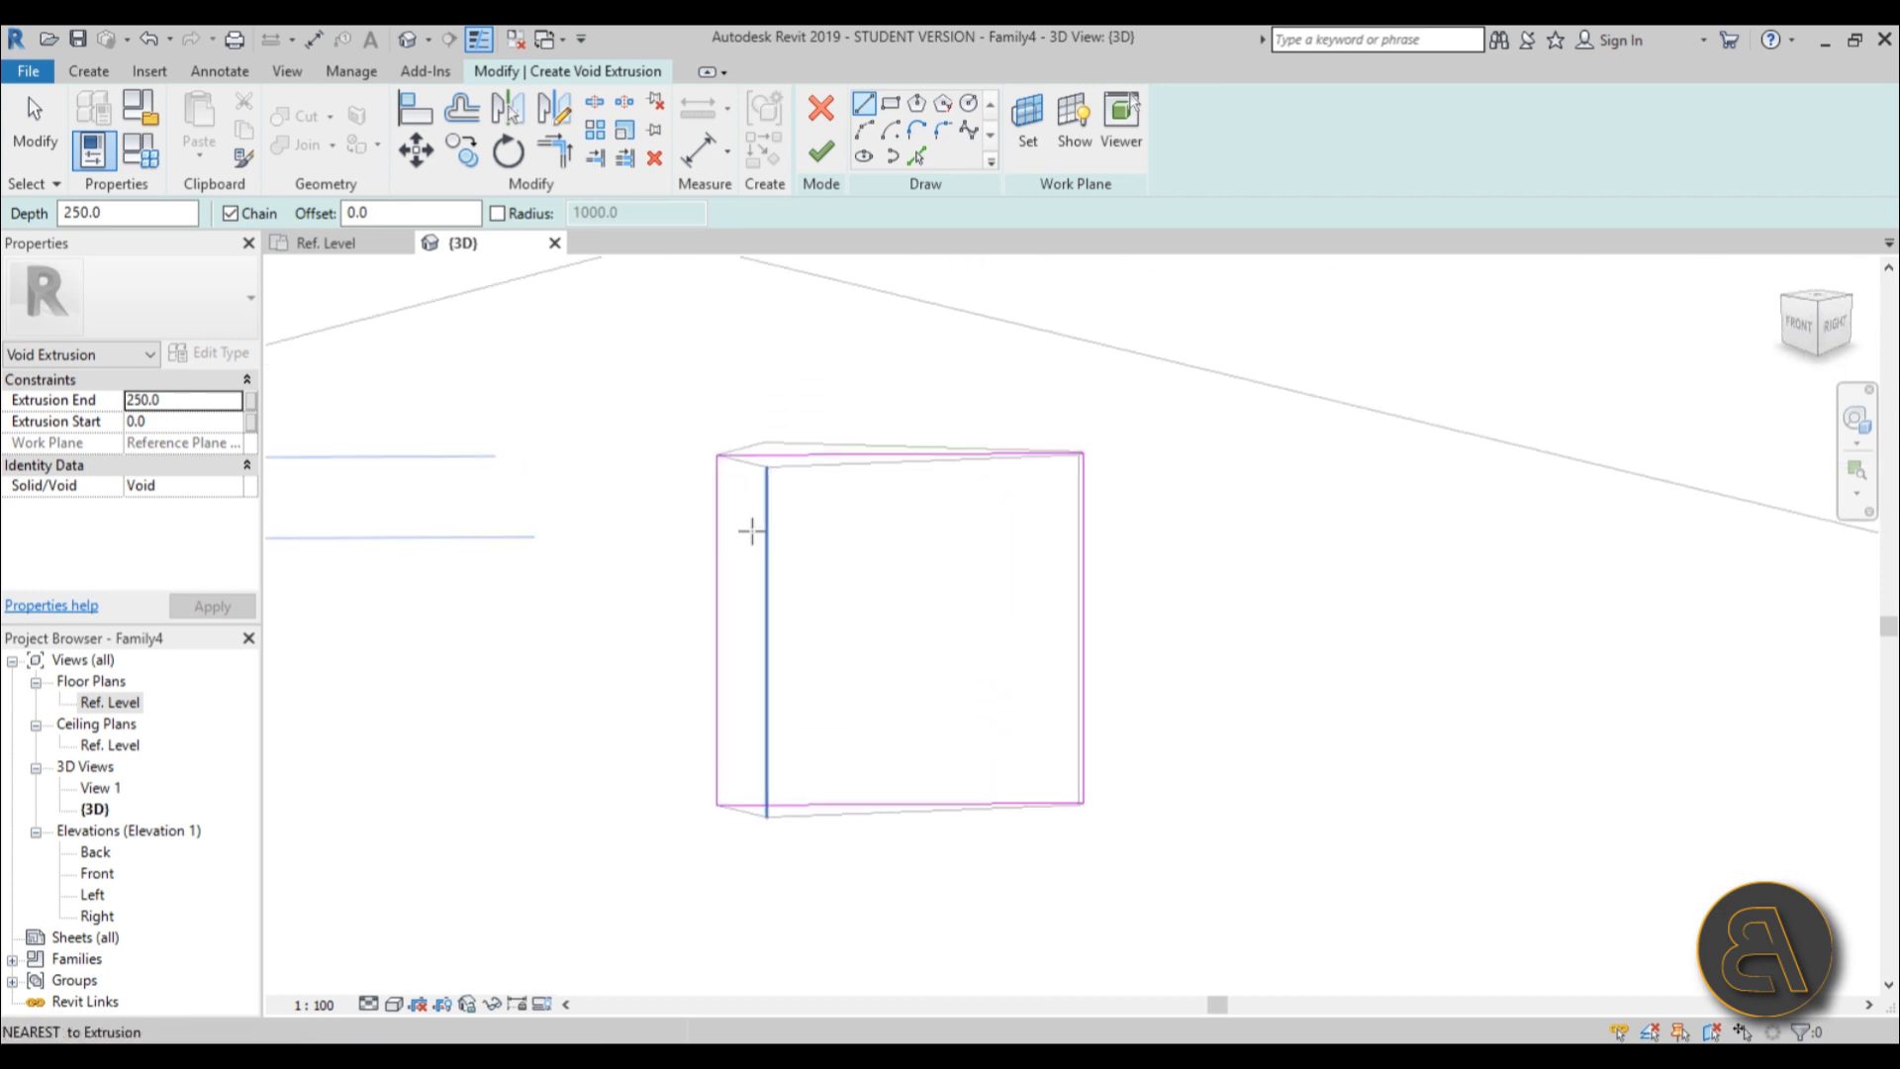
left_click(717, 520)
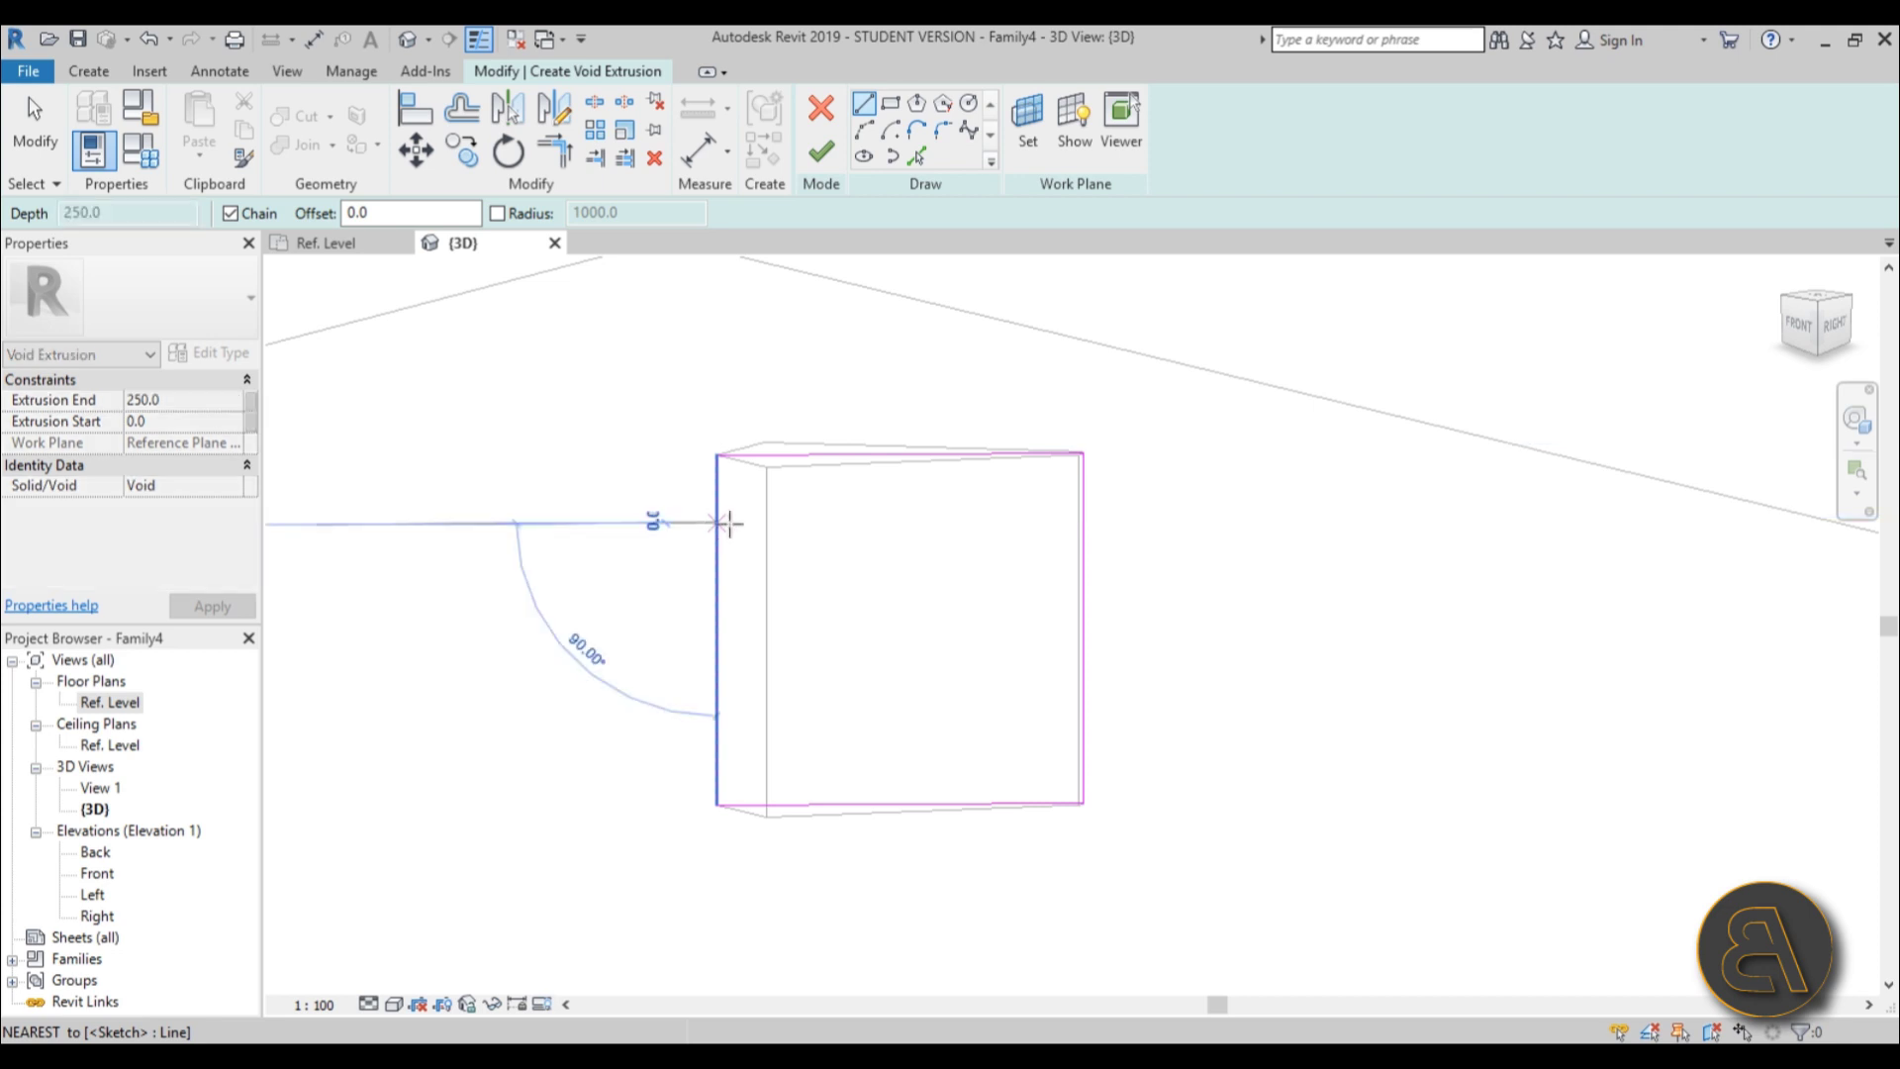
left_click(765, 521)
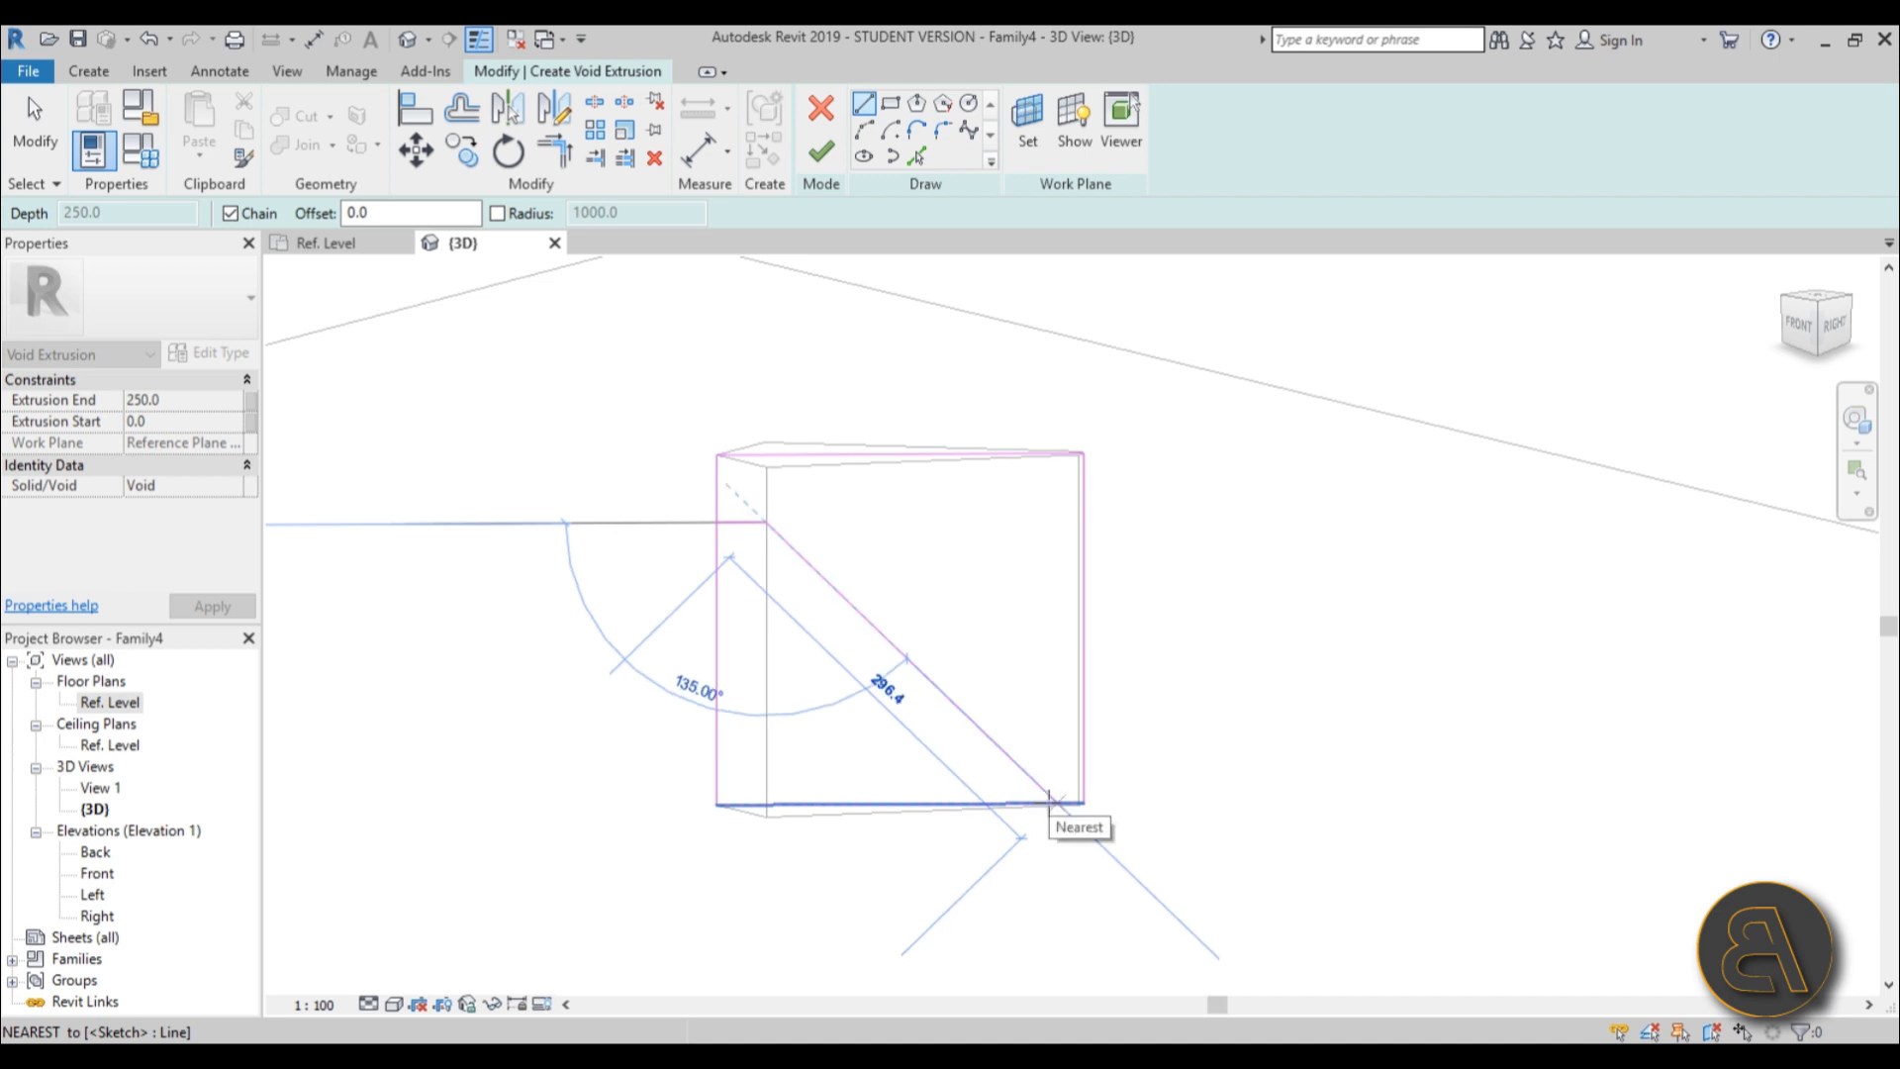
scroll(1048, 798, "up", 2)
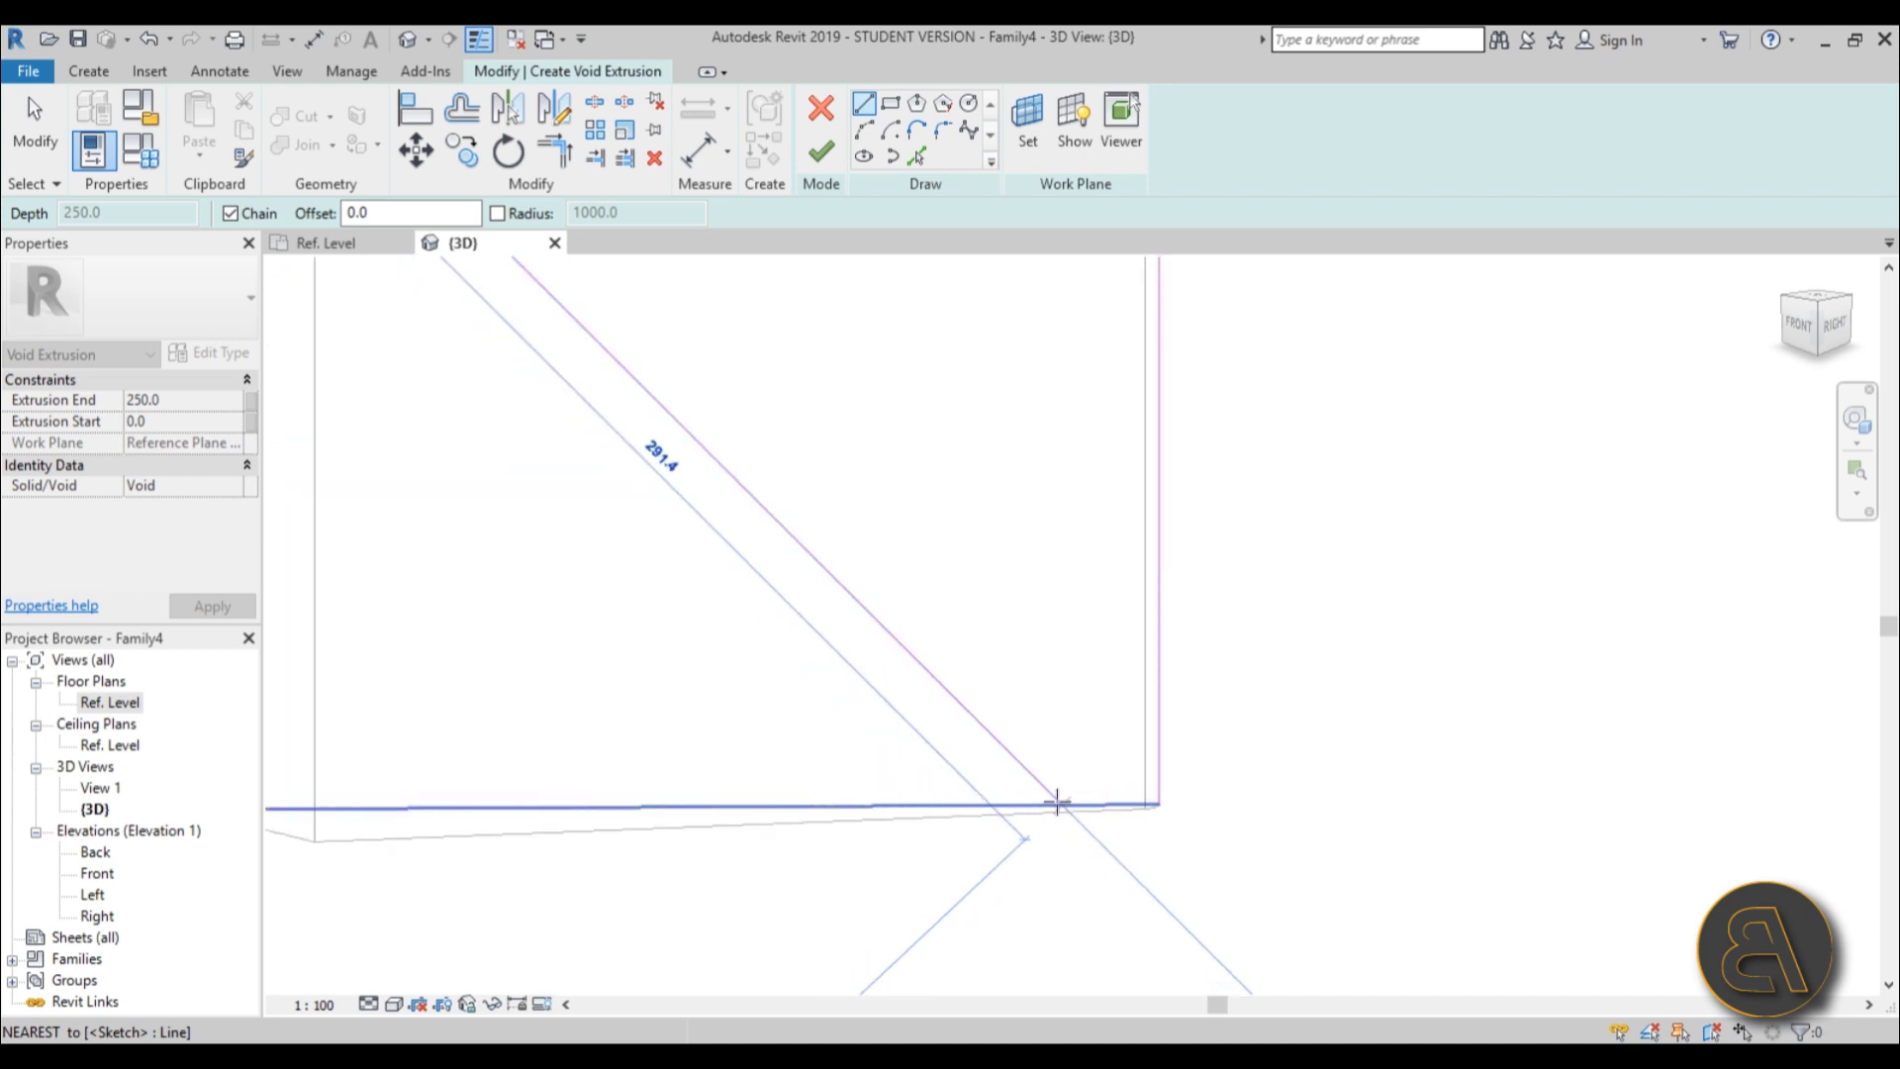
left_click(1045, 803)
key("Escape")
Sketch a second diagonal about 295 mm long at 51° from low on the tip's vertical line to the upper sketch line.
scroll(1170, 792, "down", 2)
scroll(1171, 791, "up", 1)
left_click(1169, 759)
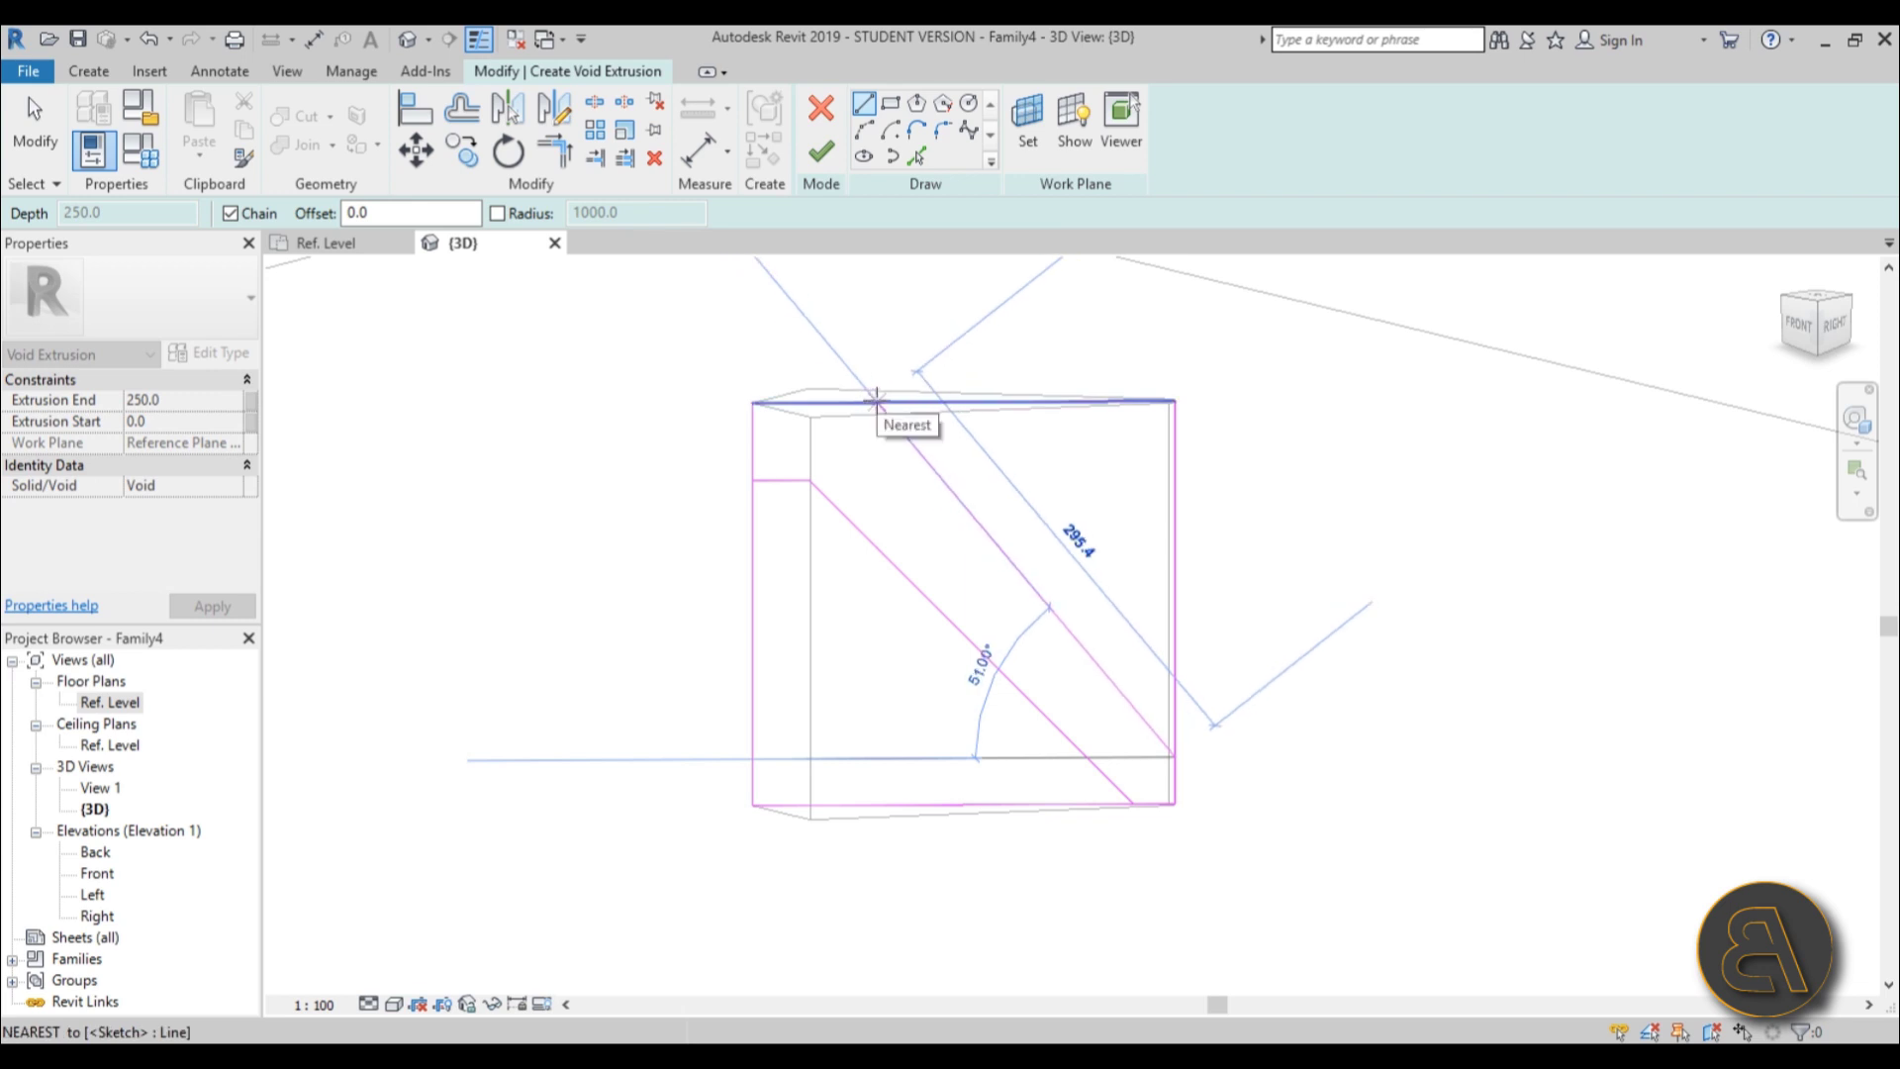
left_click(875, 402)
key("Escape")
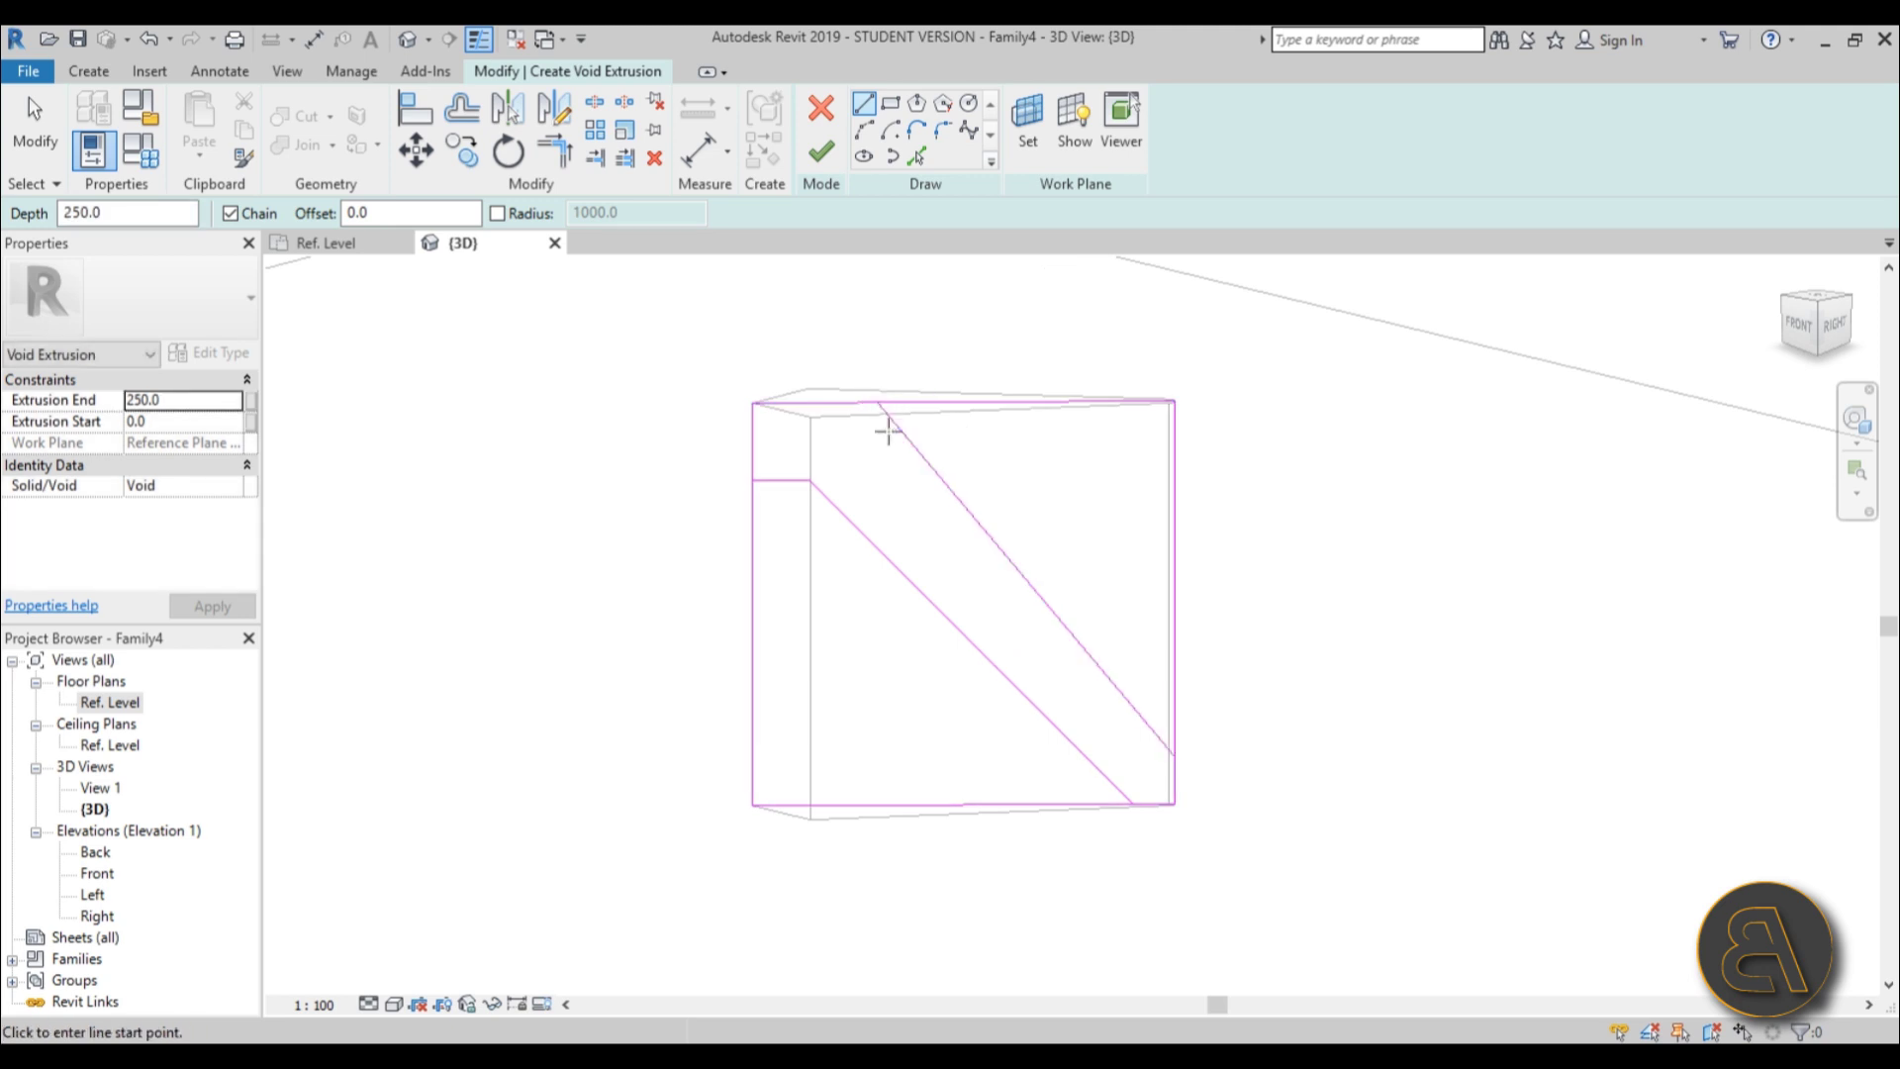
key("Escape")
left_click(1172, 761)
scroll(1176, 752, "up", 3)
mouse_move(1176, 748)
left_mouse_down()
mouse_move(1177, 806)
mouse_move(1217, 781)
left_mouse_up()
scroll(1282, 701, "down", 4)
scroll(1232, 727, "up", 3)
key("Escape")
left_click(1166, 746)
key("Escape")
scroll(1173, 686, "down", 4)
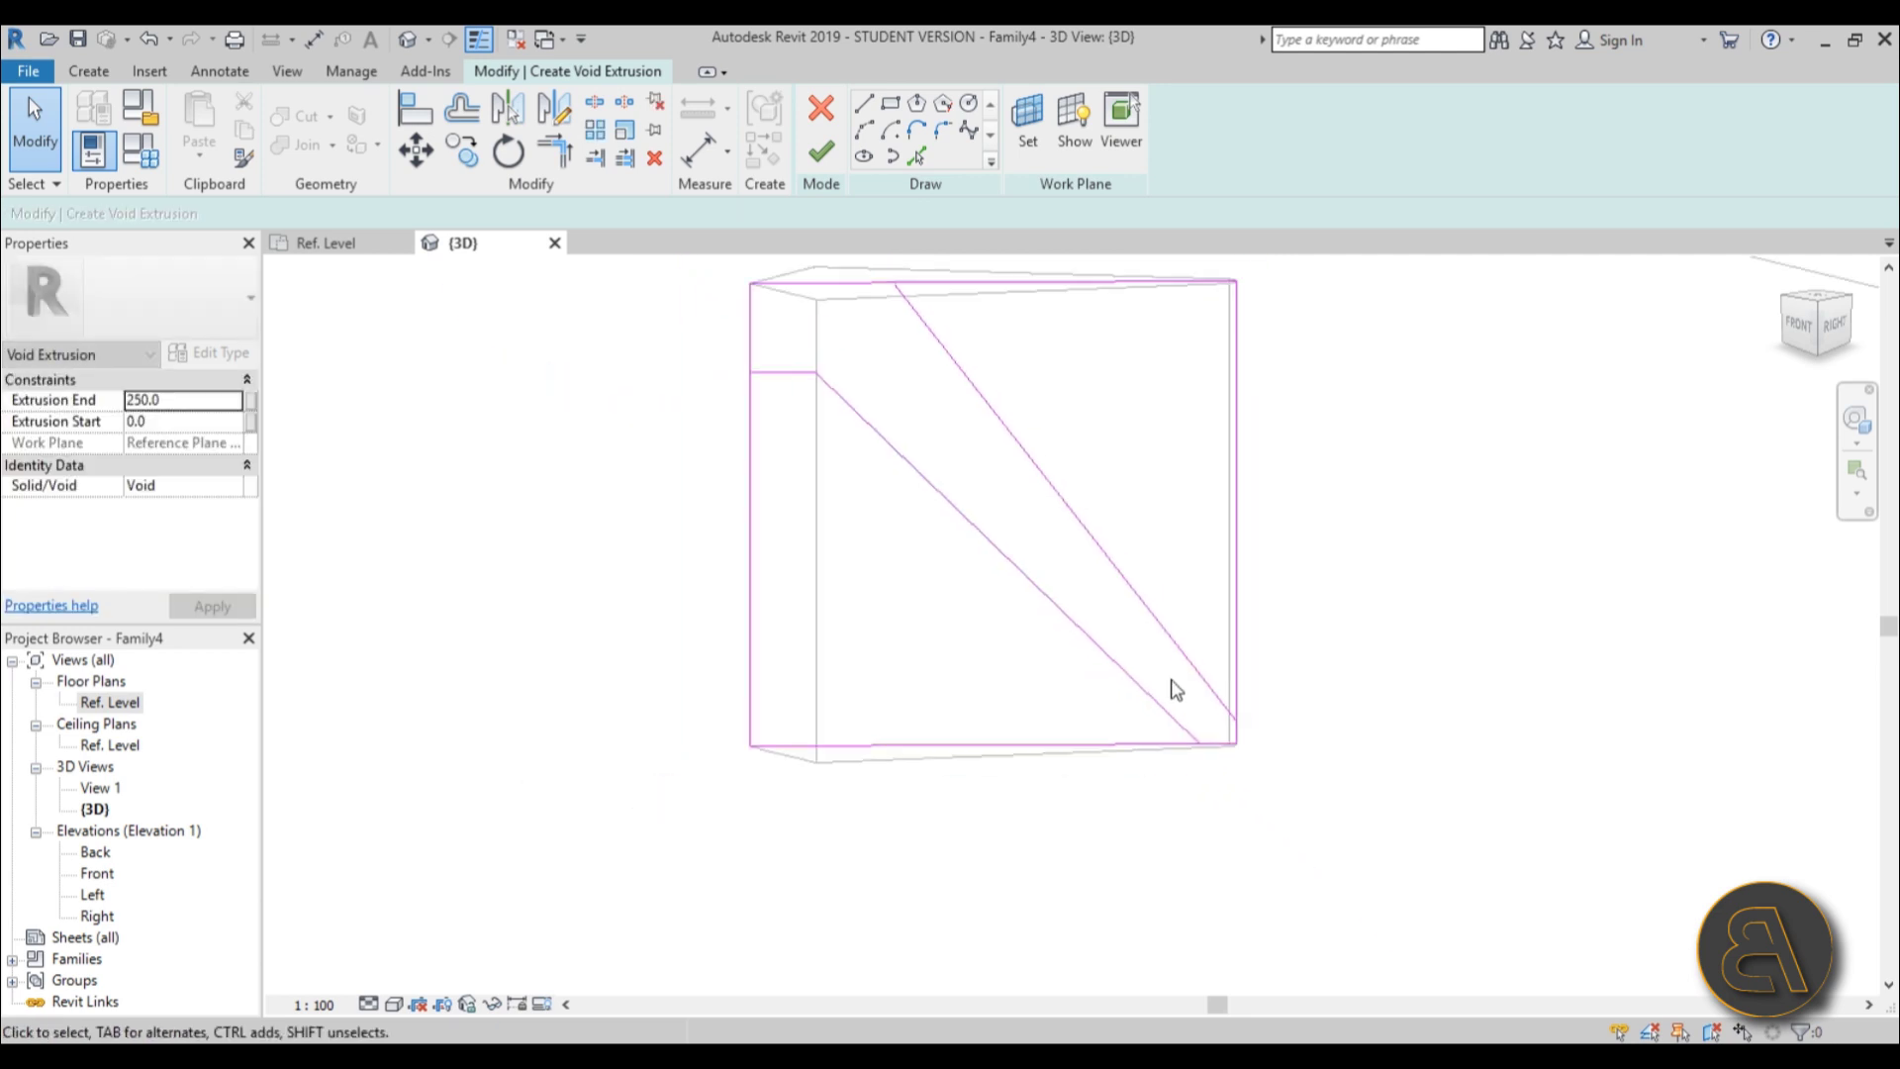
Trim the void sketch into two closed loops, one above and one below the diagonal band that remains as the arm.
middle_click_drag(938, 519, 911, 649)
scroll(954, 638, "up", 3)
scroll(874, 590, "down", 2)
key("t")
key("r")
left_click(903, 564)
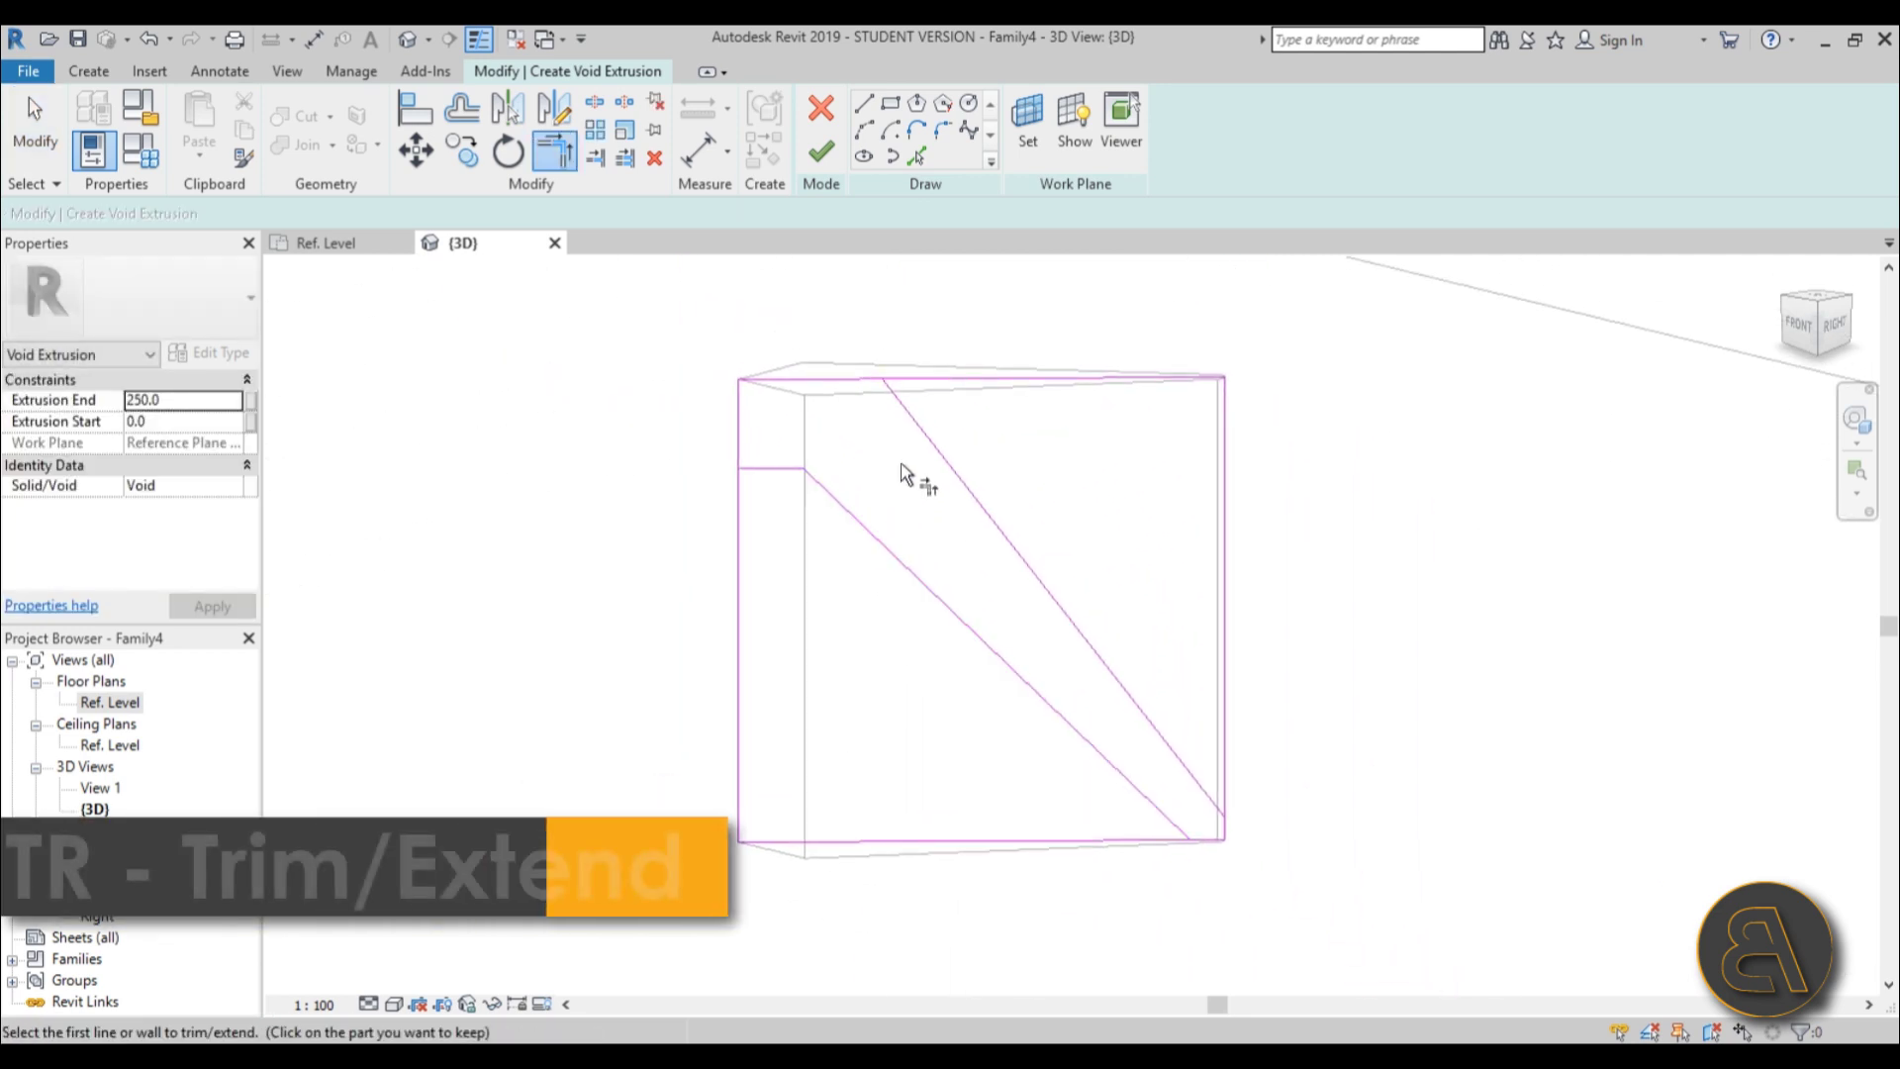
left_click(917, 395)
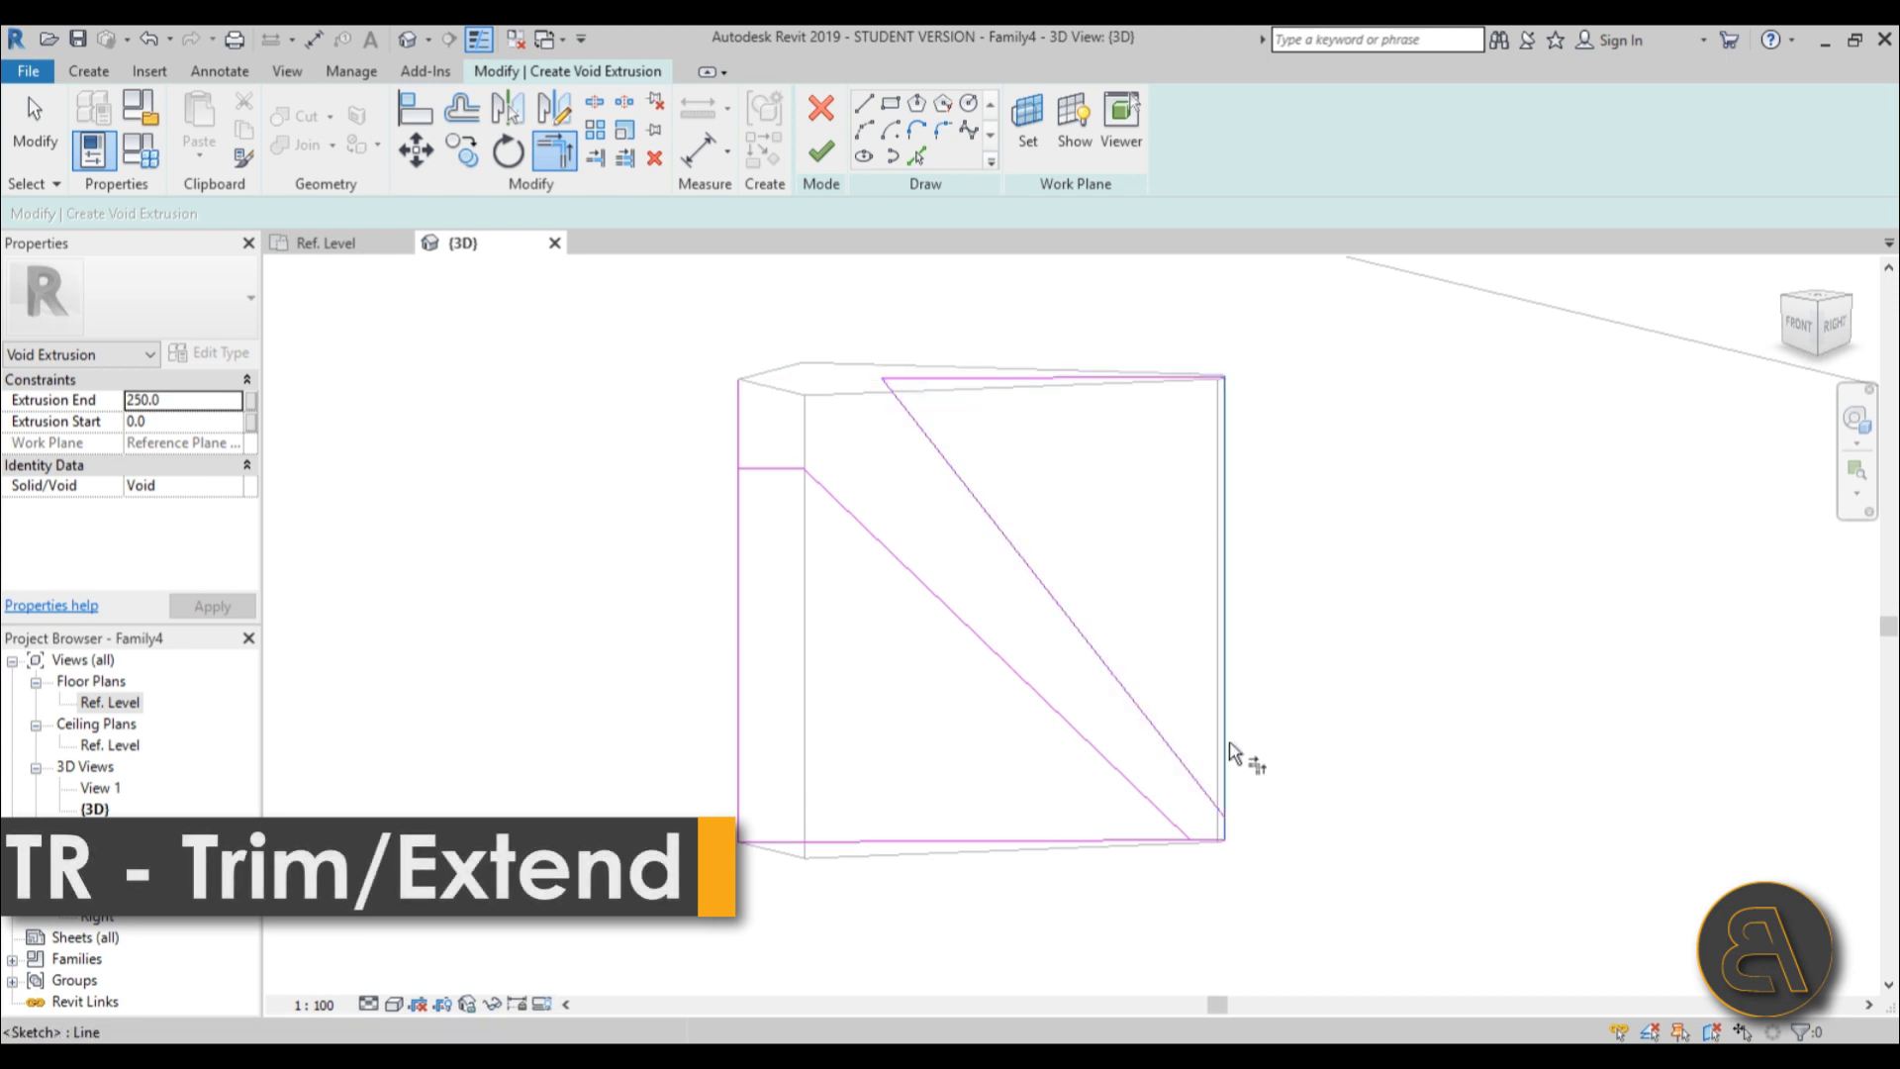
left_click(1185, 785)
left_click(1145, 806)
left_click(1137, 842)
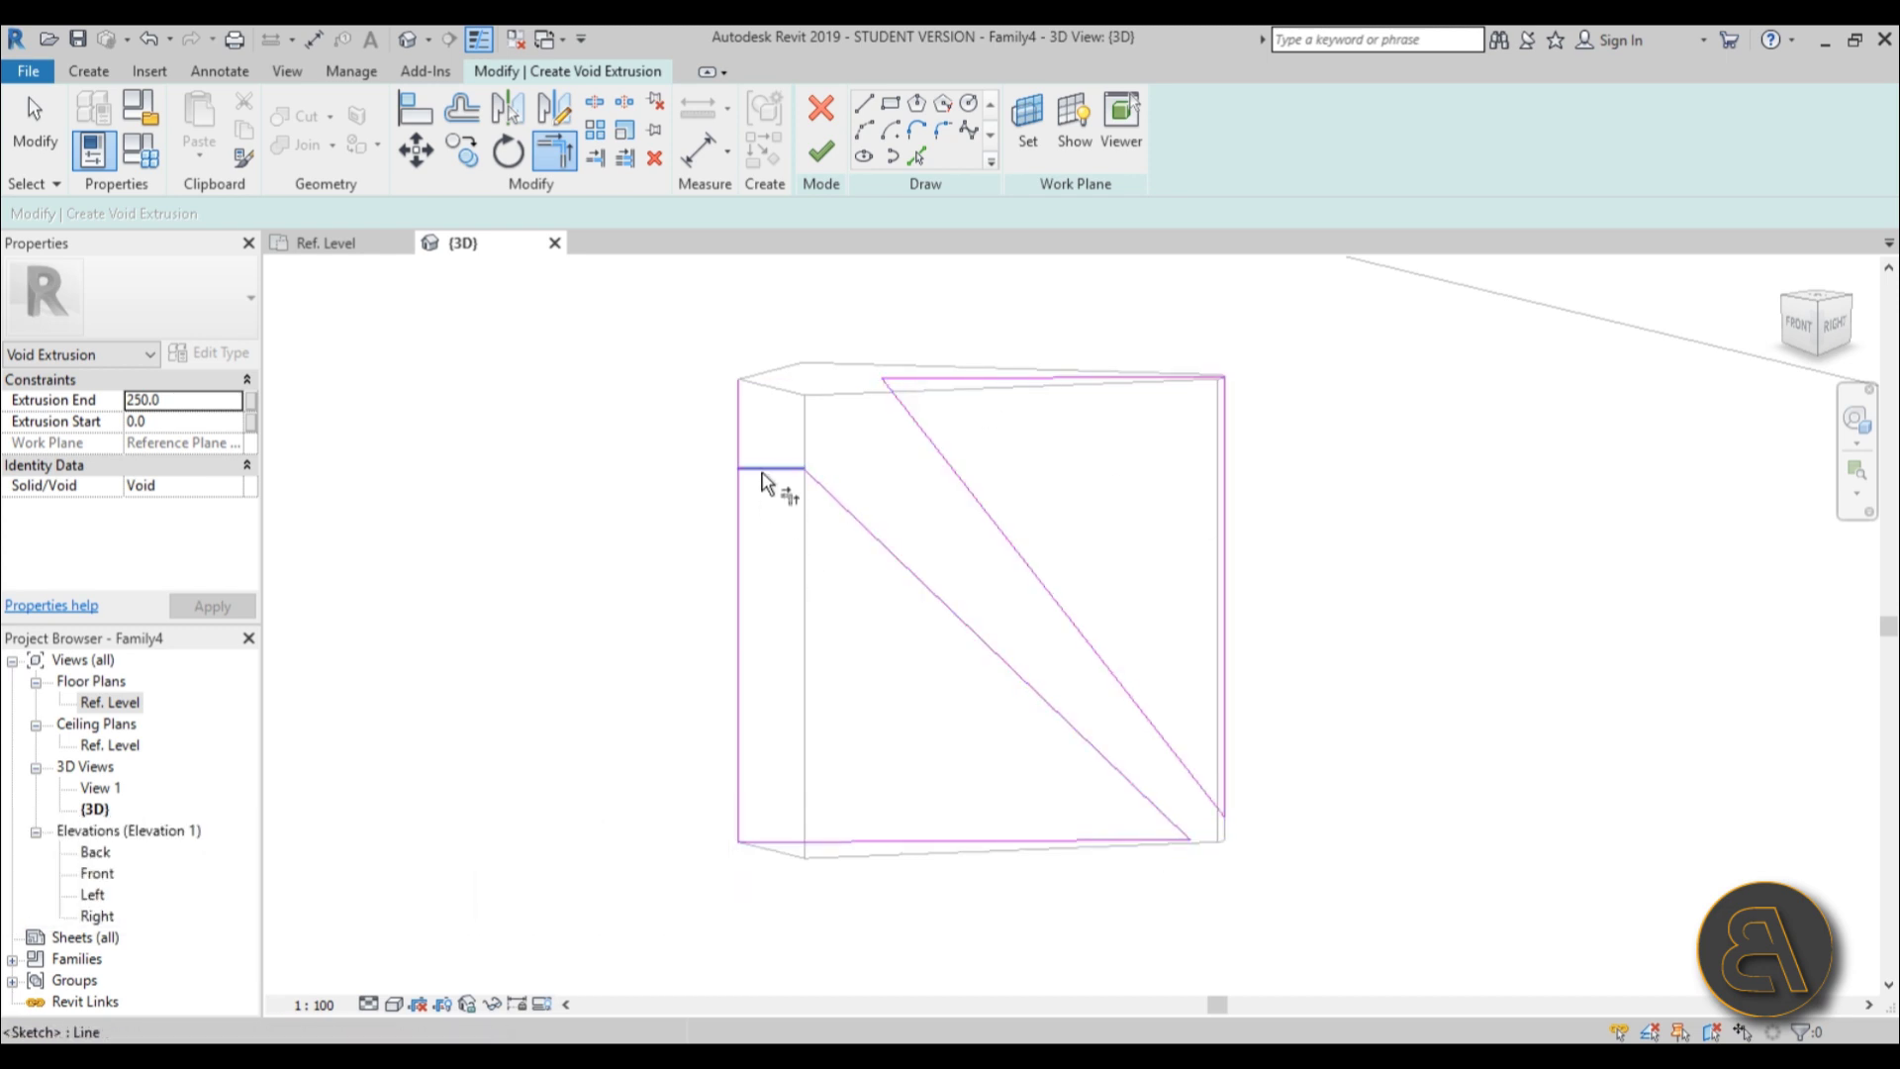
Finish the void extrusion and extend it across both sides of the arm so the tapered diagonal shape is cut through its full thickness.
left_click(829, 176)
middle_click_drag(975, 438, 1124, 593, "shift")
left_click_drag(1165, 605, 1175, 621)
left_click(1356, 788)
middle_click_drag(1356, 788, 813, 604, "shift")
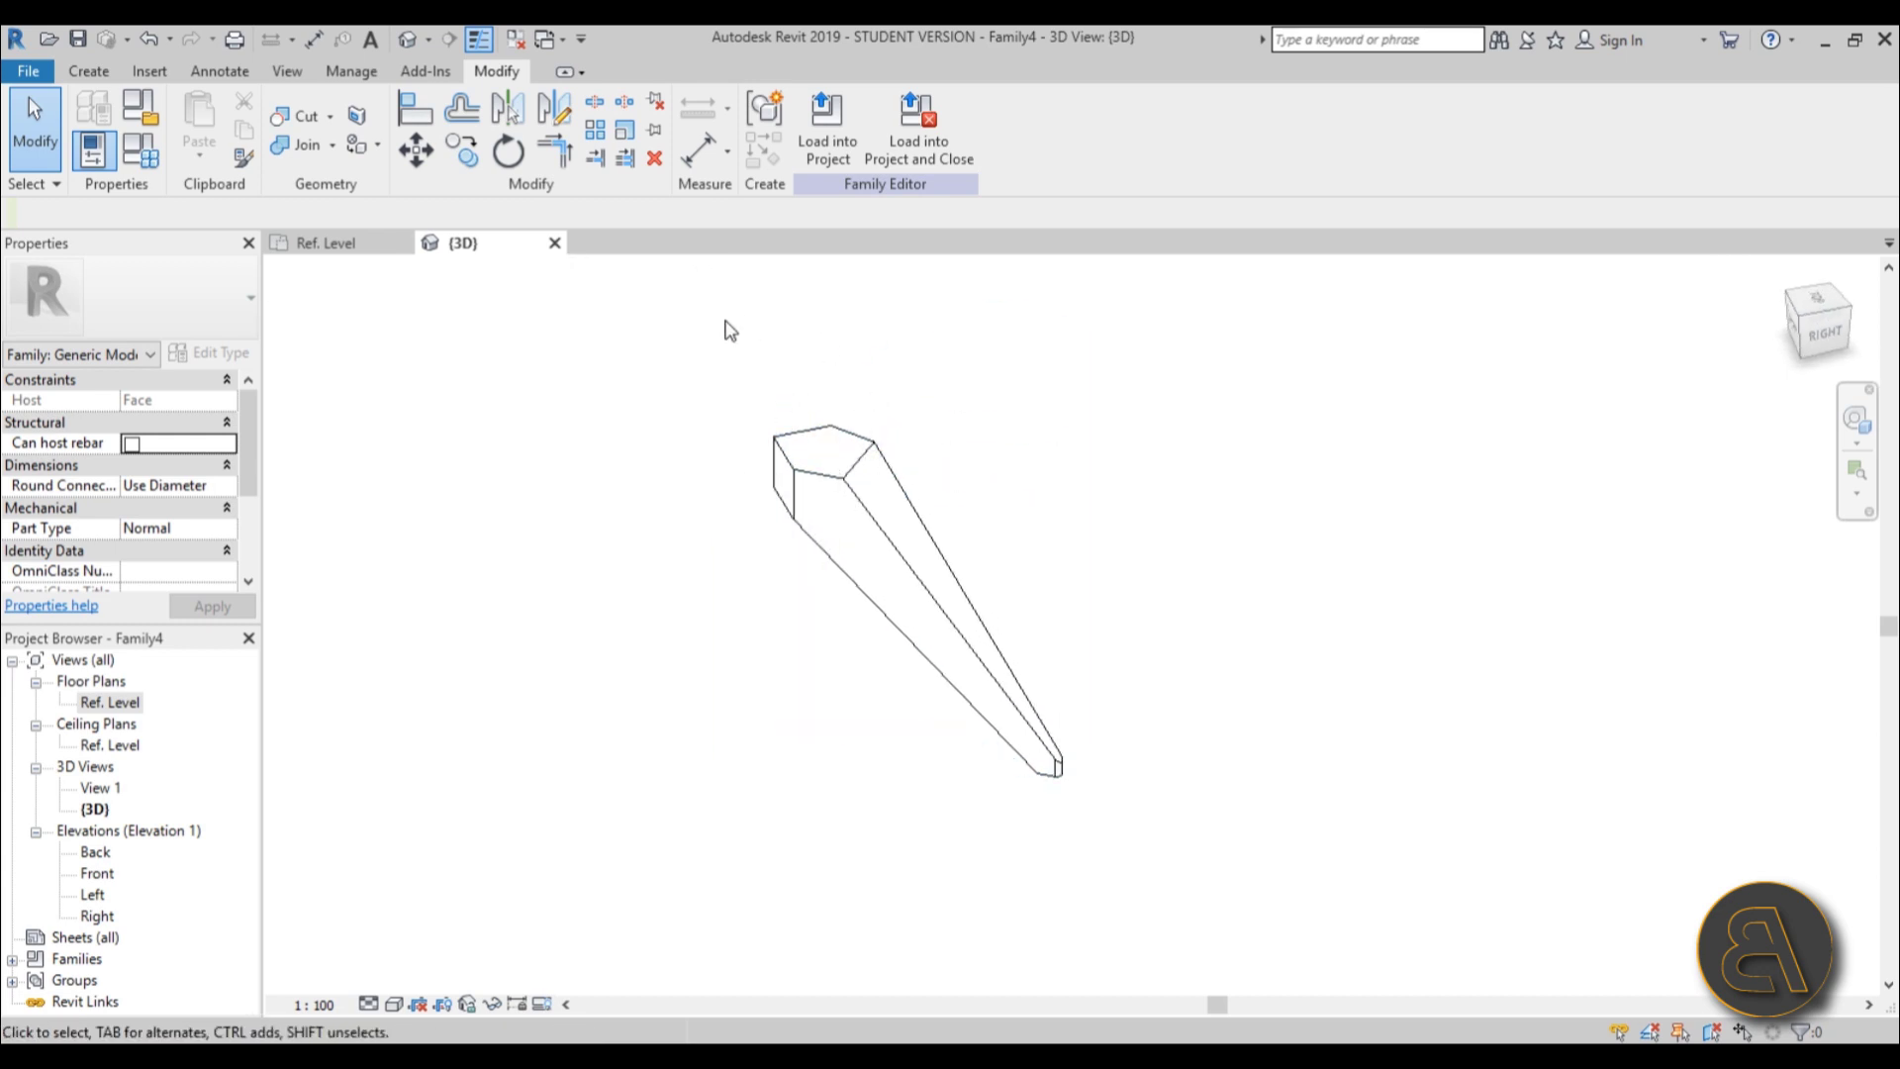
middle_click_drag(817, 762, 1136, 720, "shift")
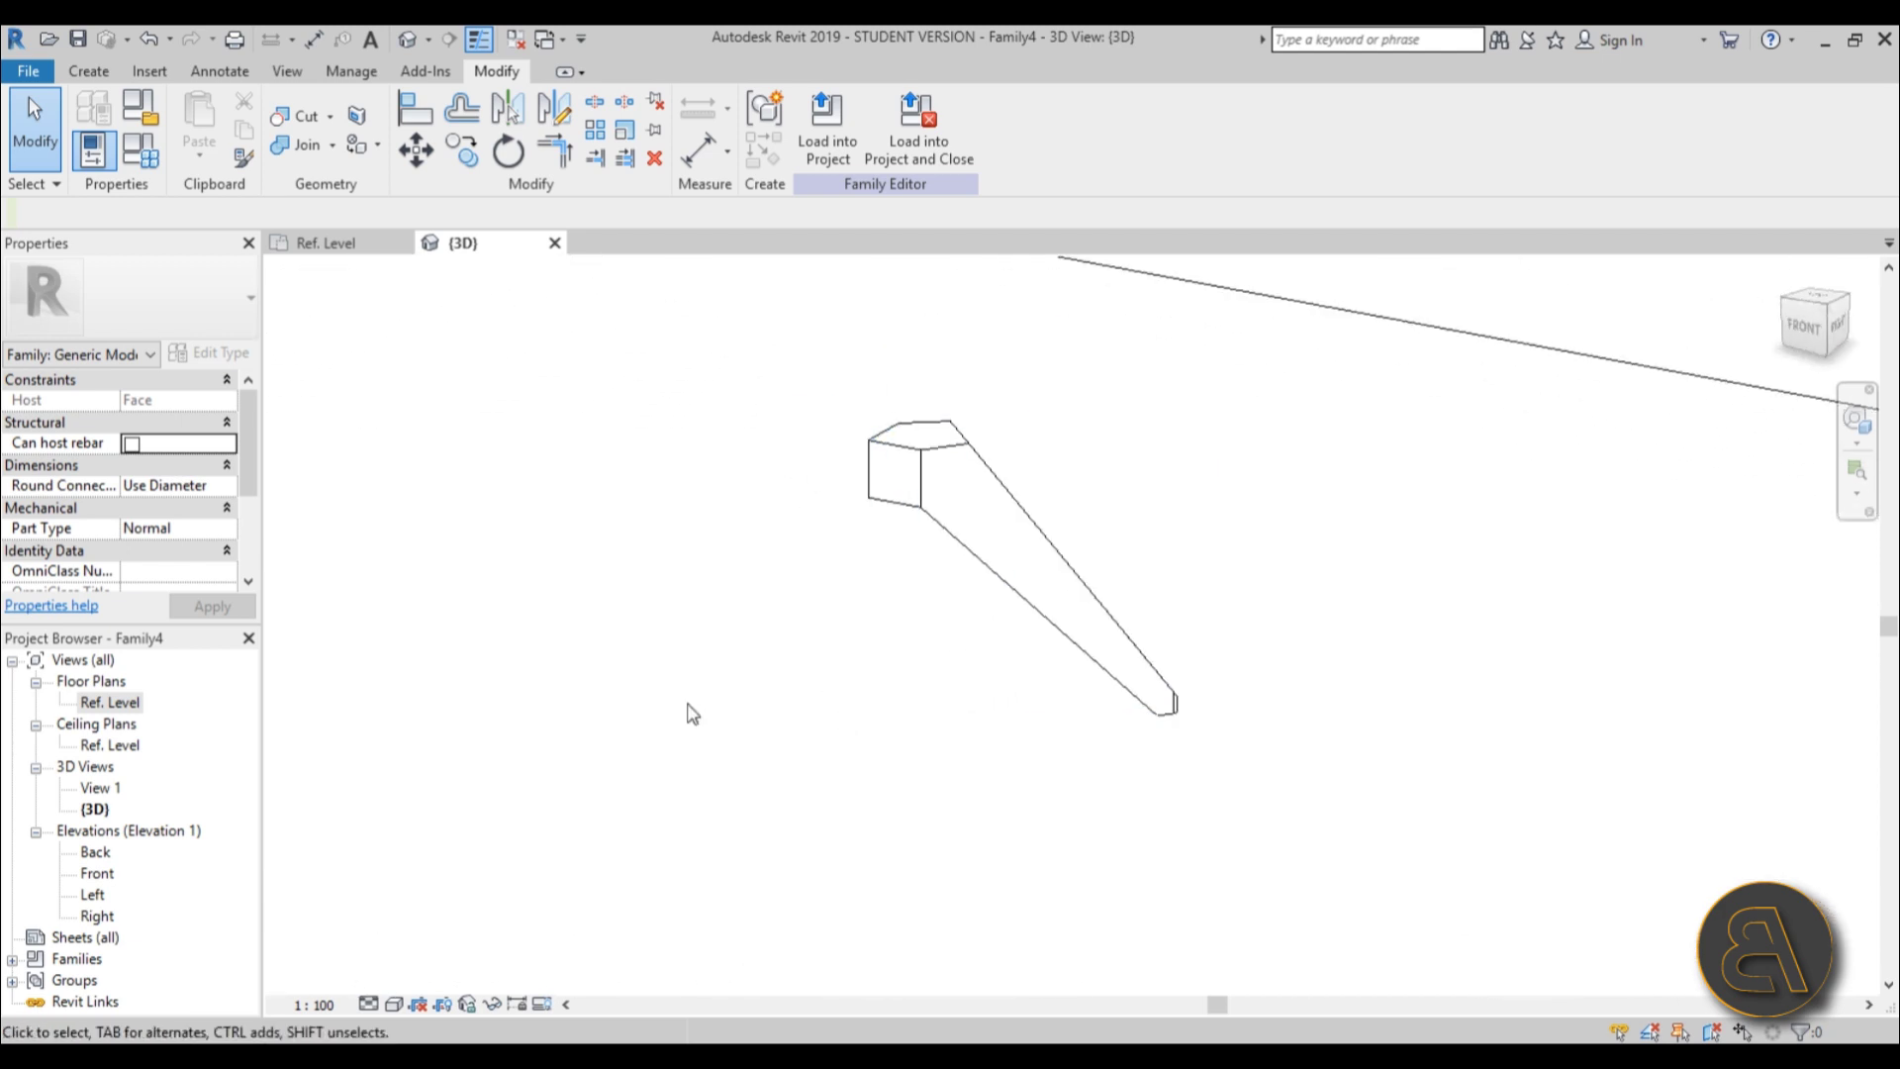
Start a solid extrusion in the Ref. Level plan and sketch a helper line about 9.4 mm long between the ends of the tip's arc.
double_click(99, 693)
scroll(1039, 441, "up", 5)
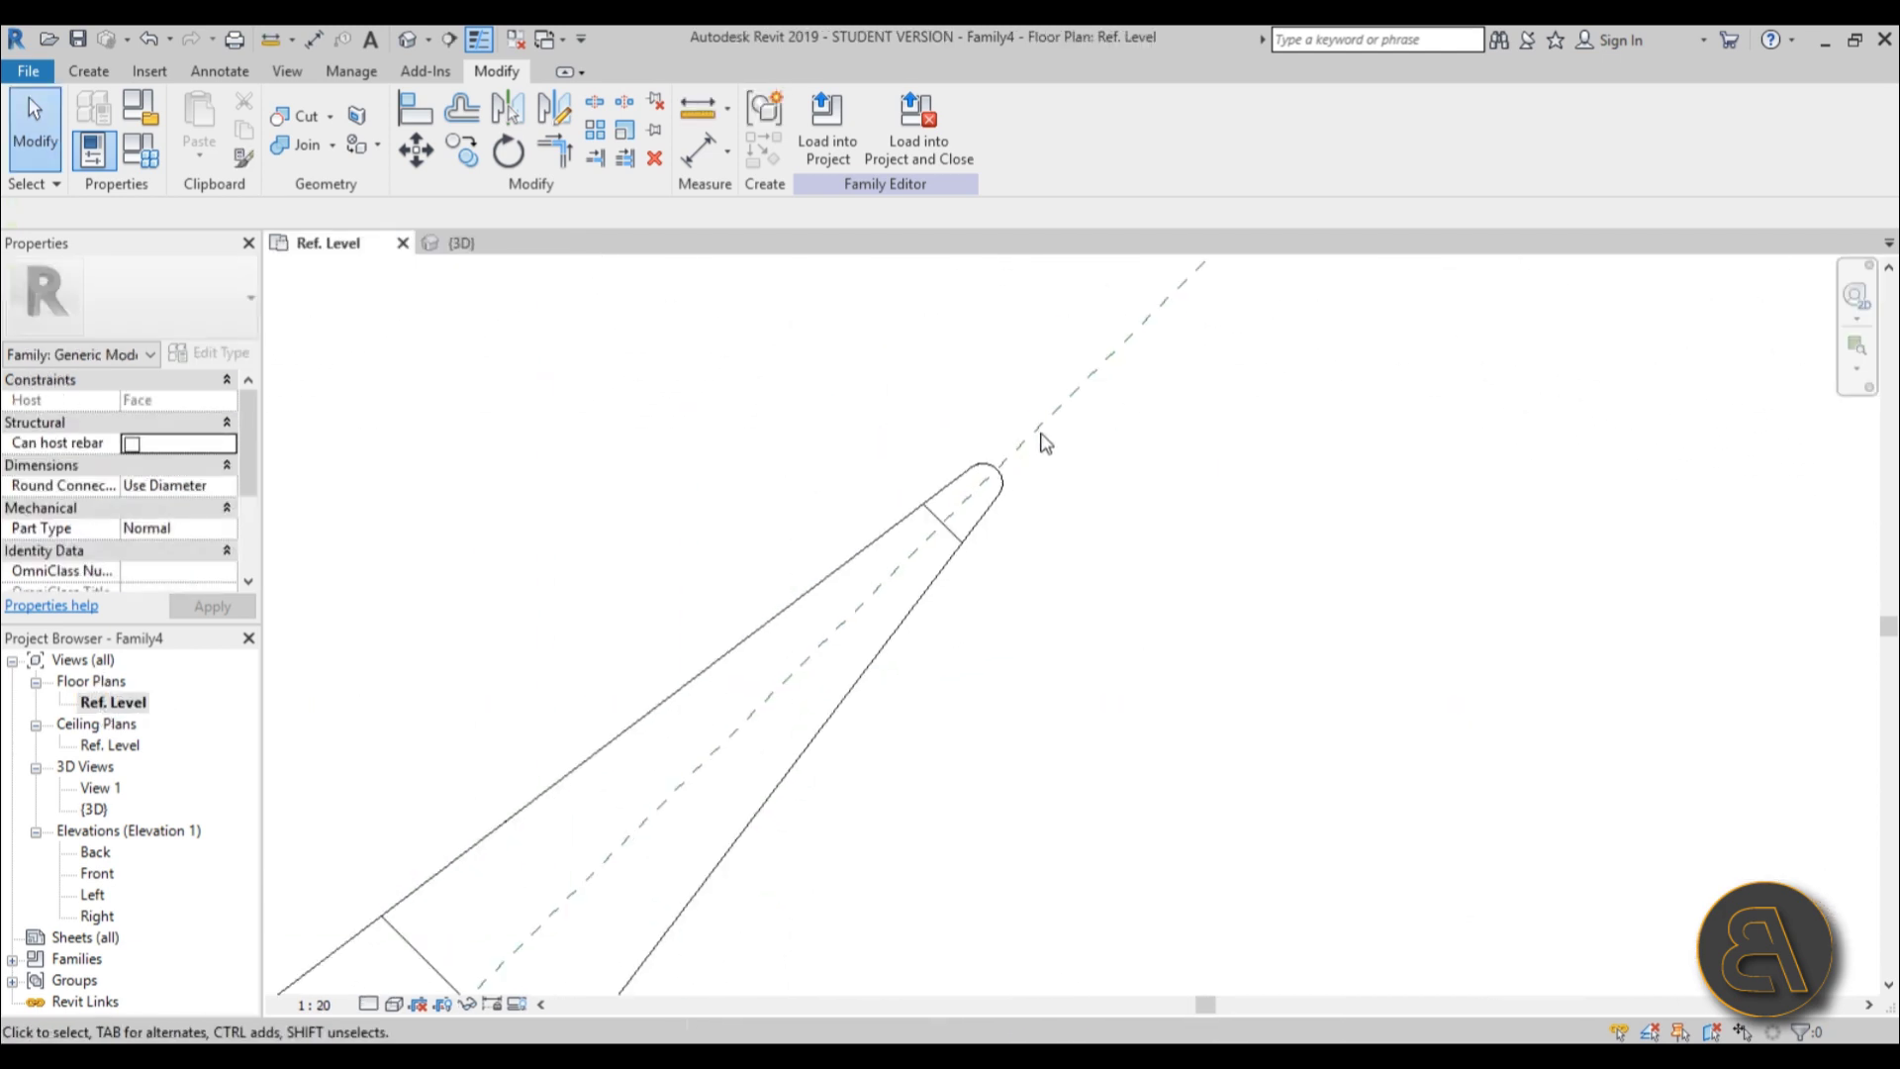
left_click(89, 73)
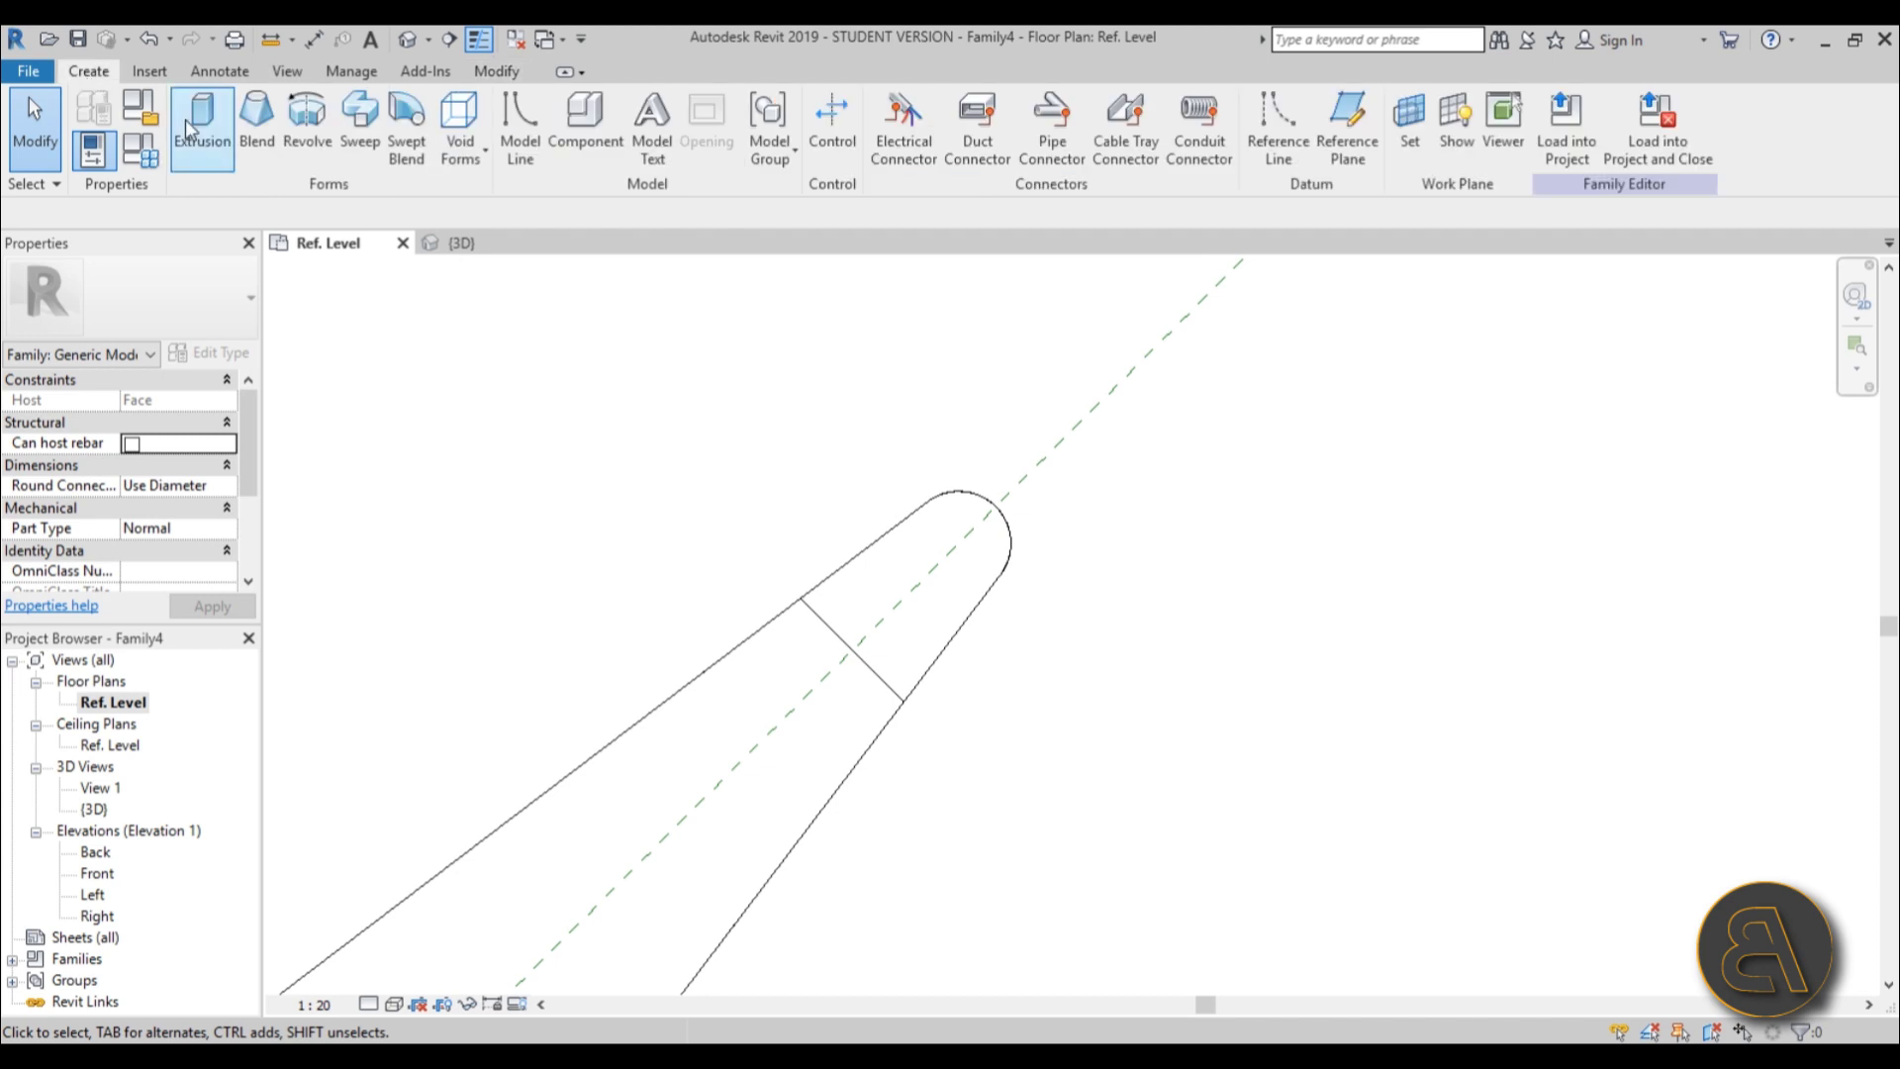
left_click(194, 135)
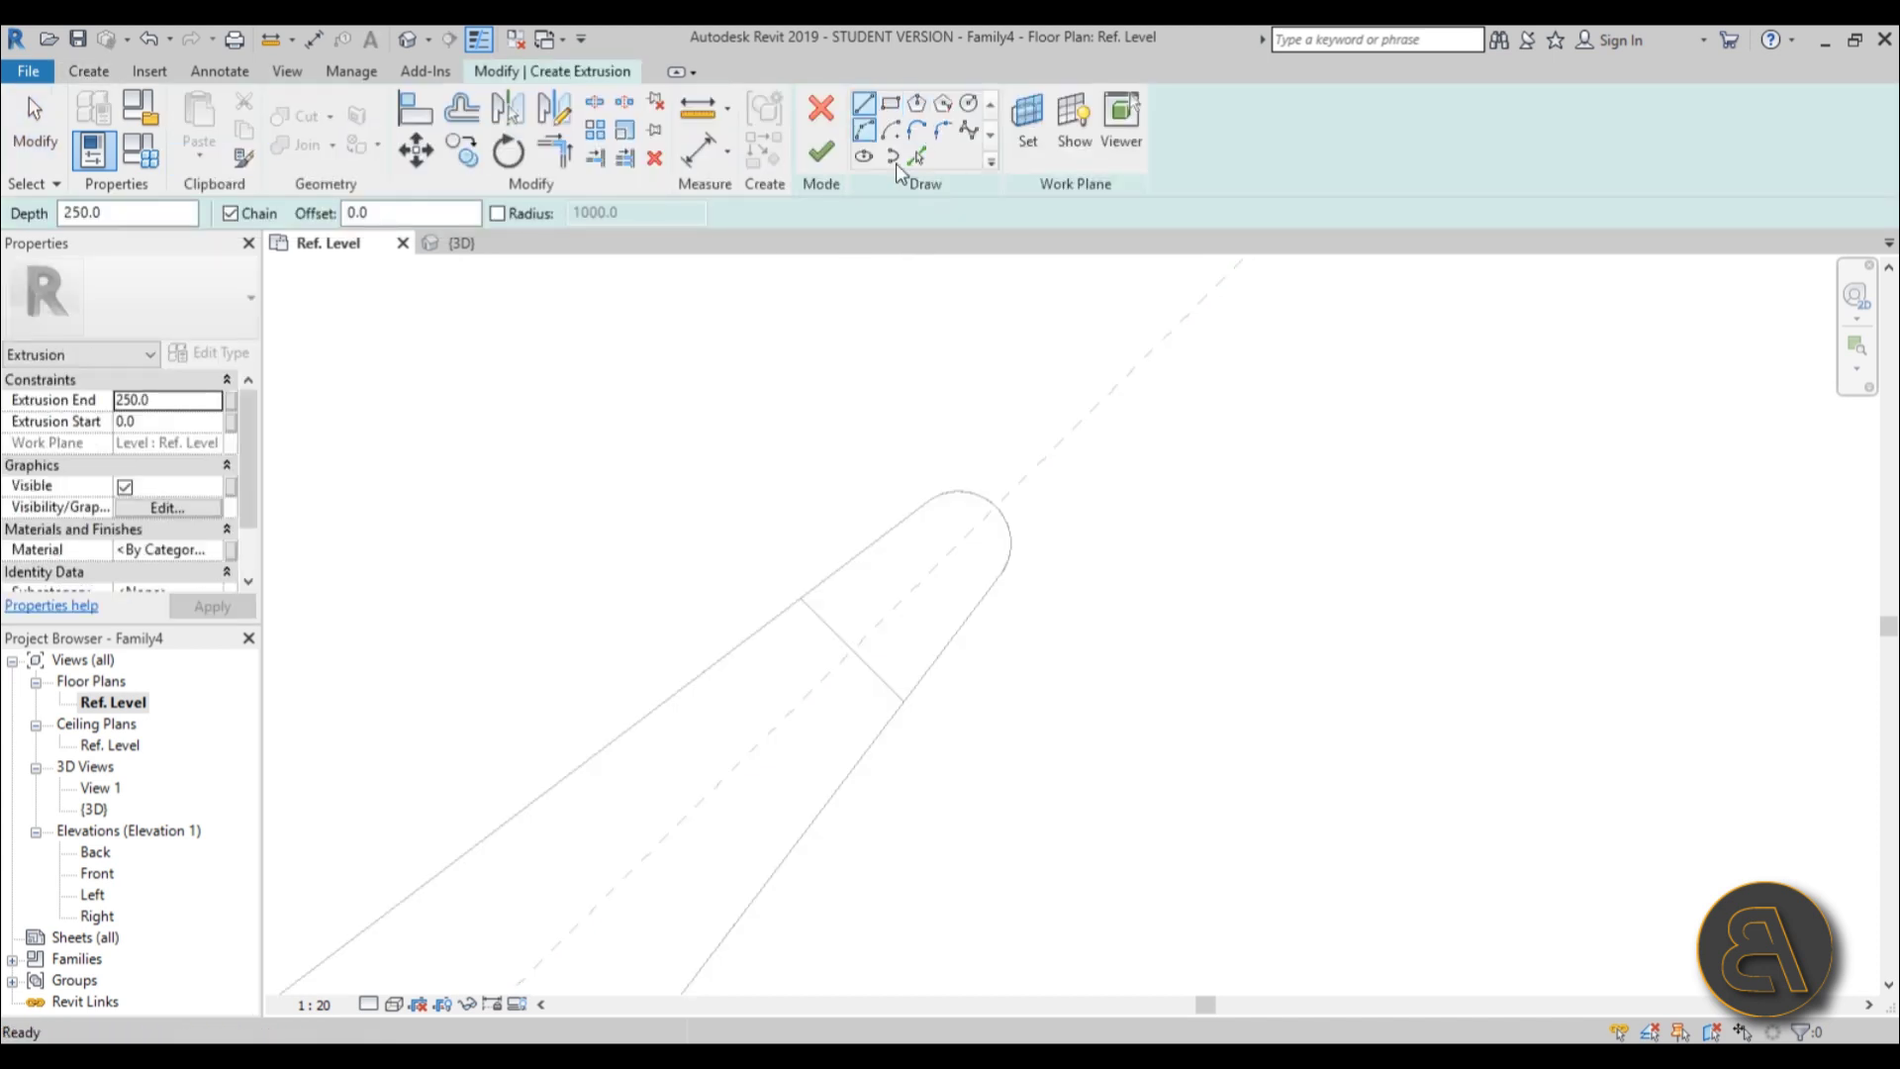
left_click(931, 499)
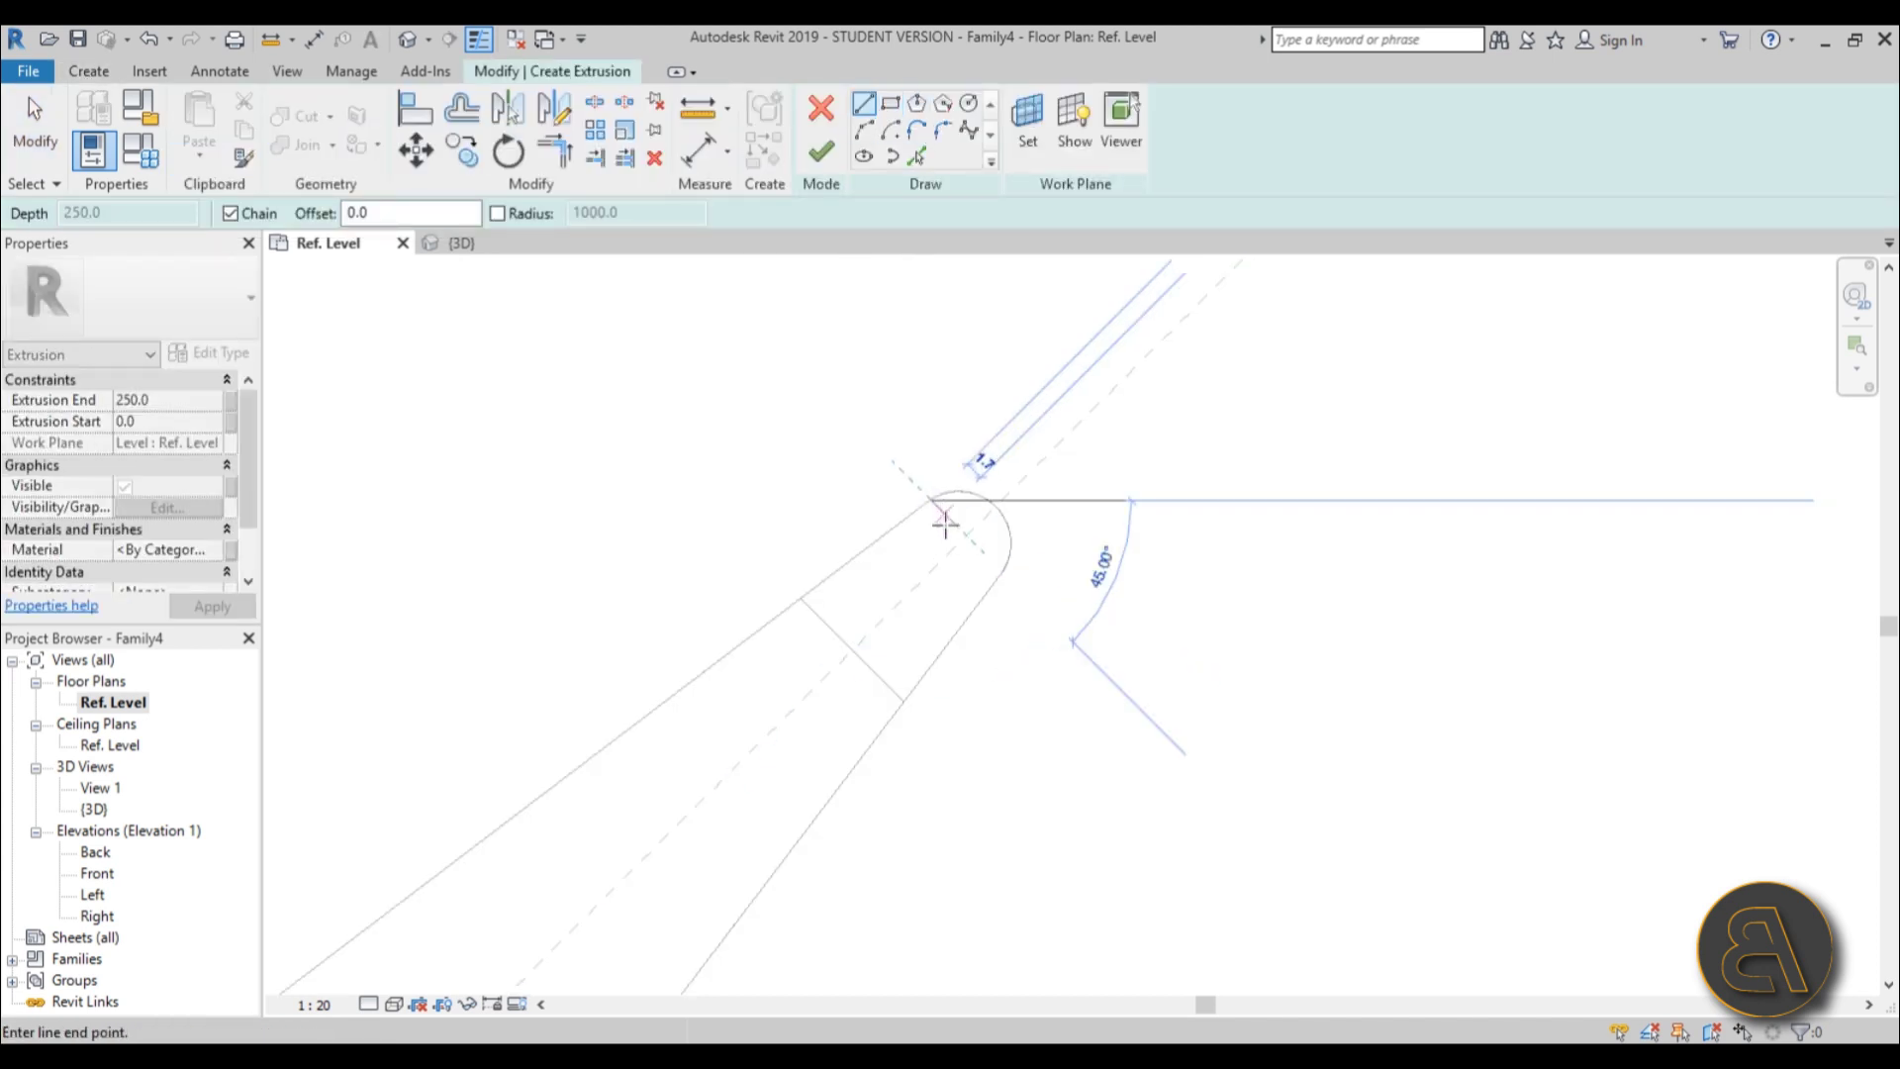
scroll(989, 544, "up", 3)
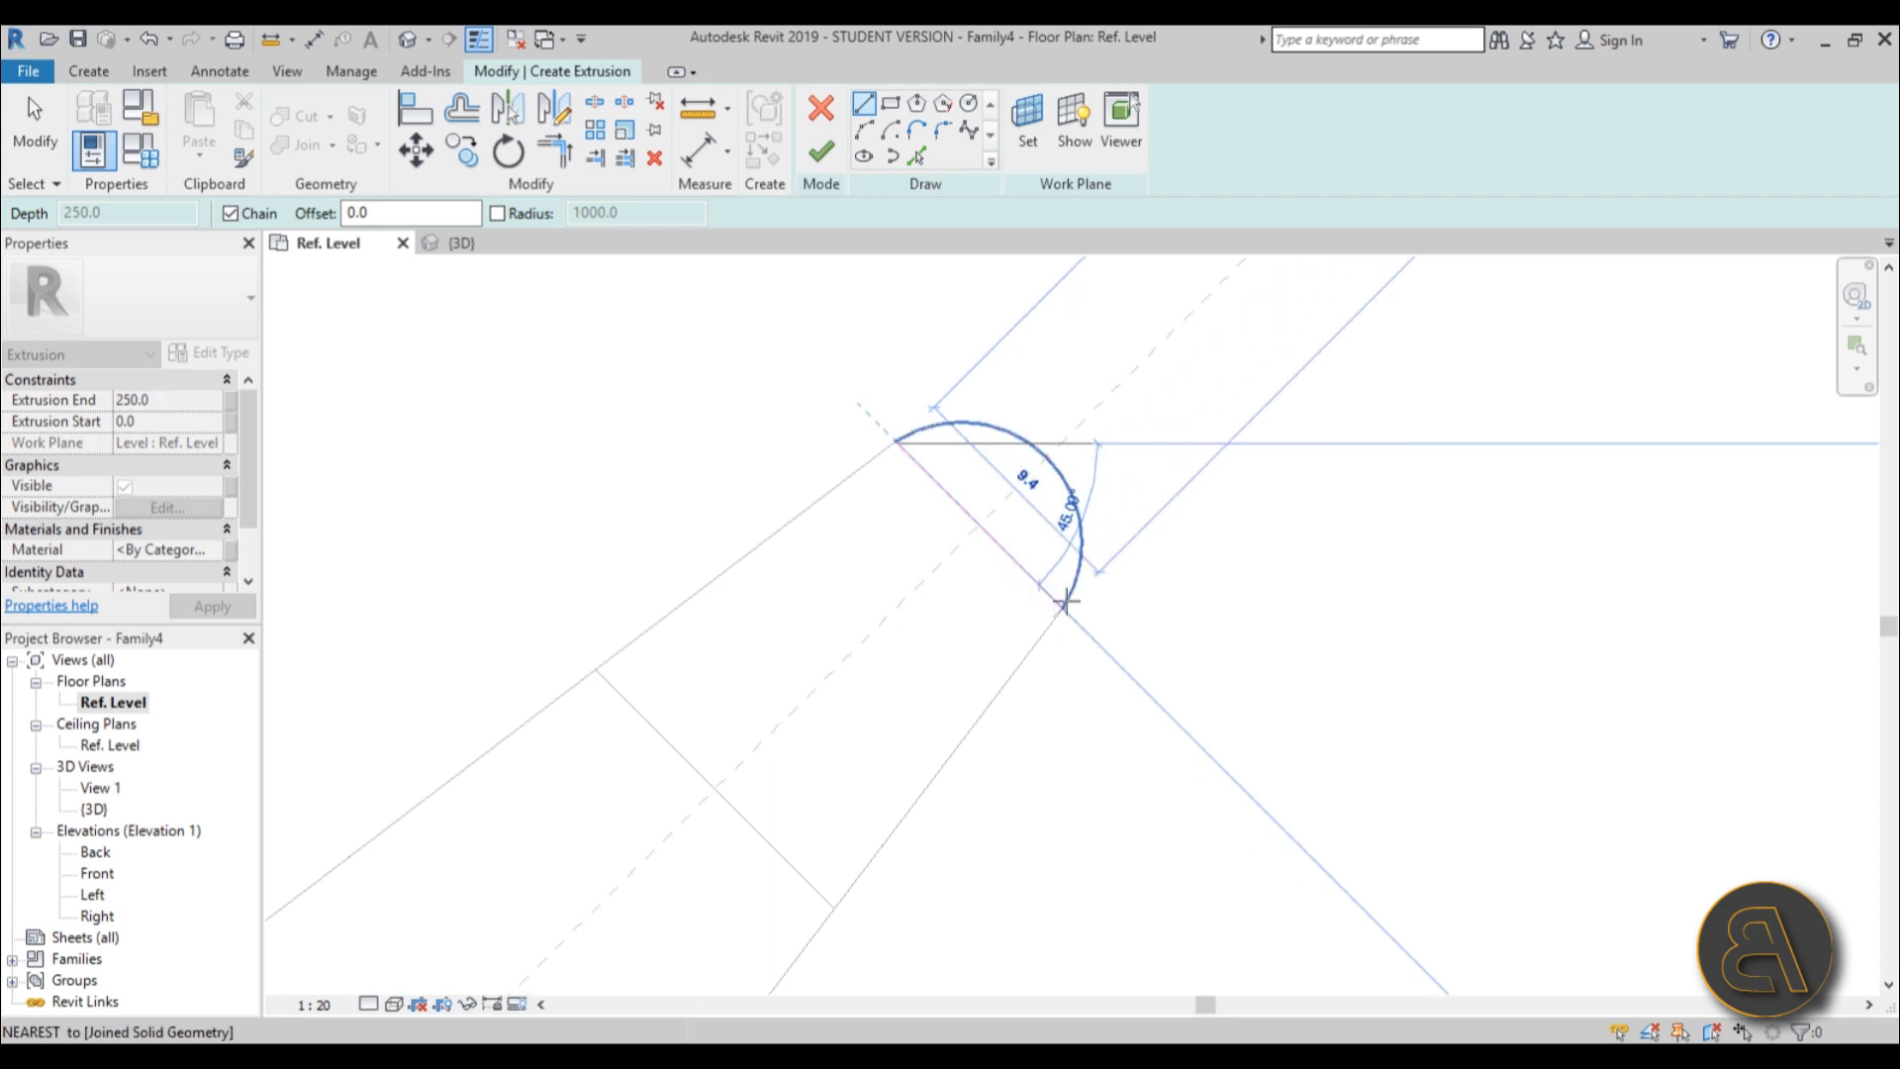
Sketch a circle of about 1.1 mm radius centred on the helper line's midpoint, delete the line and finish the extrusion.
left_click(968, 107)
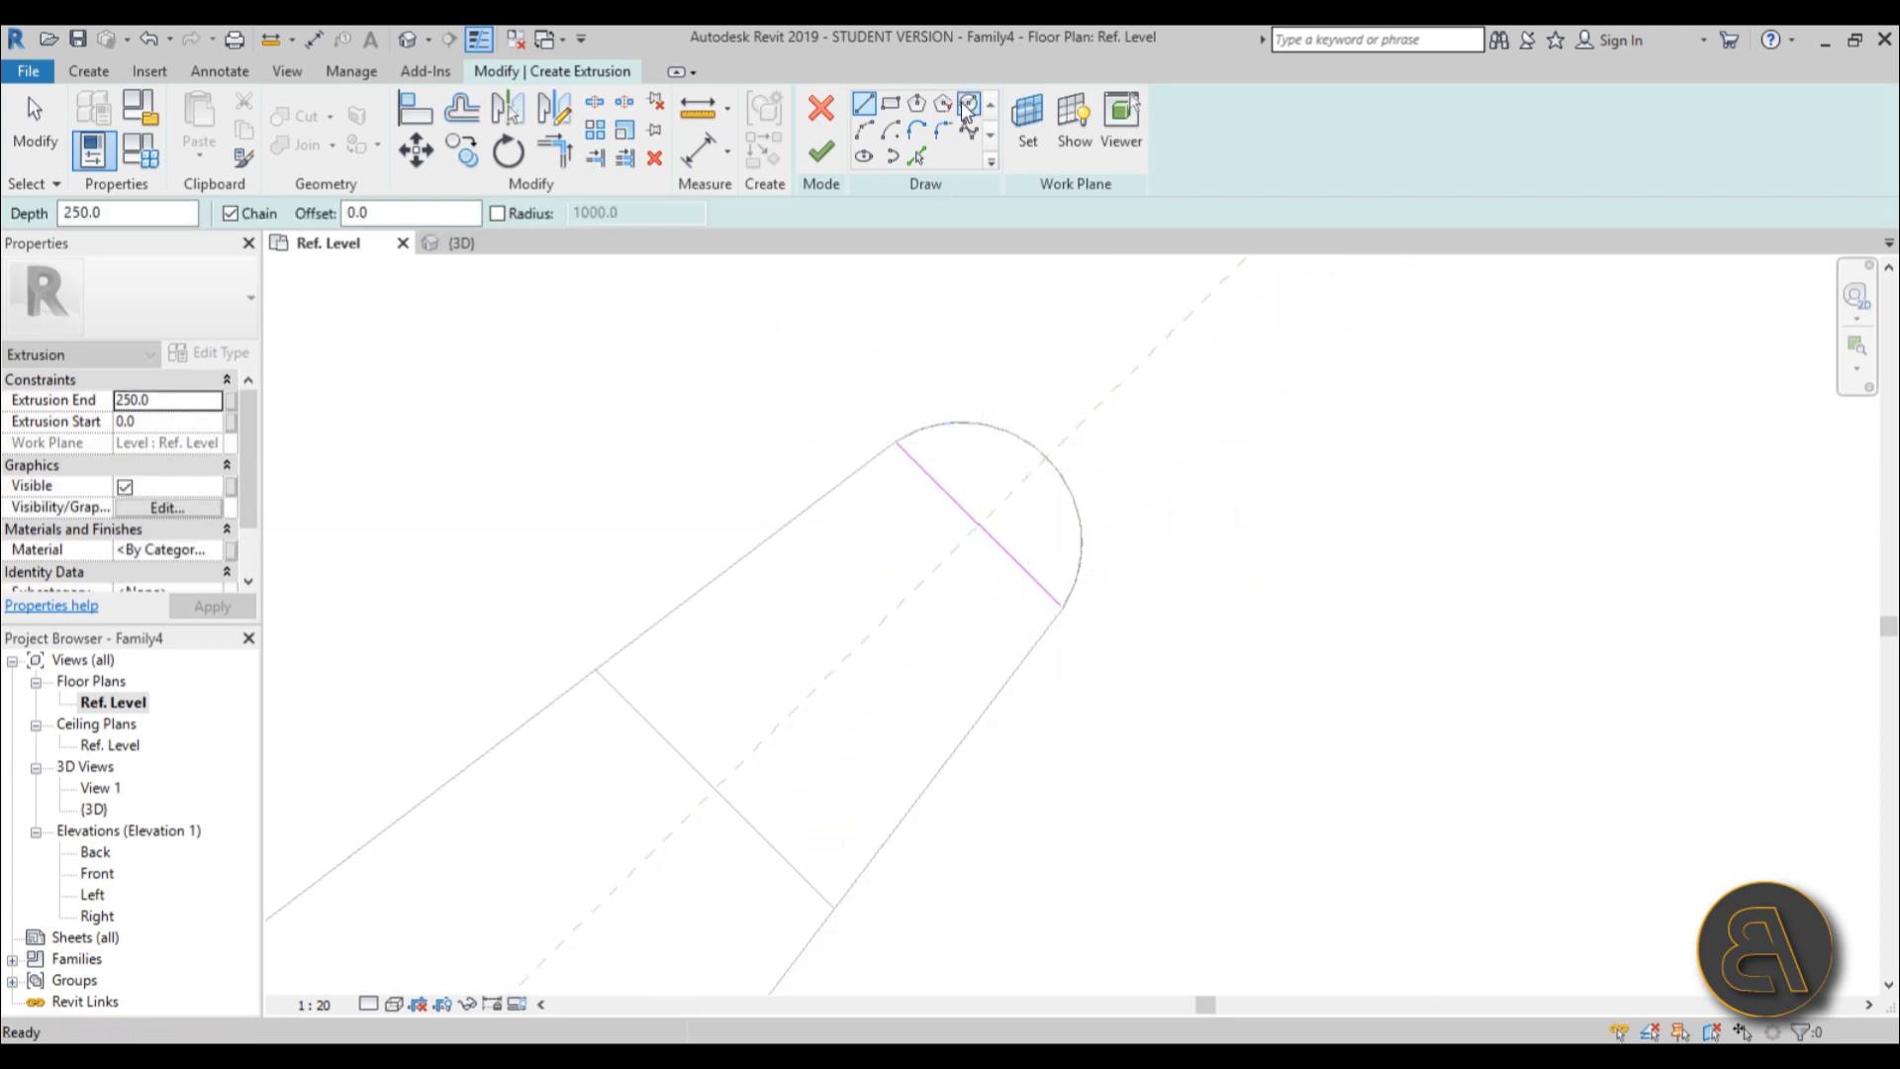
left_click(980, 528)
scroll(1004, 503, "up", 1)
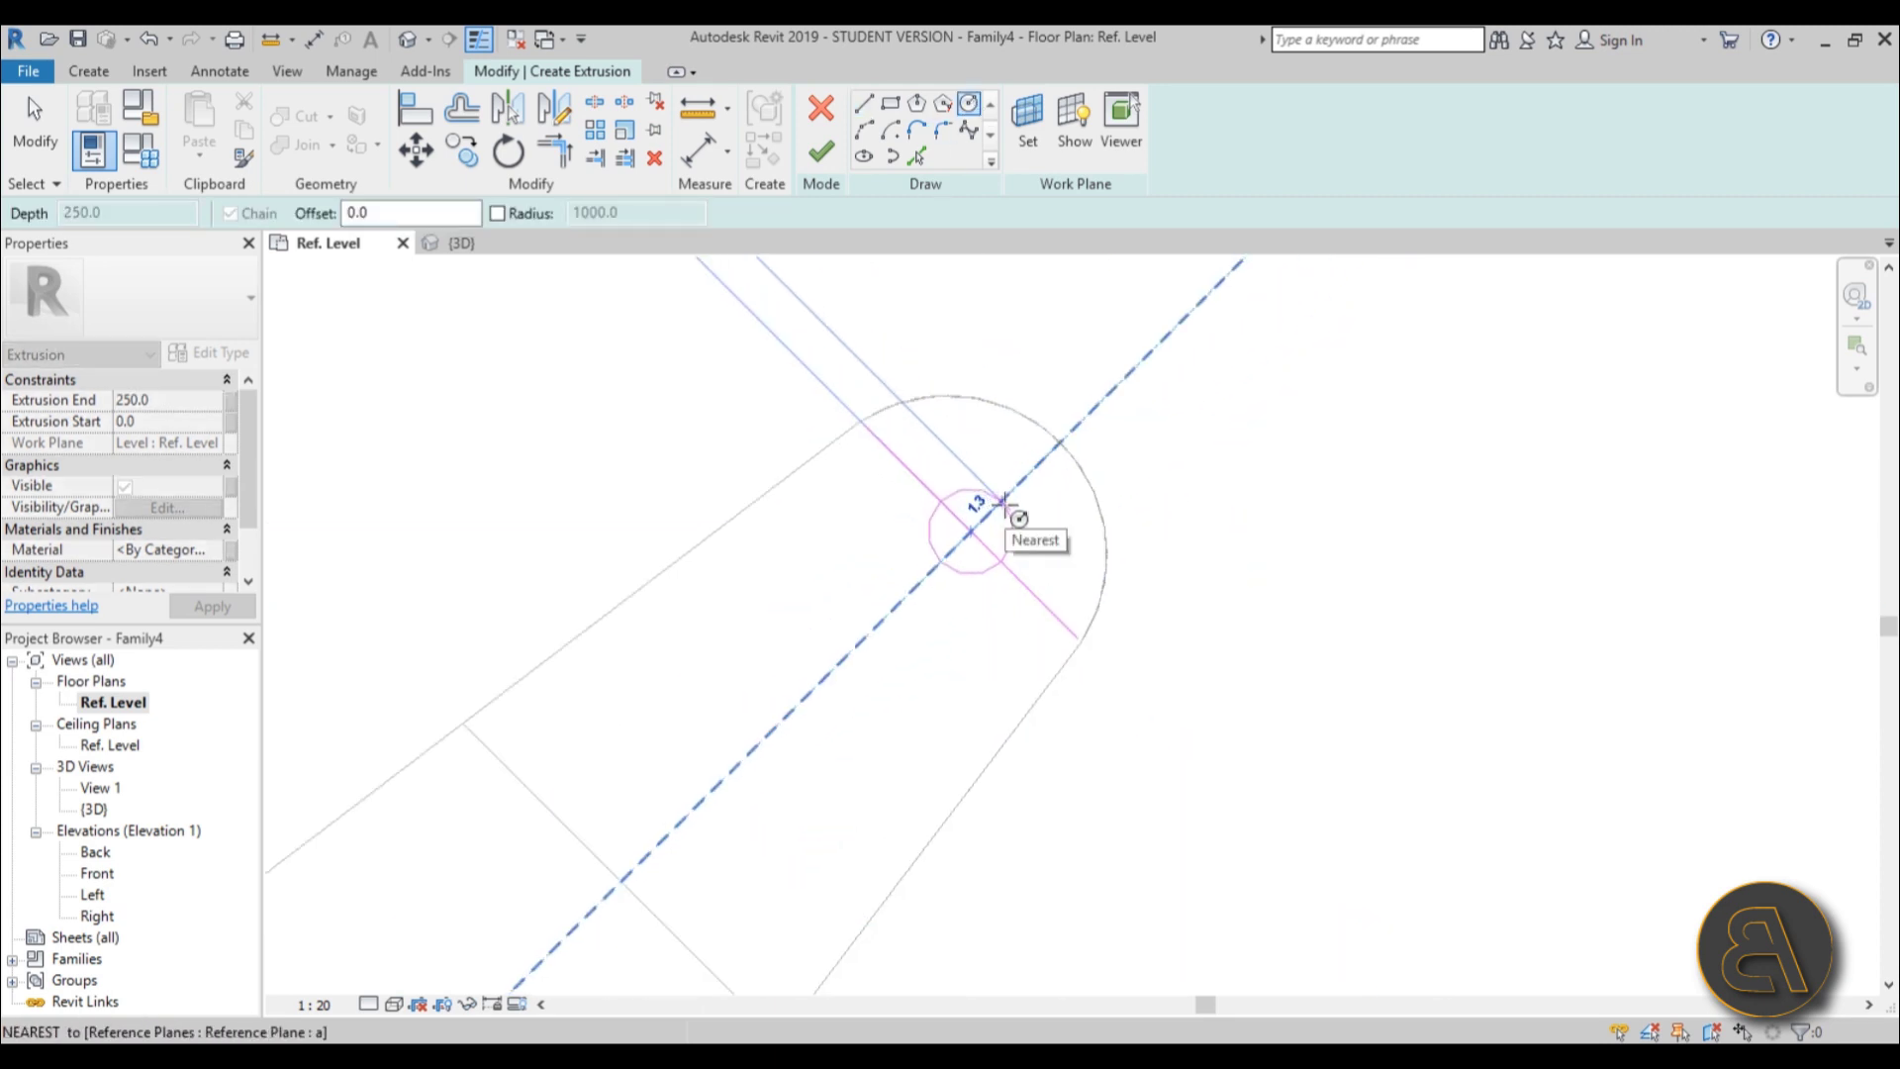
left_click(1002, 505)
key("Escape")
key("Escape")
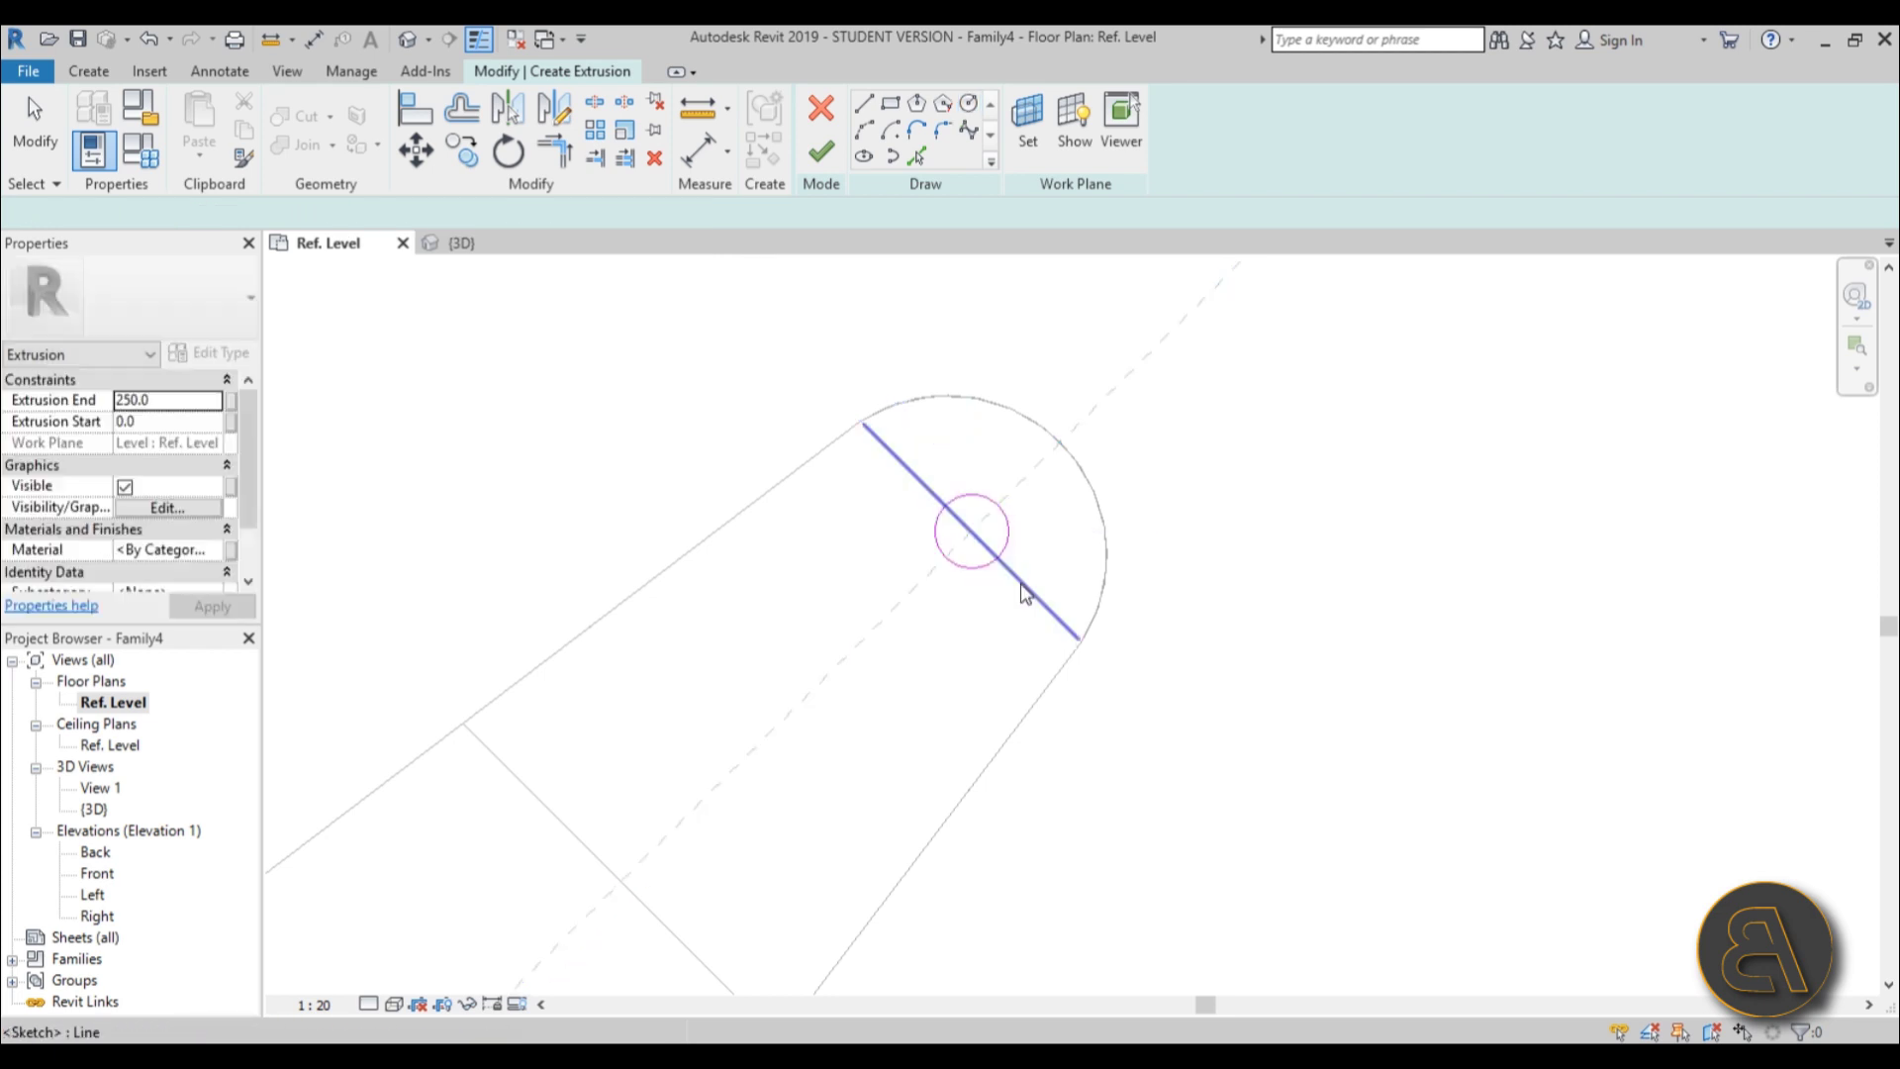
left_click(1019, 582)
key("Delete")
left_click(820, 151)
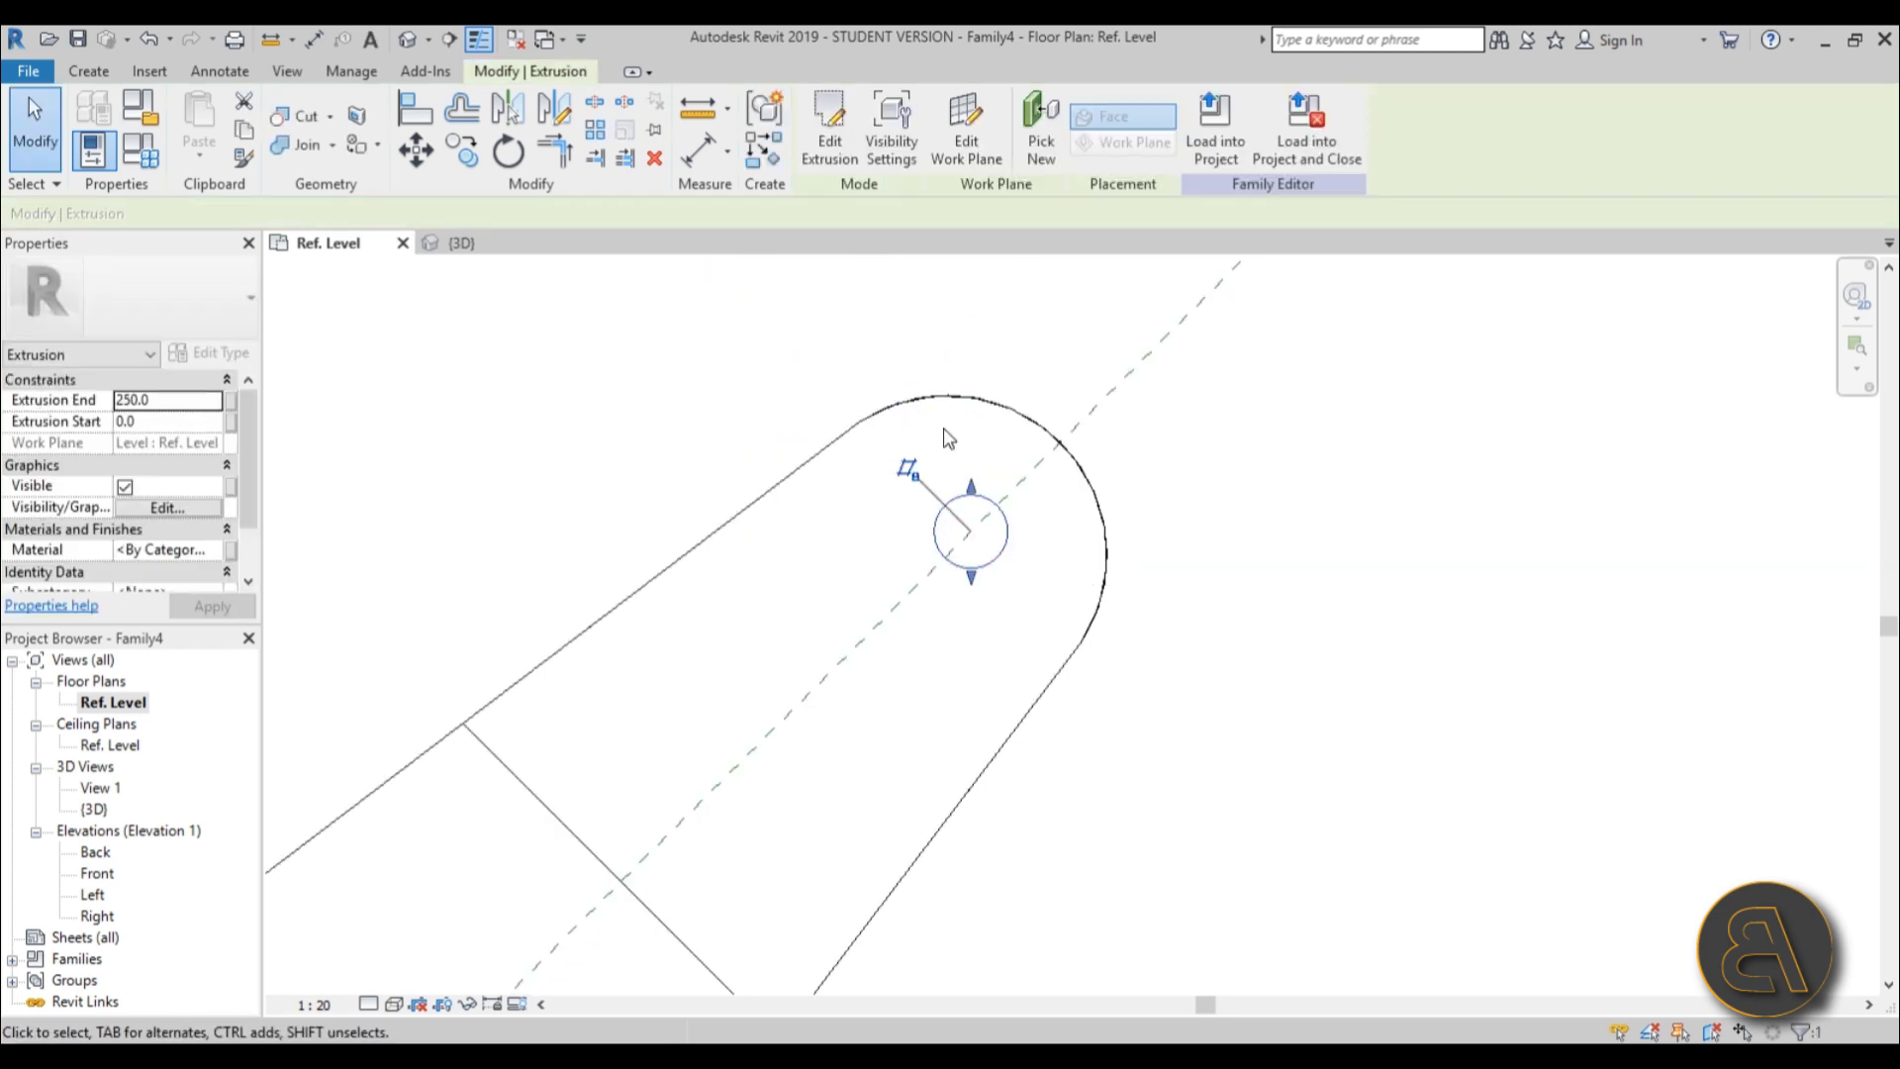
Shorten the thin pin extrusion to a depth of 30 mm in the 3D view, reaching from its base to the arm's tip.
scroll(947, 550, "down", 2)
middle_click_drag(948, 550, 906, 477)
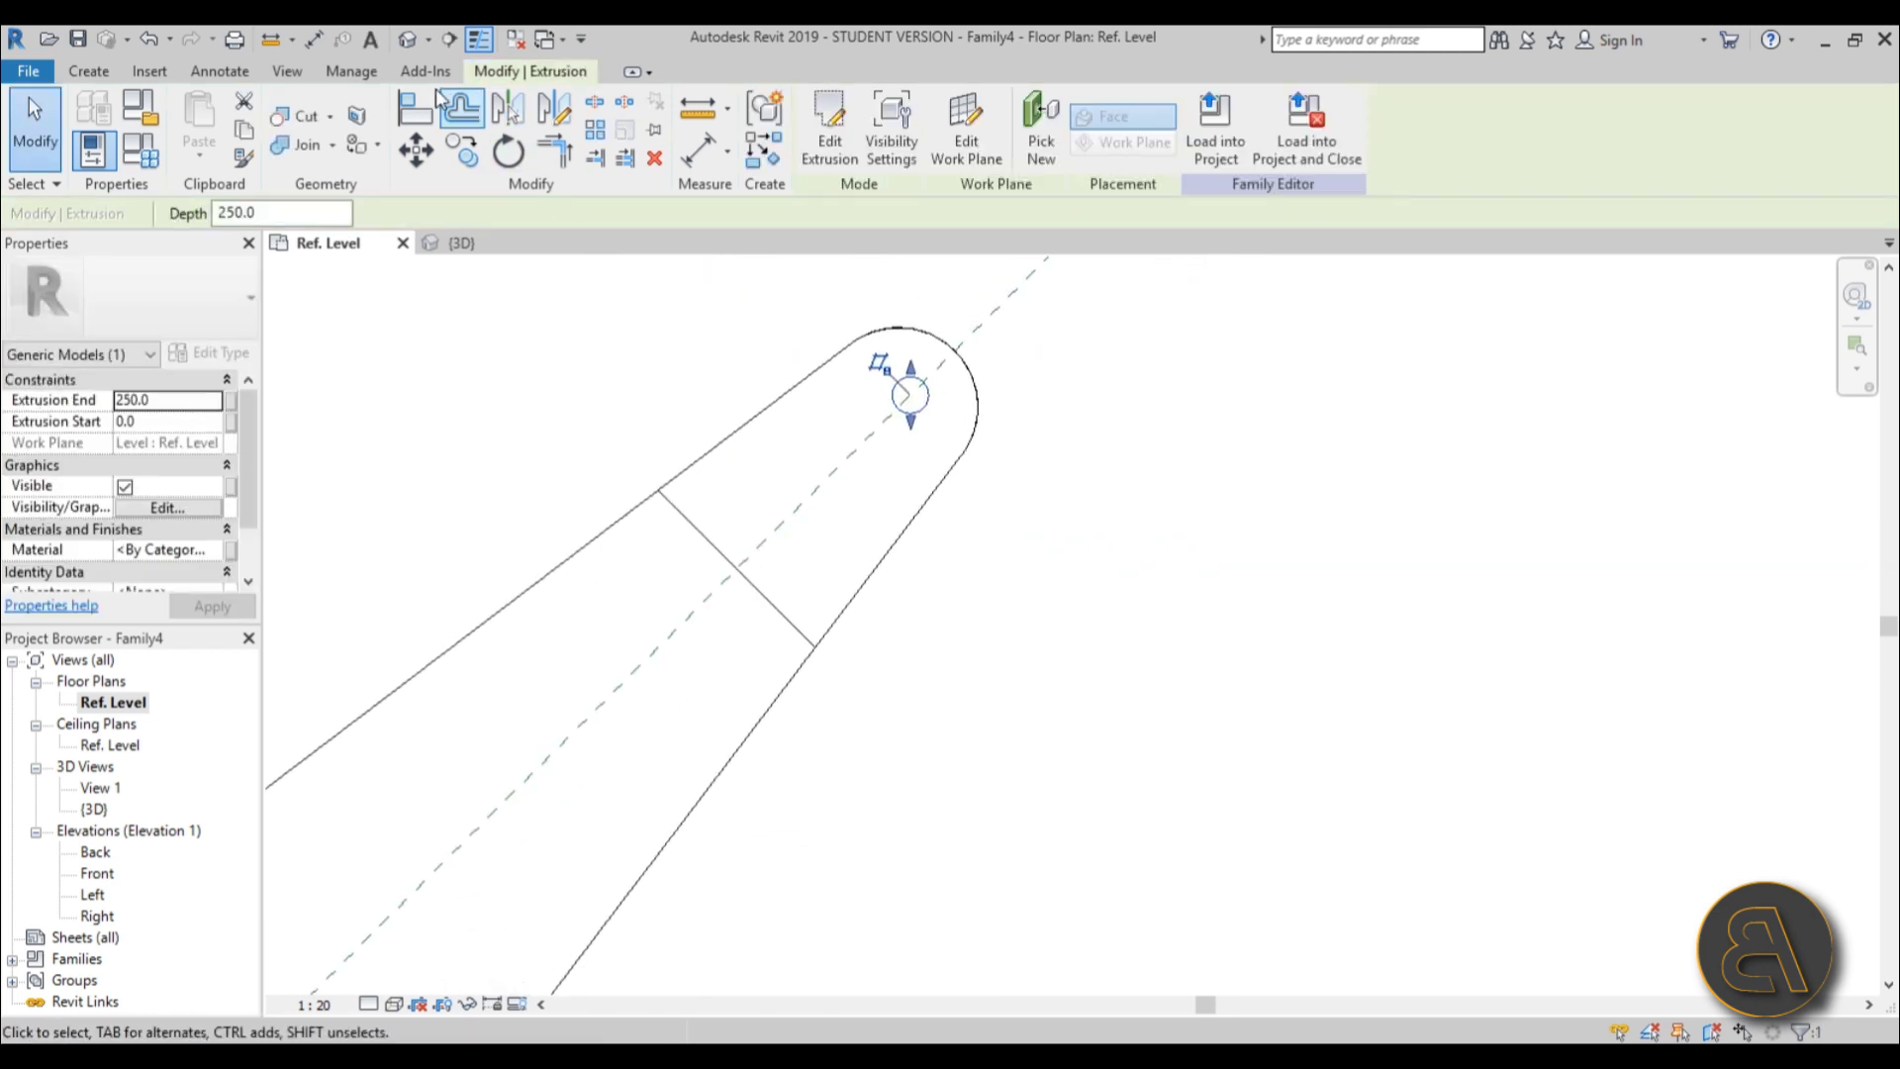
left_click(406, 40)
scroll(1148, 717, "up", 2)
left_click(1174, 750)
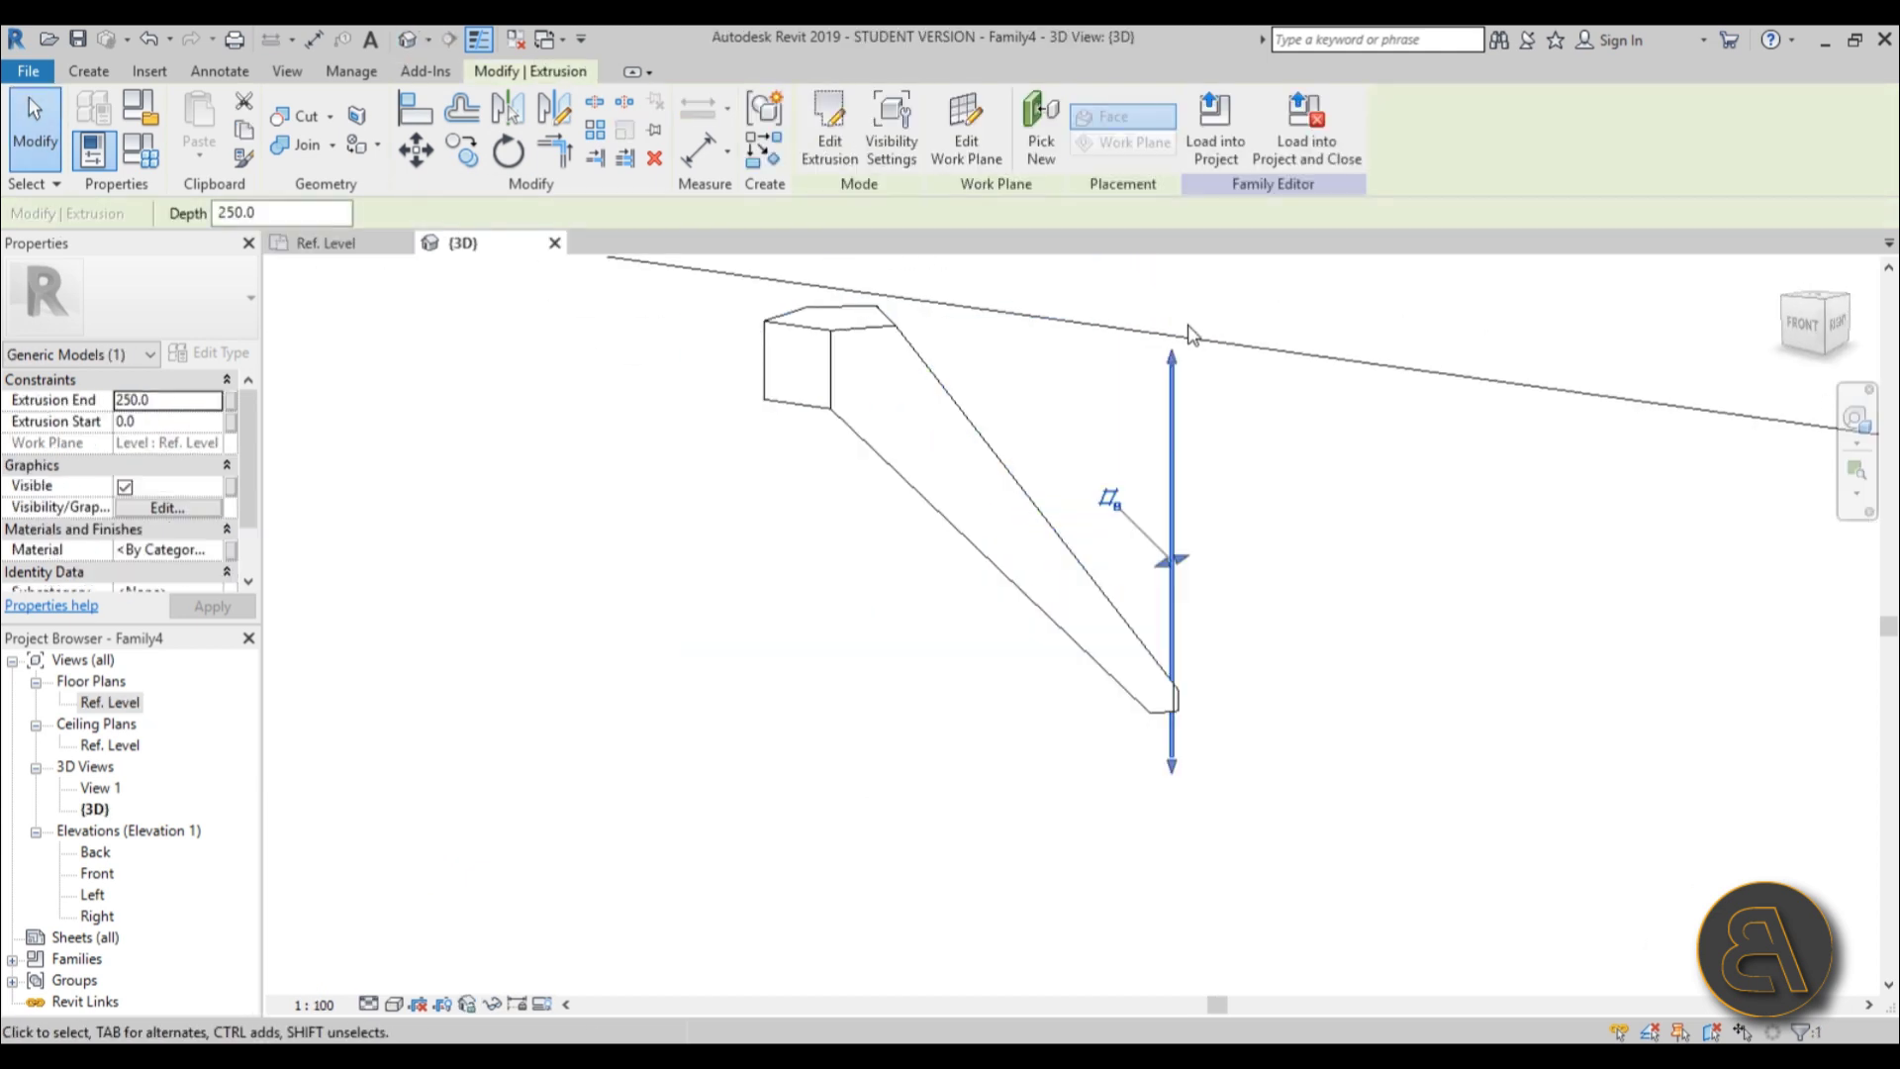
left_click_drag(1168, 718, 1171, 720)
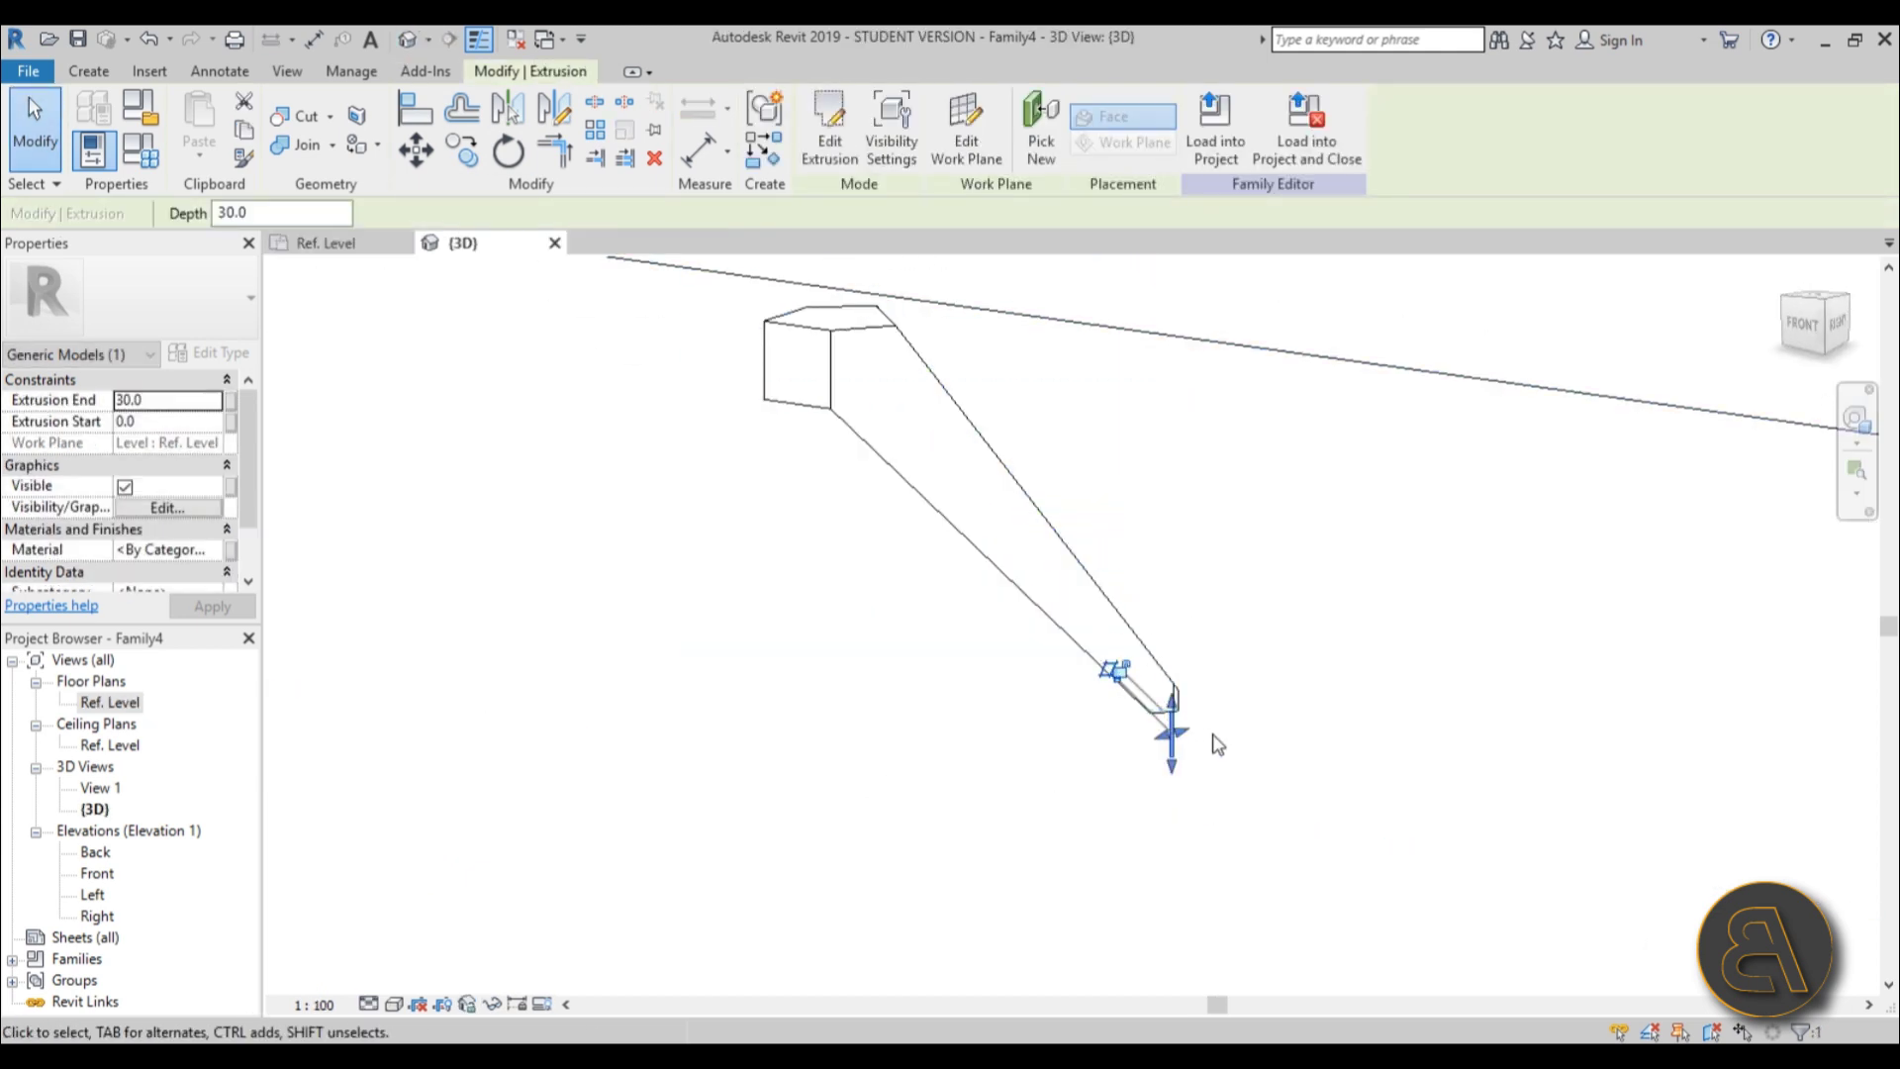
scroll(1213, 746, "down", 2)
mouse_move(1213, 748)
middle_mouse_down("shift")
mouse_move(1225, 701)
mouse_move(1221, 750)
middle_mouse_up("shift")
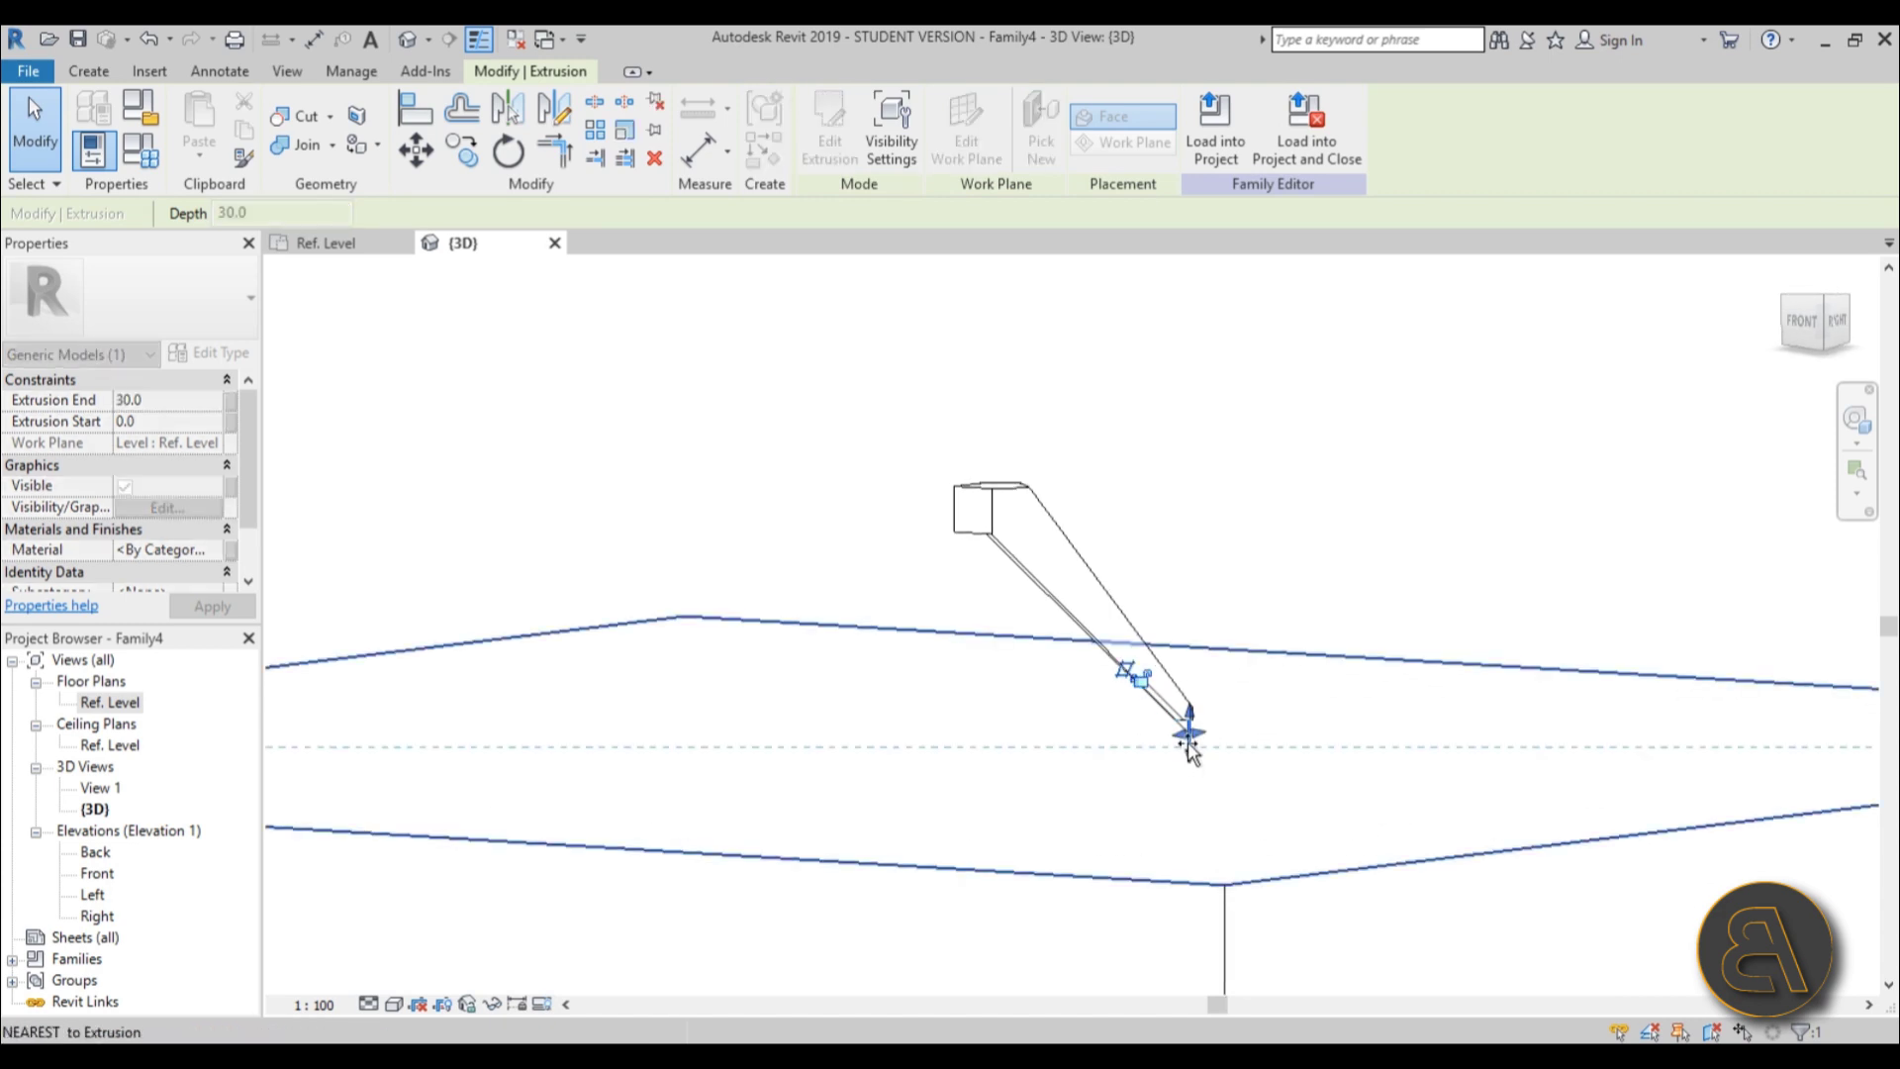
left_click(1111, 785)
mouse_move(1111, 784)
middle_mouse_down("shift")
mouse_move(1217, 674)
mouse_move(1220, 747)
mouse_move(942, 581)
mouse_move(955, 660)
mouse_move(891, 679)
mouse_move(1094, 785)
middle_mouse_up("shift")
scroll(1219, 746, "up", 2)
left_click(1150, 742)
Create another extrusion in the Ref. Level plan from a circle of about 15.5 mm radius centred on the pin.
double_click(126, 703)
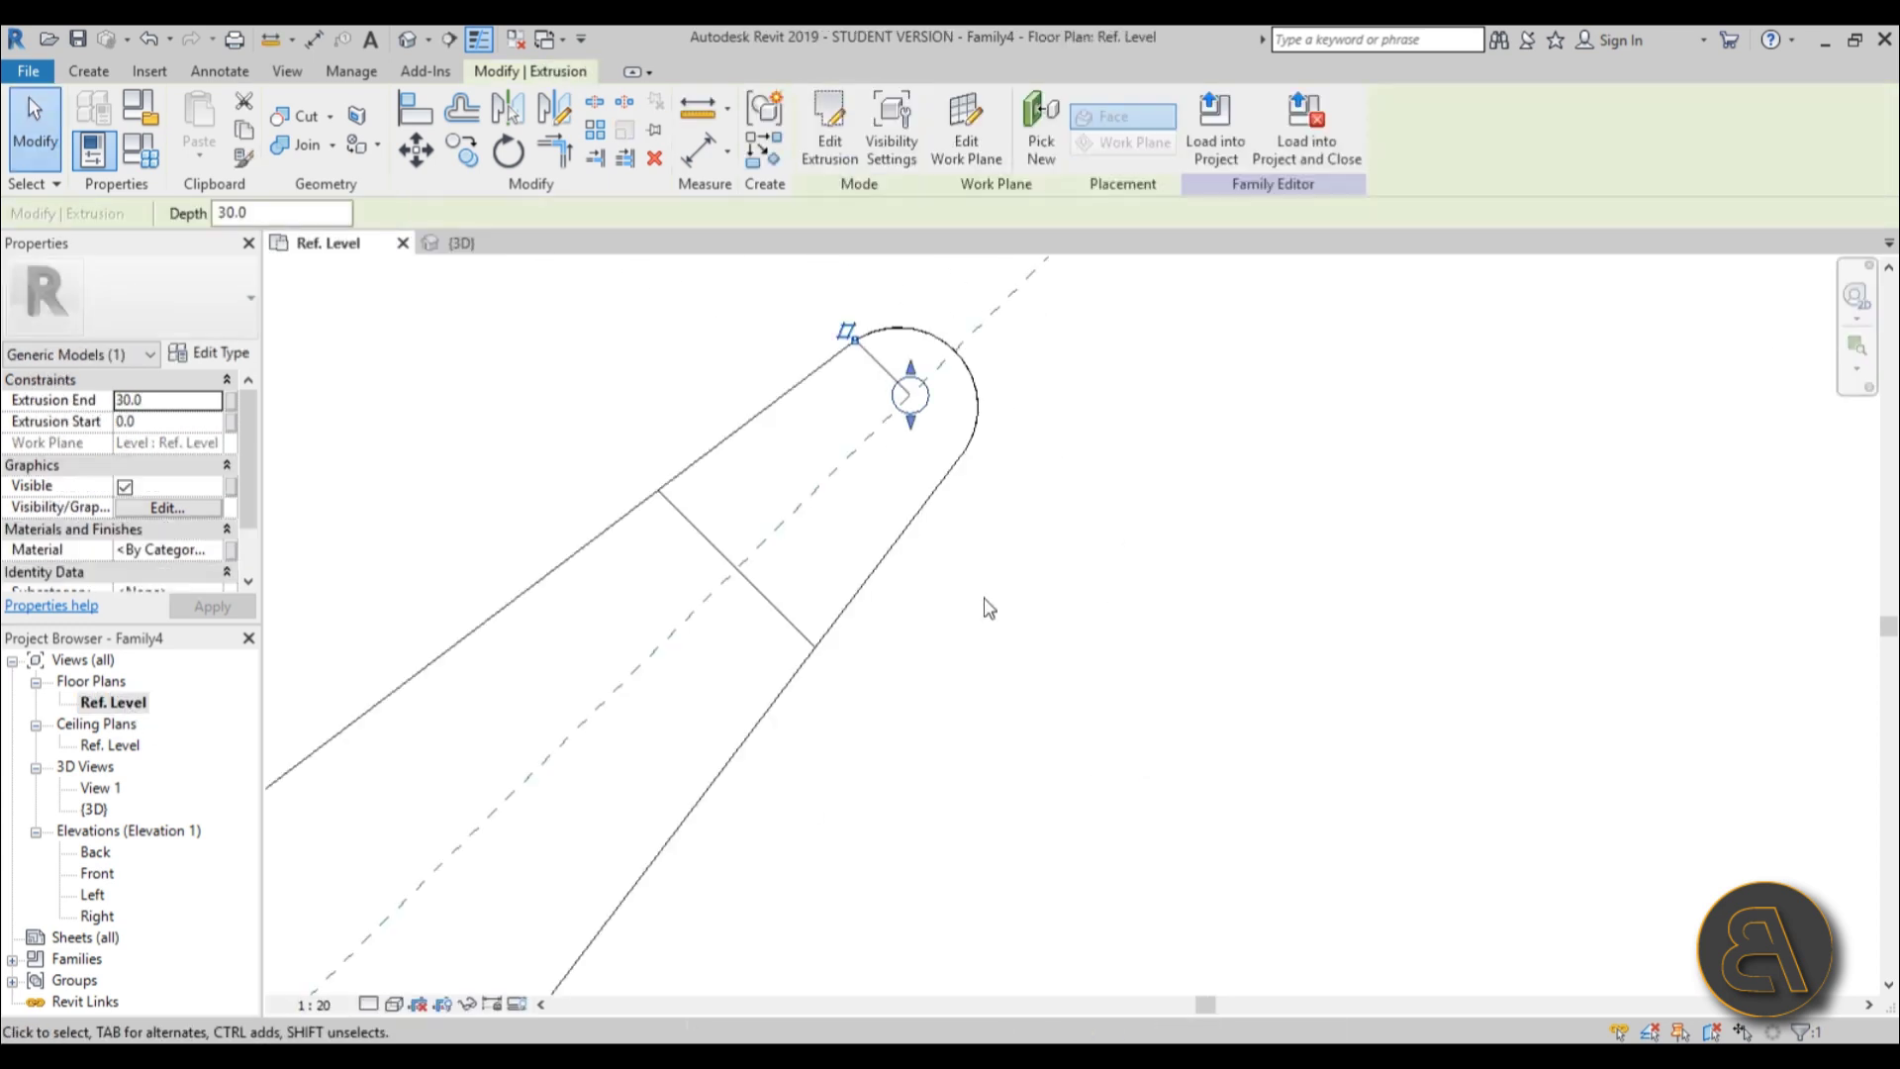
left_click(89, 71)
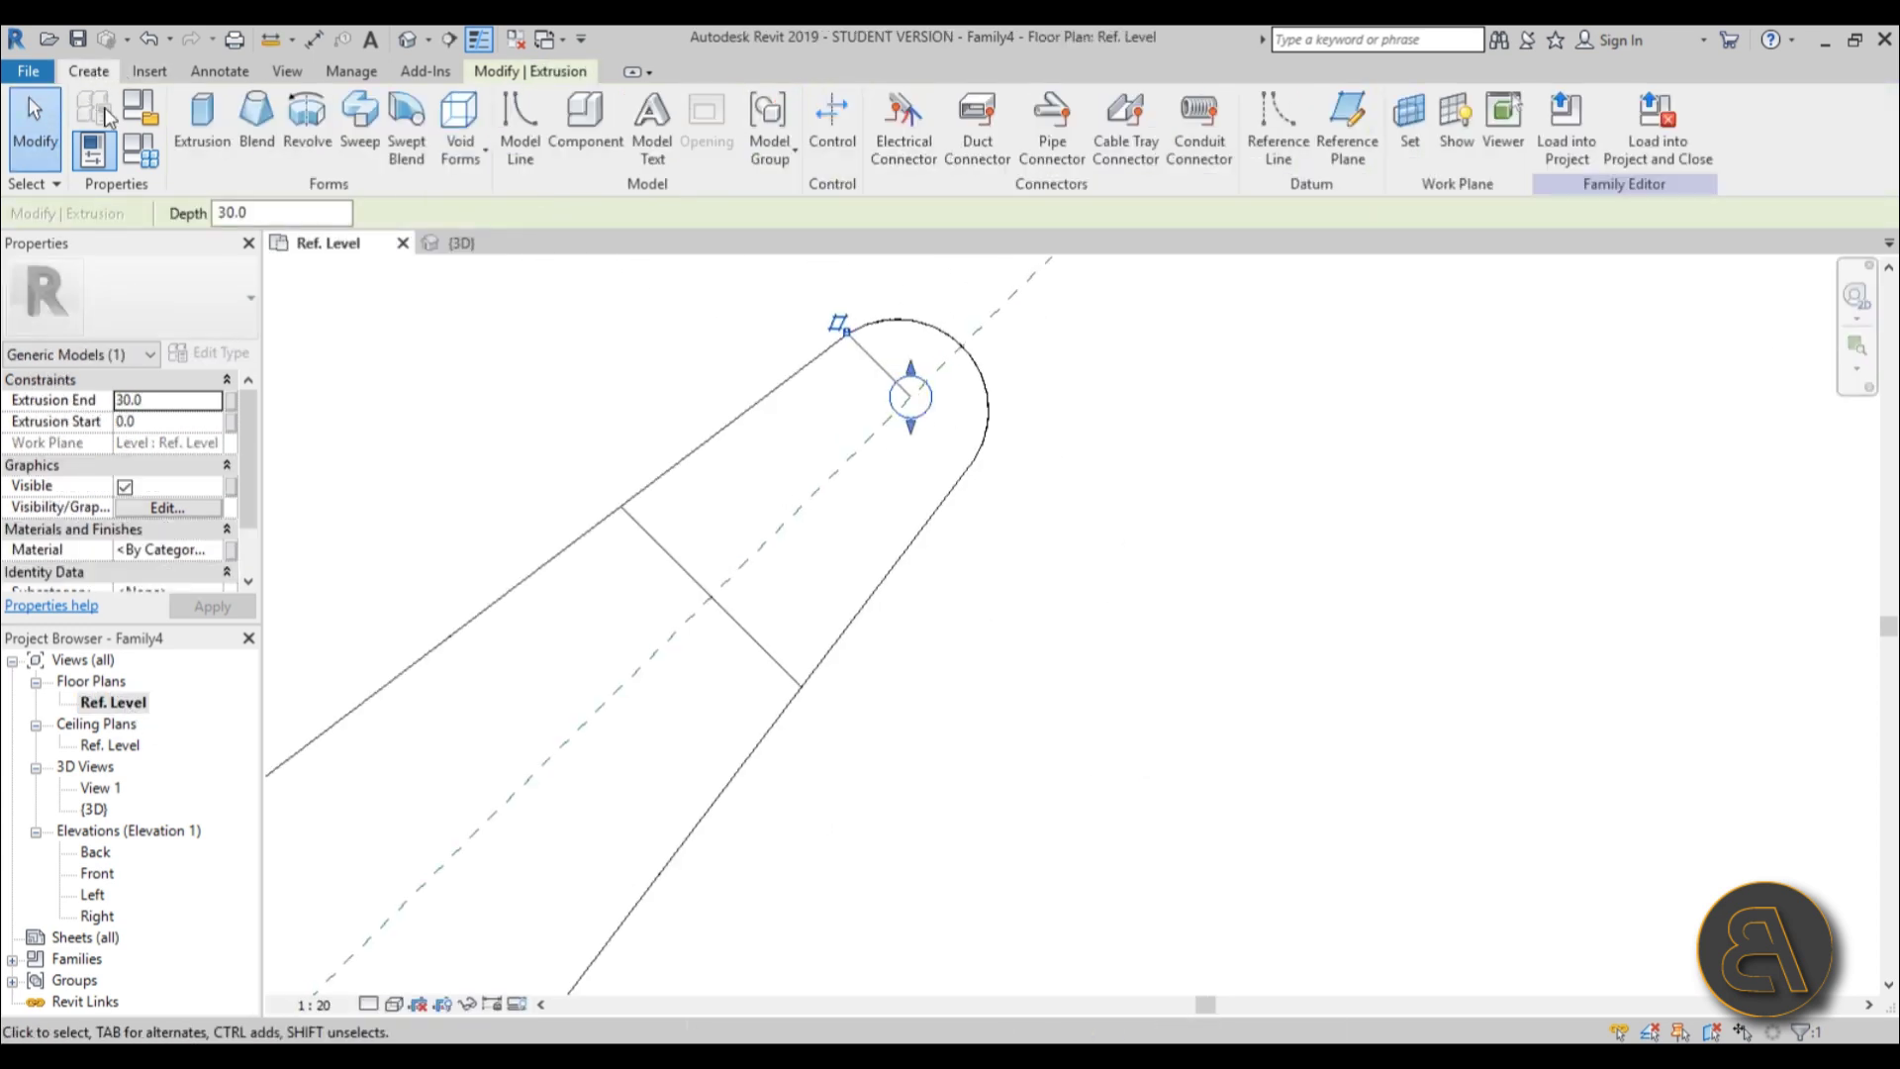
left_click(202, 119)
left_click(970, 104)
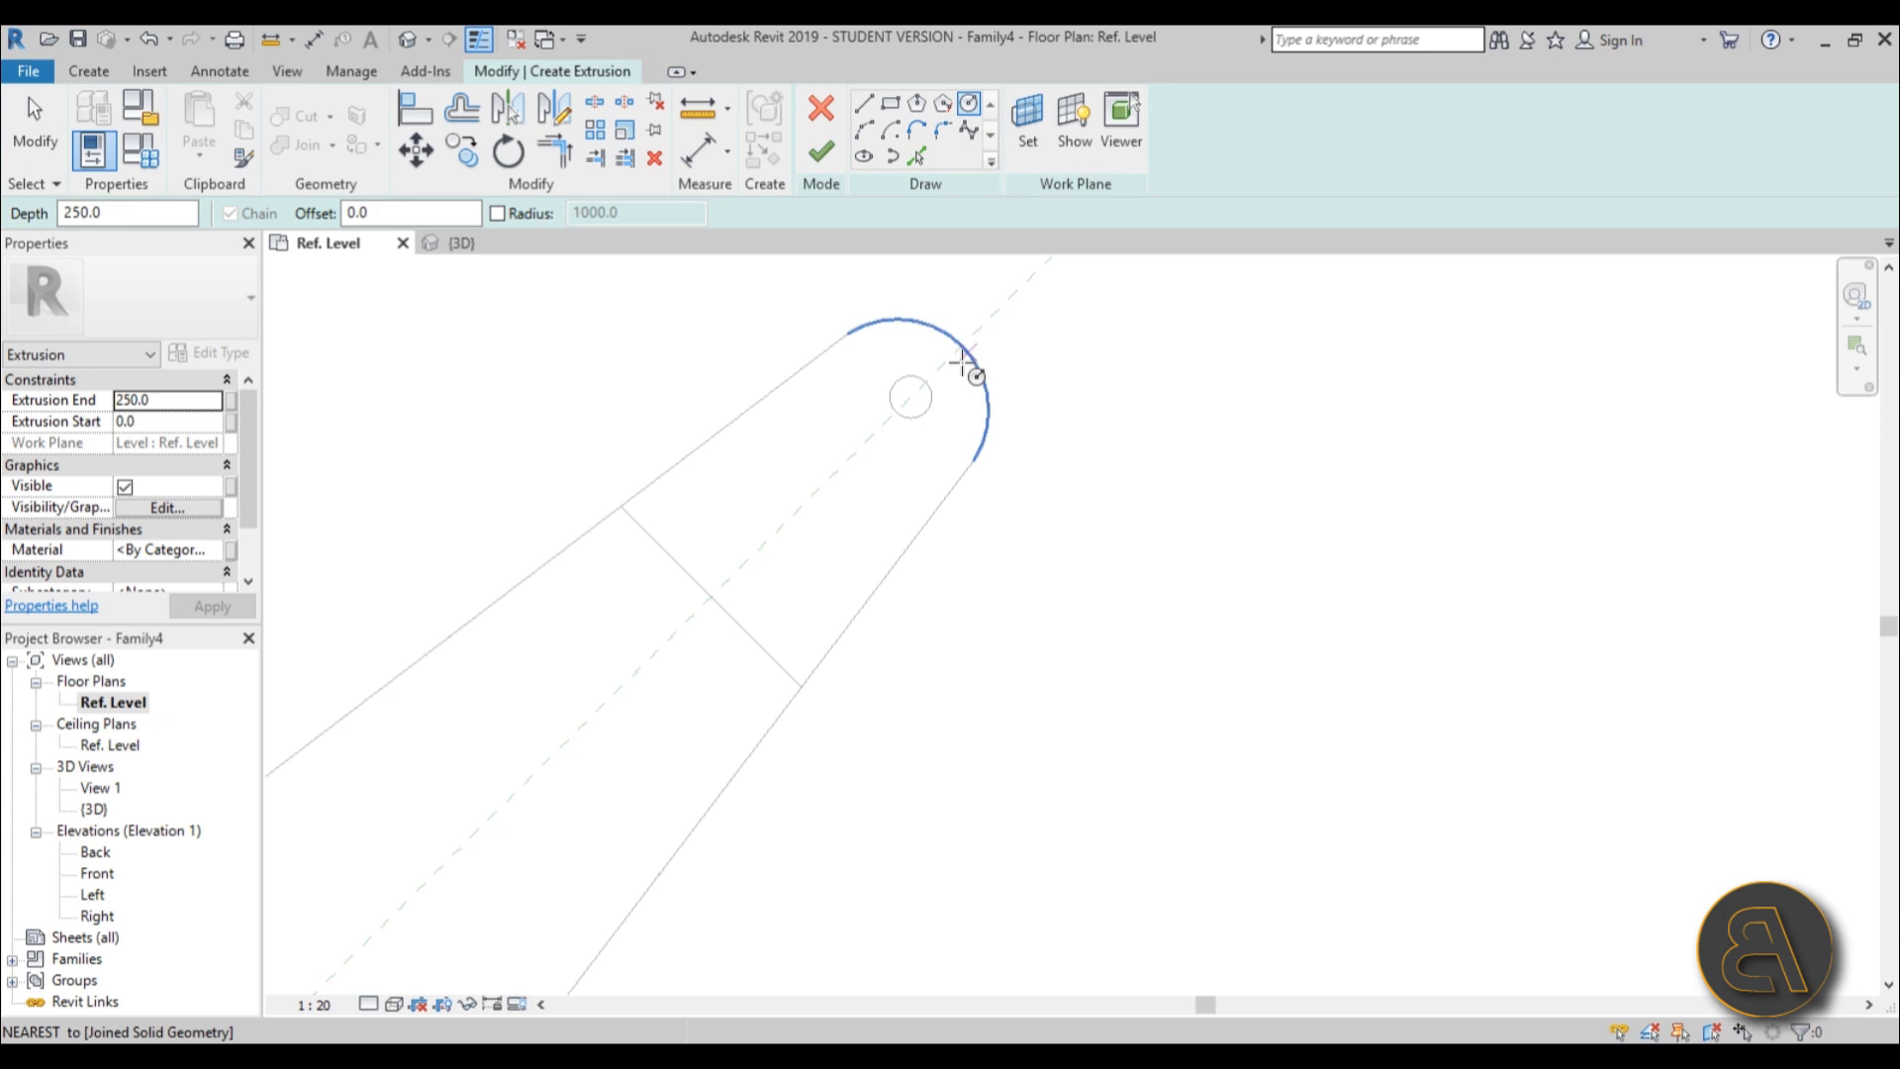
left_click(910, 398)
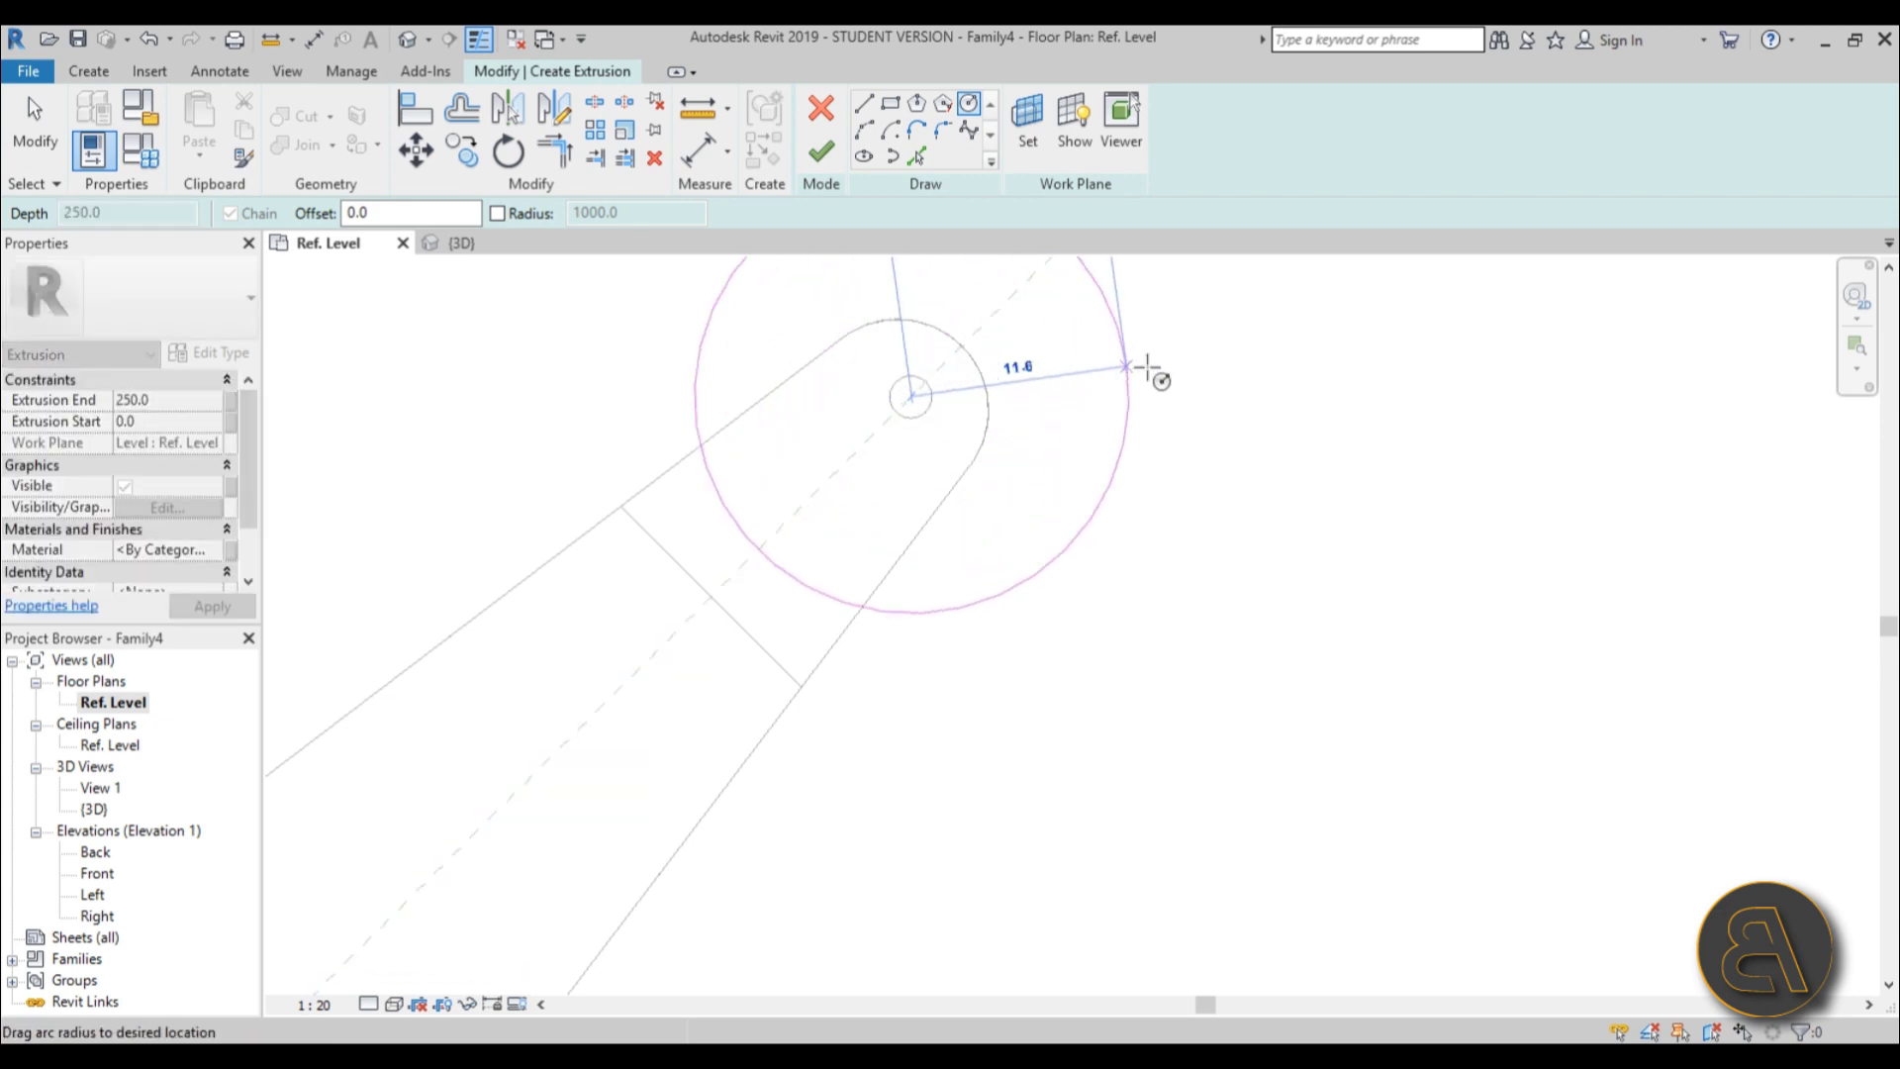
left_click(1201, 365)
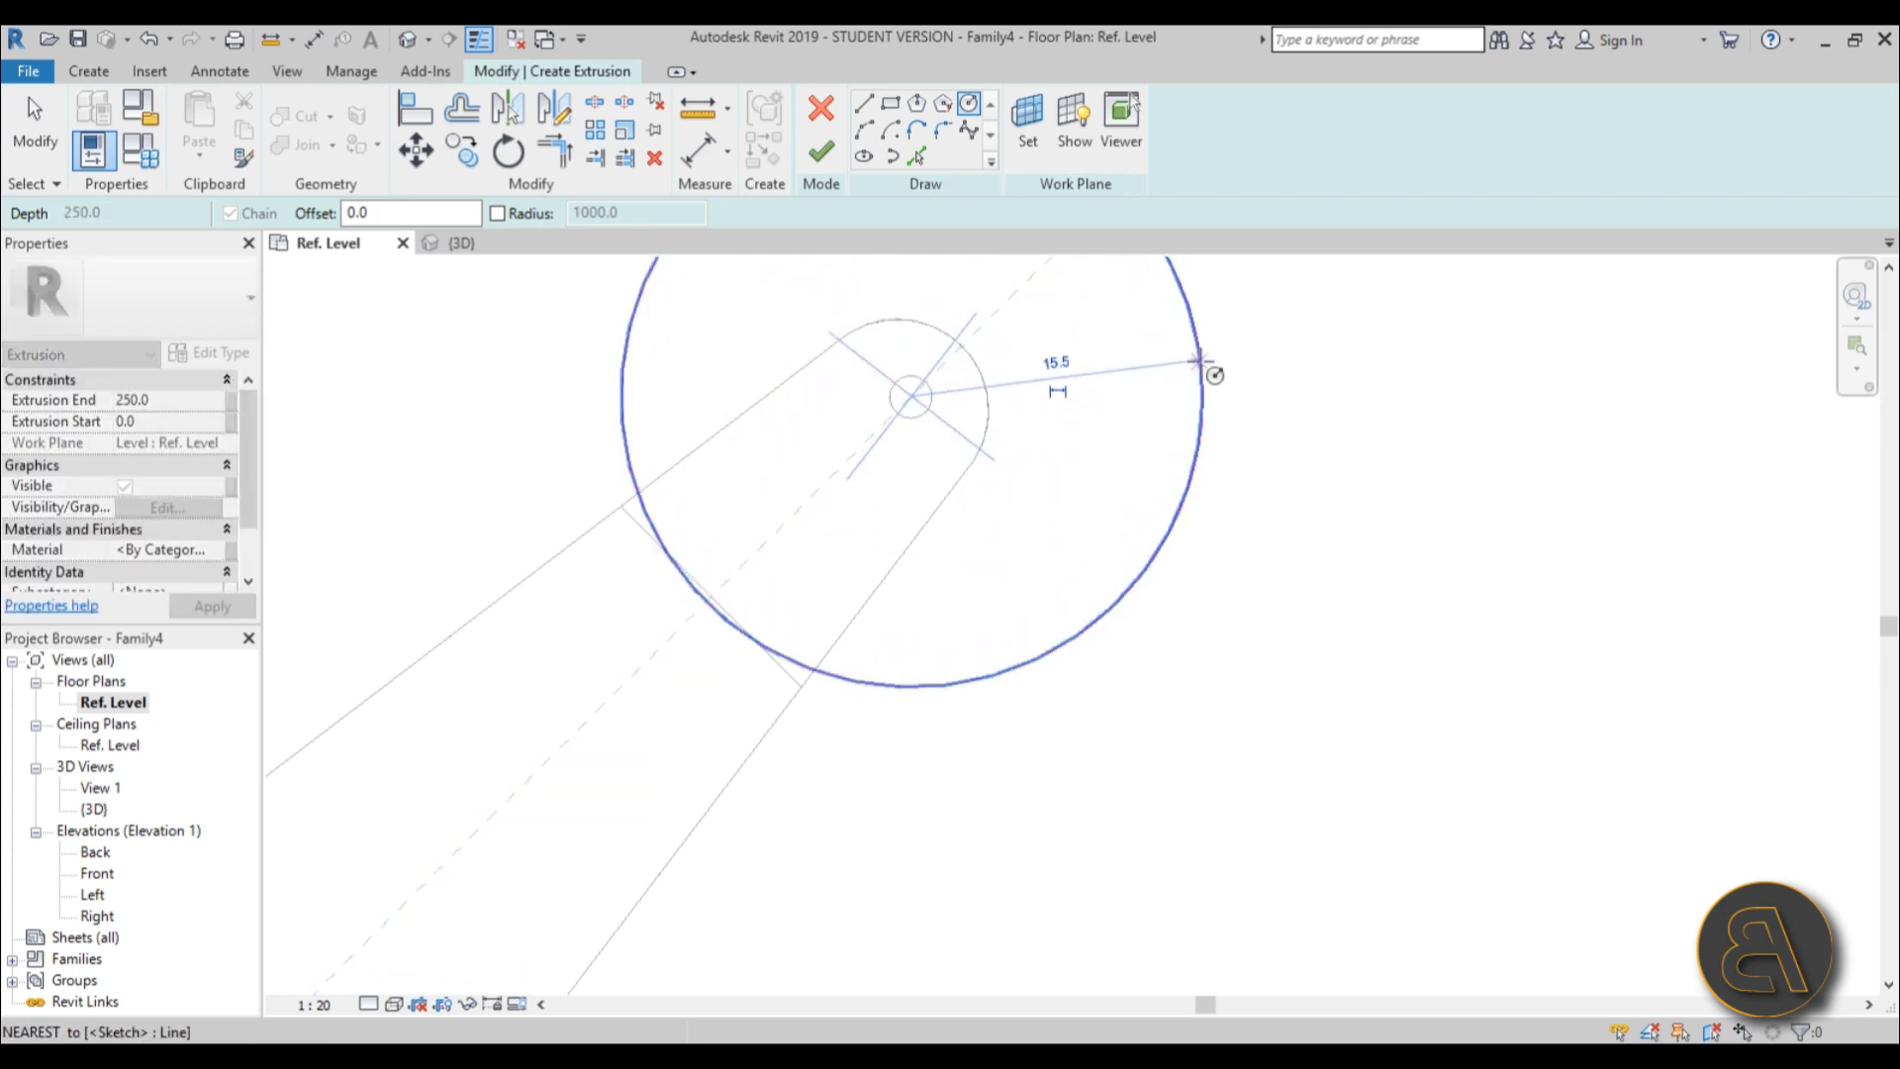
left_click(821, 151)
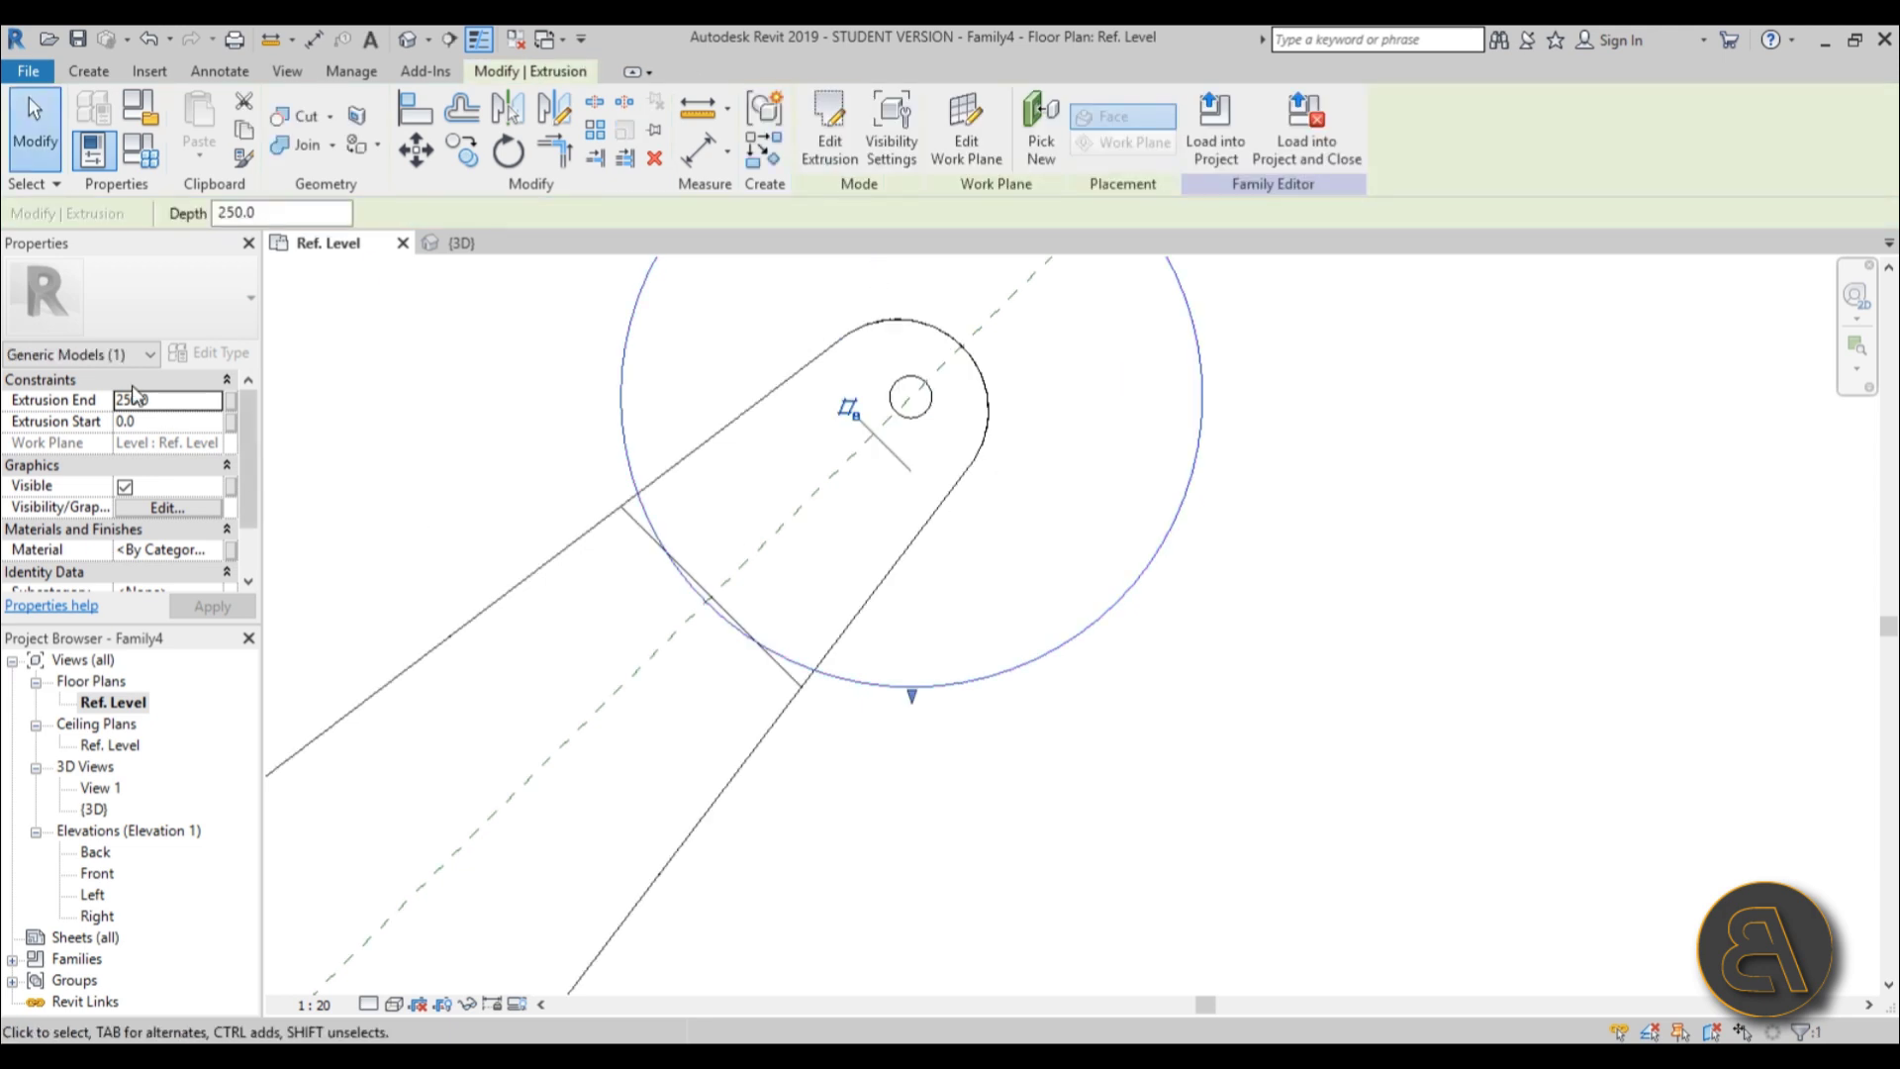
Set the large circular extrusion's end to 3 mm in the 3D view to form a thin disc below the arm.
left_click(405, 41)
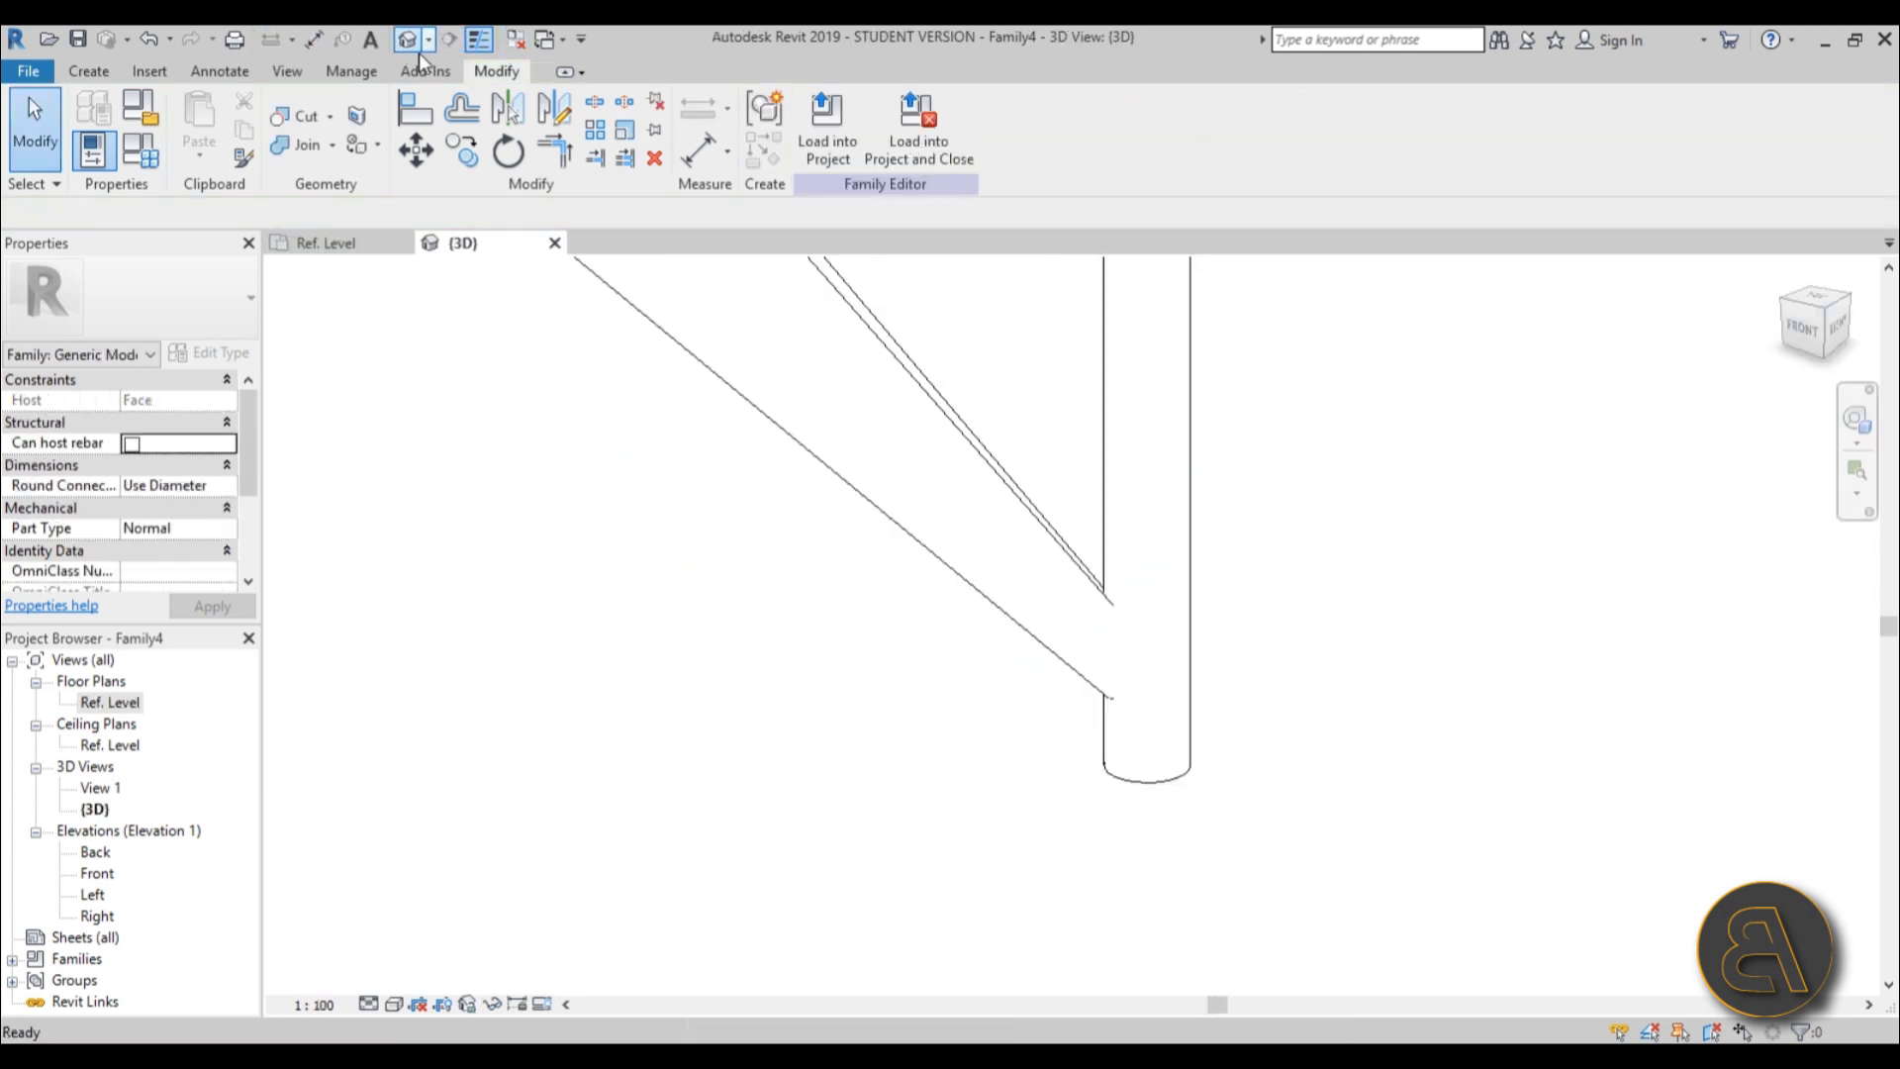
left_click(1105, 734)
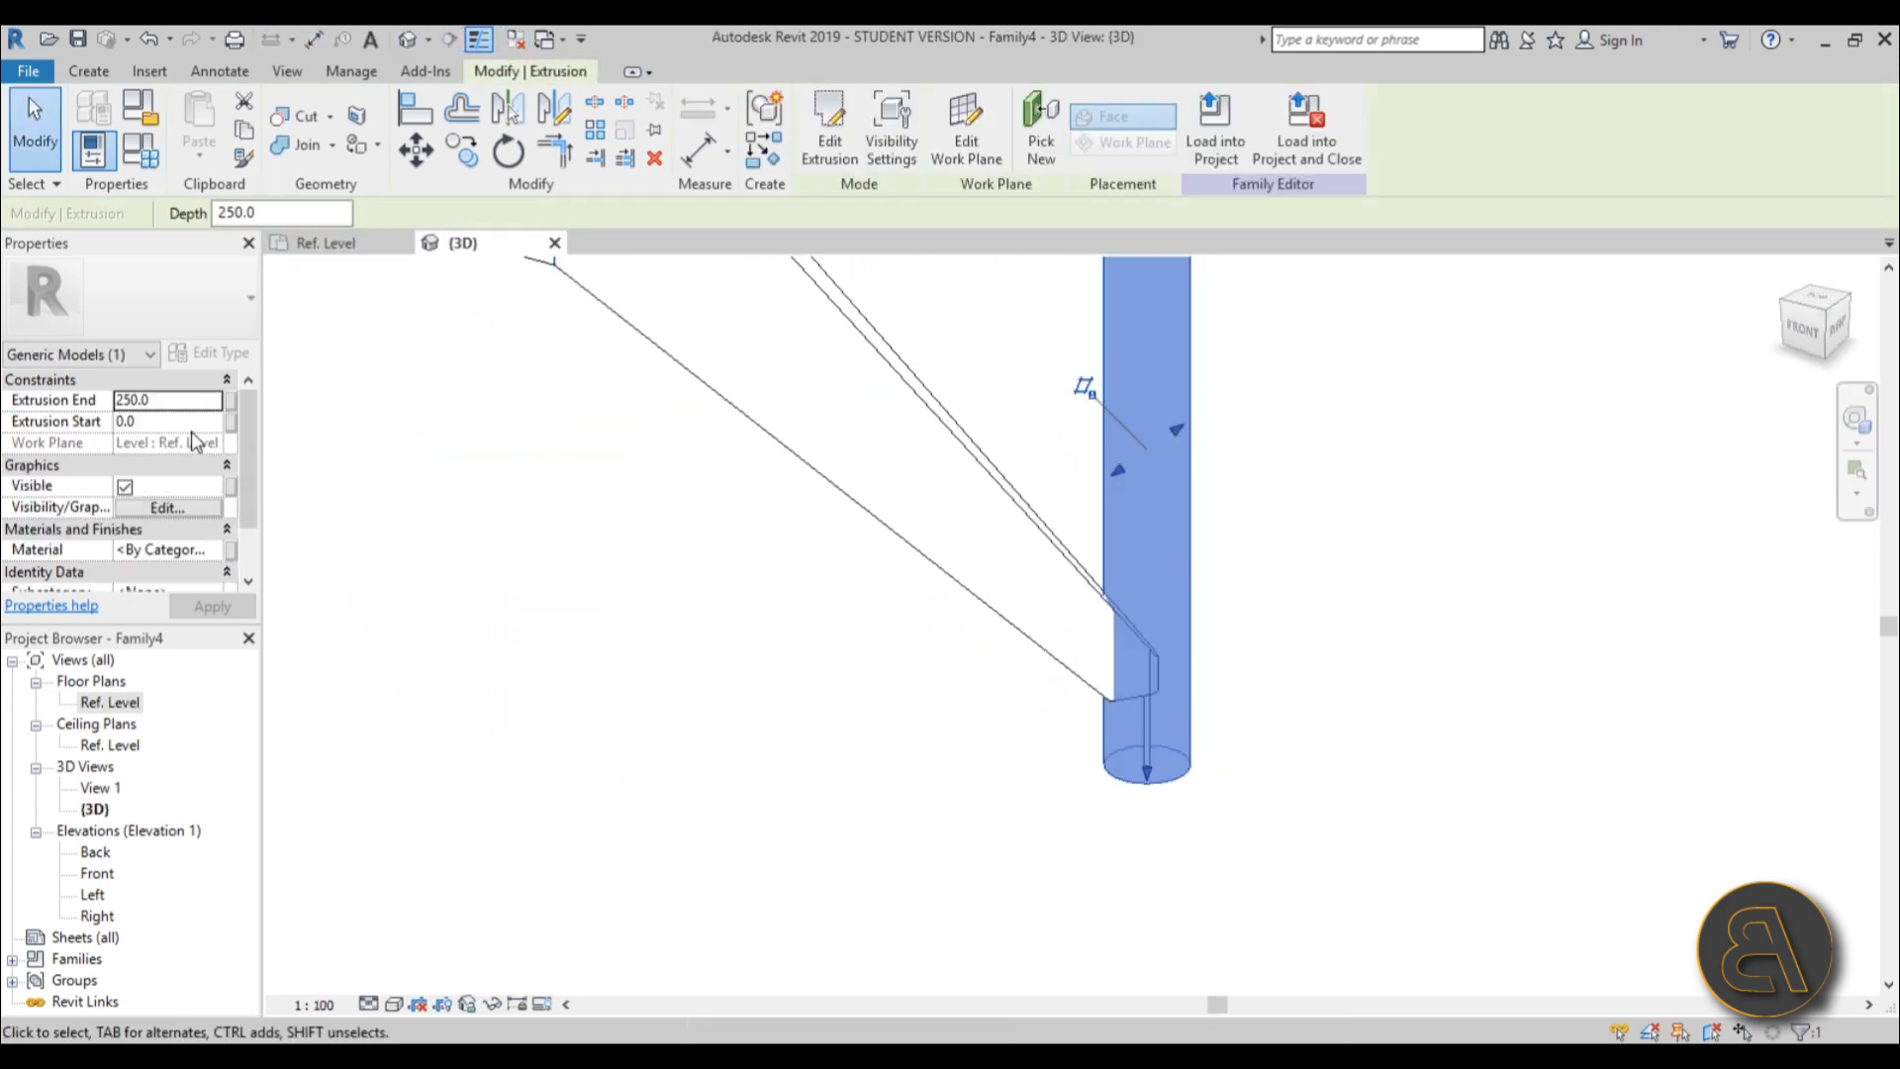
left_click(166, 397)
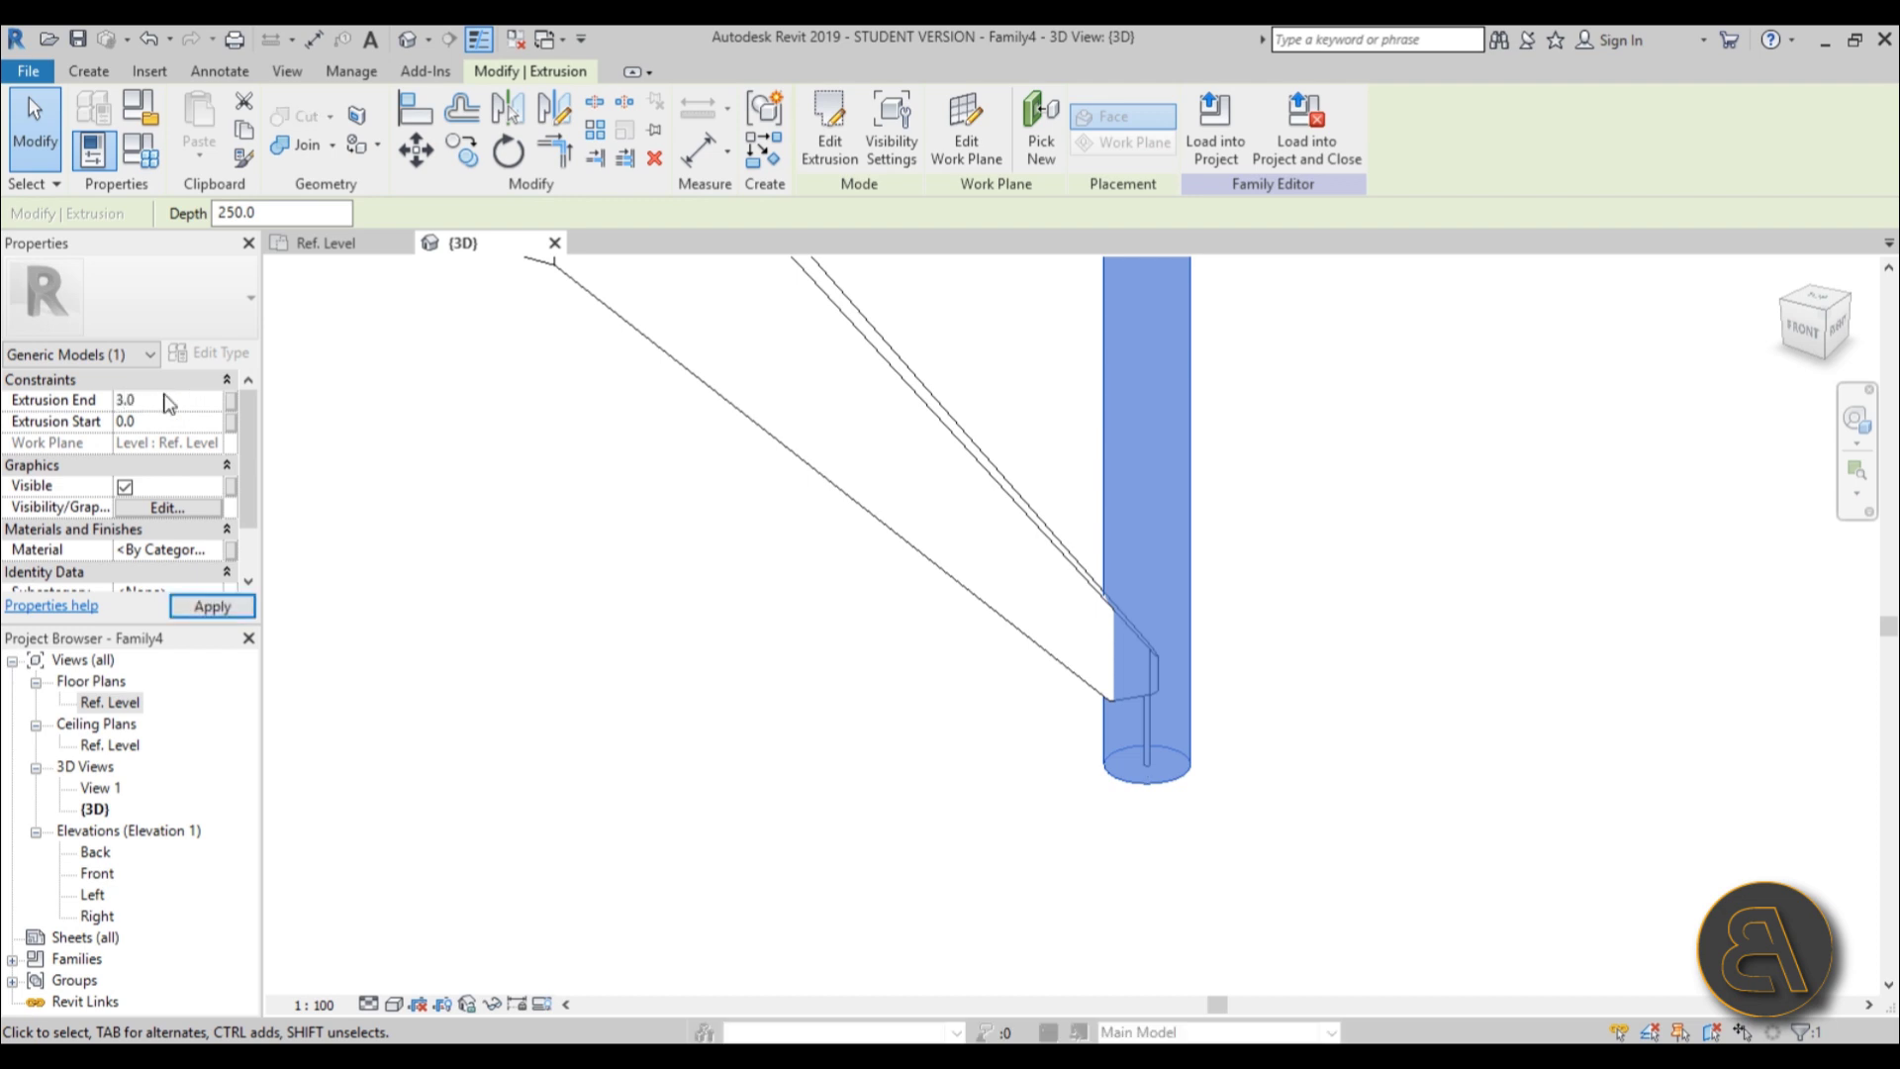
left_click(1447, 847)
scroll(1151, 721, "up", 3)
Edit the pin extrusion's sketch, set its circle radius to 2 mm and finish the edit.
left_click(1150, 722)
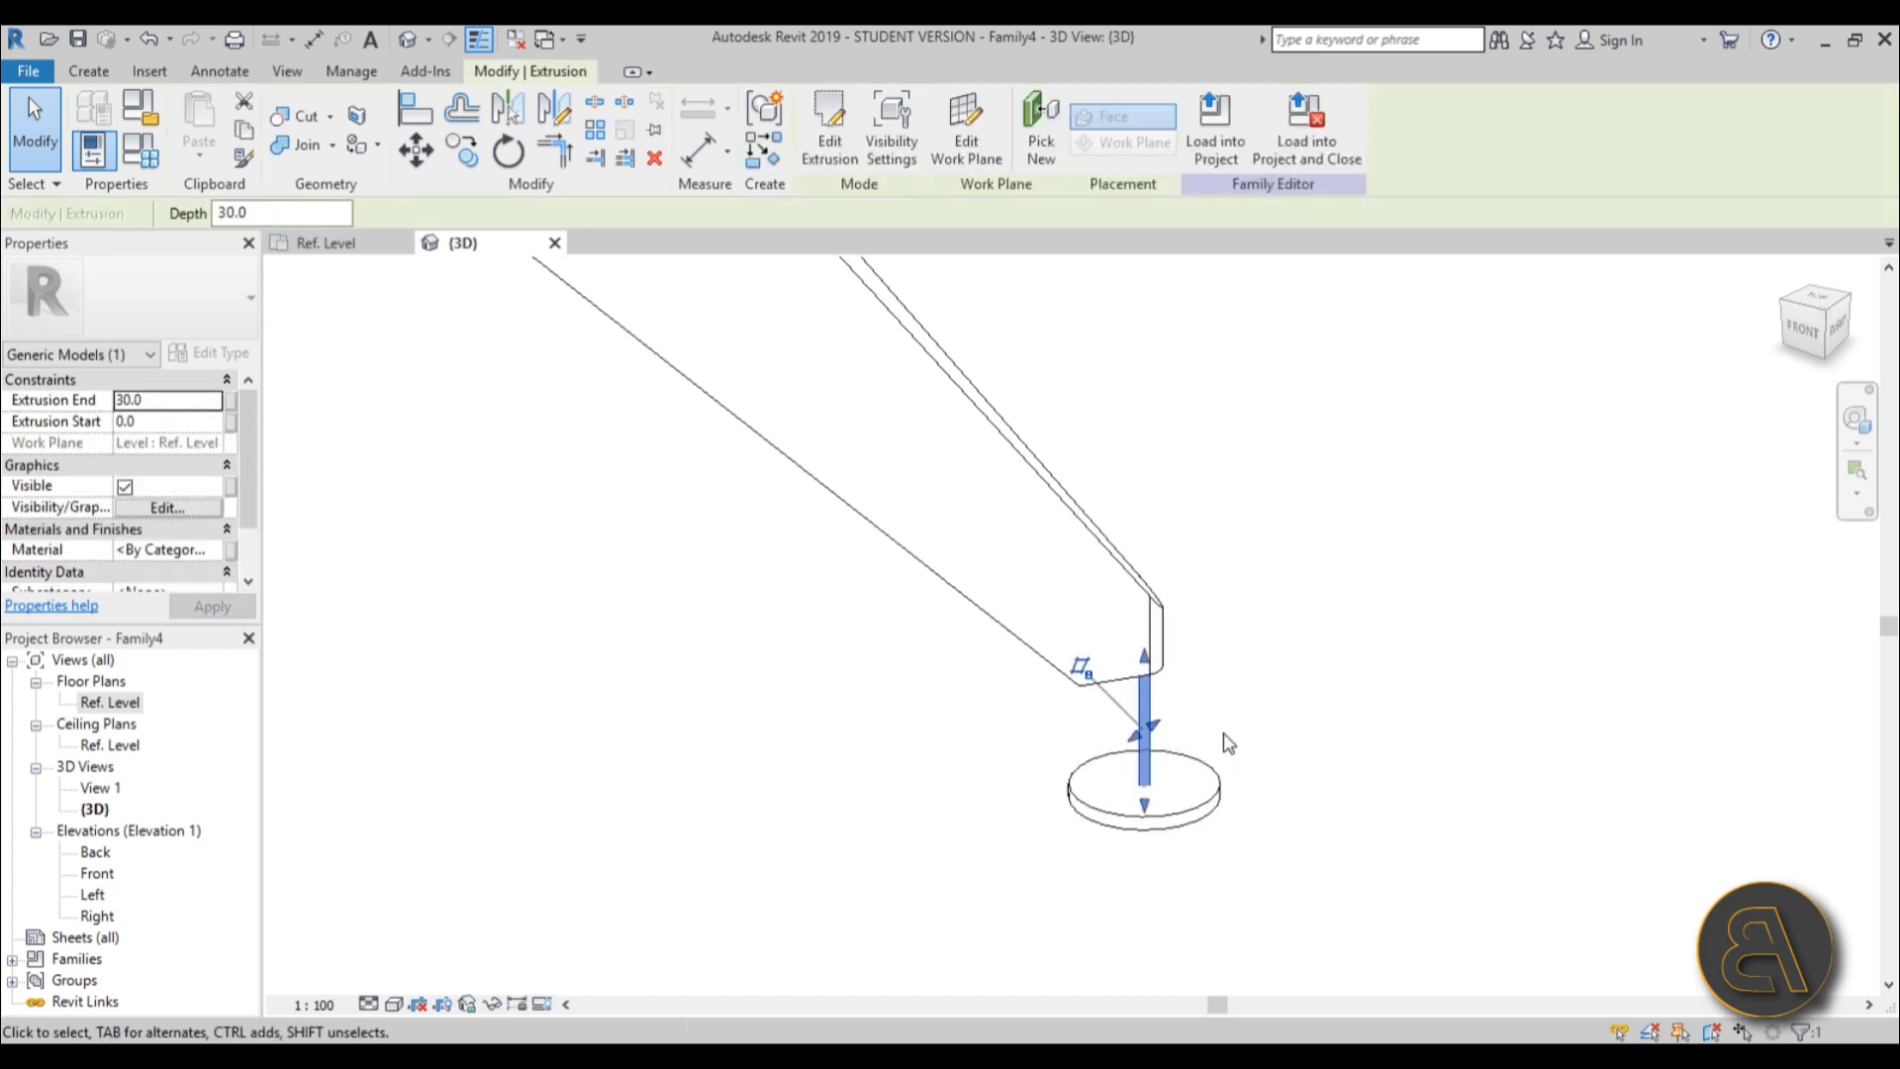
left_click(836, 147)
scroll(1149, 798, "up", 3)
left_click(1147, 795)
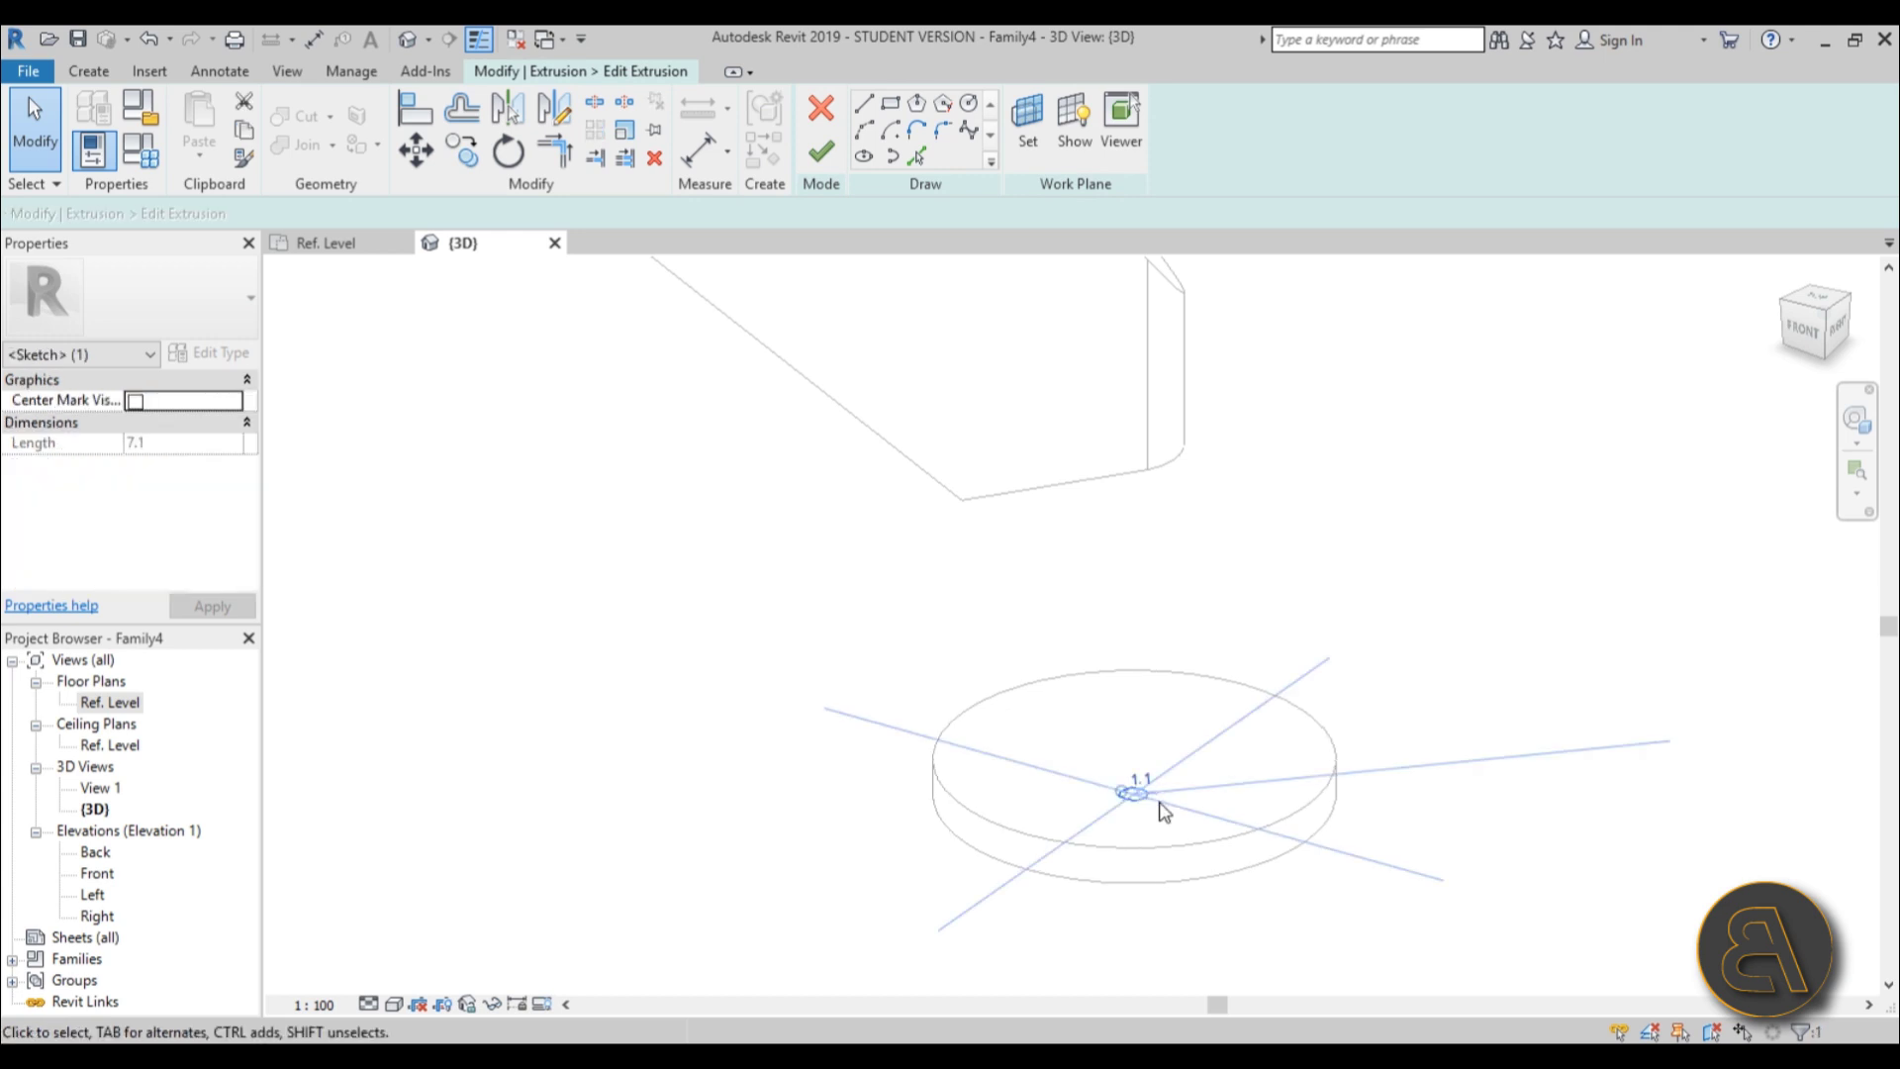
scroll(1158, 800, "up", 3)
left_click(1124, 774)
type("2")
key("Return")
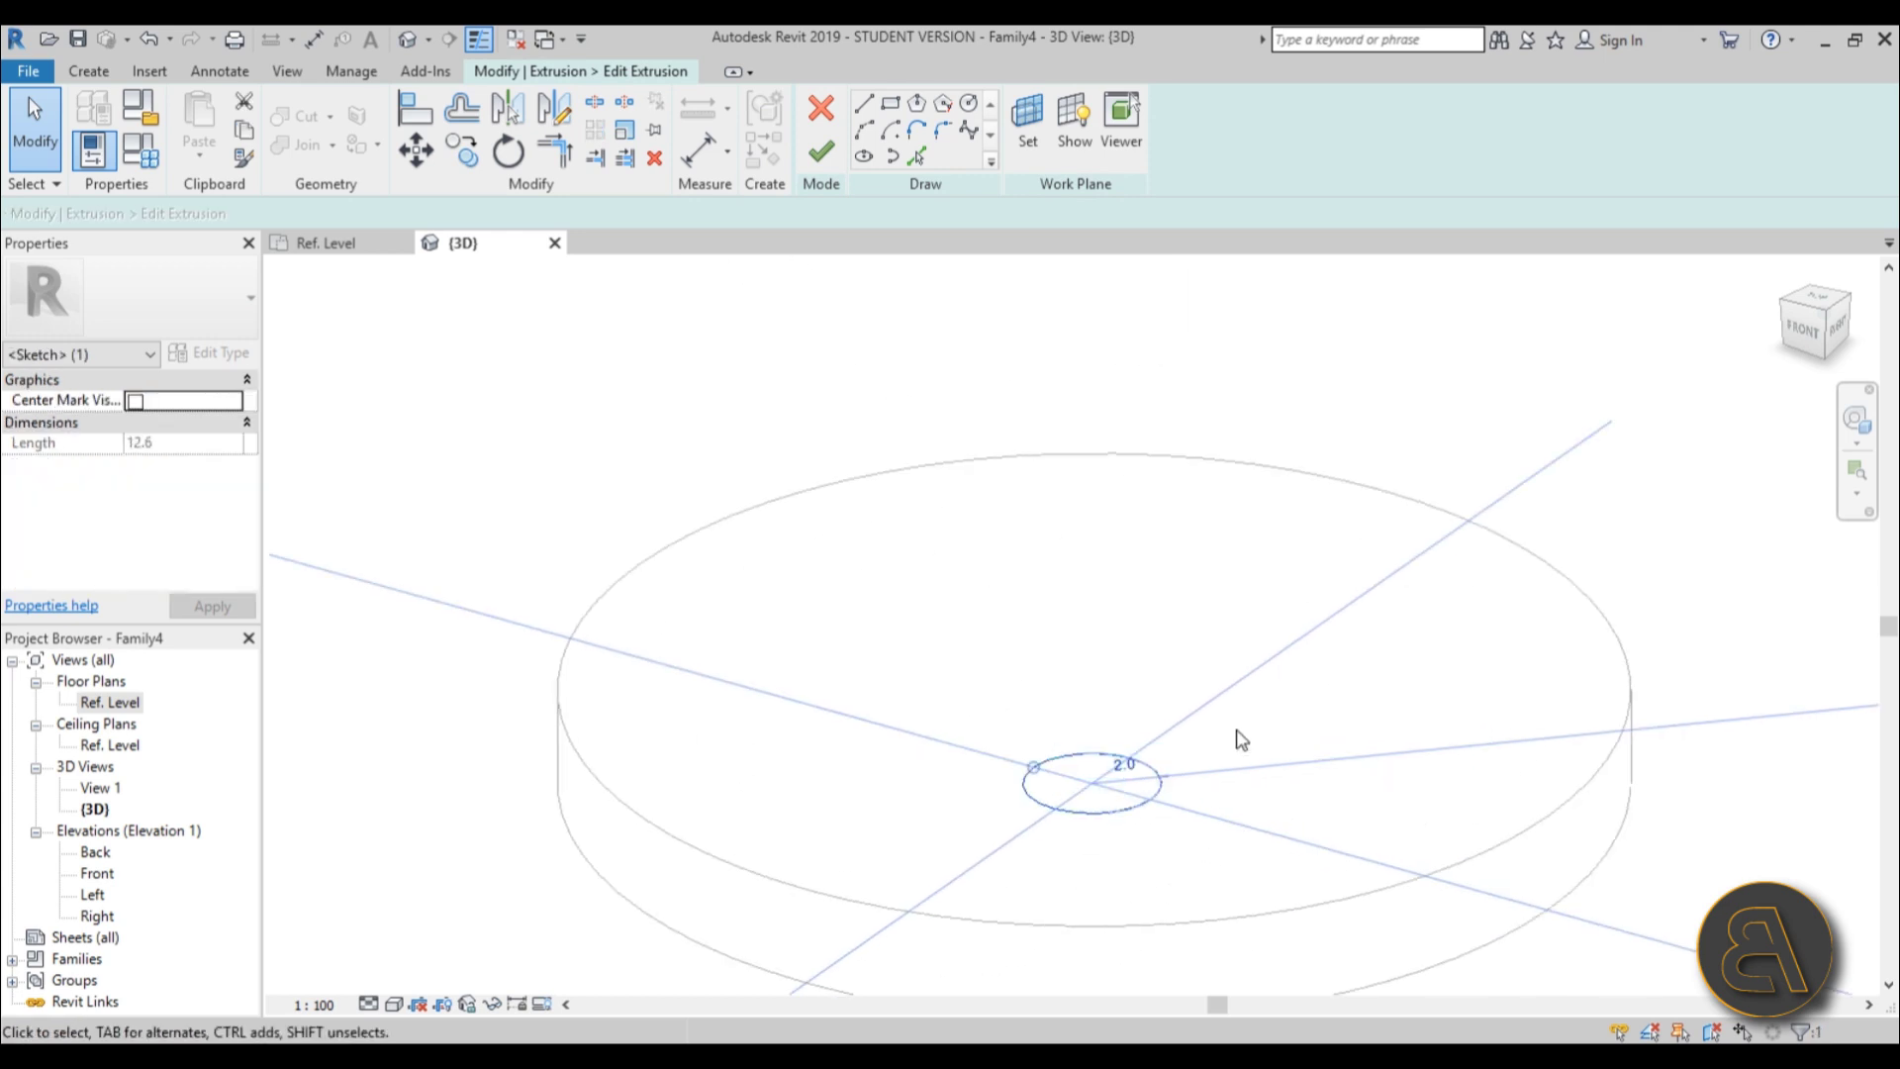
left_click(827, 166)
Join the arm, pin and disc into one solid geometry.
mouse_move(1251, 699)
middle_mouse_down("shift")
mouse_move(1310, 687)
mouse_move(1340, 721)
mouse_move(1563, 516)
mouse_move(1260, 776)
mouse_move(1493, 776)
mouse_move(1178, 716)
mouse_move(1286, 864)
mouse_move(1387, 792)
middle_mouse_up("shift")
left_click(299, 144)
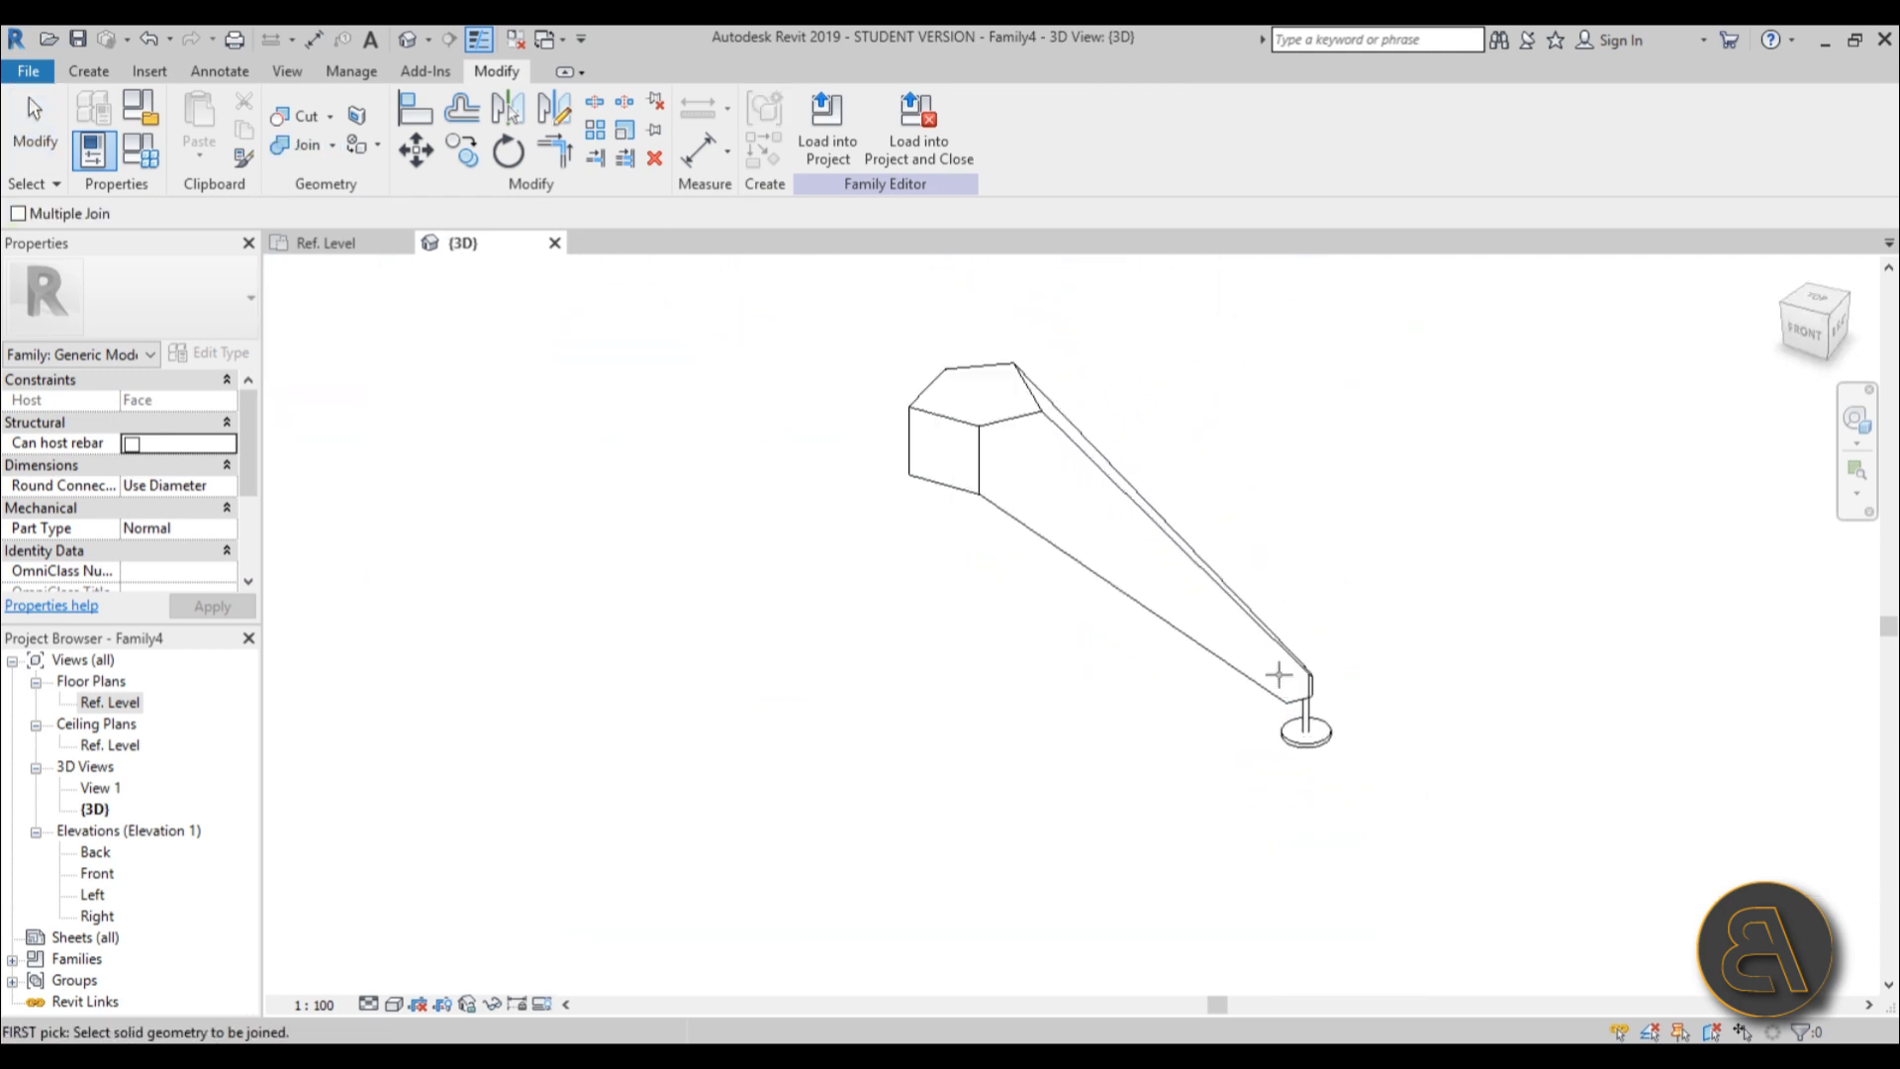
left_click(1270, 672)
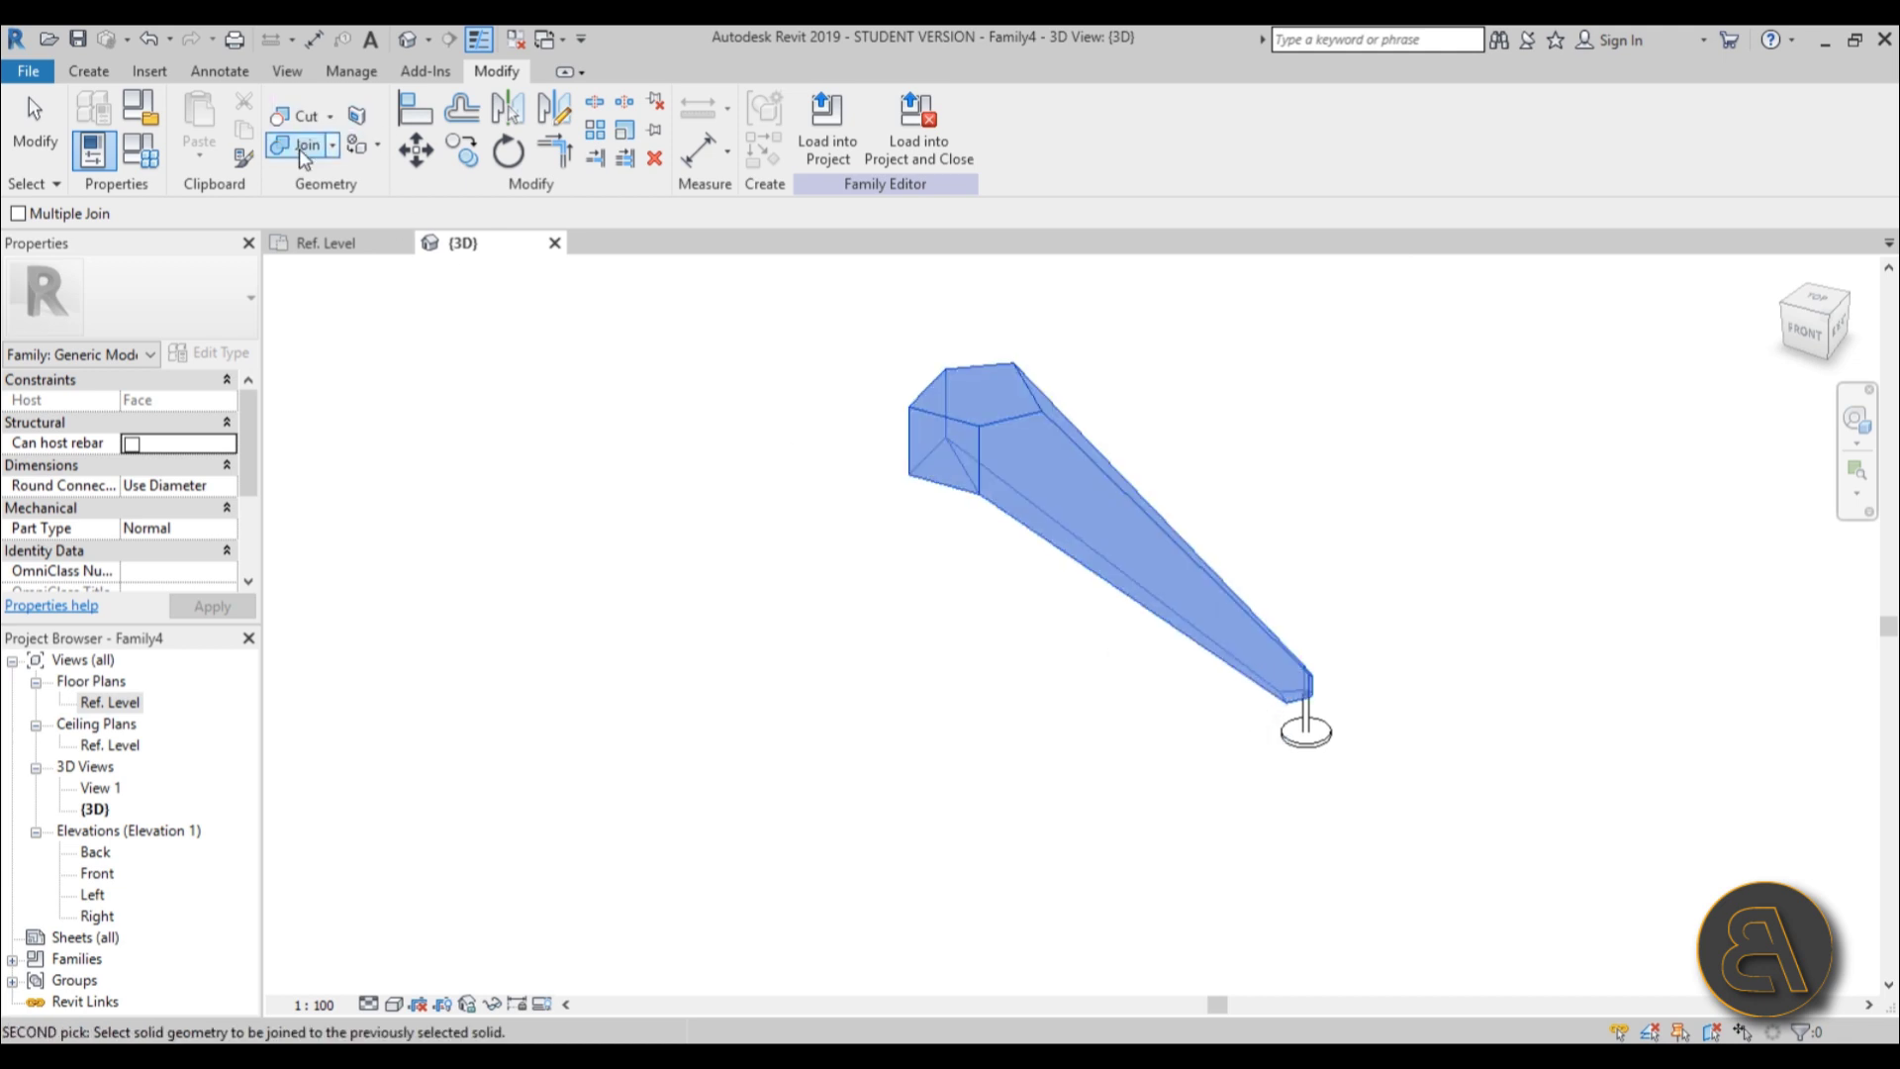
left_click(1311, 730)
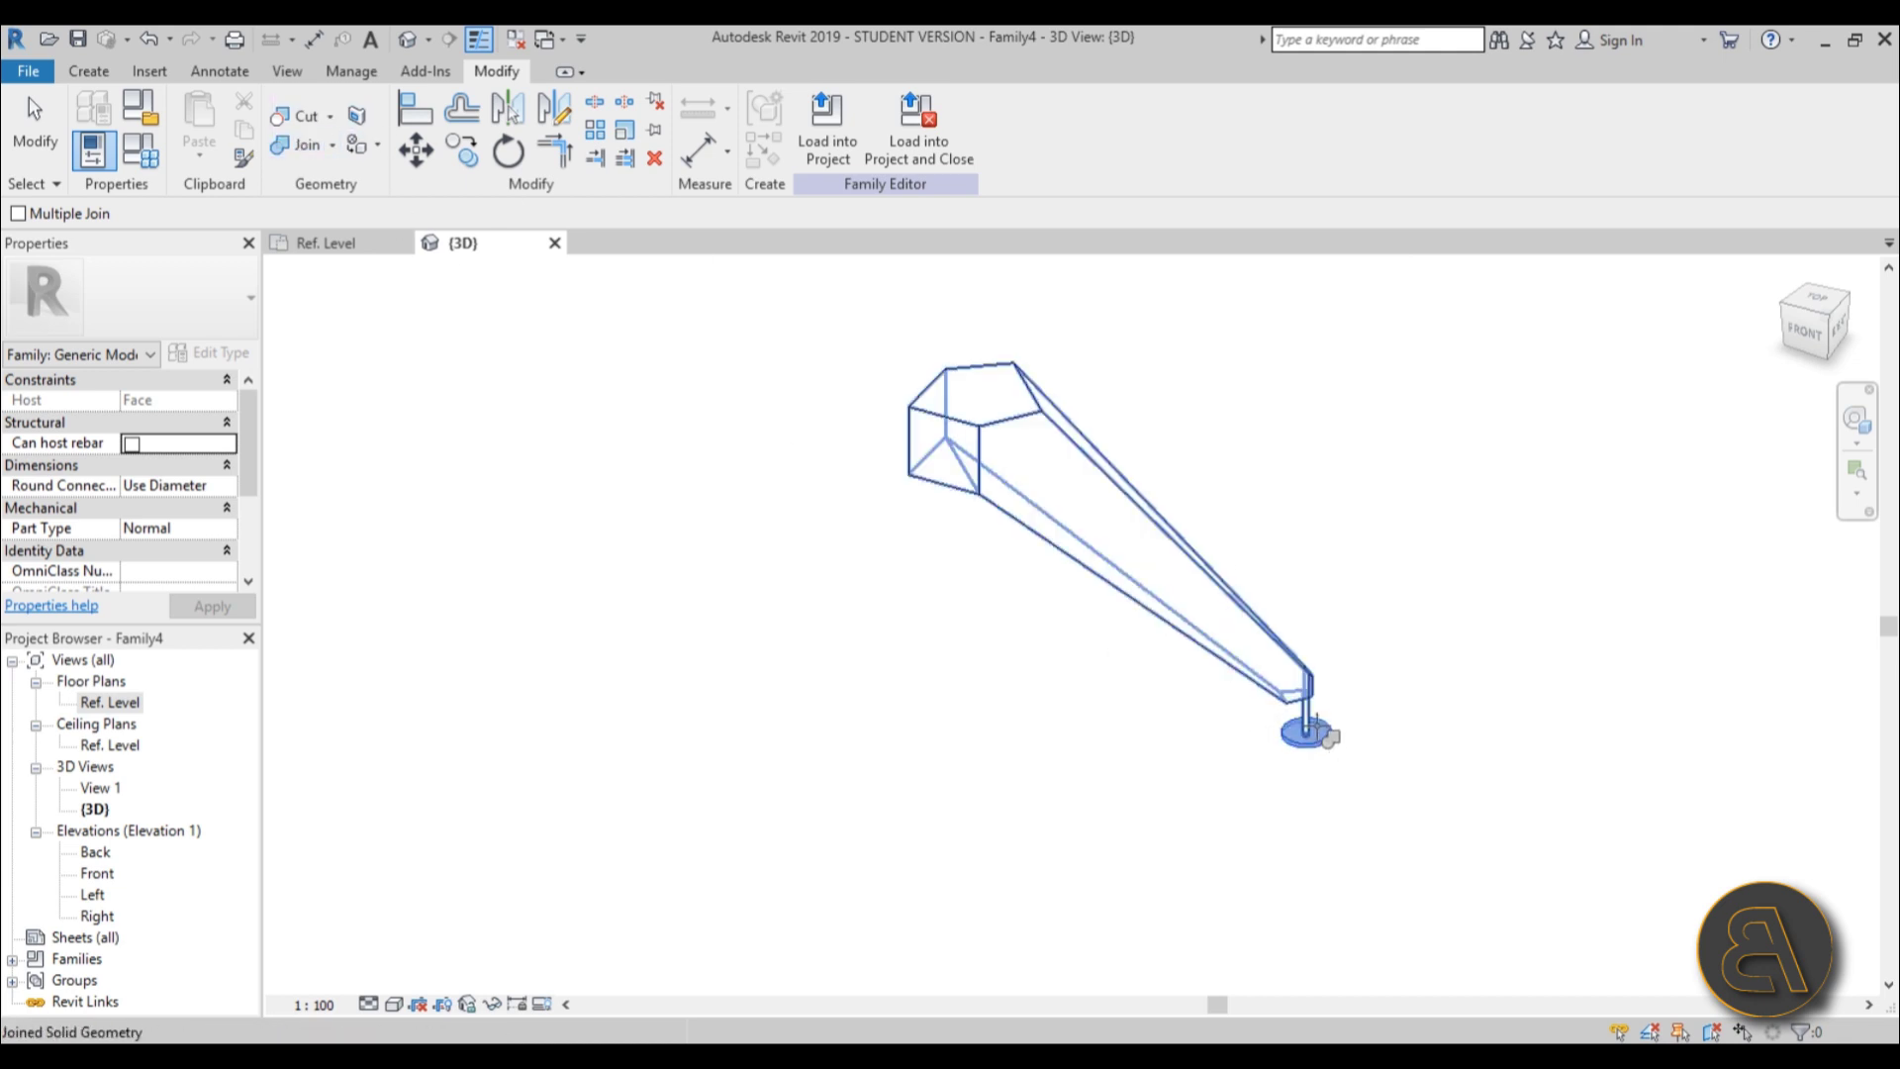
left_click(35, 124)
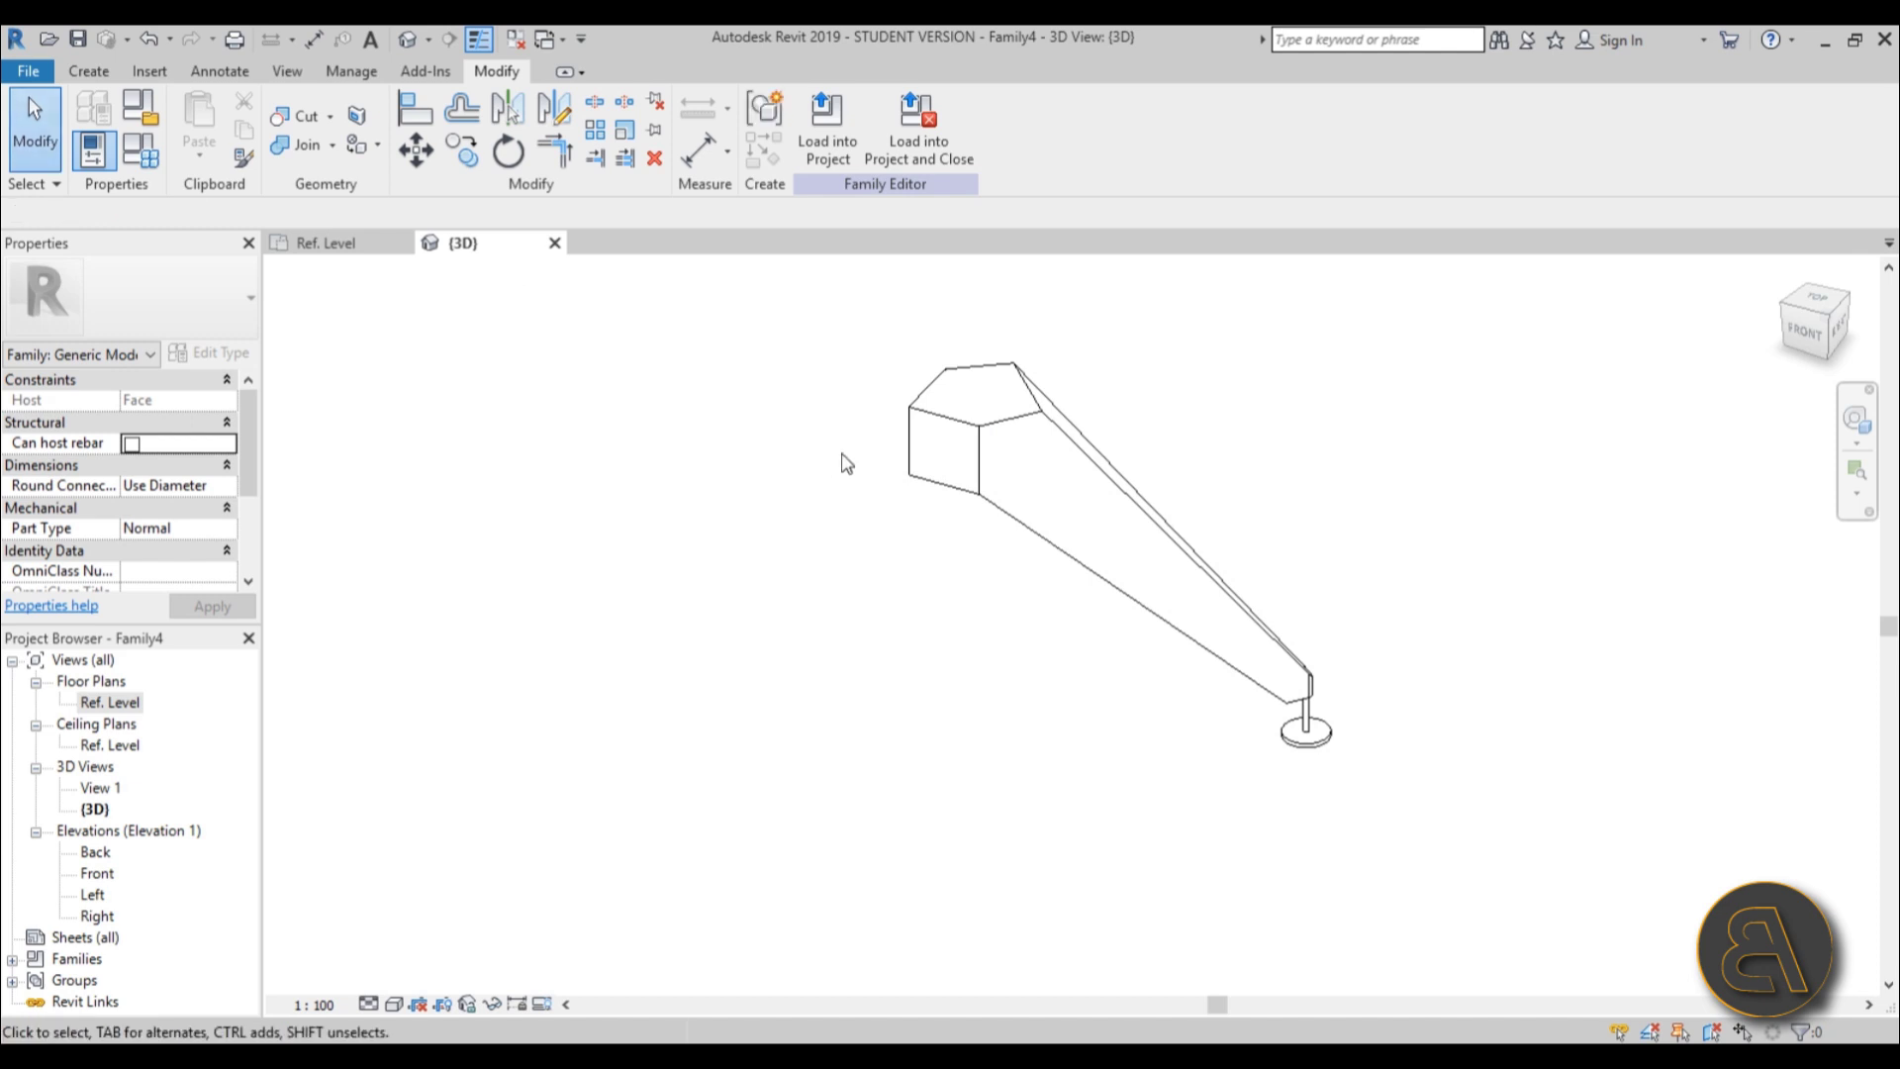
Select the whole joined solid and assign it the Aluminum material found in the AEC Materials library by searching "alu".
key("Tab")
left_click(970, 428)
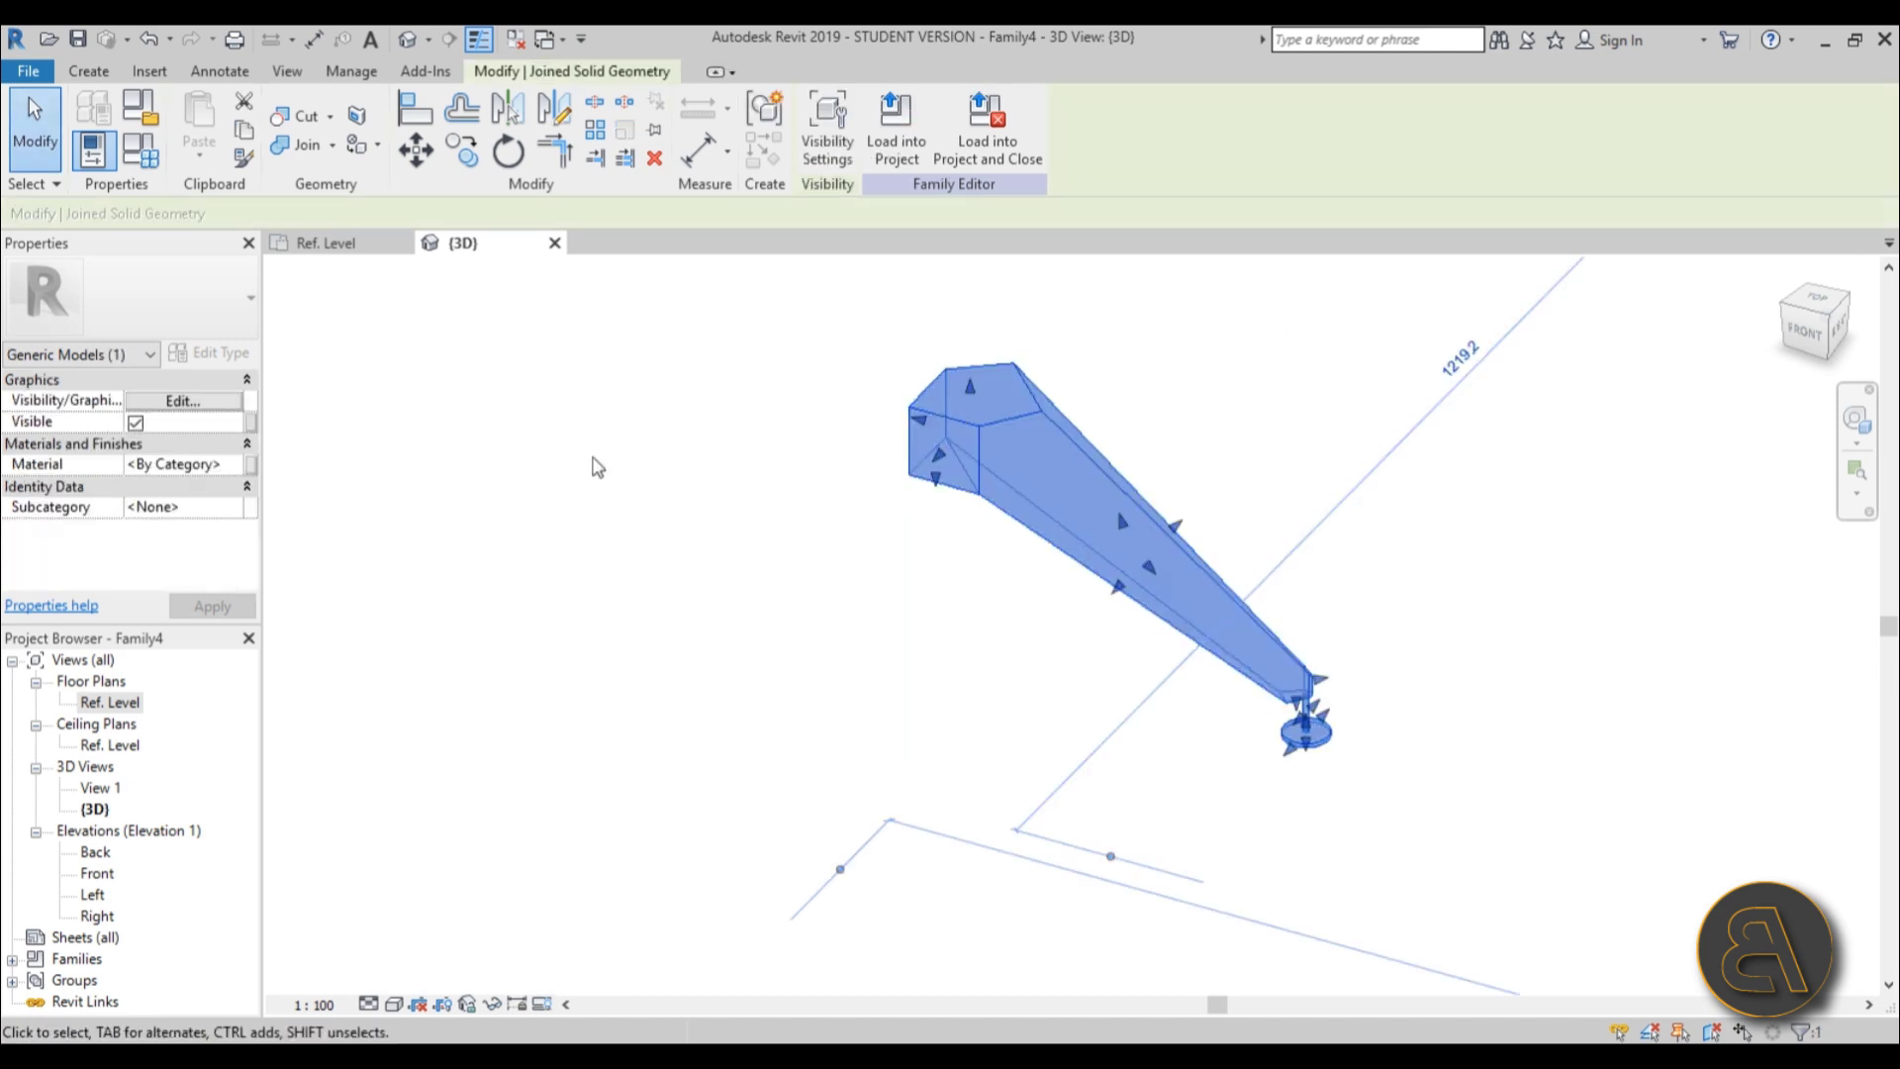
left_click(238, 467)
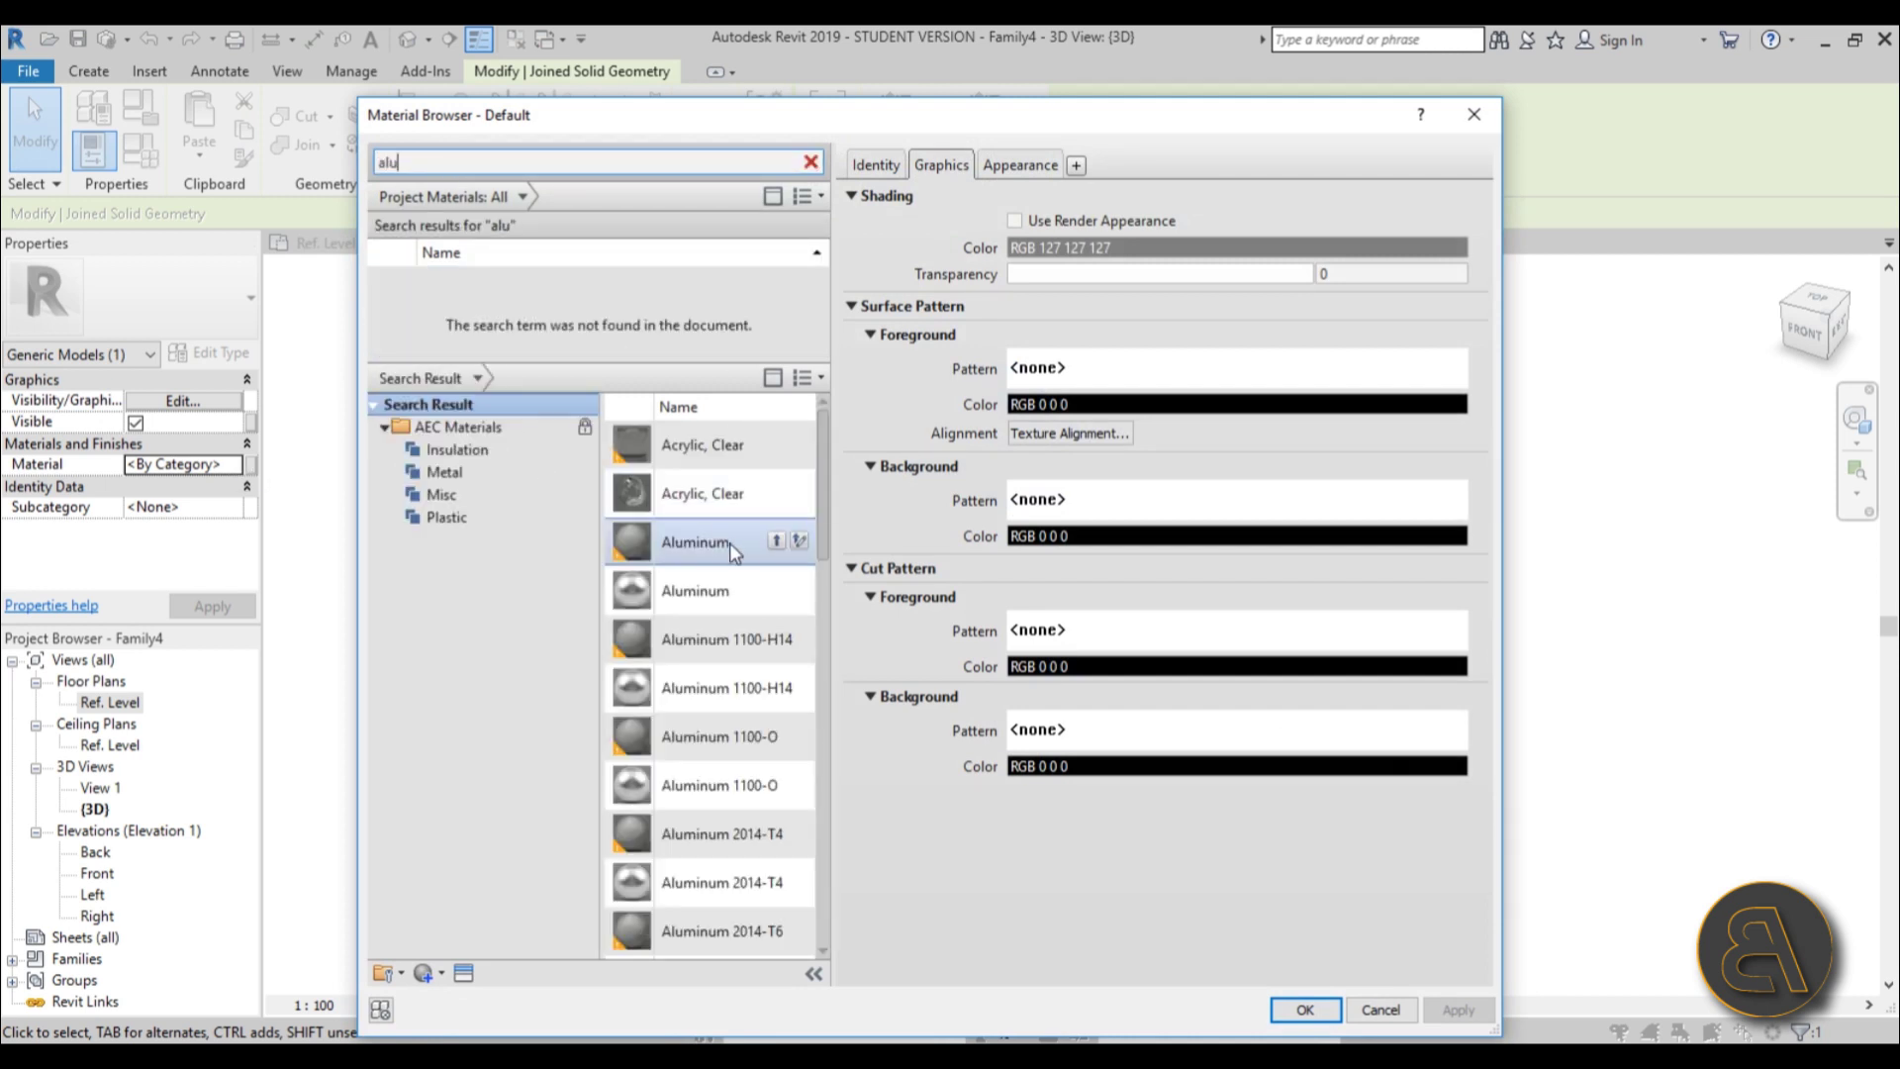
left_click(782, 540)
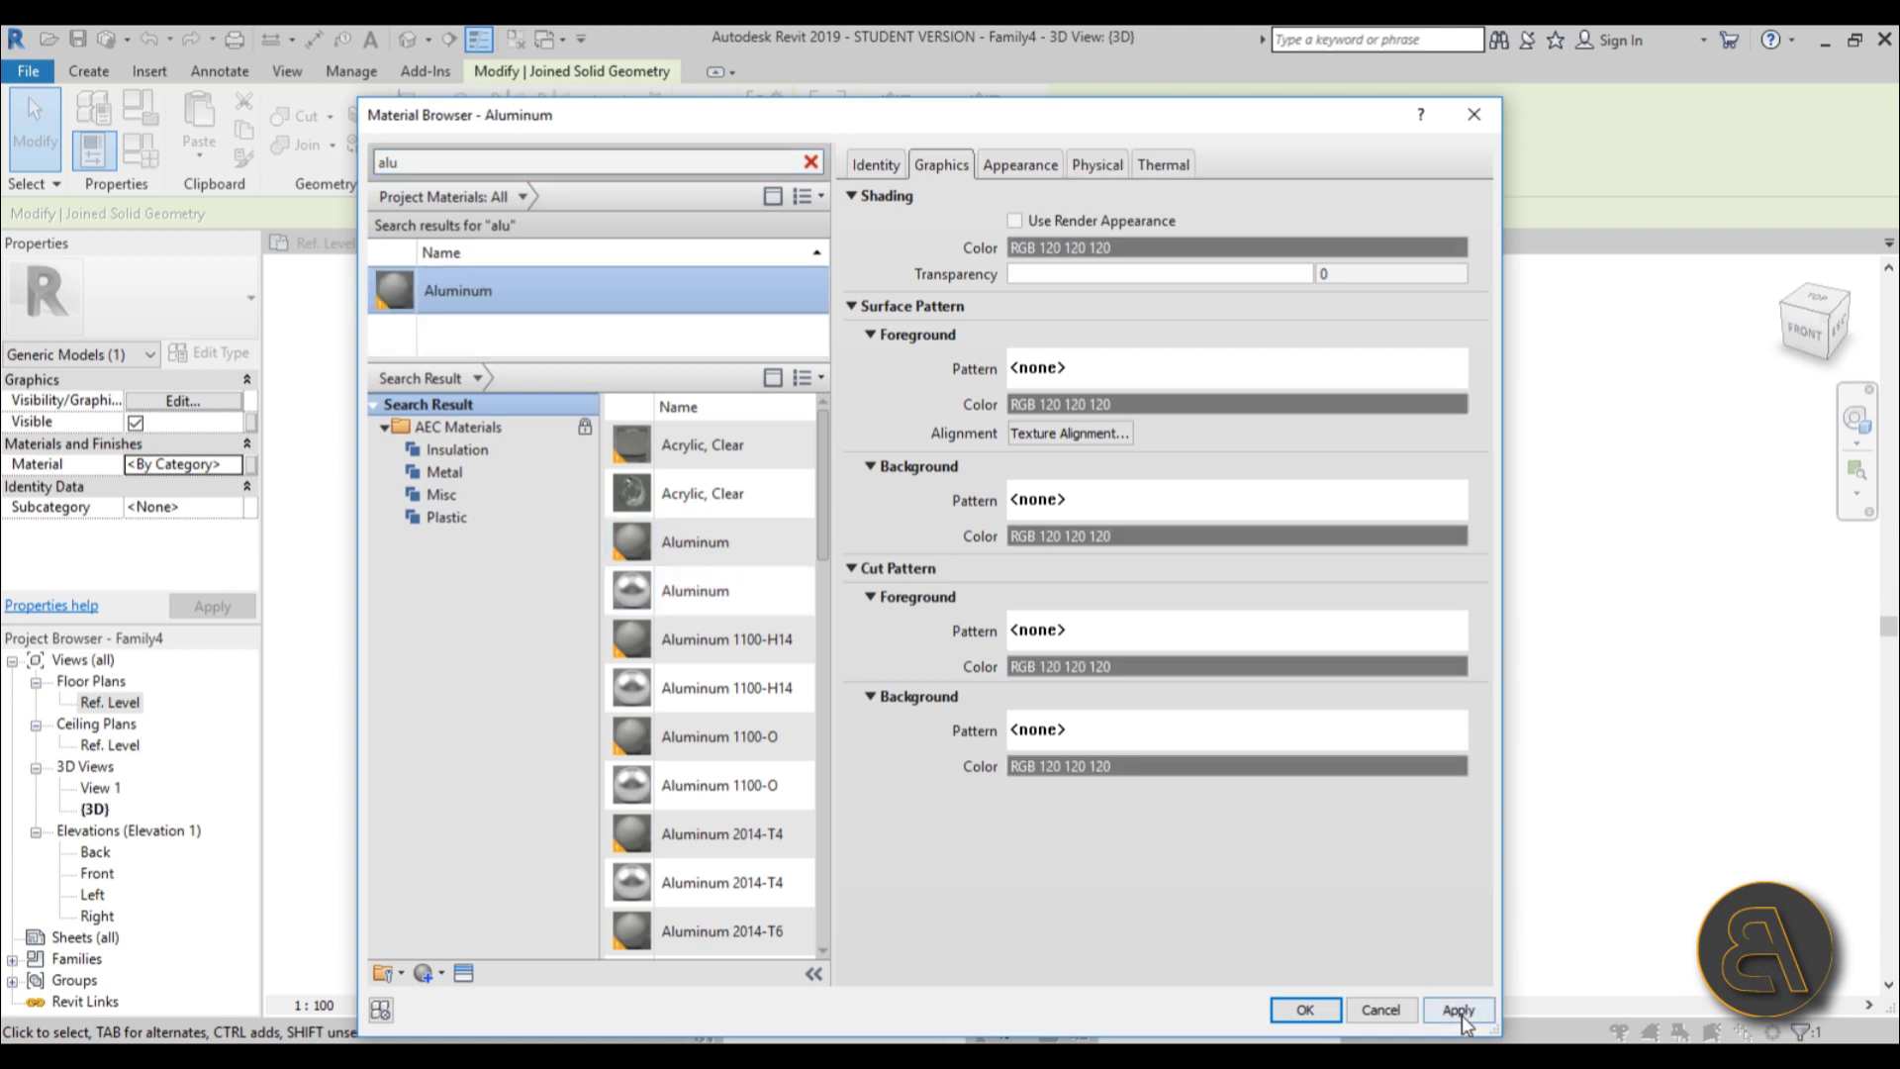
left_click(1462, 1015)
left_click(1314, 1013)
left_click(1253, 837)
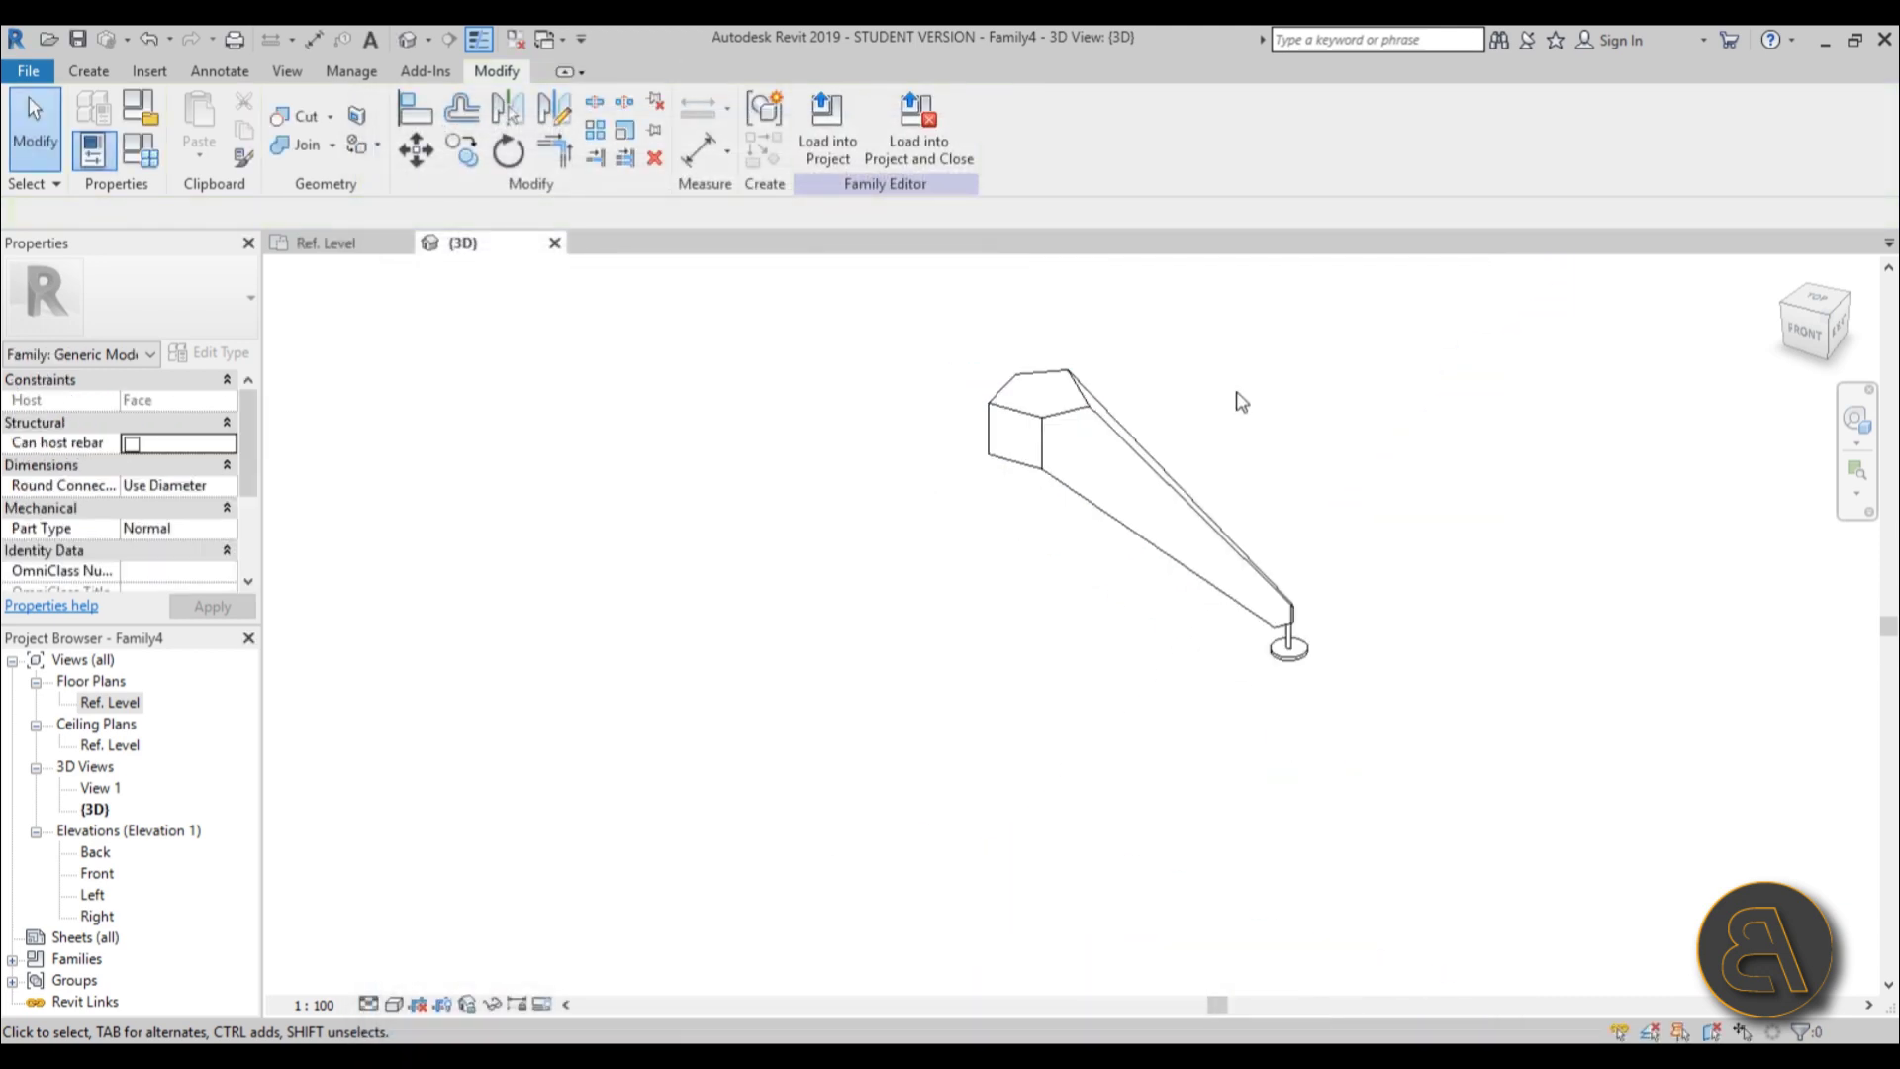
Create a new family from the Metric Curtain Wall Panel template.
scroll(1240, 401, "down", 5)
middle_click_drag(1241, 401, 1073, 331, "shift")
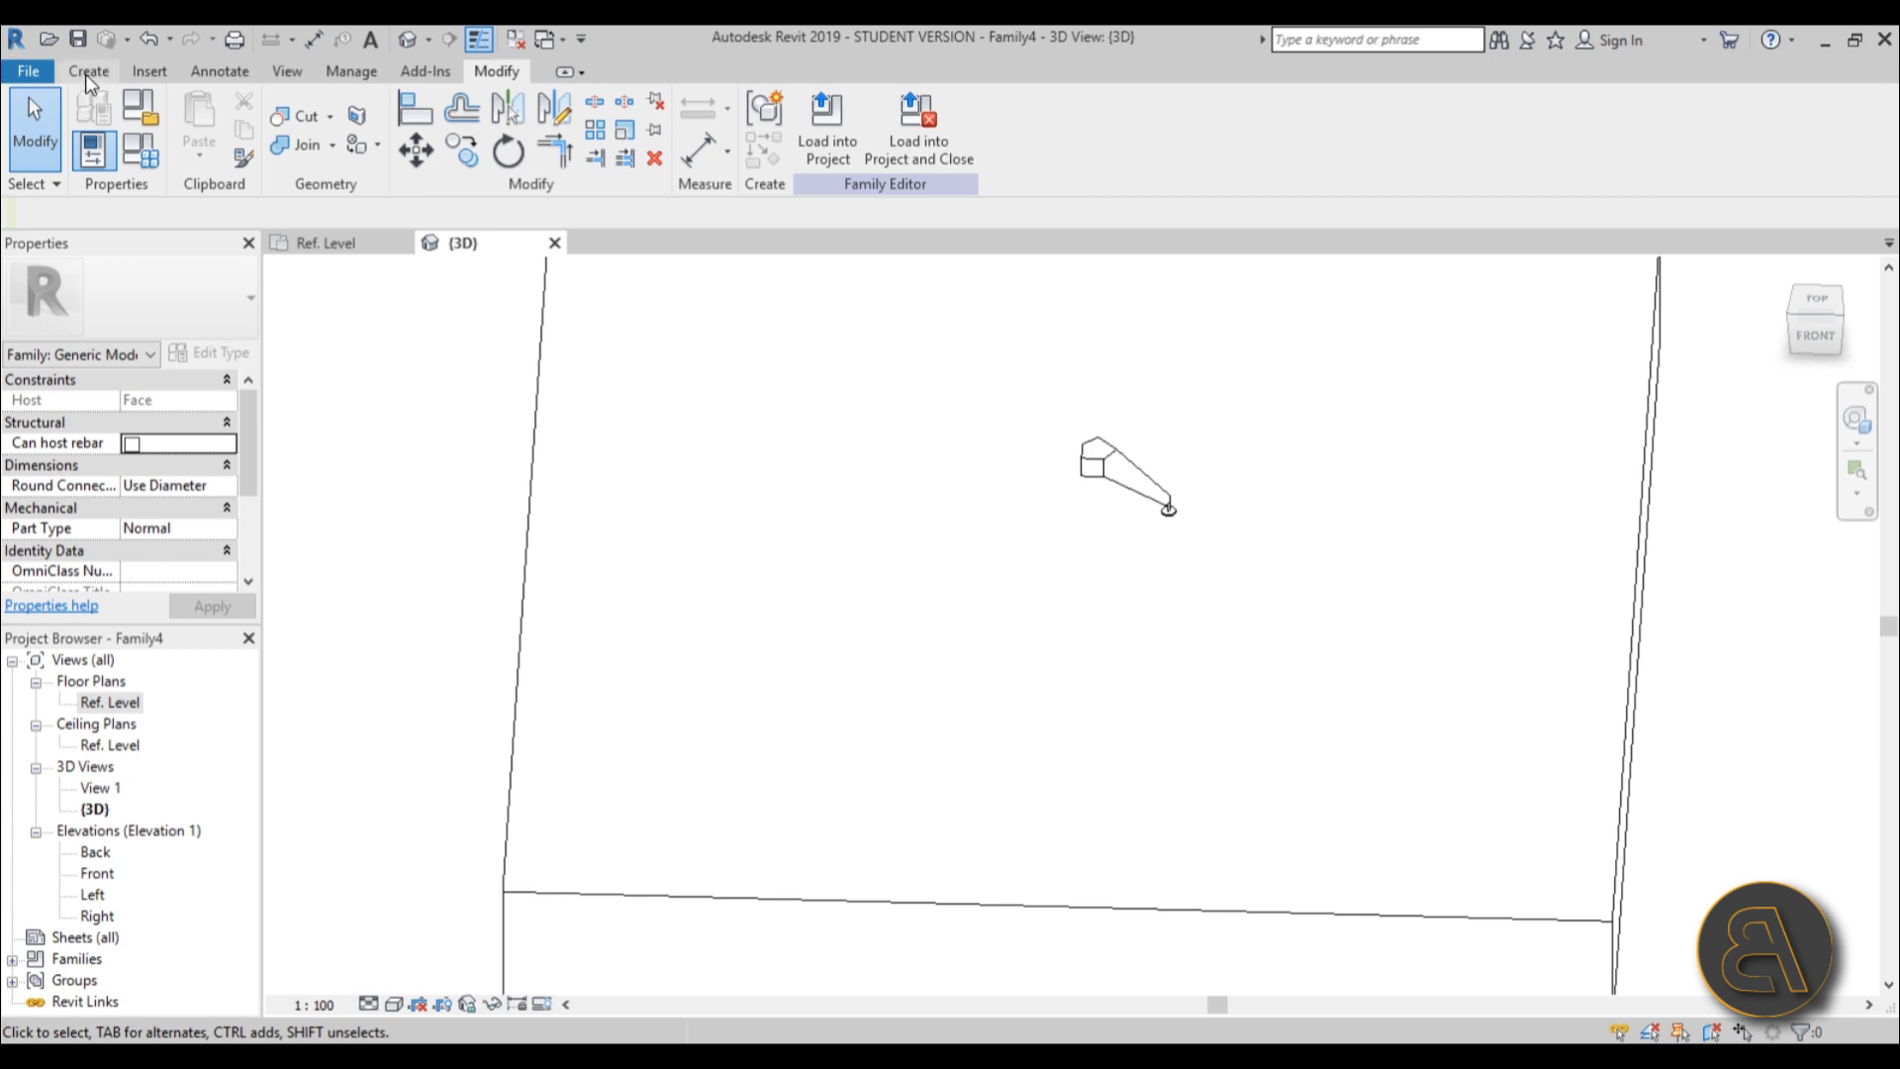
left_click(29, 72)
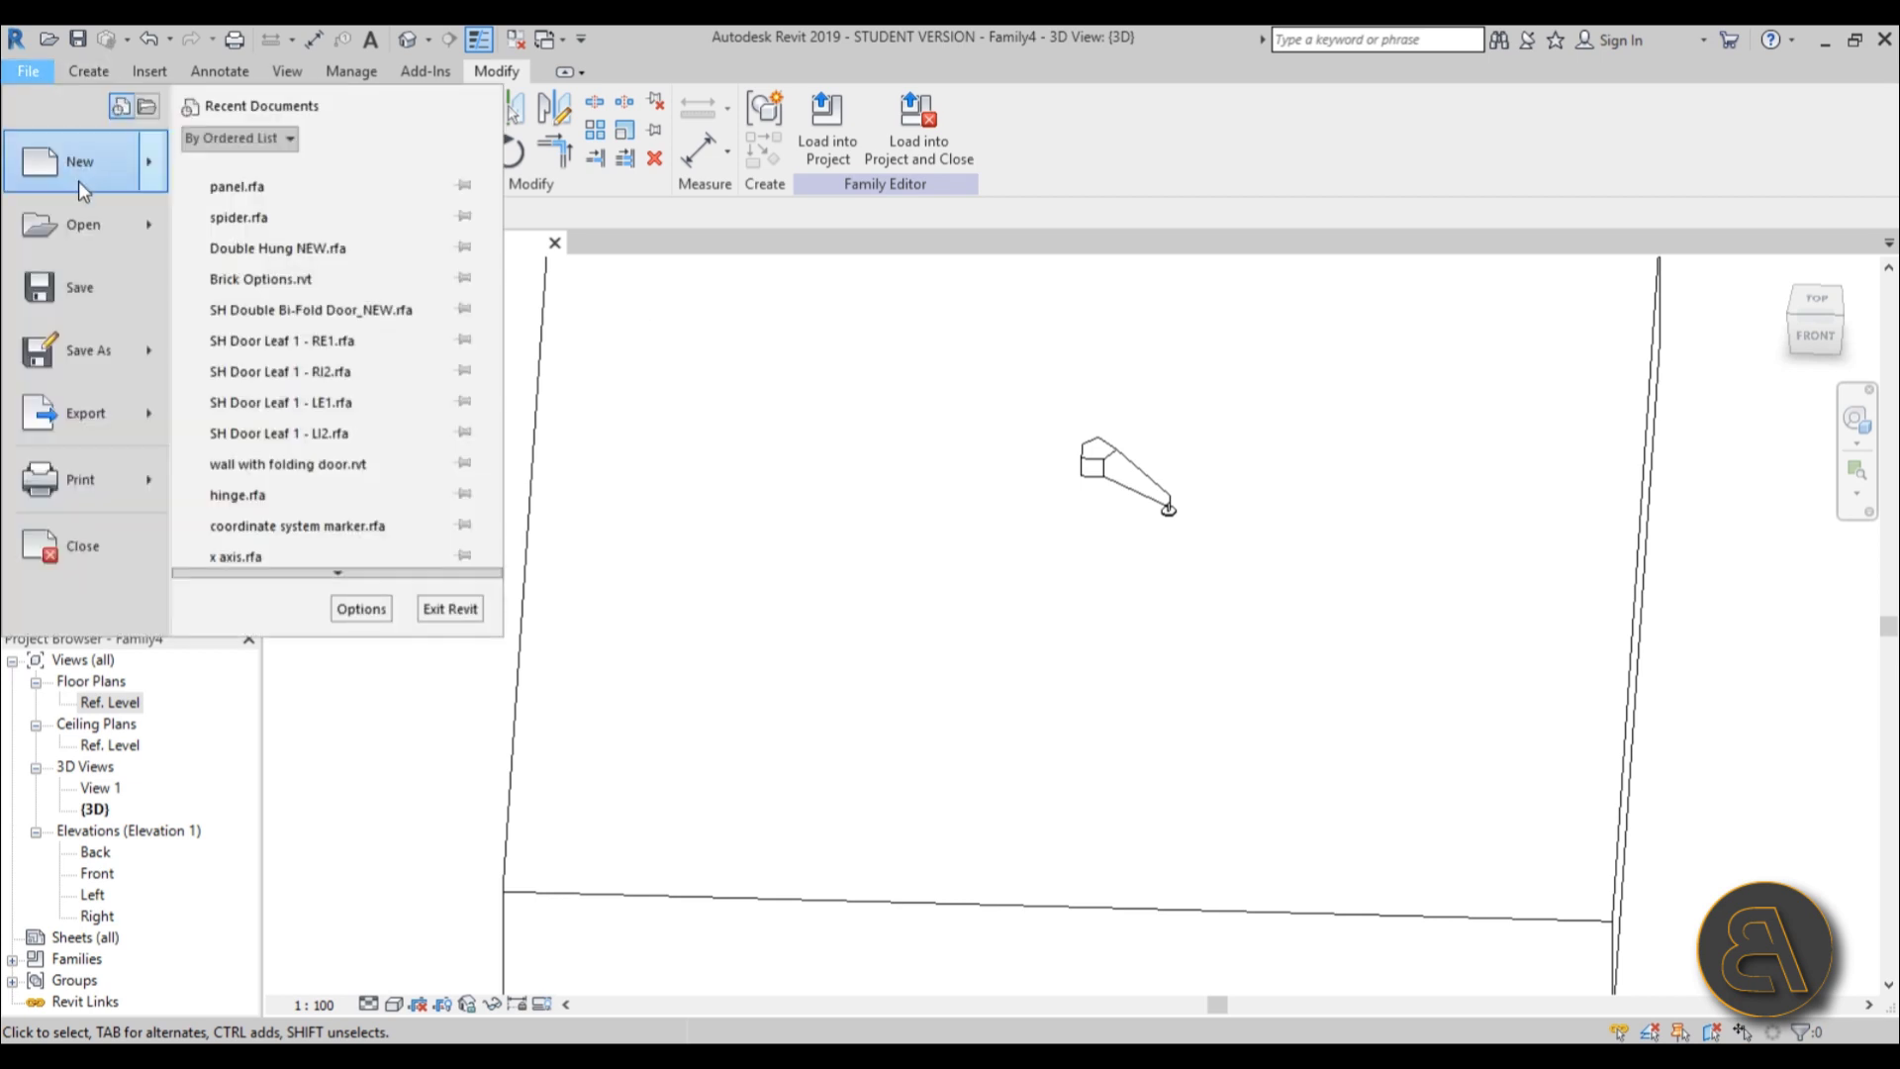
mouse_move(79, 182)
left_click(239, 251)
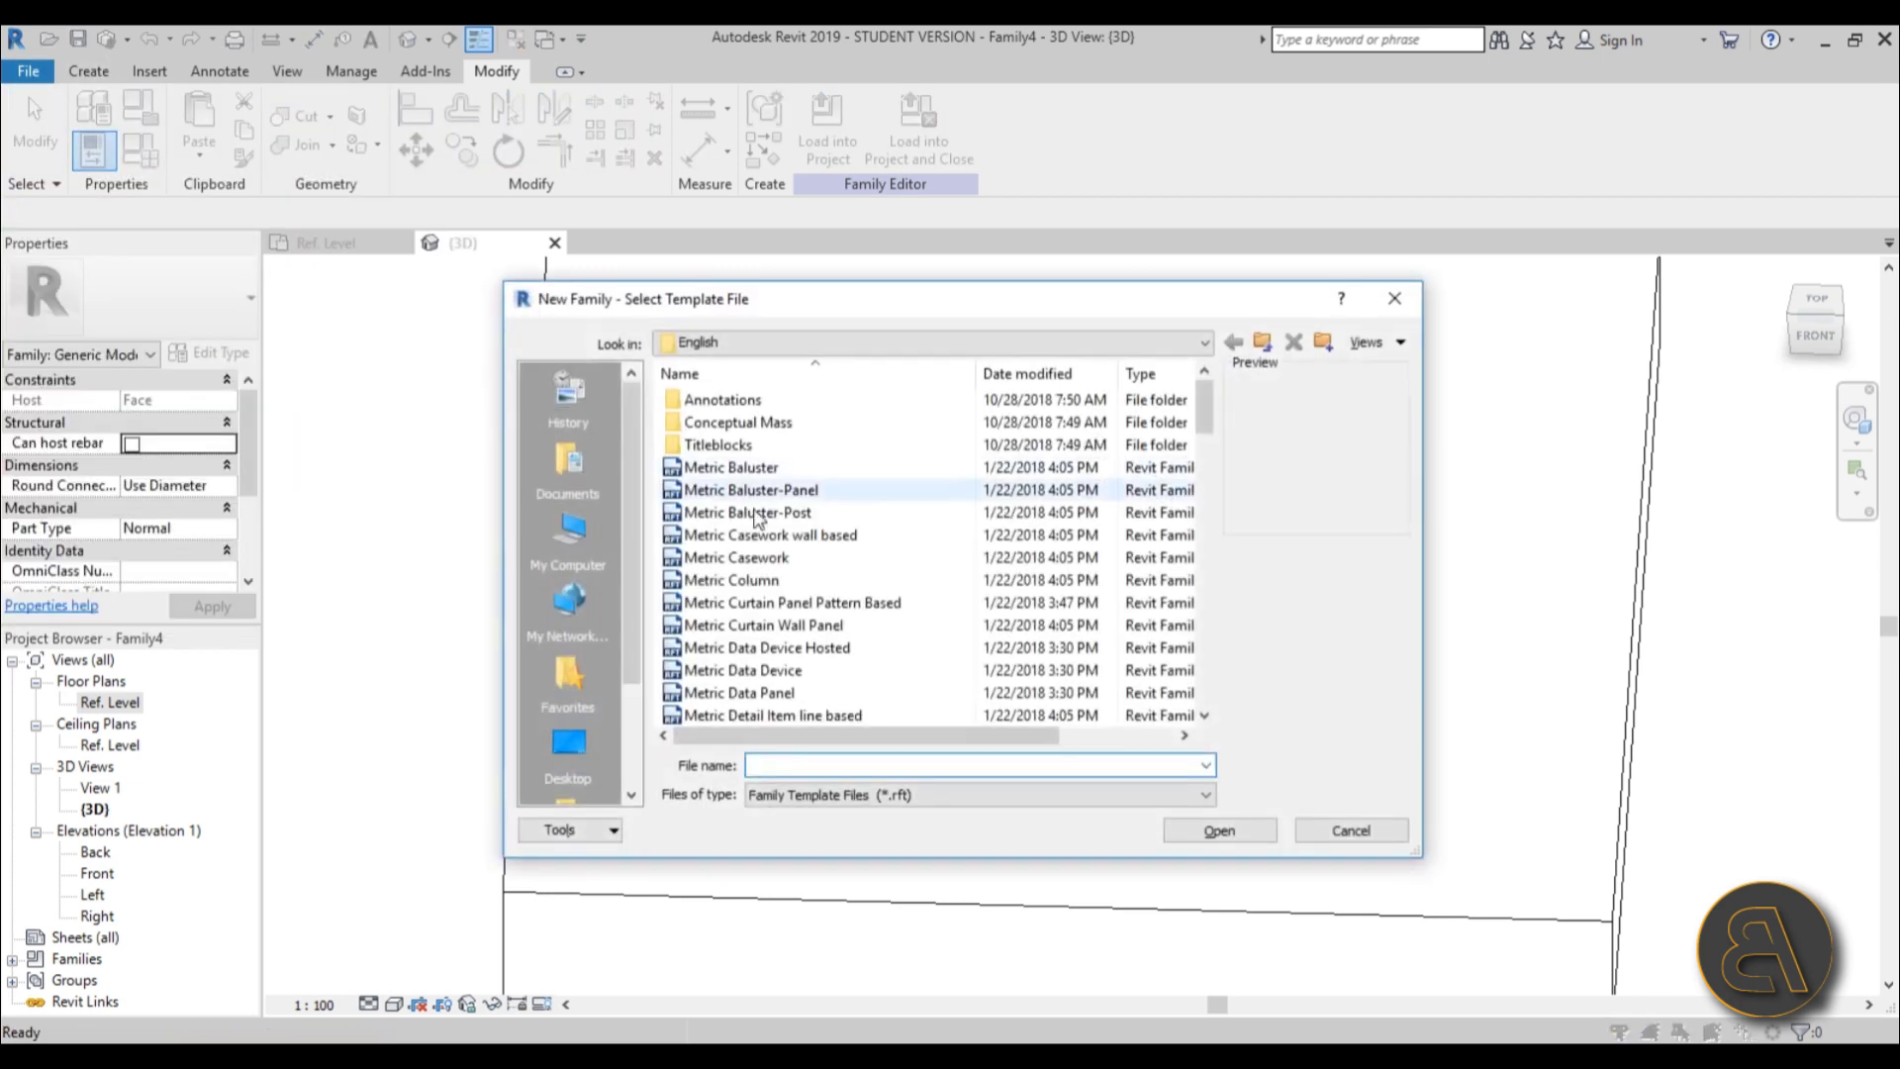
scroll(1207, 417, "down", 1)
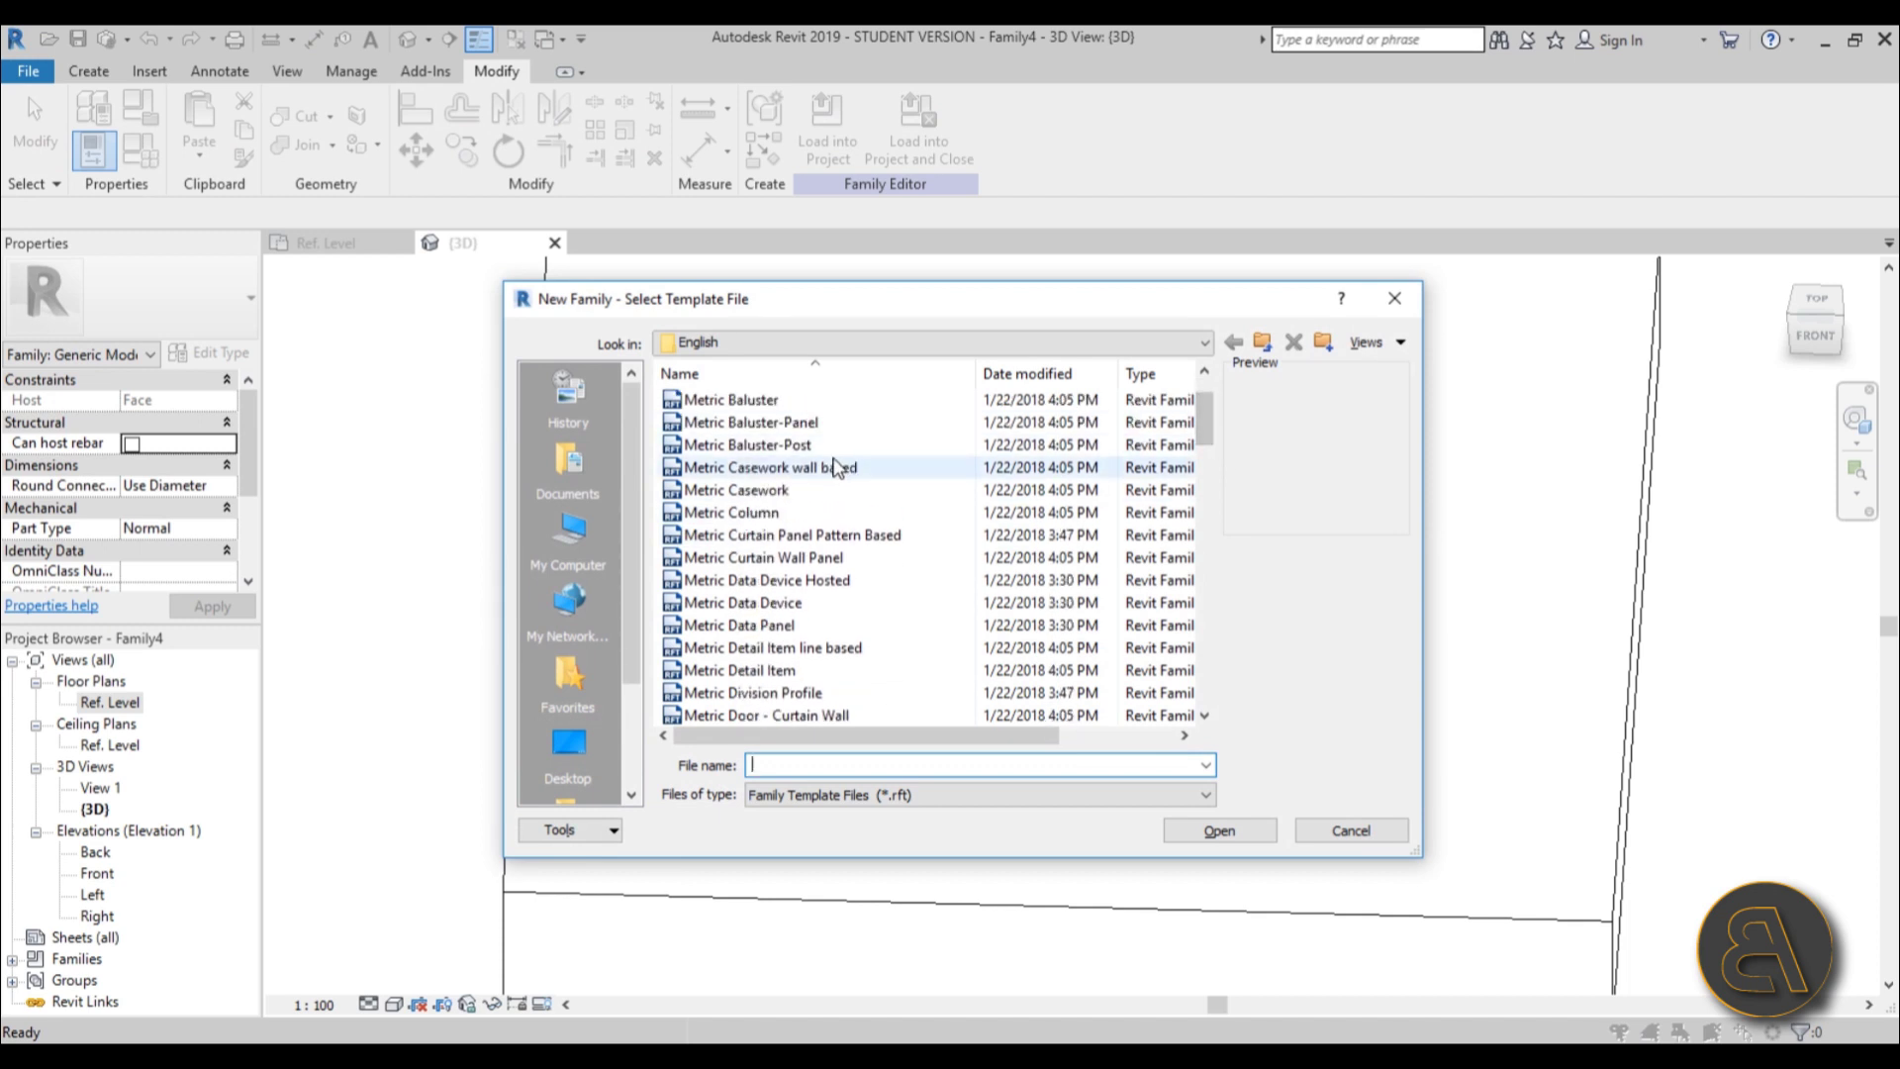
left_click(851, 559)
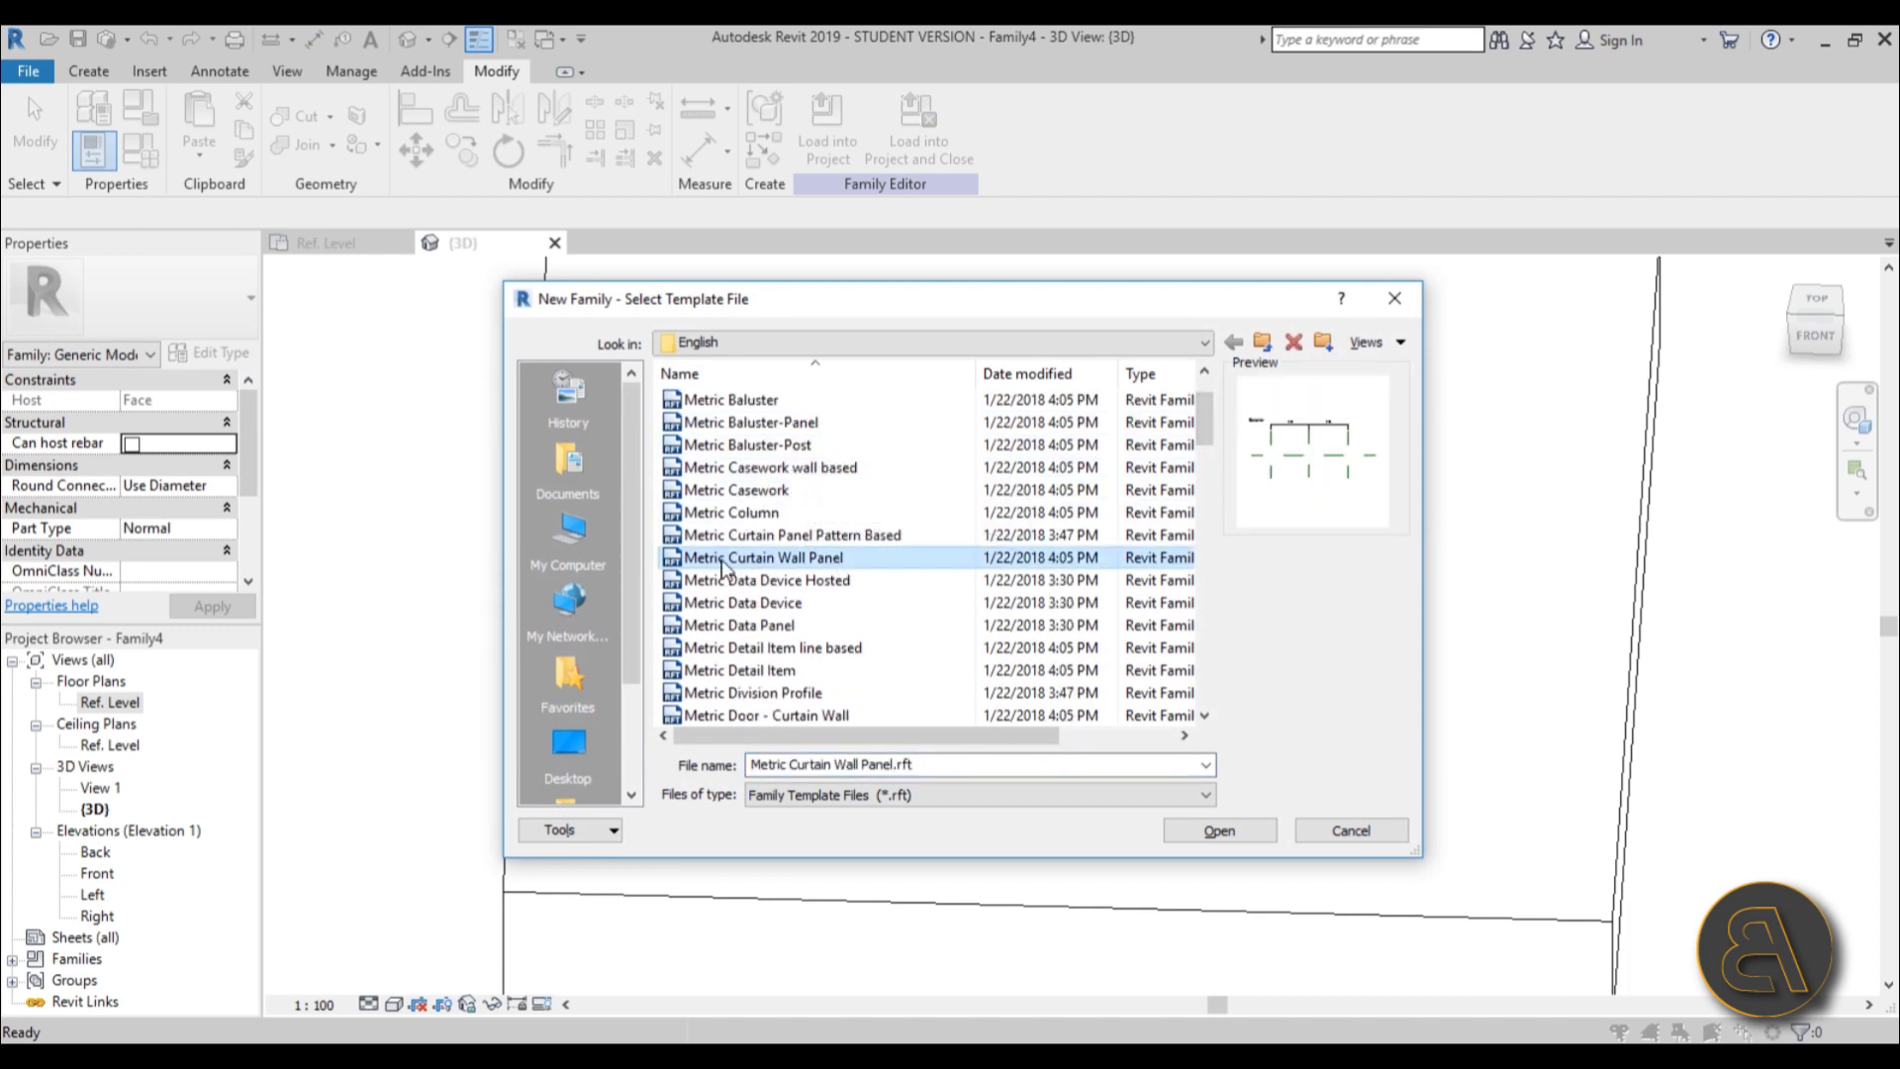
left_click(1234, 833)
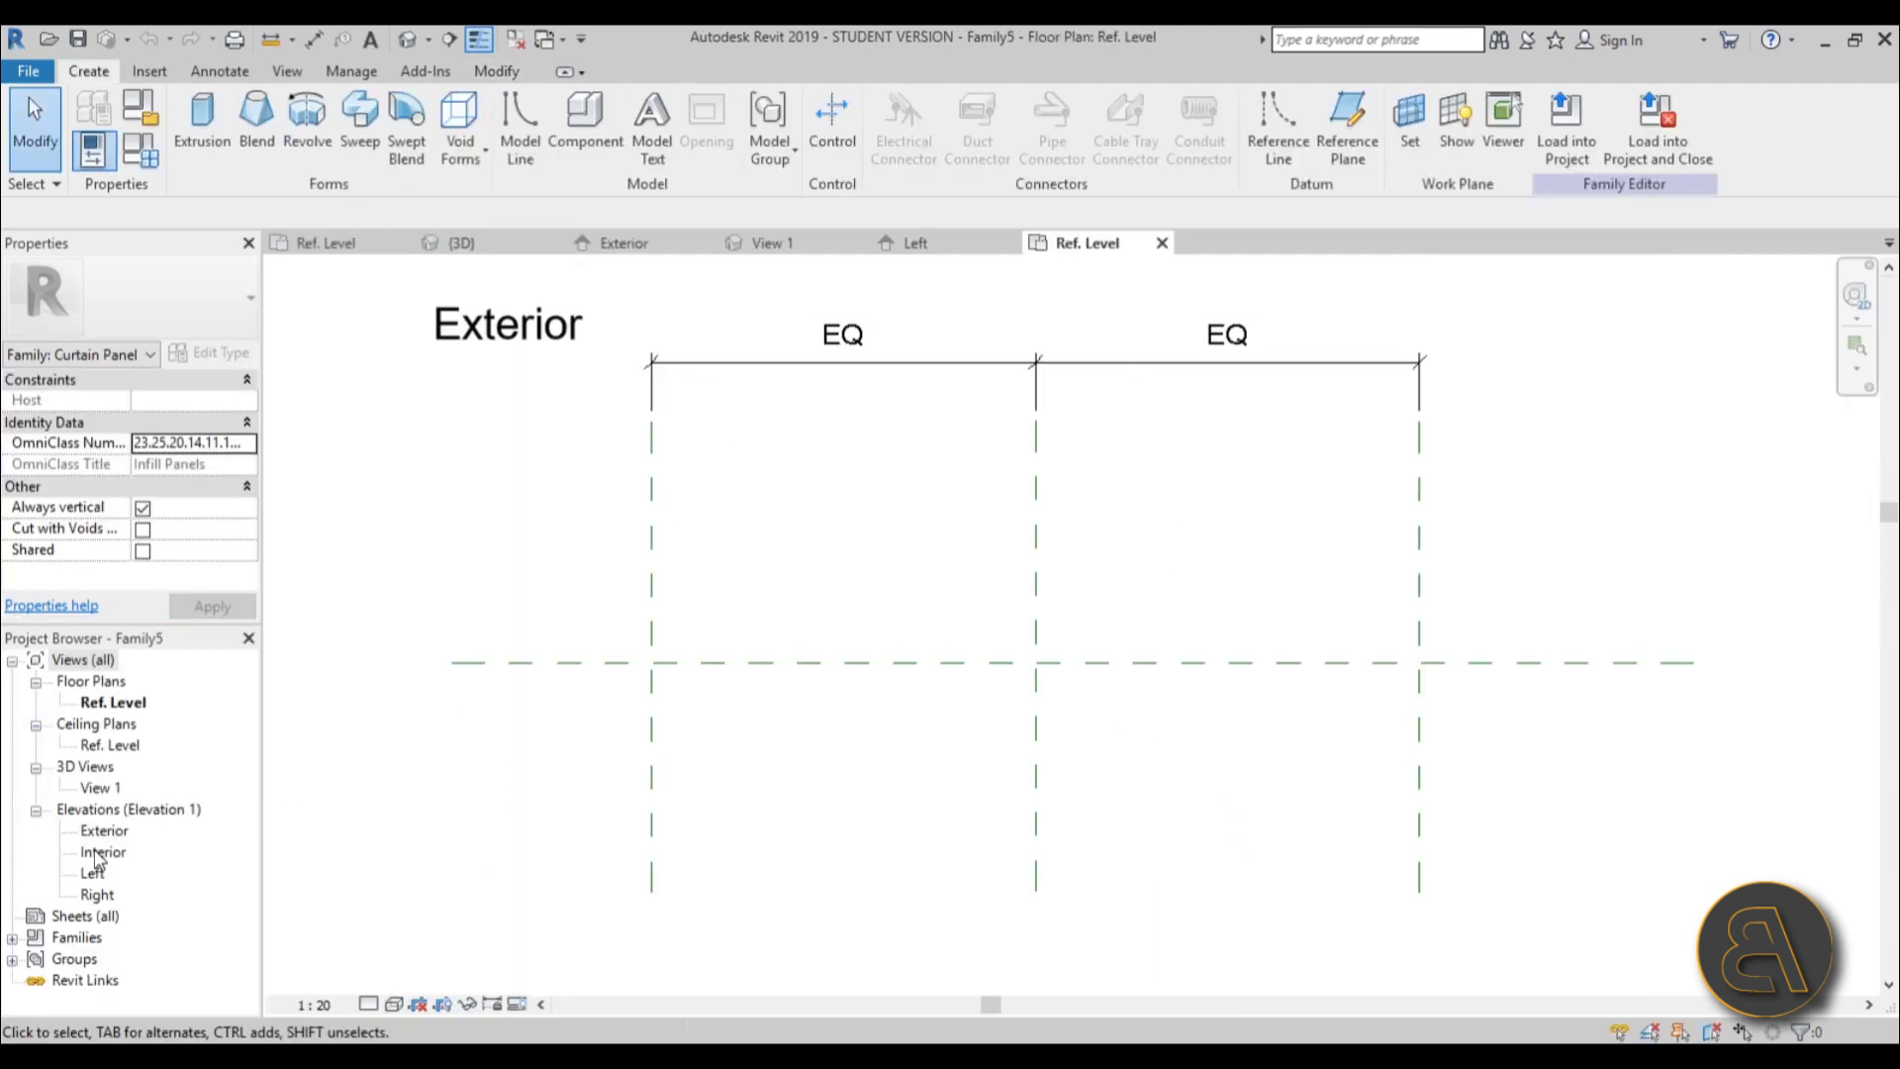
In the Exterior elevation, start an extrusion and sketch a rectangle between the outer reference planes, locking its edges to them.
double_click(105, 832)
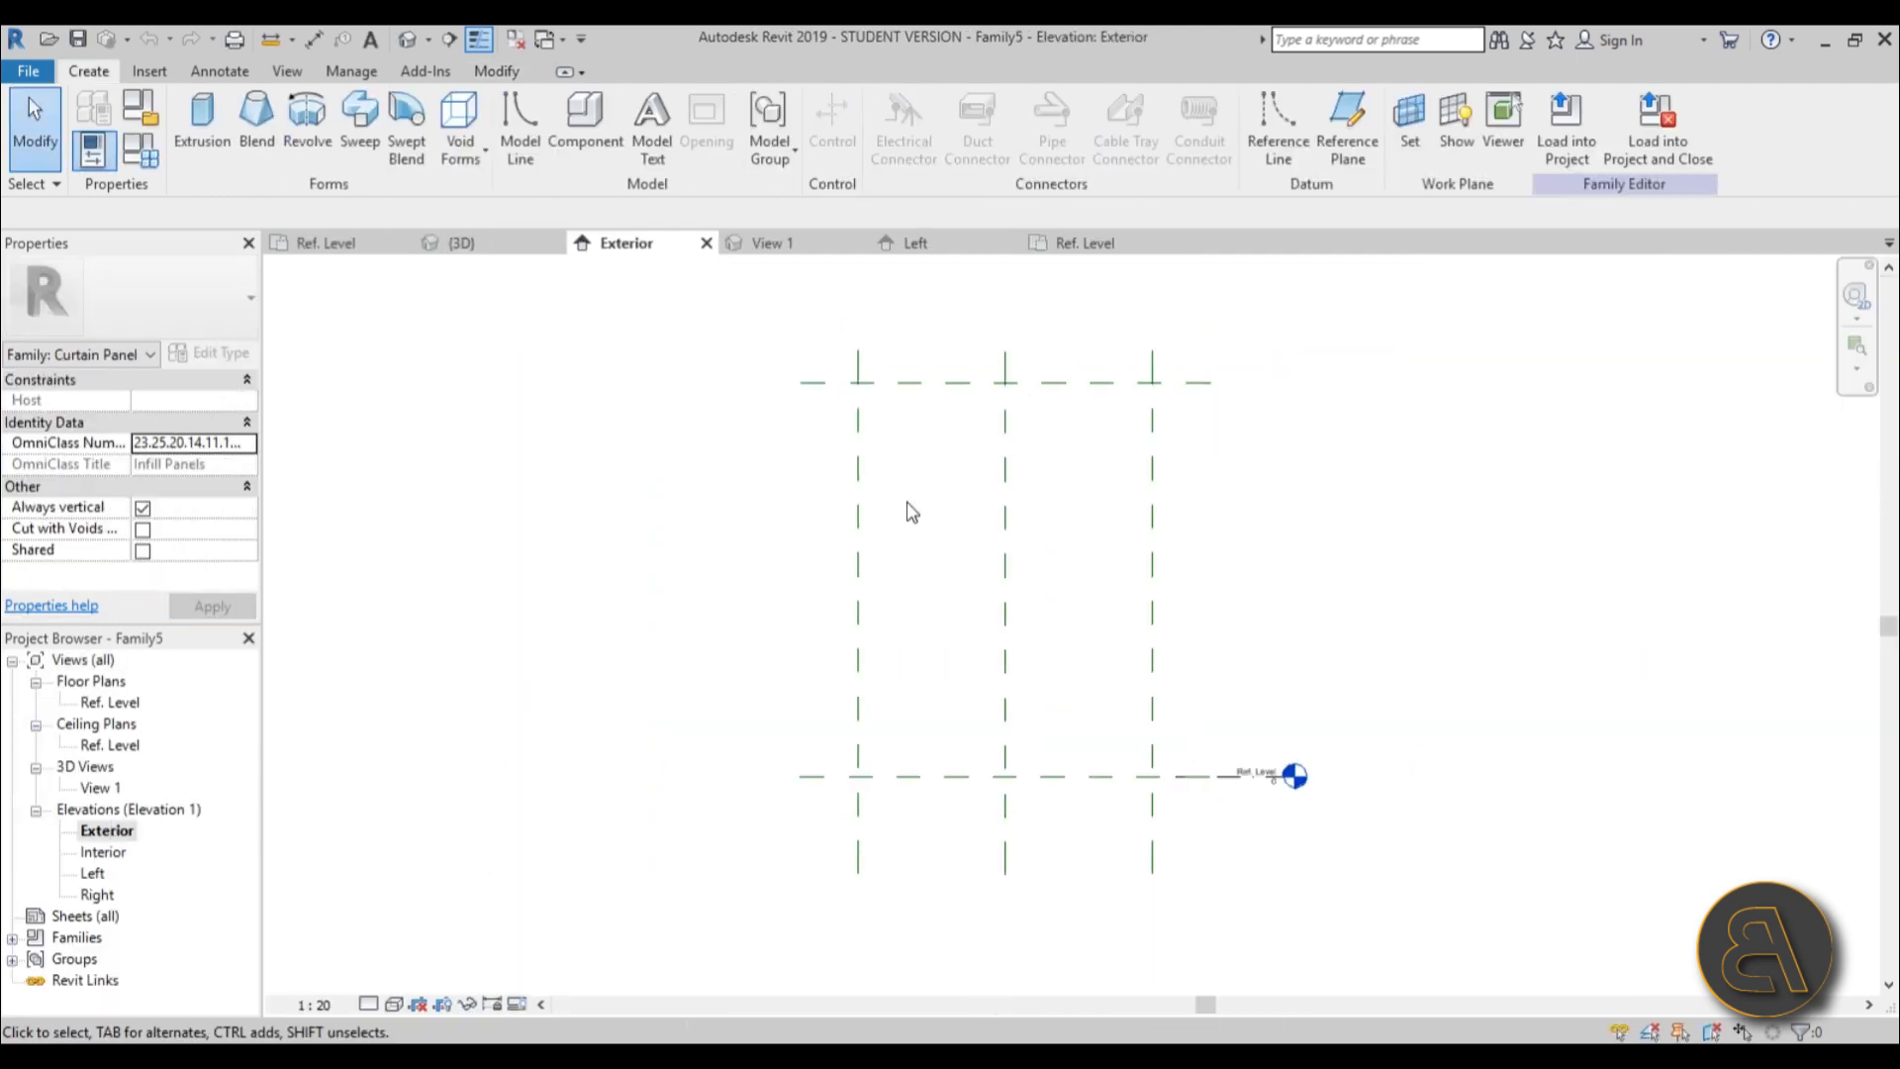
middle_click_drag(968, 582, 929, 568)
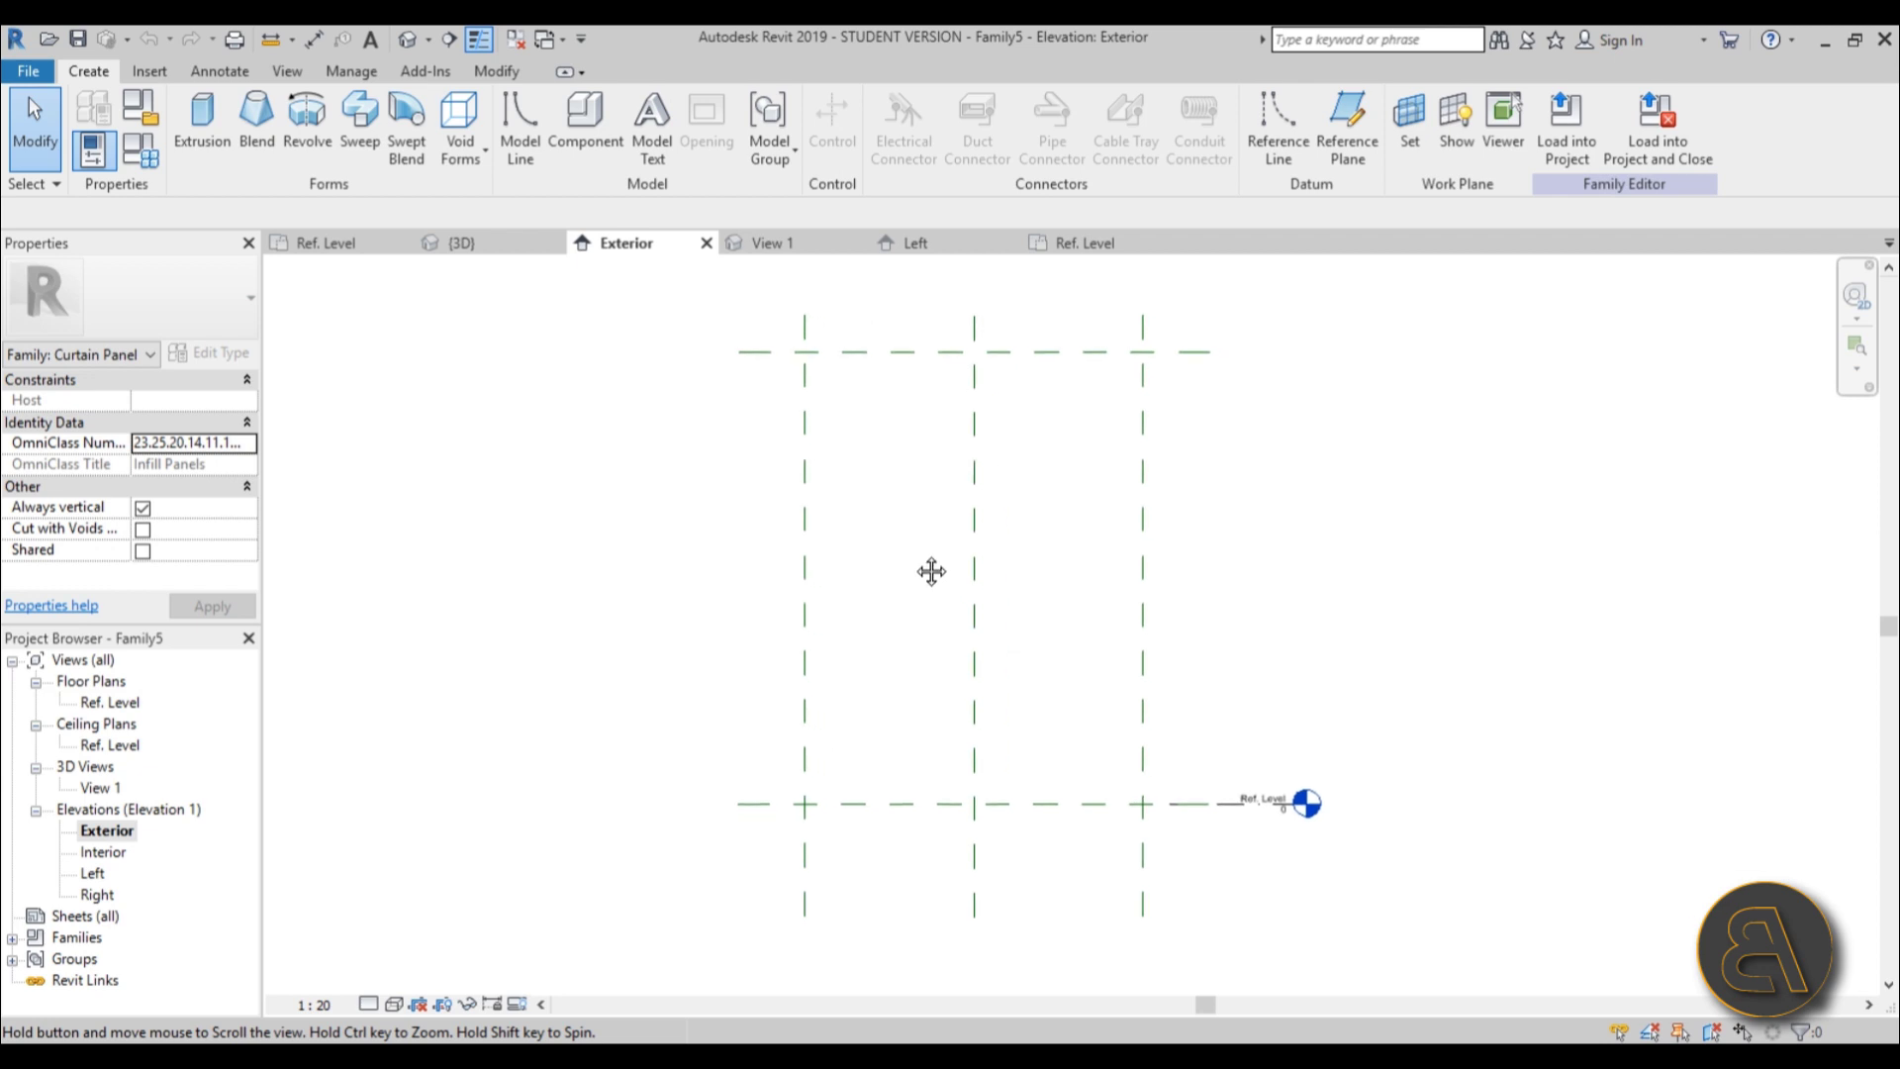
left_click(201, 128)
left_click(899, 109)
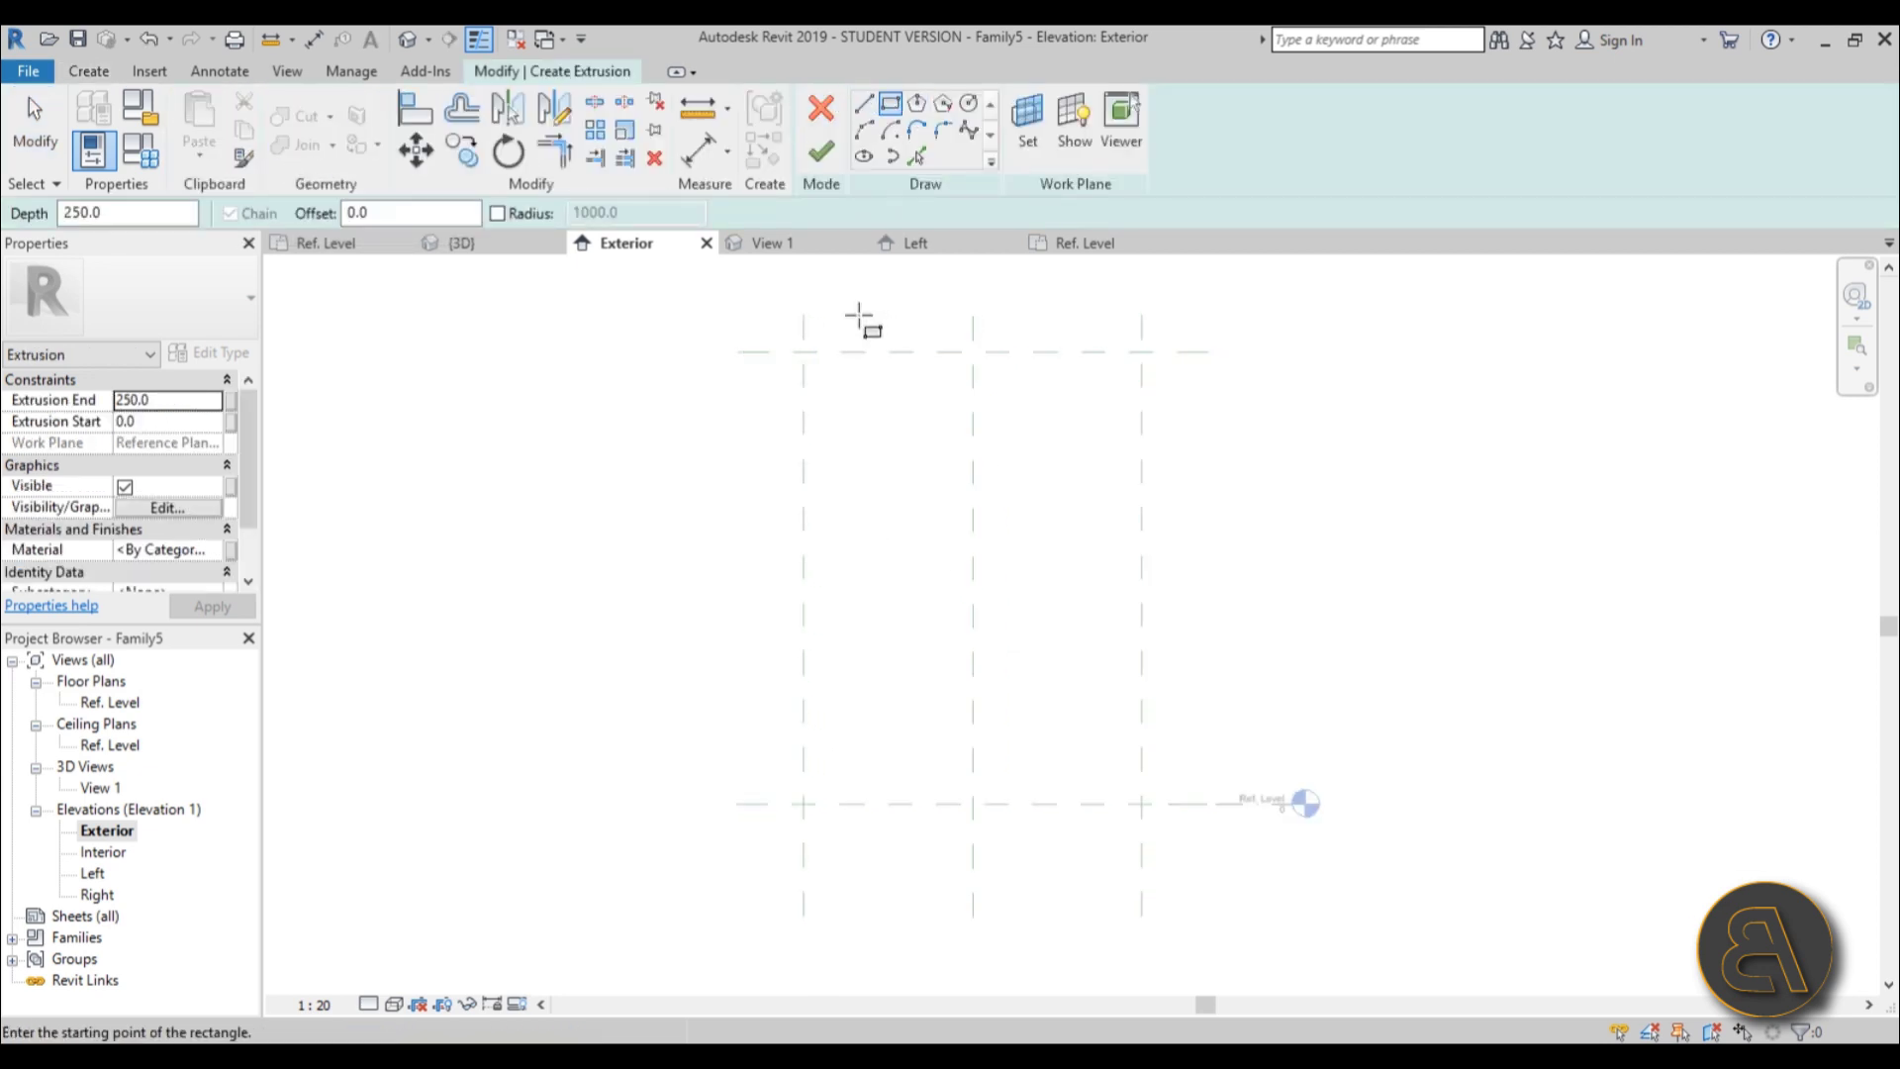
left_click(803, 351)
left_click(1146, 804)
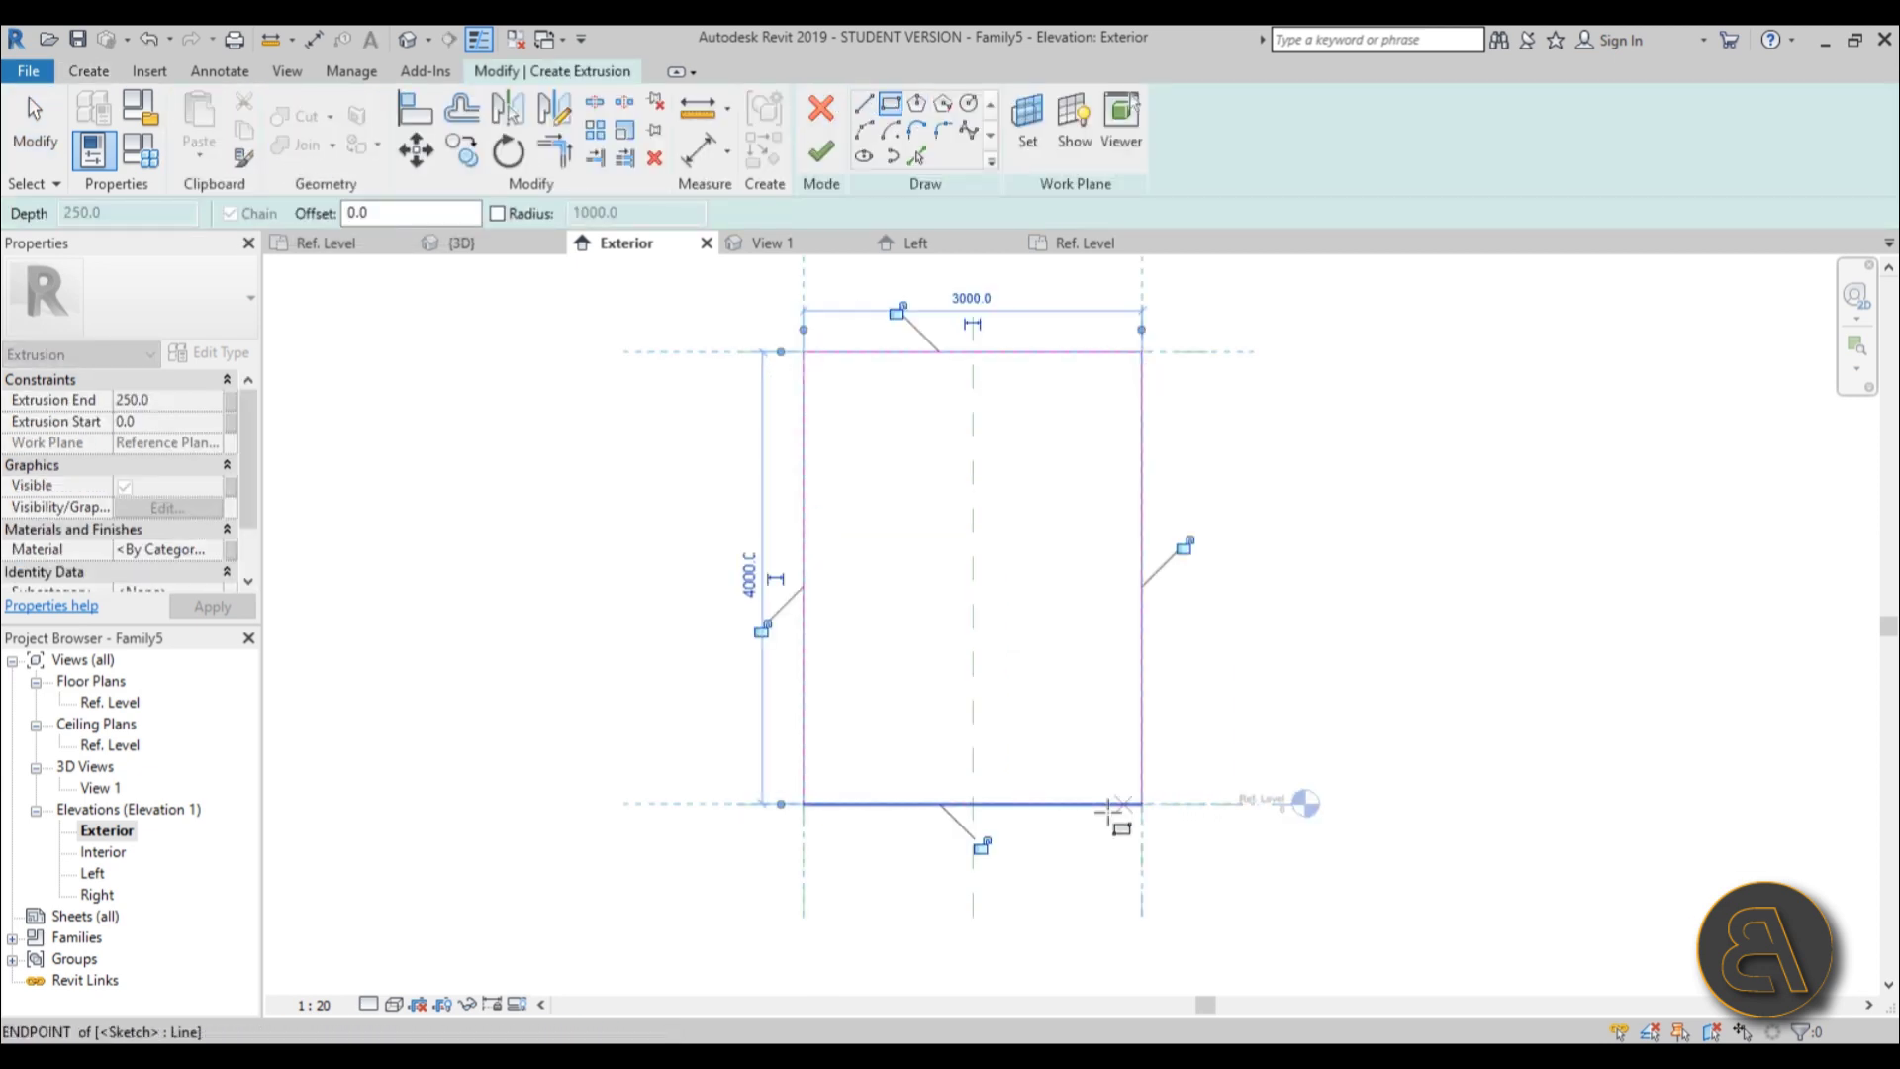
left_click(762, 629)
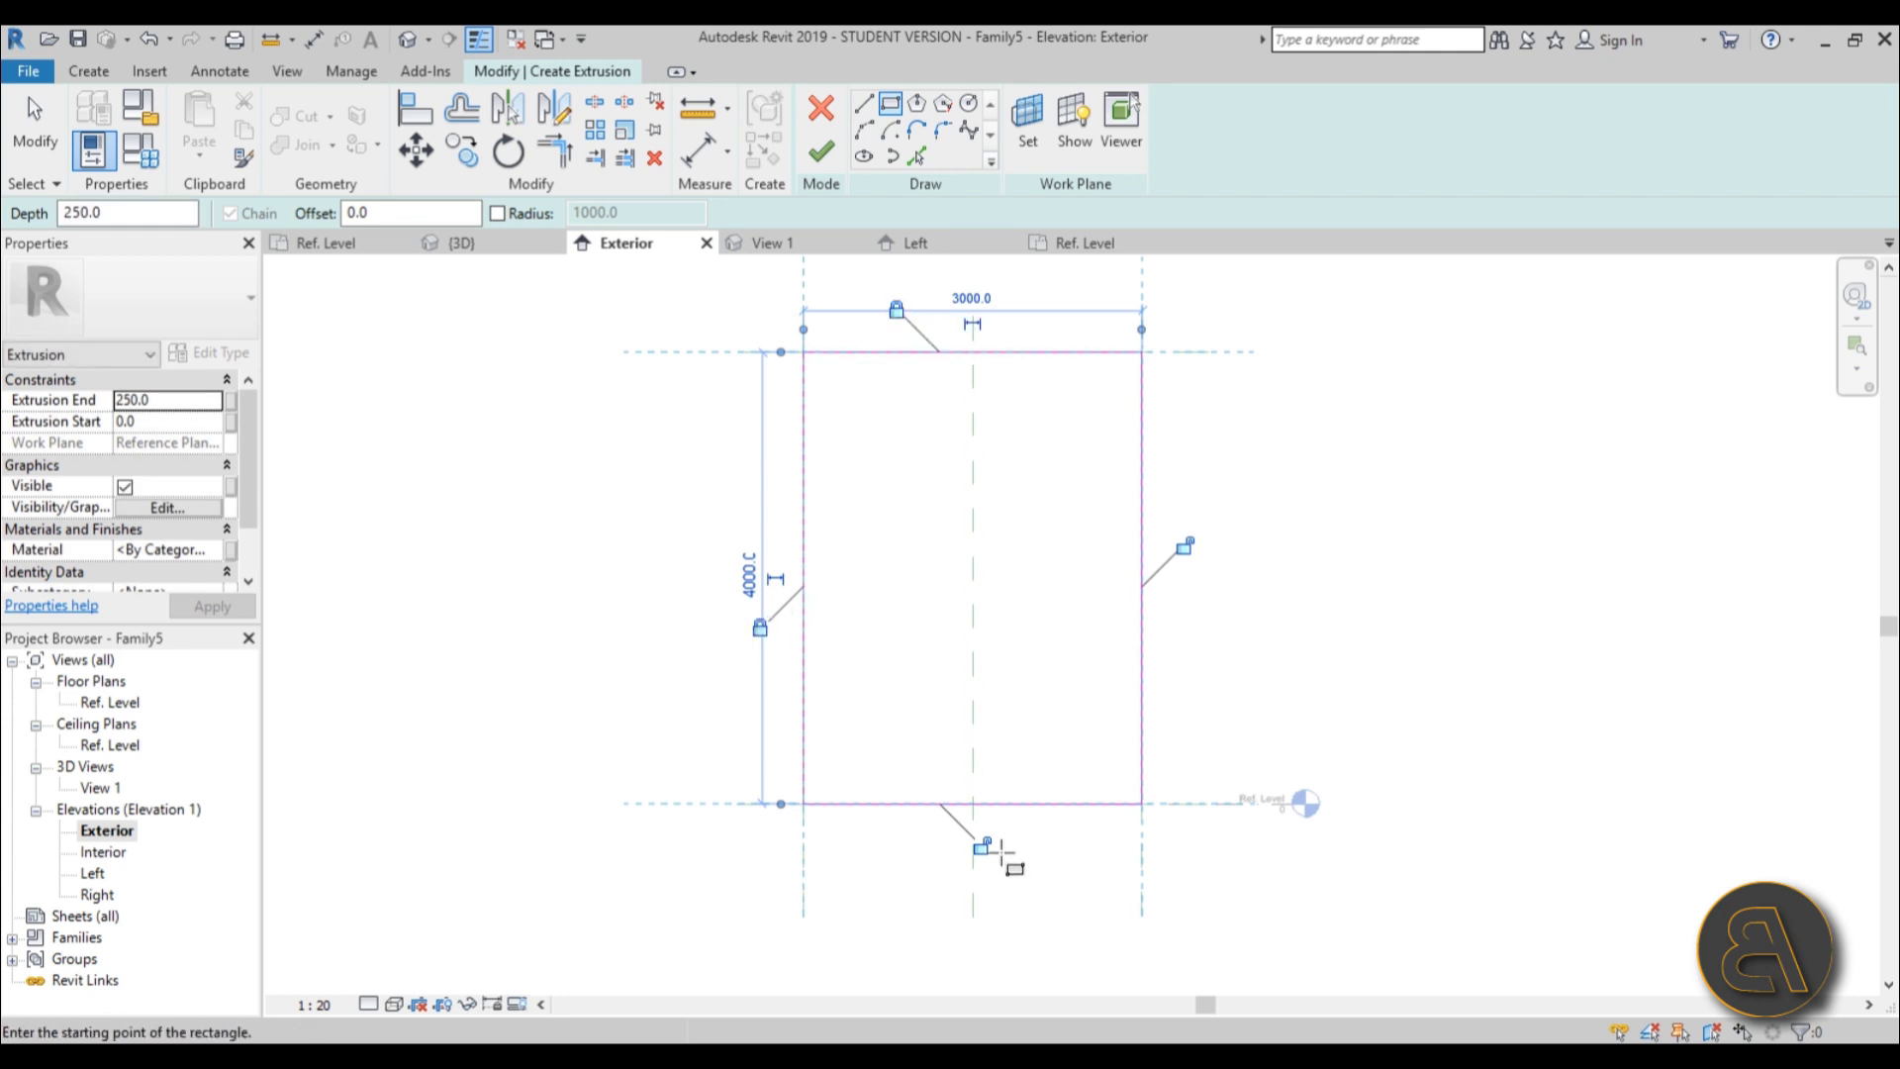
Set the panel's extrusion end to 10 mm and finish the sketch.
left_click(202, 404)
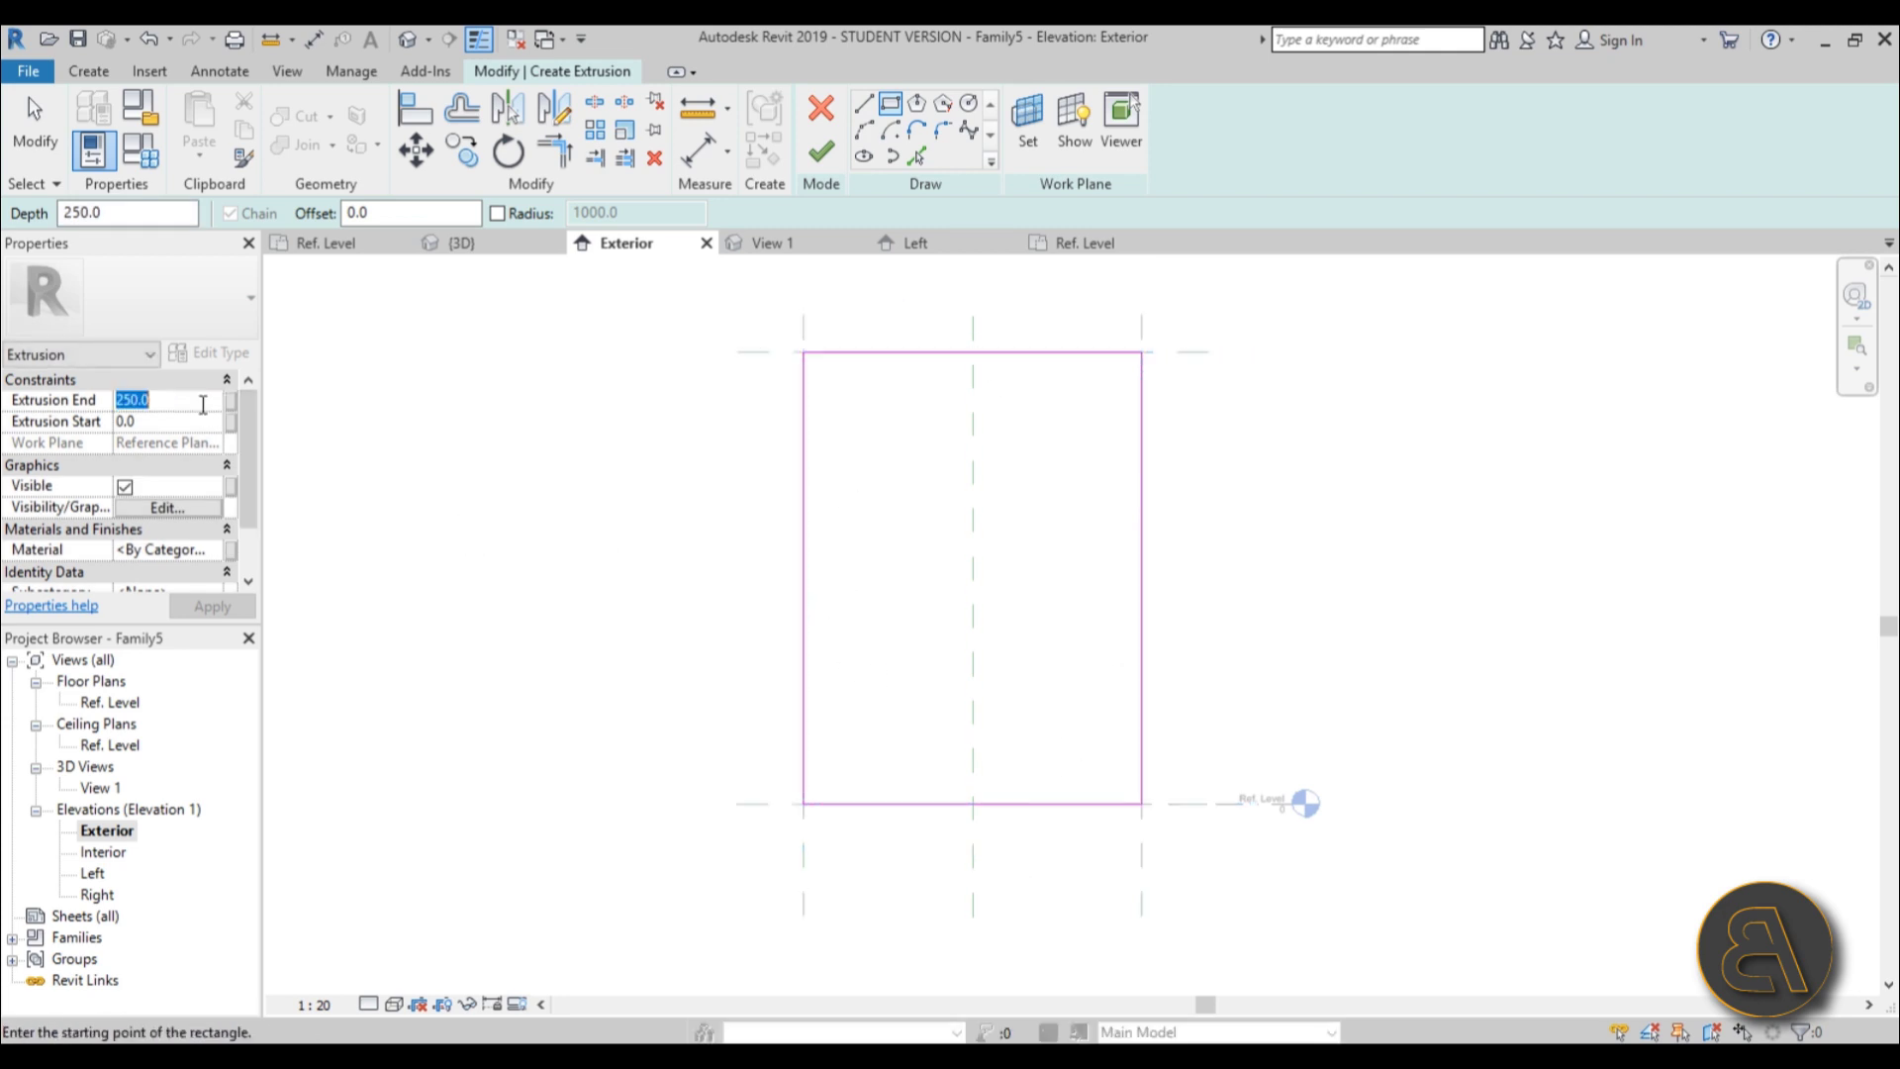
key("Return")
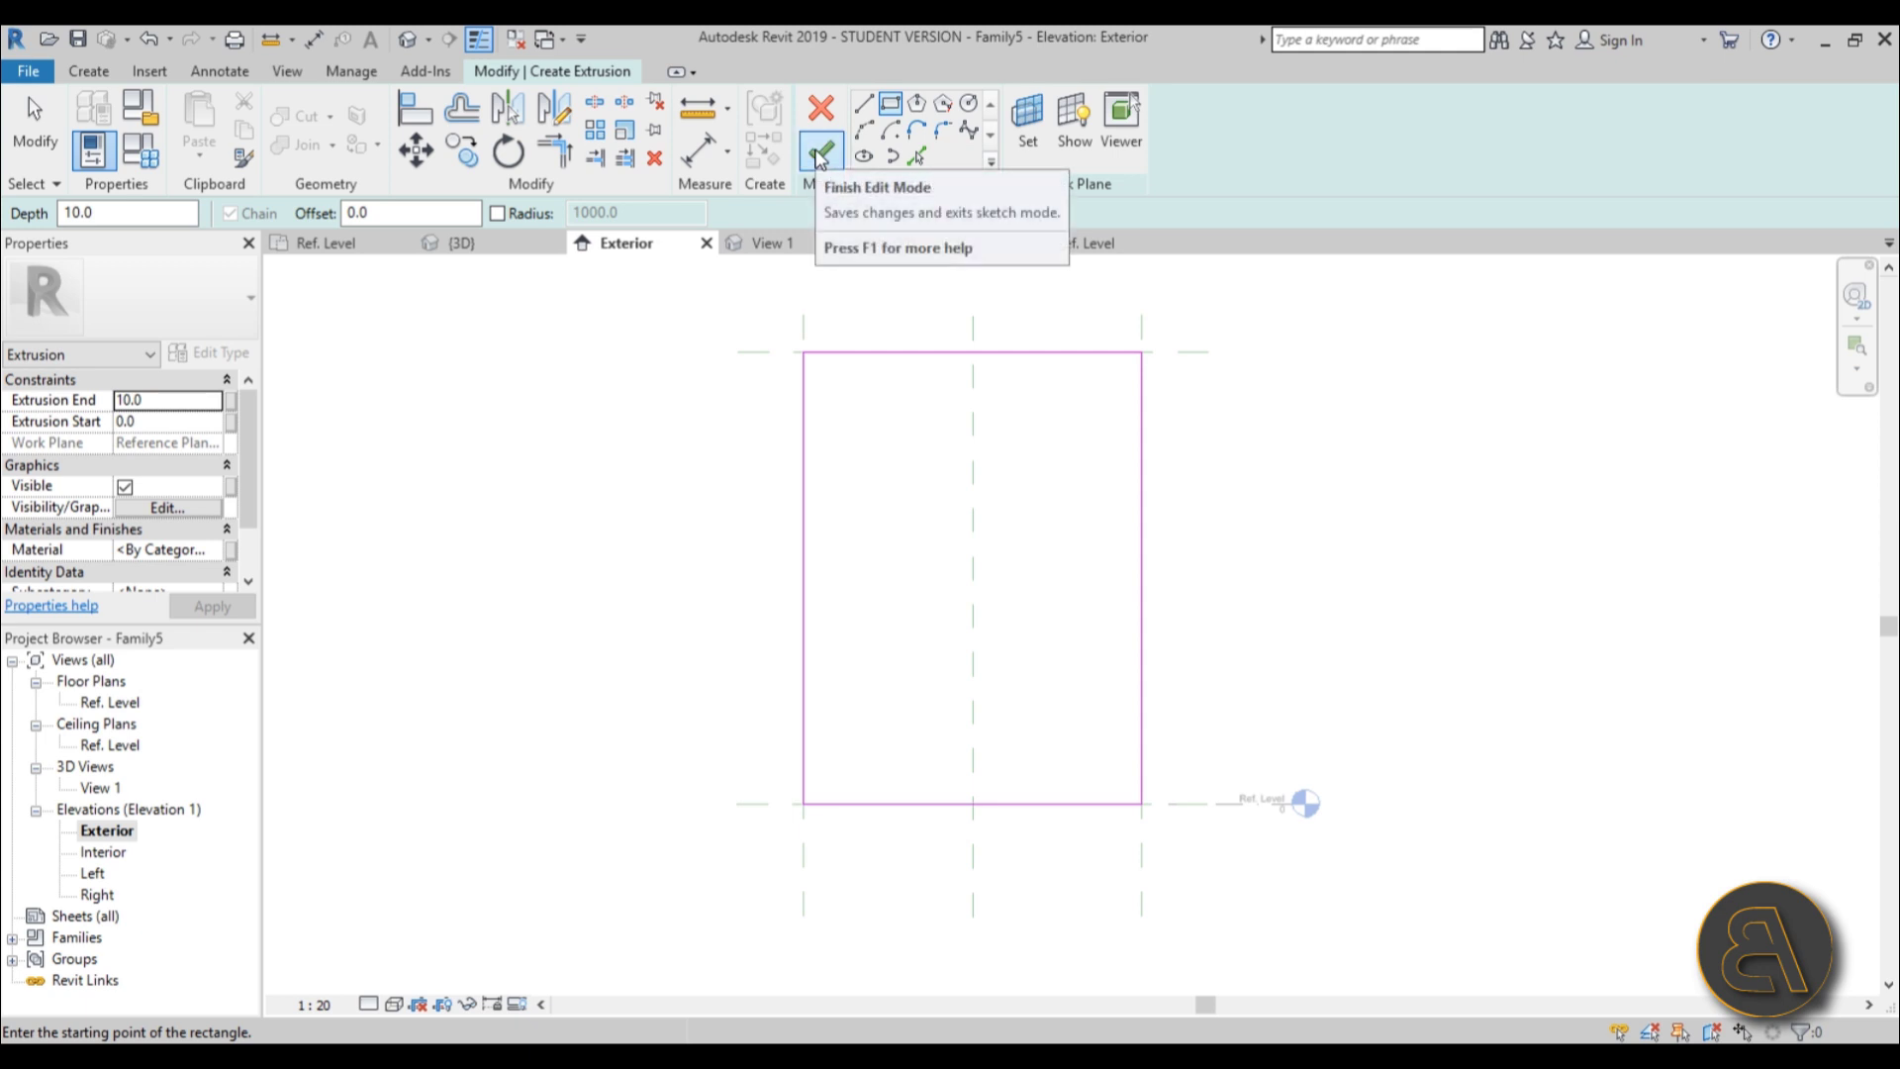
left_click(819, 155)
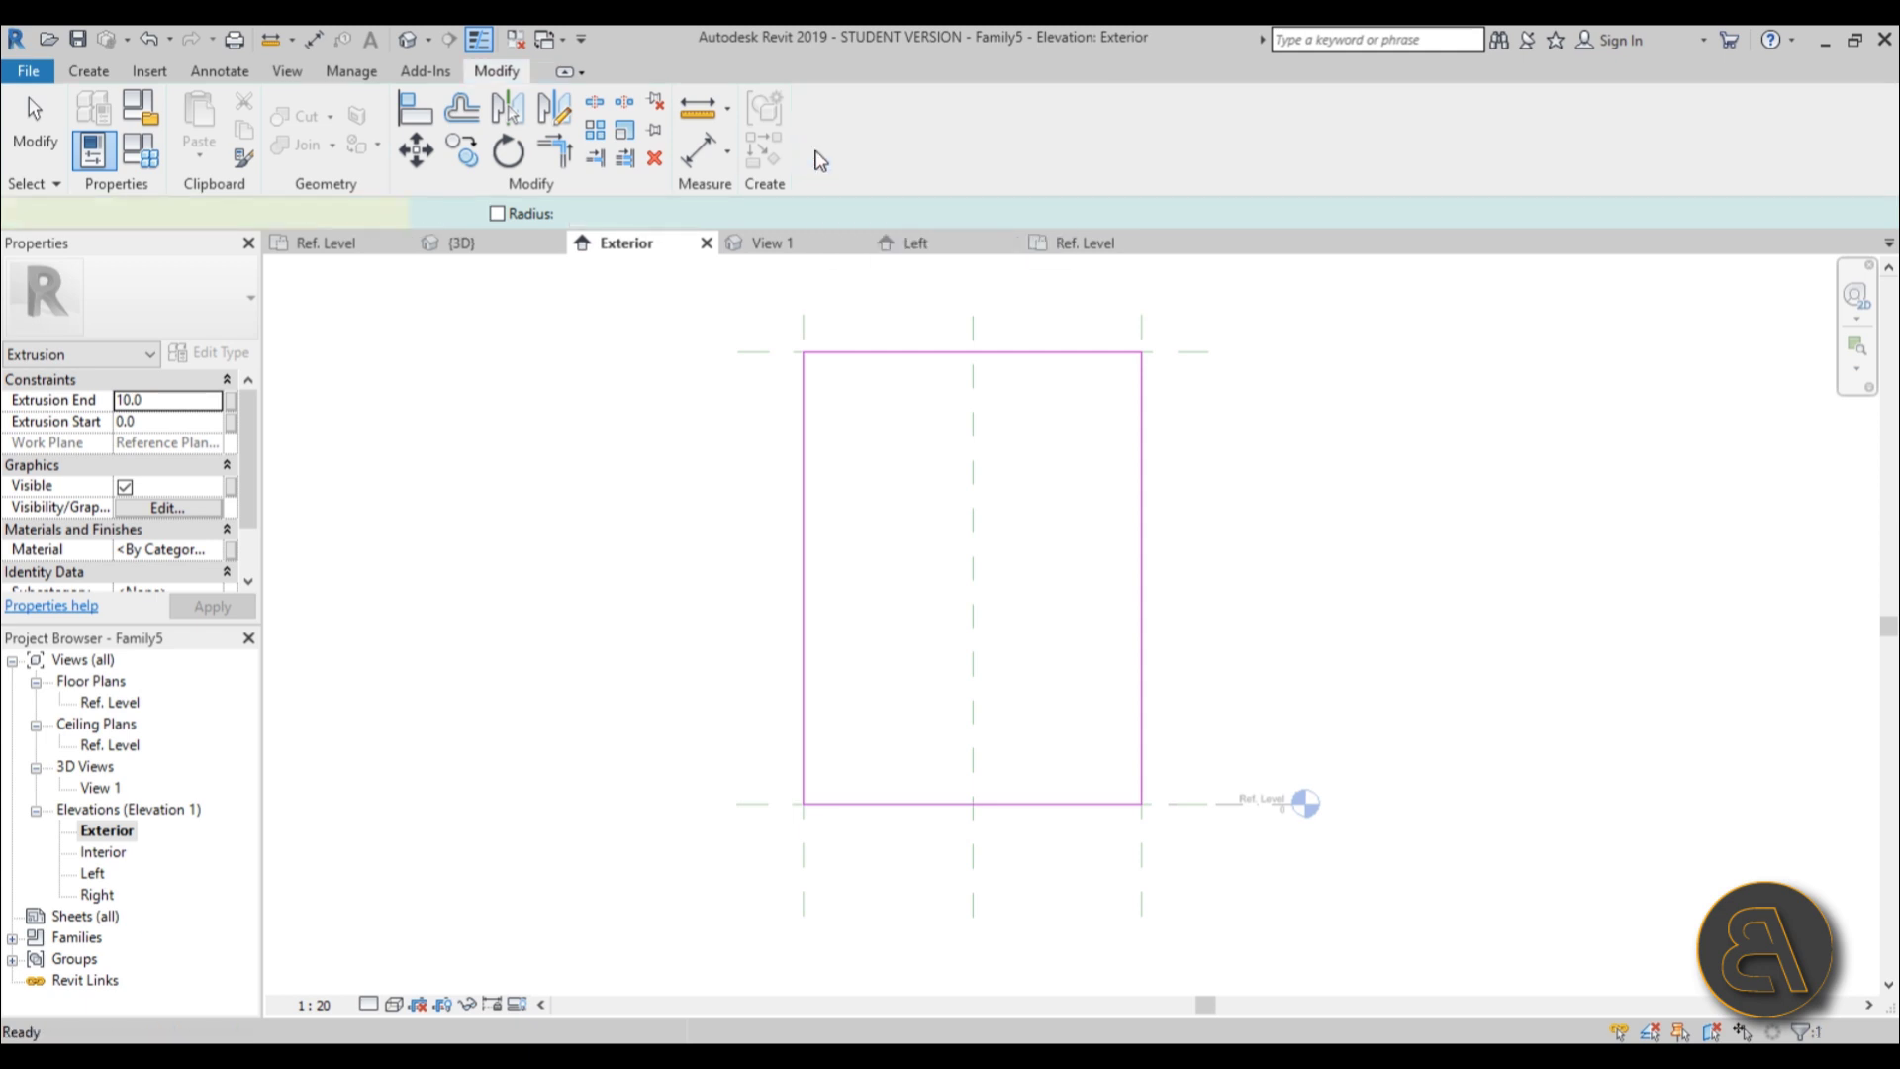
Assign the Glass material to the panel extrusion by searching the materials for "glass".
left_click(230, 563)
left_click(532, 158)
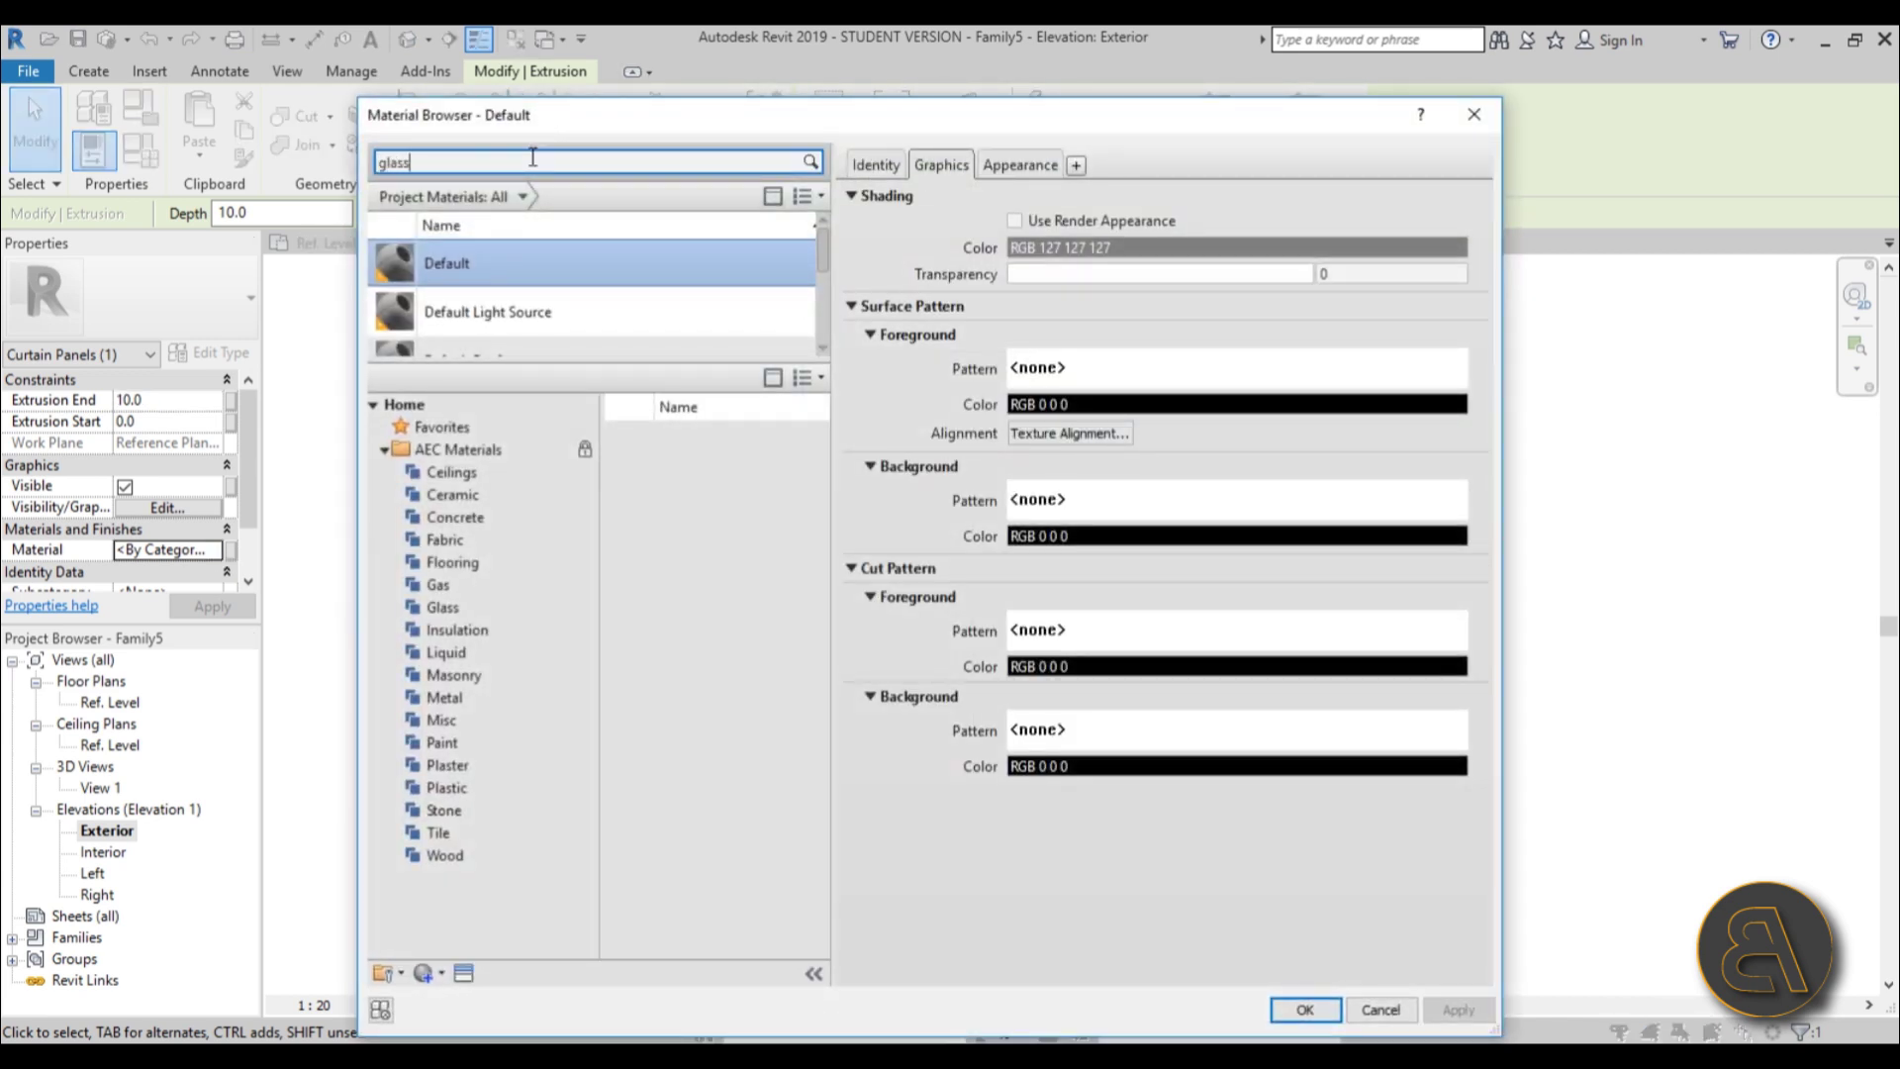
left_click(483, 293)
key("Return")
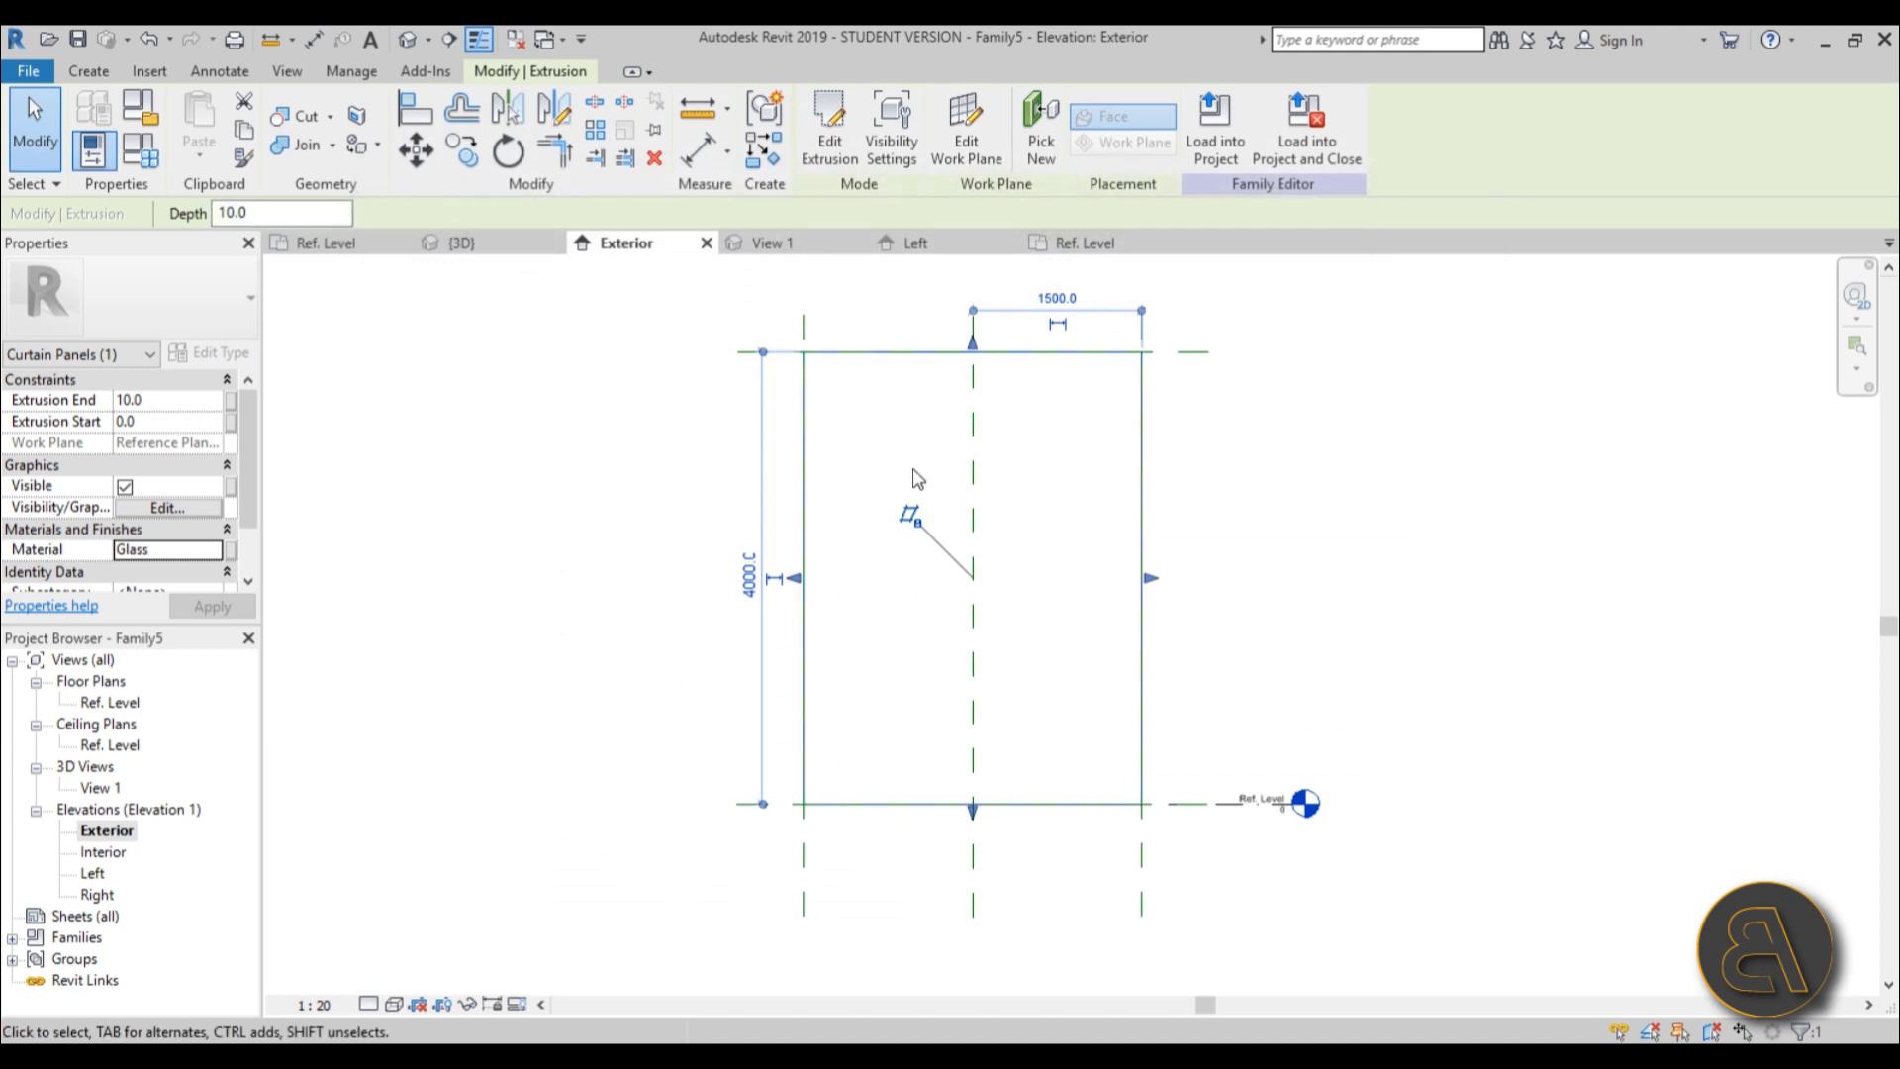
key("Escape")
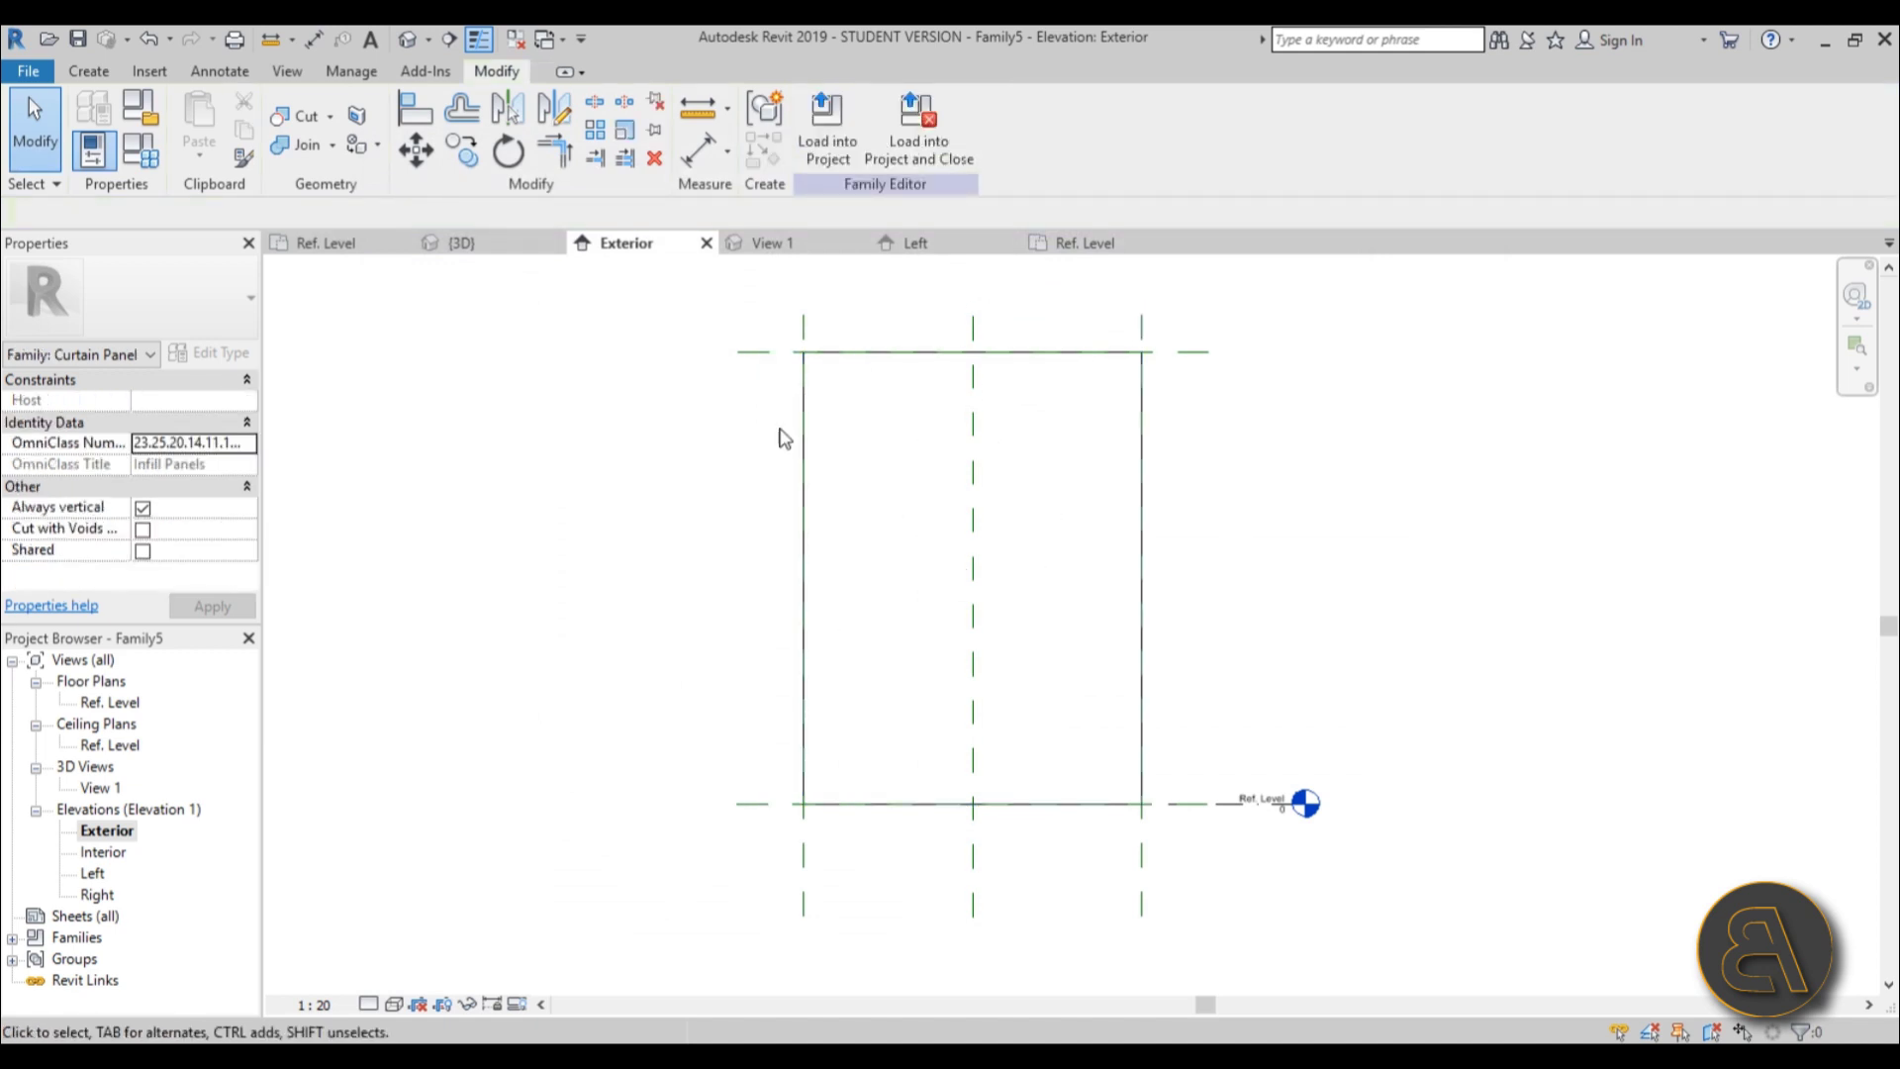
Load the spider arm family Family4 from its 3D view into the curtain panel family.
left_click(786, 249)
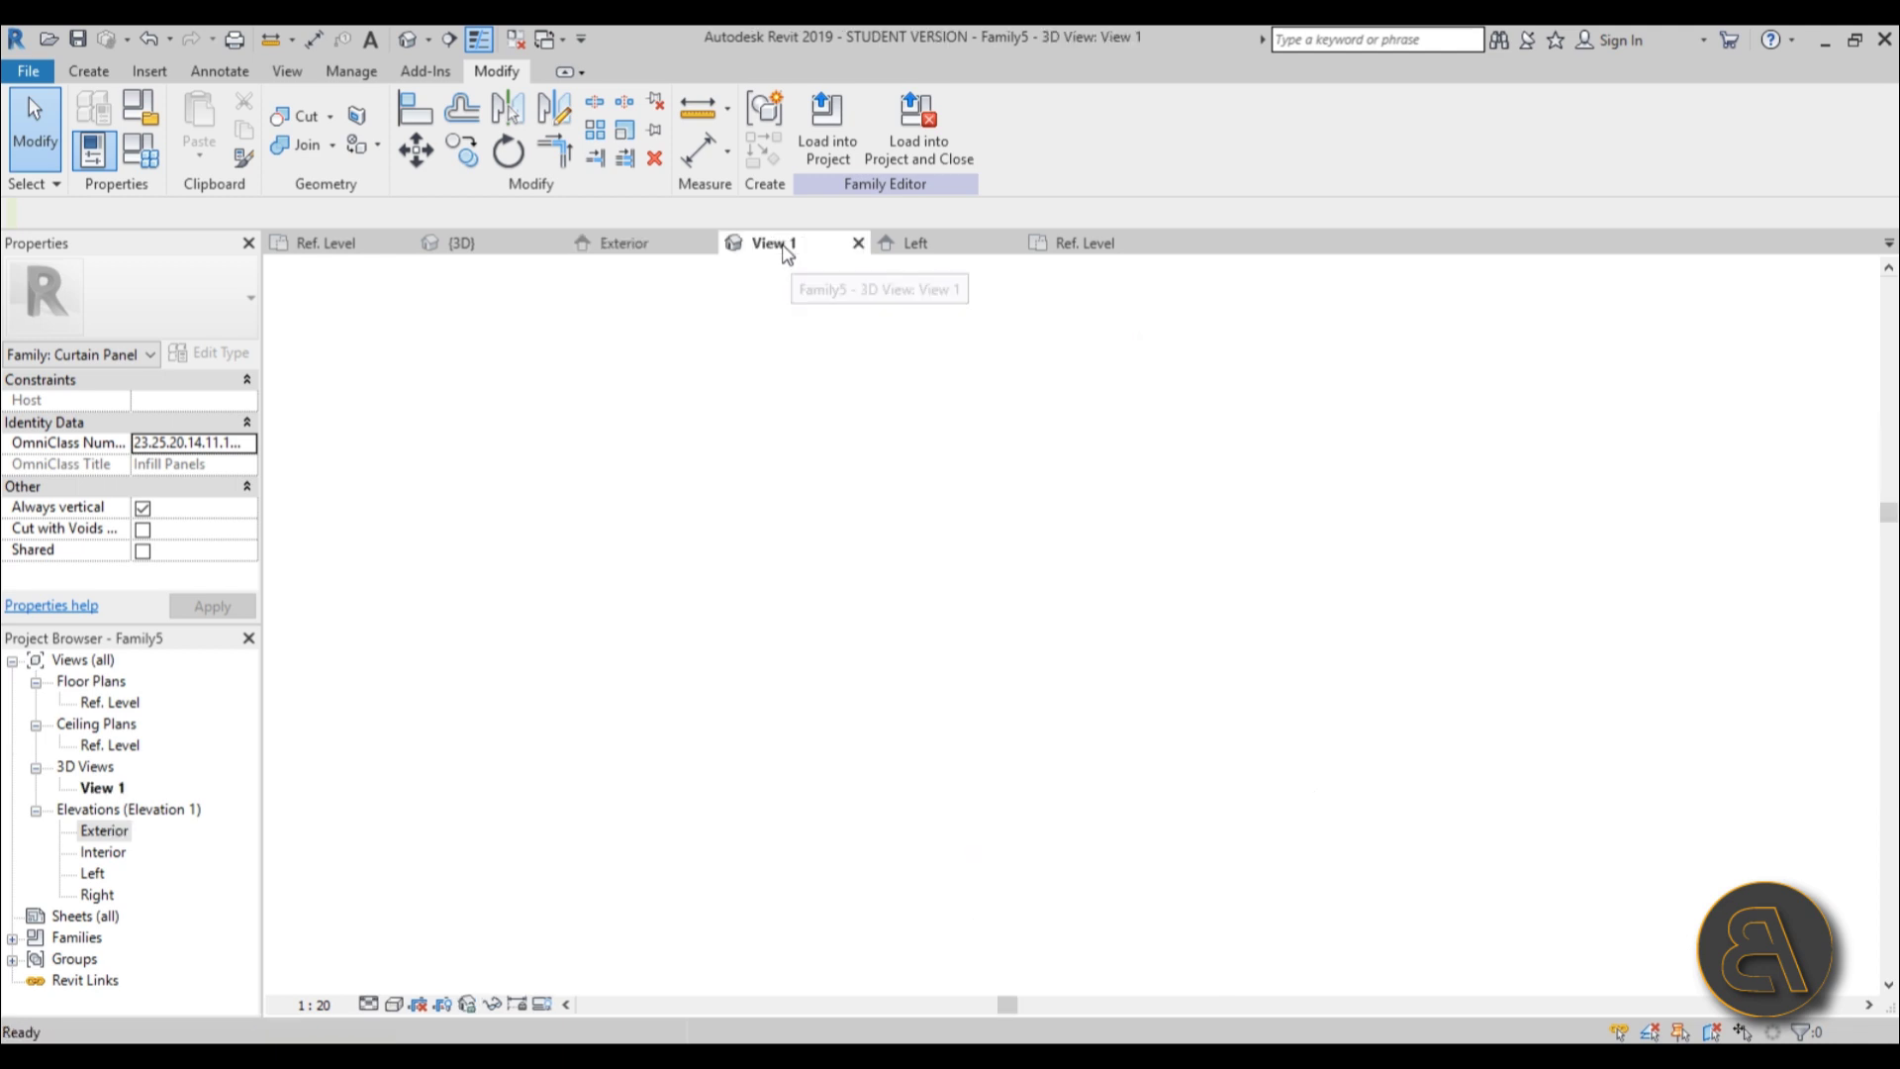
left_click(918, 247)
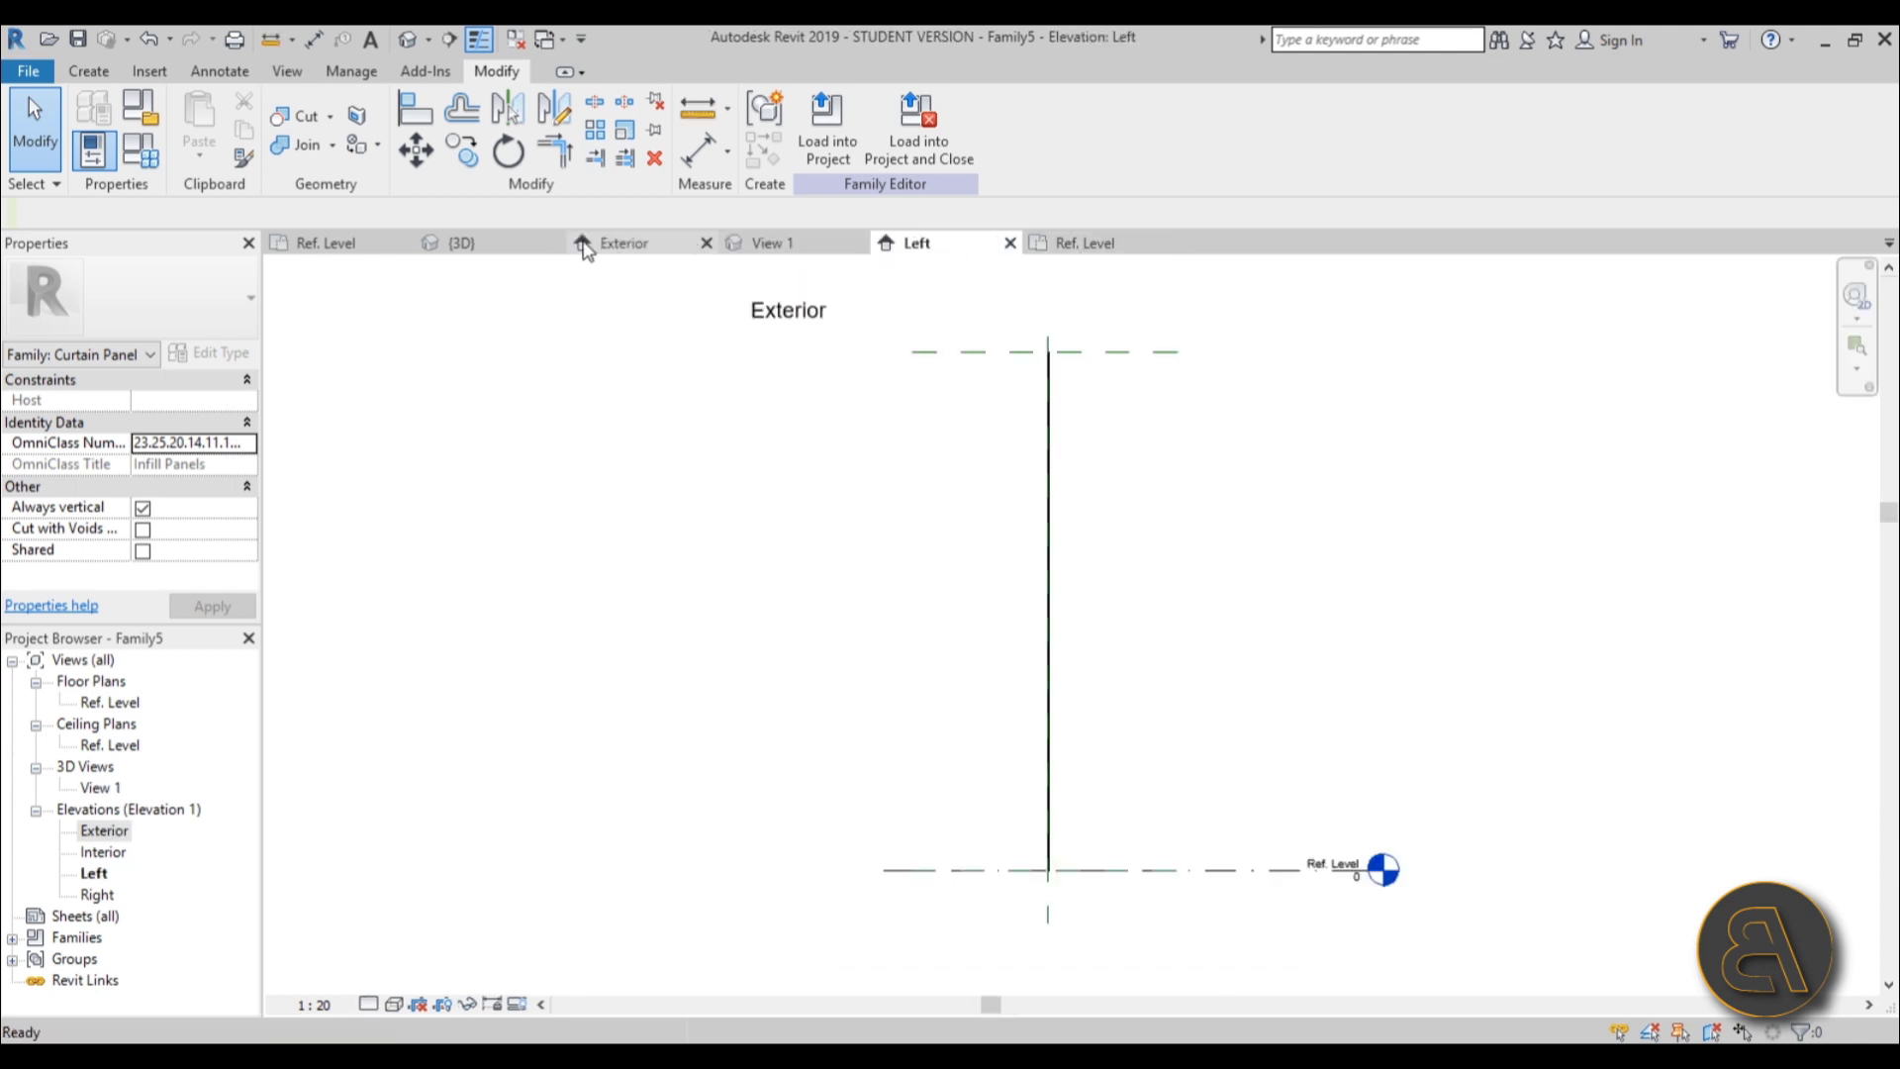
left_click(465, 242)
left_click(831, 148)
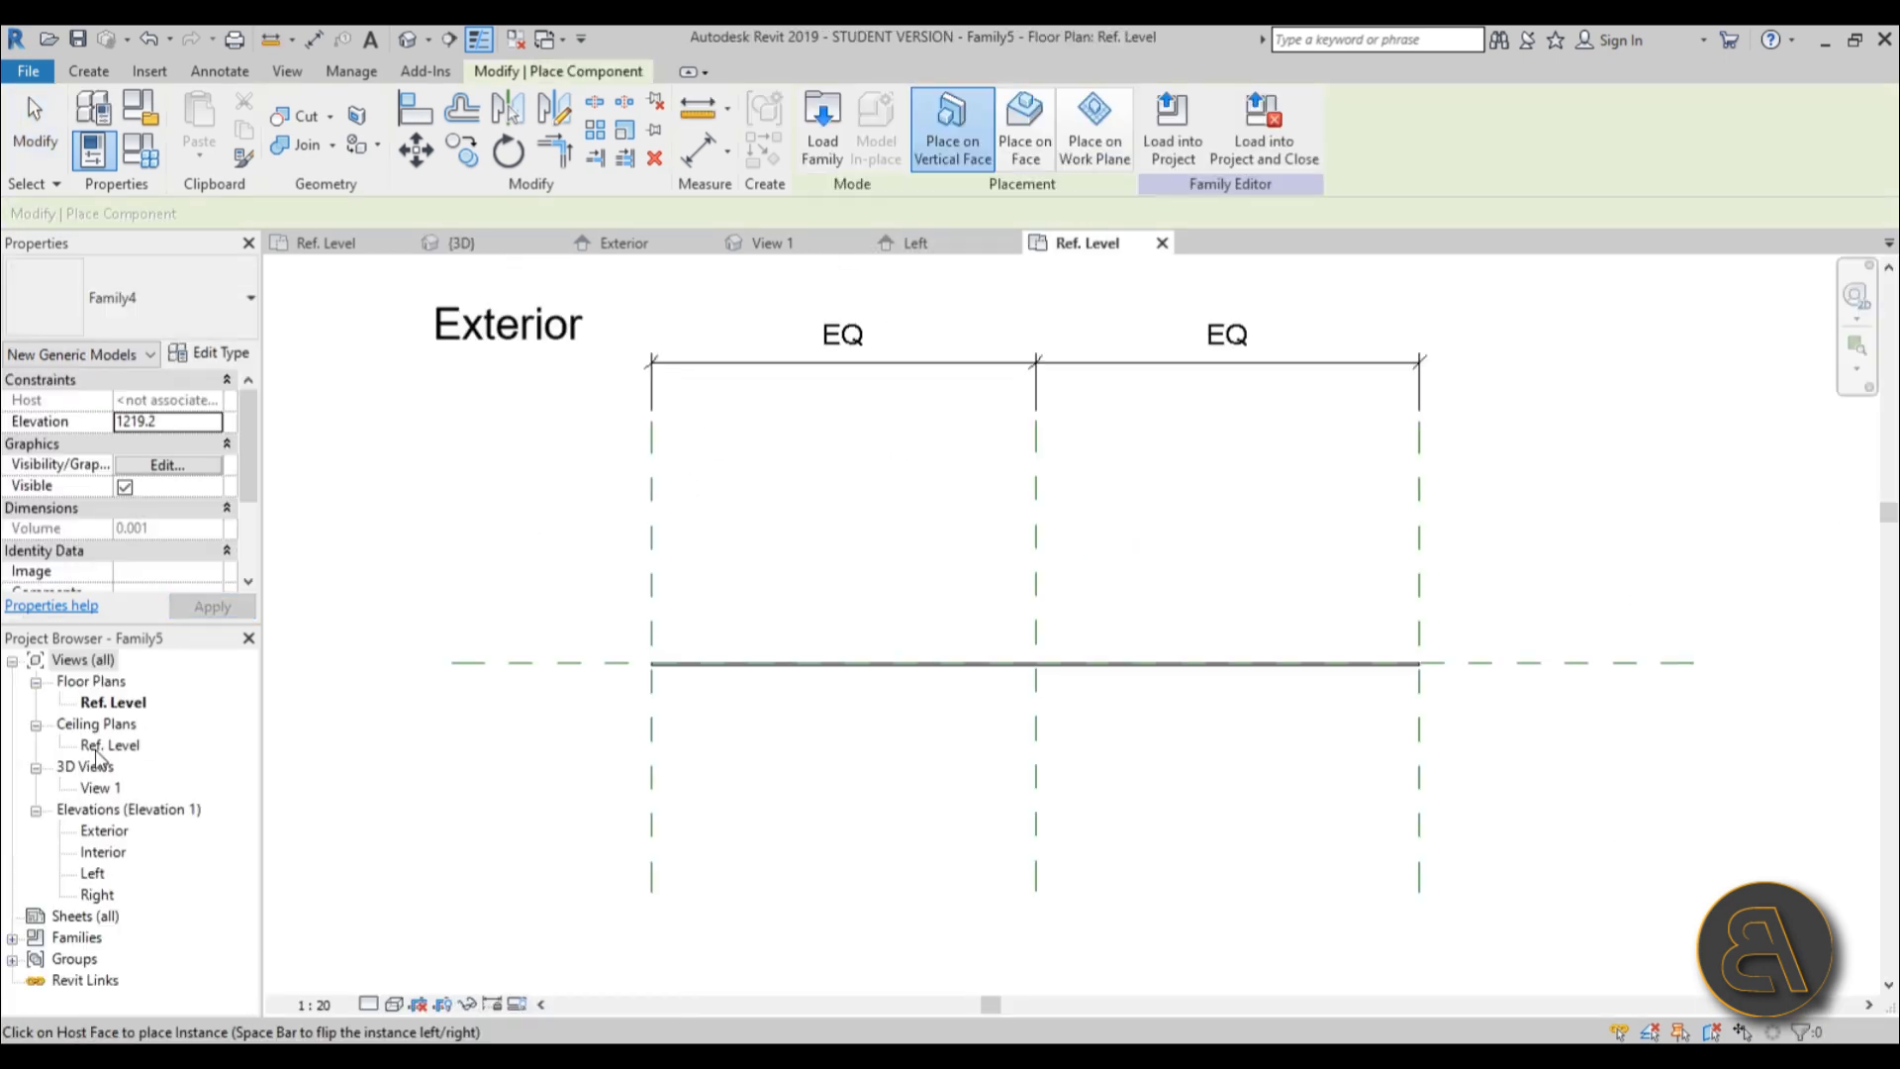
In the Interior elevation, place a Family4 arm in each upper panel corner, about 100 mm from the edges, rotated so its tip points inward.
left_click(113, 848)
double_click(108, 832)
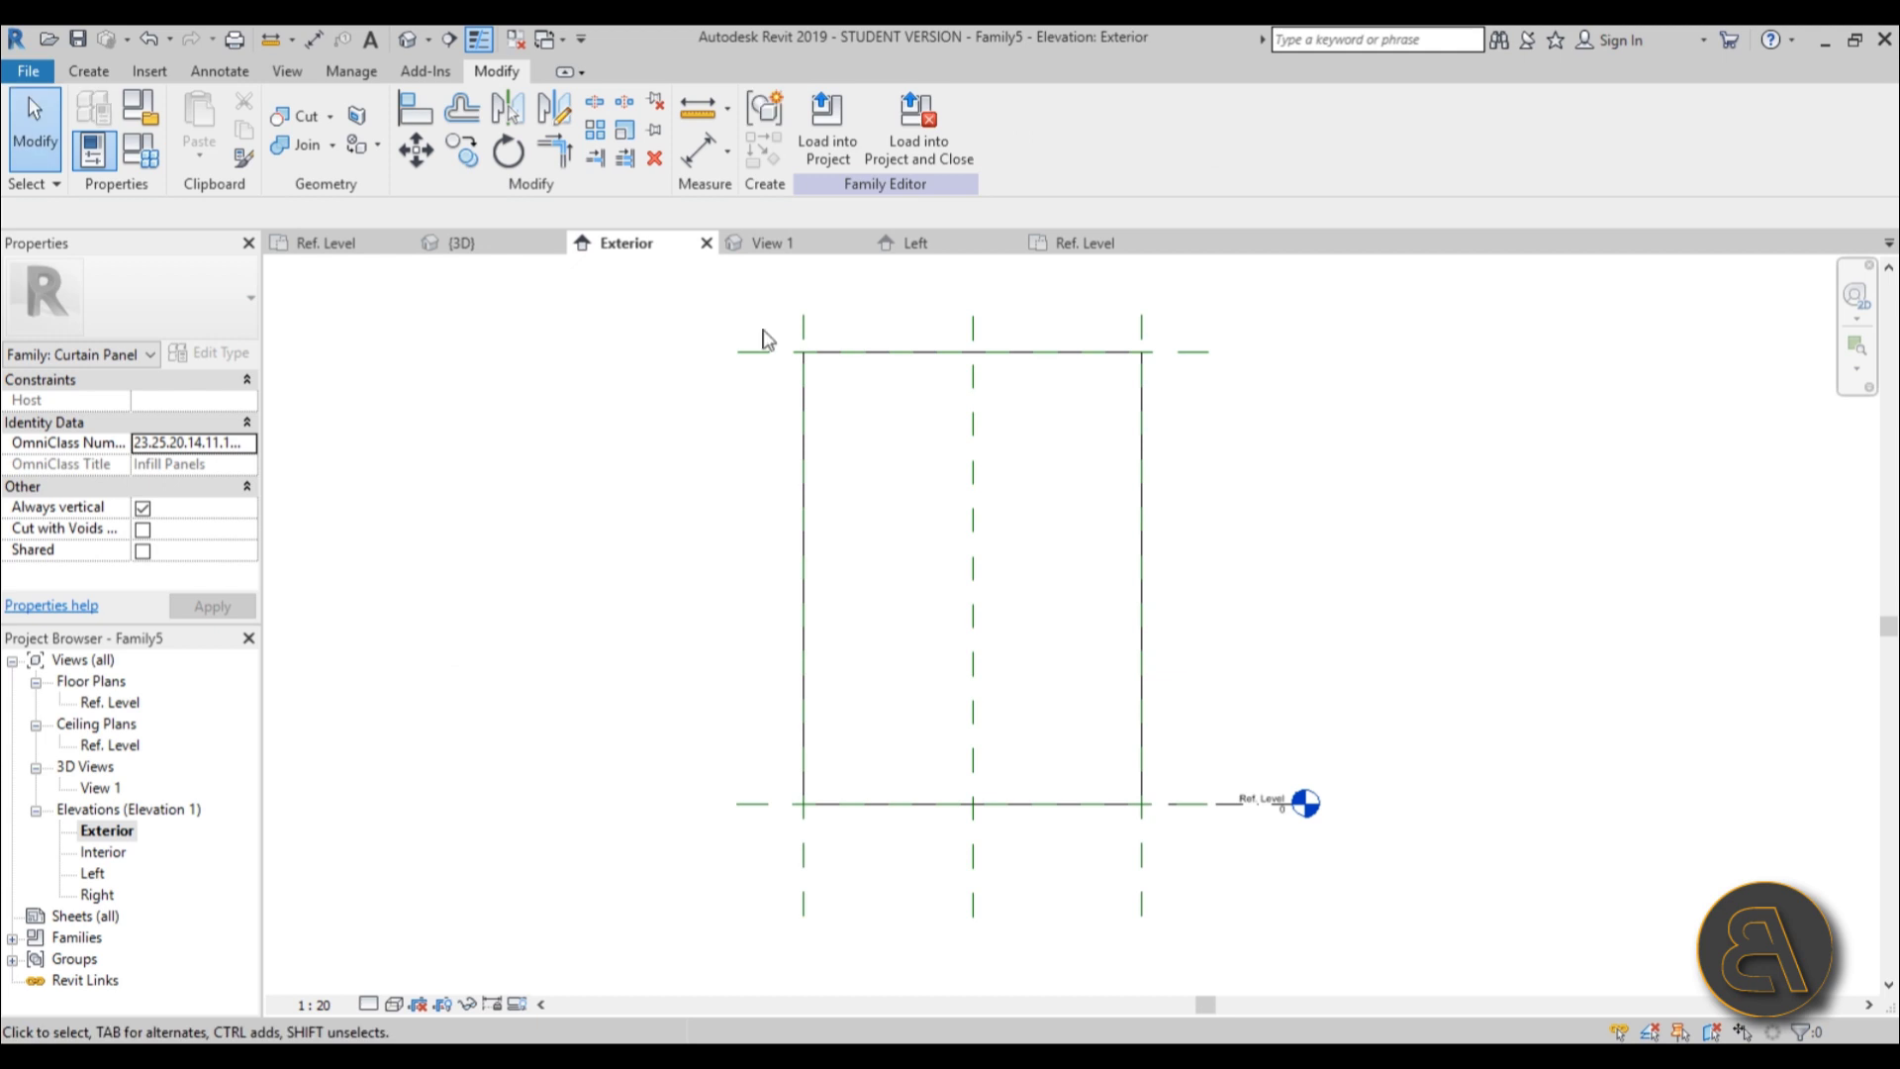
double_click(105, 852)
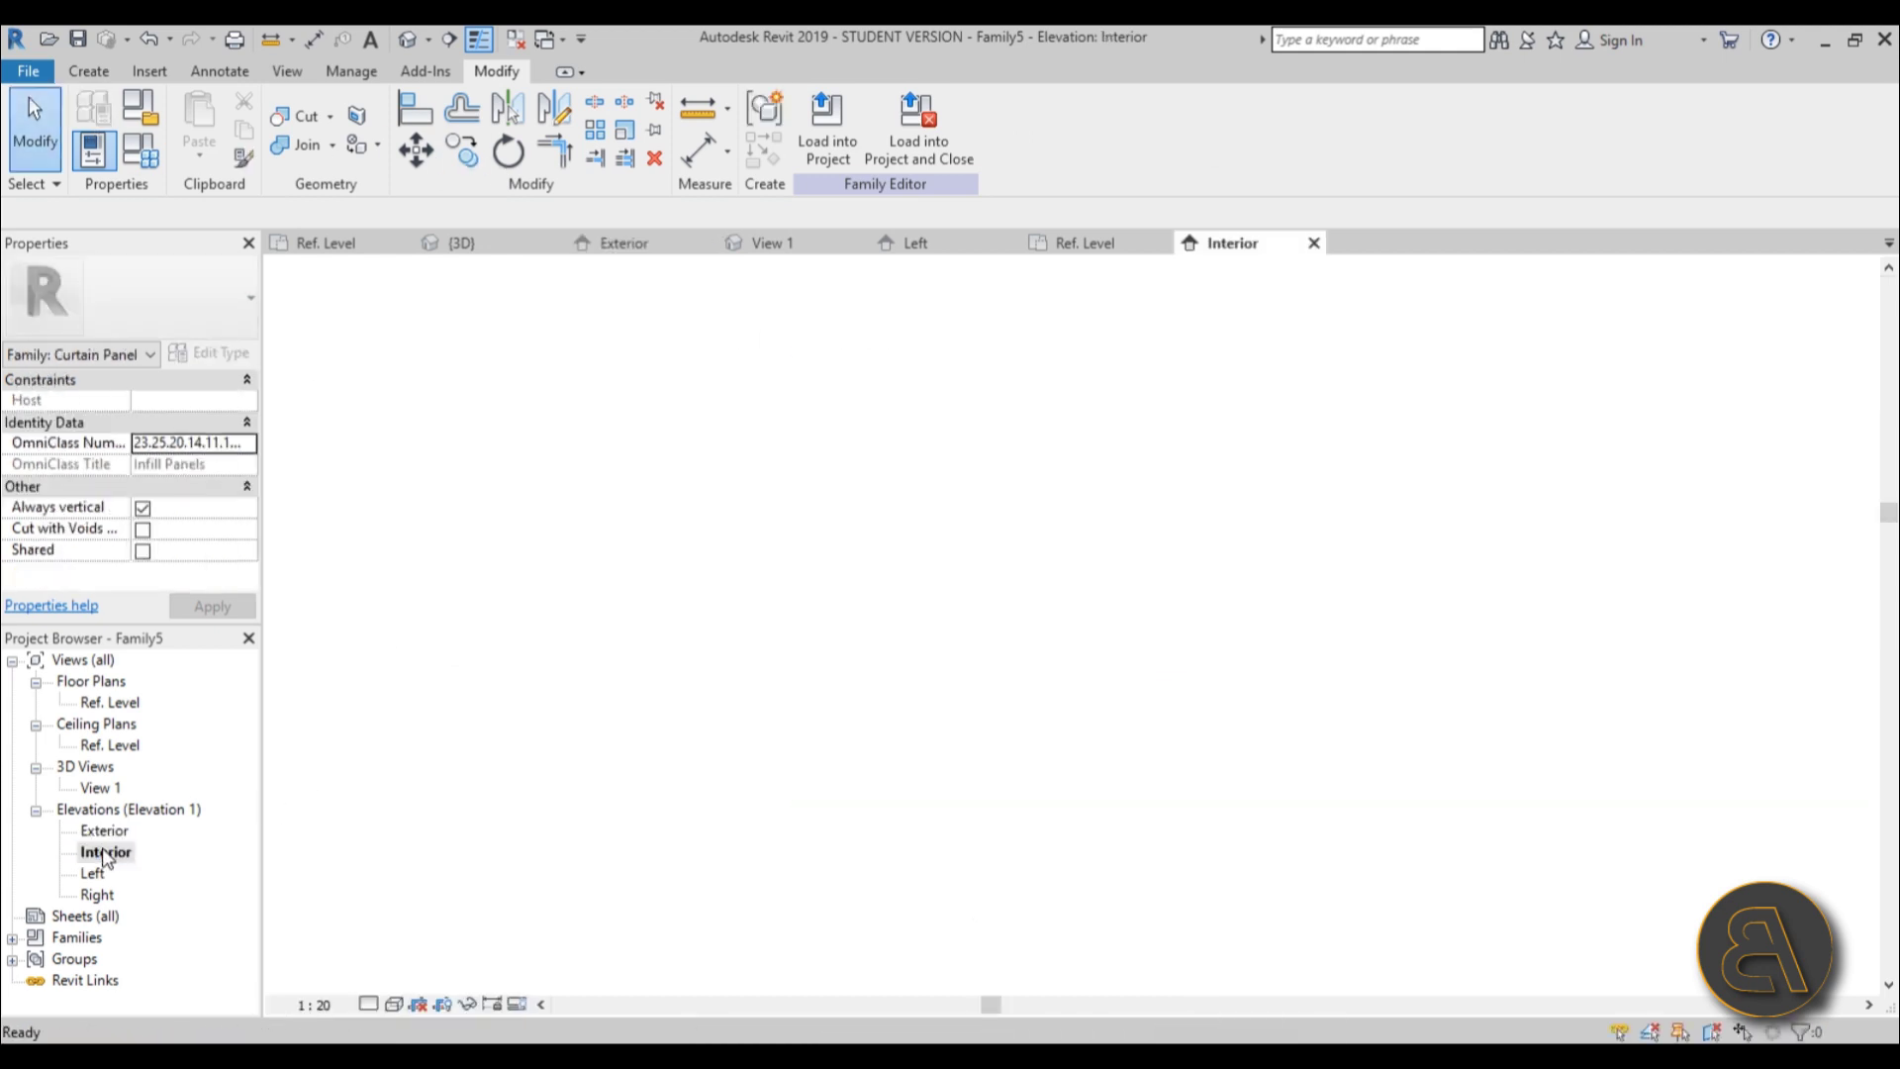
left_click(88, 71)
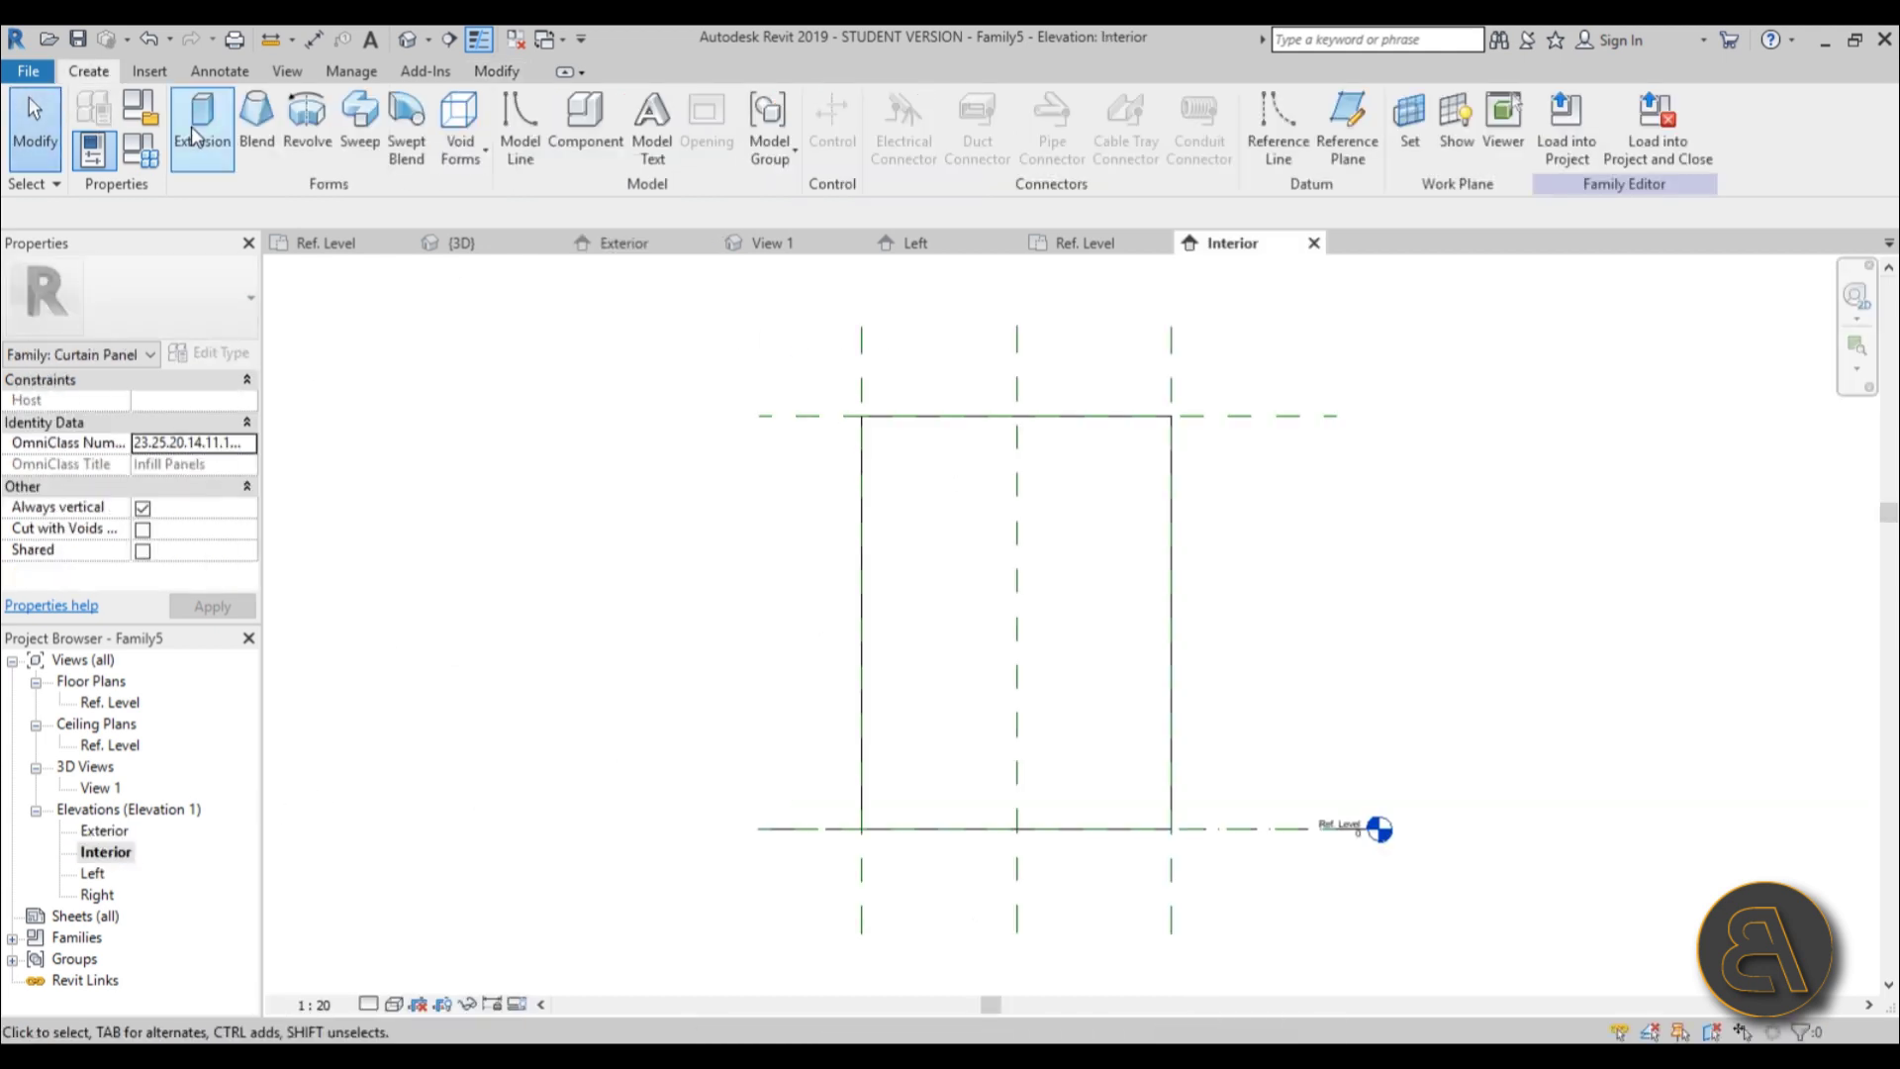
left_click(590, 129)
scroll(923, 452, "up", 5)
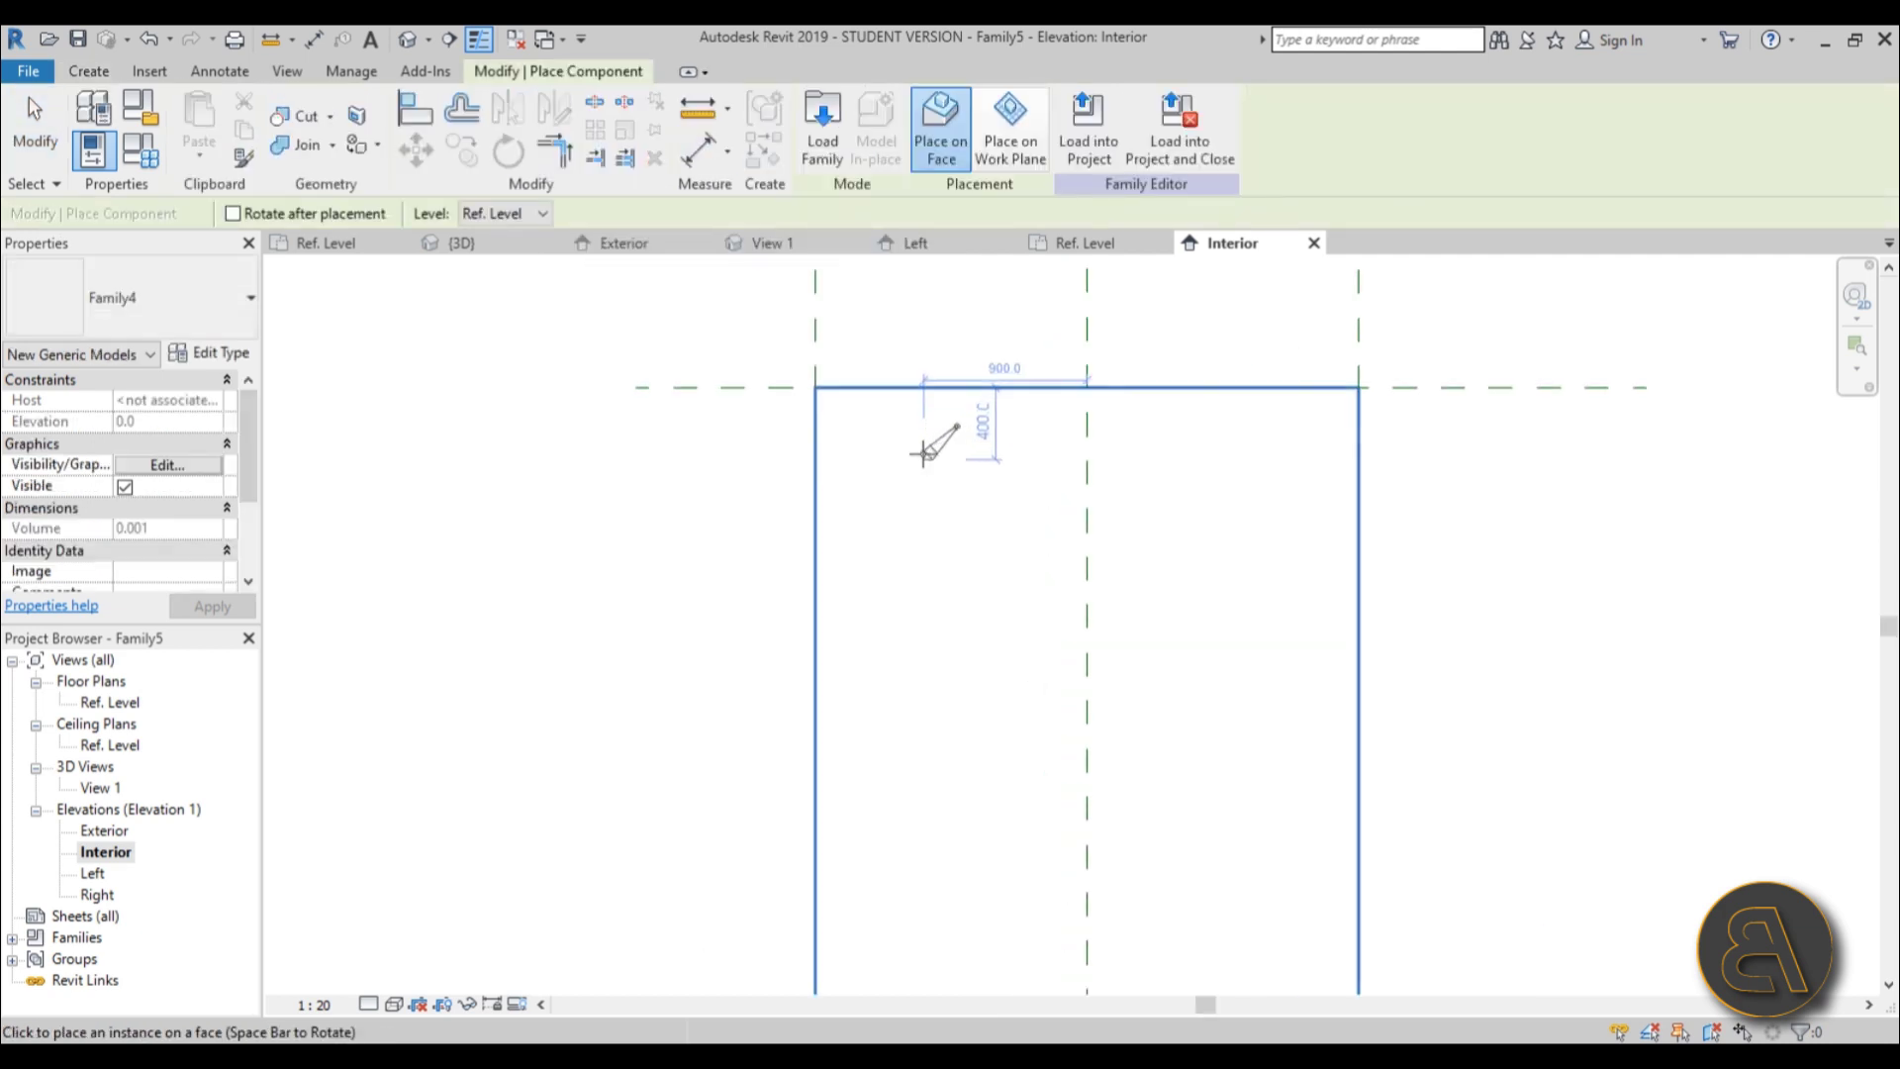
key("space")
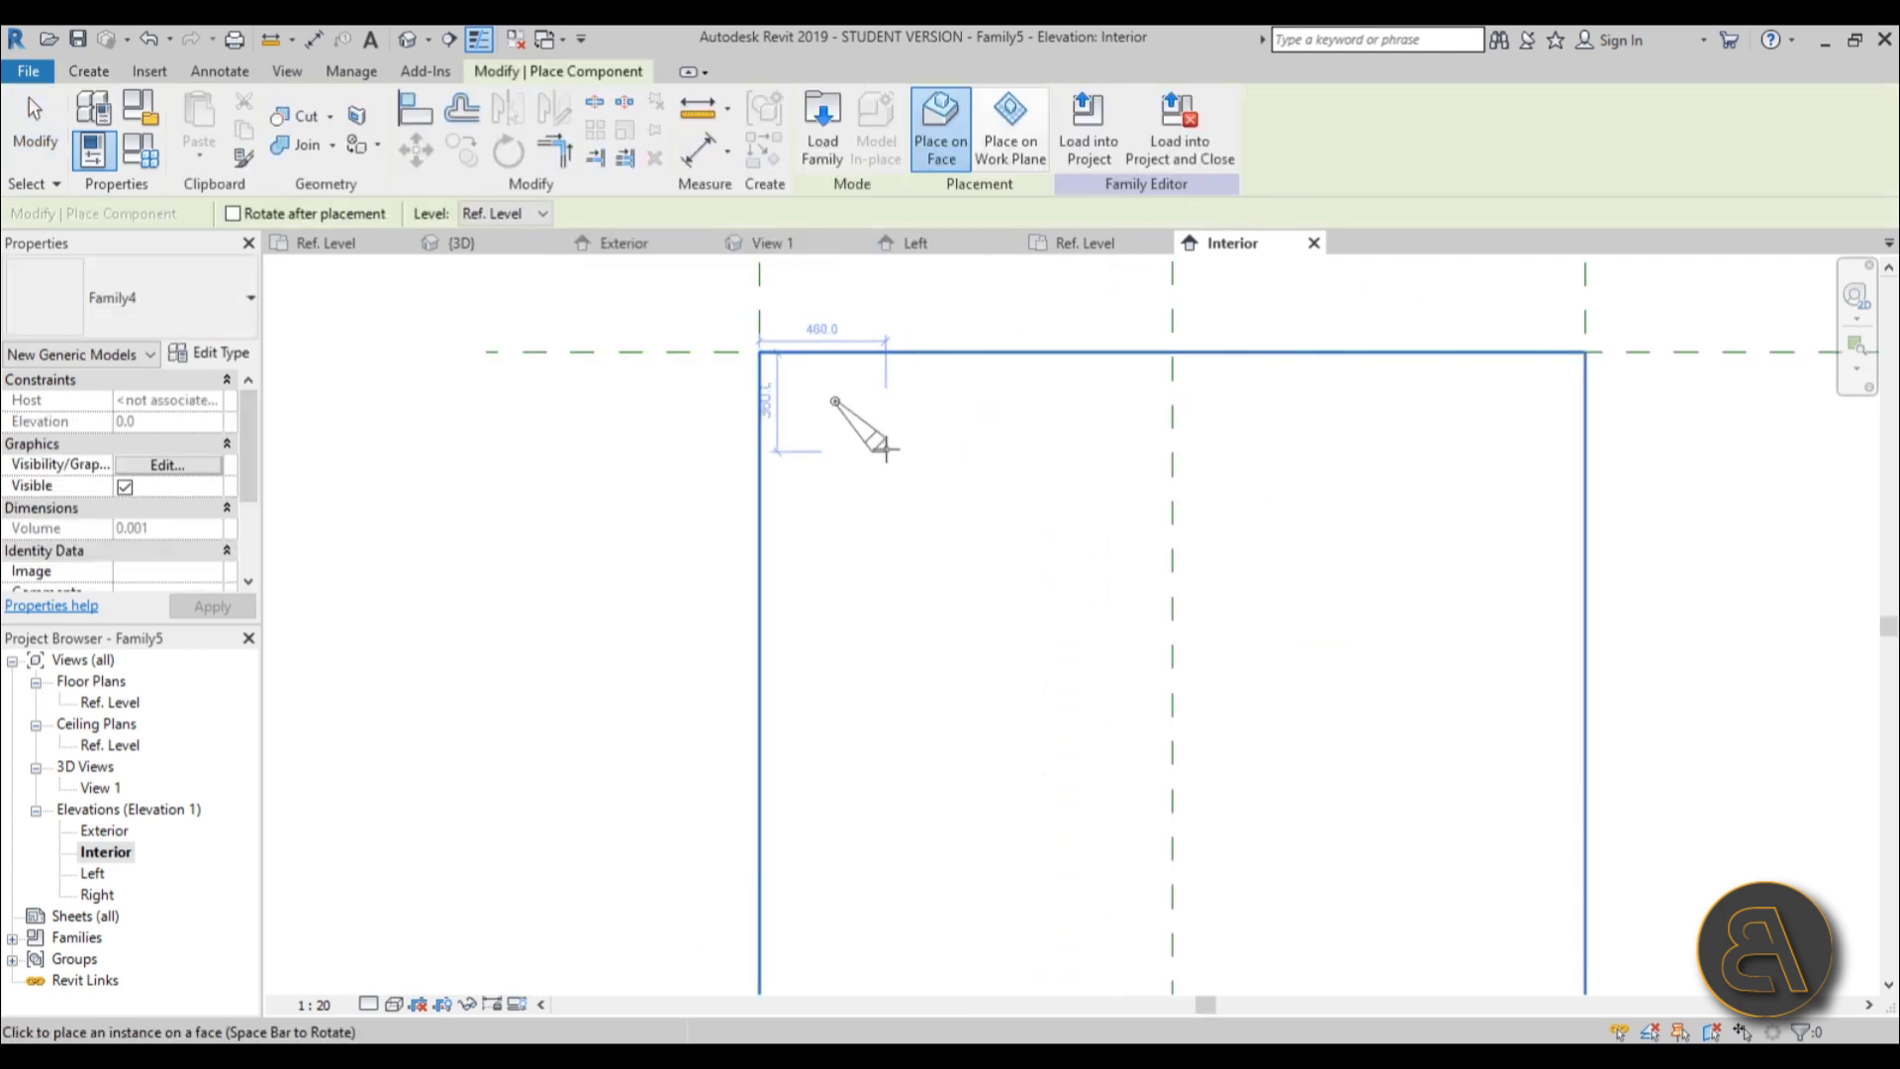
key("space")
key("space")
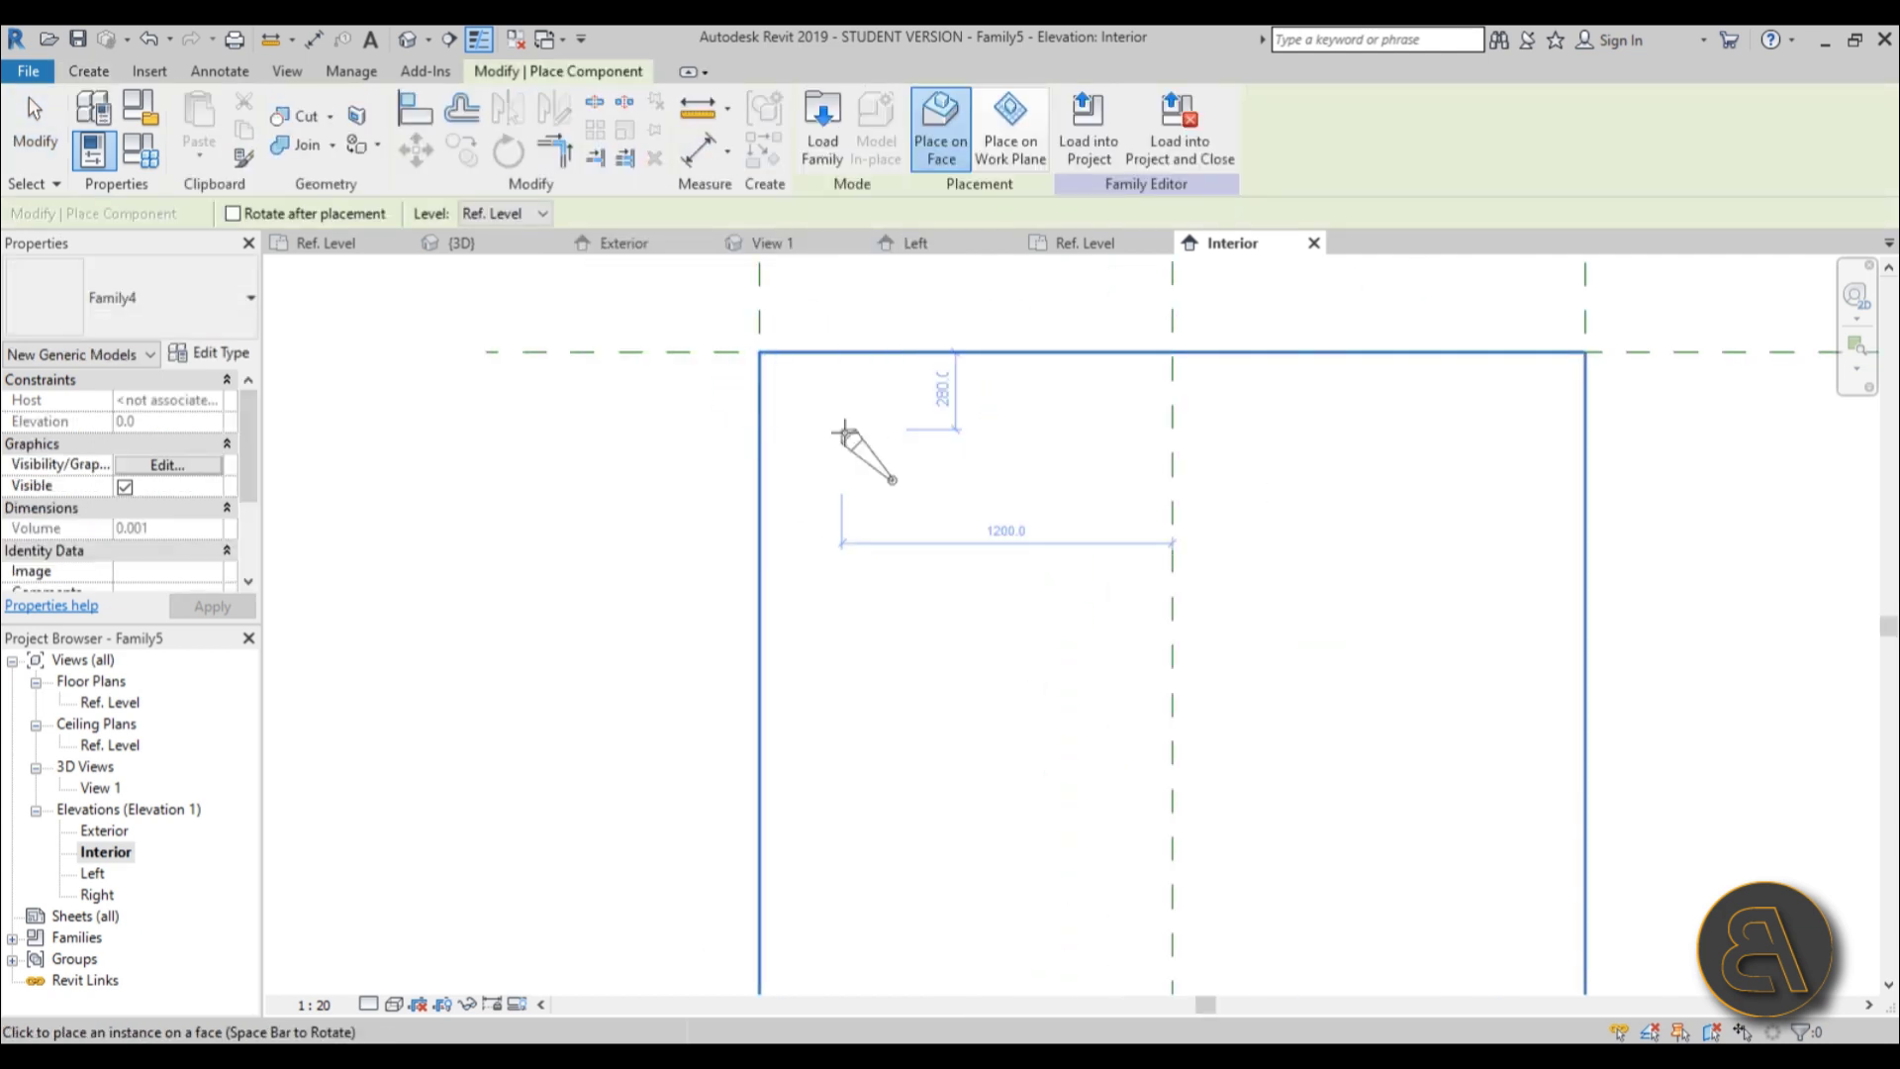
left_click(787, 380)
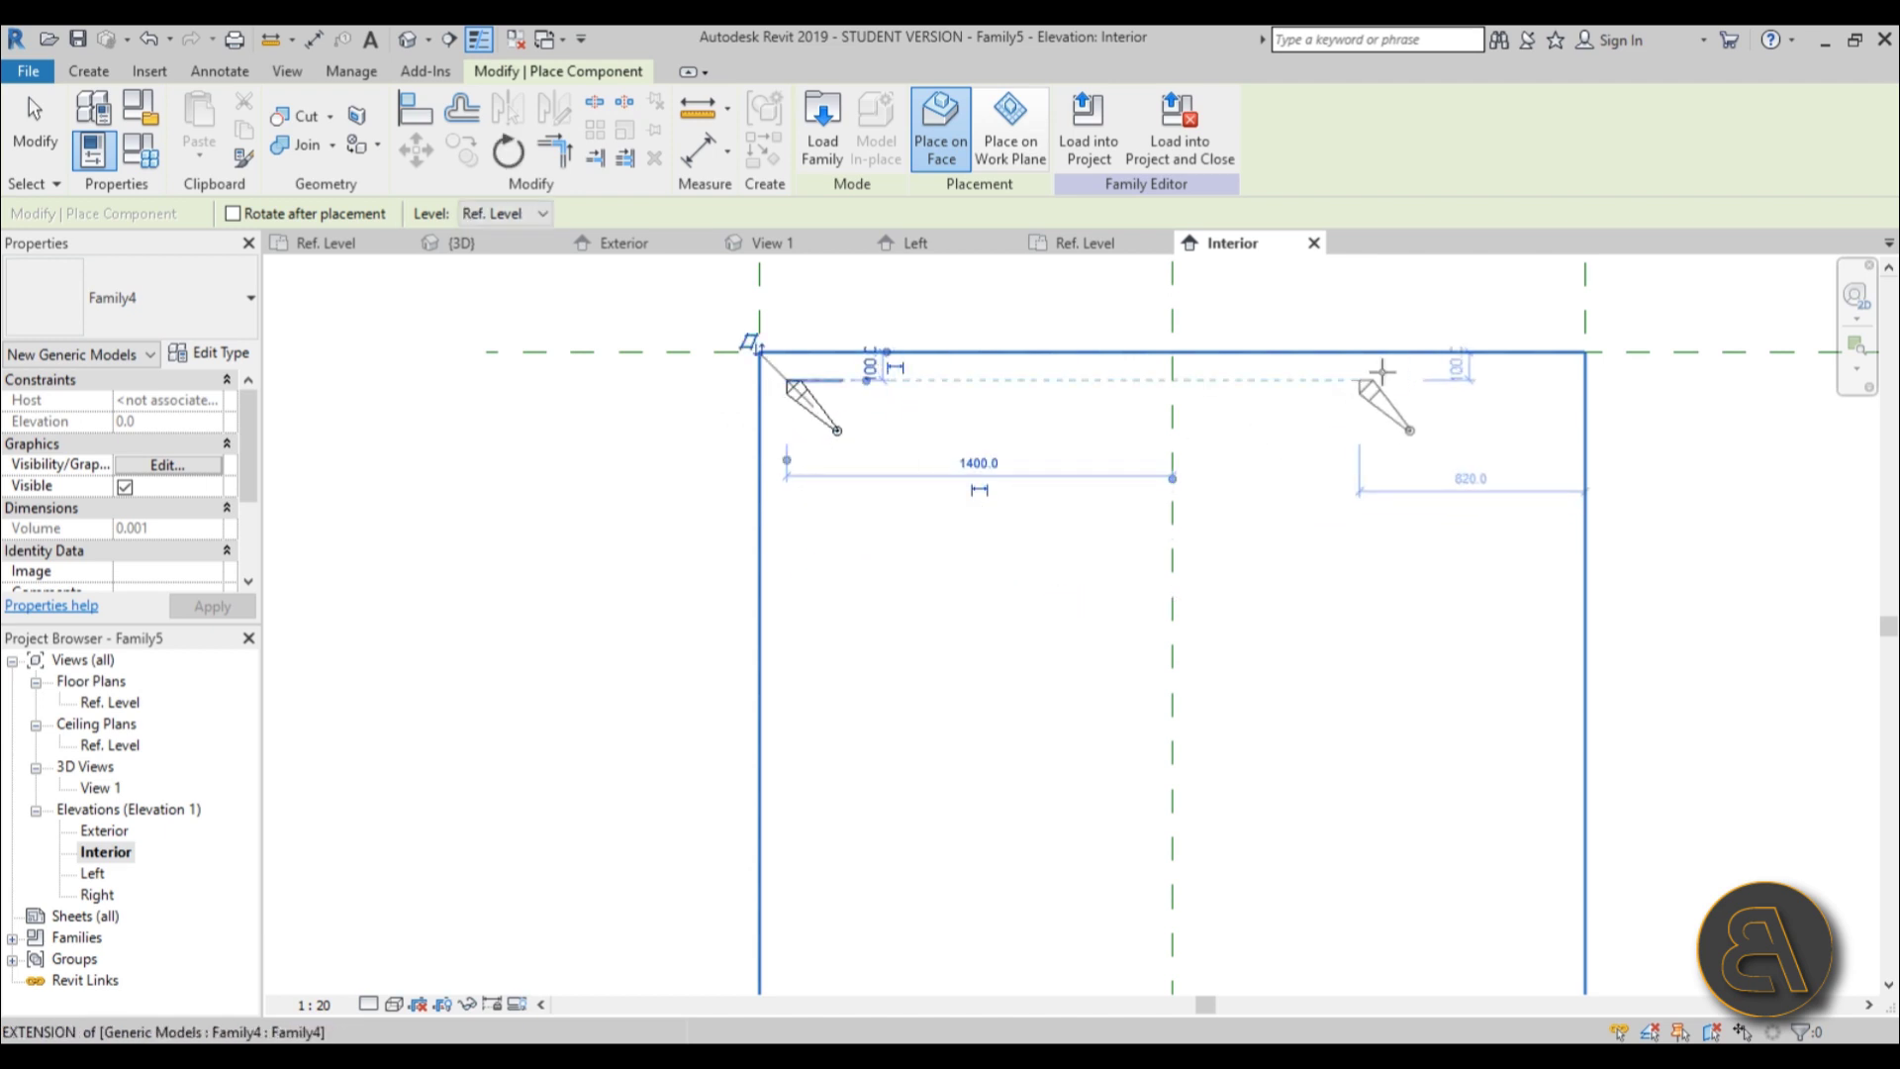
left_click(1558, 381)
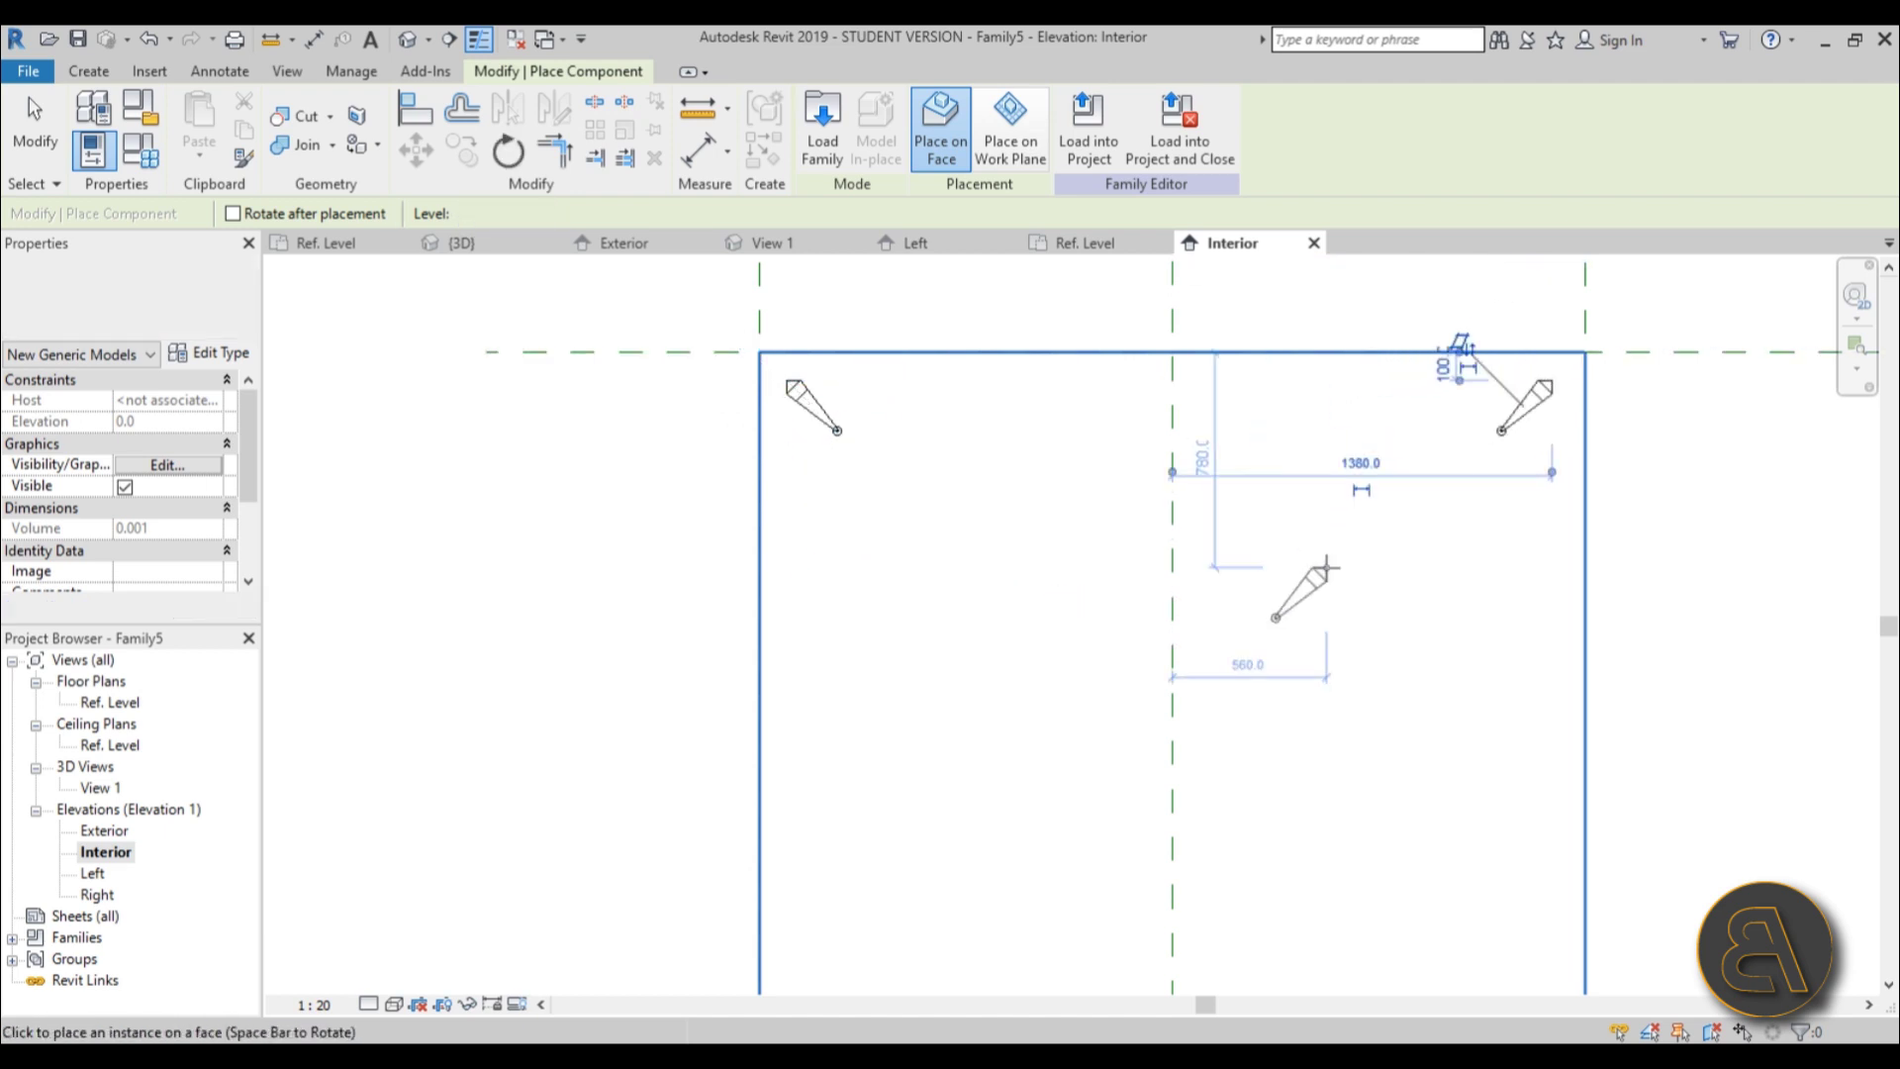
Place a Family4 arm in each lower panel corner, about 140 to 180 mm above the bottom edge, with the tips pointing inward.
scroll(1344, 606, "down", 2)
middle_click_drag(1344, 605, 967, 287)
scroll(1128, 713, "up", 3)
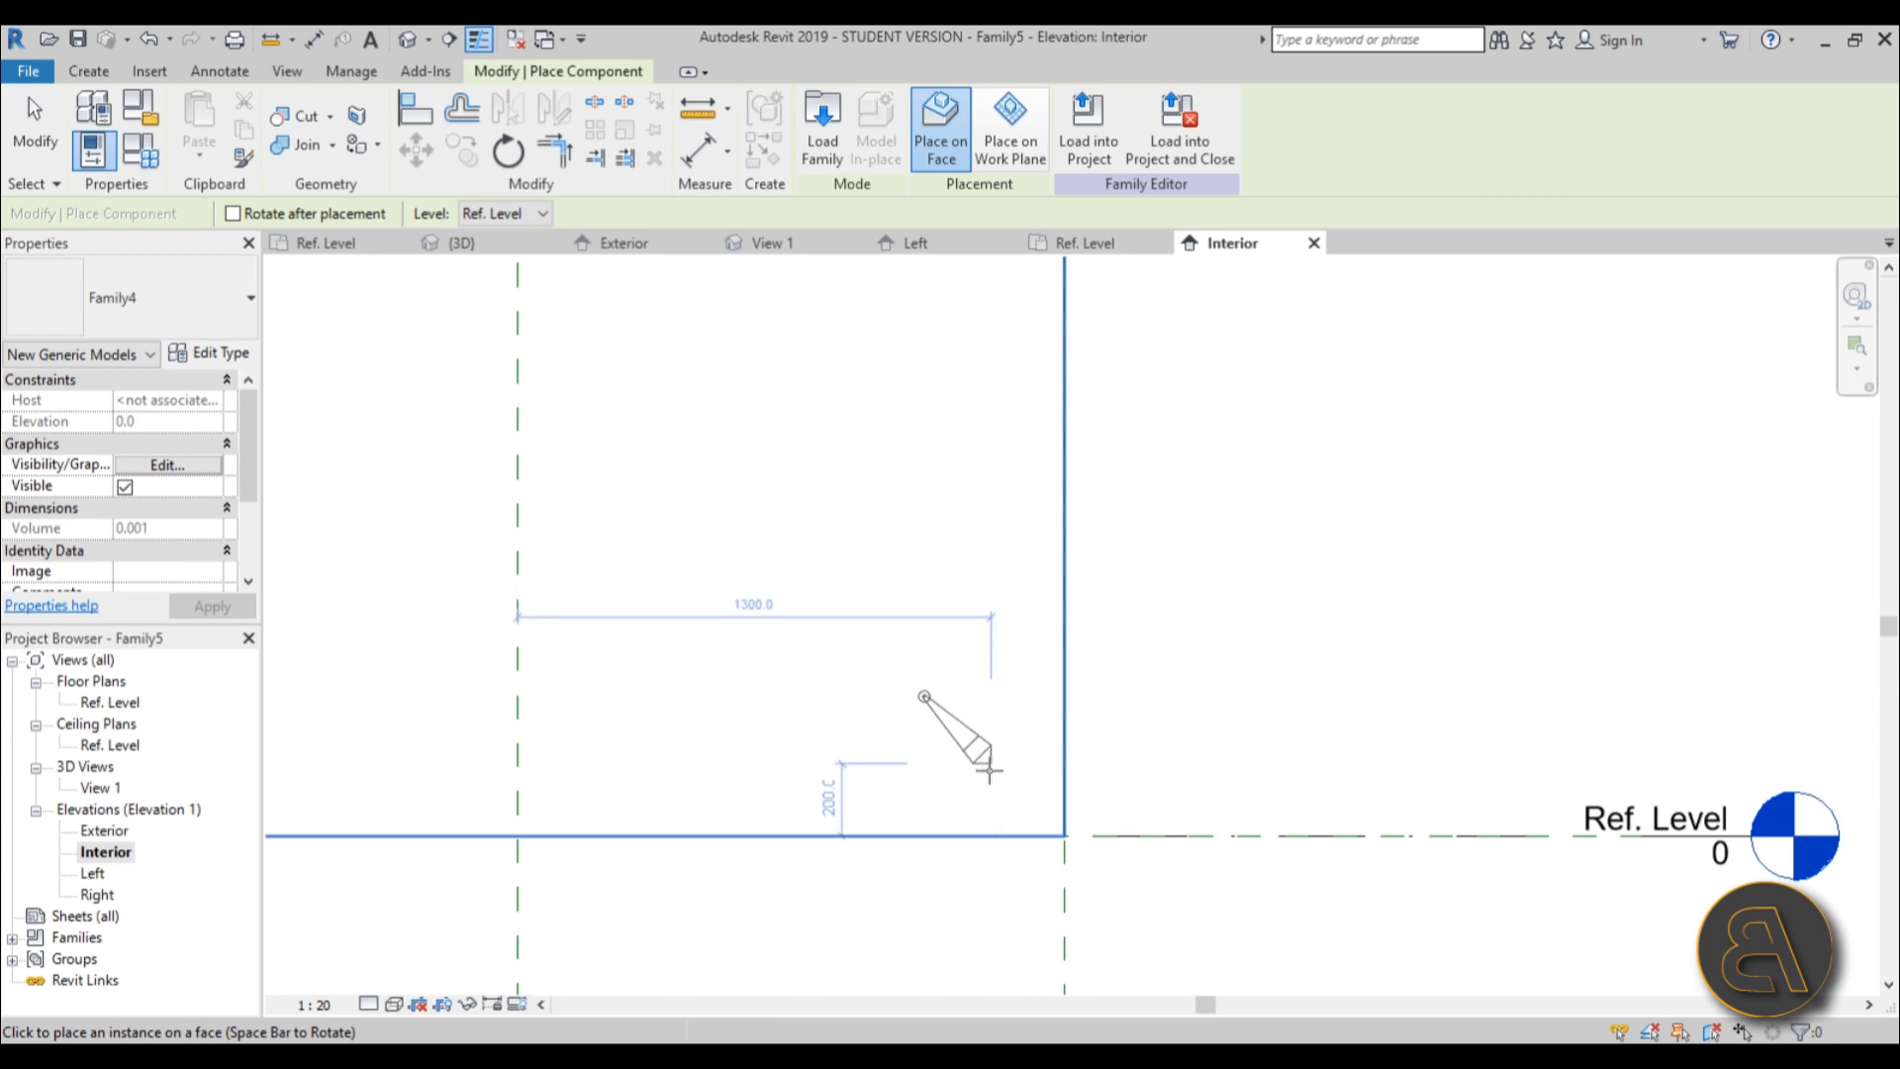
left_click(974, 754)
scroll(1124, 551, "down", 3)
scroll(641, 615, "up", 3)
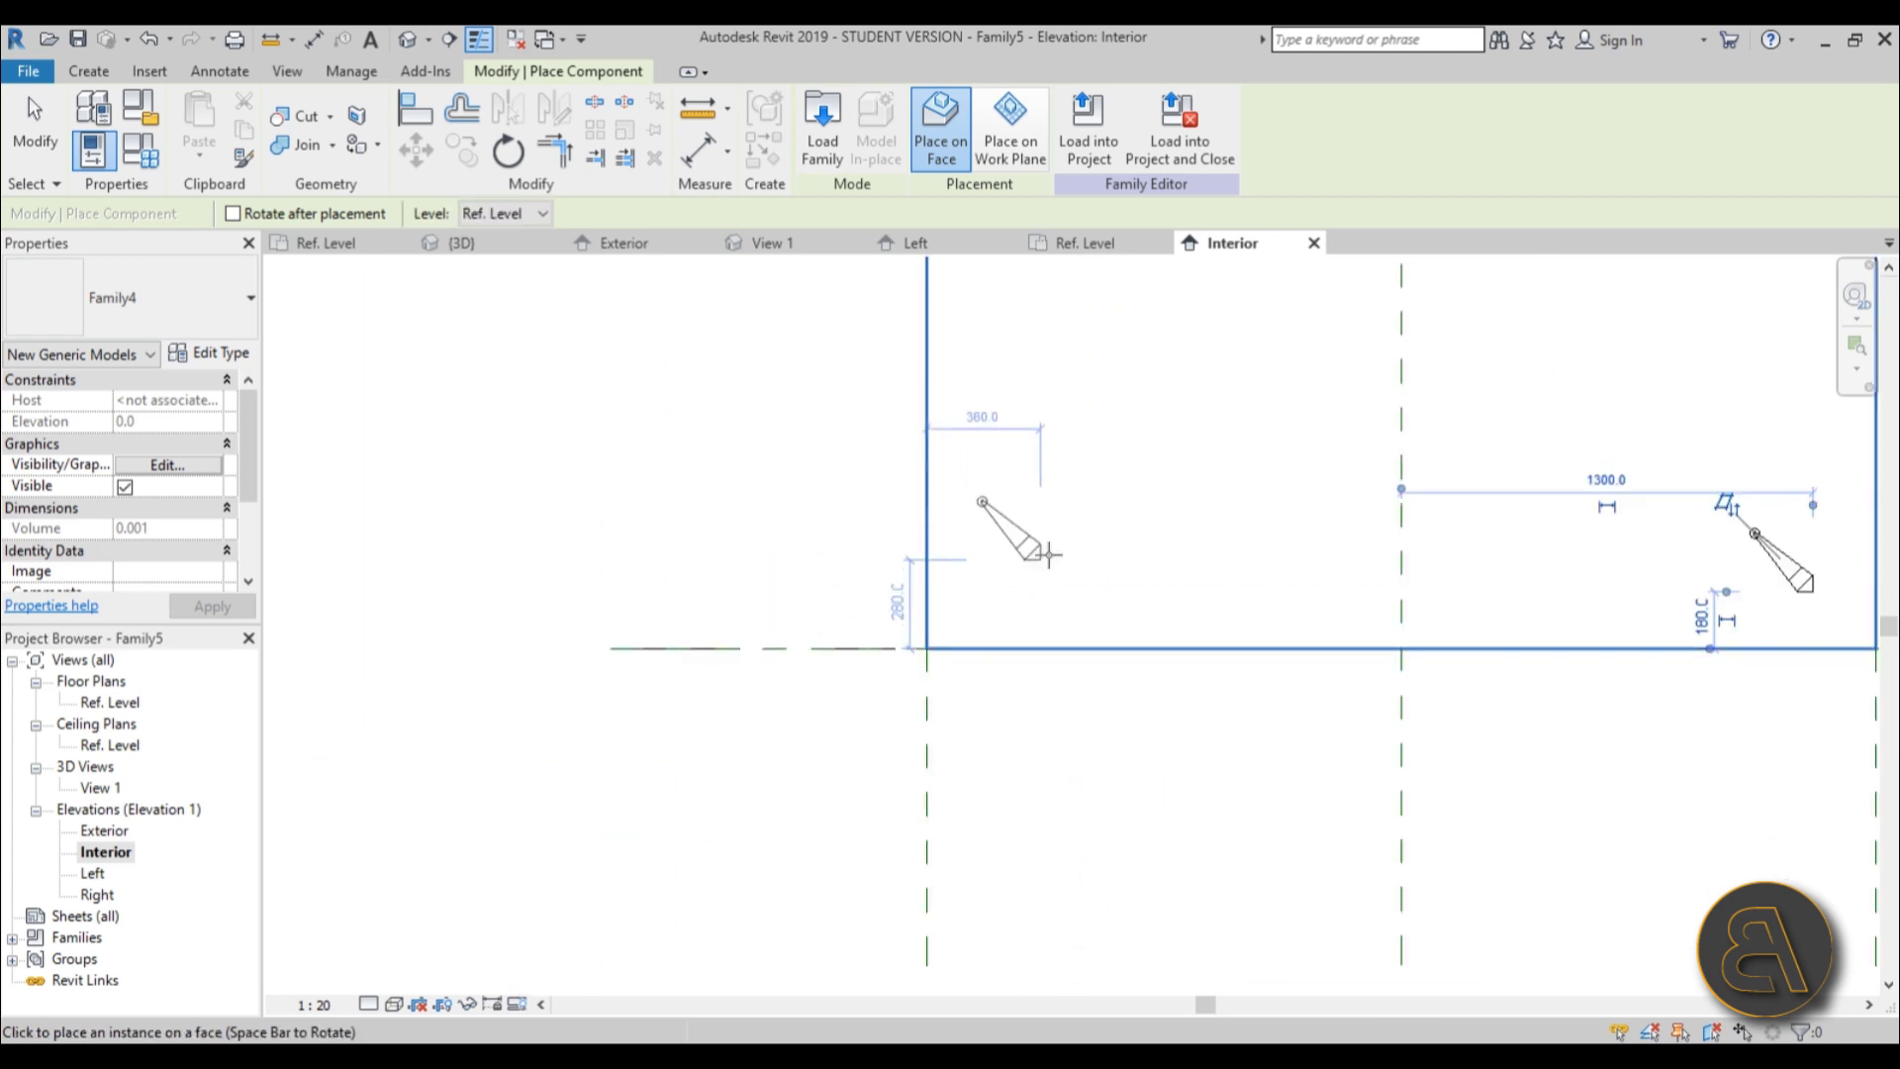
left_click(982, 601)
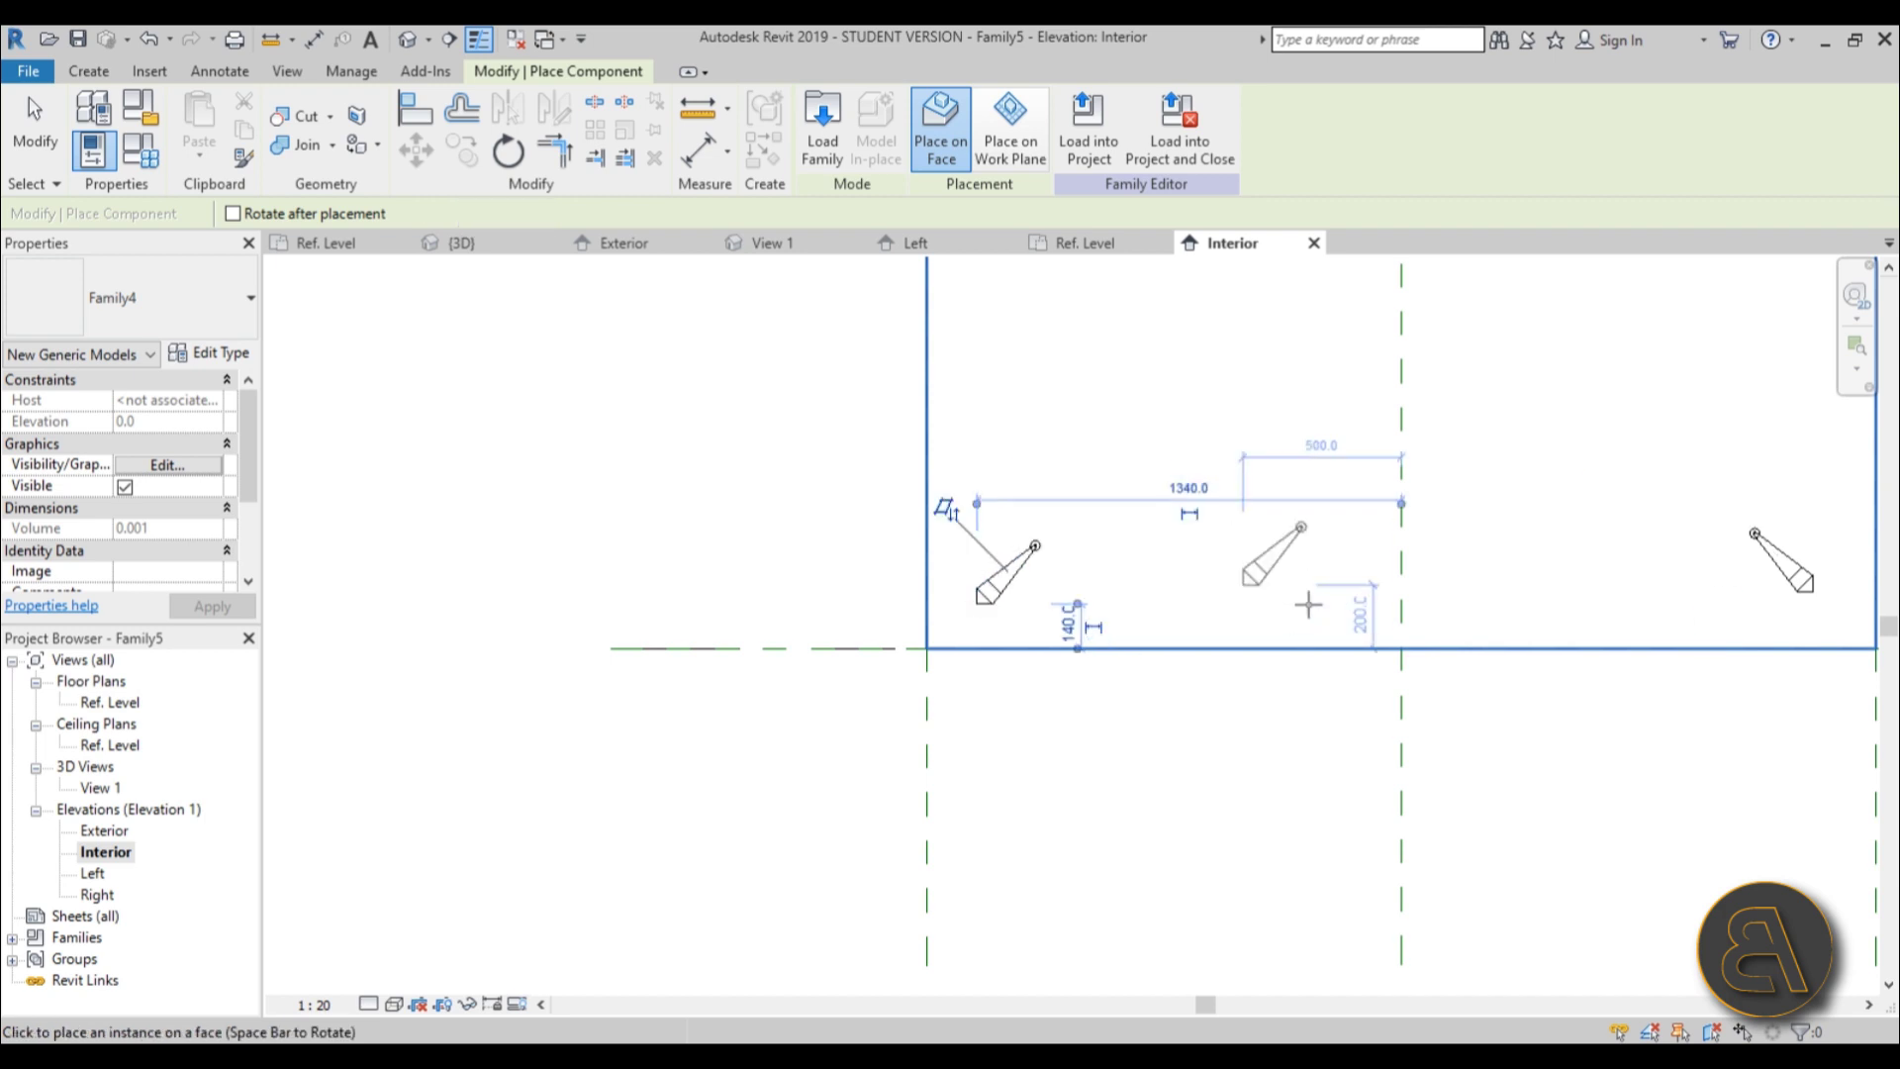
key("Escape")
key("Escape")
Inspect the four arms on the glass panel in the 3D view and return to the whole panel in the Interior elevation.
left_click(420, 46)
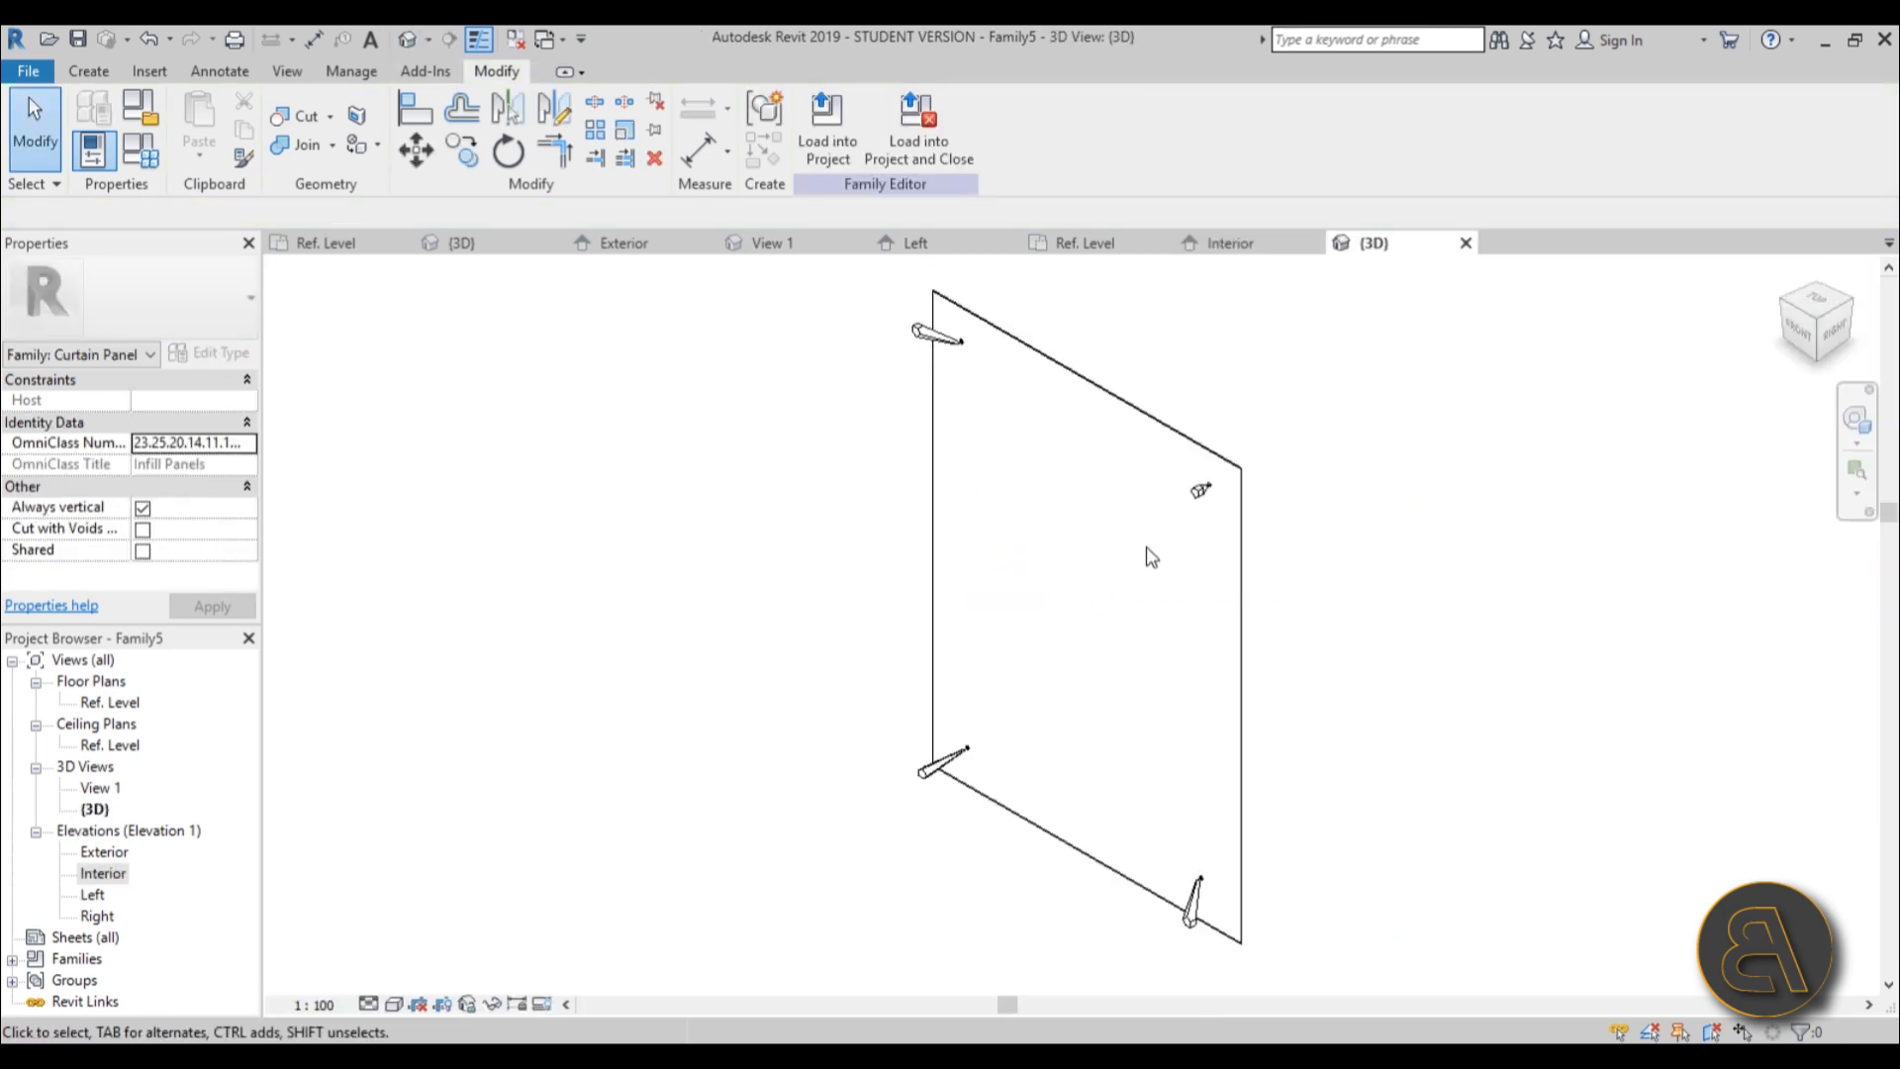
middle_click_drag(1144, 551, 1244, 554, "shift")
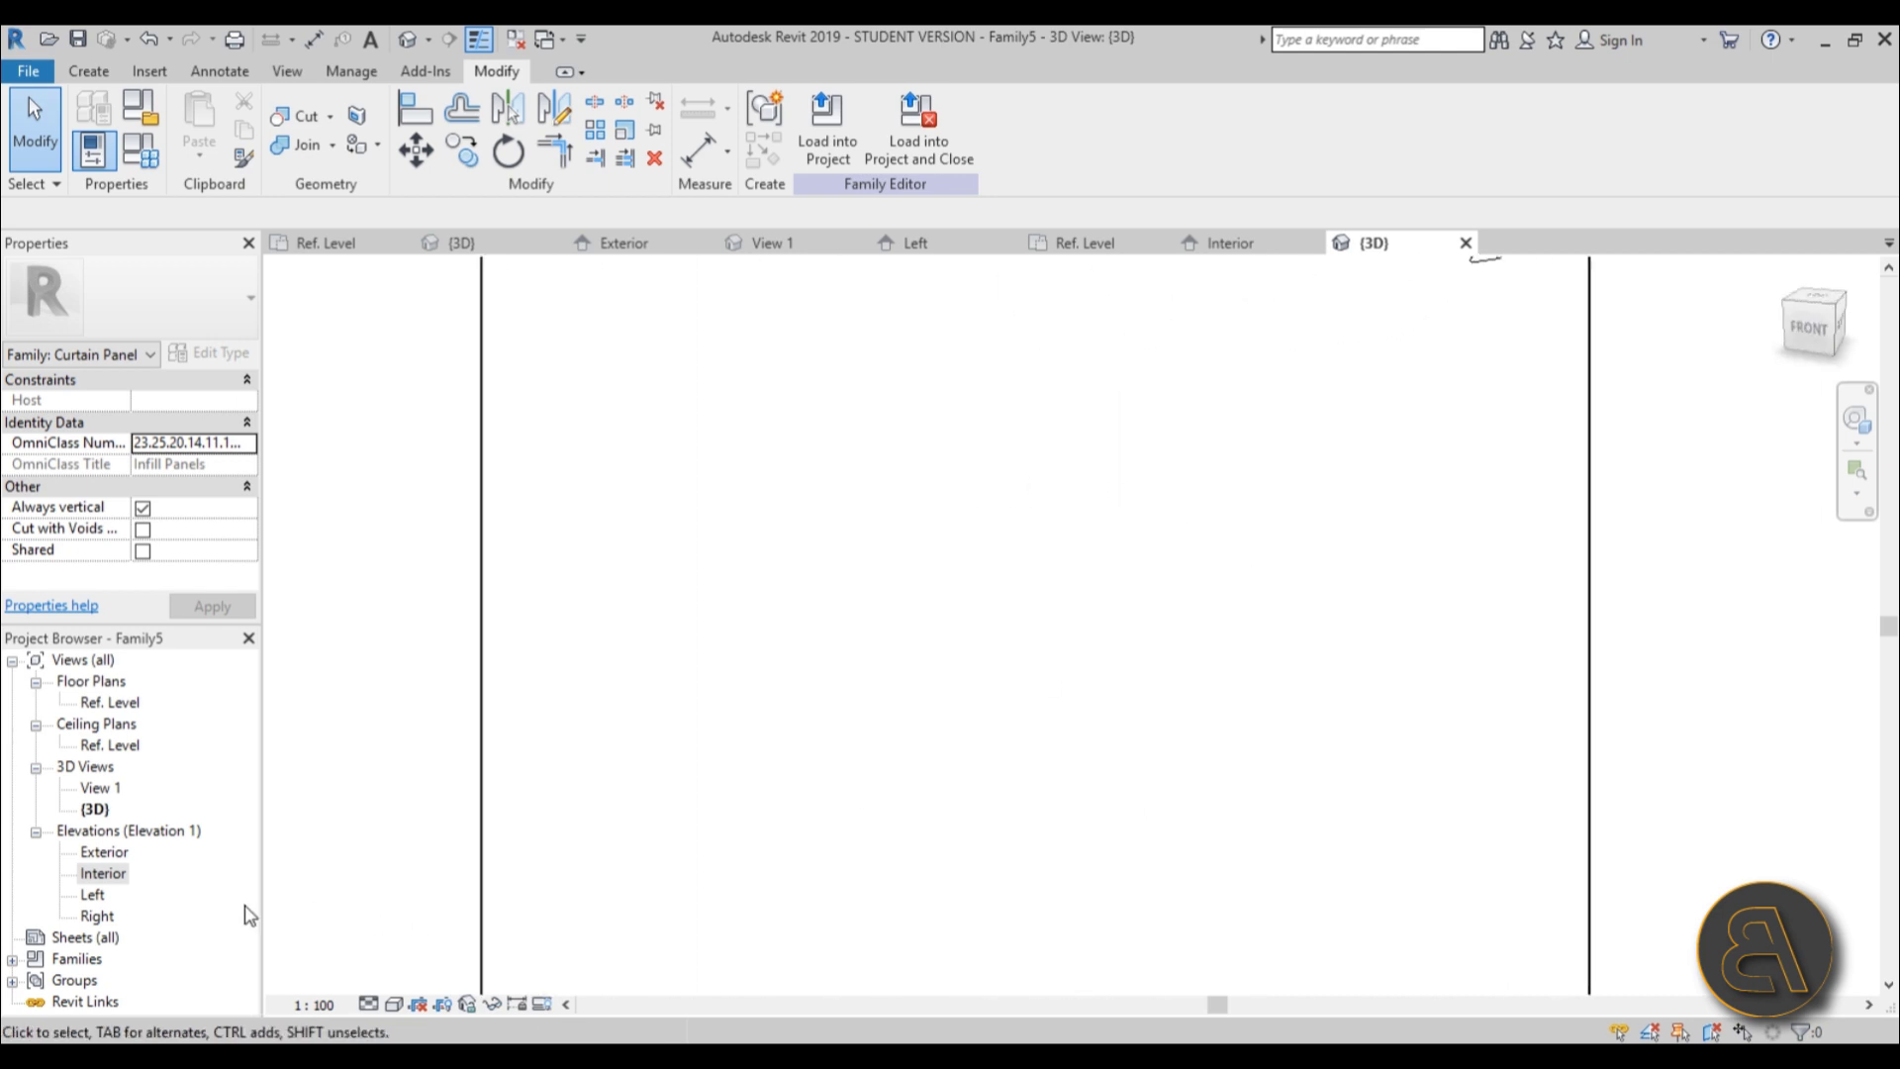
double_click(105, 873)
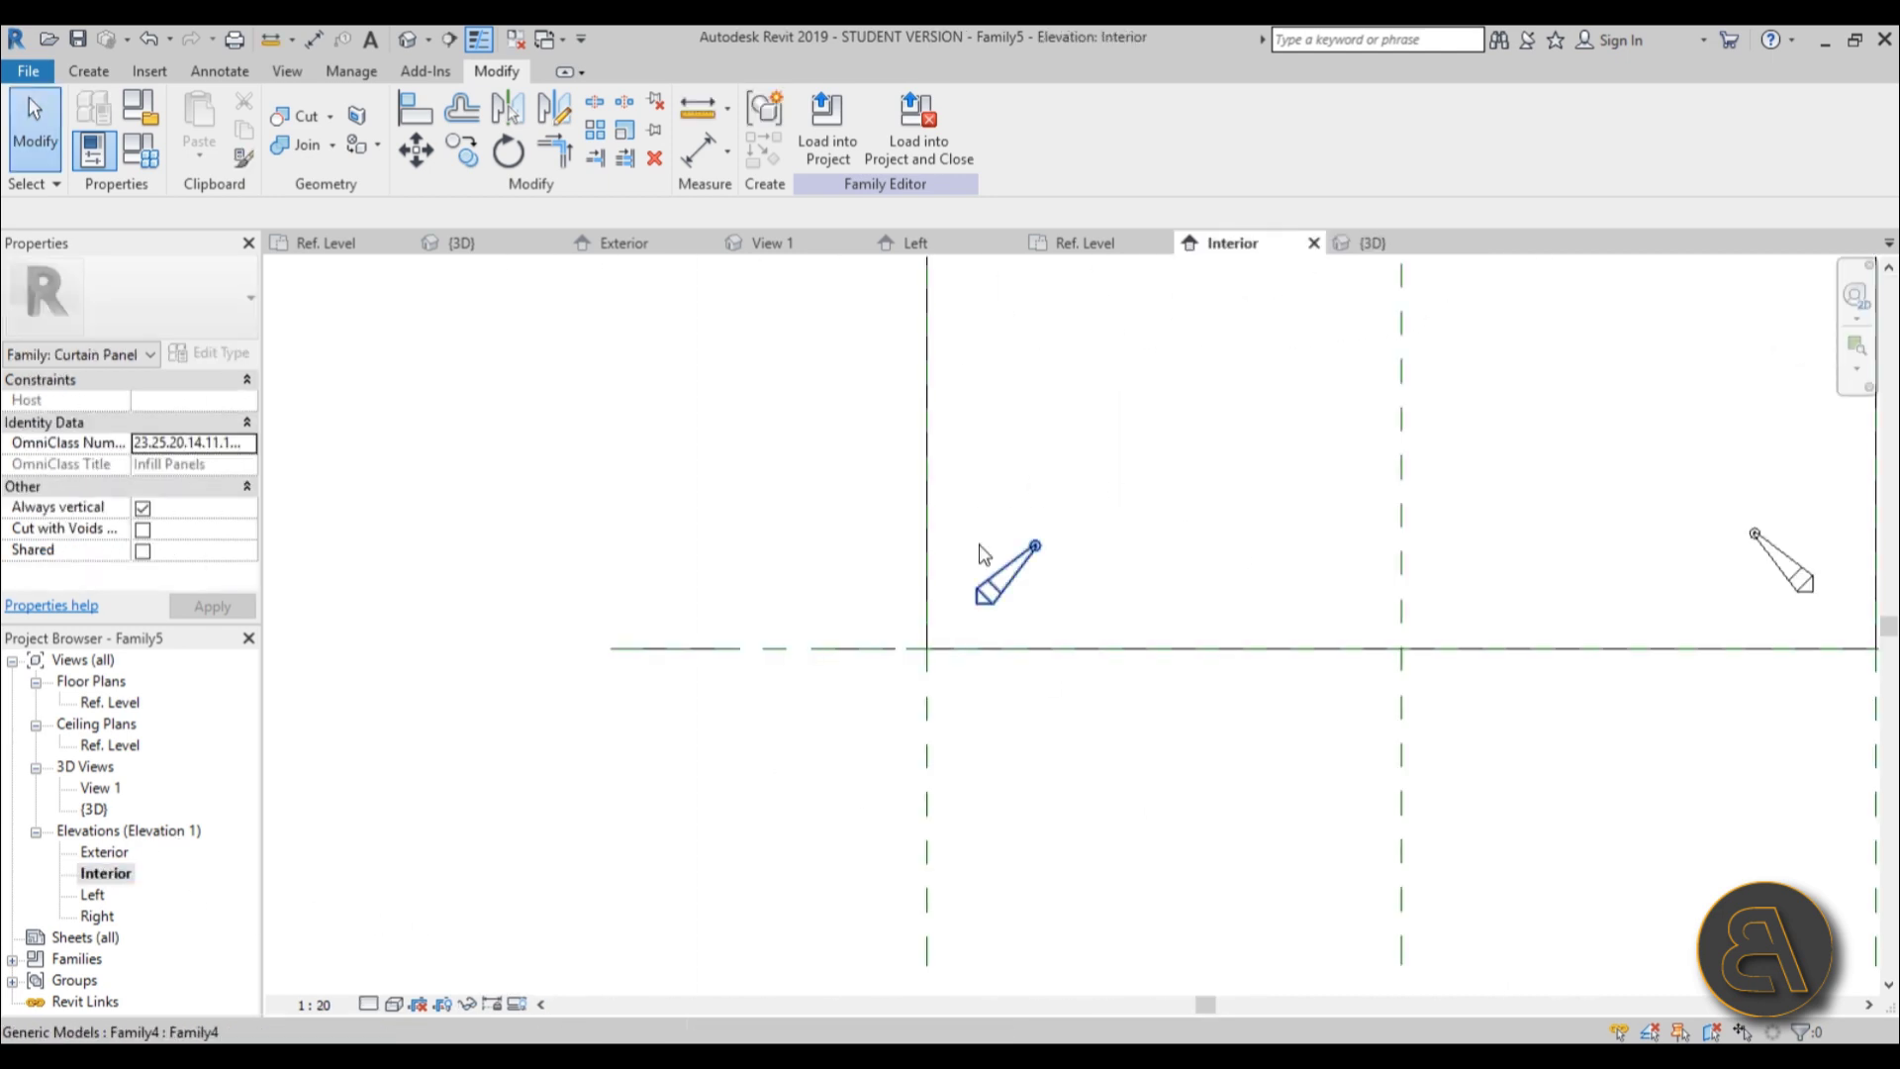
scroll(996, 668, "down", 2)
middle_click_drag(996, 668, 952, 740)
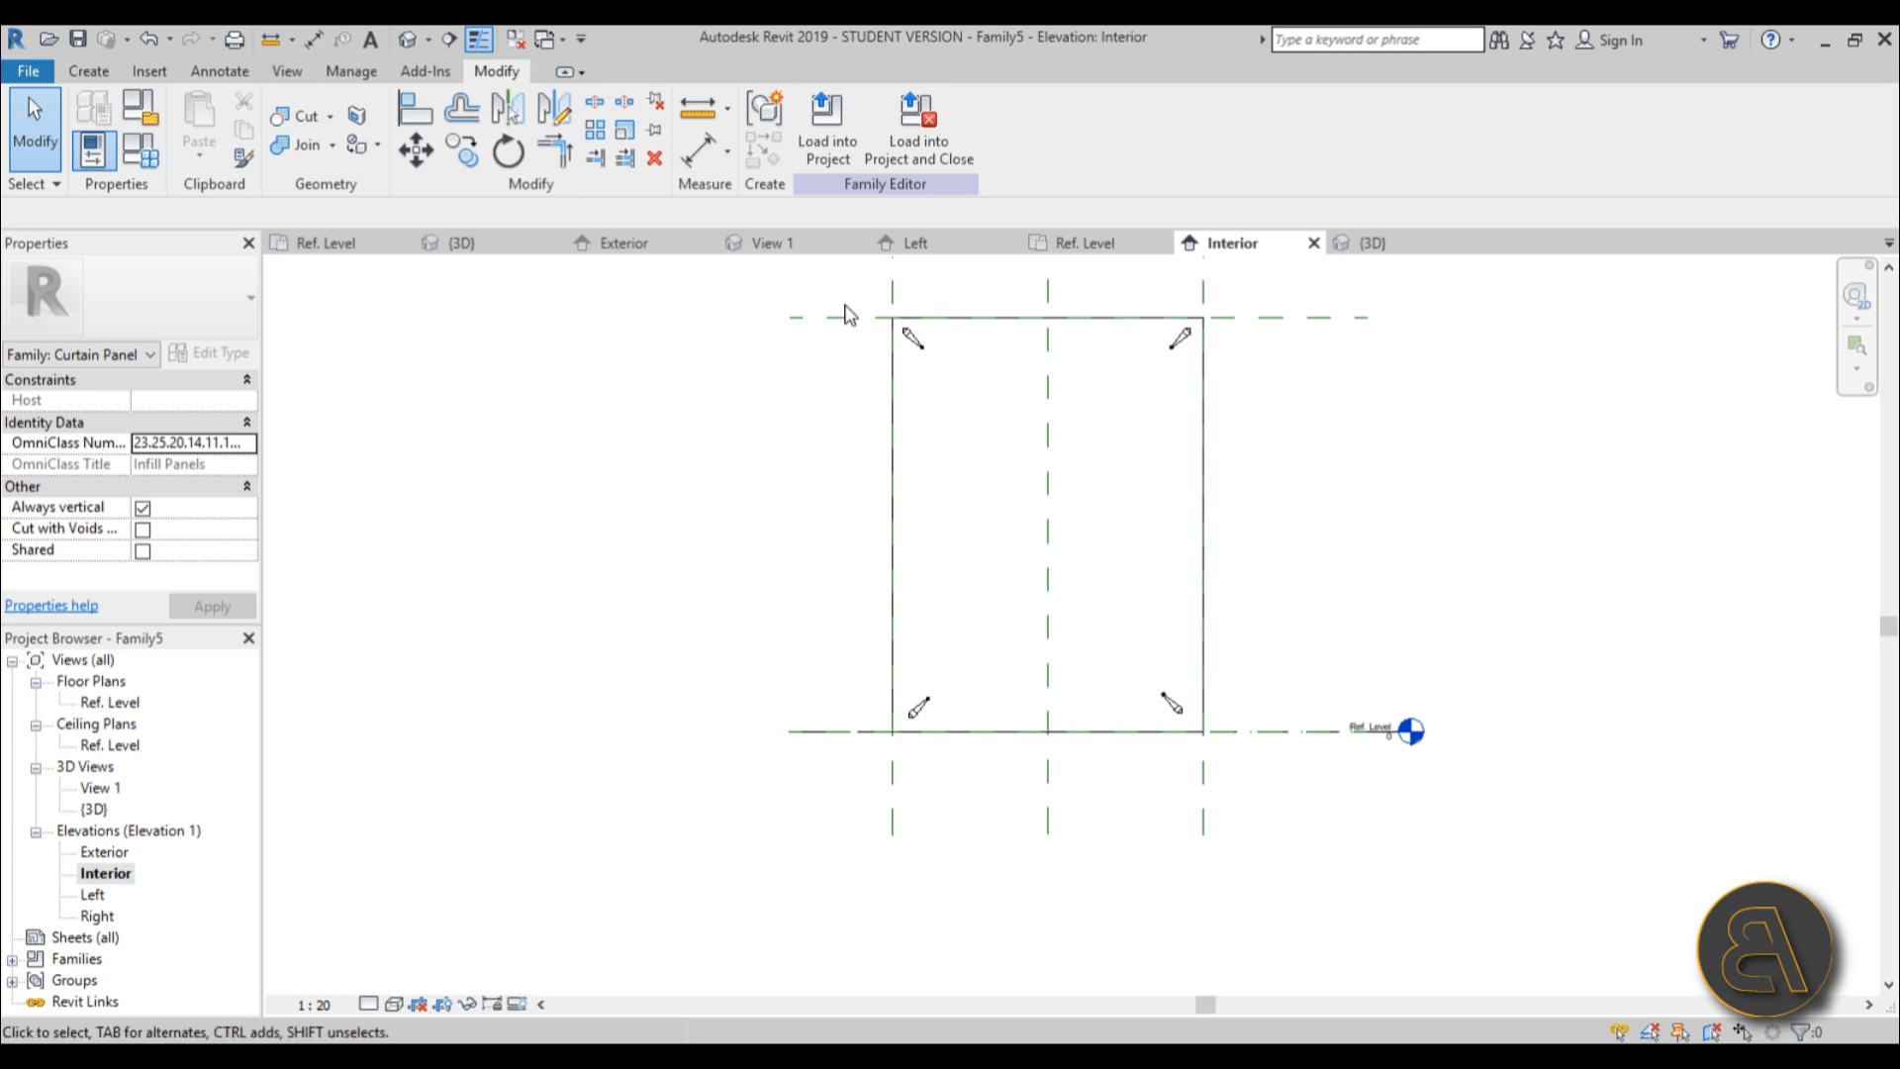
Align the lower-left arm's base edges to the Ref. Level line and the Left reference plane, and lock both alignments.
key("a")
key("l")
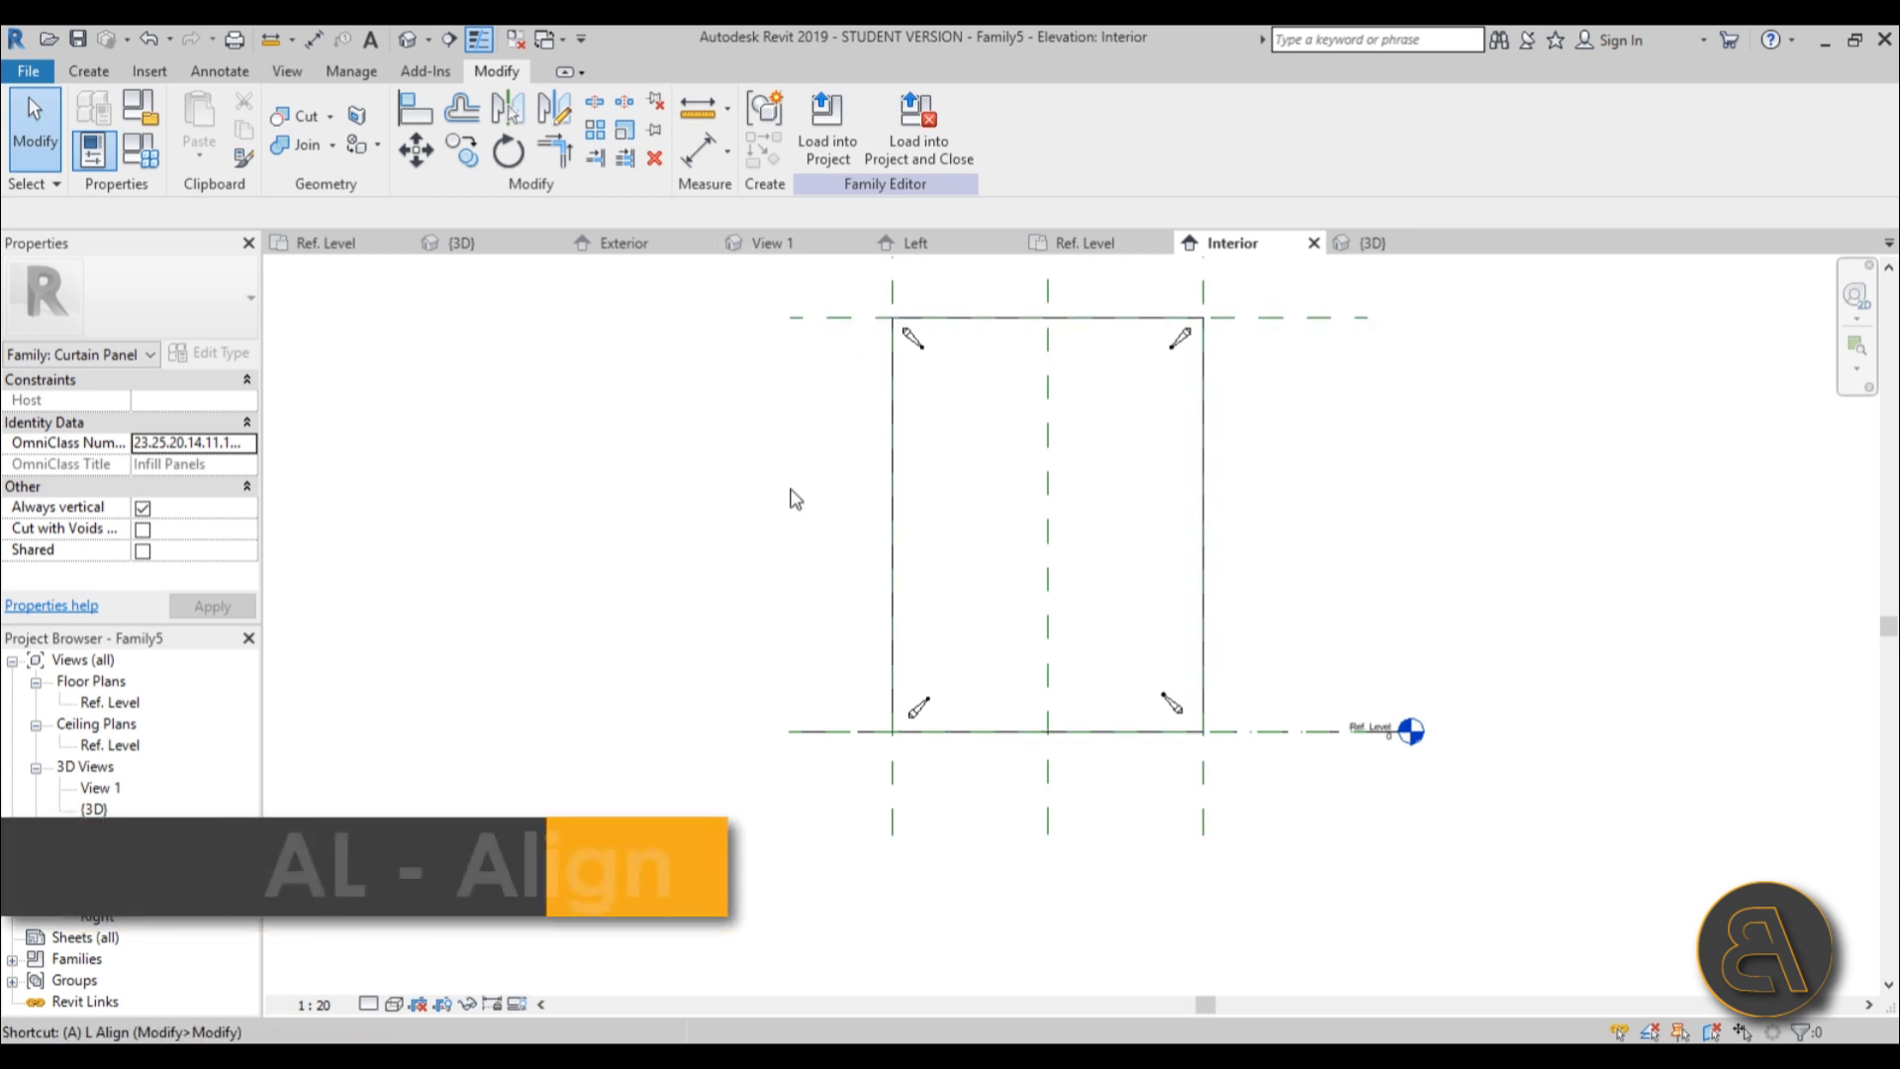
scroll(885, 757, "up", 1)
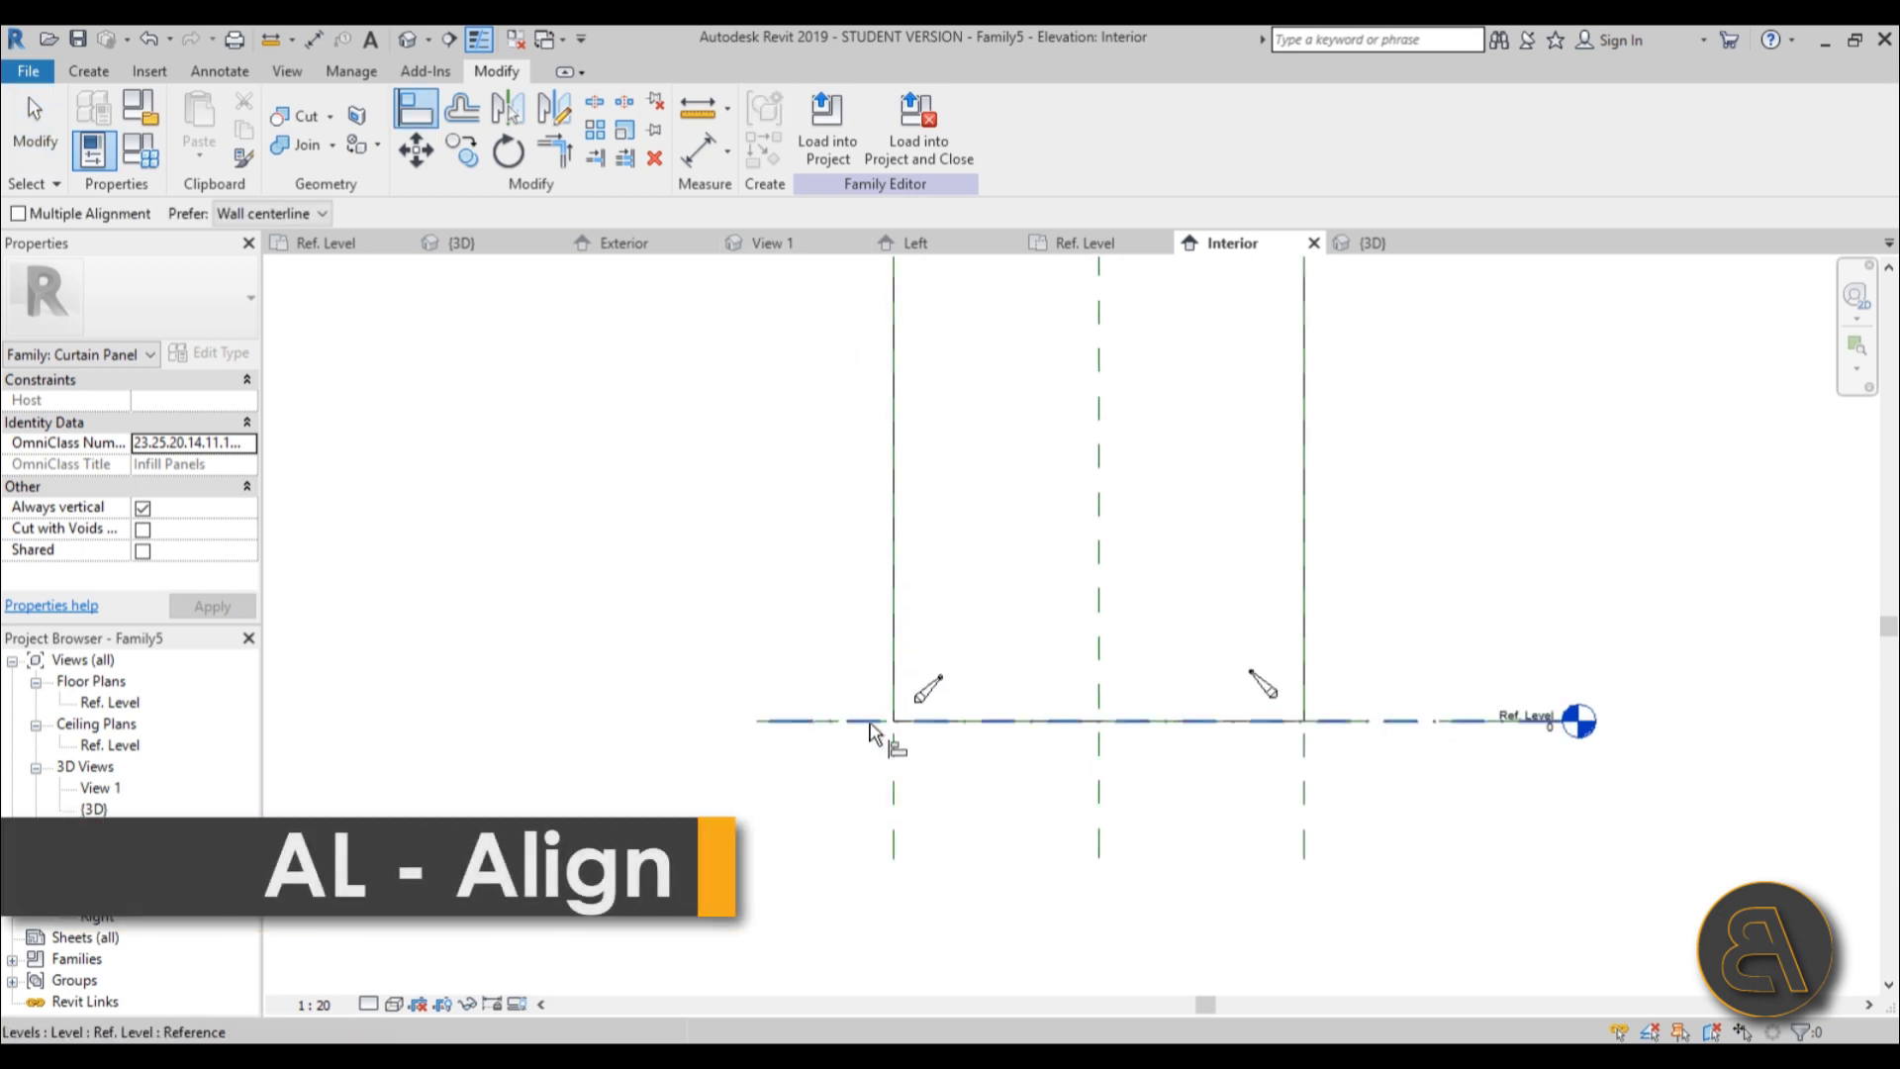
left_click(890, 721)
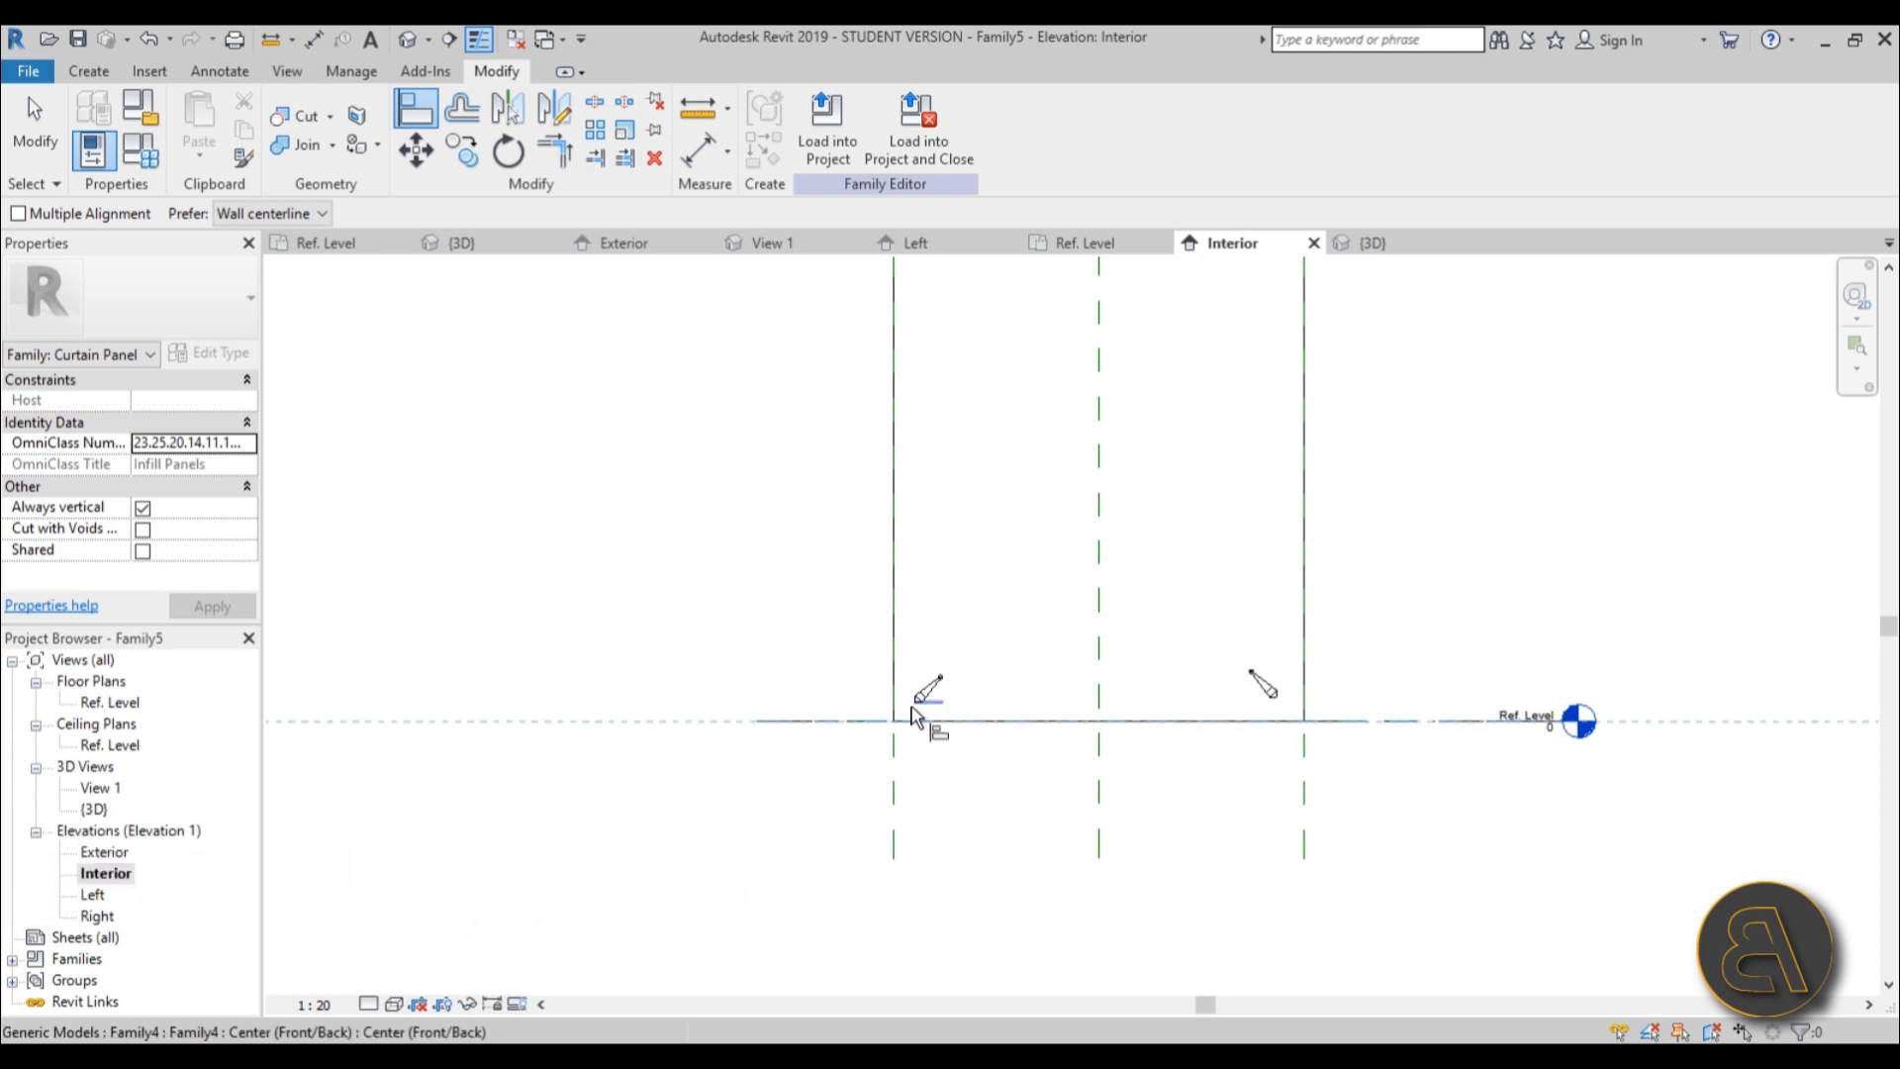
left_click(927, 703)
left_click(1100, 759)
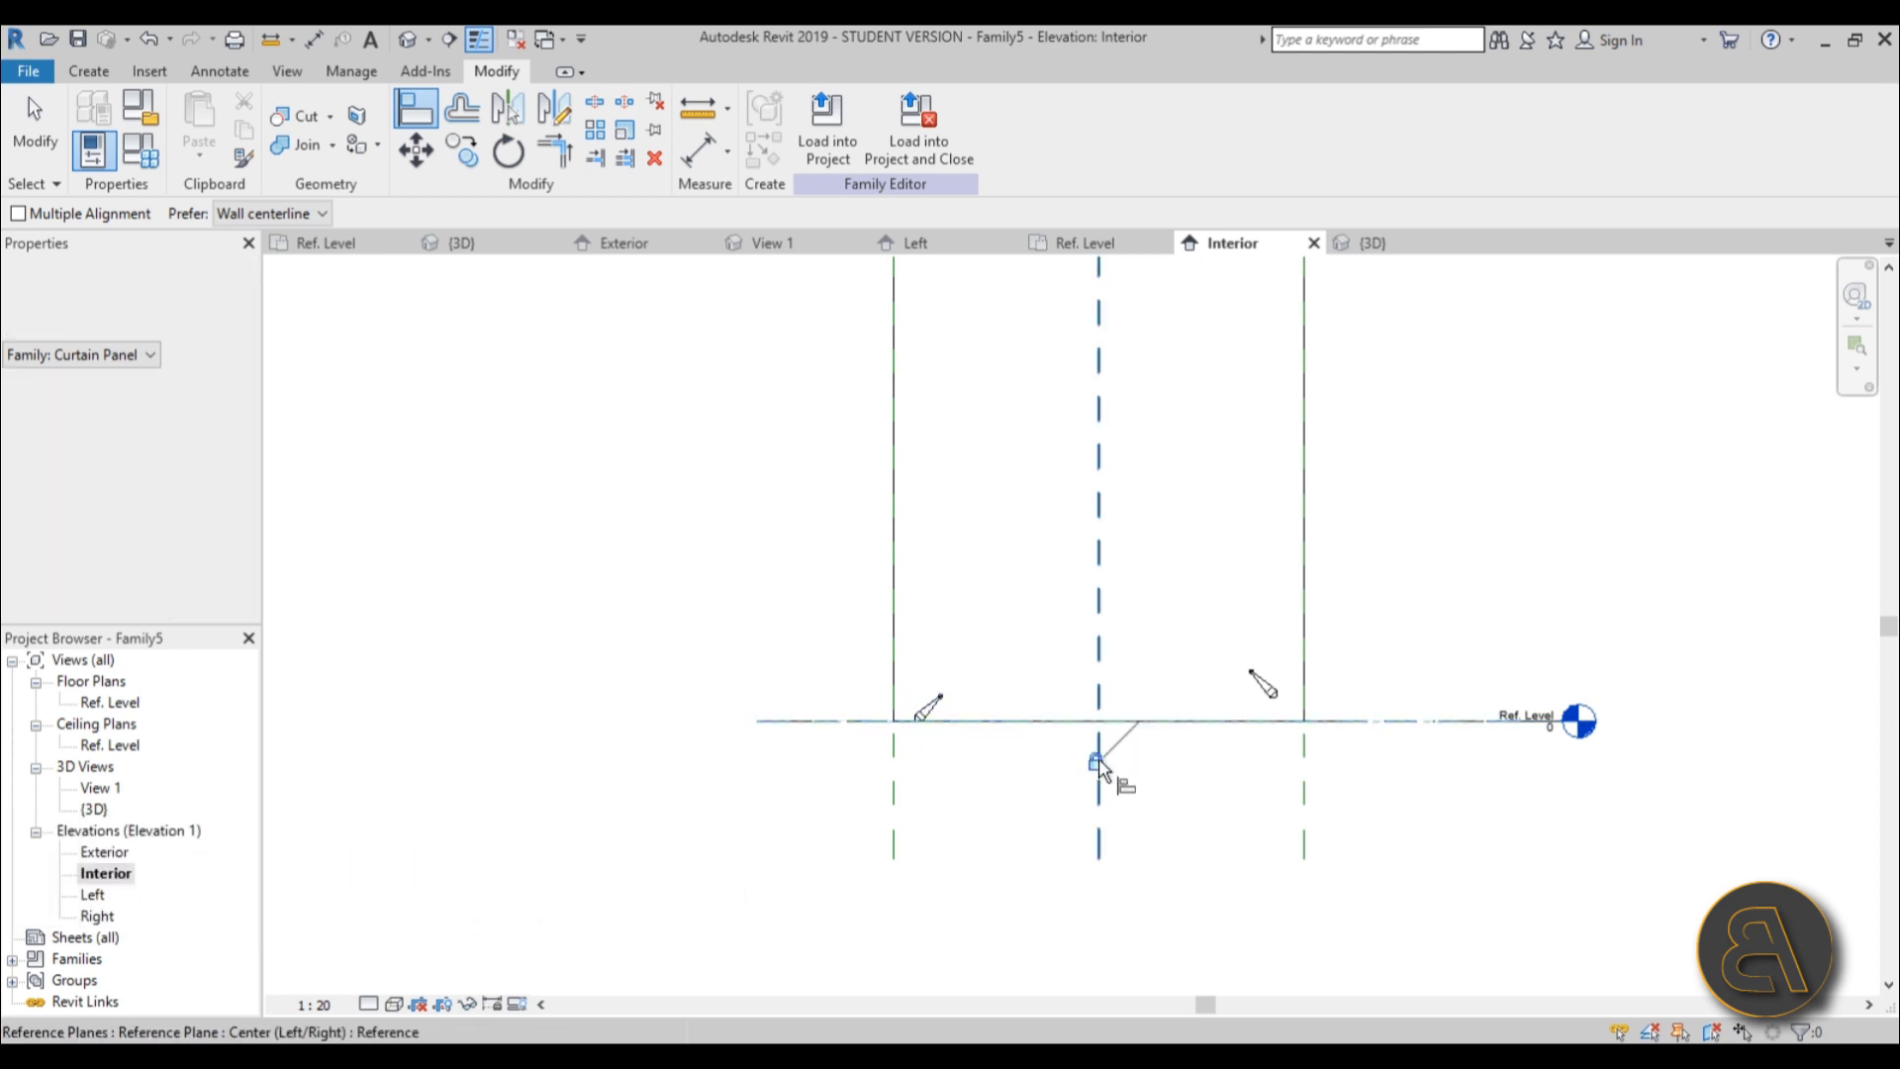
left_click(894, 760)
scroll(912, 698, "up", 1)
scroll(912, 698, "up", 2)
left_click(919, 706)
left_click(918, 671)
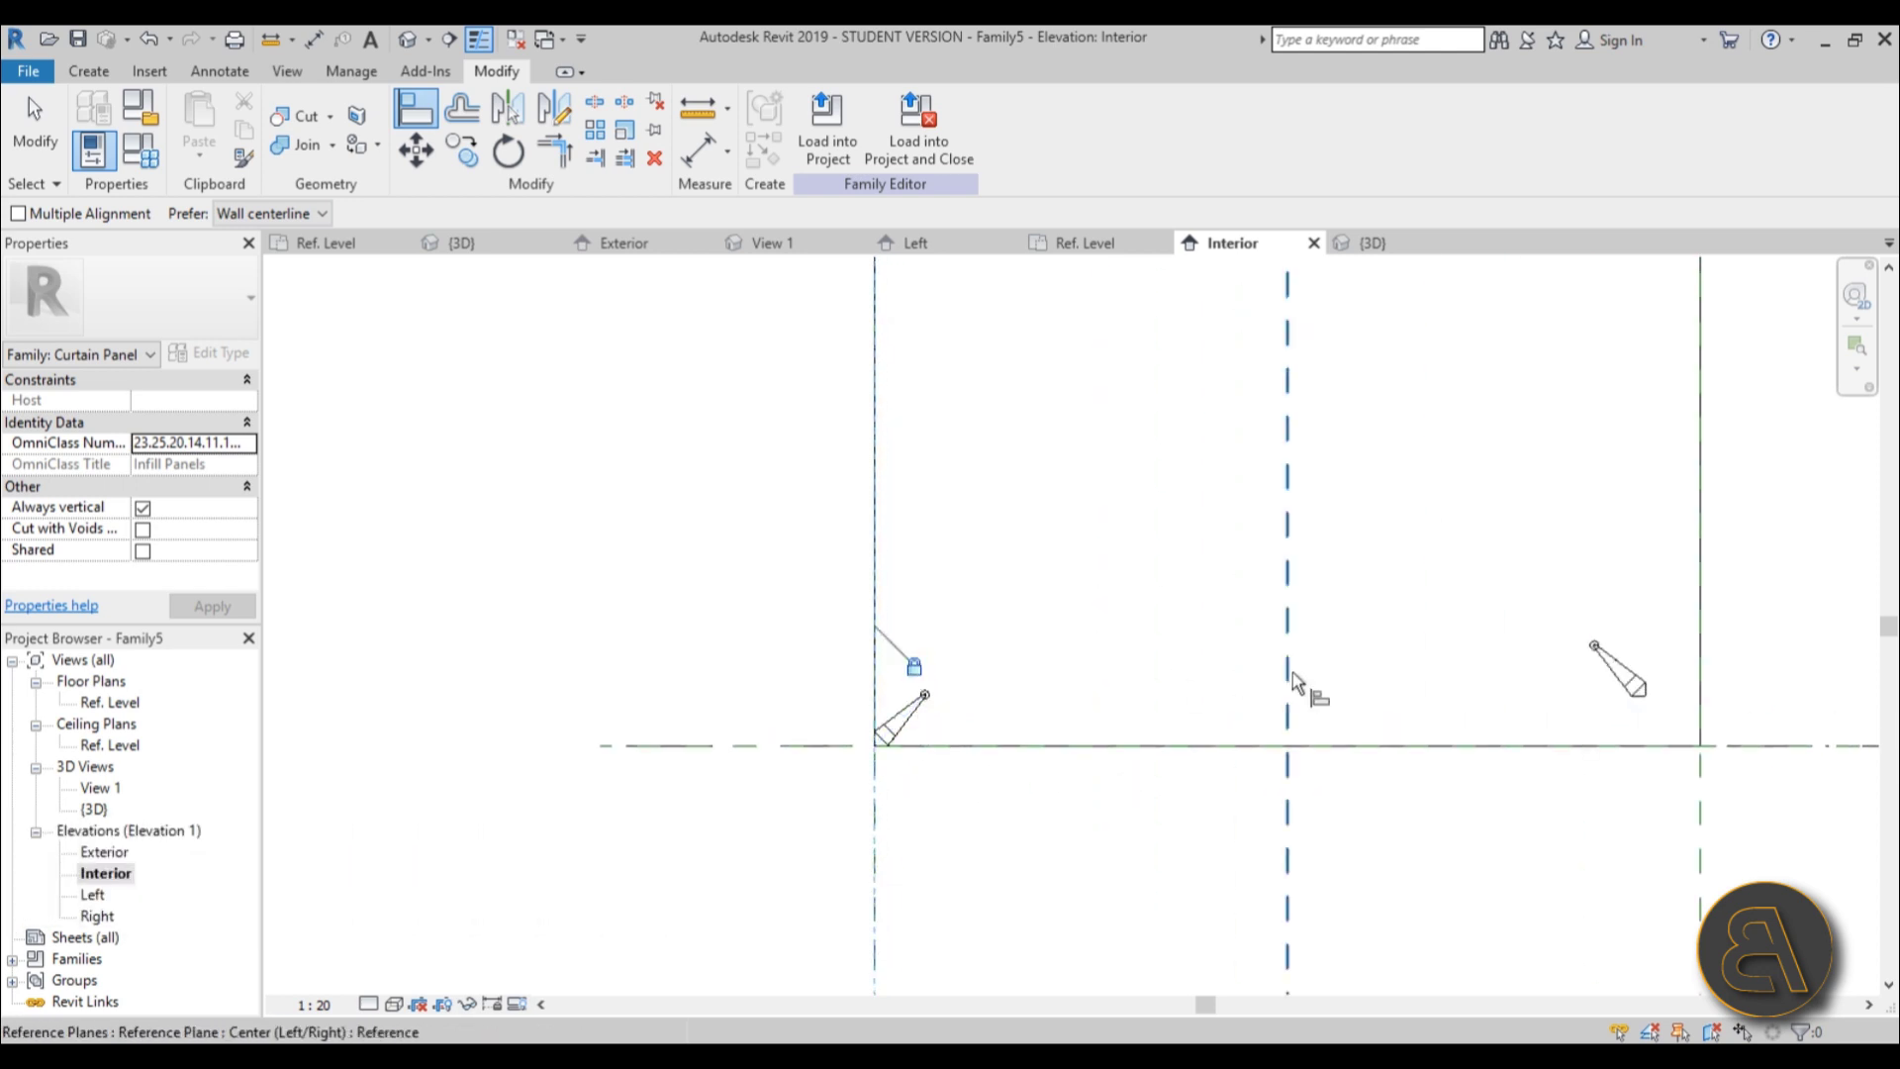
Align and lock the lower-right arm to the right-hand reference plane and the Ref. Level line.
middle_click_drag(1385, 692, 828, 541)
left_click(1145, 705)
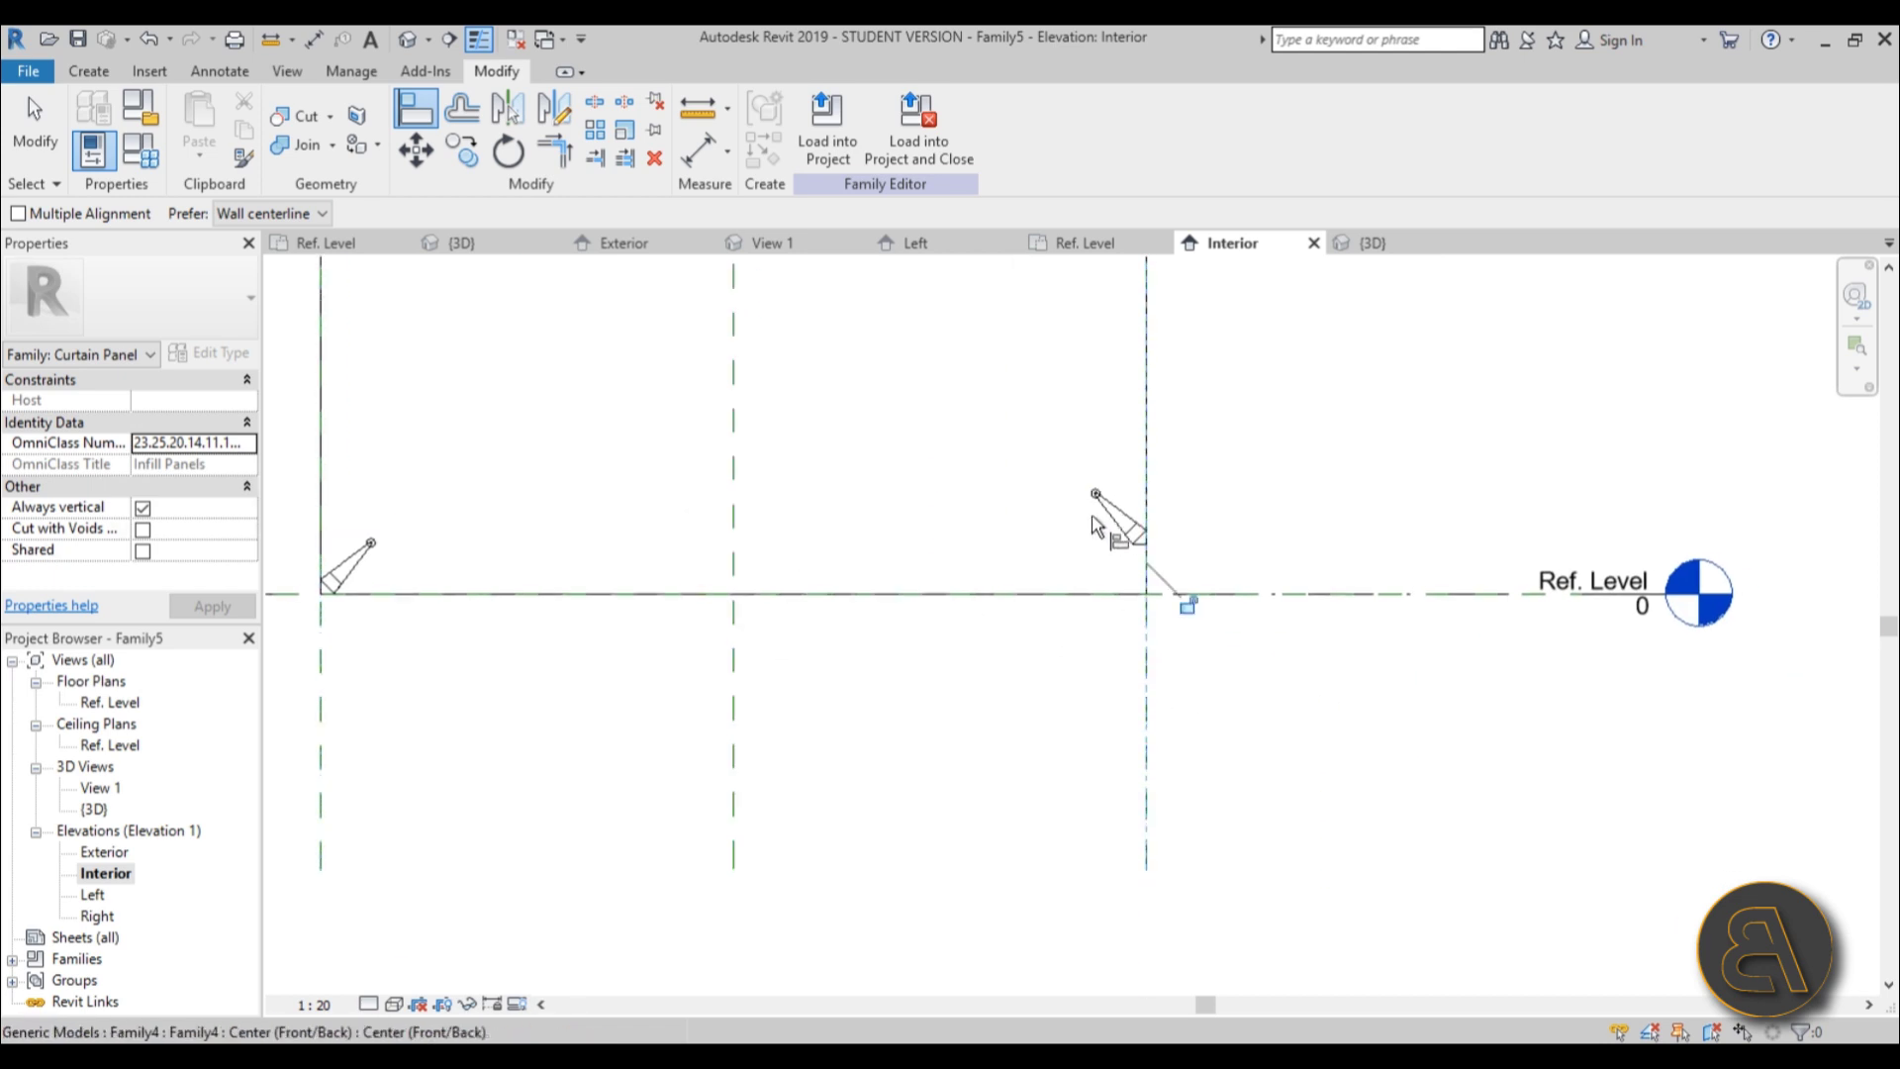
left_click(1231, 594)
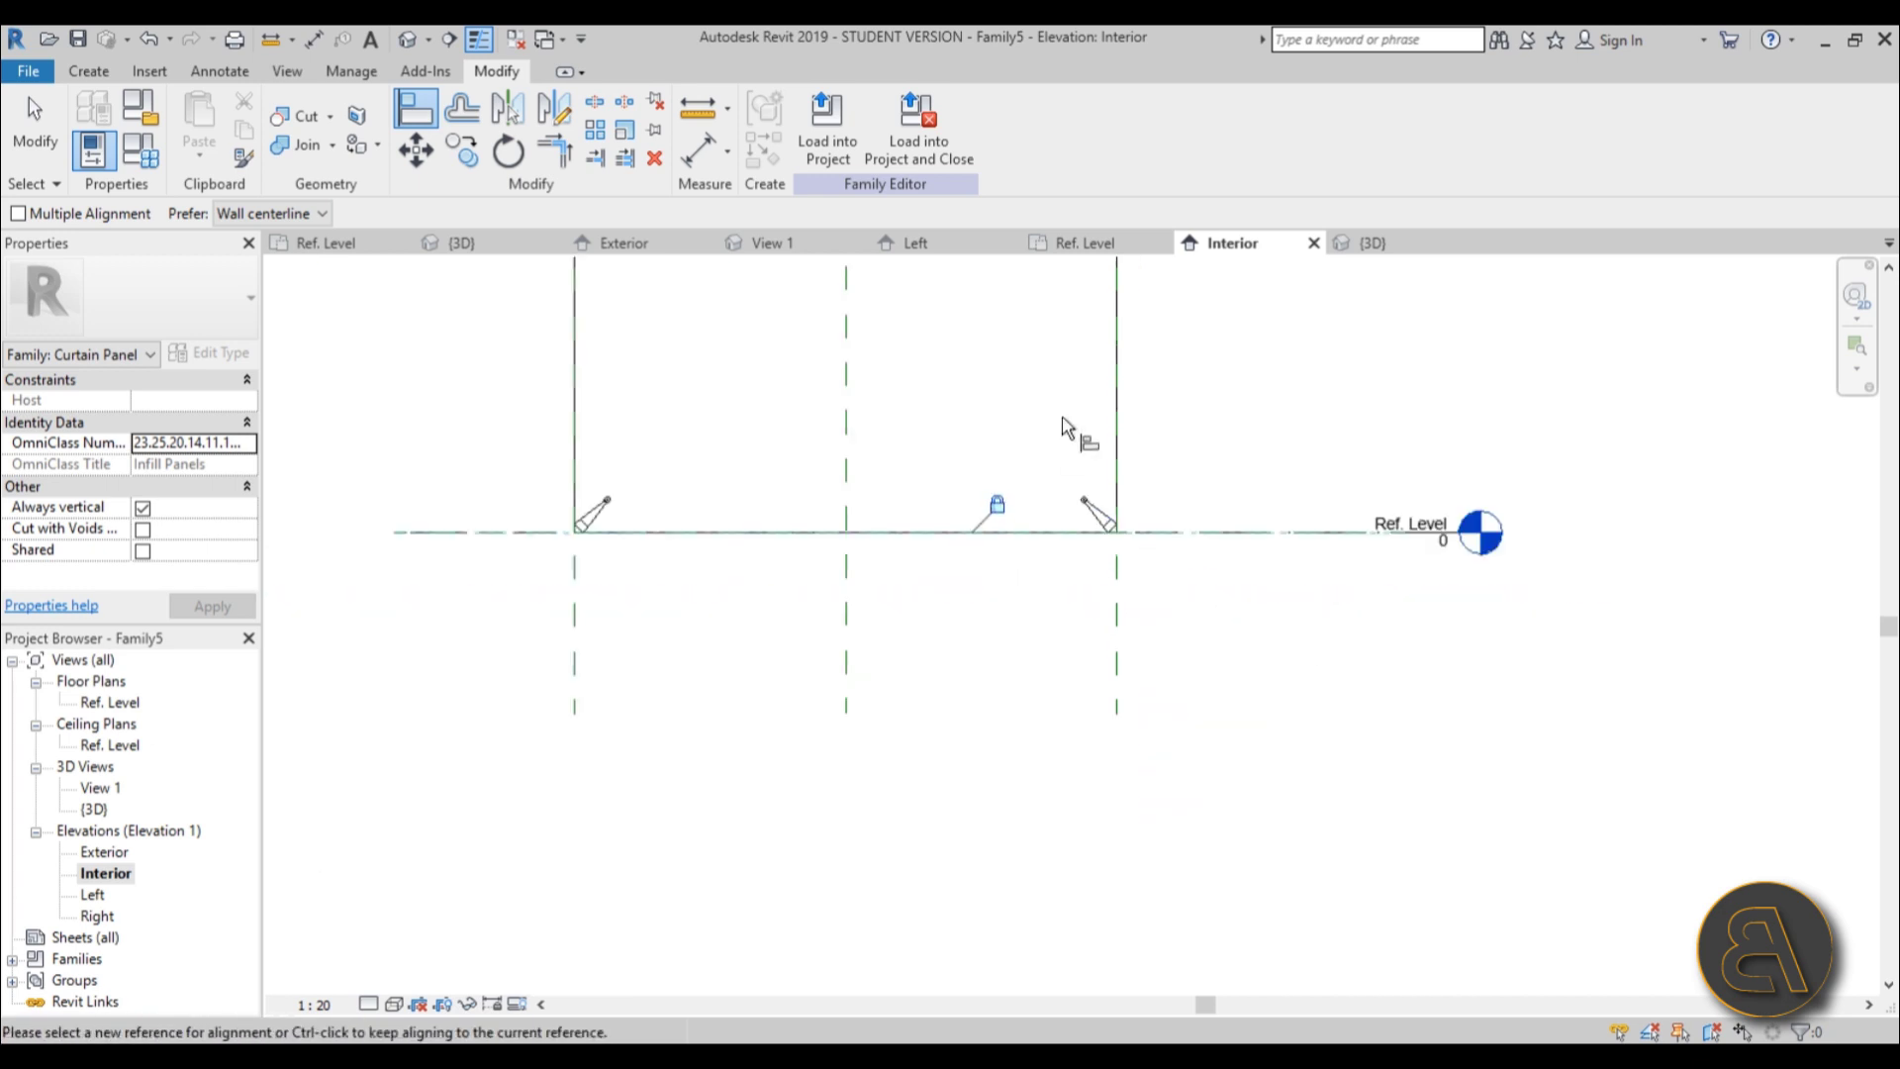
Align and lock both upper arms to the panel's top and side reference planes, and check all four corners in the 3D view.
scroll(1059, 423, "down", 3)
scroll(1111, 551, "up", 3)
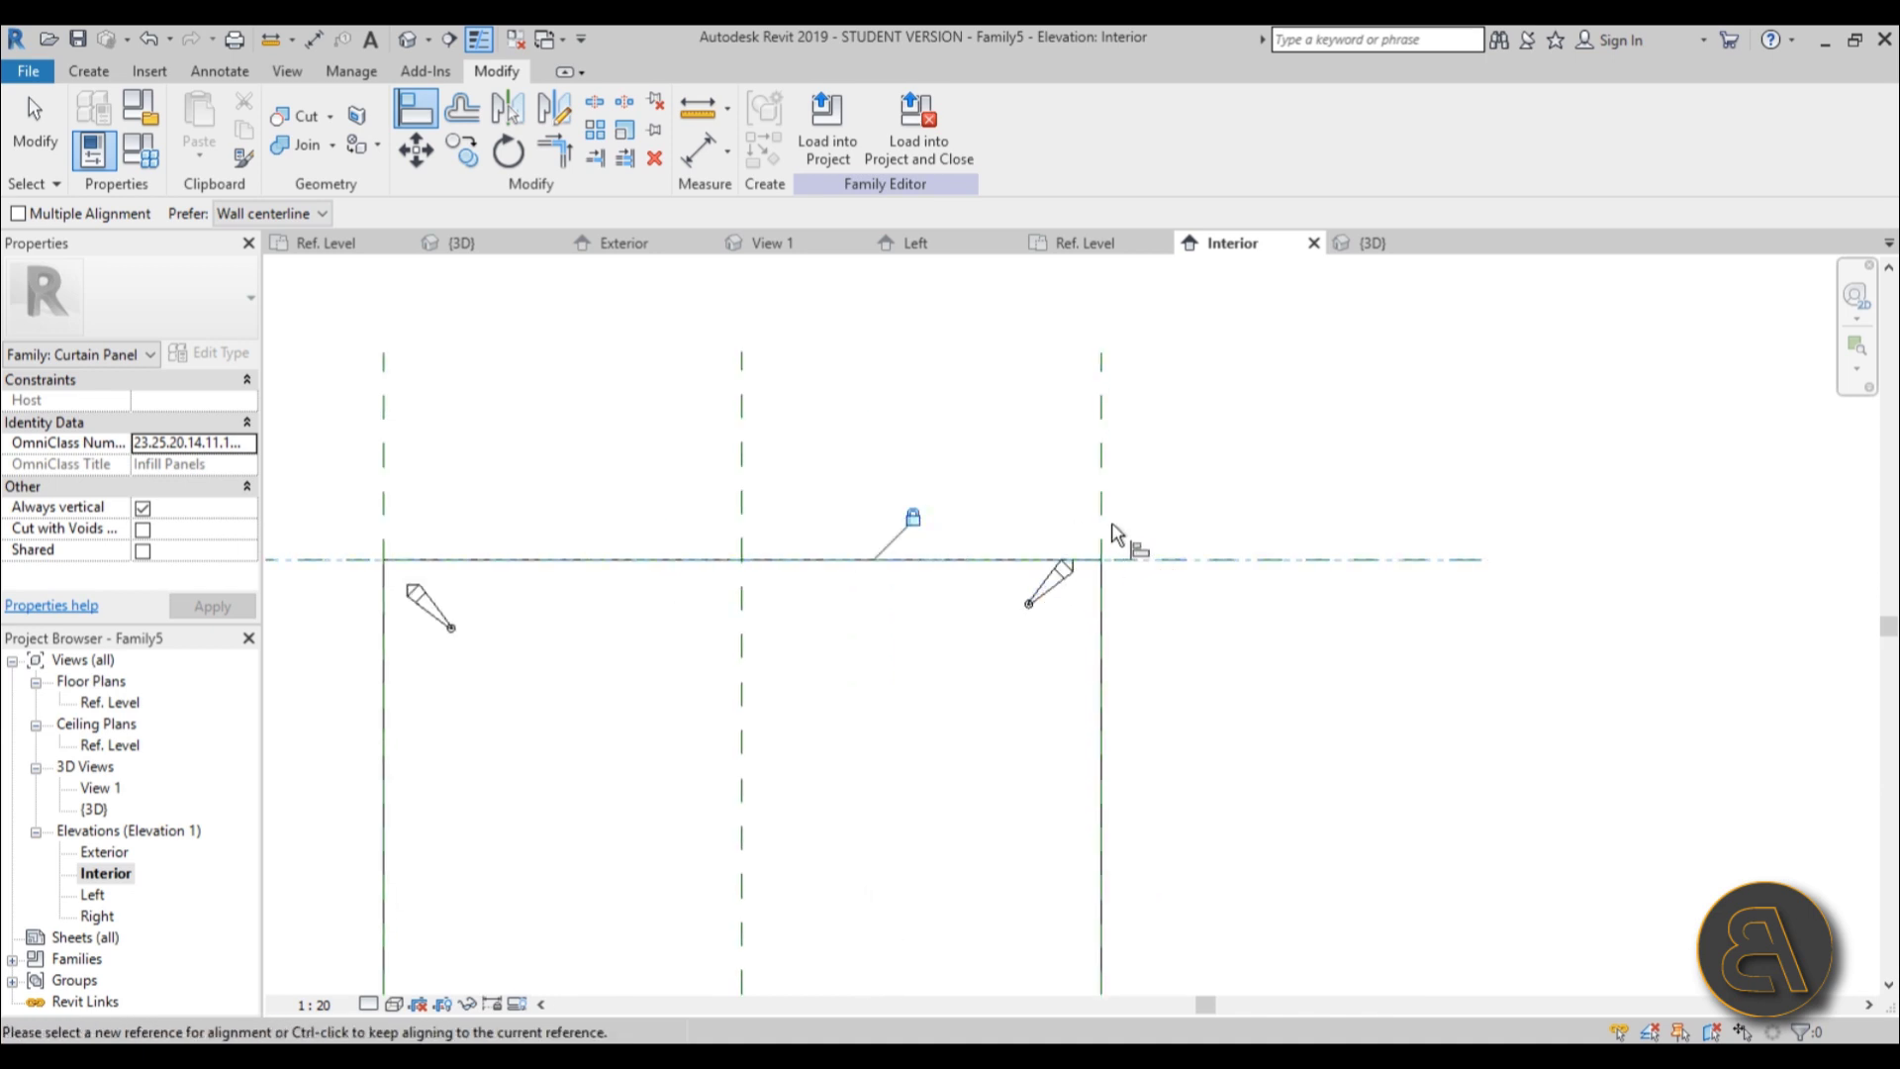
left_click(1101, 532)
left_click(1072, 581)
left_click(1057, 631)
middle_click_drag(552, 678, 1130, 655)
left_click(961, 517)
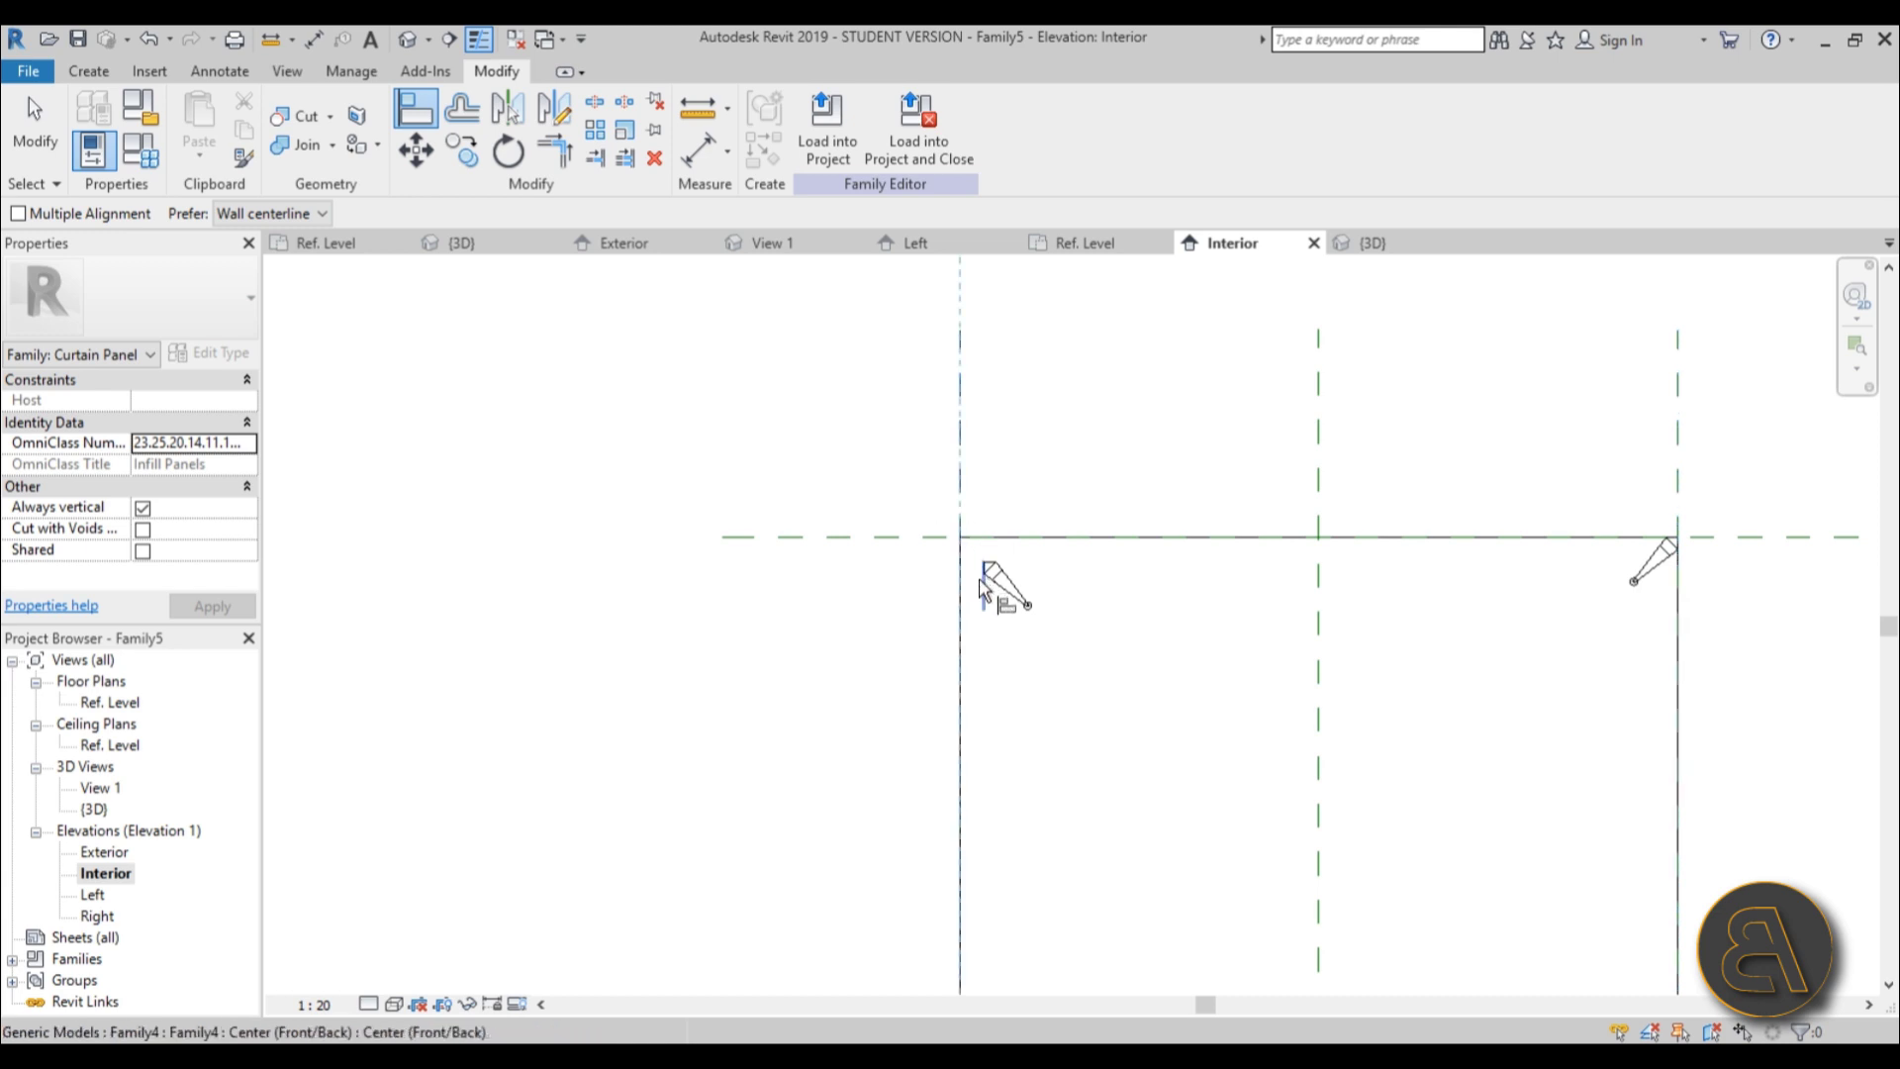
left_click(926, 618)
left_click(909, 537)
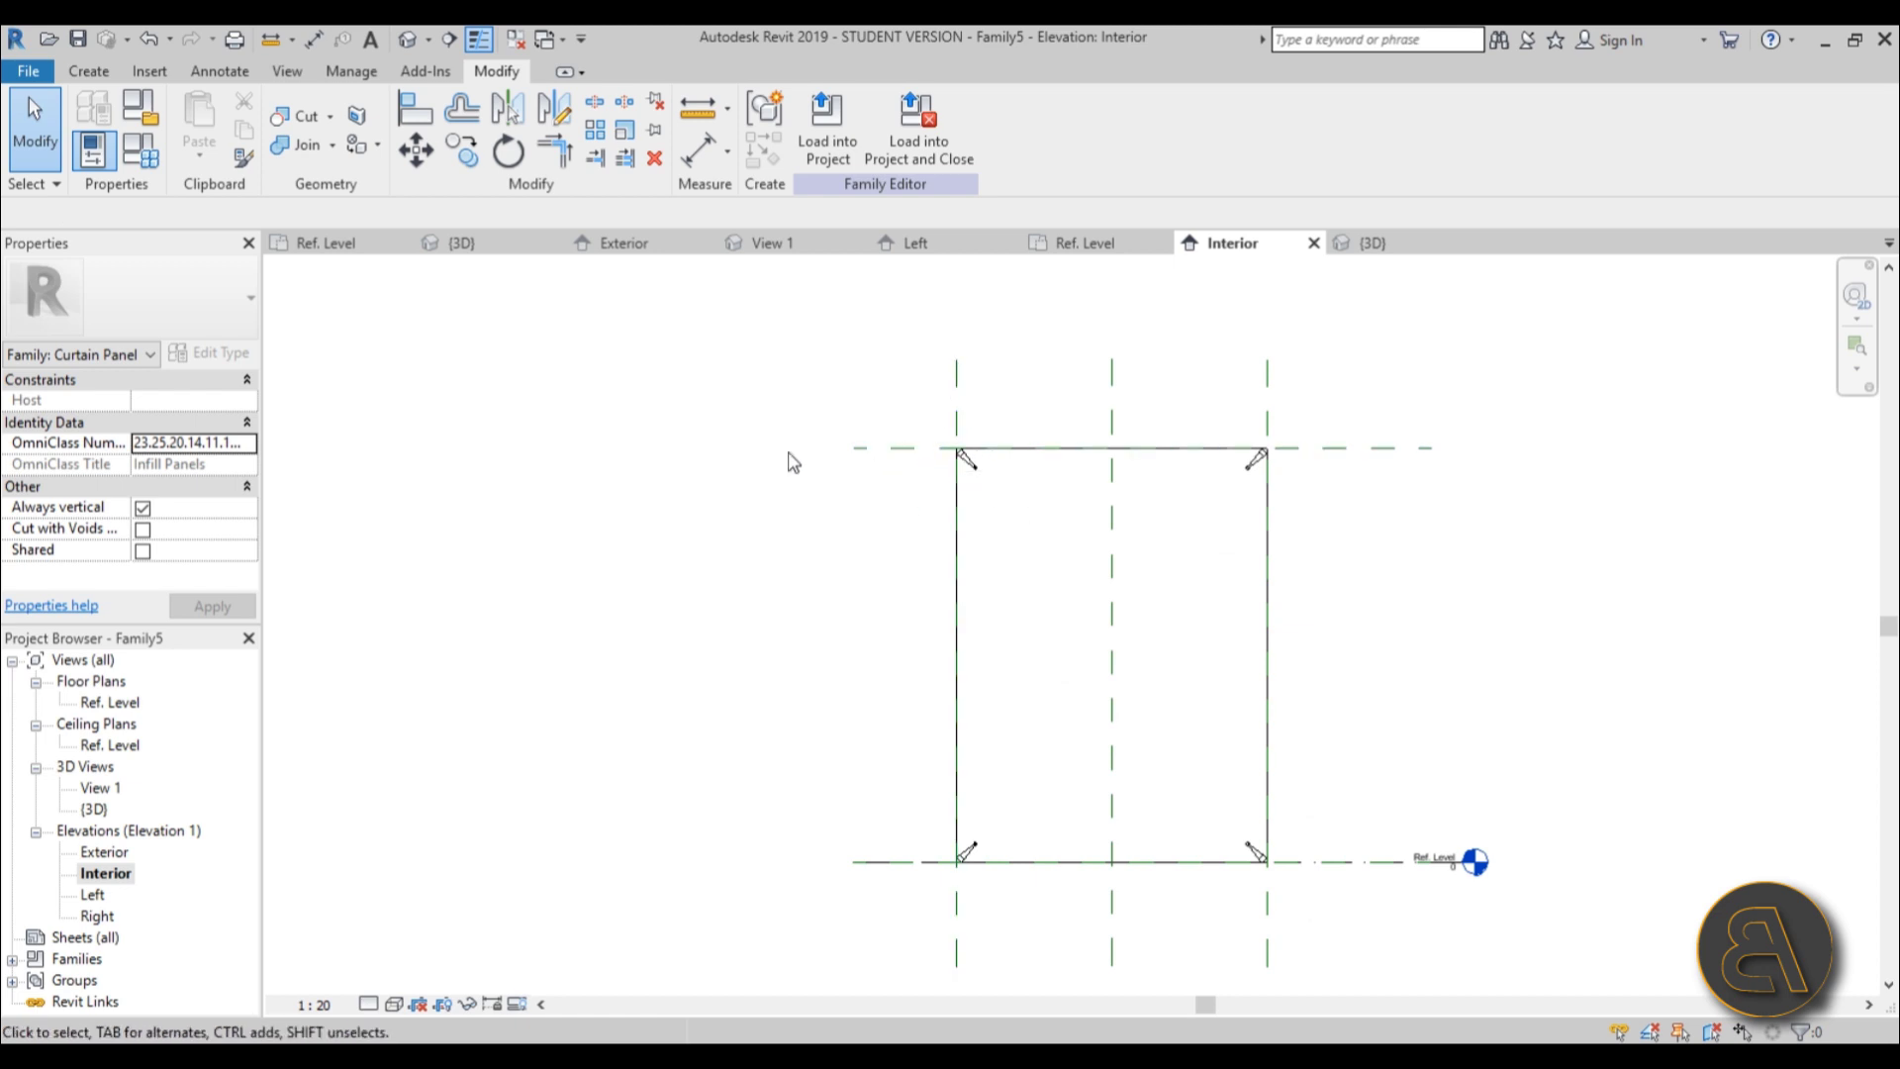
left_click(406, 40)
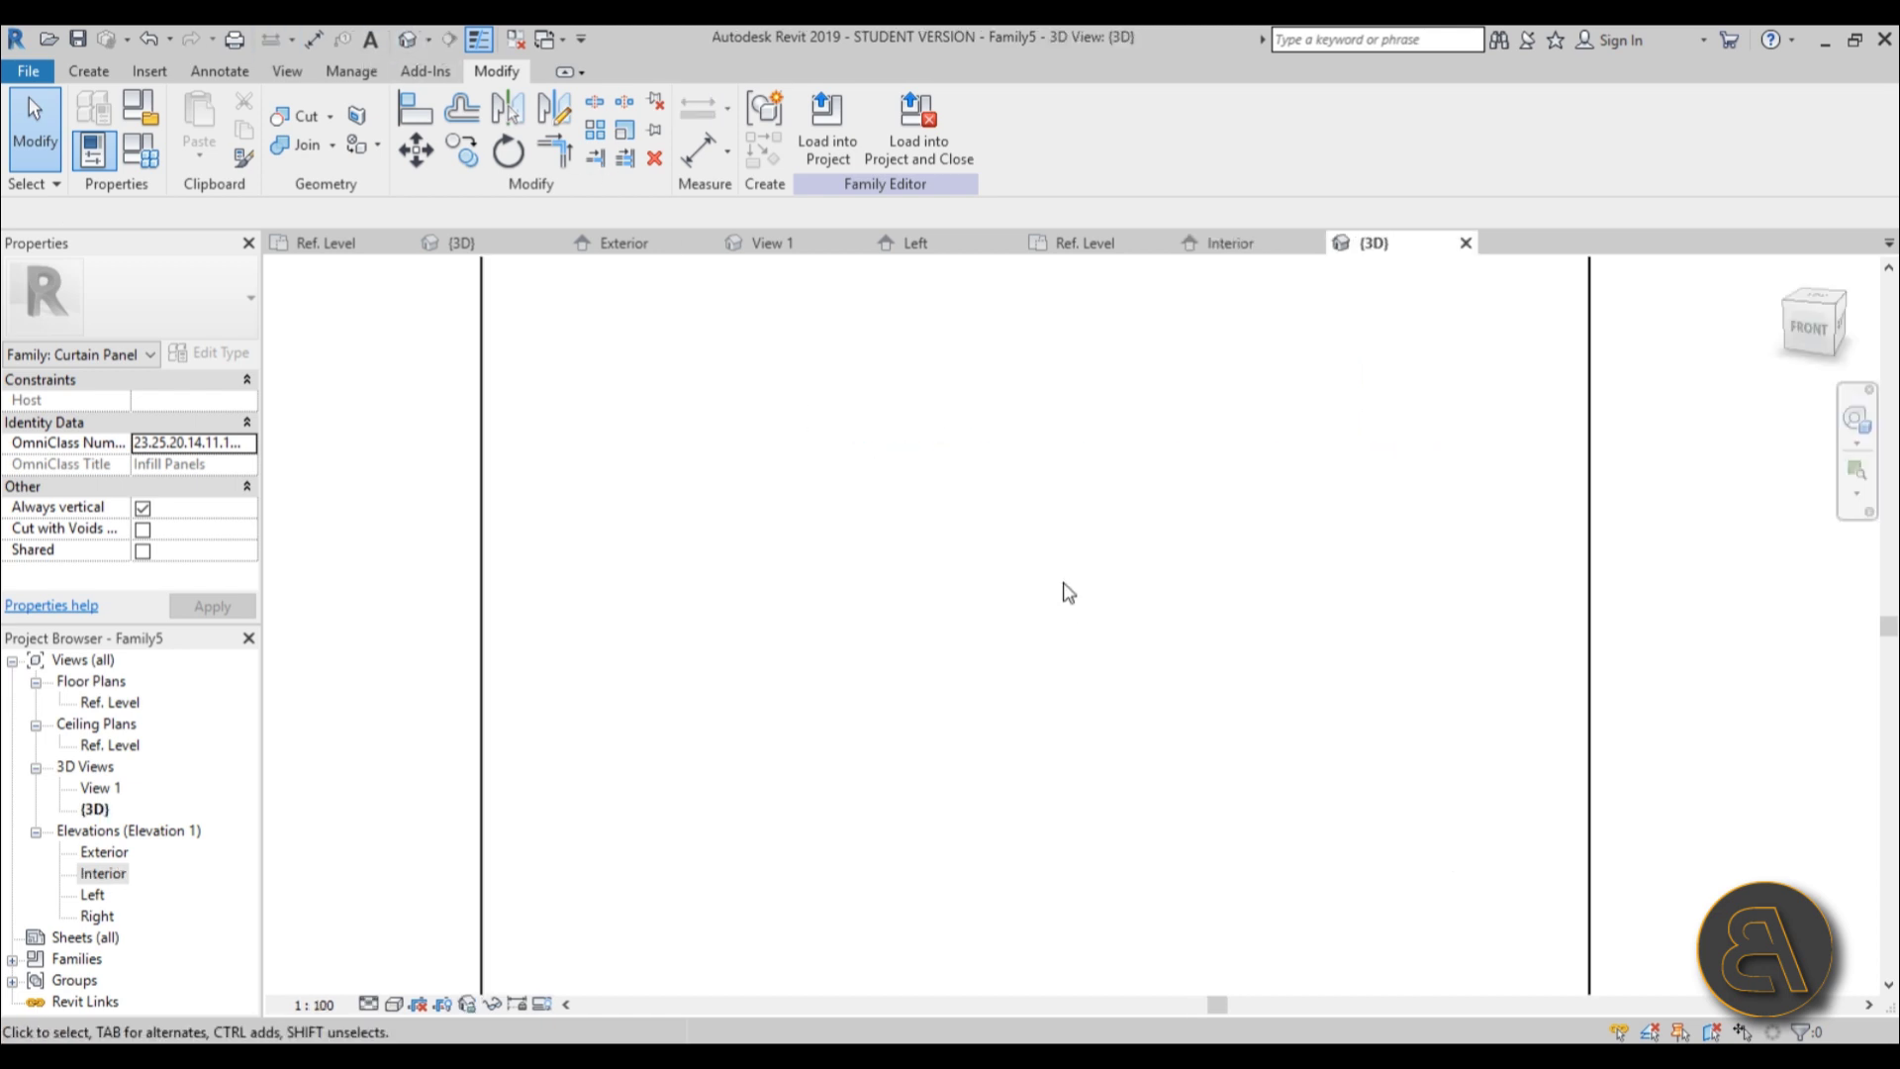
middle_click_drag(1064, 589, 915, 386, "shift")
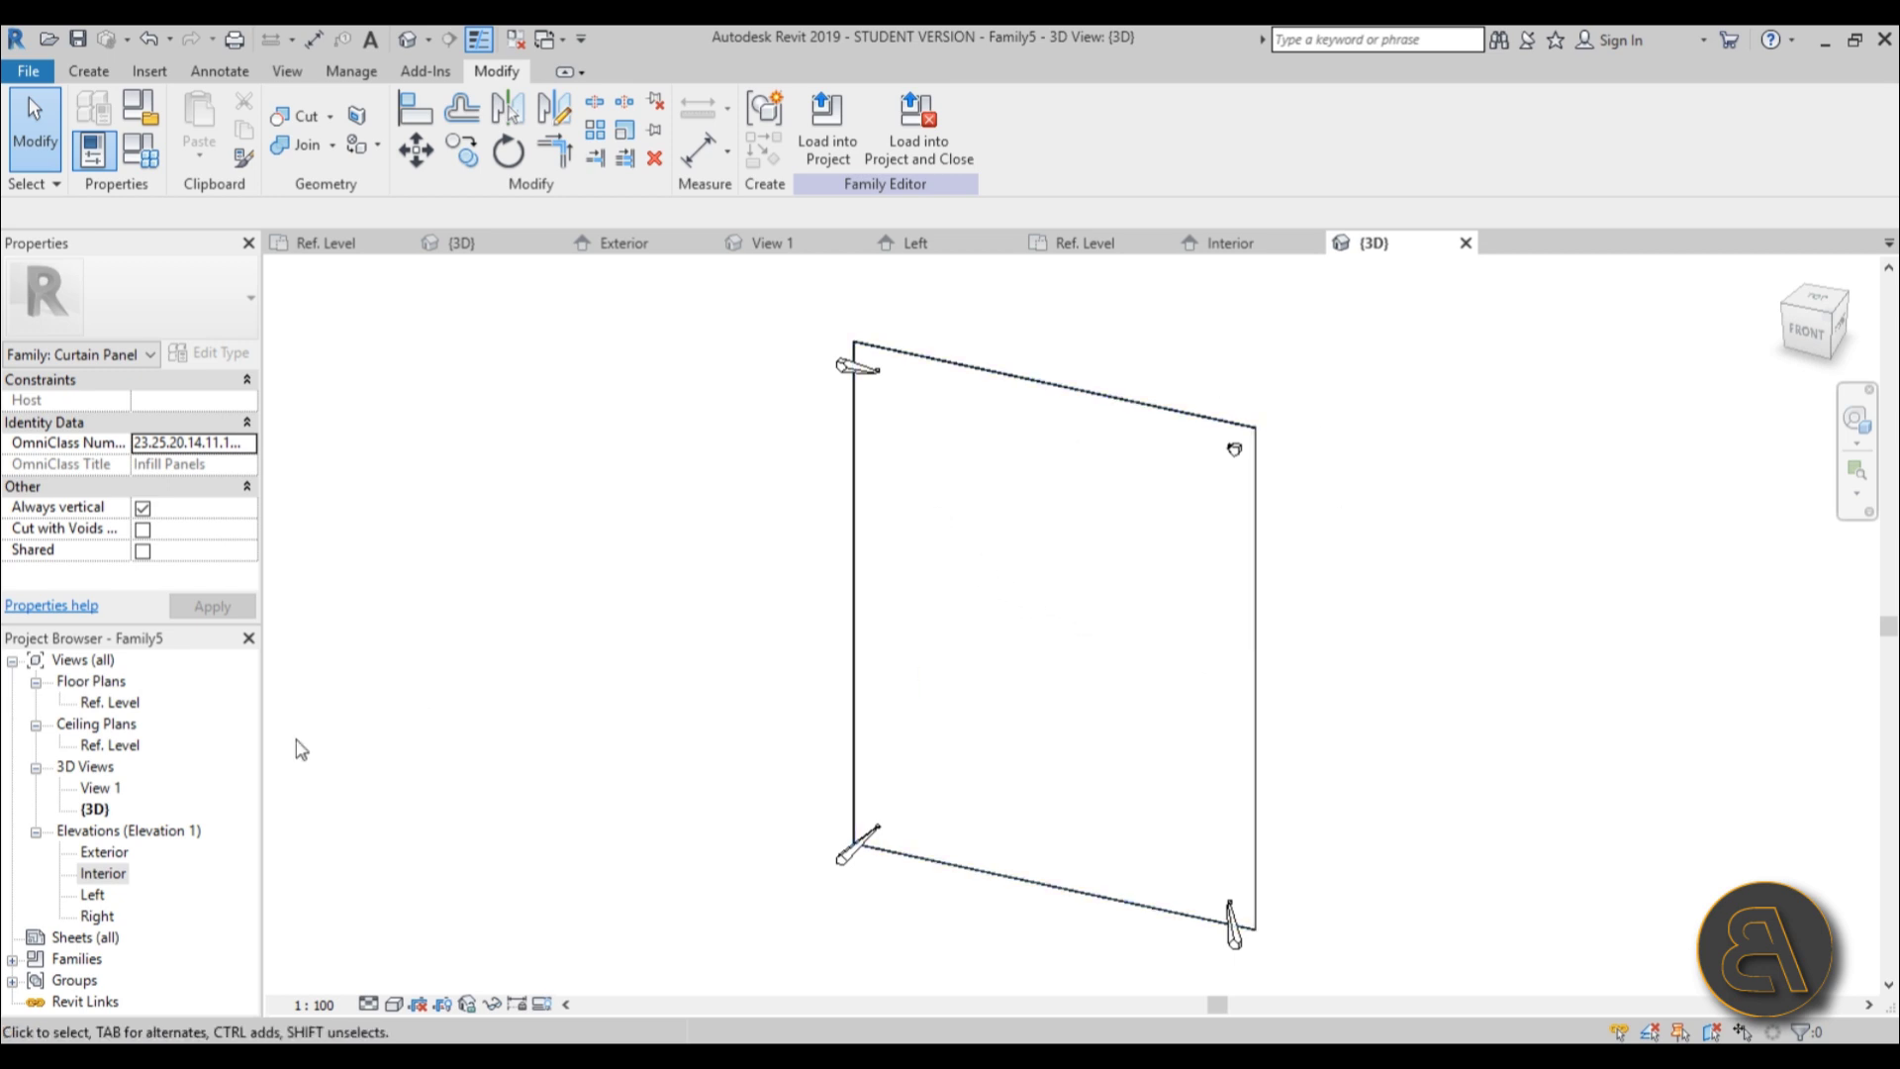
In the Ref. Level floor plan, start an extrusion and sketch a rectangle about 50 by 140 mm behind the left arm's base.
double_click(110, 703)
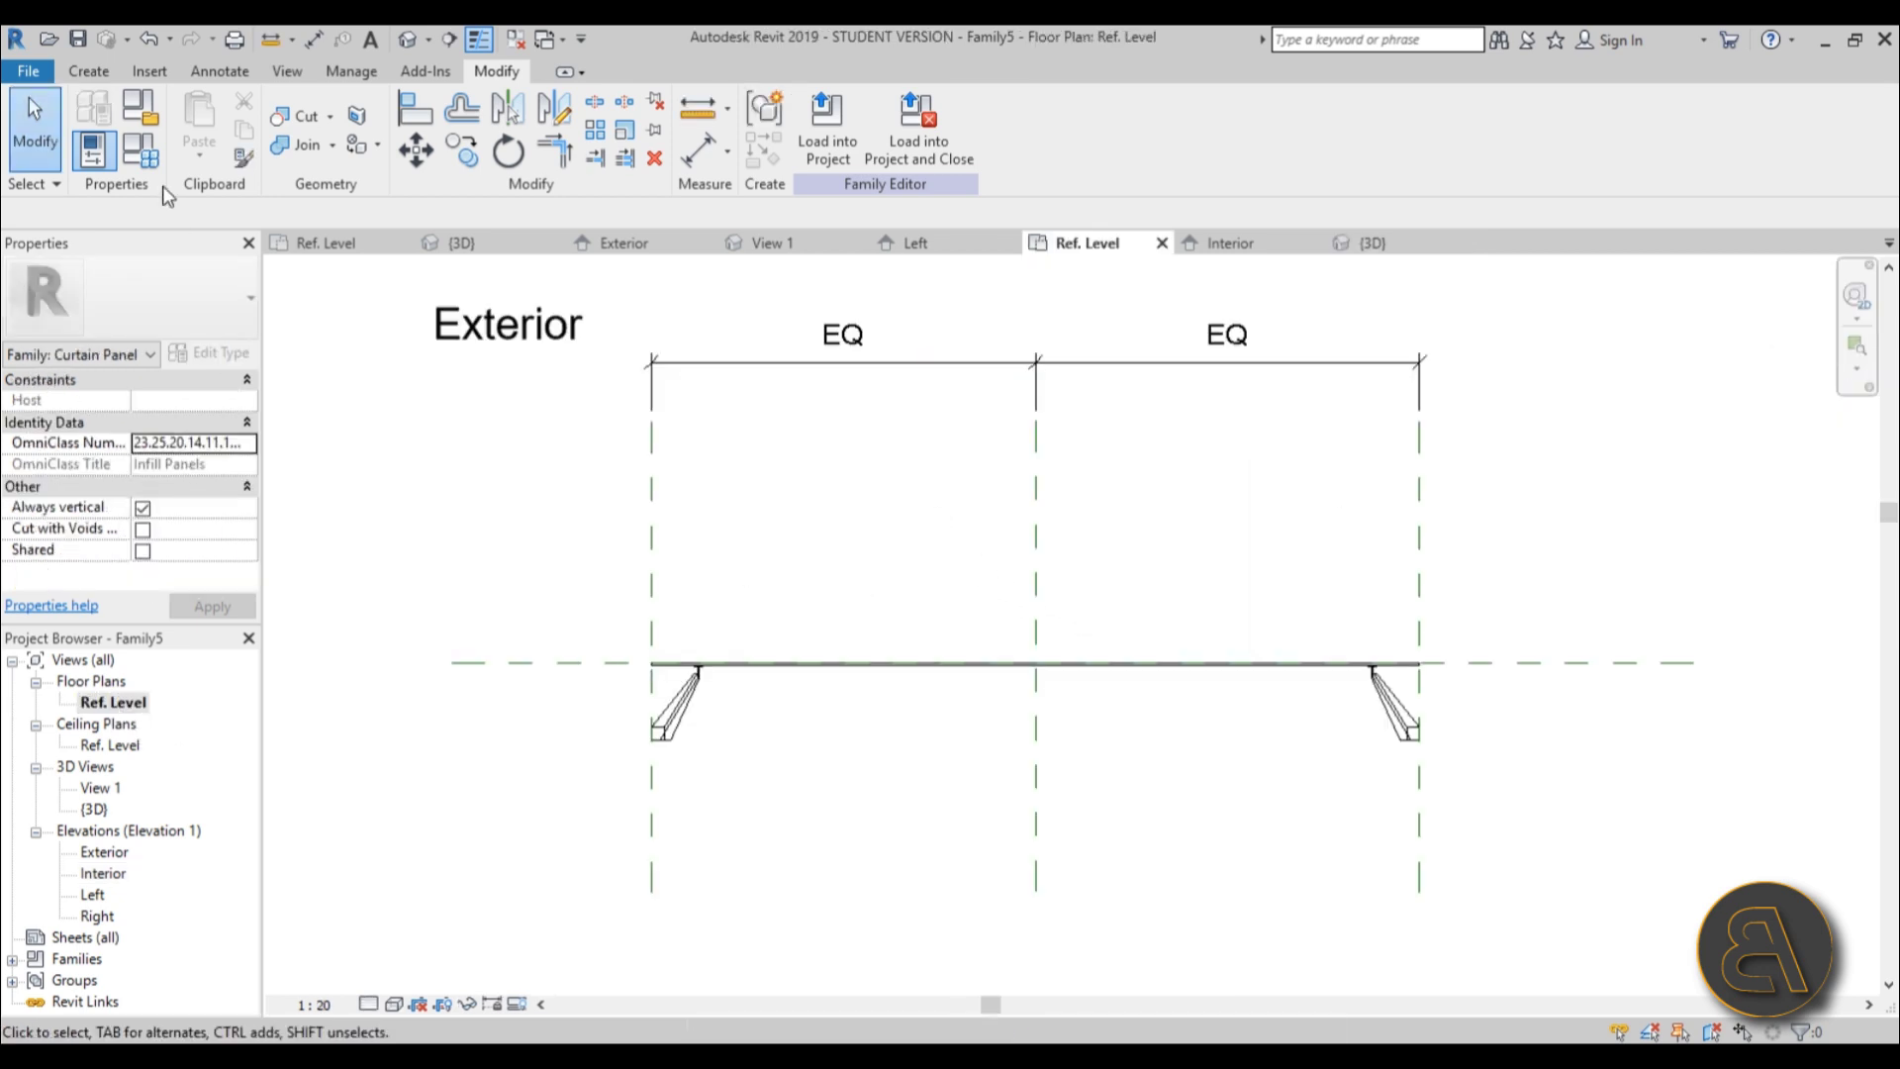
left_click(91, 69)
left_click(205, 119)
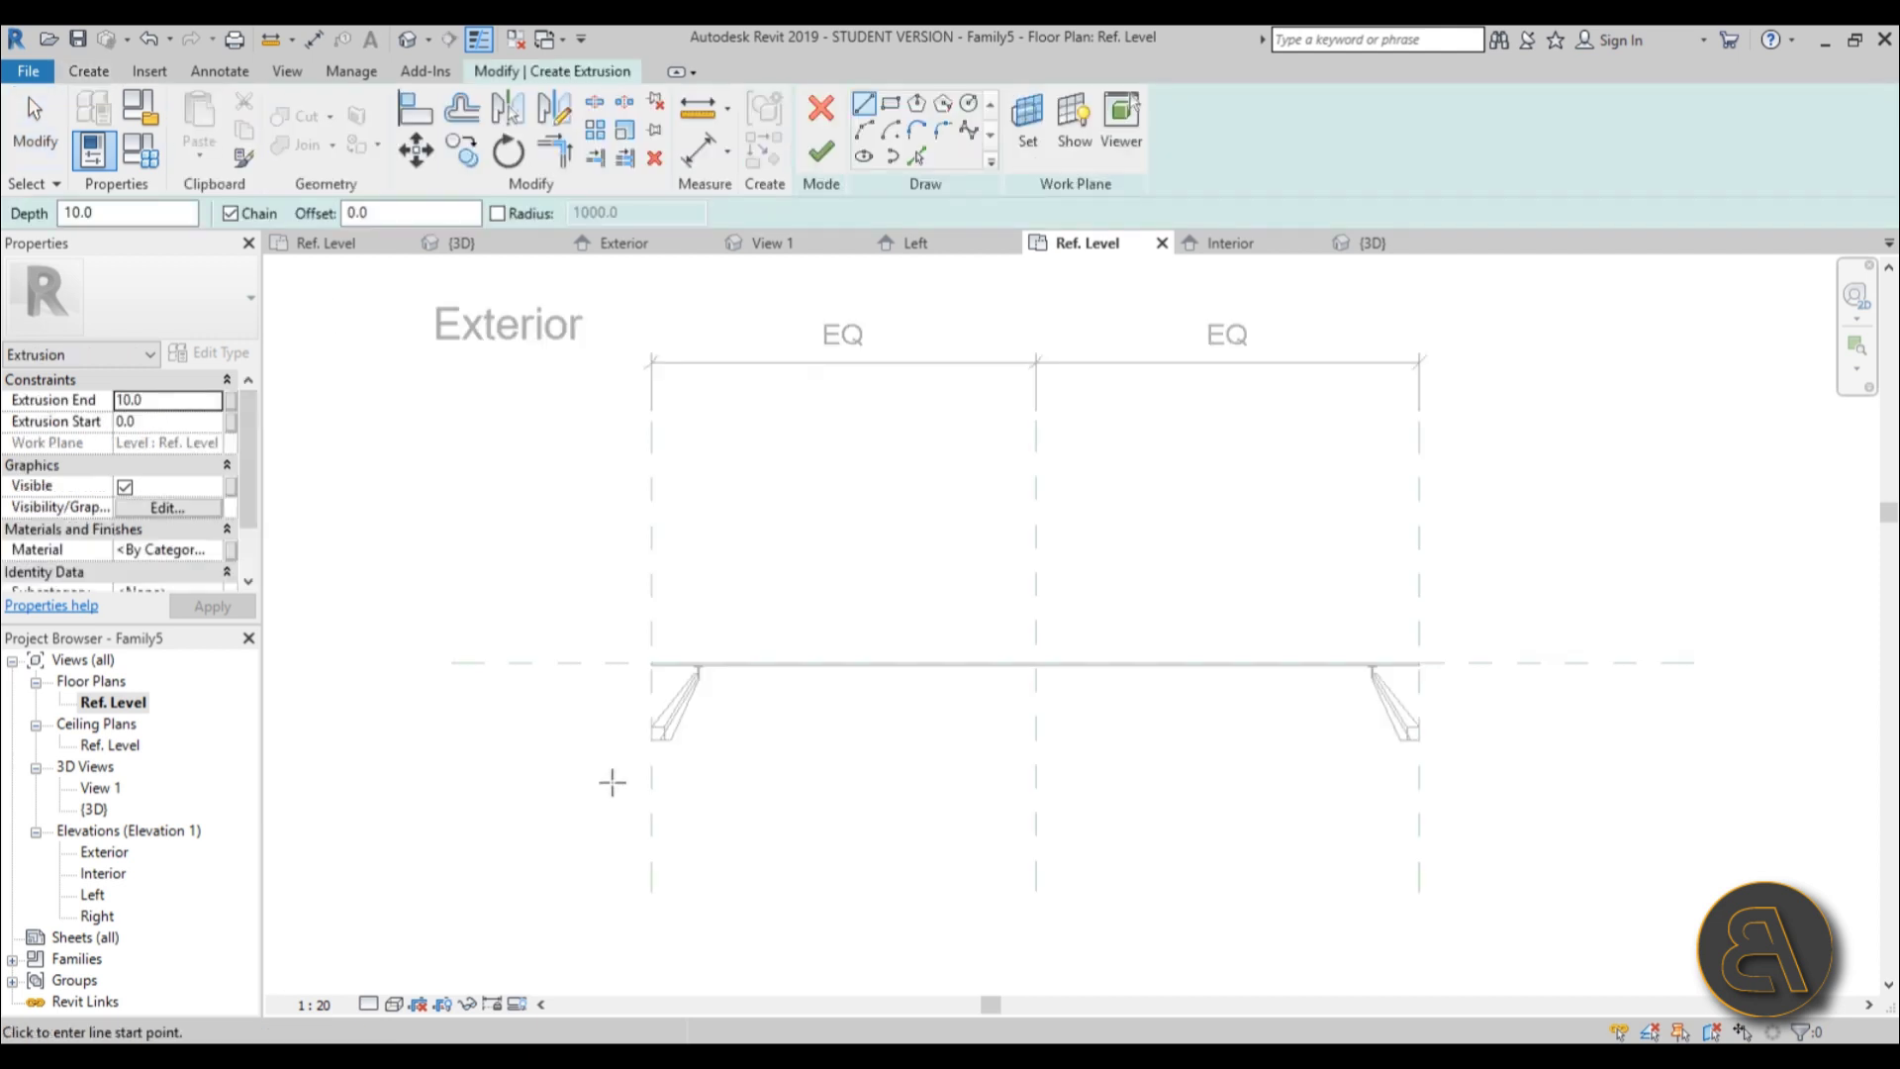
scroll(574, 688, "up", 4)
left_click(610, 692)
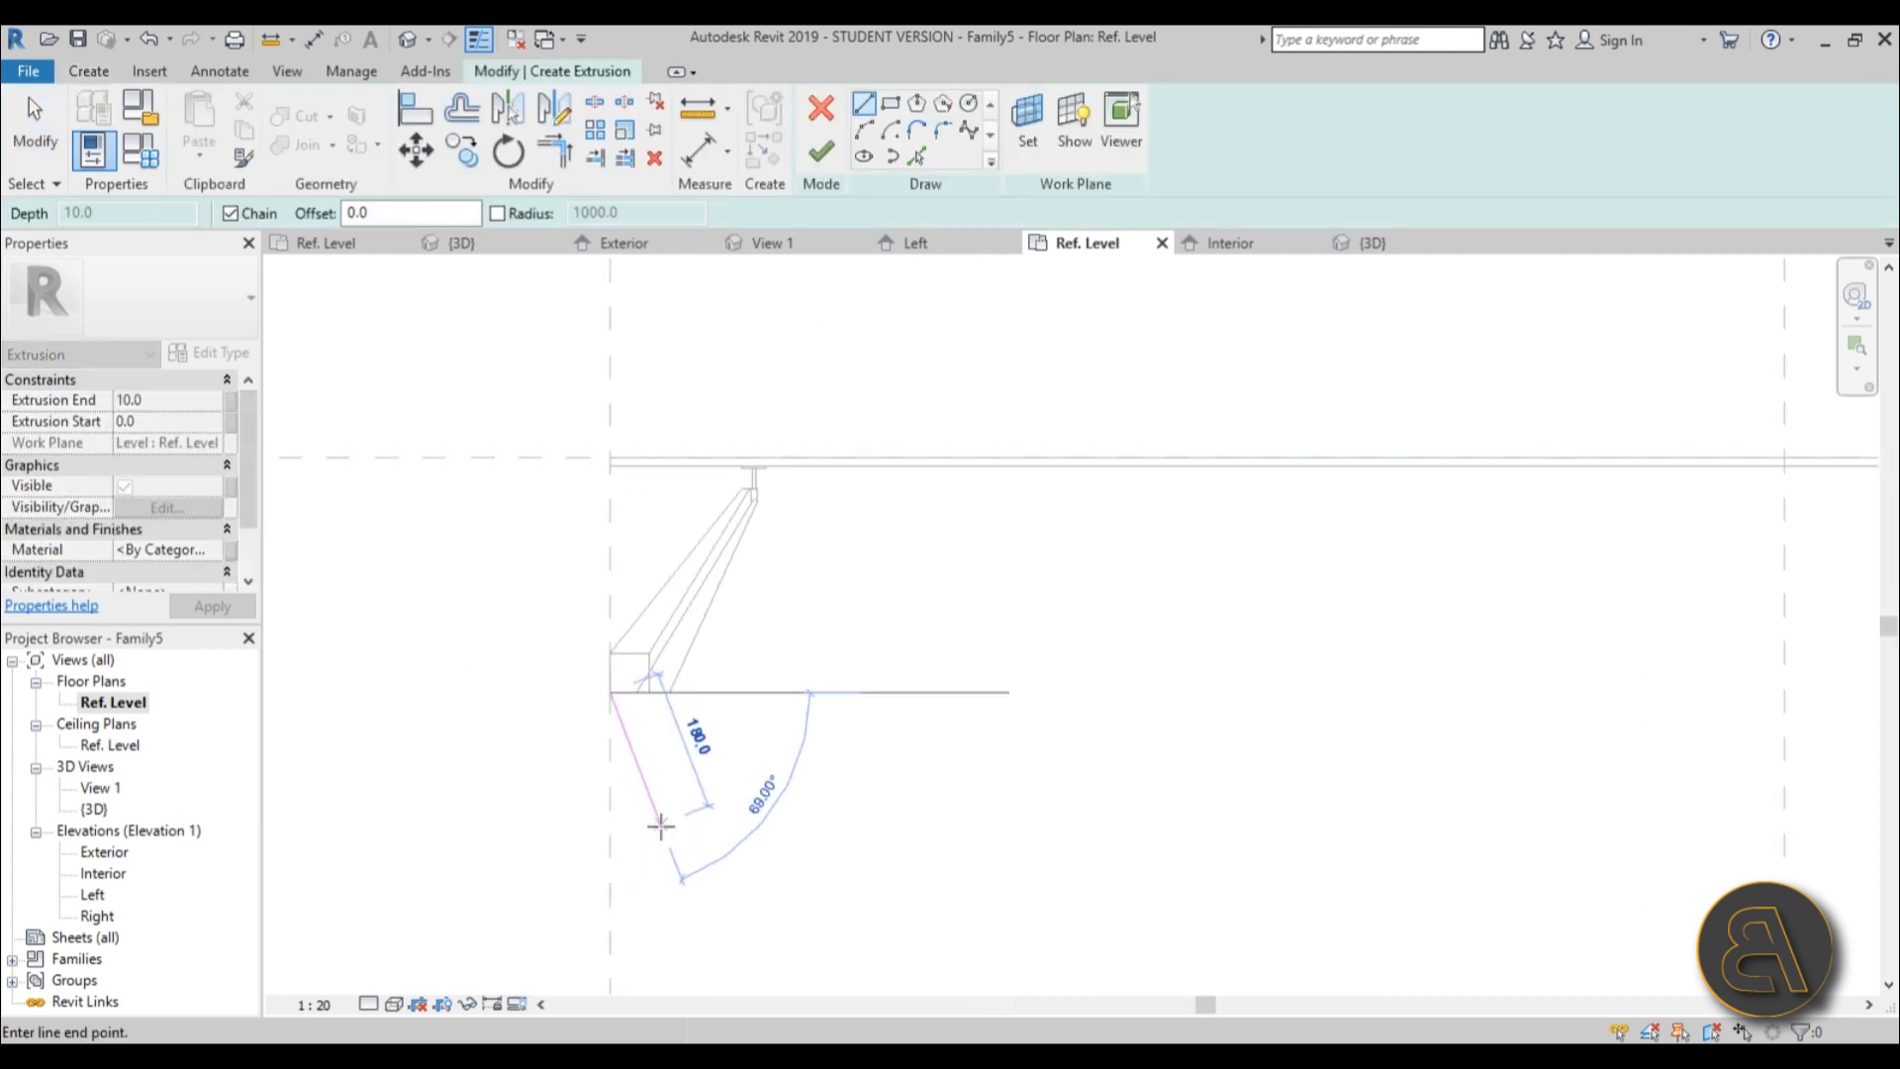
left_click(890, 105)
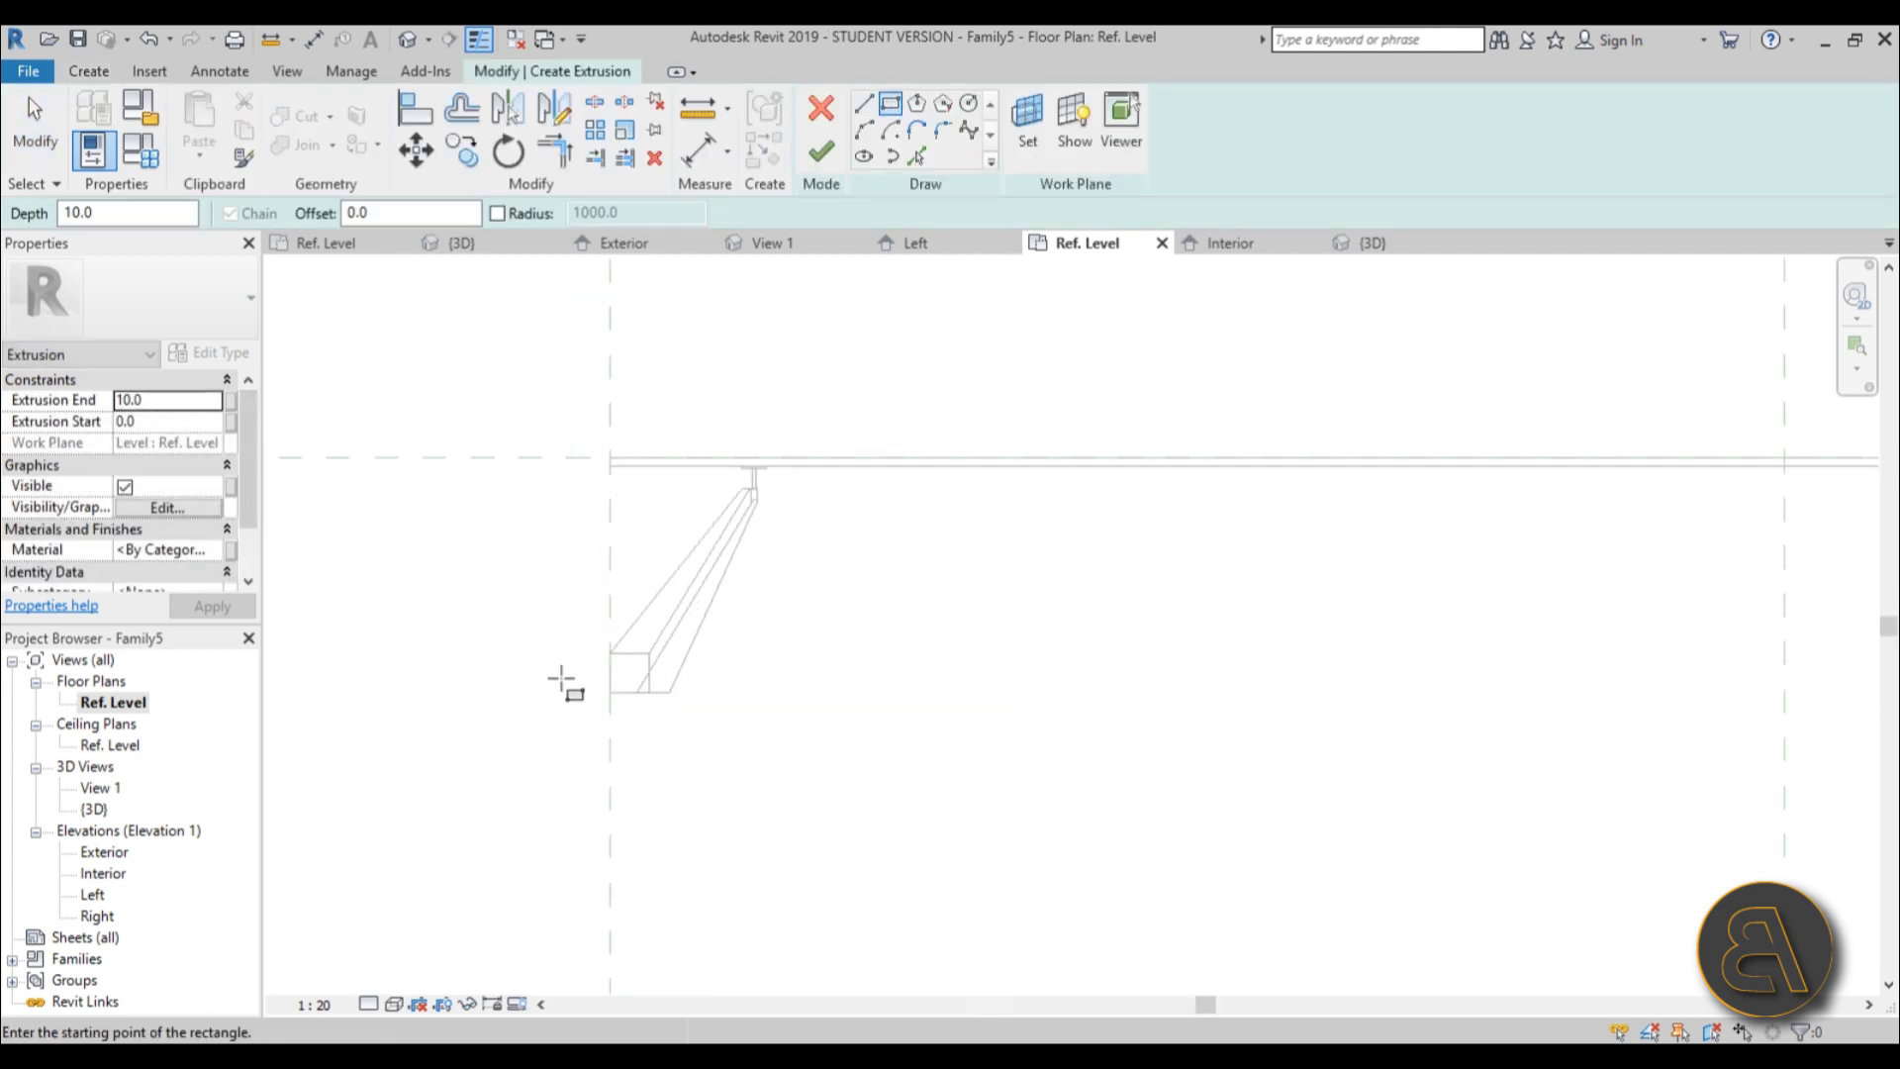
left_click(611, 691)
scroll(611, 692, "up", 2)
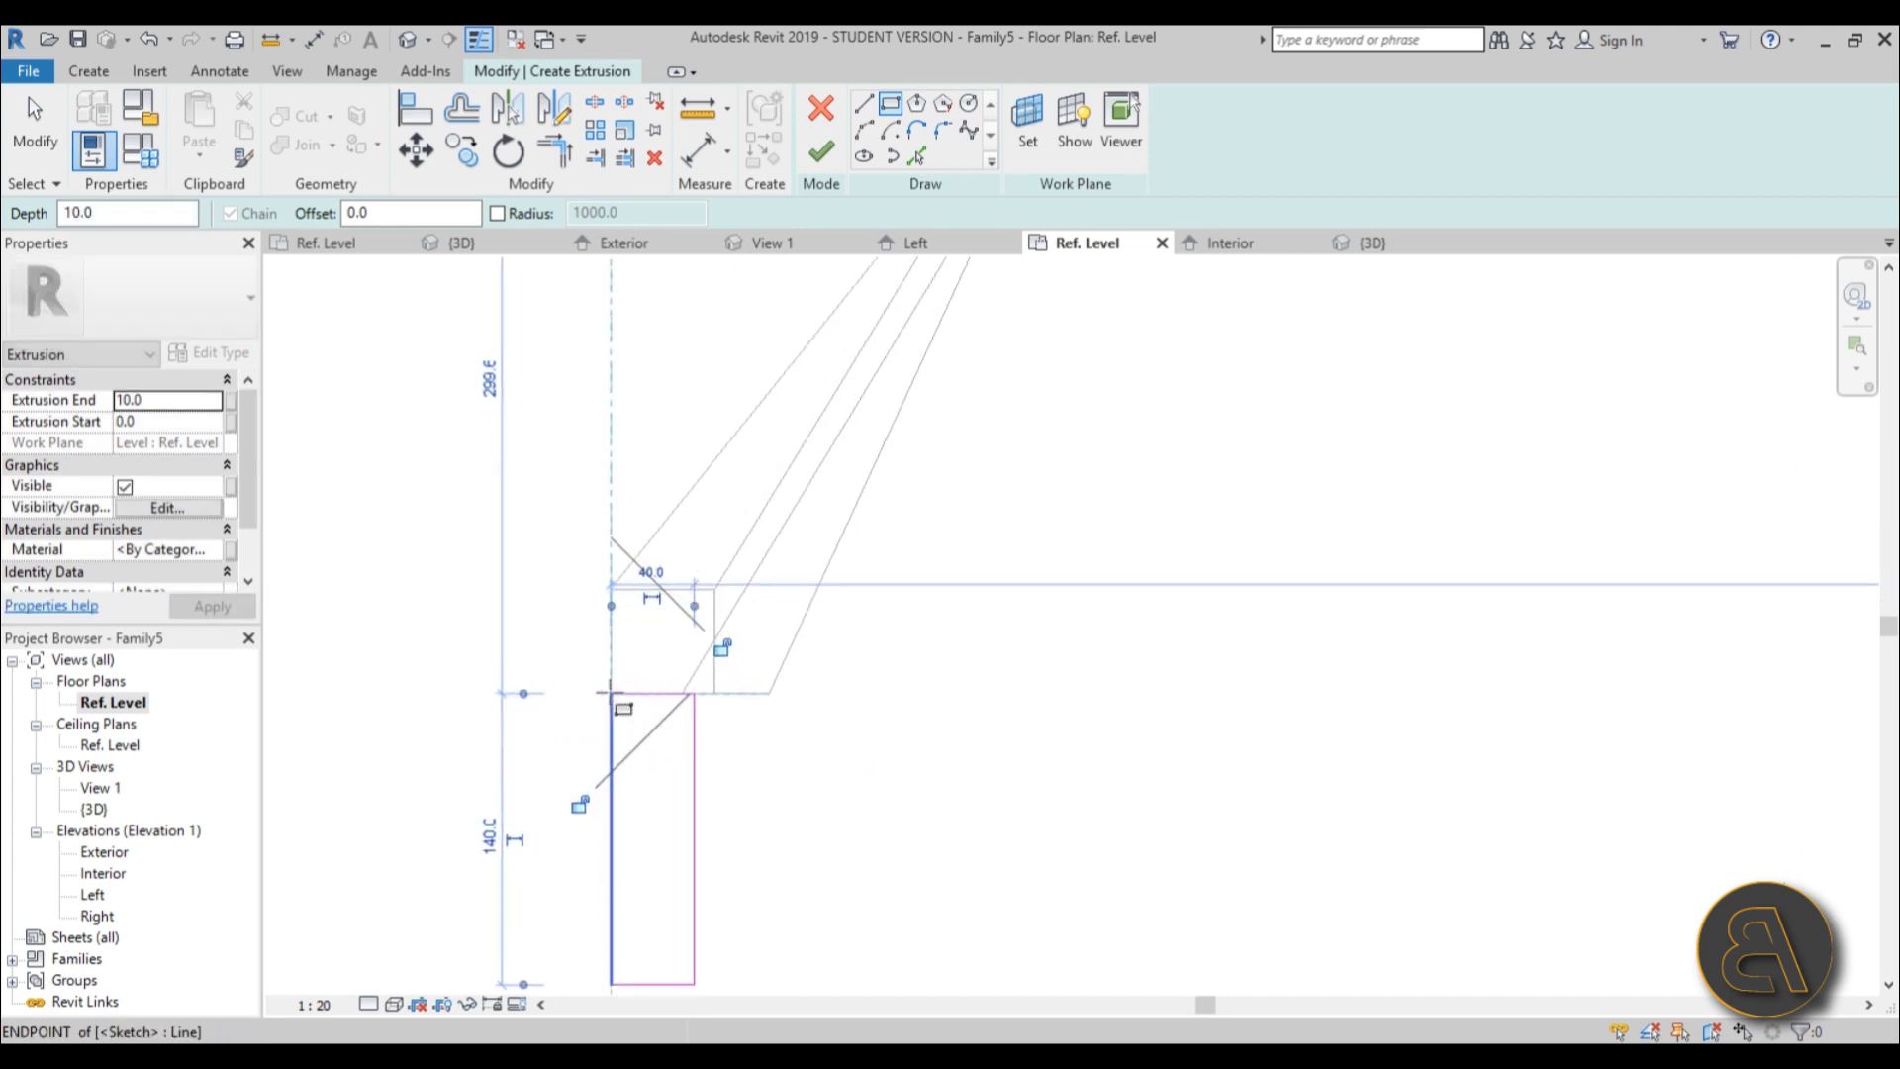
key("Escape")
key("Escape")
left_click_drag(693, 774, 714, 780)
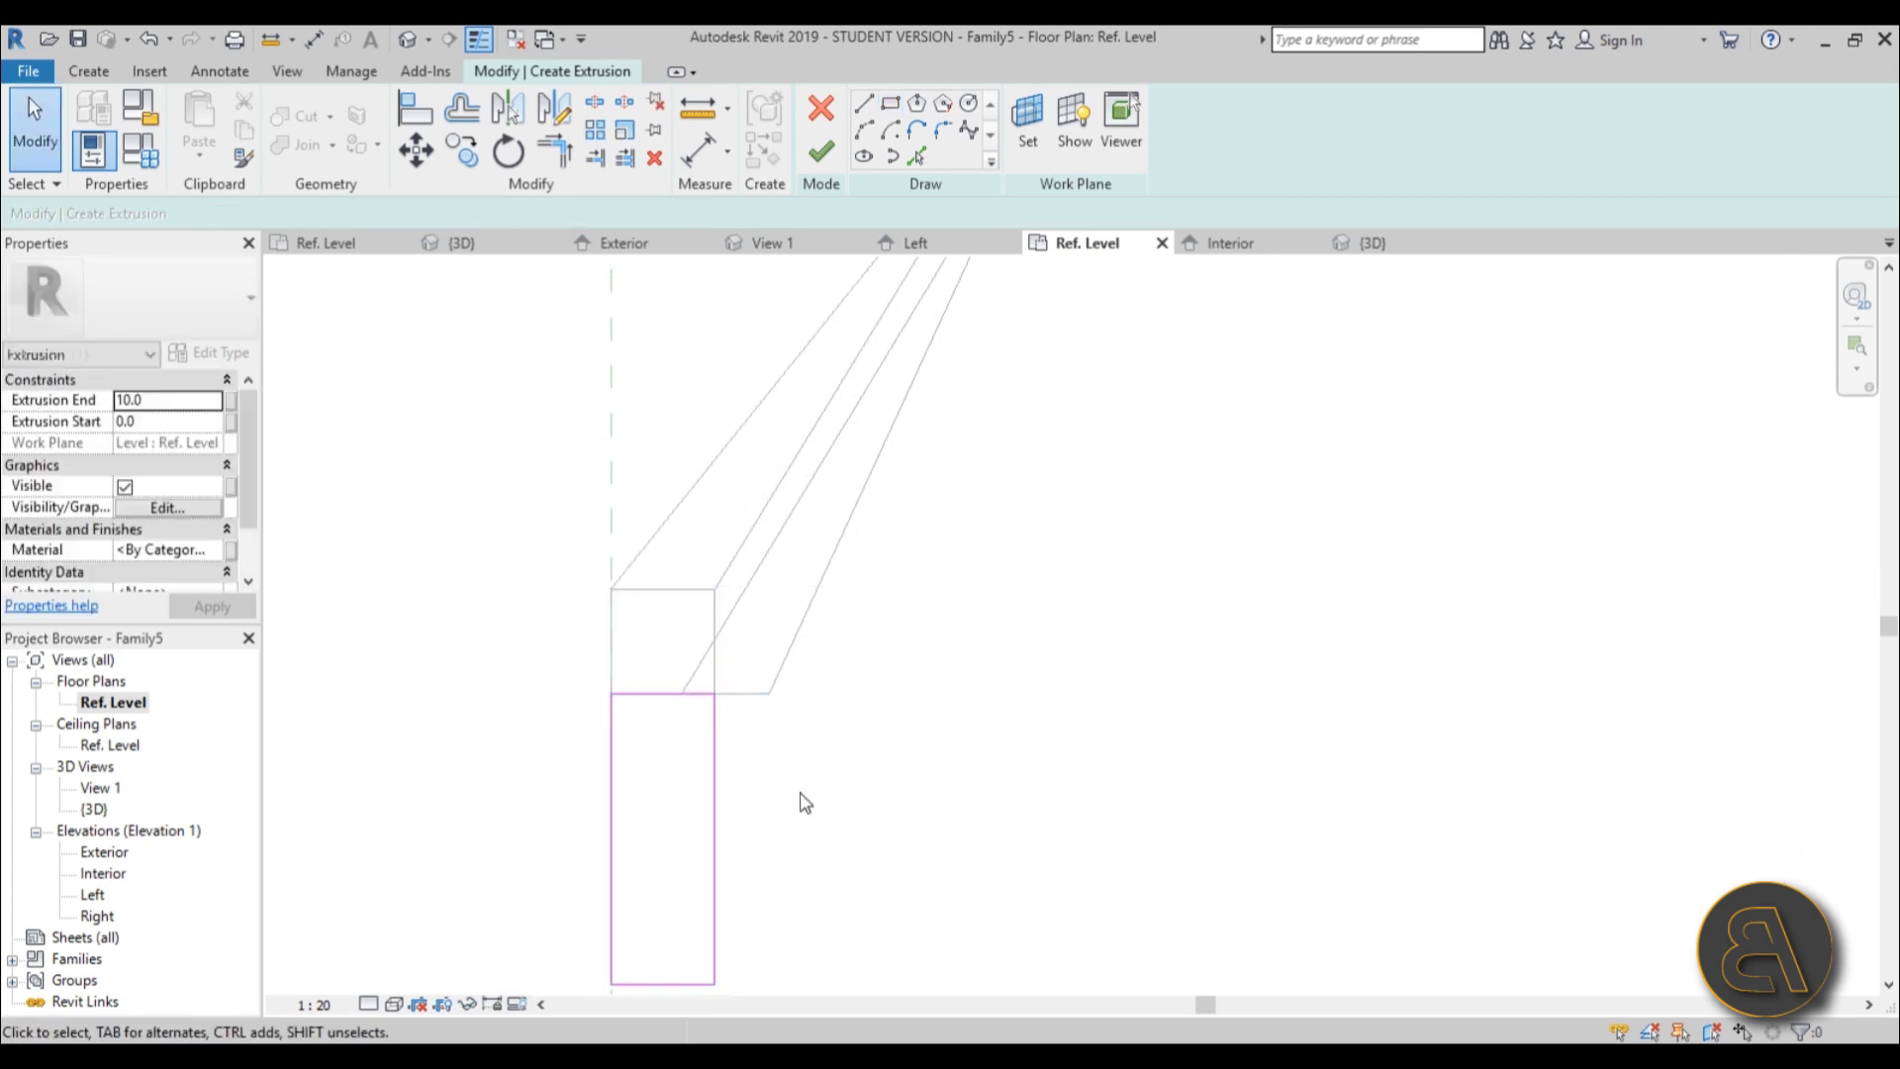
Align and lock the rectangle's inner side to the arm base's side and its outer side to the Left reference plane.
key("a")
key("l")
left_click(717, 699)
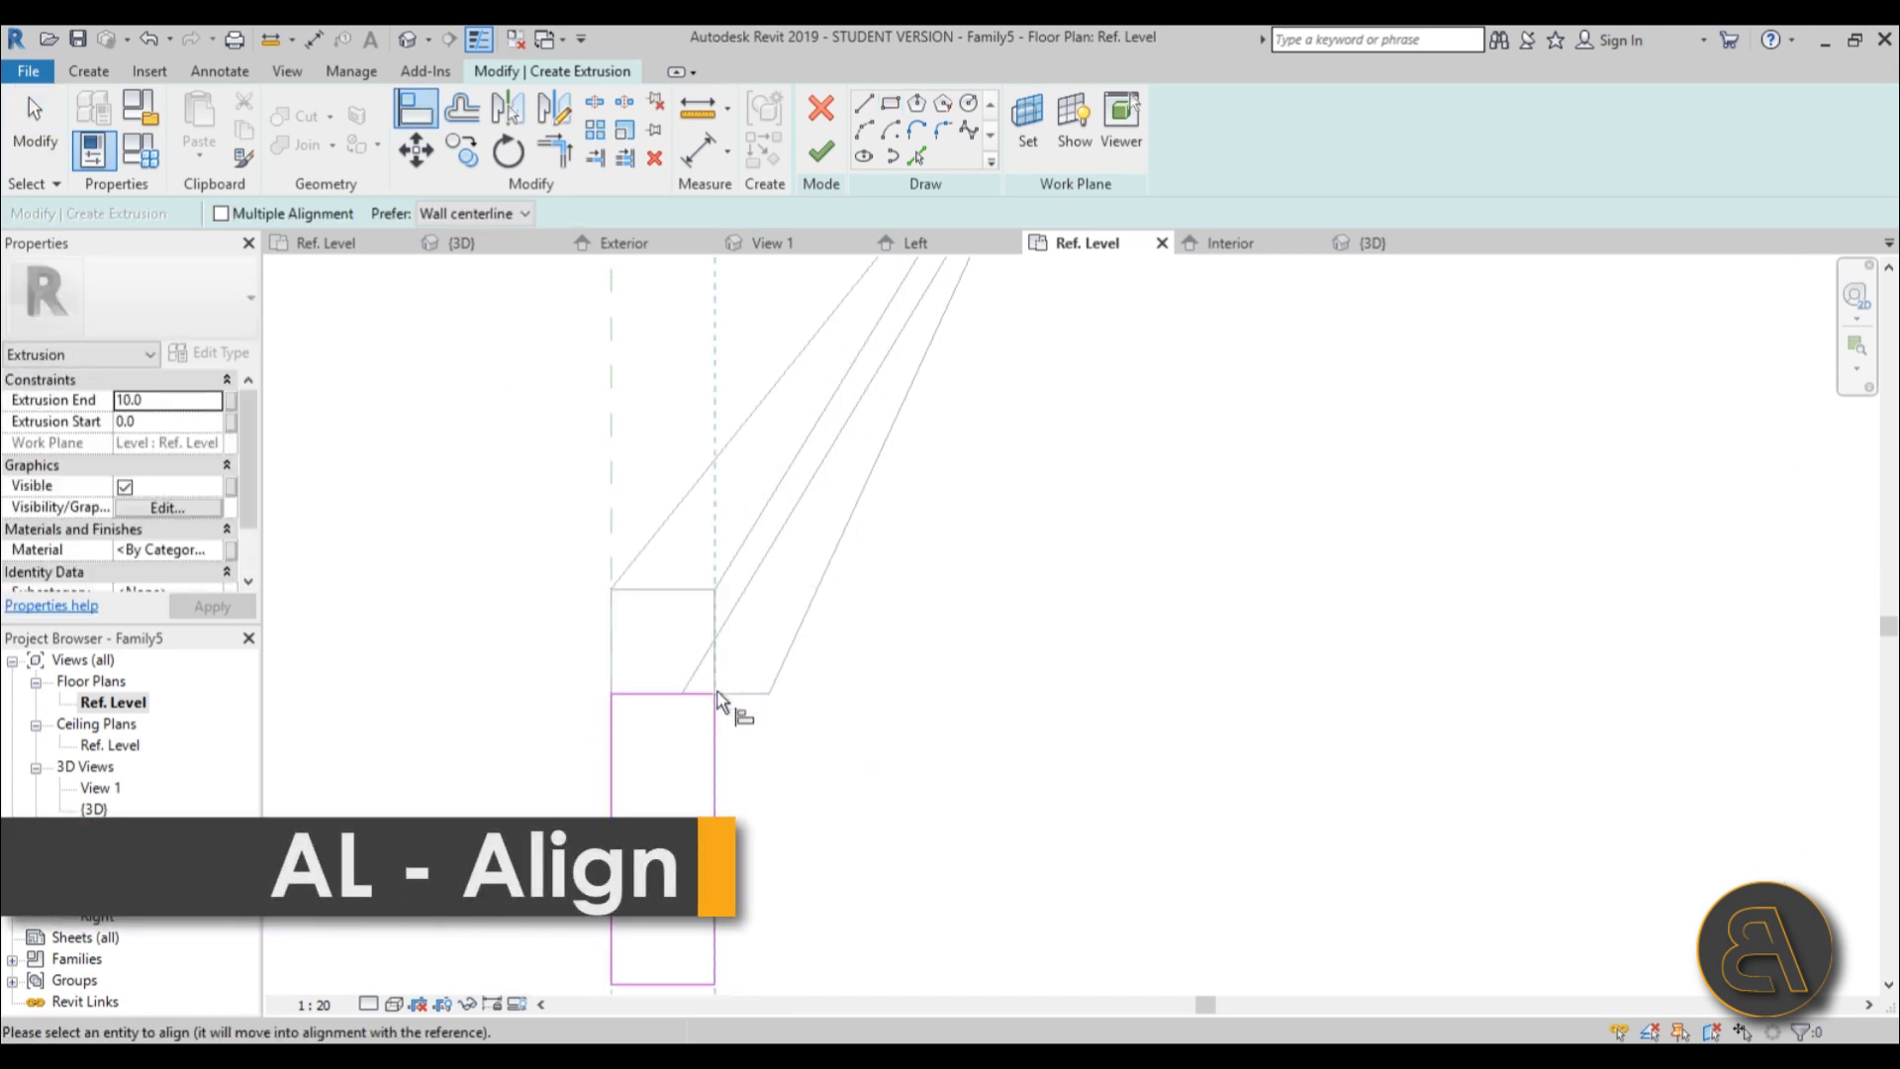
left_click(712, 749)
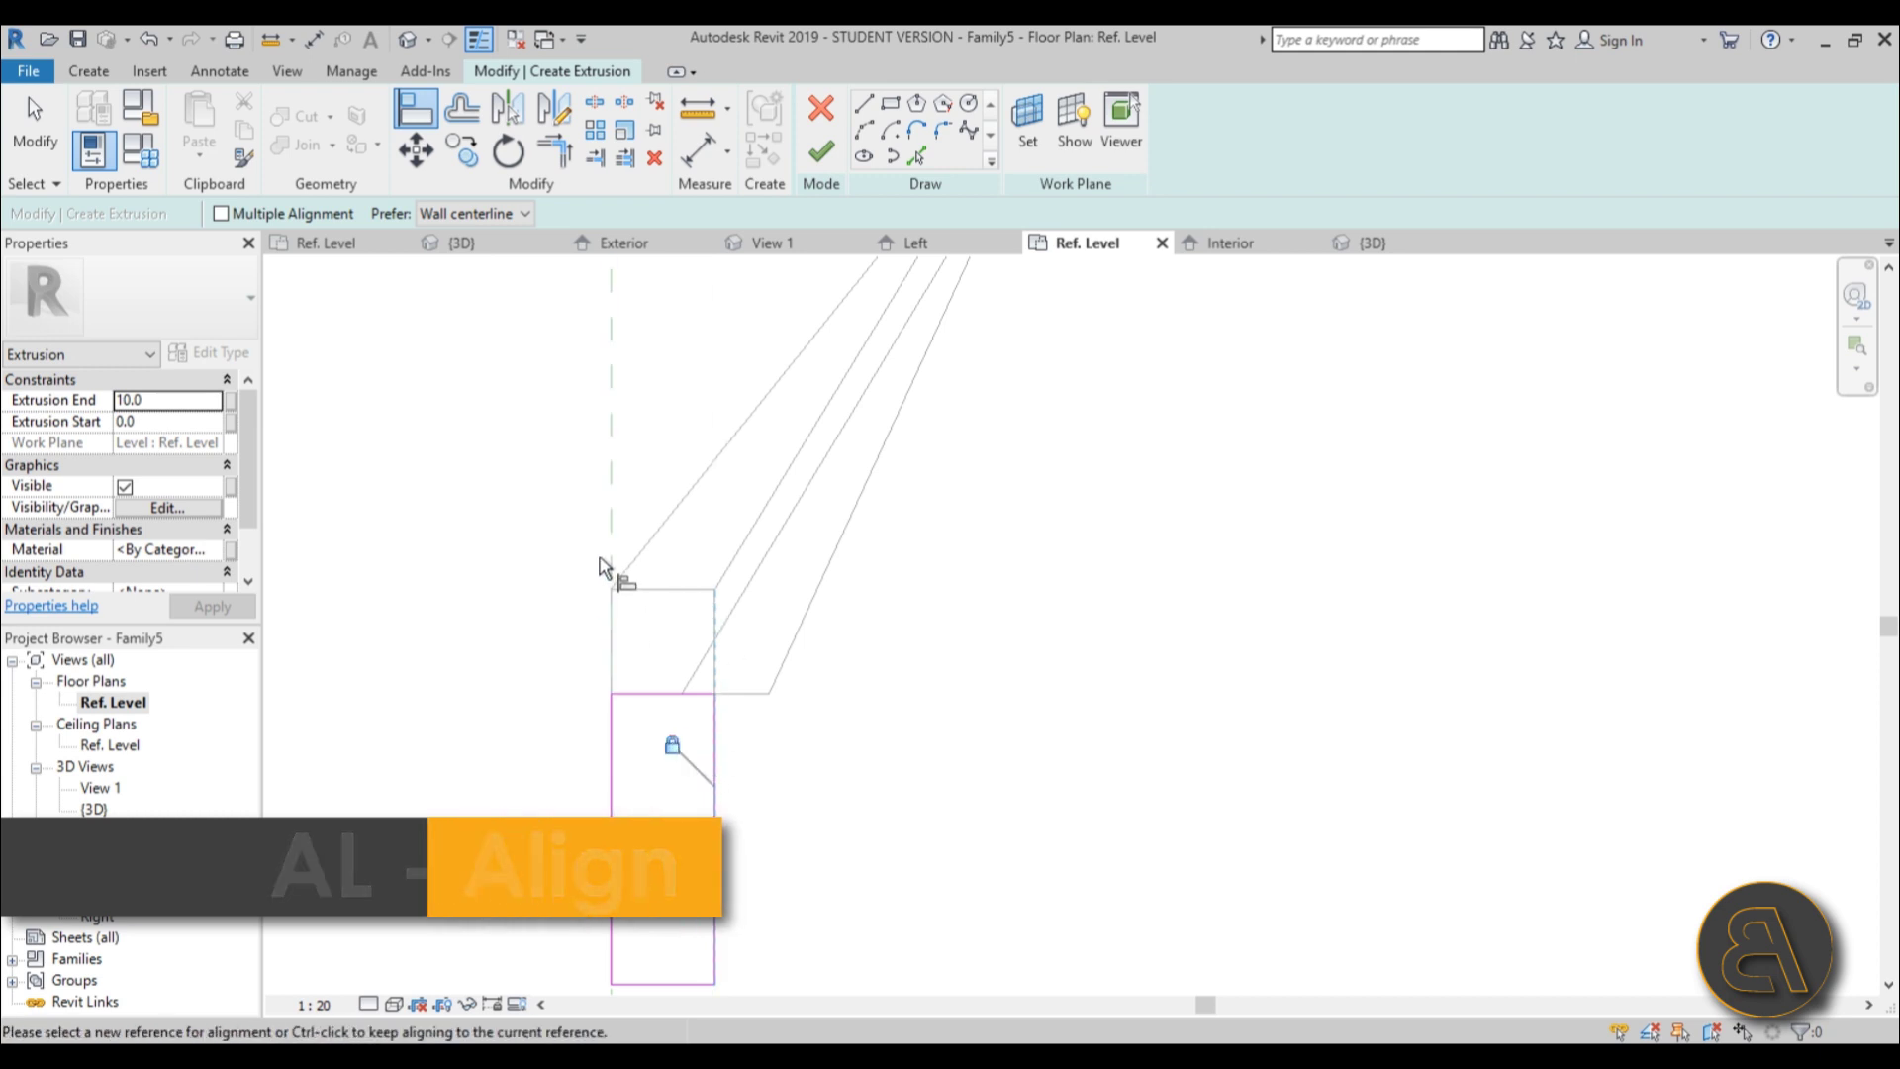
scroll(709, 624, "down", 8)
left_click(689, 483)
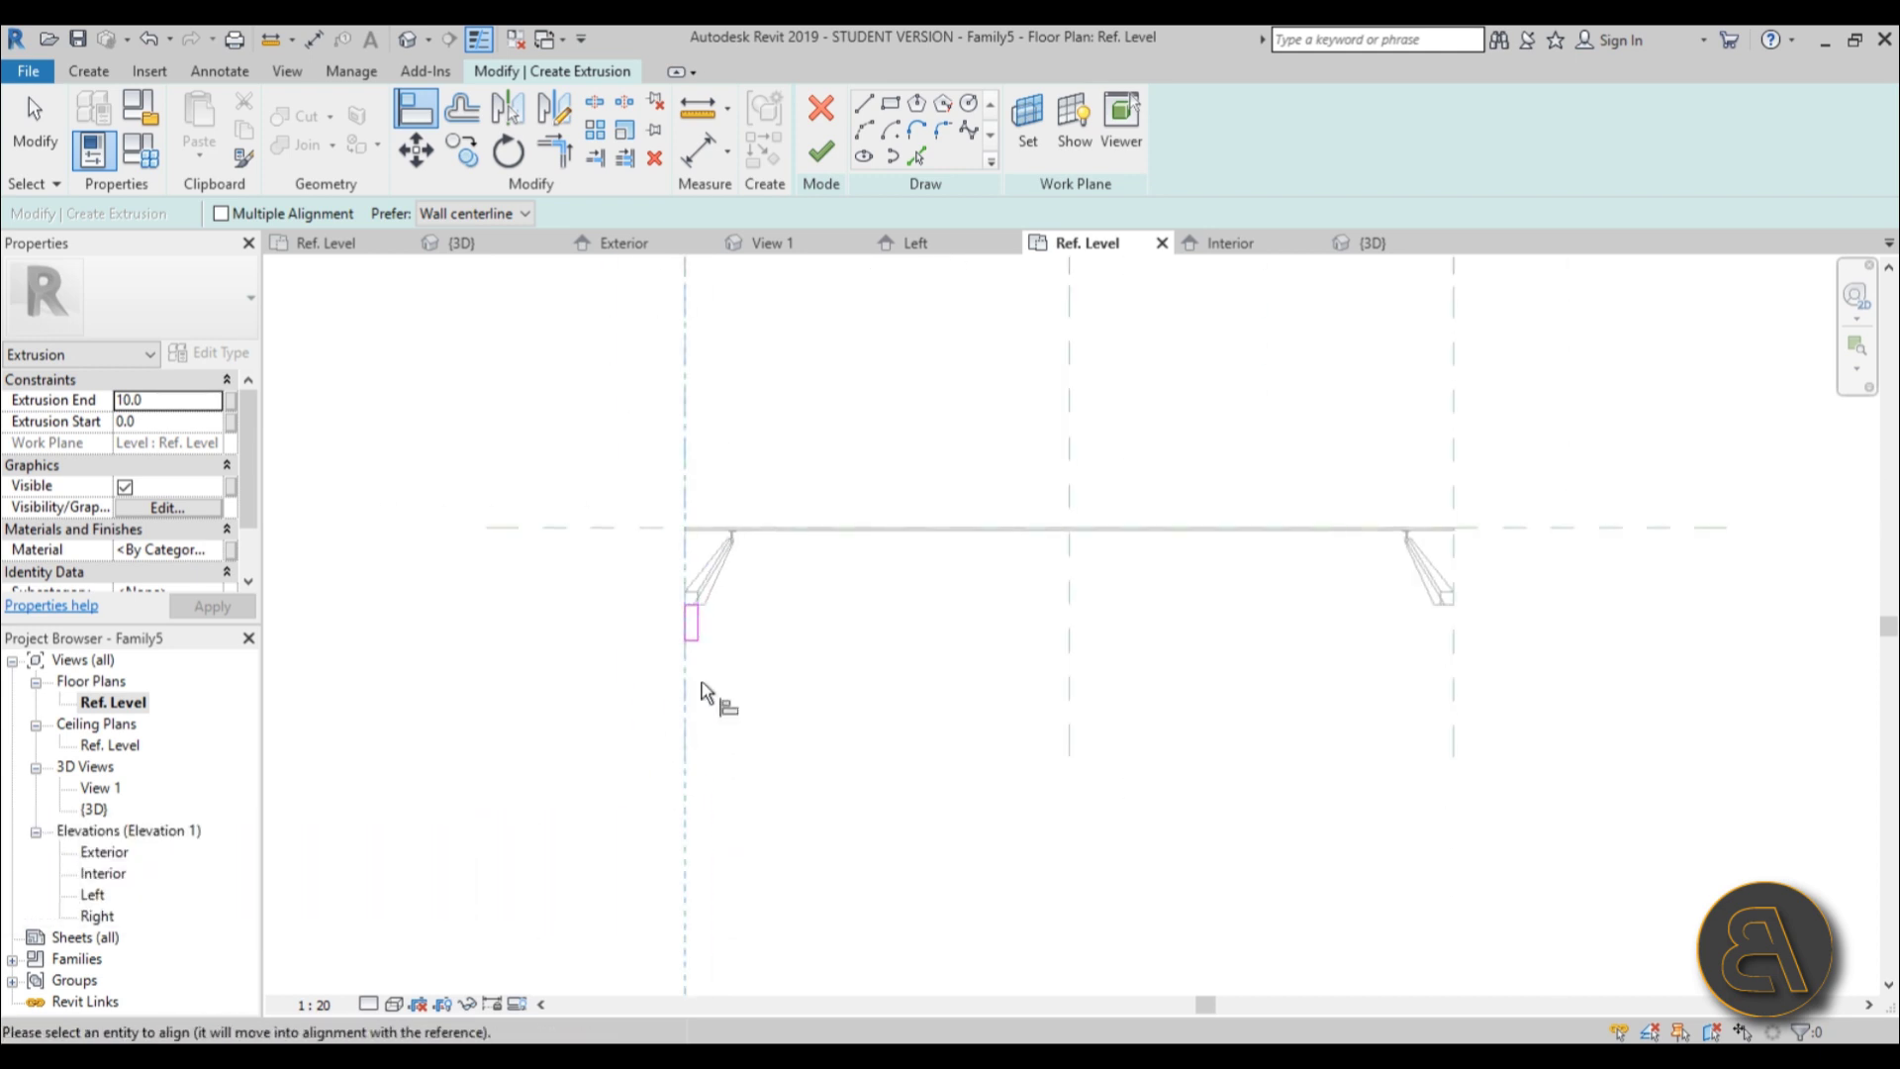
scroll(702, 692, "up", 3)
left_click(679, 586)
Align and lock the rectangle's edge nearest the glass to the end of the arm base, and check the edge constraints.
scroll(821, 608, "up", 2)
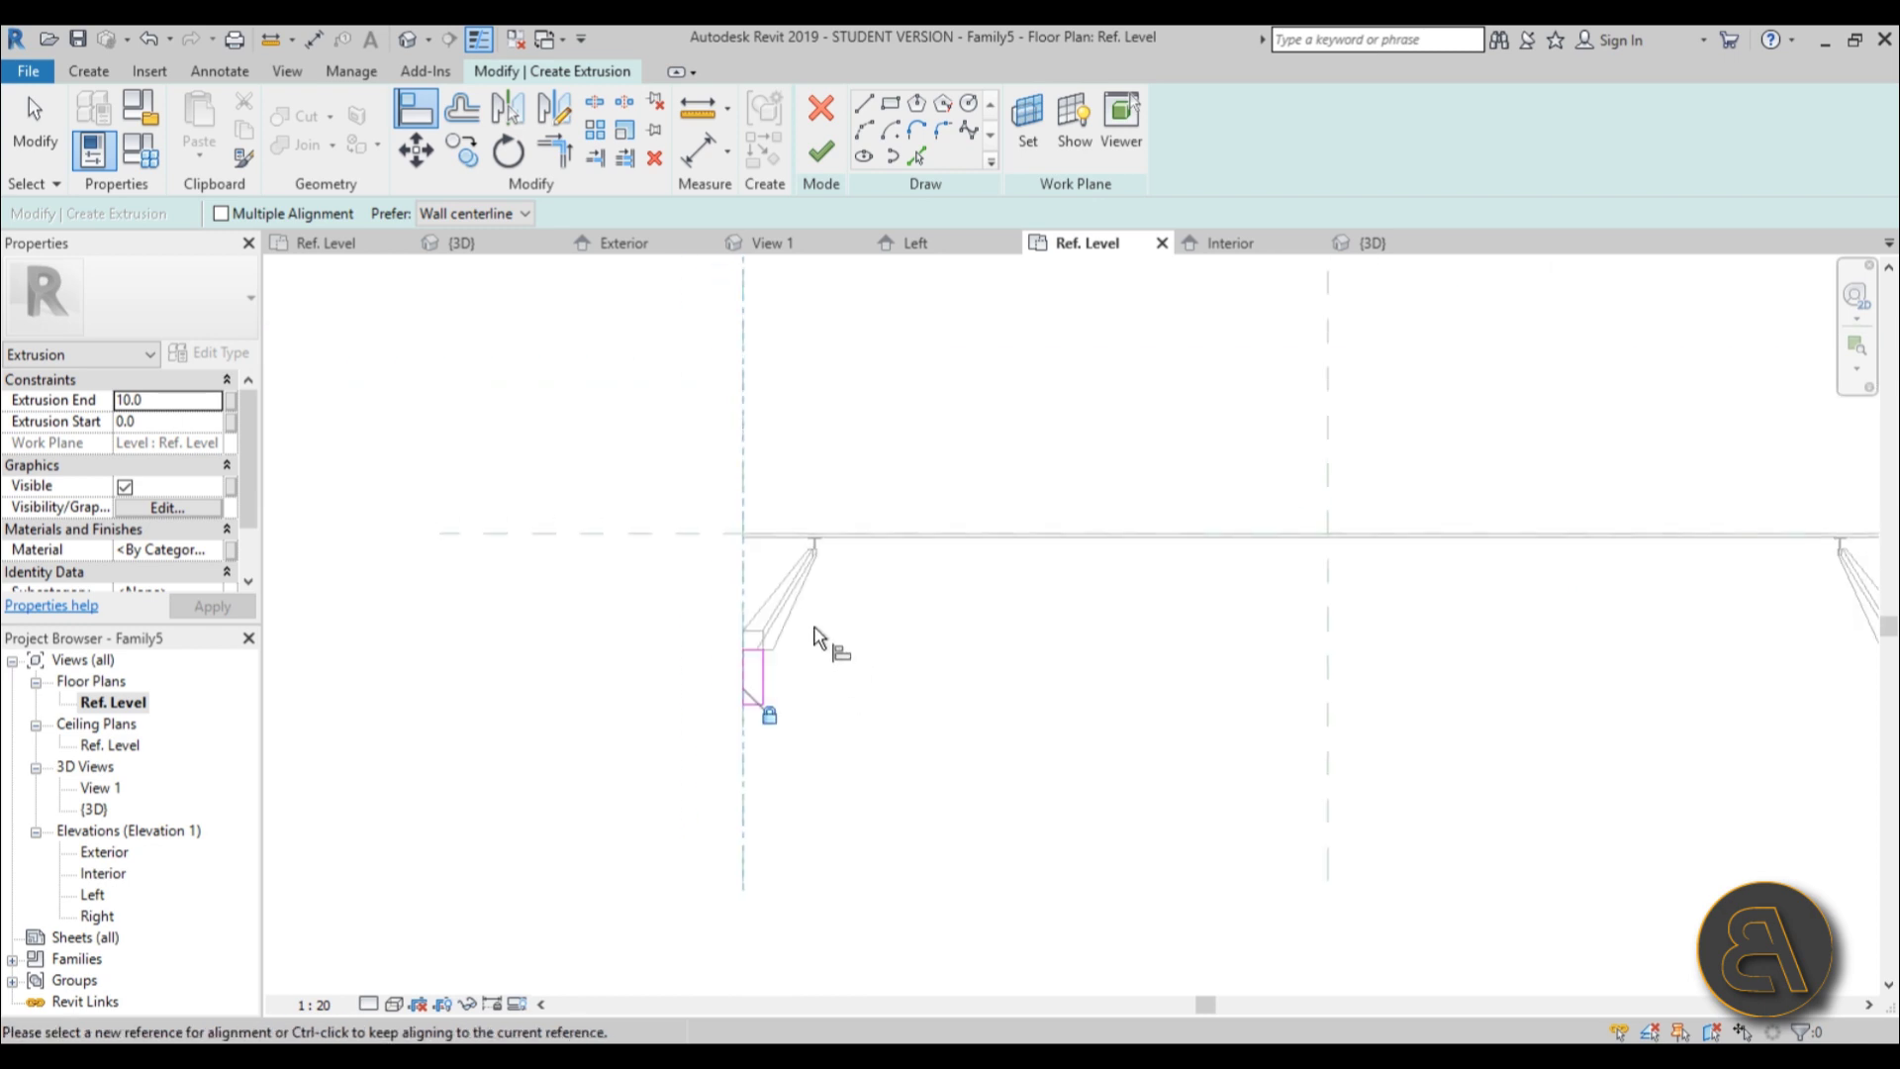
scroll(815, 626, "up", 4)
left_click(681, 700)
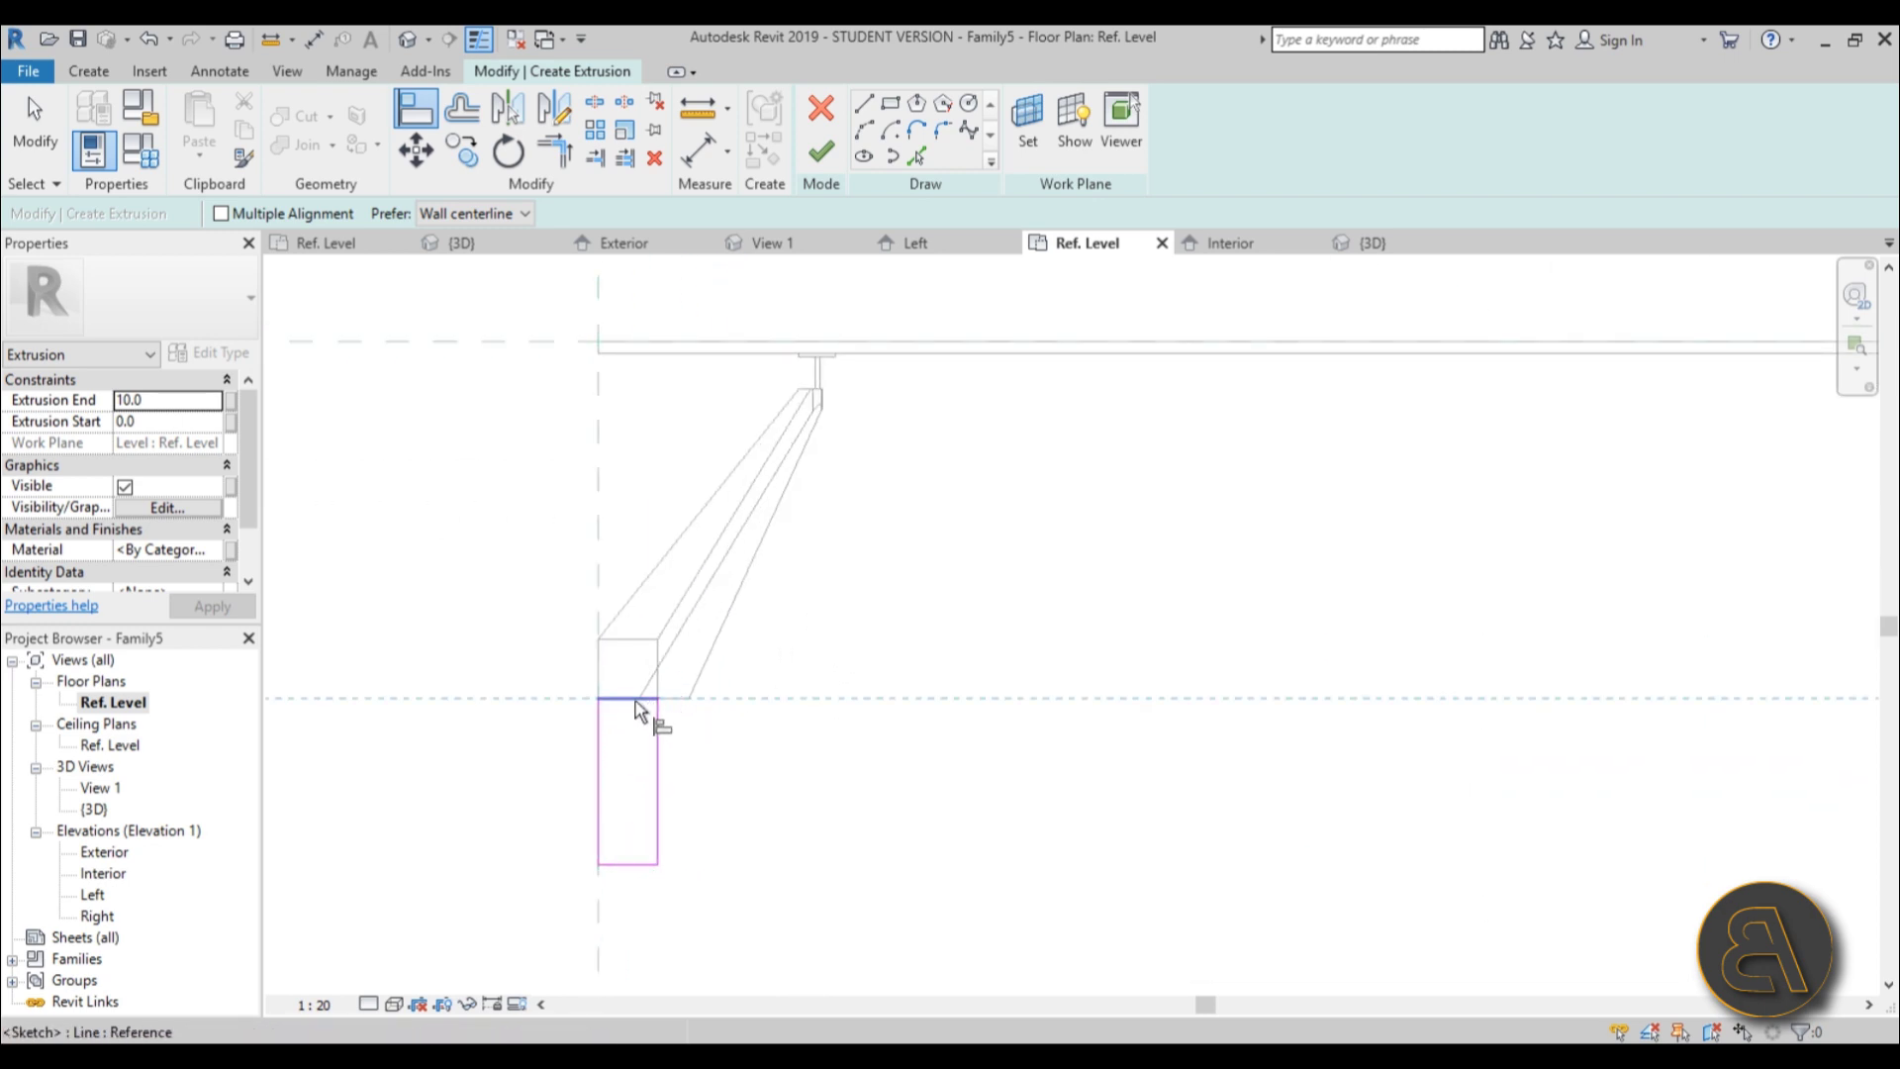
left_click(638, 704)
left_click(601, 744)
scroll(758, 653, "down", 4)
scroll(672, 787, "up", 3)
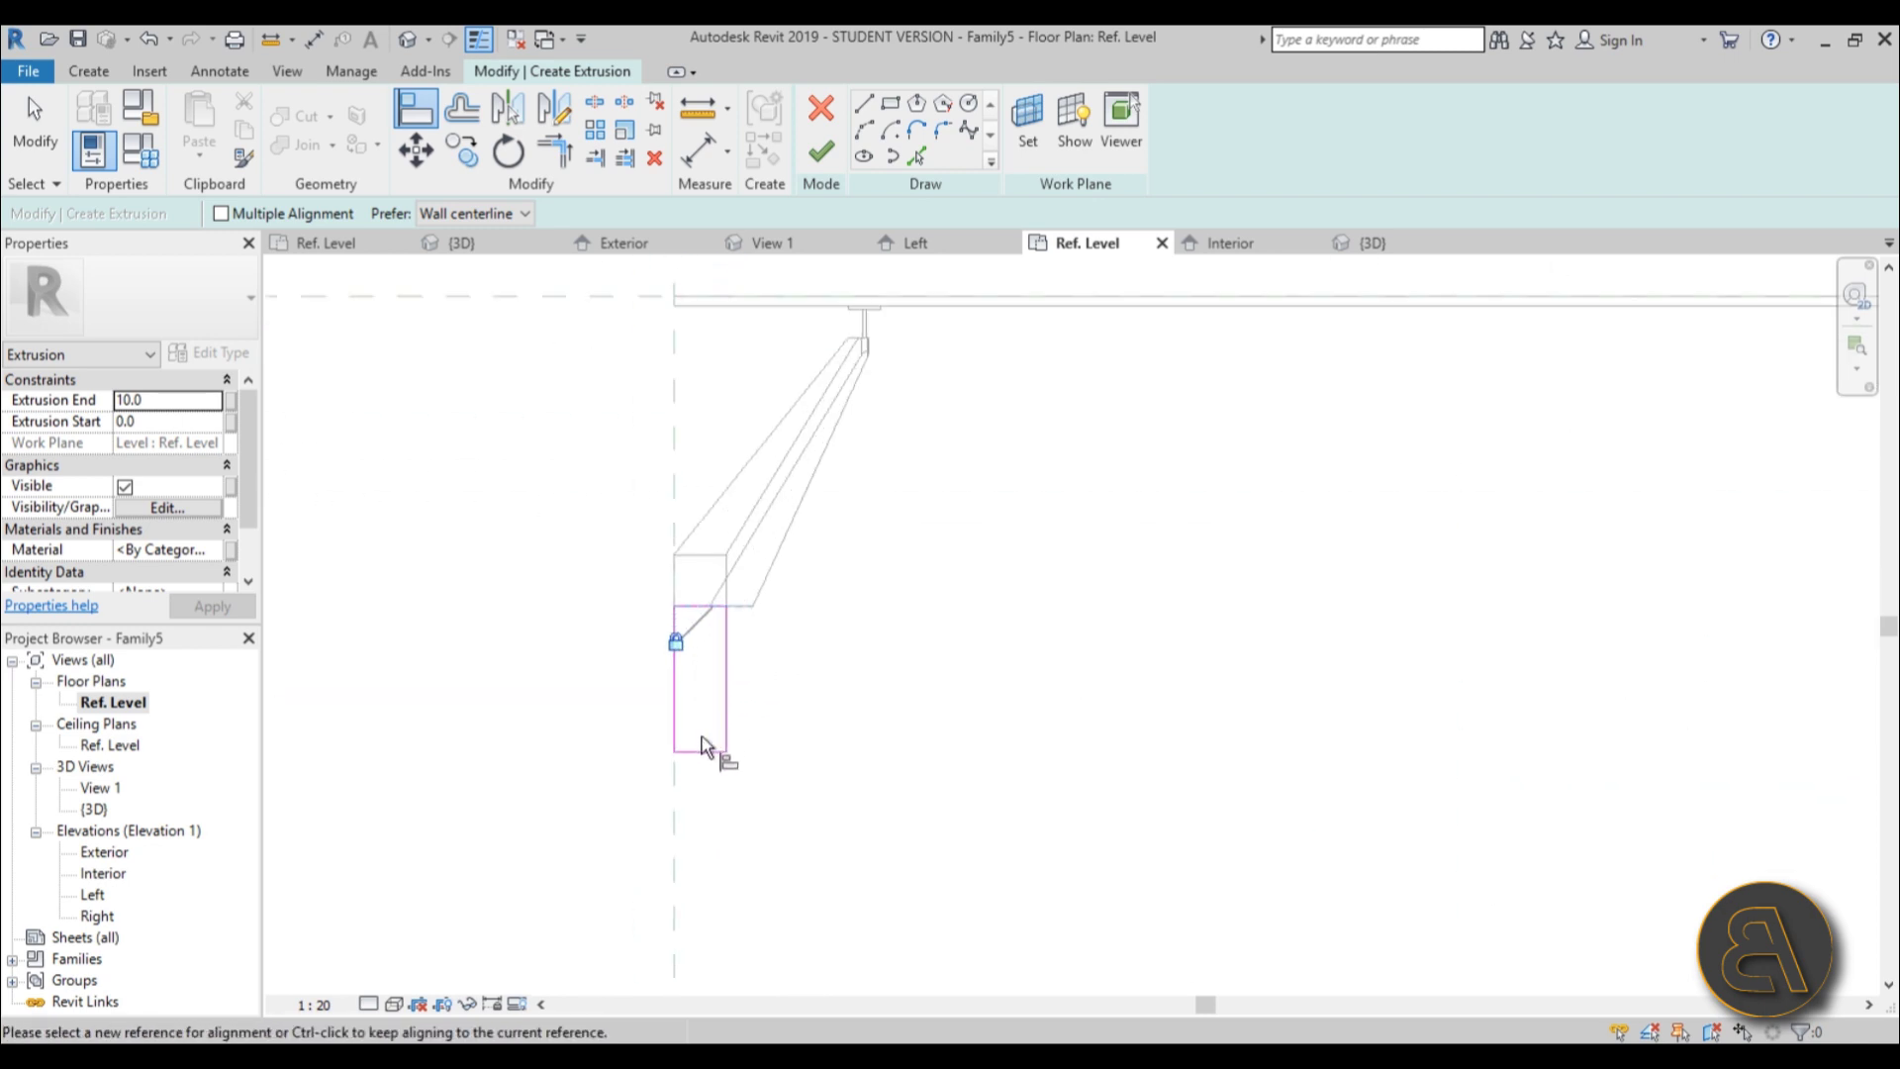
key("Escape")
key("Escape")
left_click(703, 752)
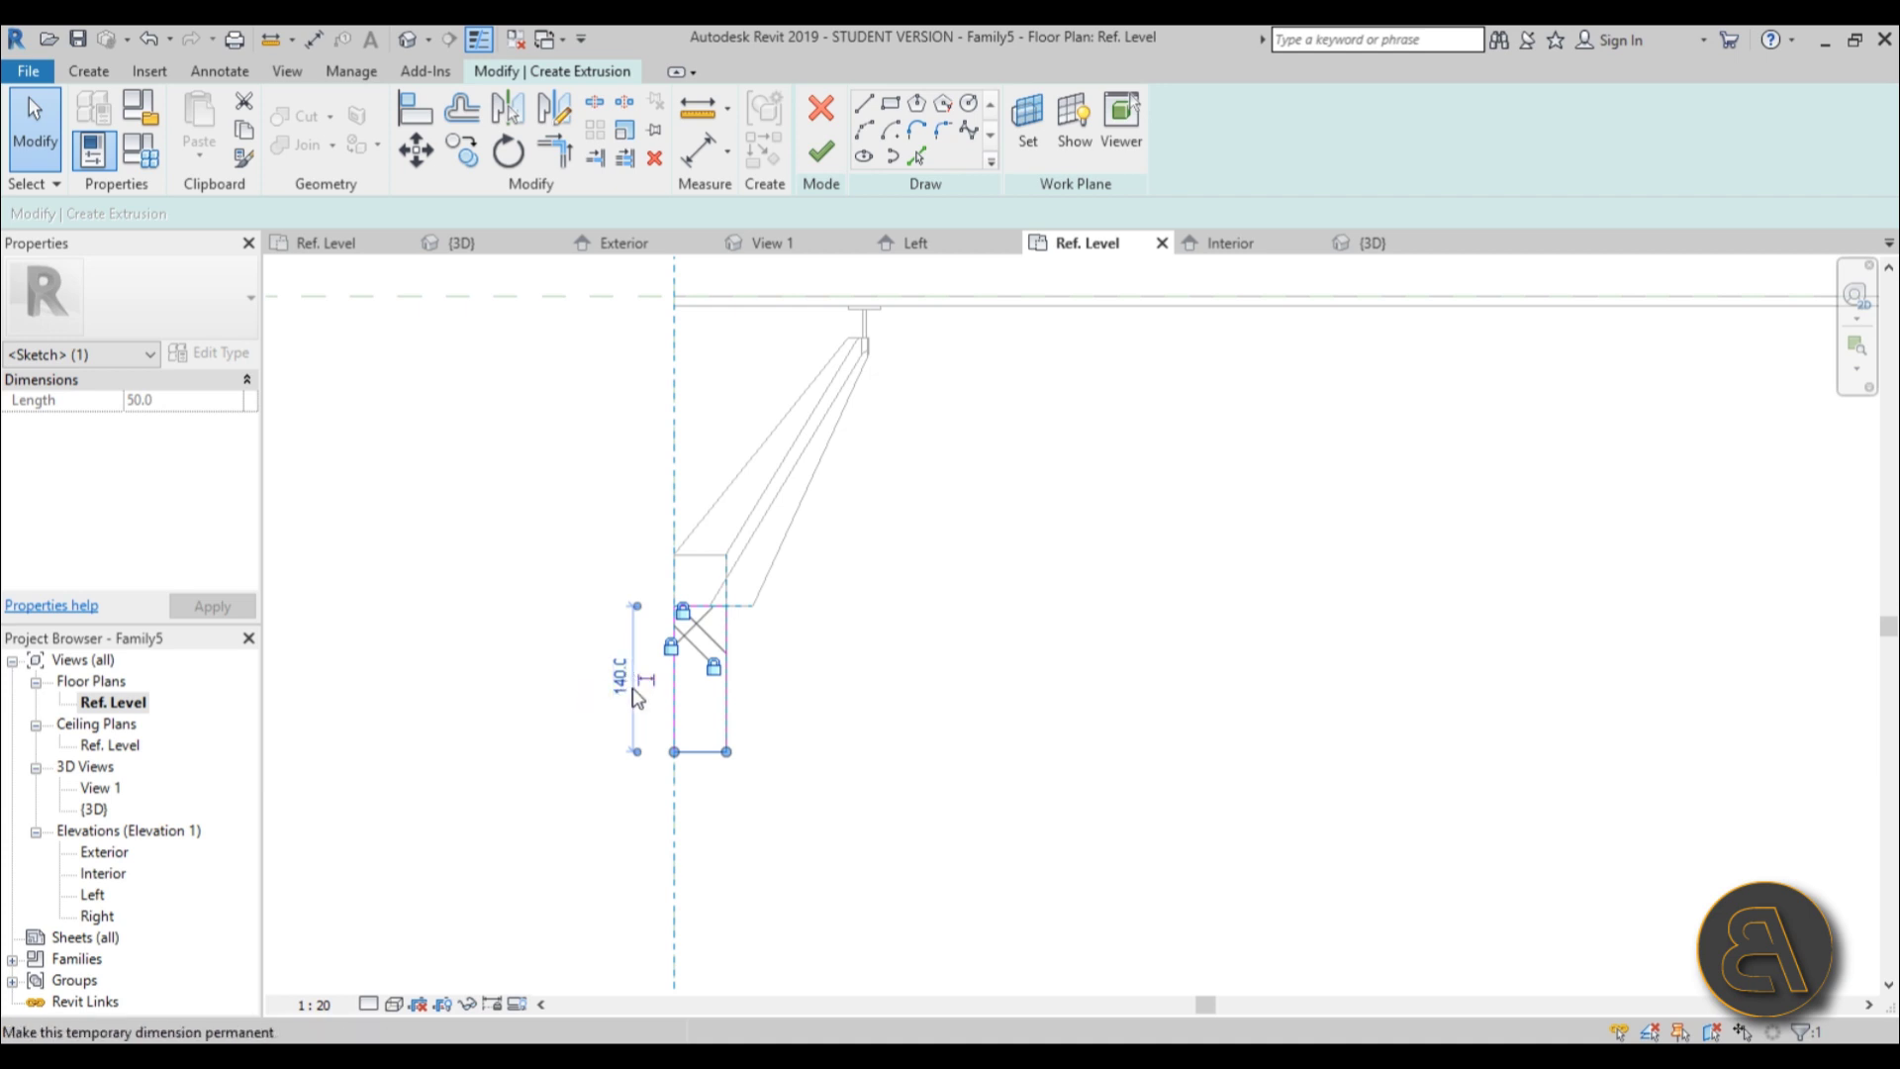
left_click(914, 695)
scroll(895, 693, "down", 3)
left_click(789, 719)
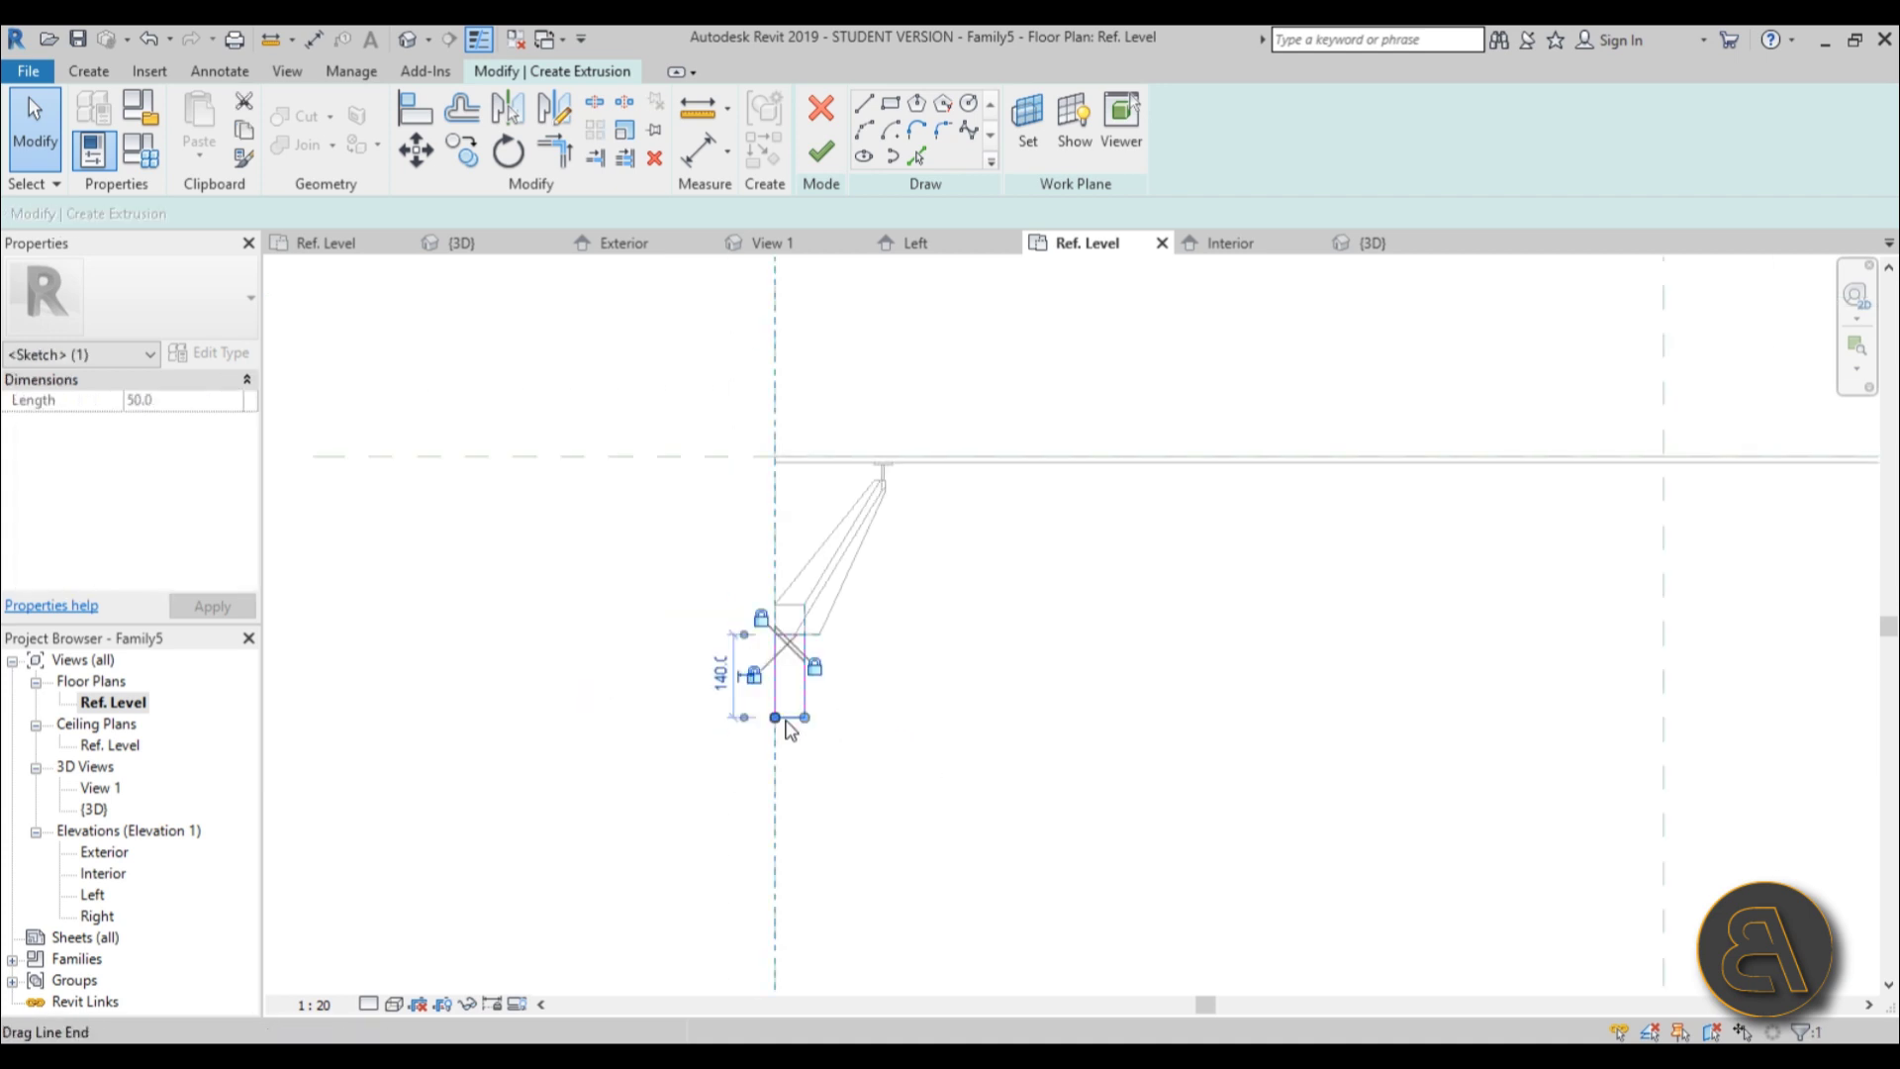
left_click(915, 782)
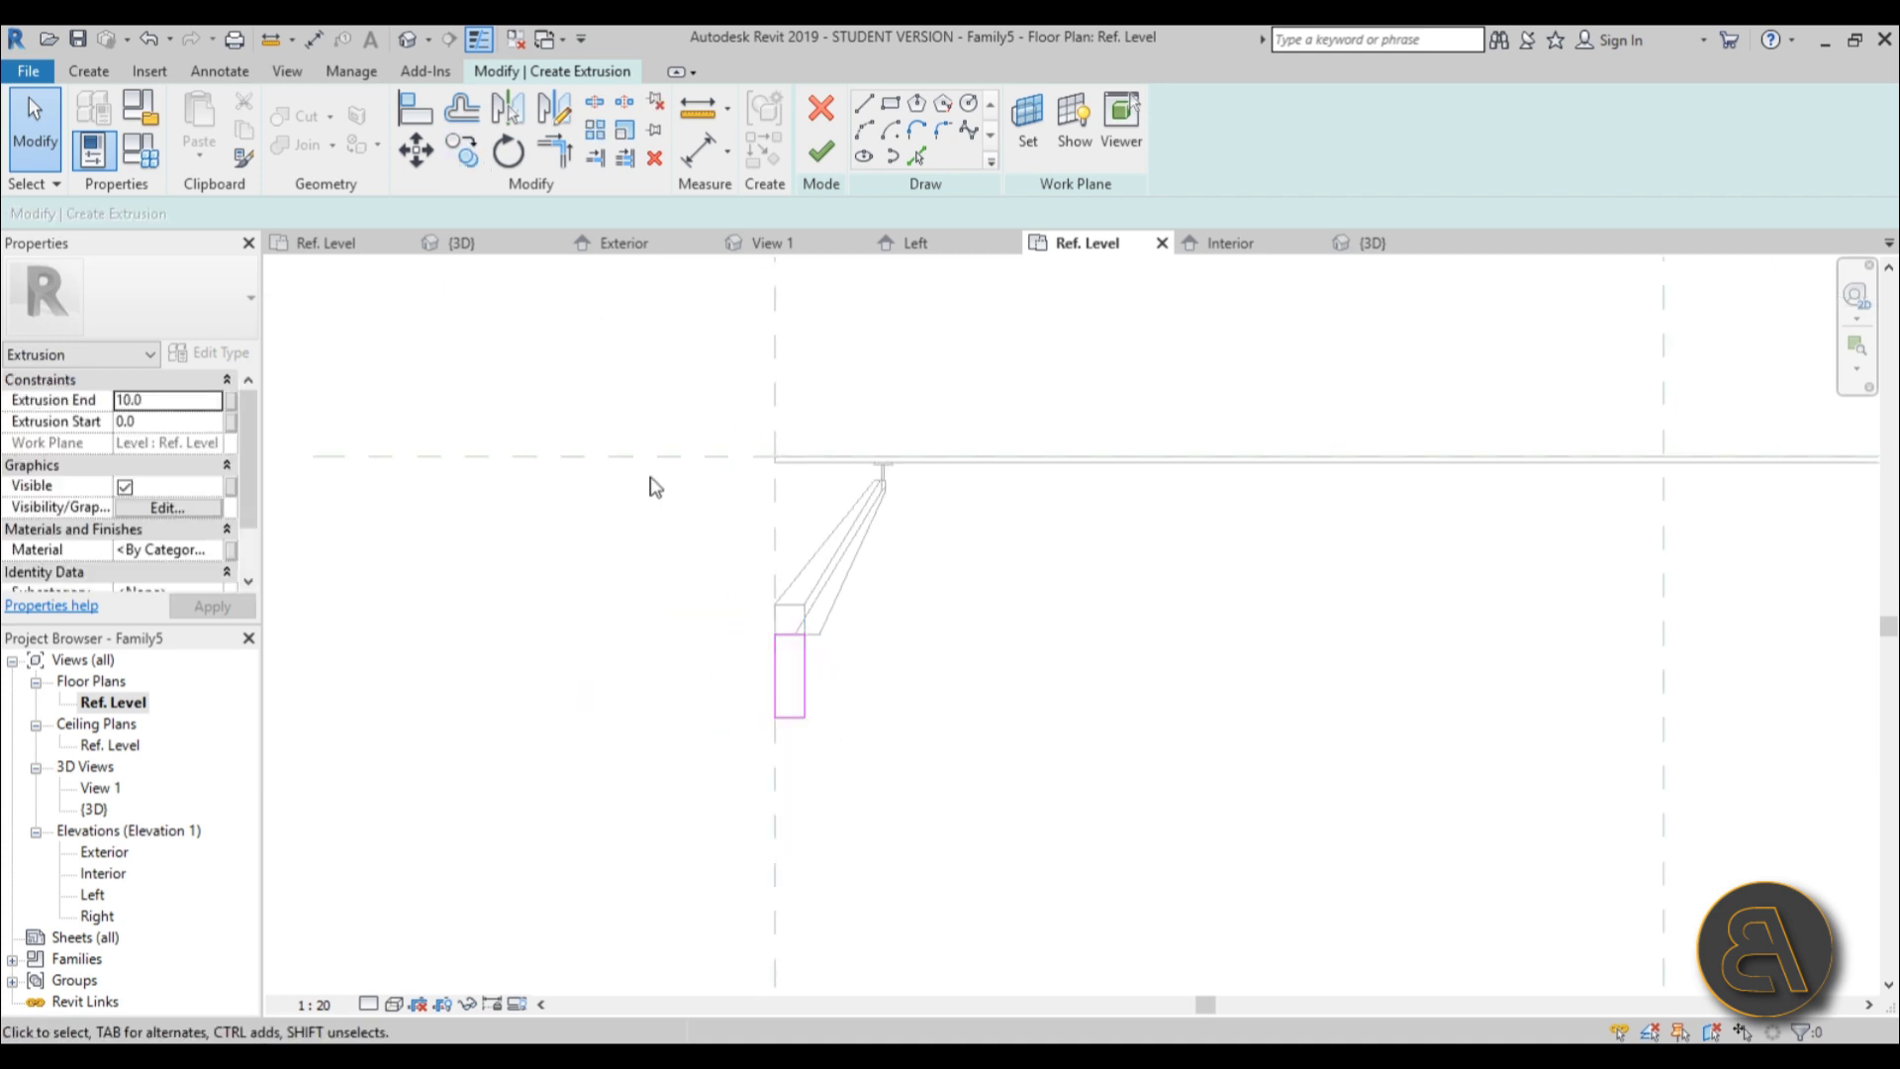
Dimension the distance from the glass panel's reference plane to the rectangle's far edge and lock it.
key("d")
key("i")
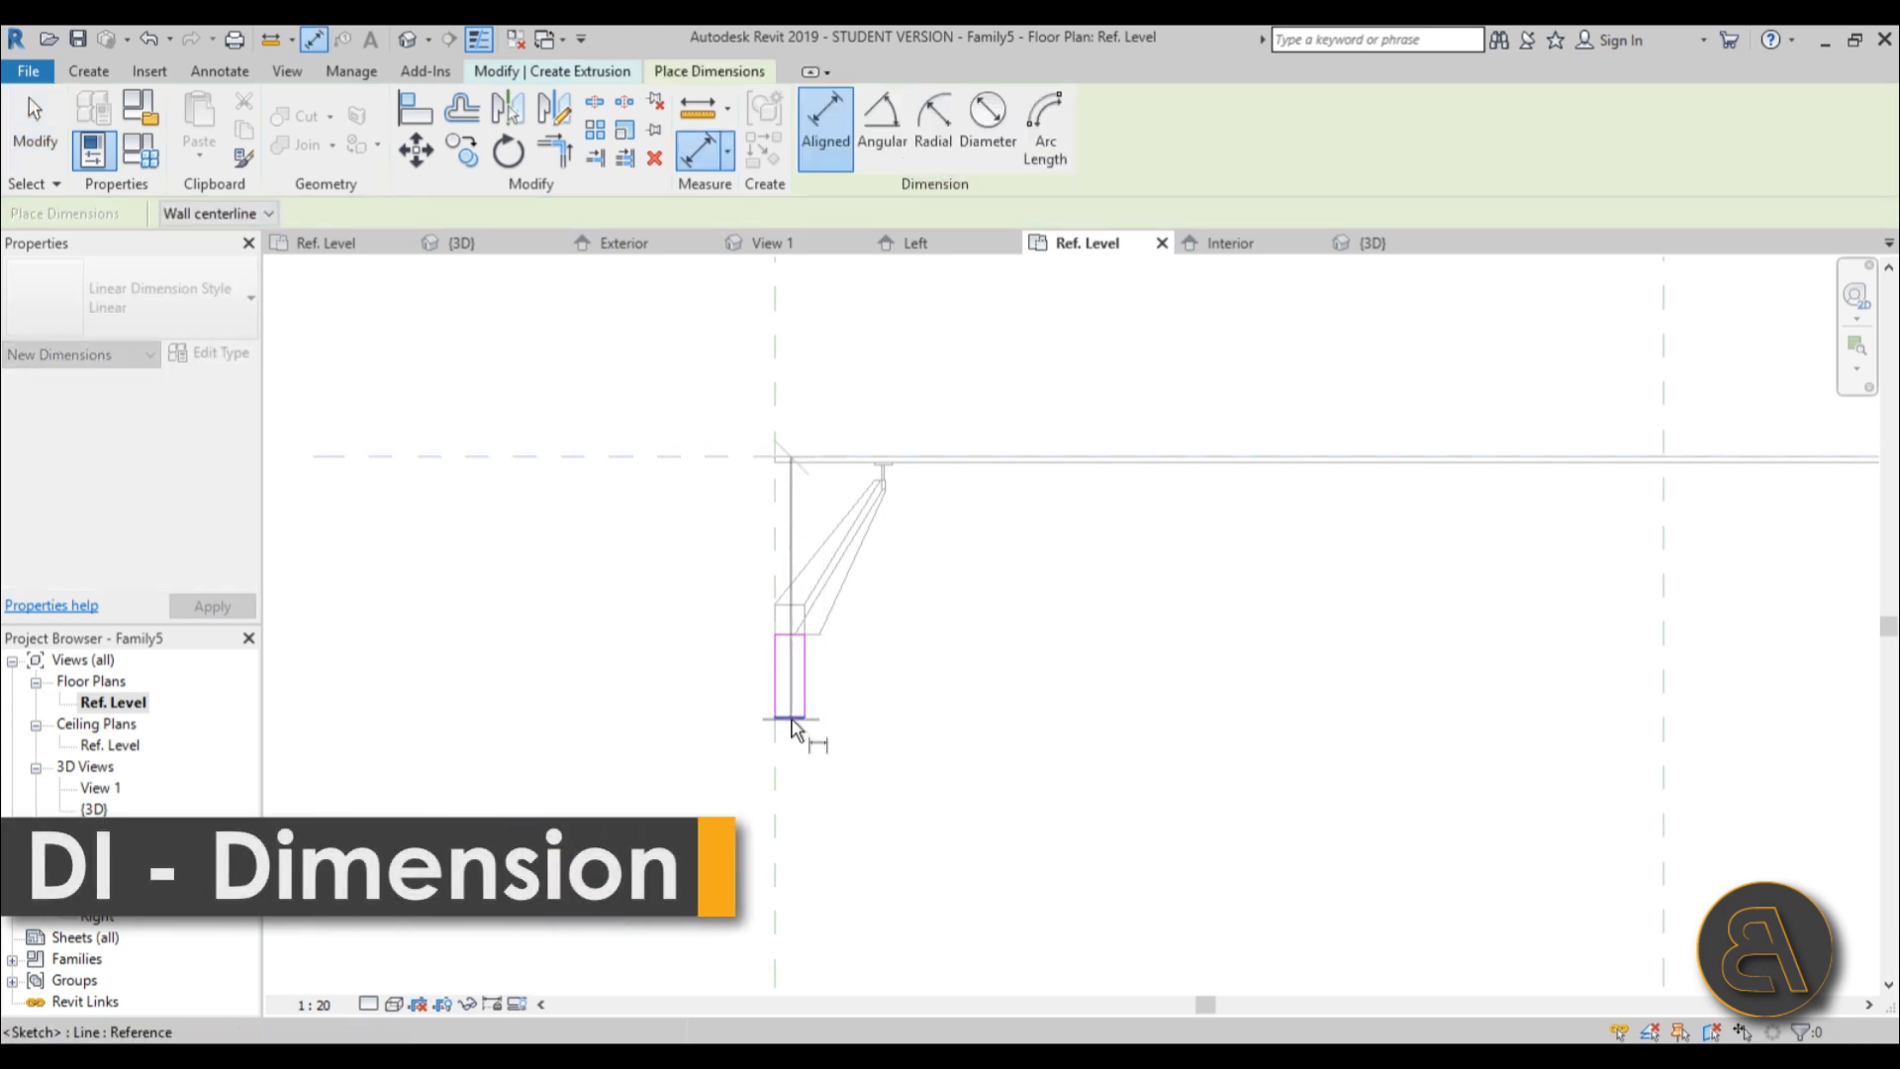
left_click(791, 718)
left_click(469, 703)
left_click(806, 588)
scroll(1029, 644, "down", 3)
middle_click_drag(975, 661, 752, 555)
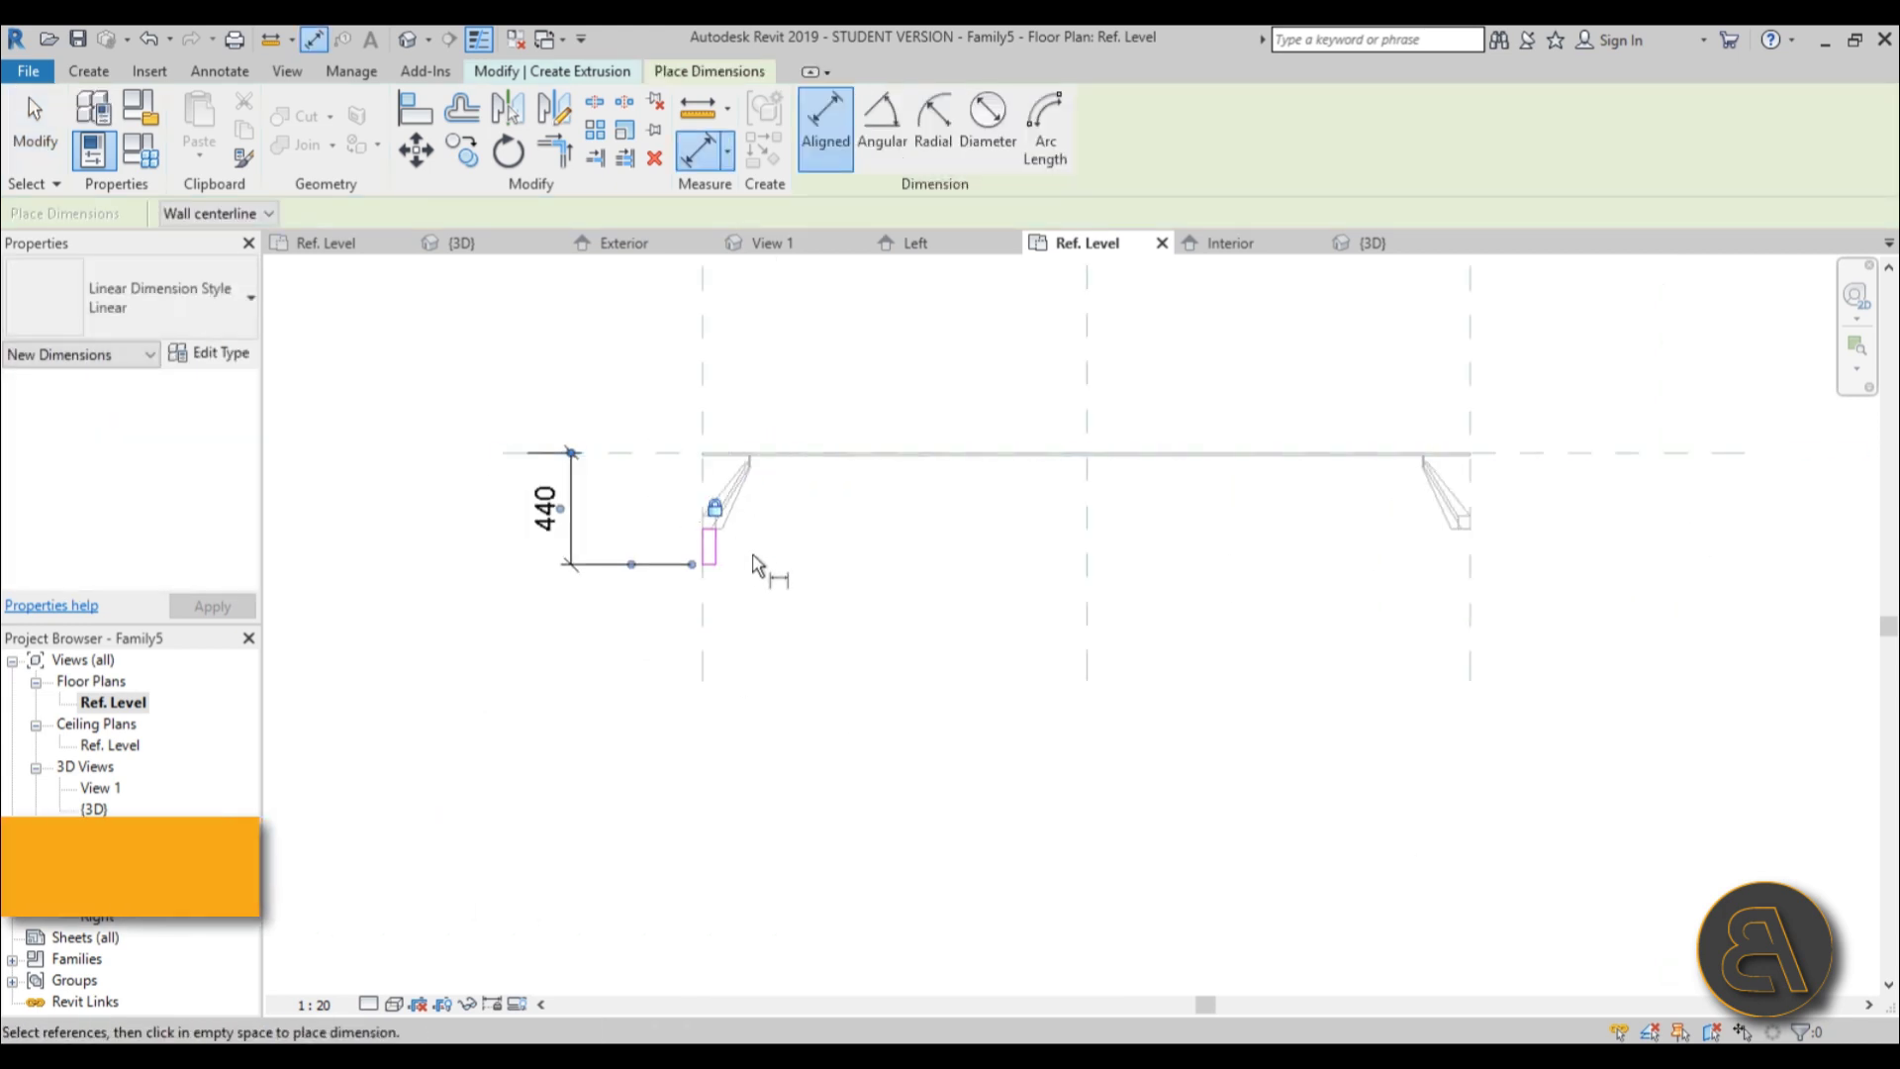
scroll(752, 556, "up", 2)
key("Escape")
key("Escape")
Mirror the whole rectangle about the Center (Left/Right) reference plane to the right arm.
left_click_drag(573, 454, 837, 760)
middle_click_drag(848, 663, 634, 583)
key("m")
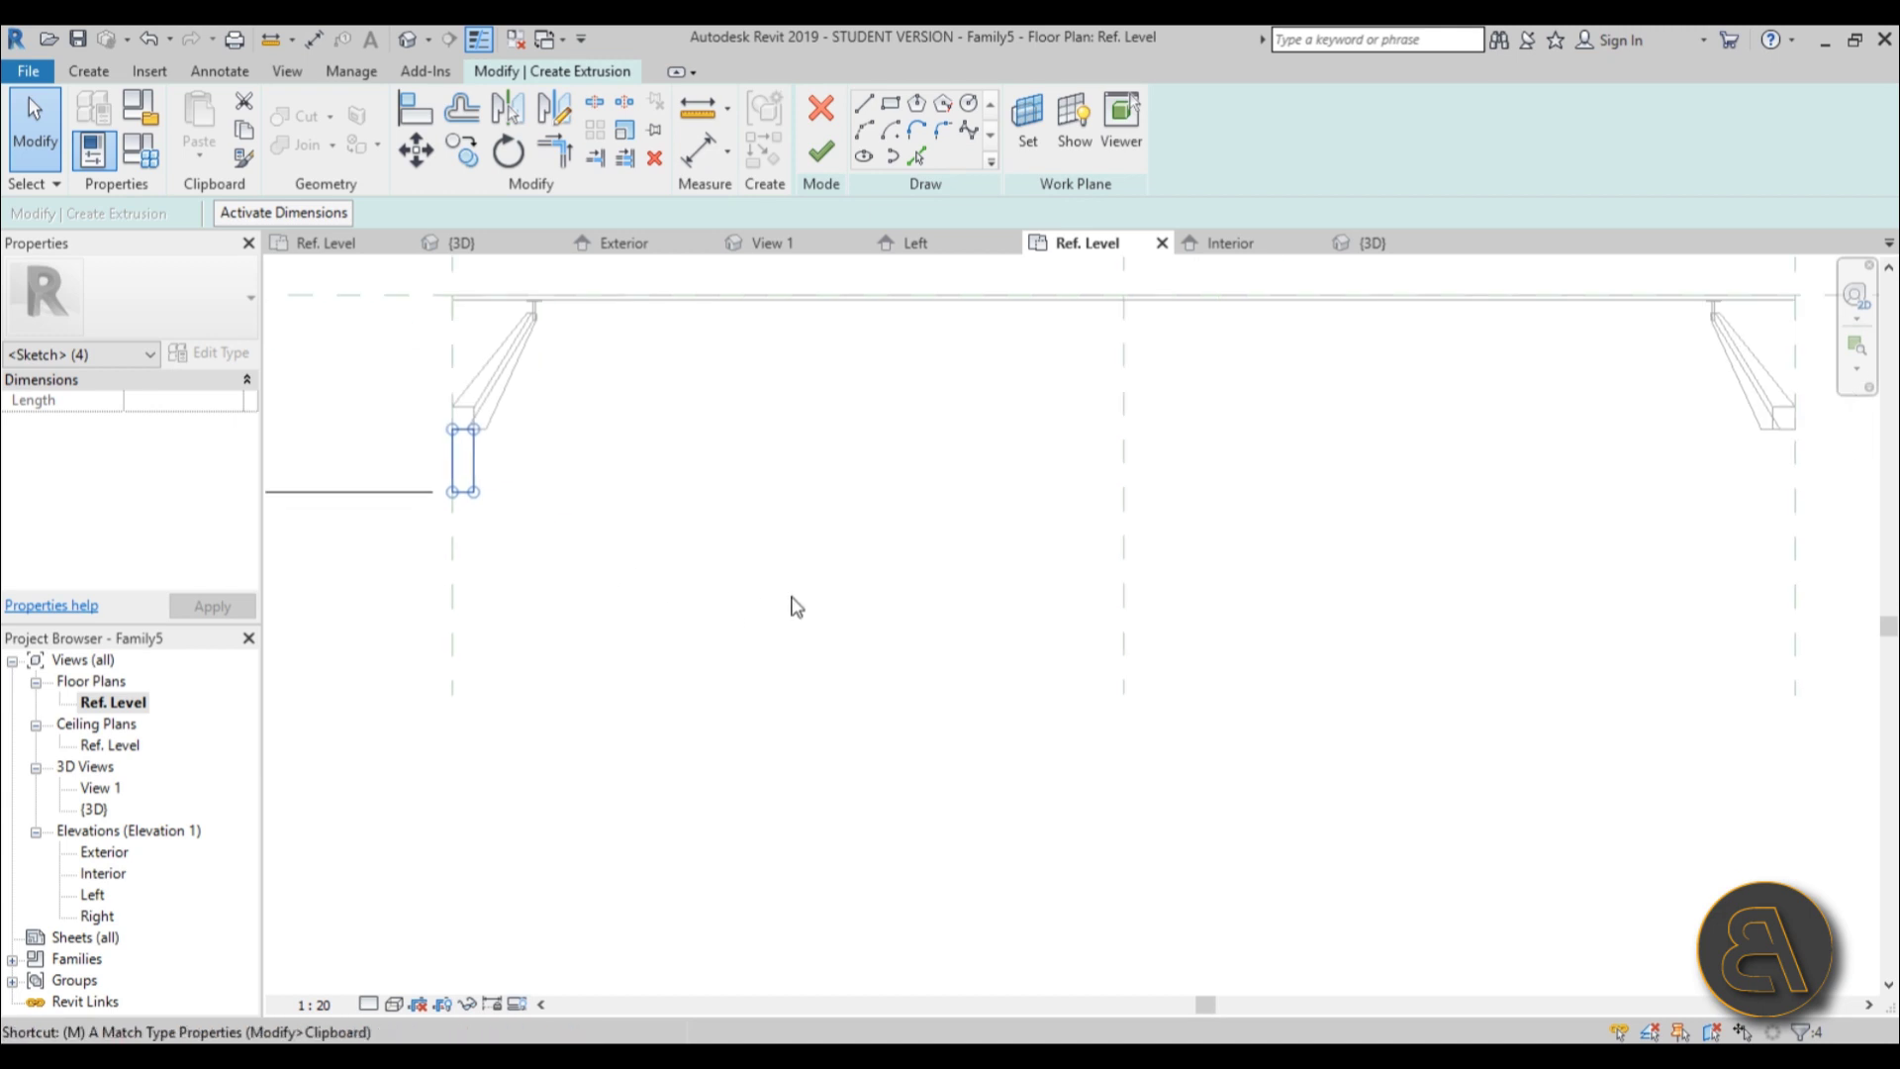
key("m")
scroll(1138, 395, "down", 2)
left_click(1128, 396)
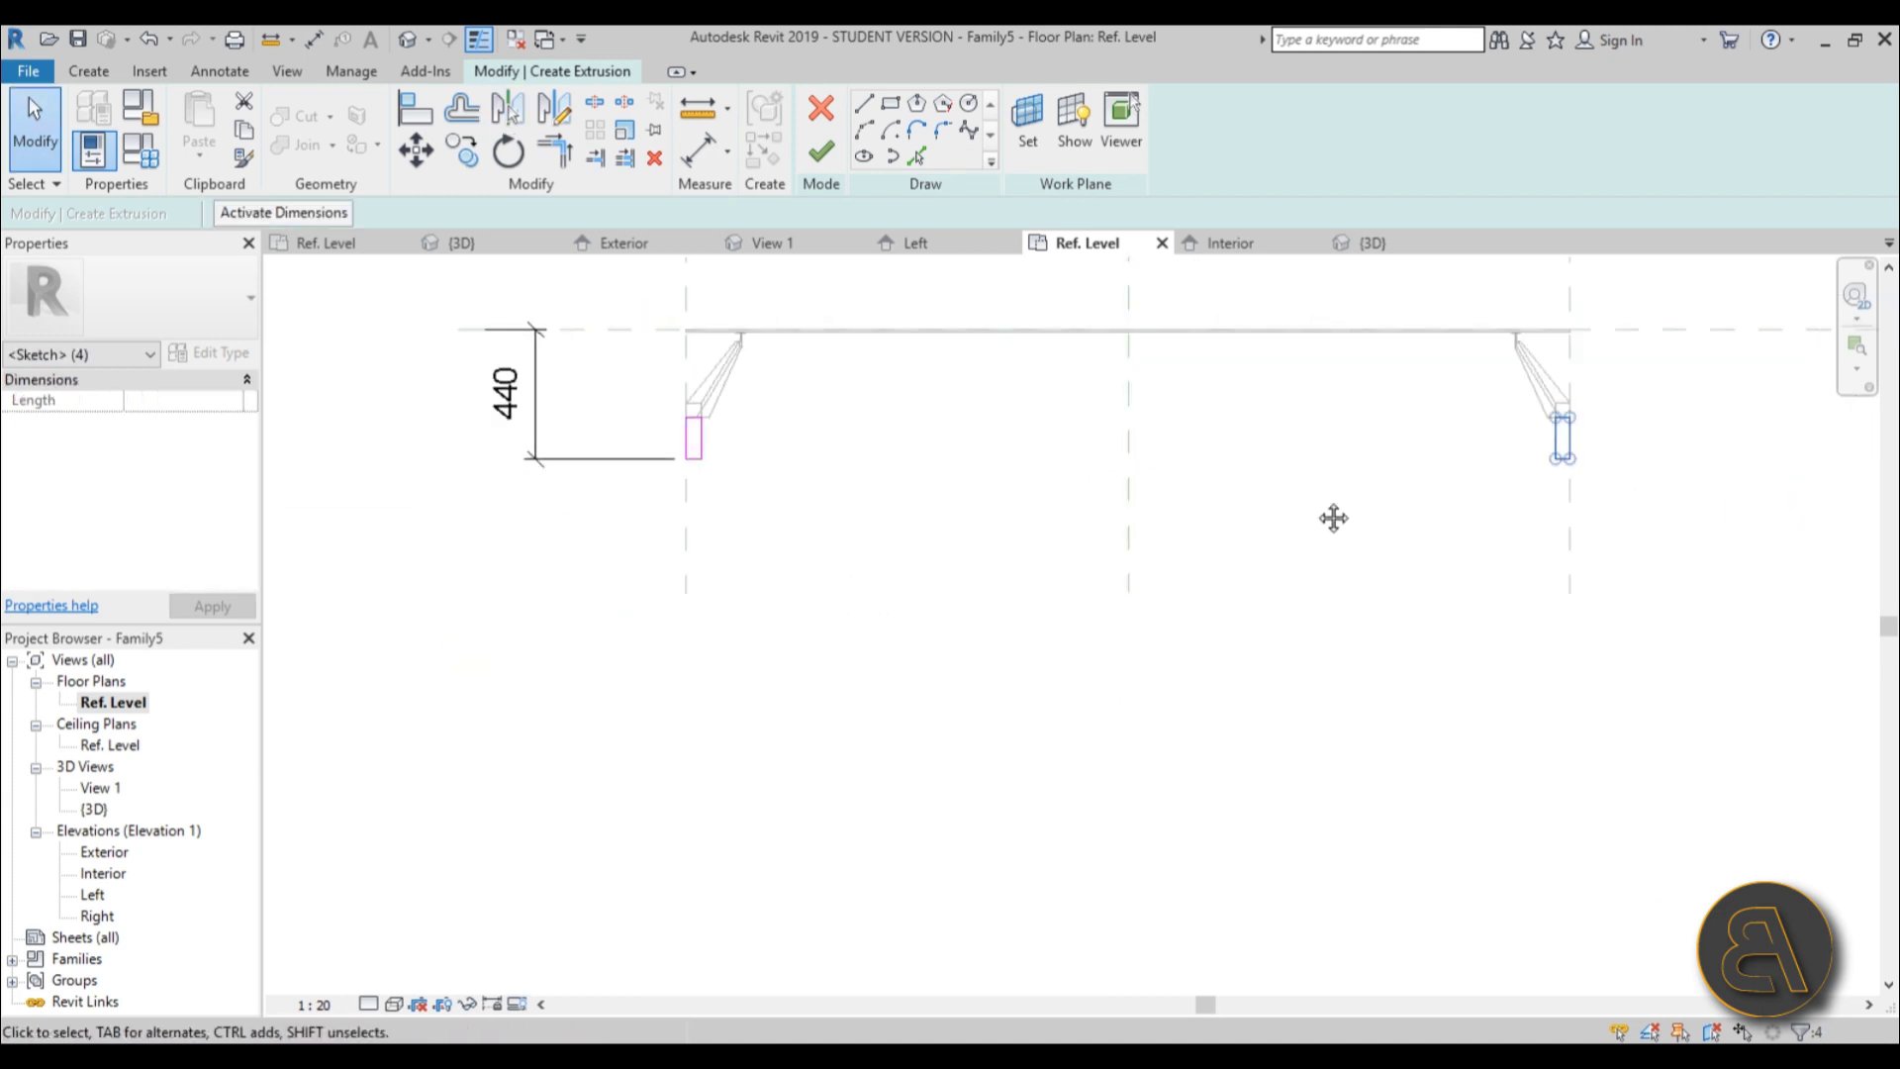
scroll(937, 607, "up", 2)
key("Escape")
Lock the mirrored rectangle's near edge to the right arm's base and its outer edge to the Right reference plane.
scroll(736, 564, "up", 2)
left_click(735, 522)
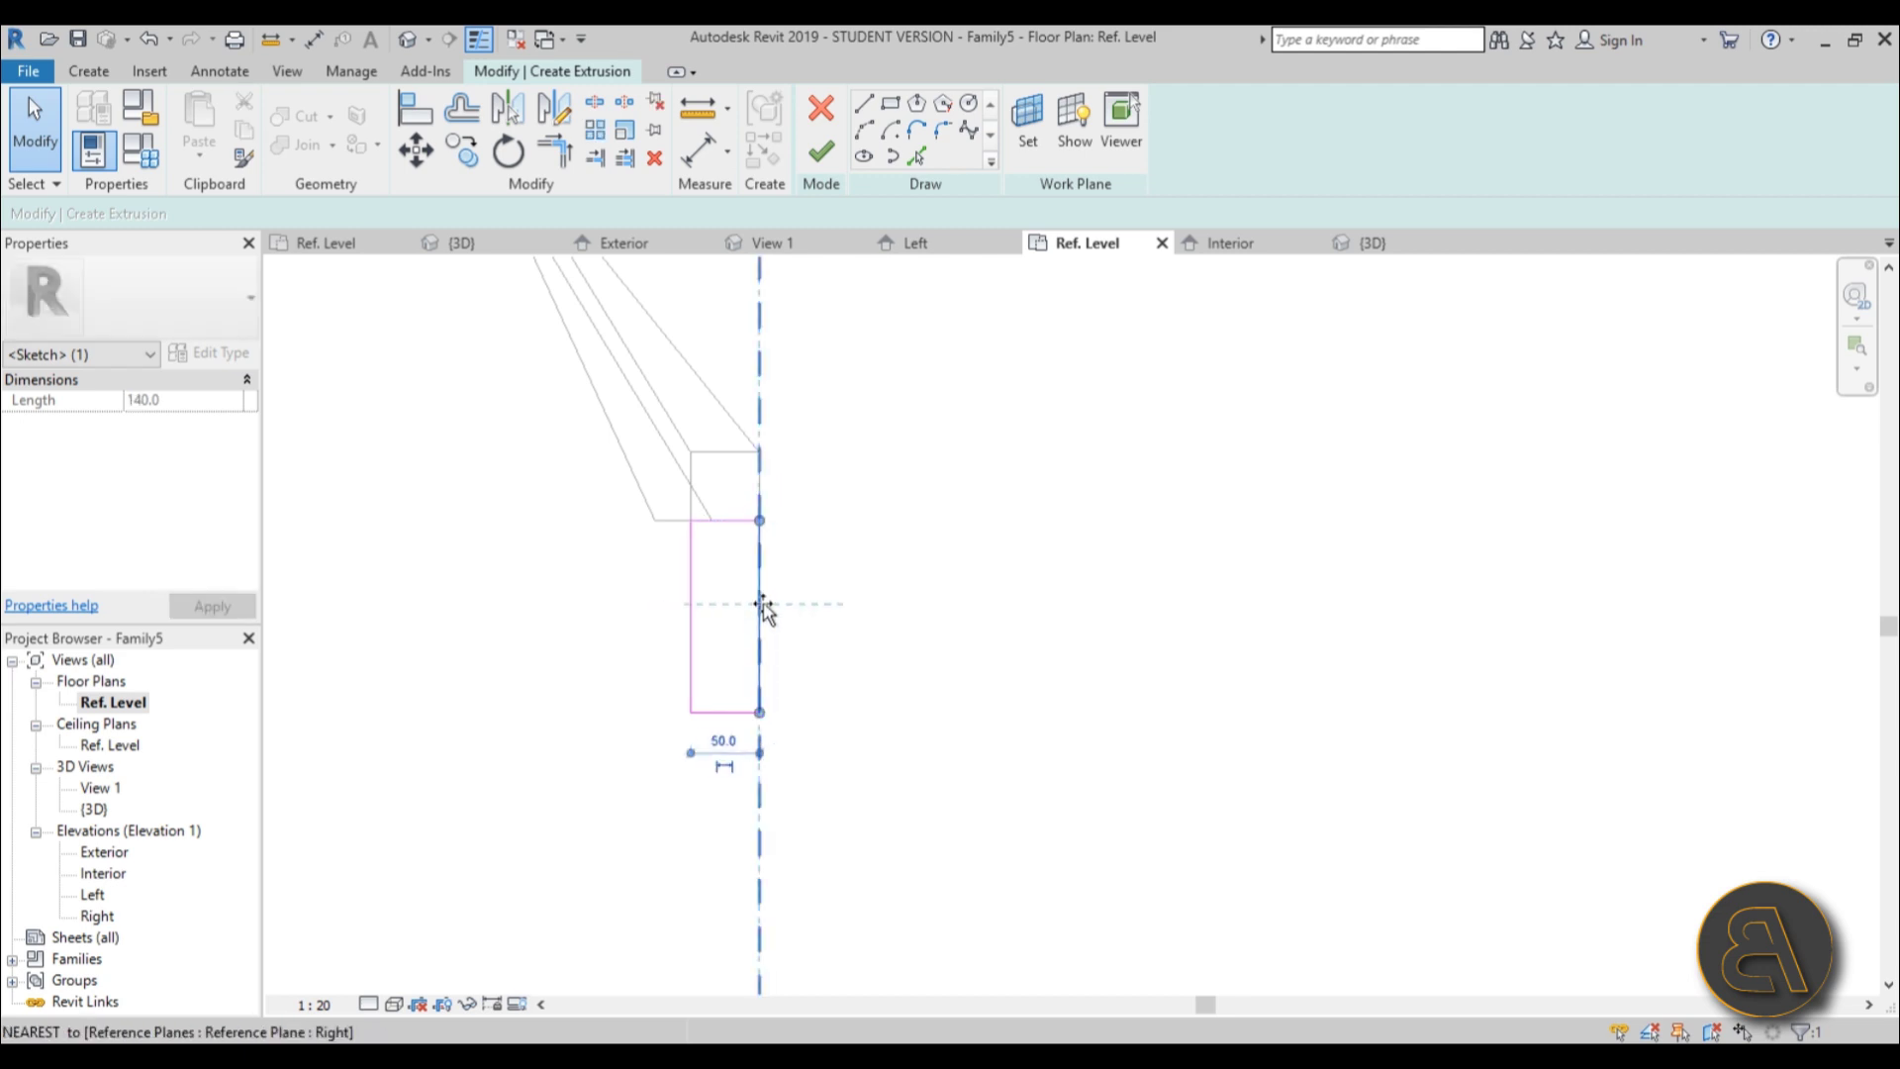
left_click(762, 608)
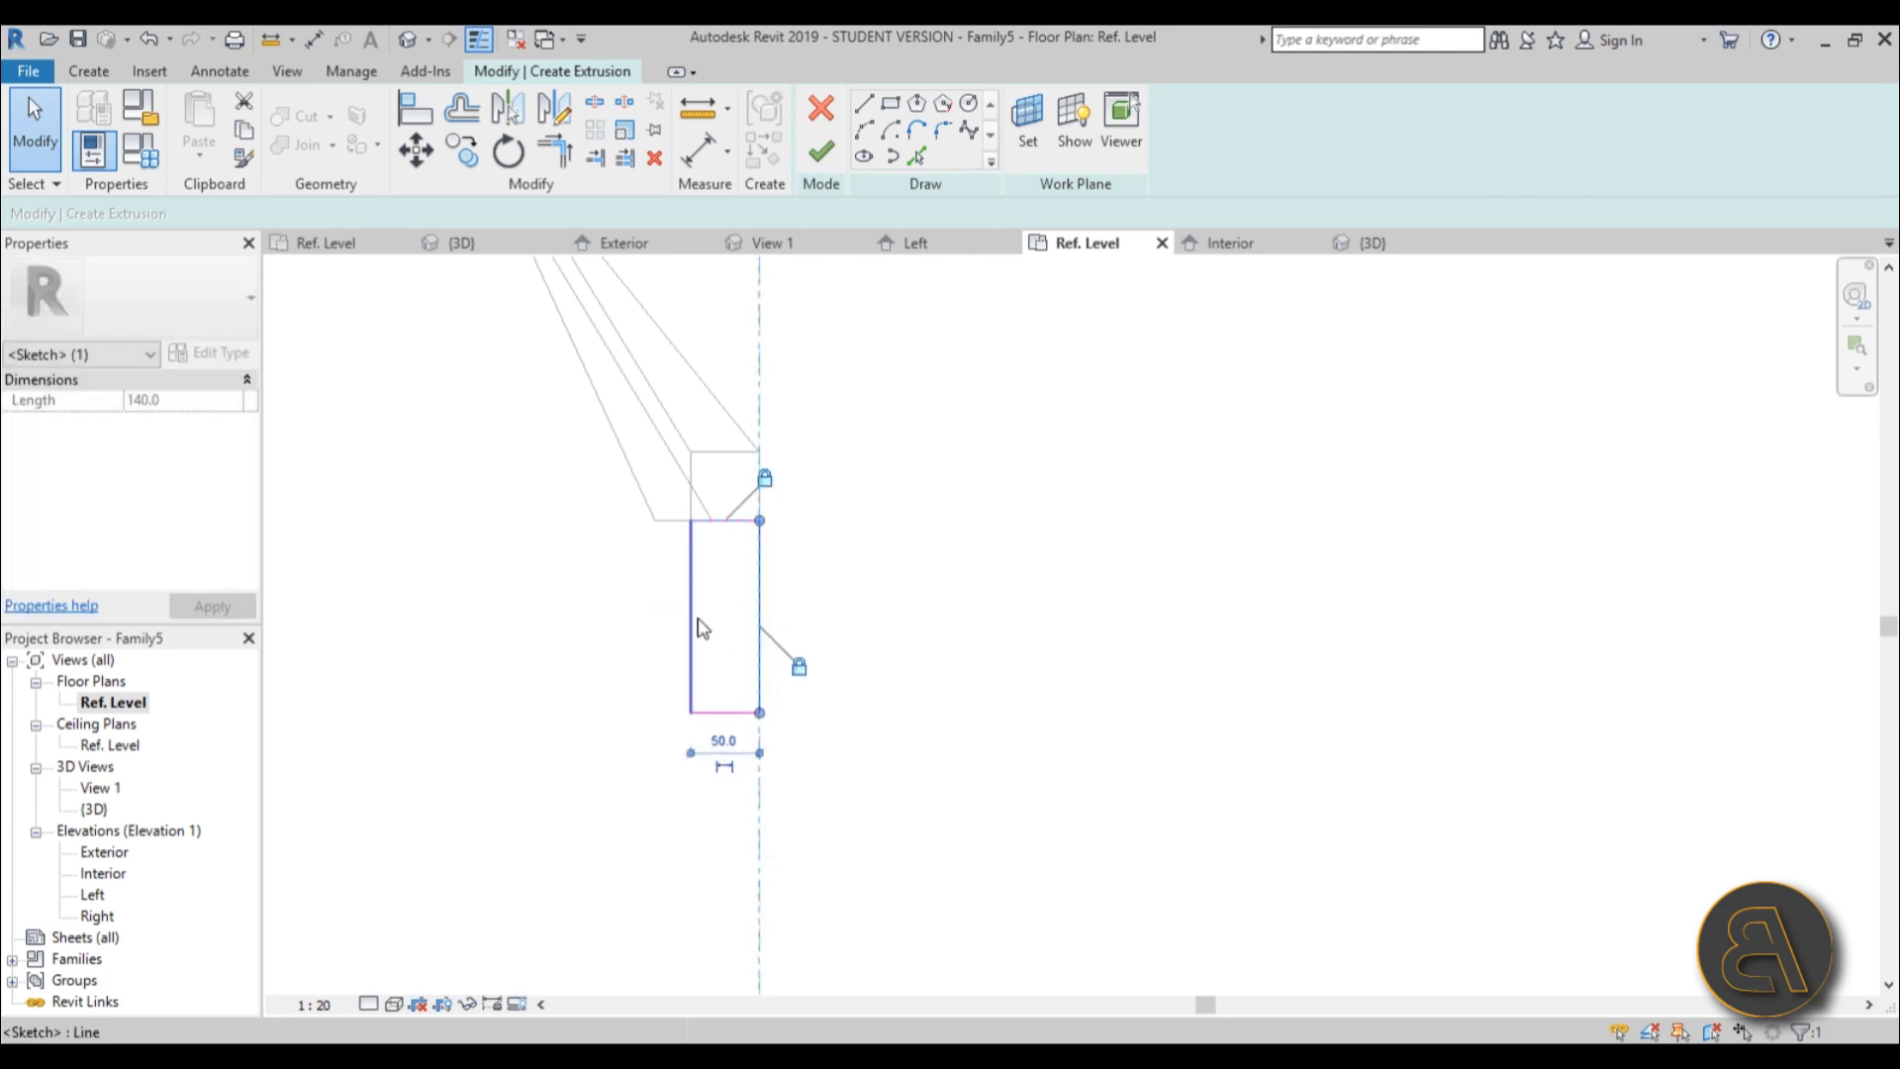
left_click(692, 627)
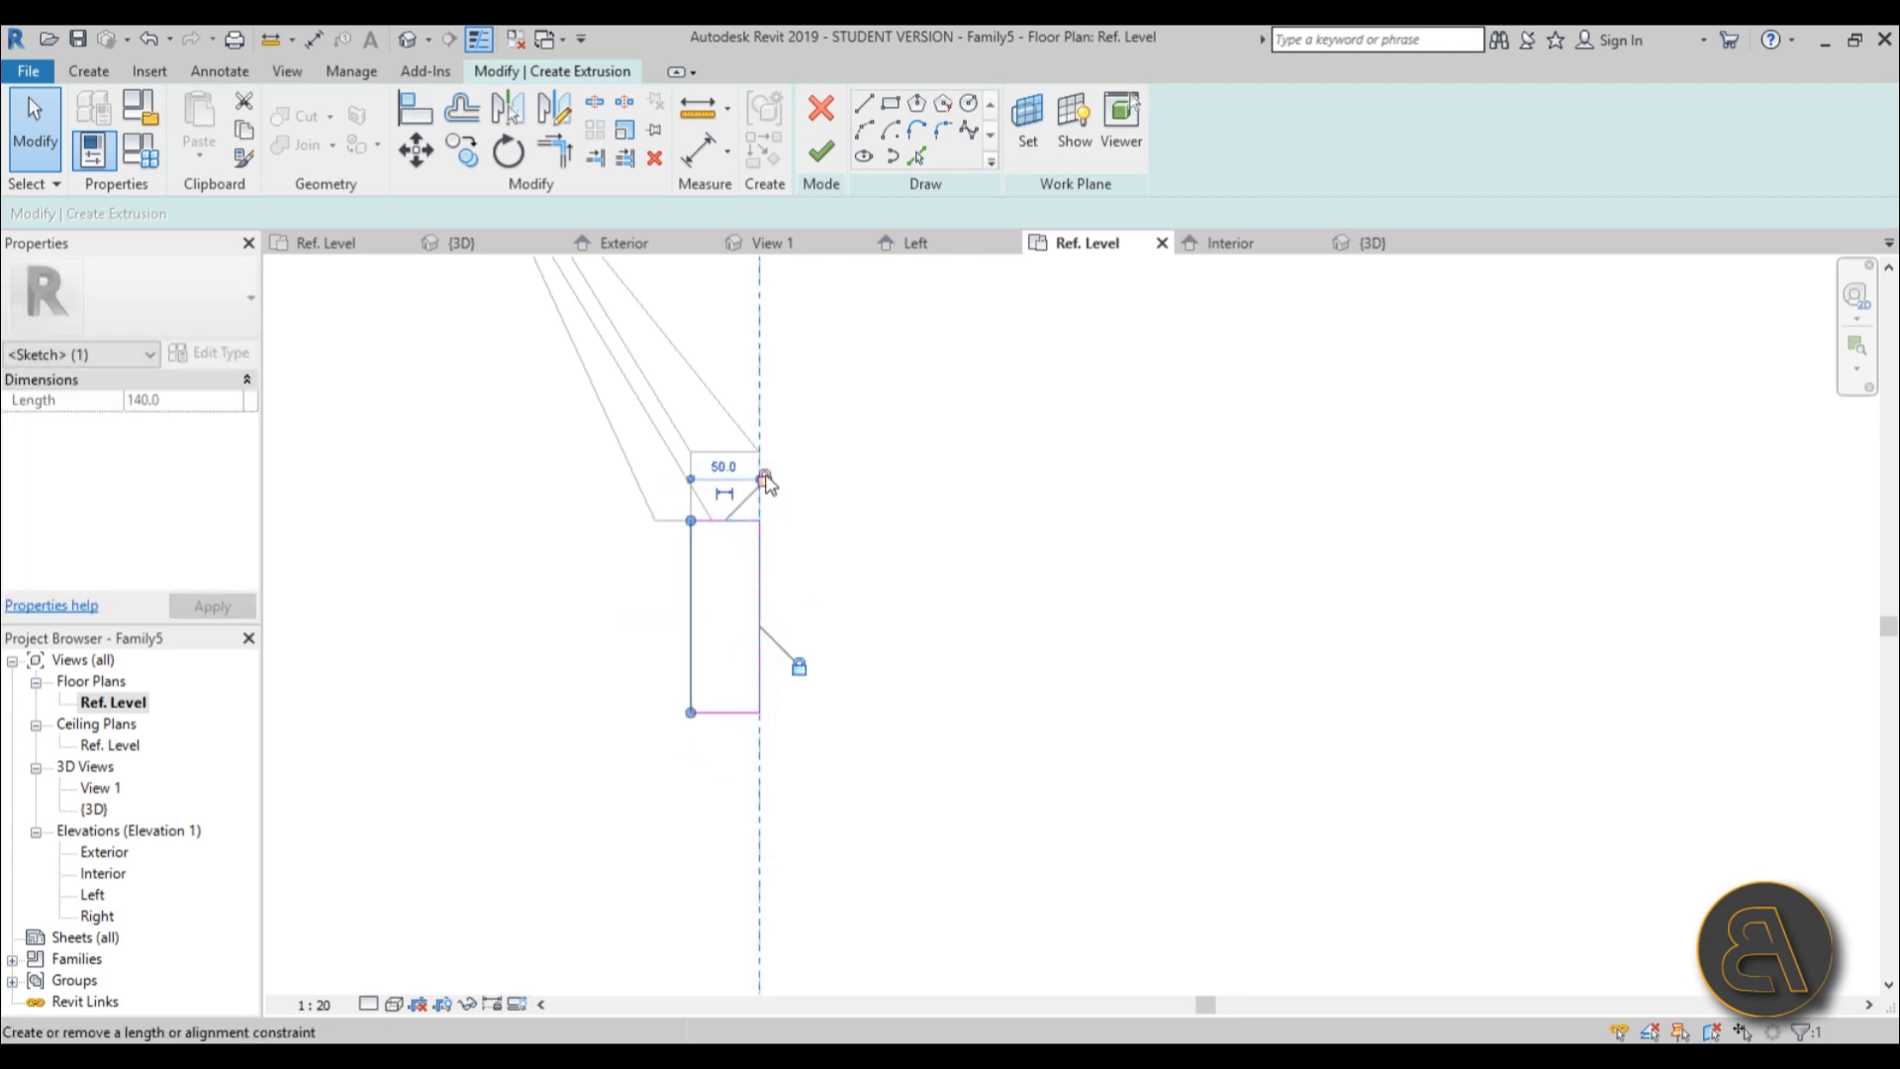
scroll(768, 474, "up", 6)
scroll(907, 511, "down", 3)
left_click(938, 539)
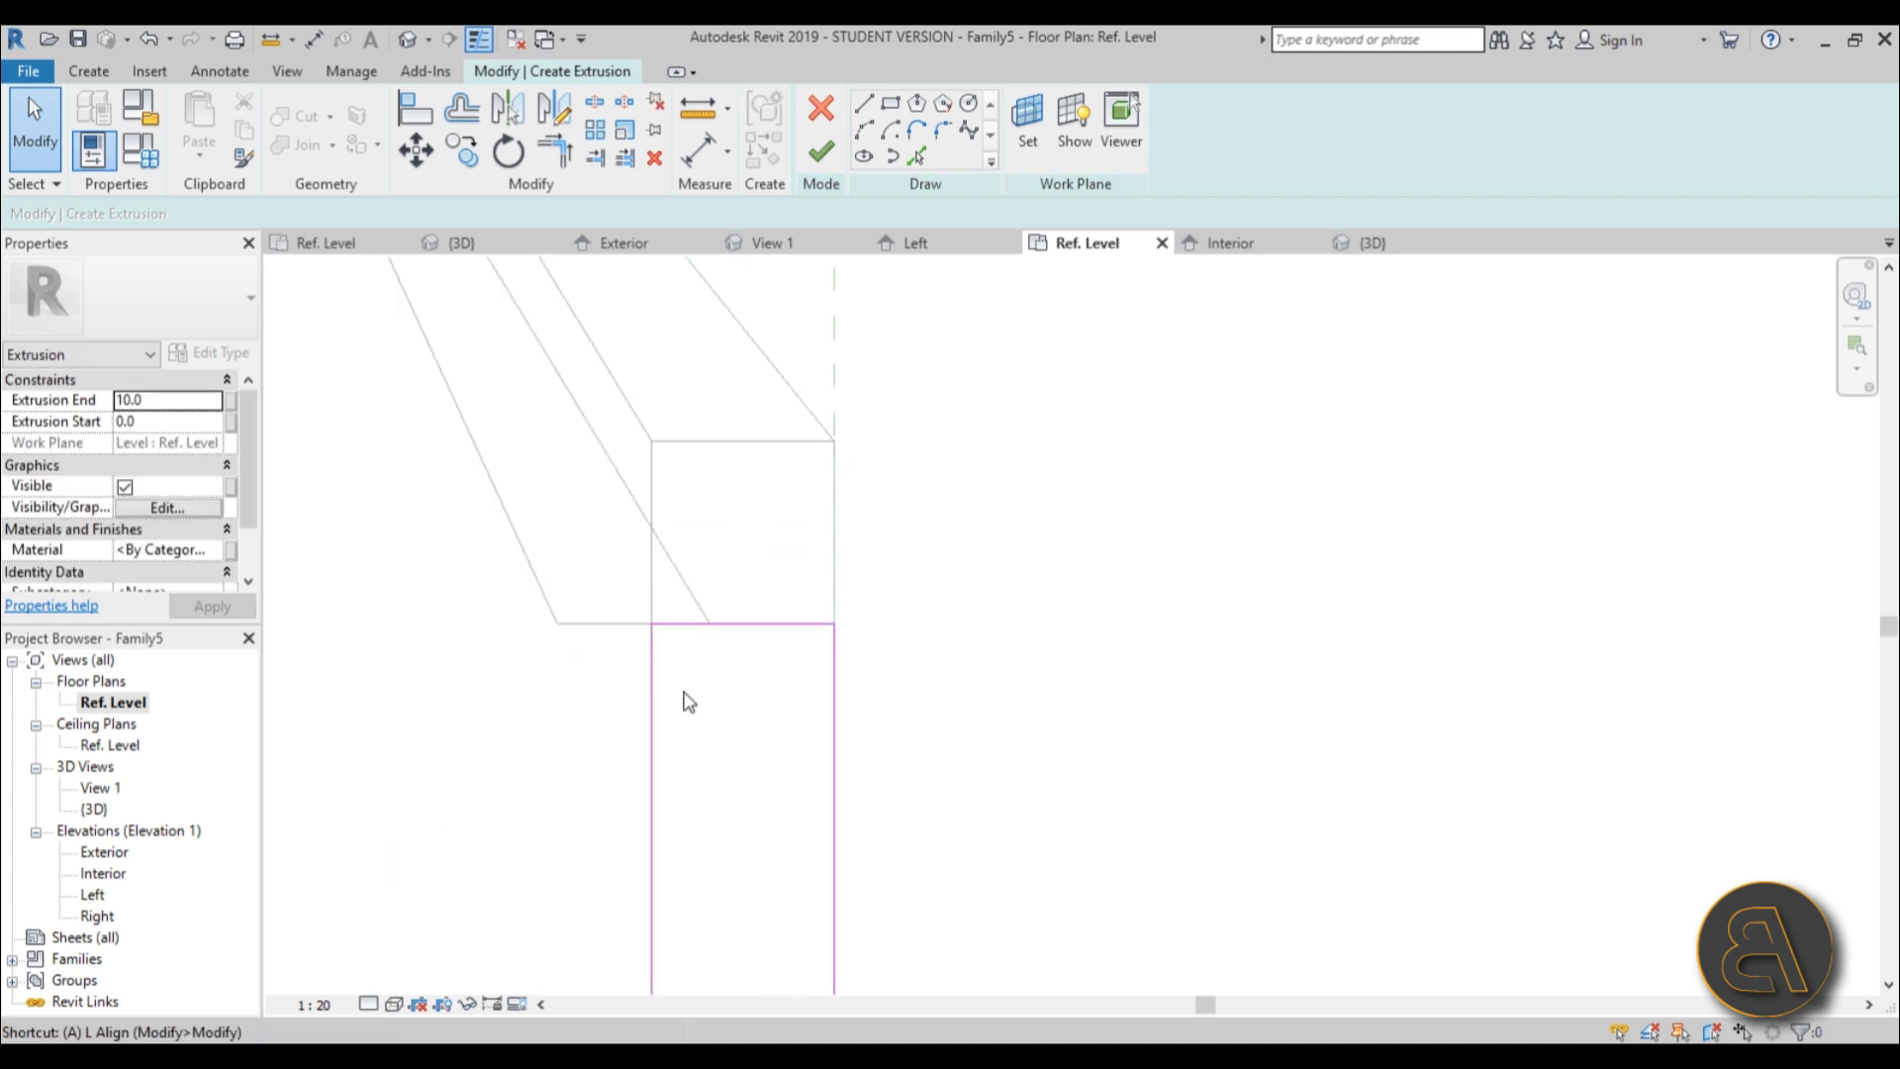
Align and lock the mirrored rectangle's inner edge to the inner side of the right arm's base.
key("l")
left_click(650, 598)
left_click(650, 674)
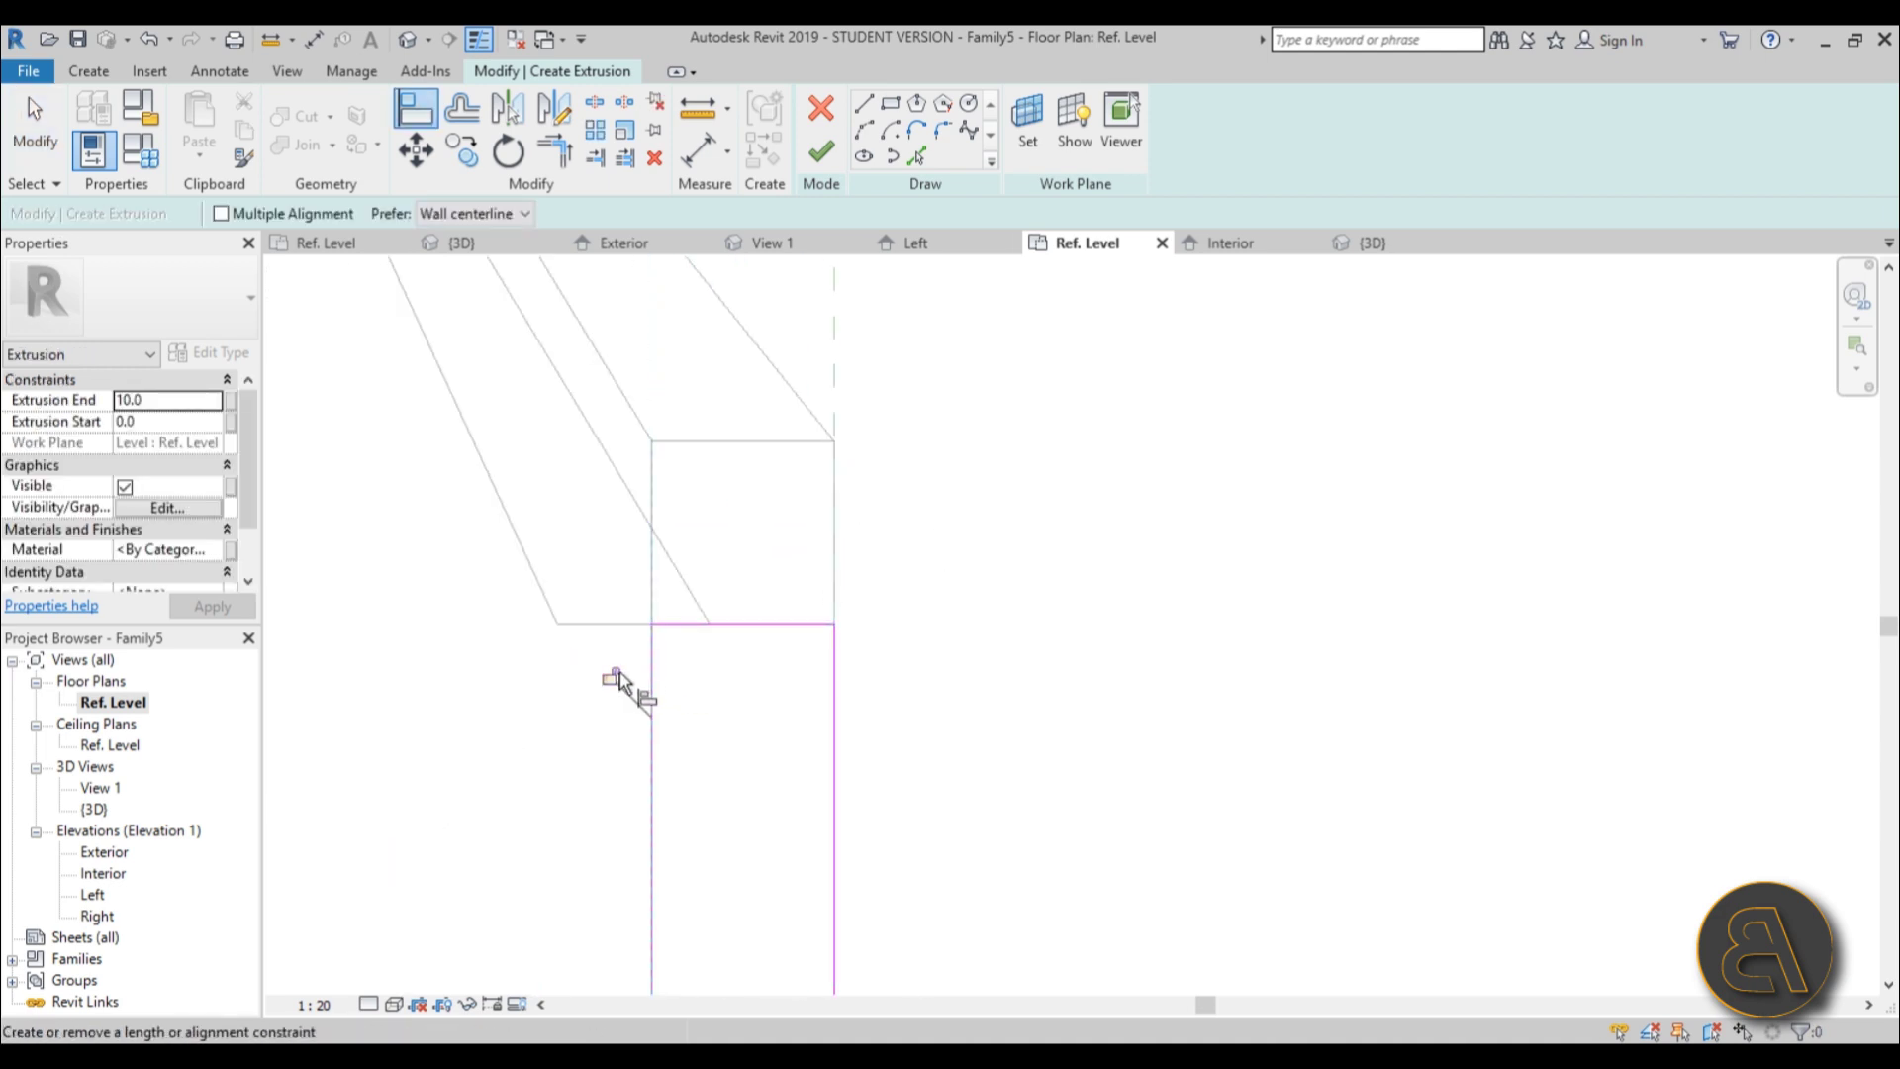
scroll(965, 619, "down", 4)
key("Escape")
Dimension and lock the distance from the glass panel's reference plane to the right rectangle's far edge, and finish the extrusion sketch.
key("d")
key("i")
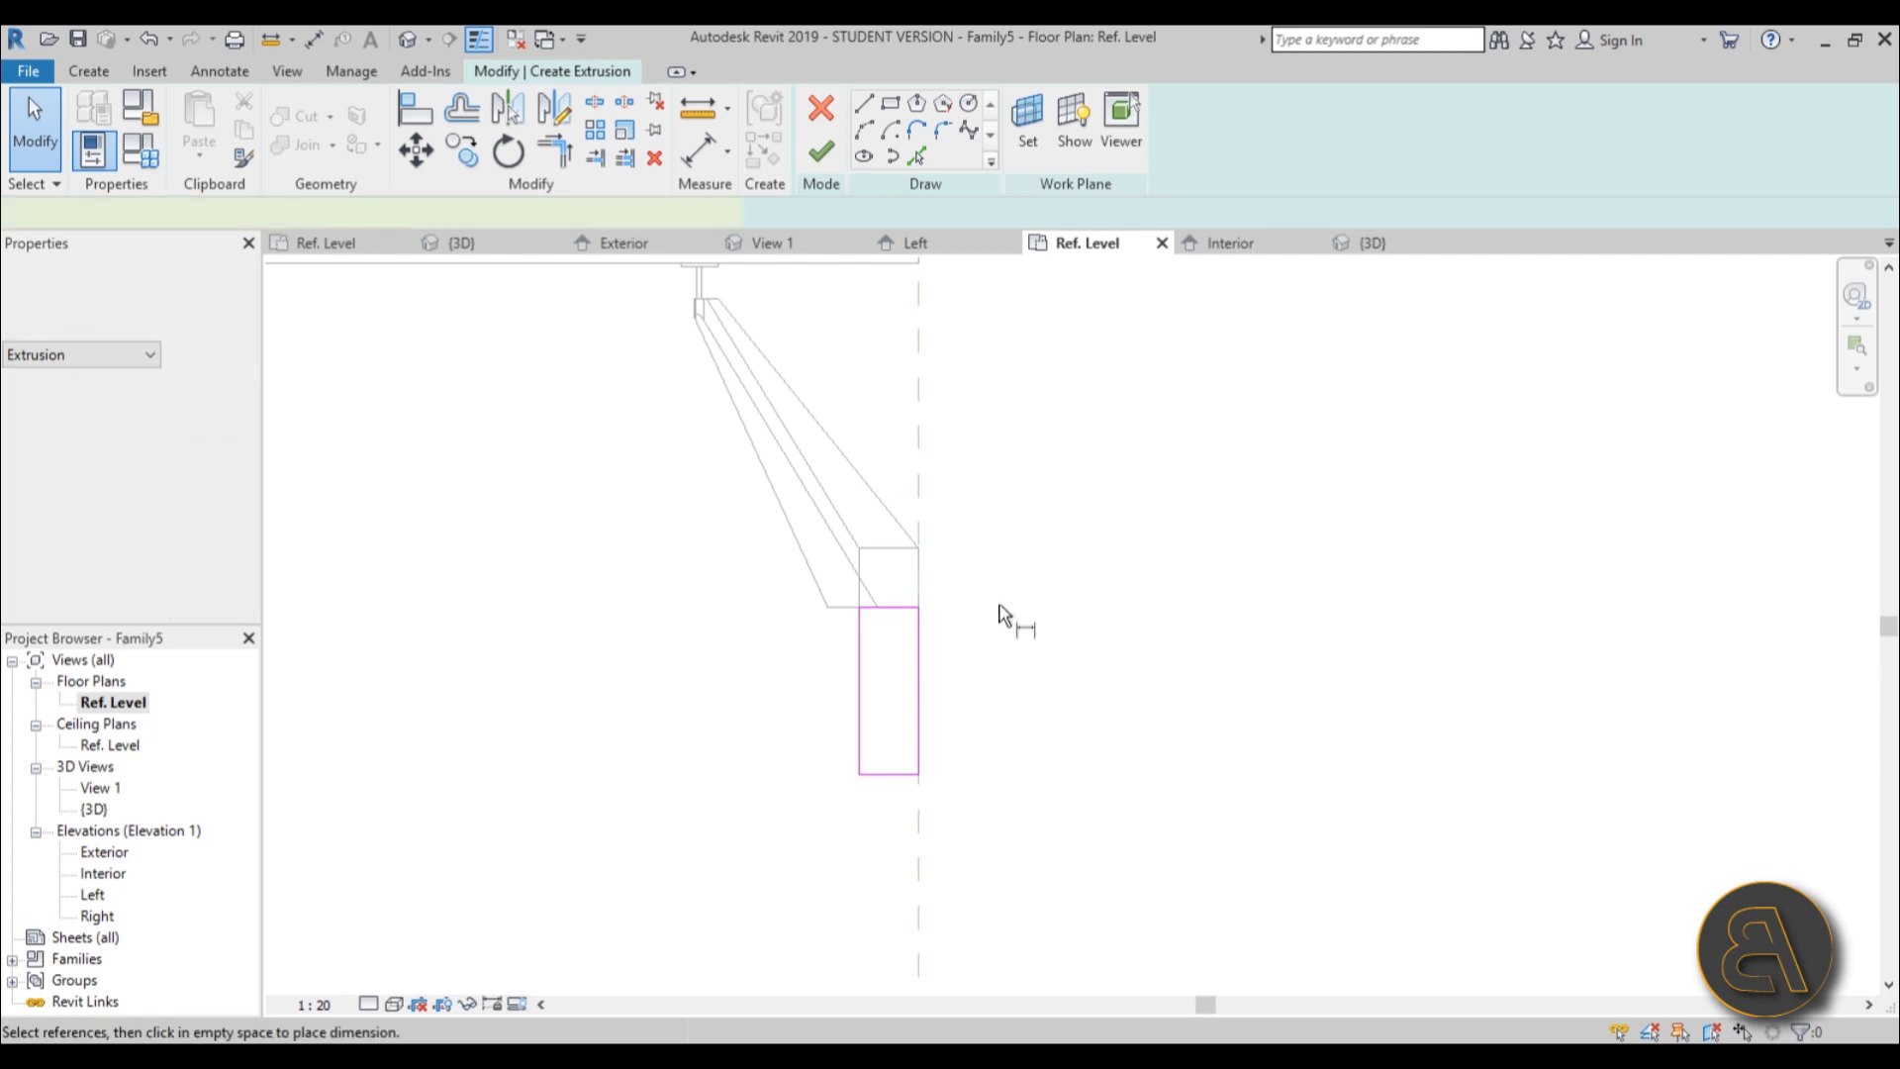
scroll(998, 593, "down", 2)
left_click(922, 900)
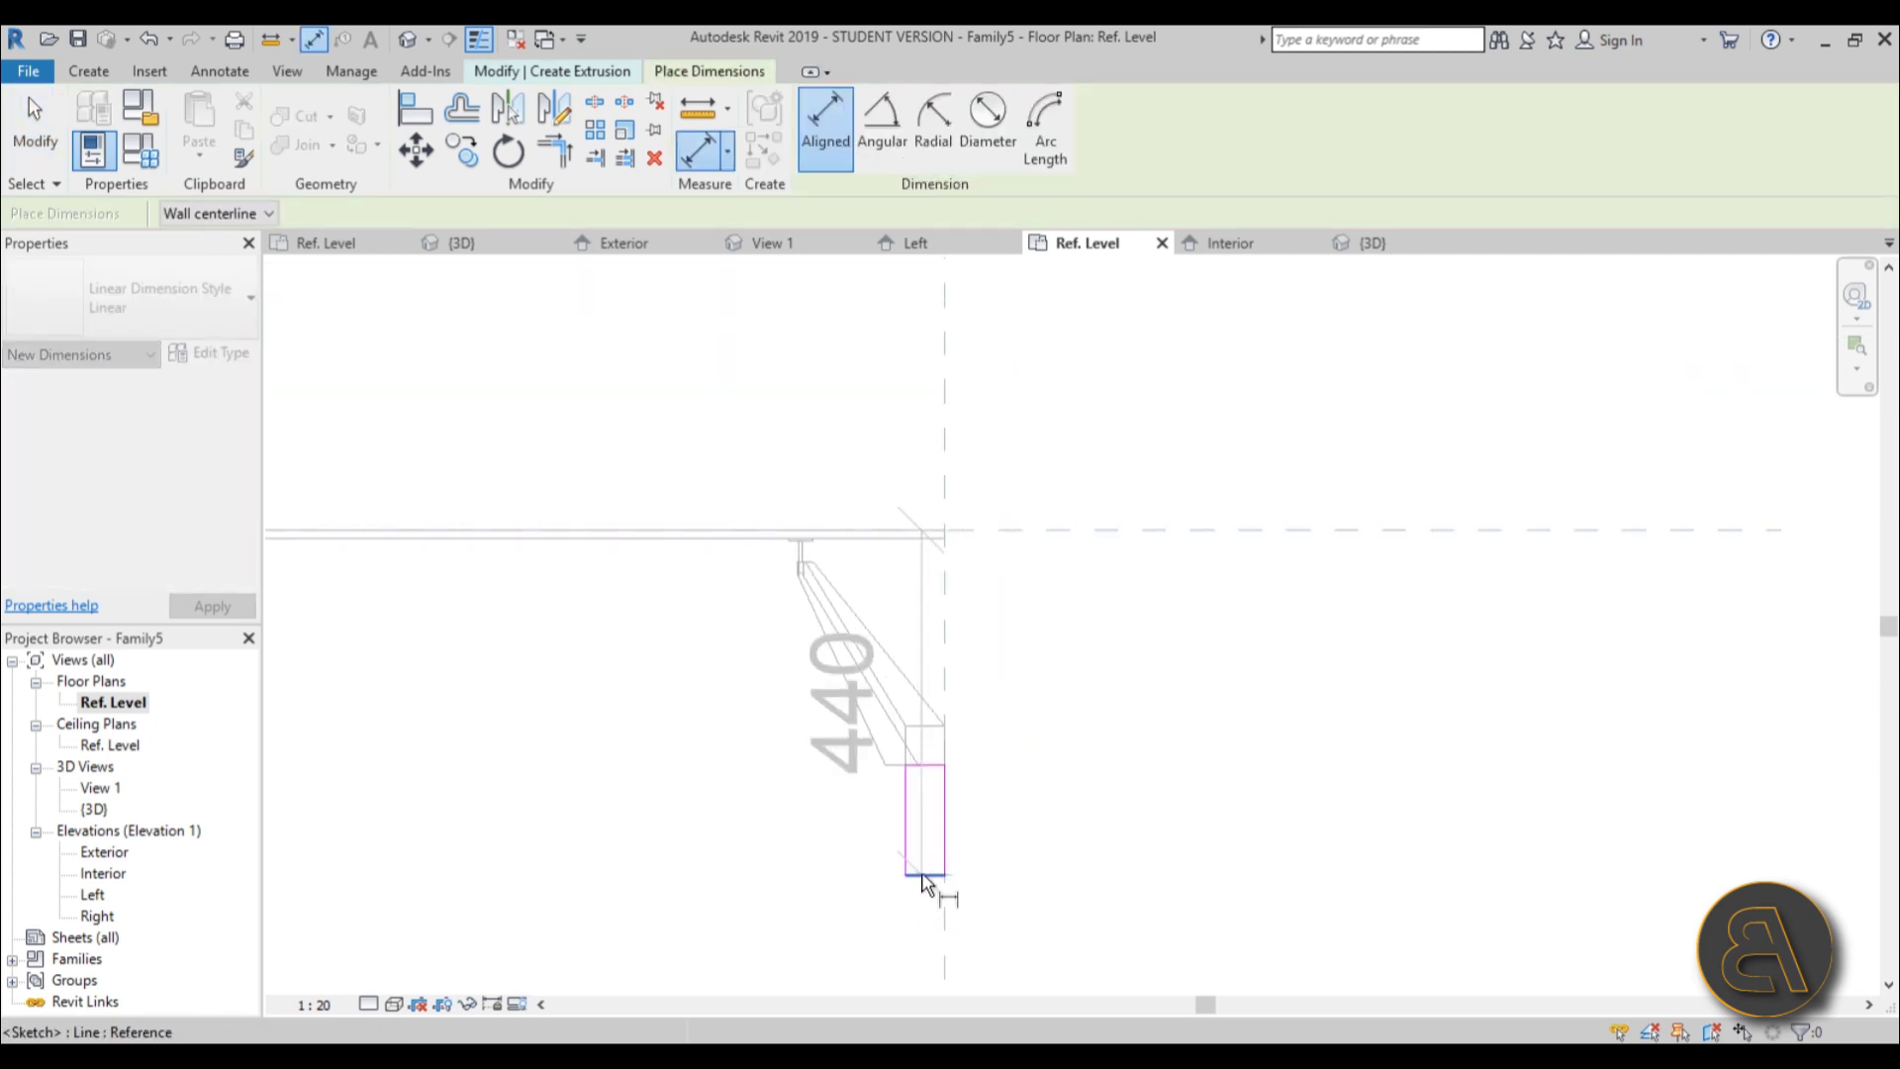
left_click(1259, 757)
scroll(1190, 497, "down", 3)
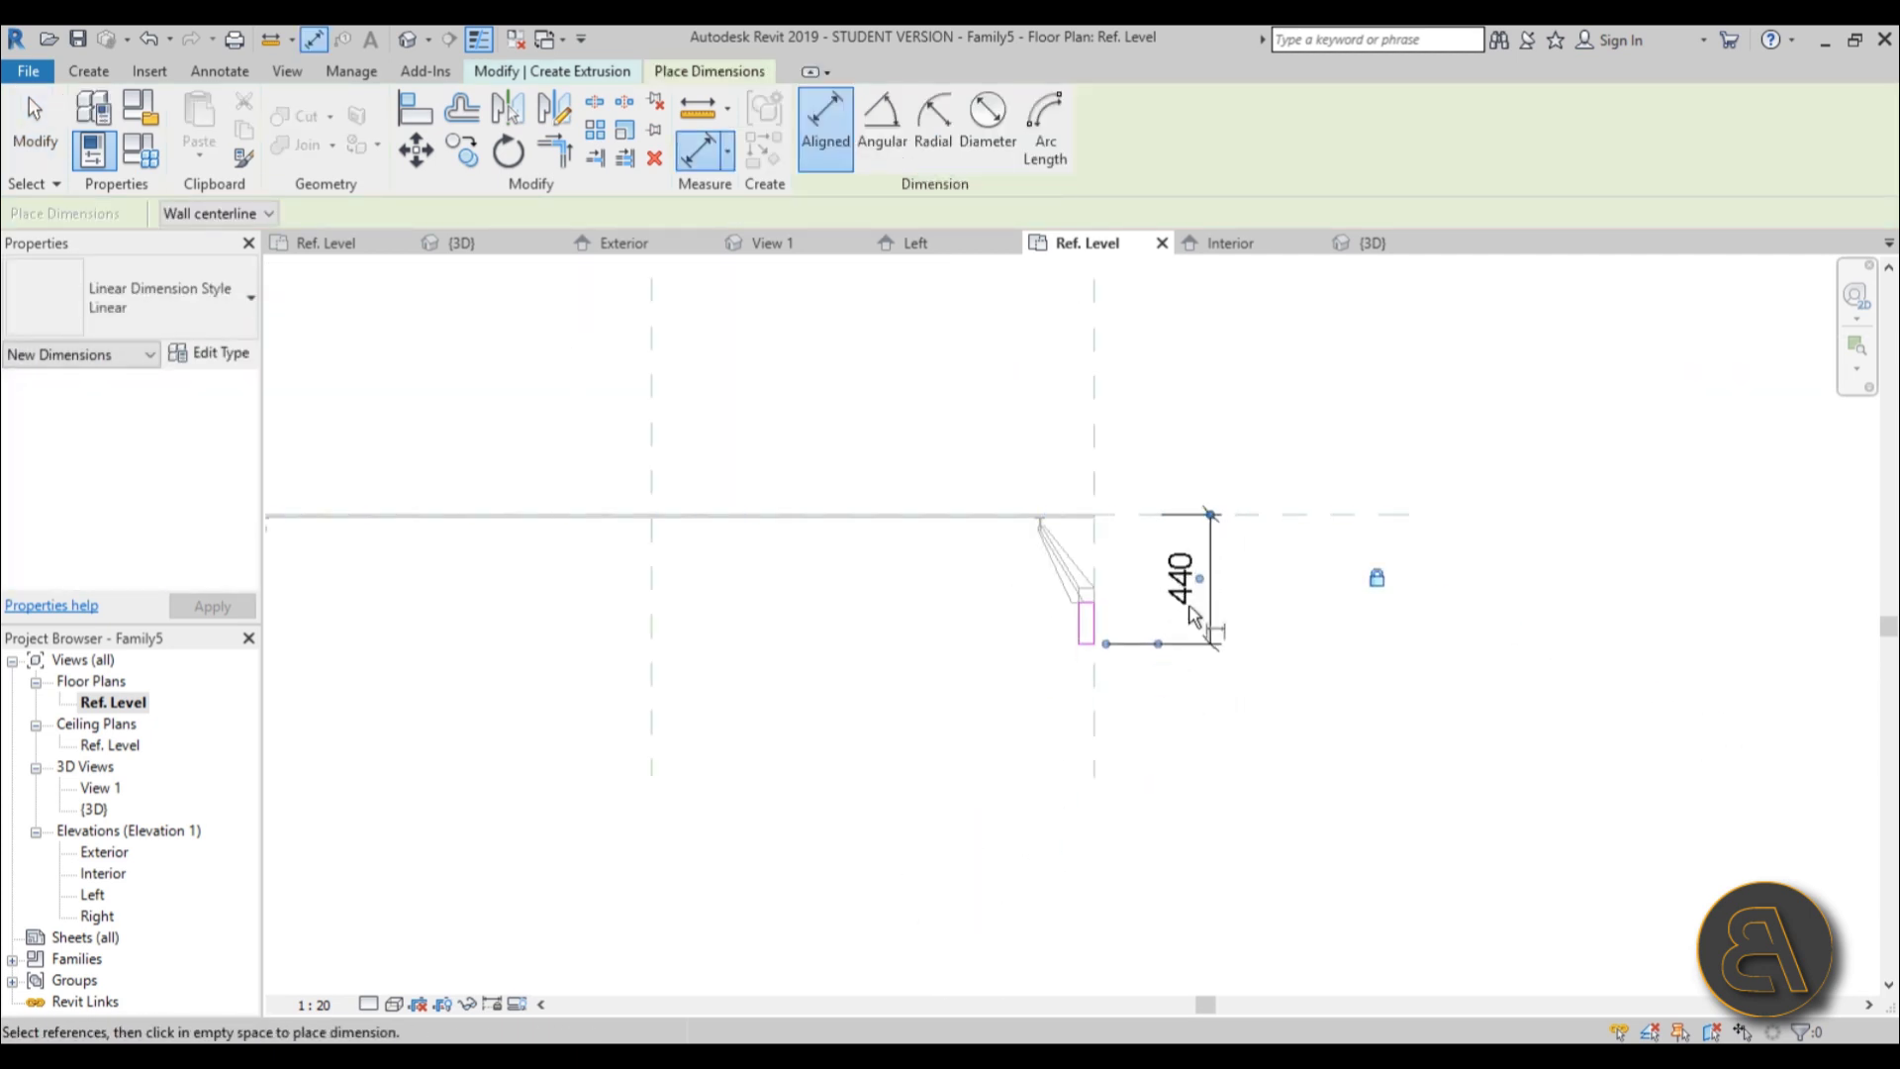
scroll(1368, 591, "down", 2)
key("Escape")
key("Escape")
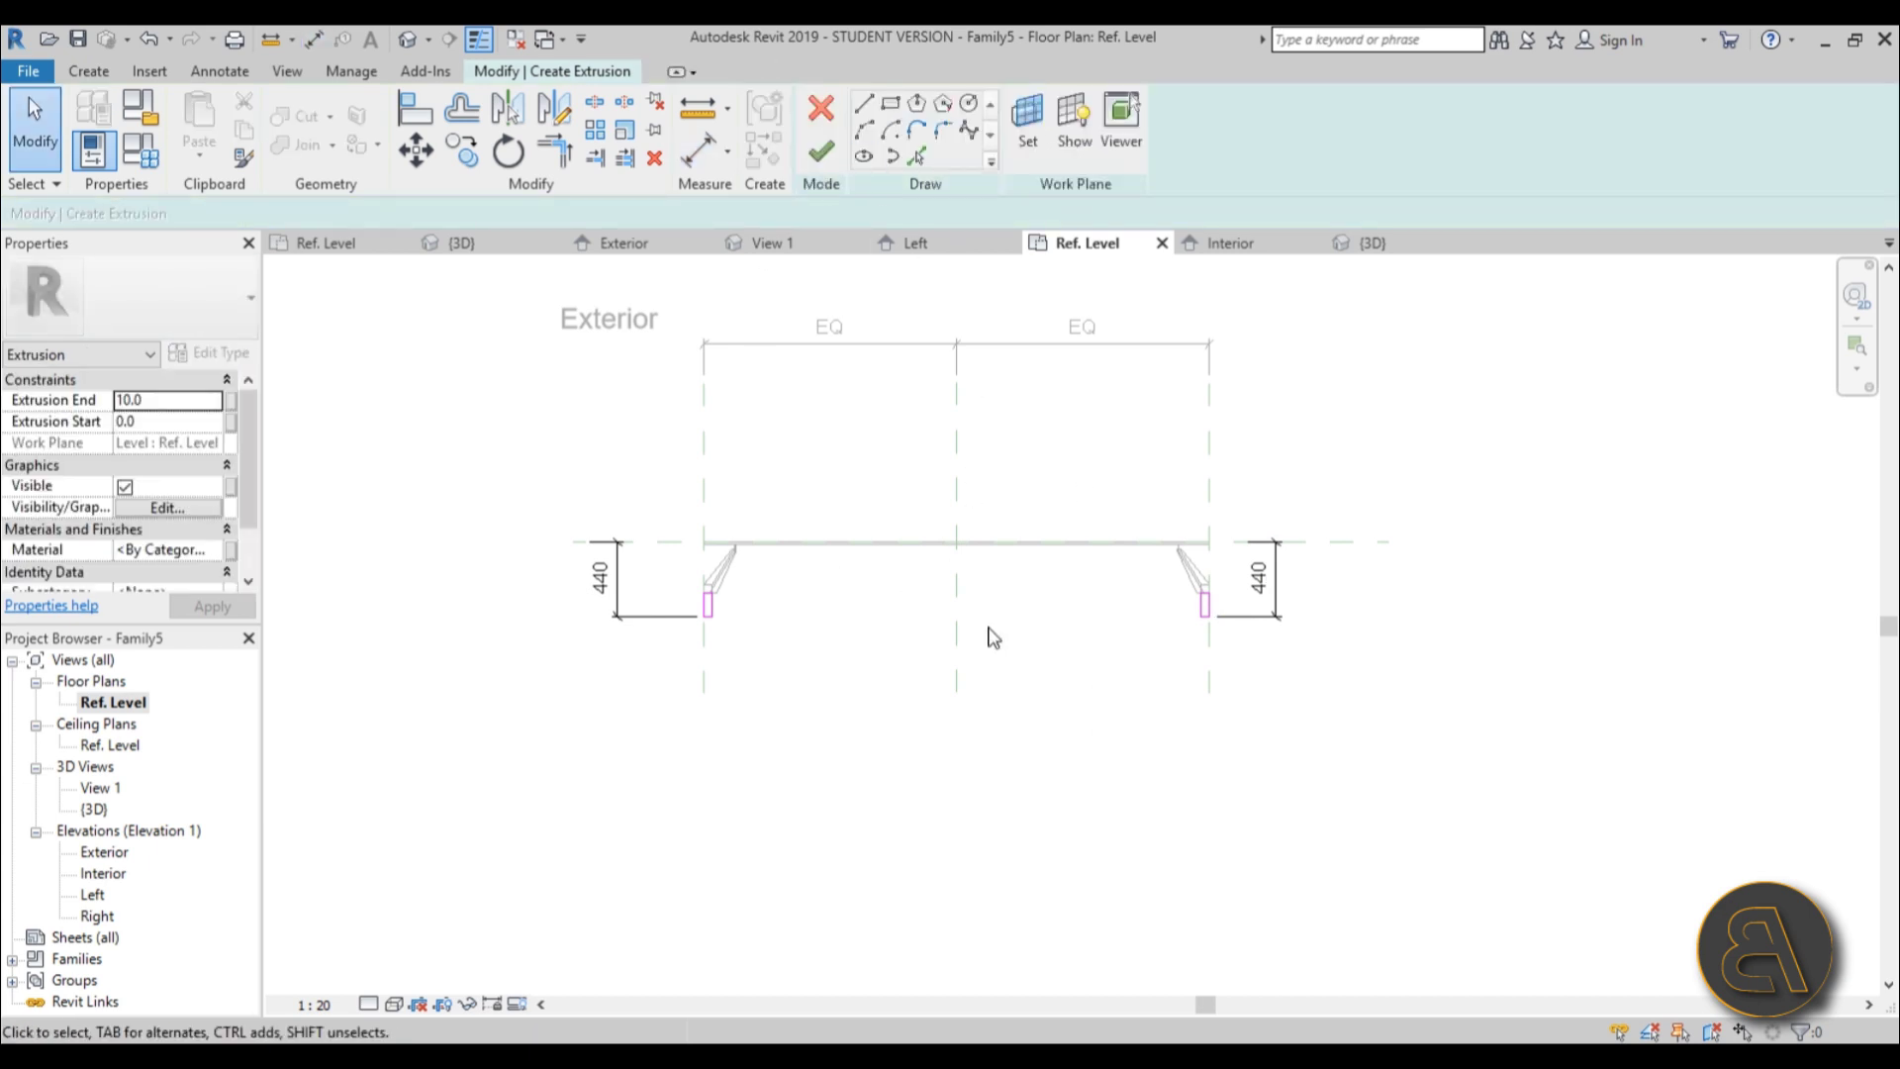
left_click(819, 154)
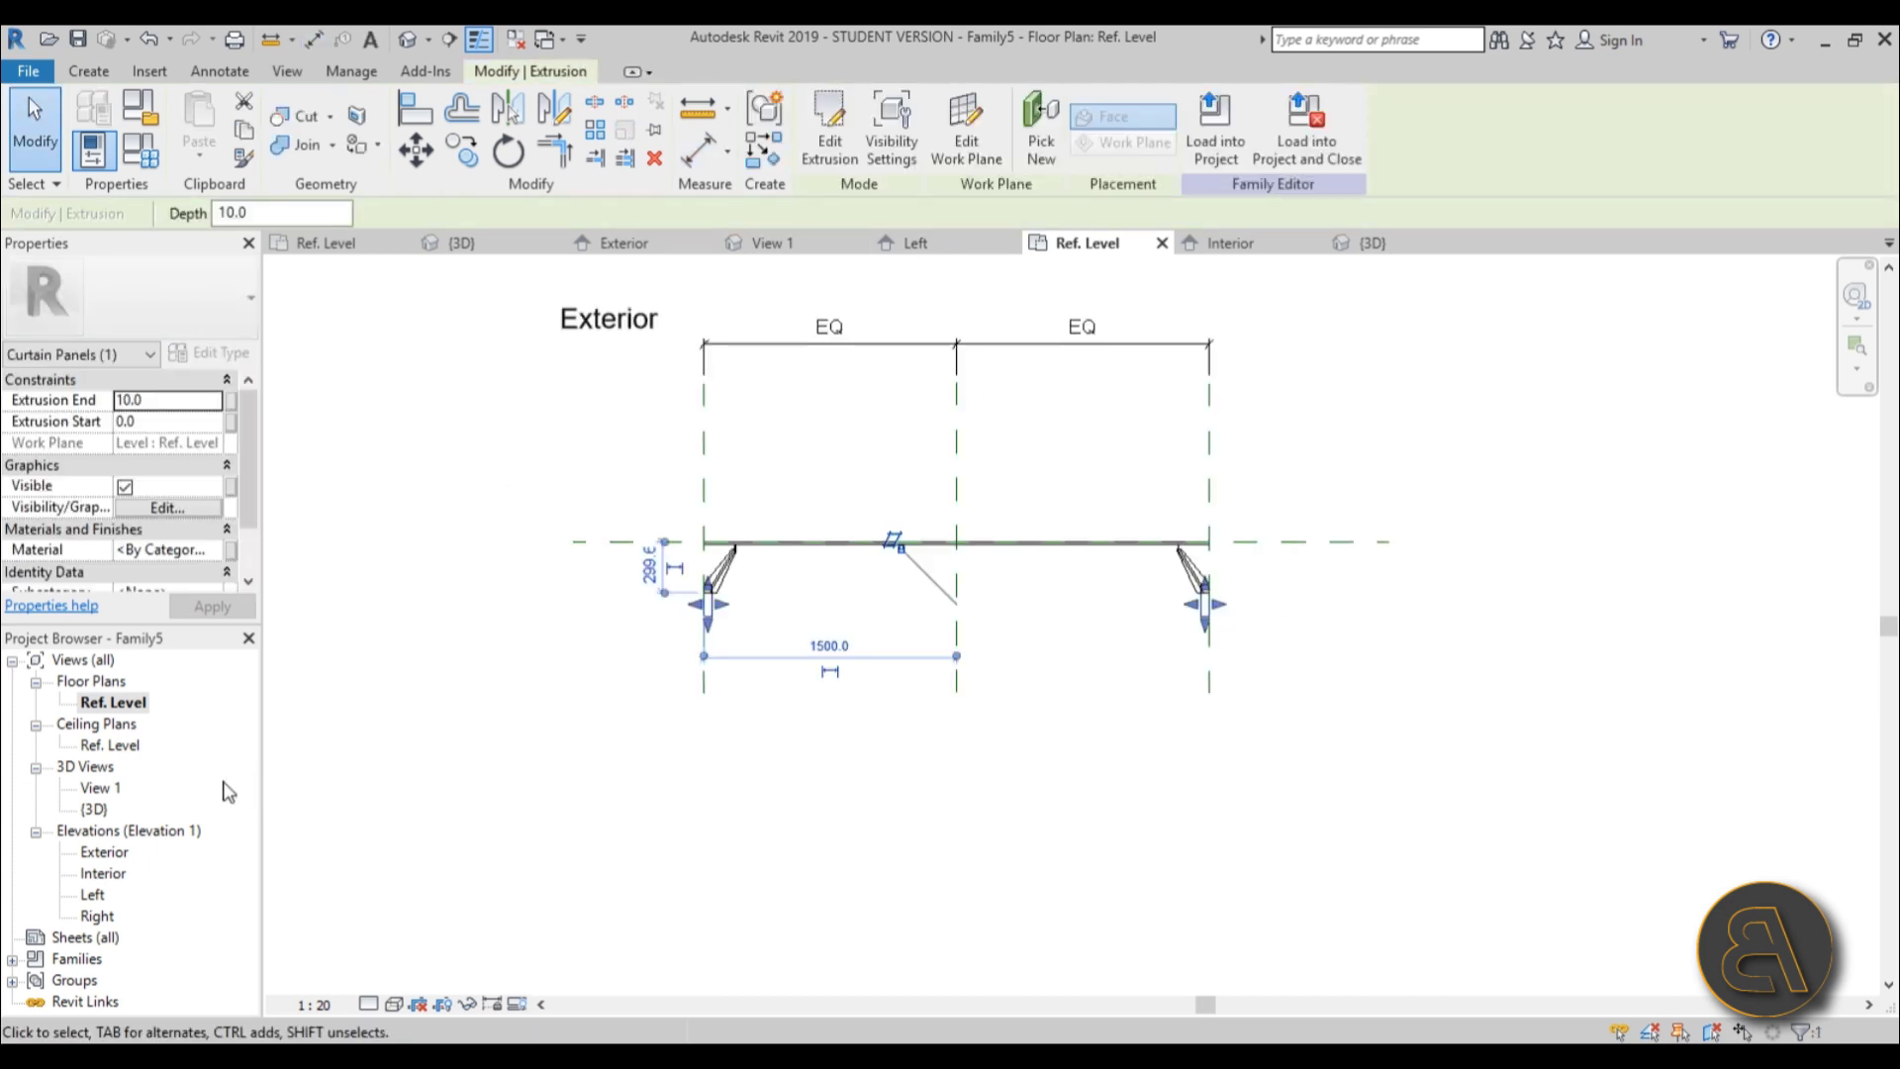
In the Interior elevation, stretch the support extrusion up to the upper reference plane and lock its base to Ref. Level.
double_click(107, 871)
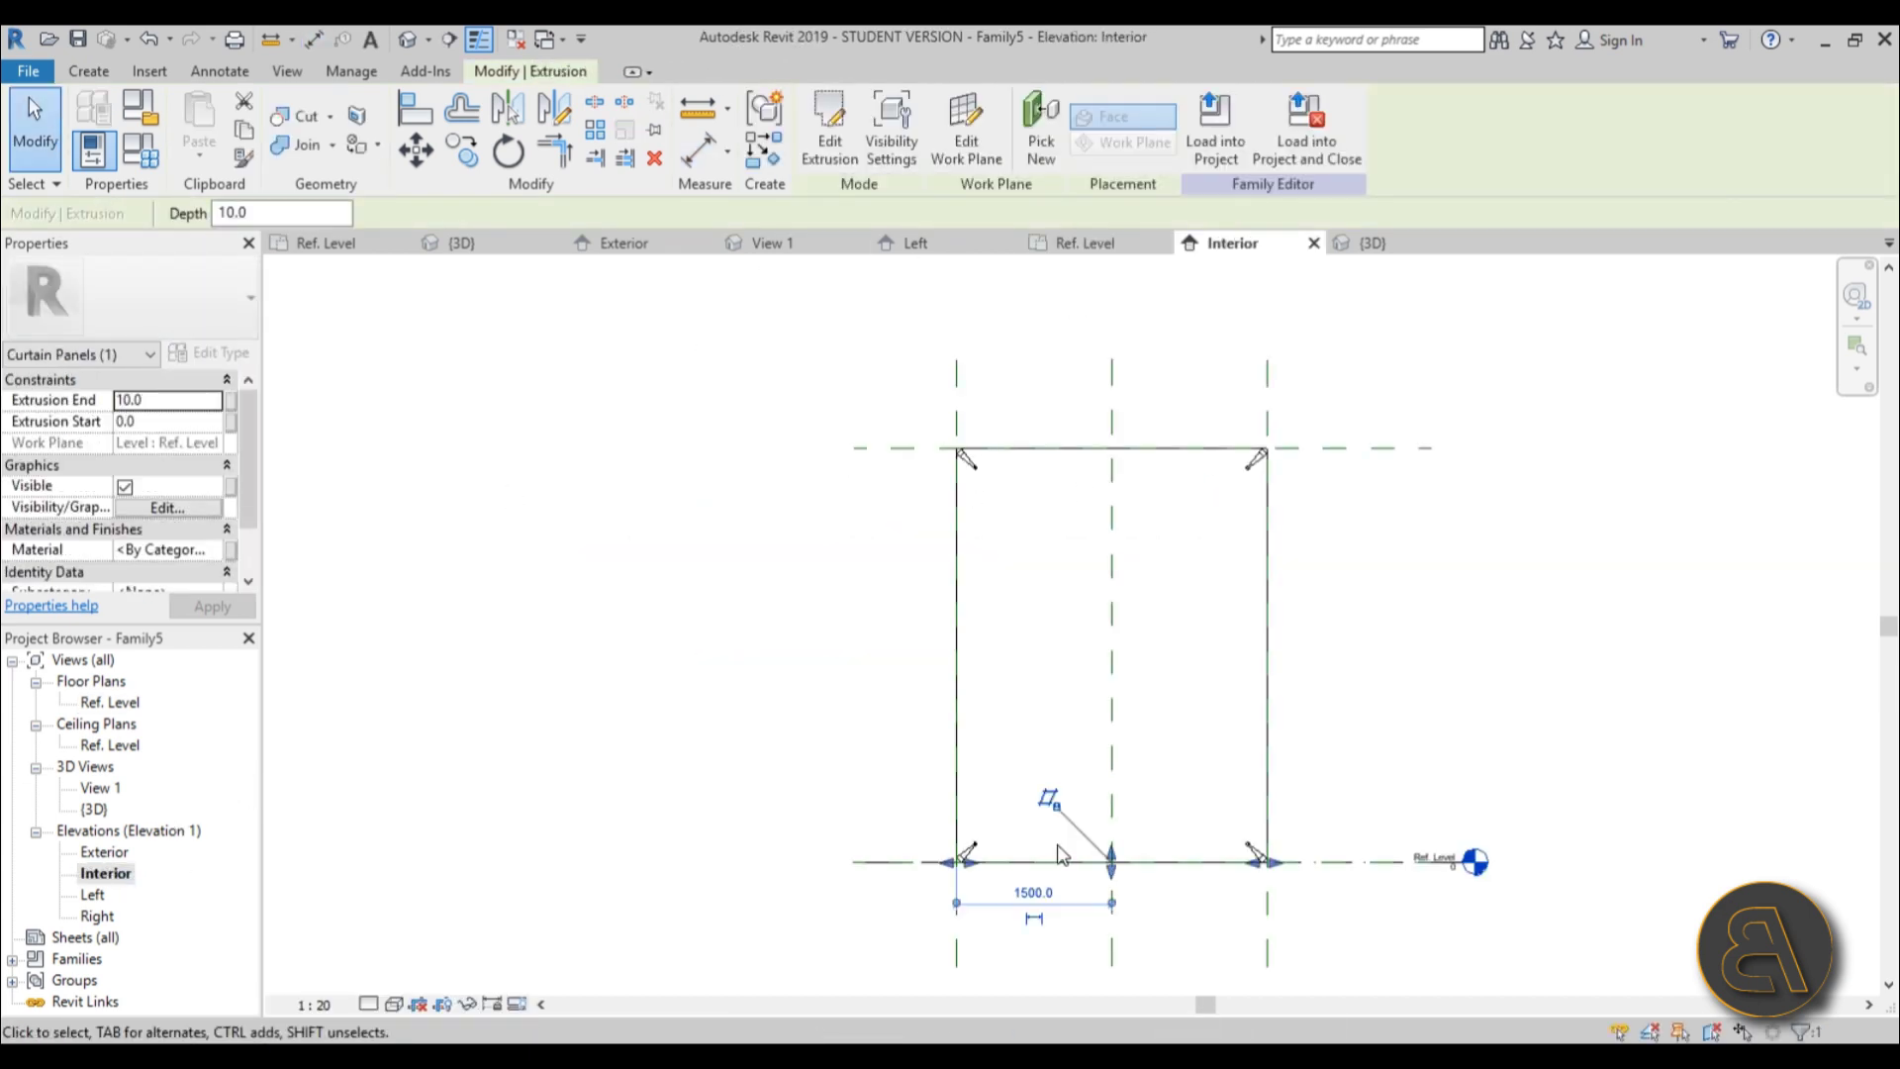
left_click_drag(1109, 857, 1128, 453)
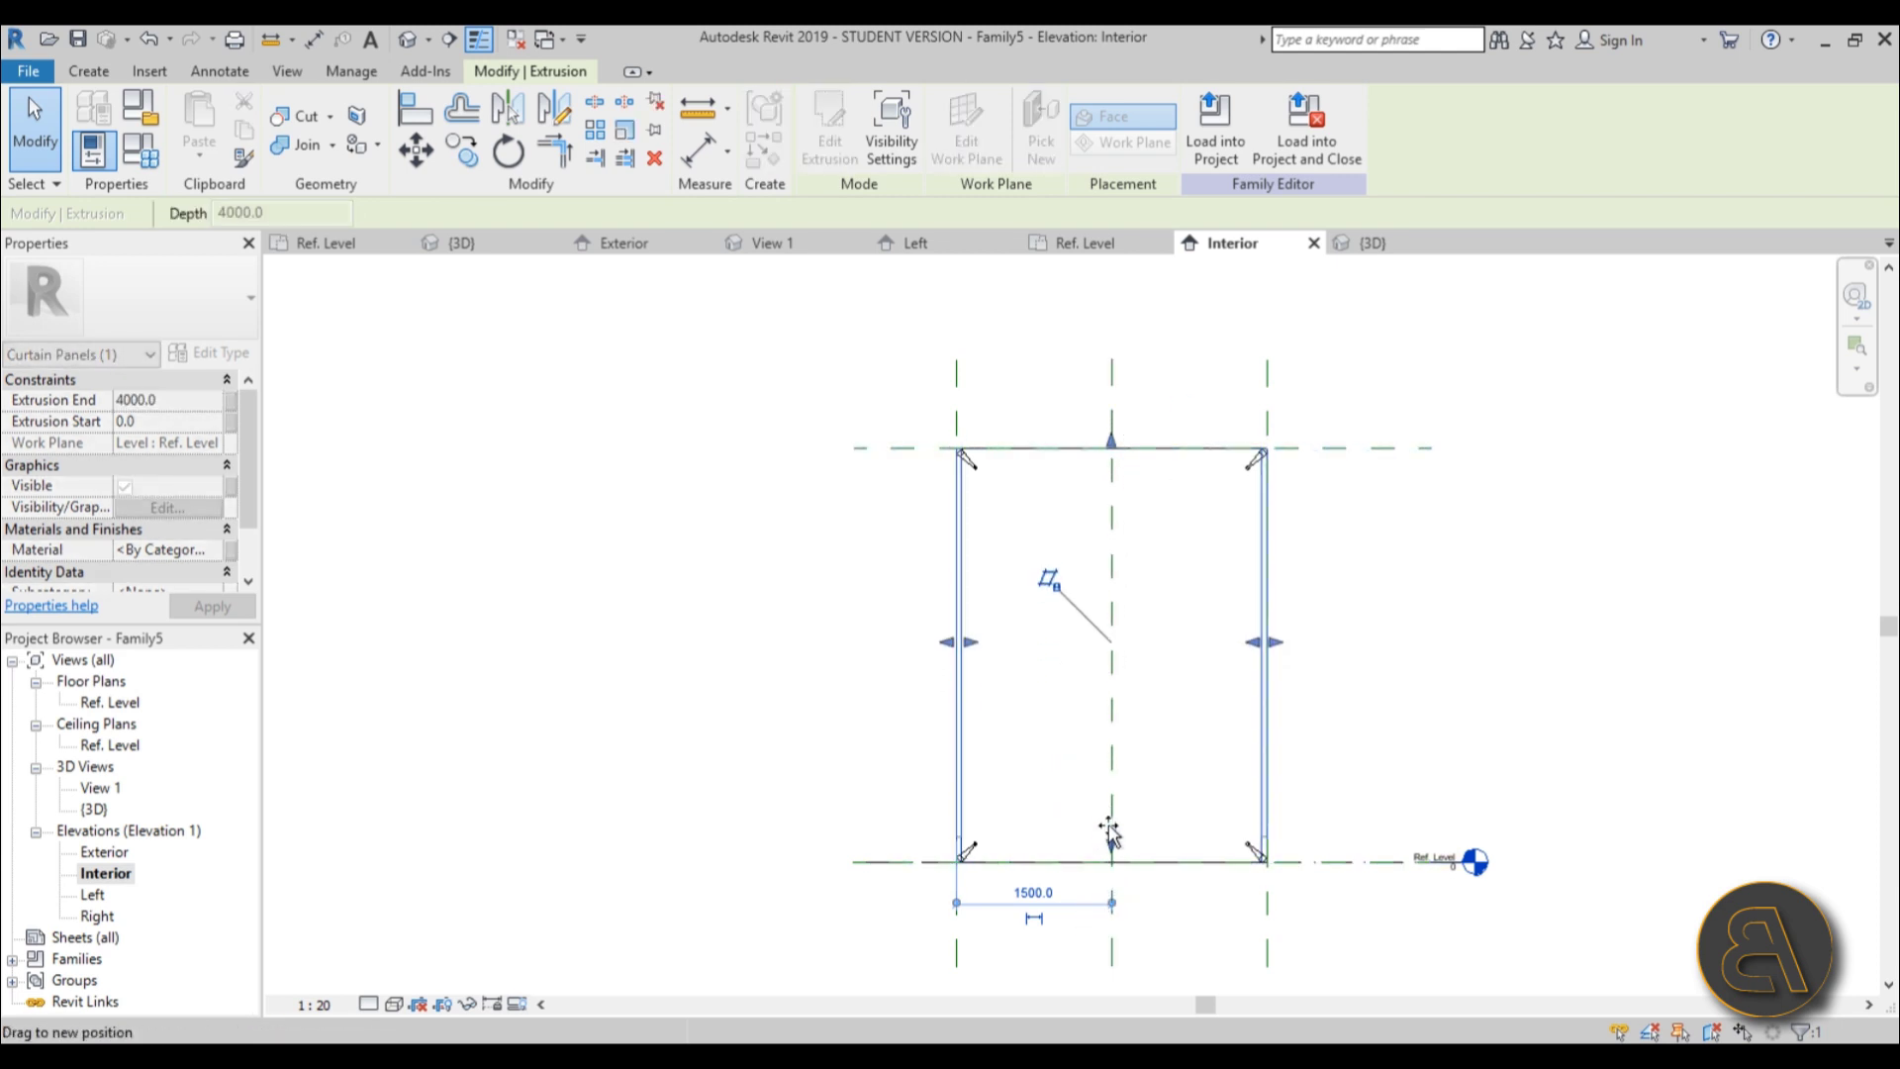
left_click(1095, 915)
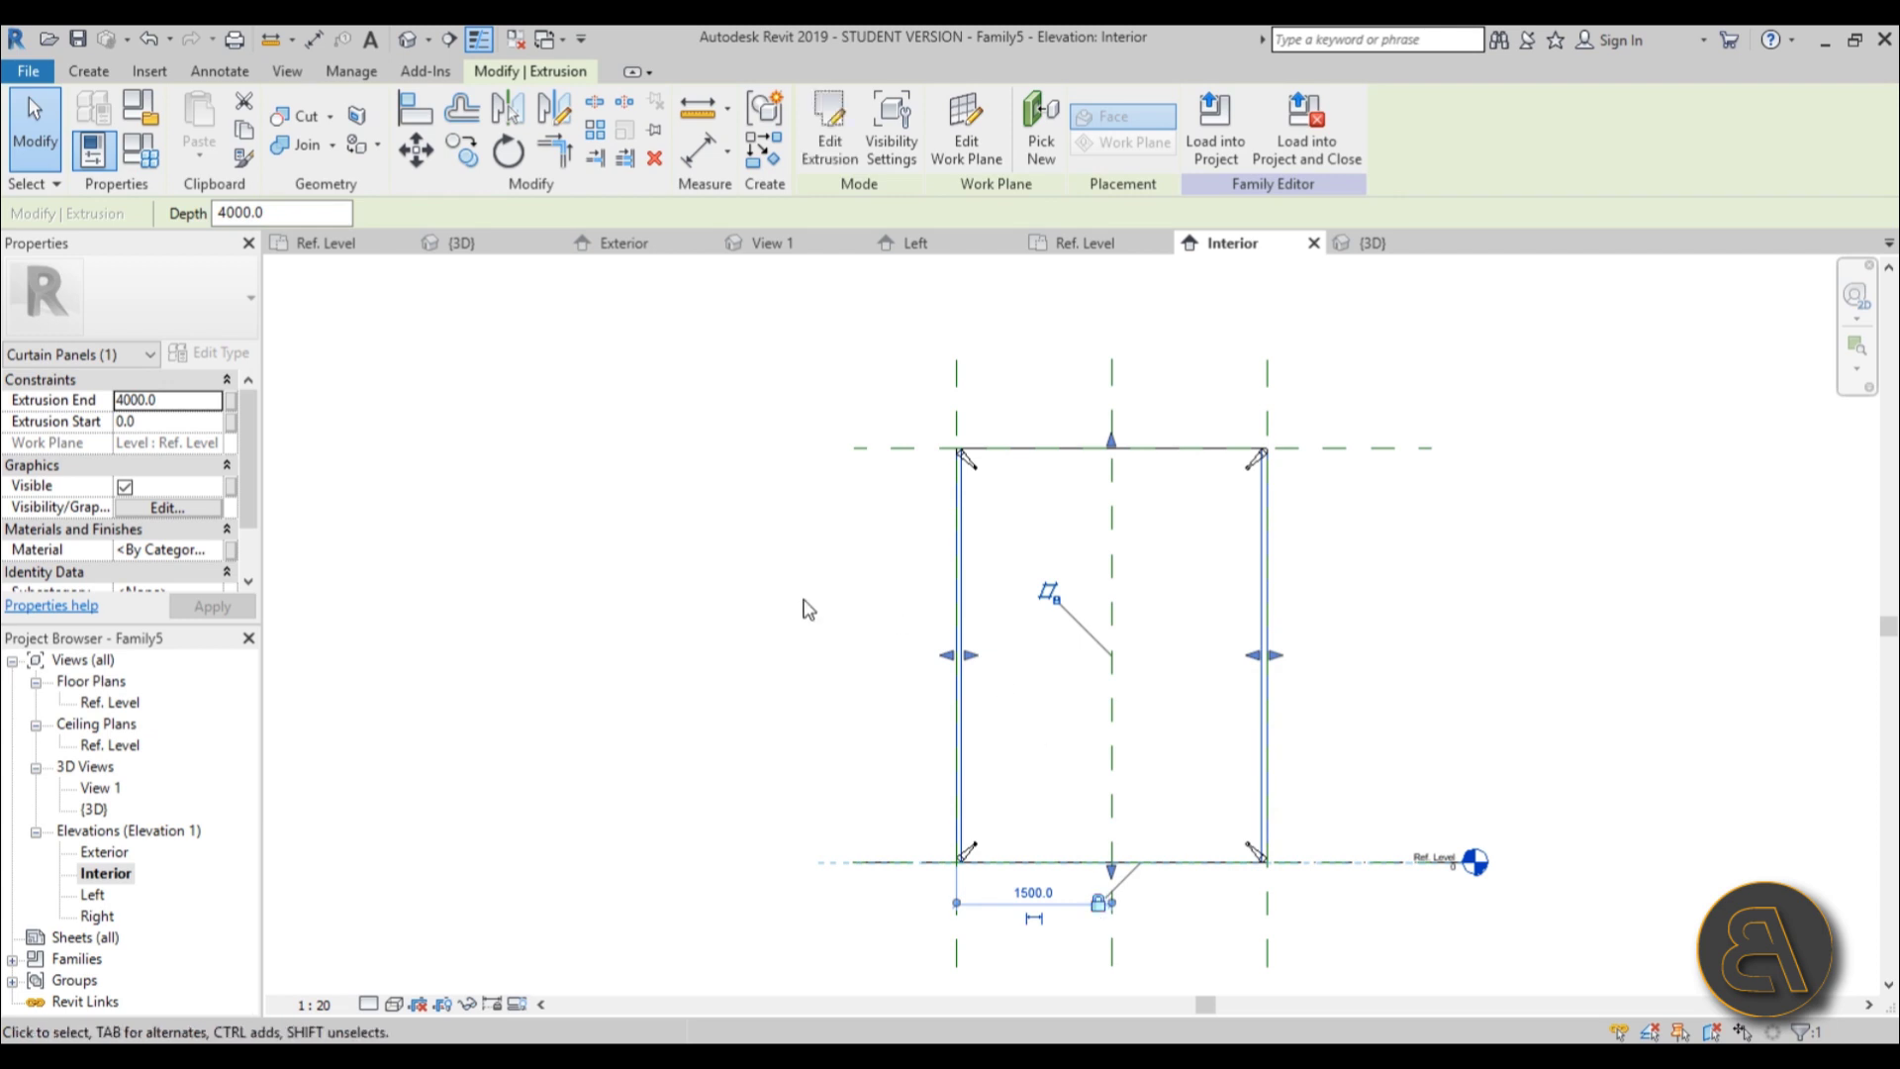
left_click(696, 602)
Examine the vertical supports, spider arms and glass panel in the 3D view.
left_click(408, 40)
middle_click_drag(1059, 471, 1099, 675, "shift")
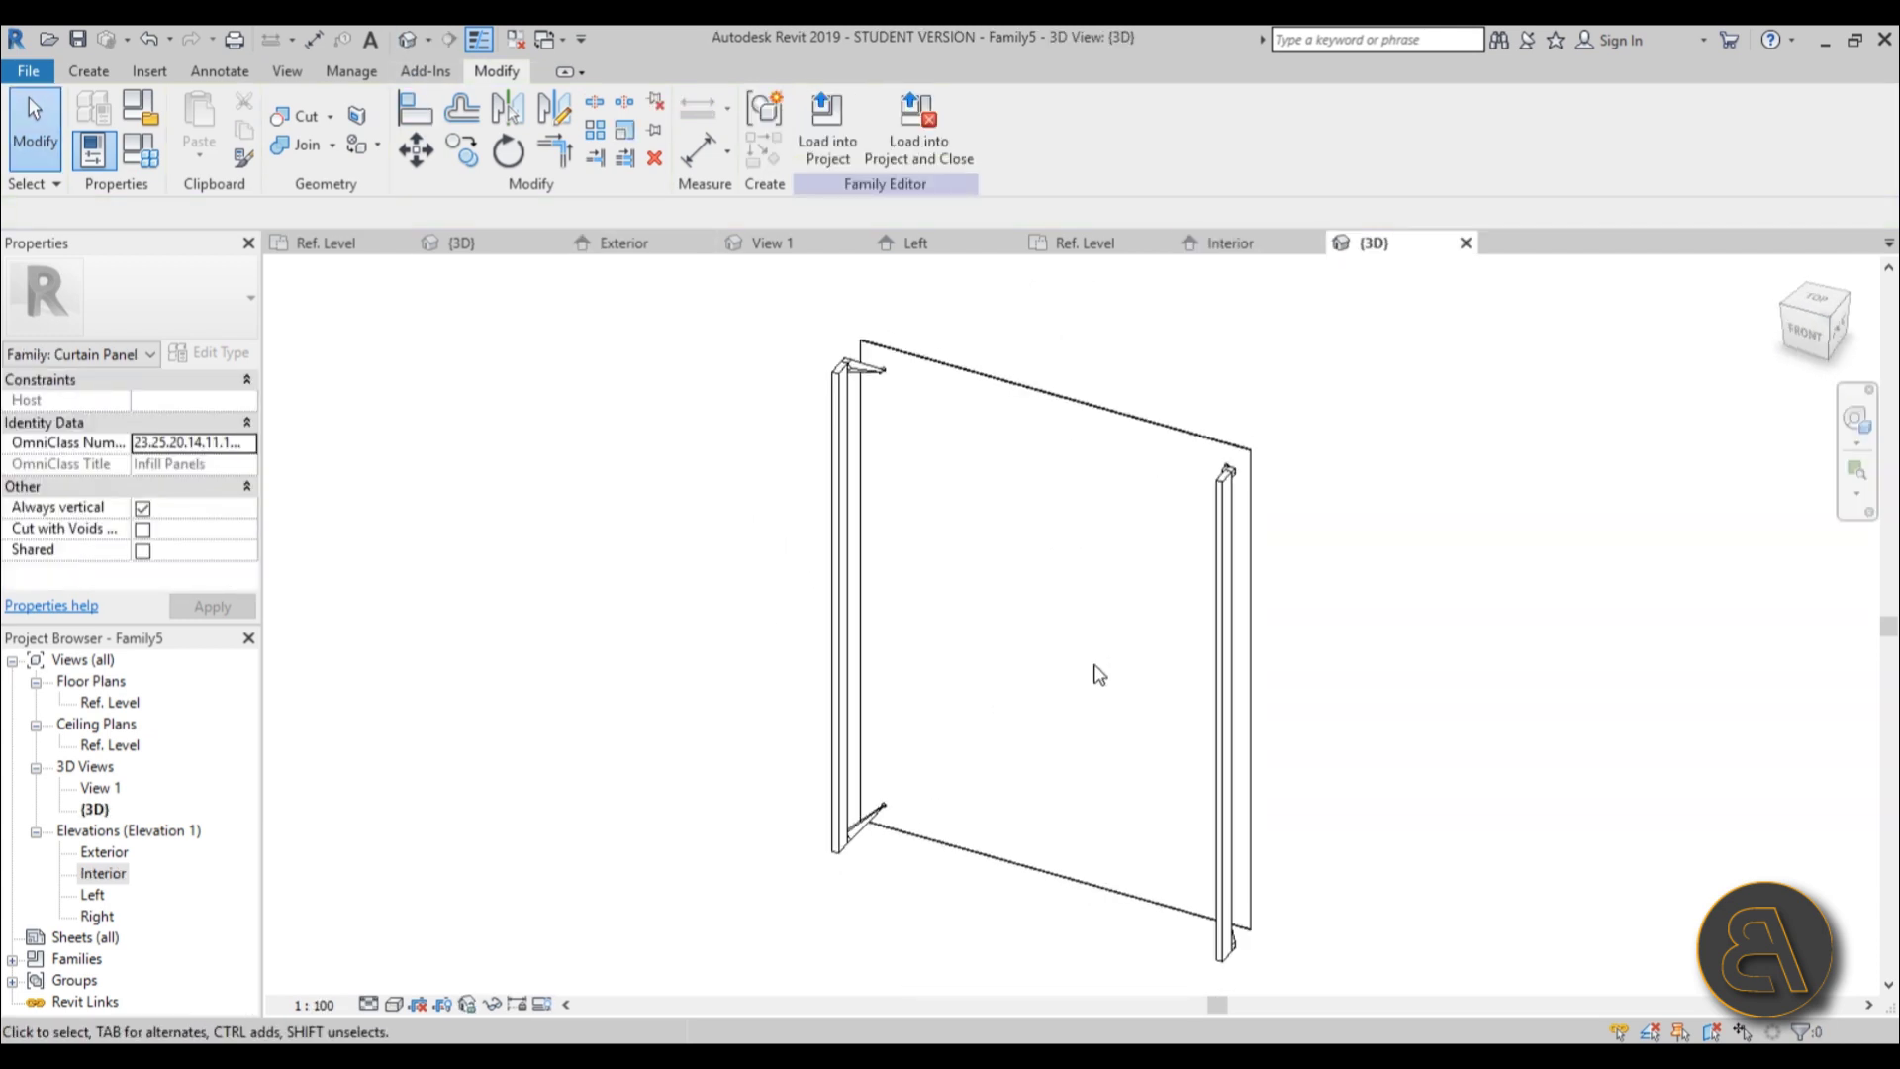
scroll(945, 356, "up", 5)
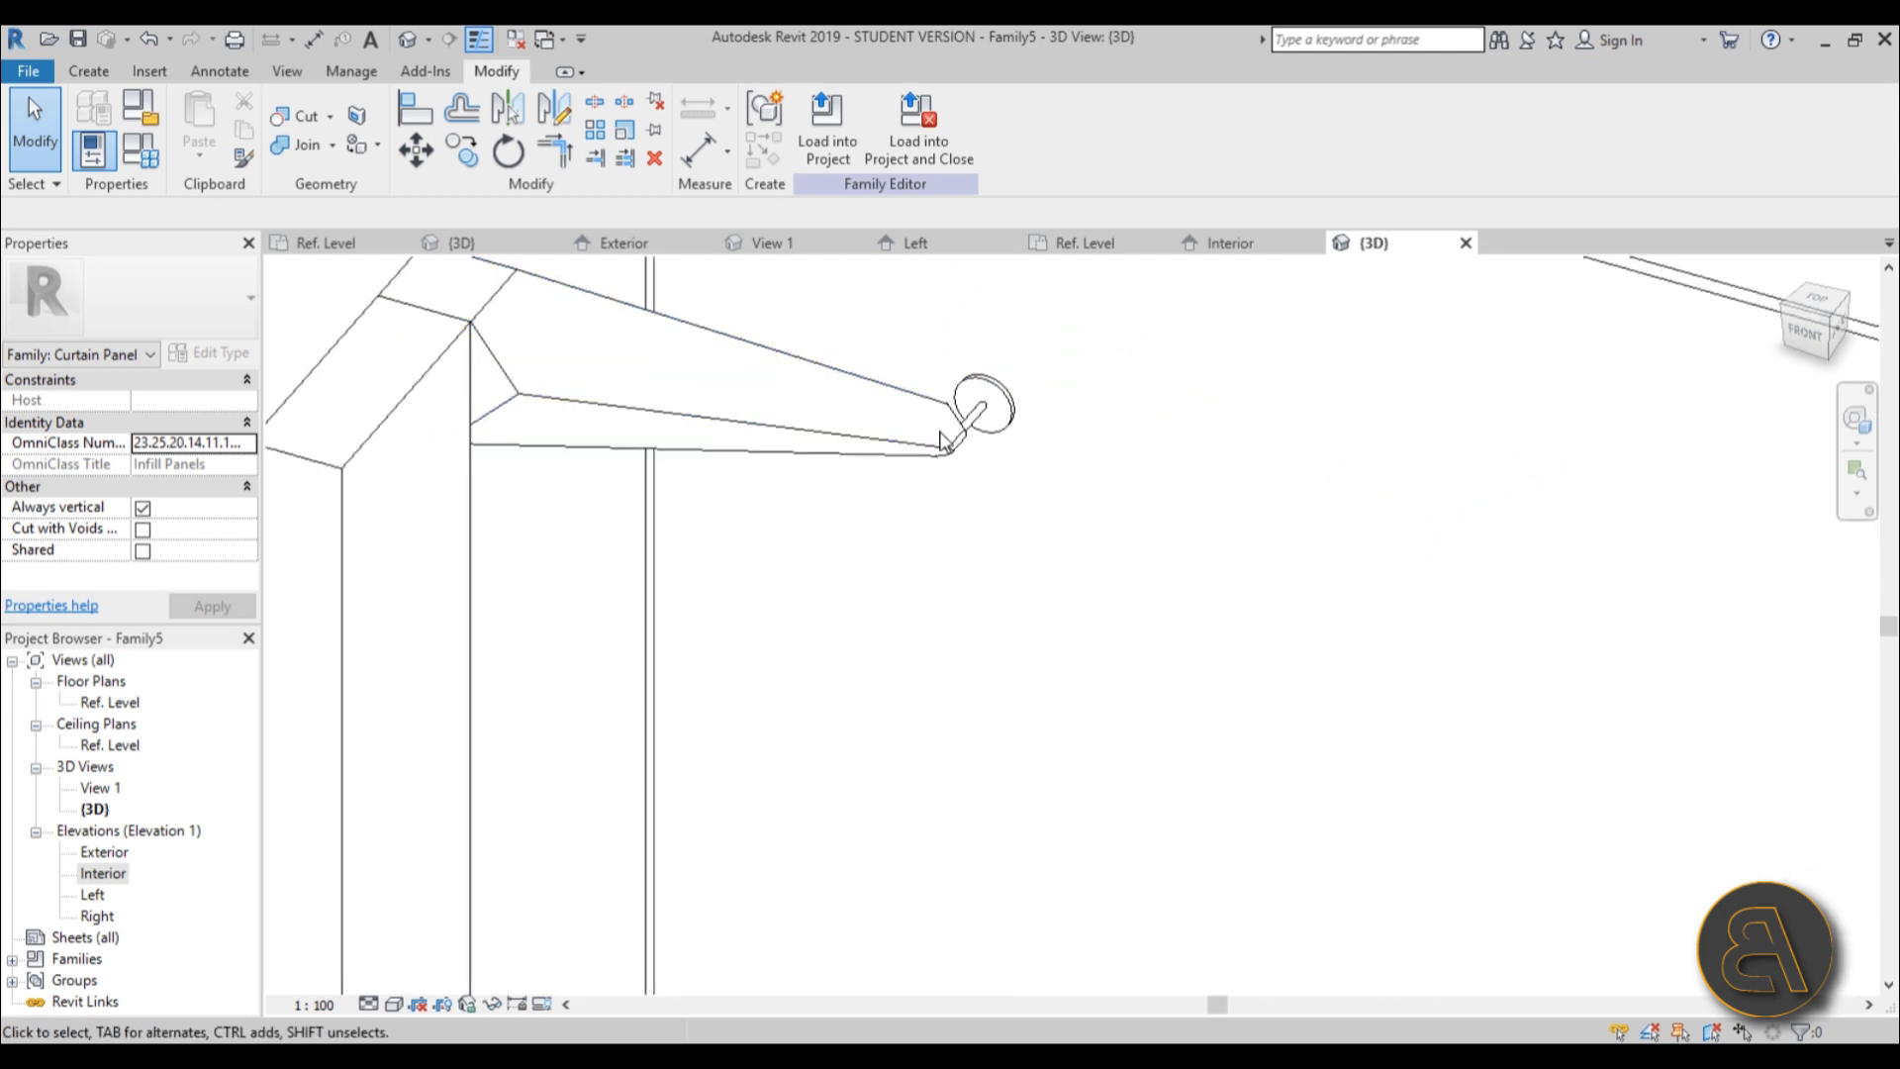
scroll(927, 532, "down", 5)
middle_click_drag(975, 533, 1081, 607, "shift")
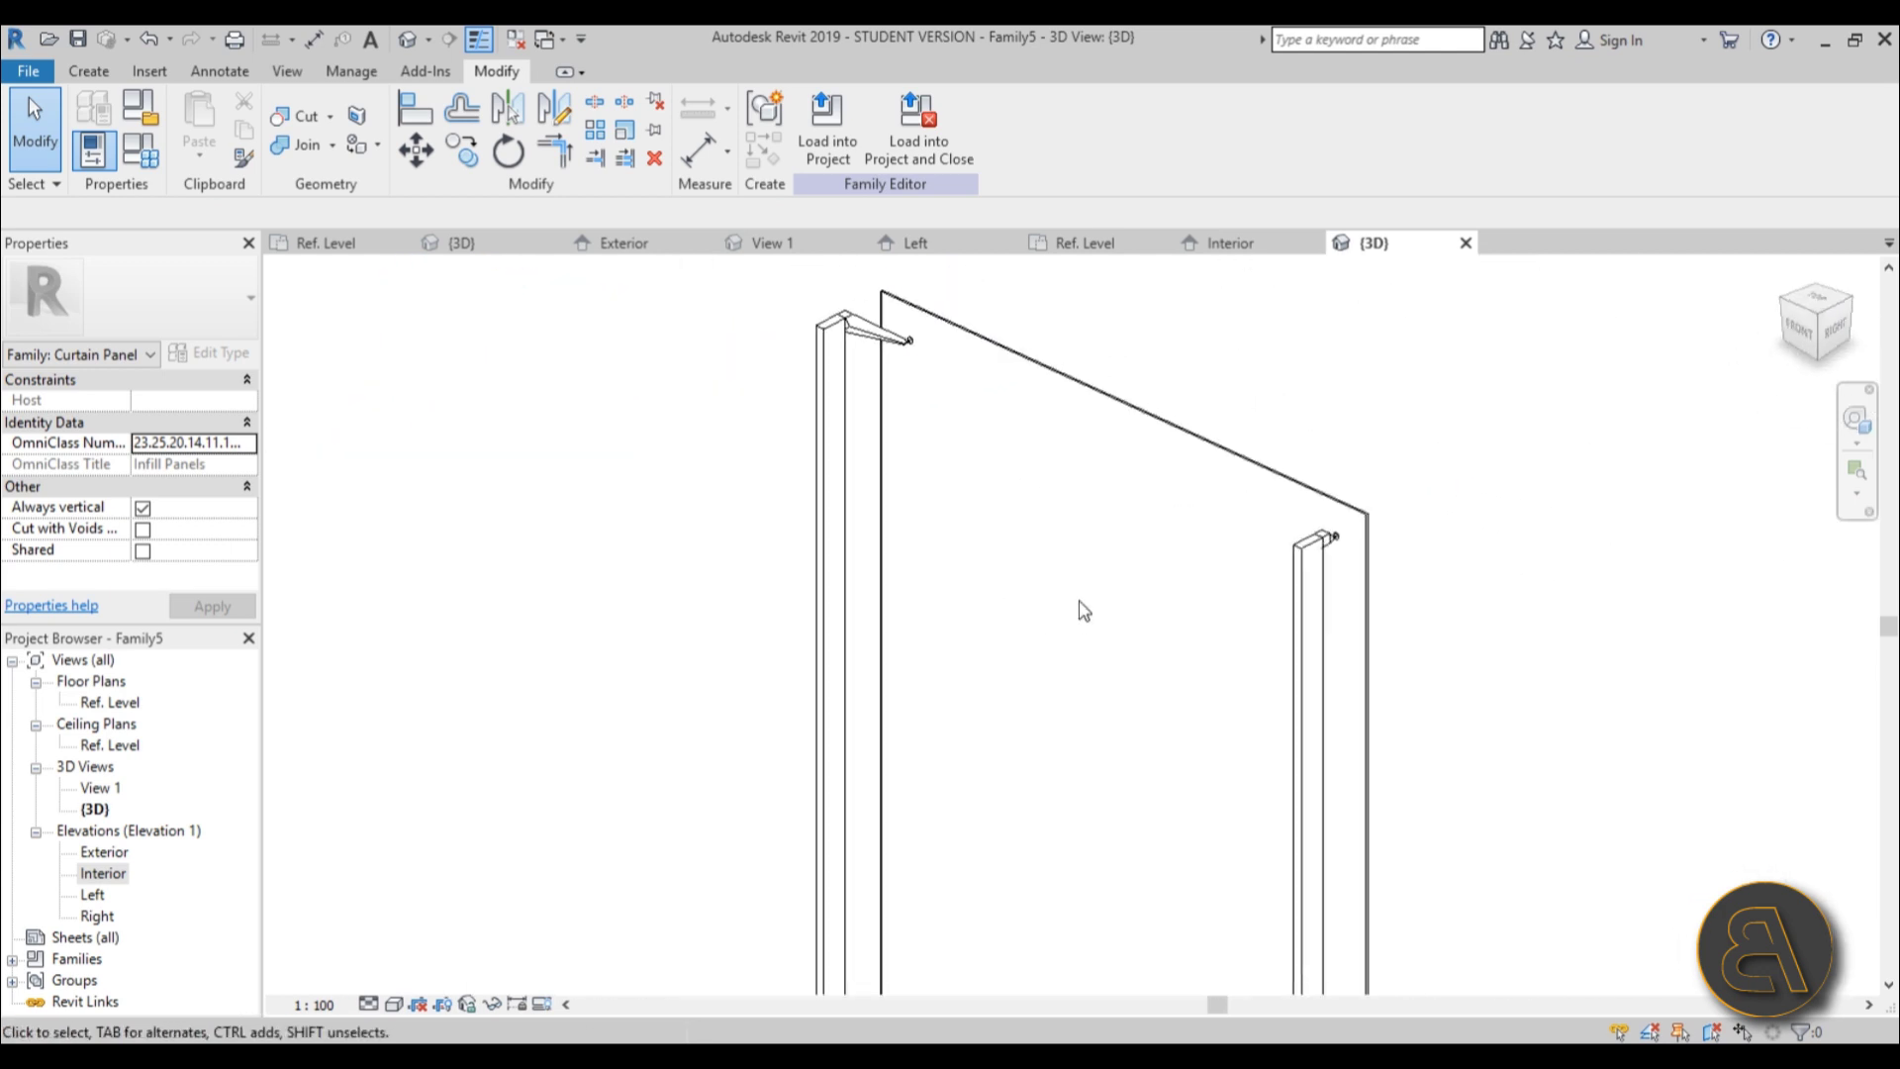
scroll(1425, 521, "up", 3)
scroll(1094, 449, "down", 5)
middle_click_drag(1094, 449, 1121, 571, "shift")
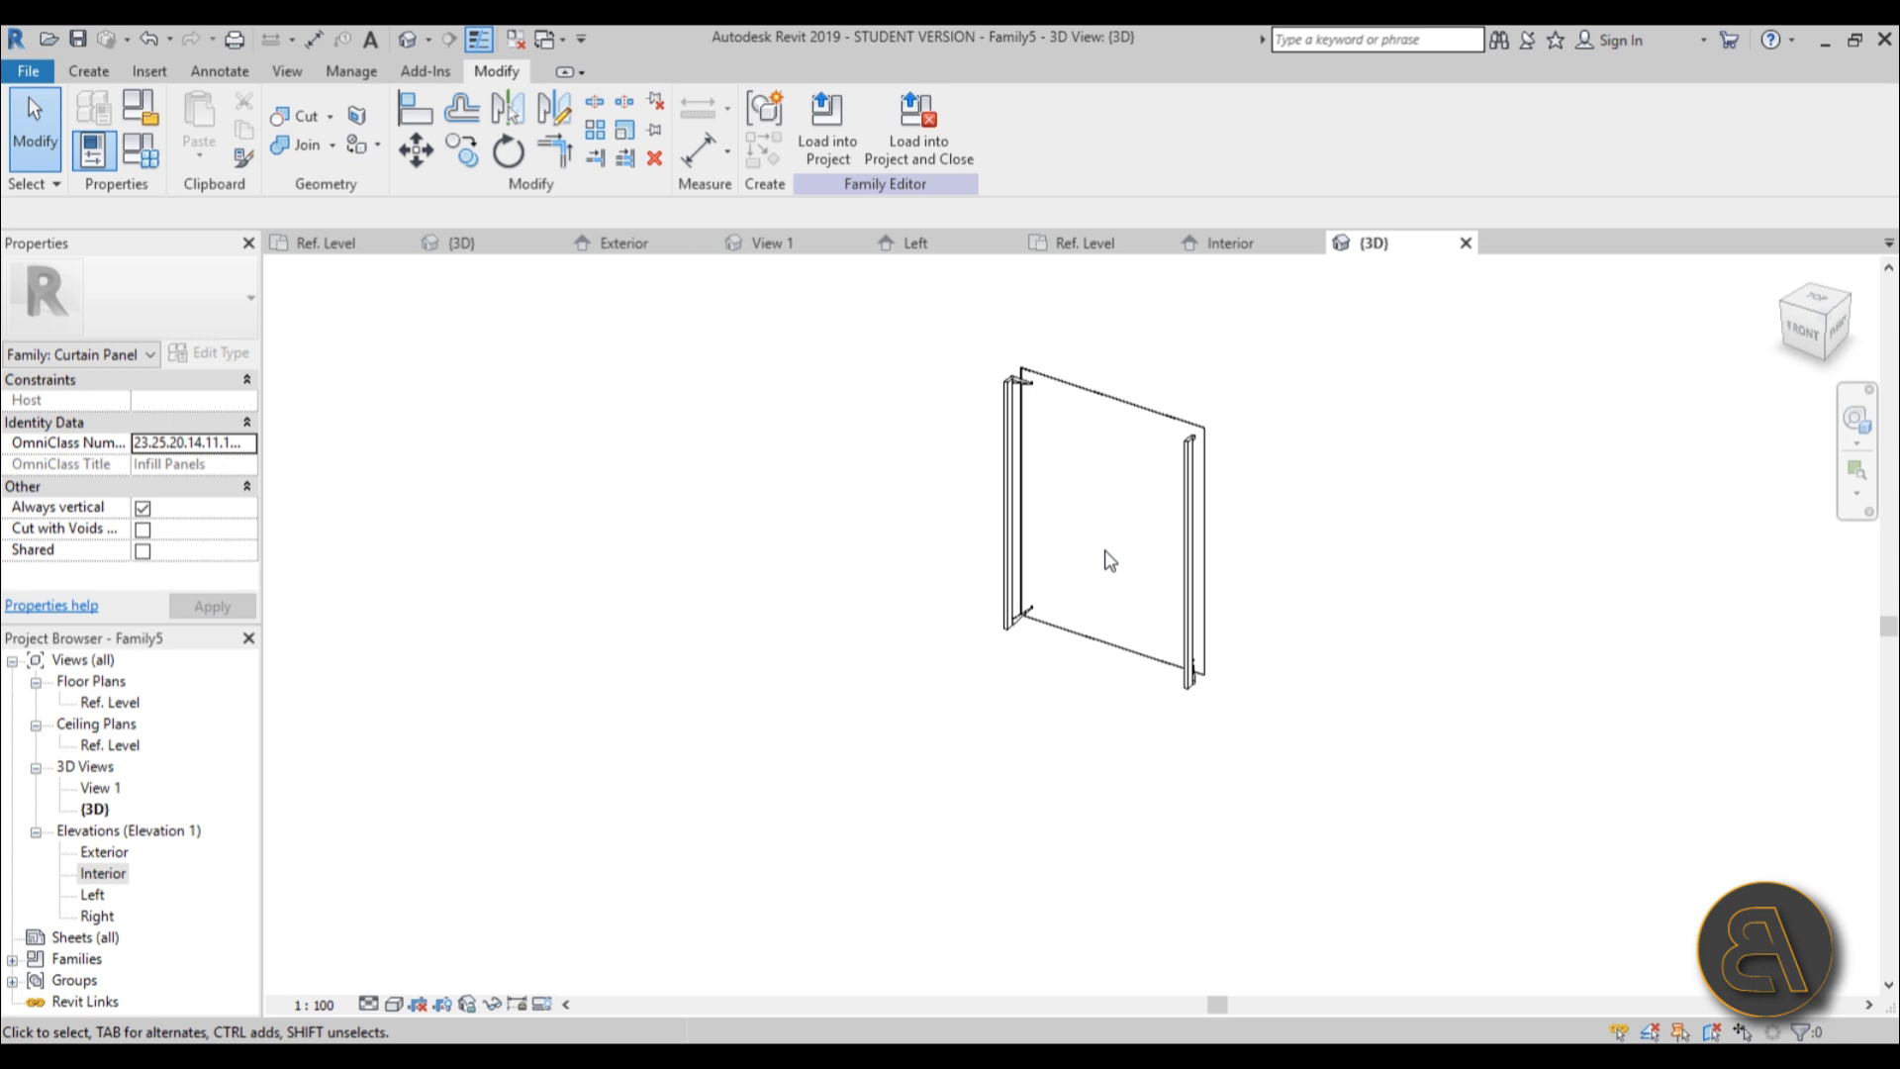
middle_click_drag(1108, 559, 1088, 572)
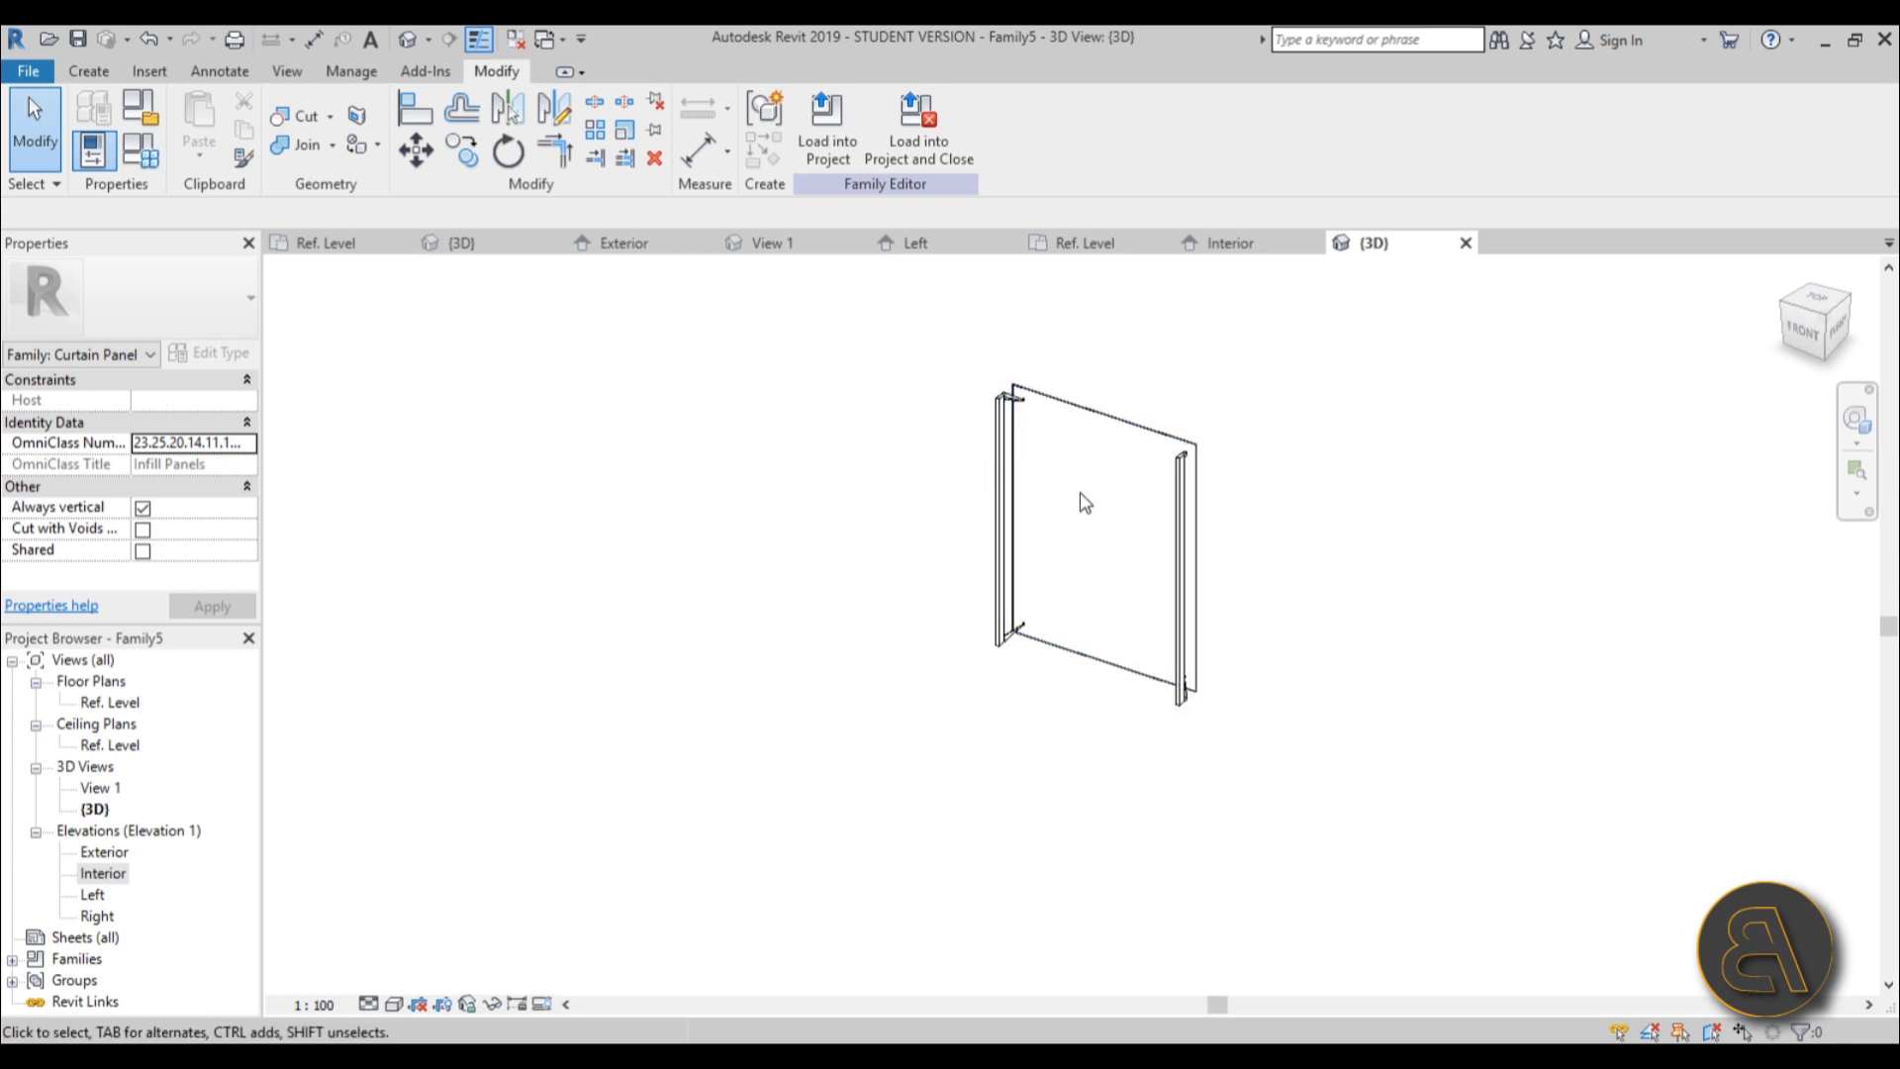
Create a new project from the Architectural Template.
left_click(29, 72)
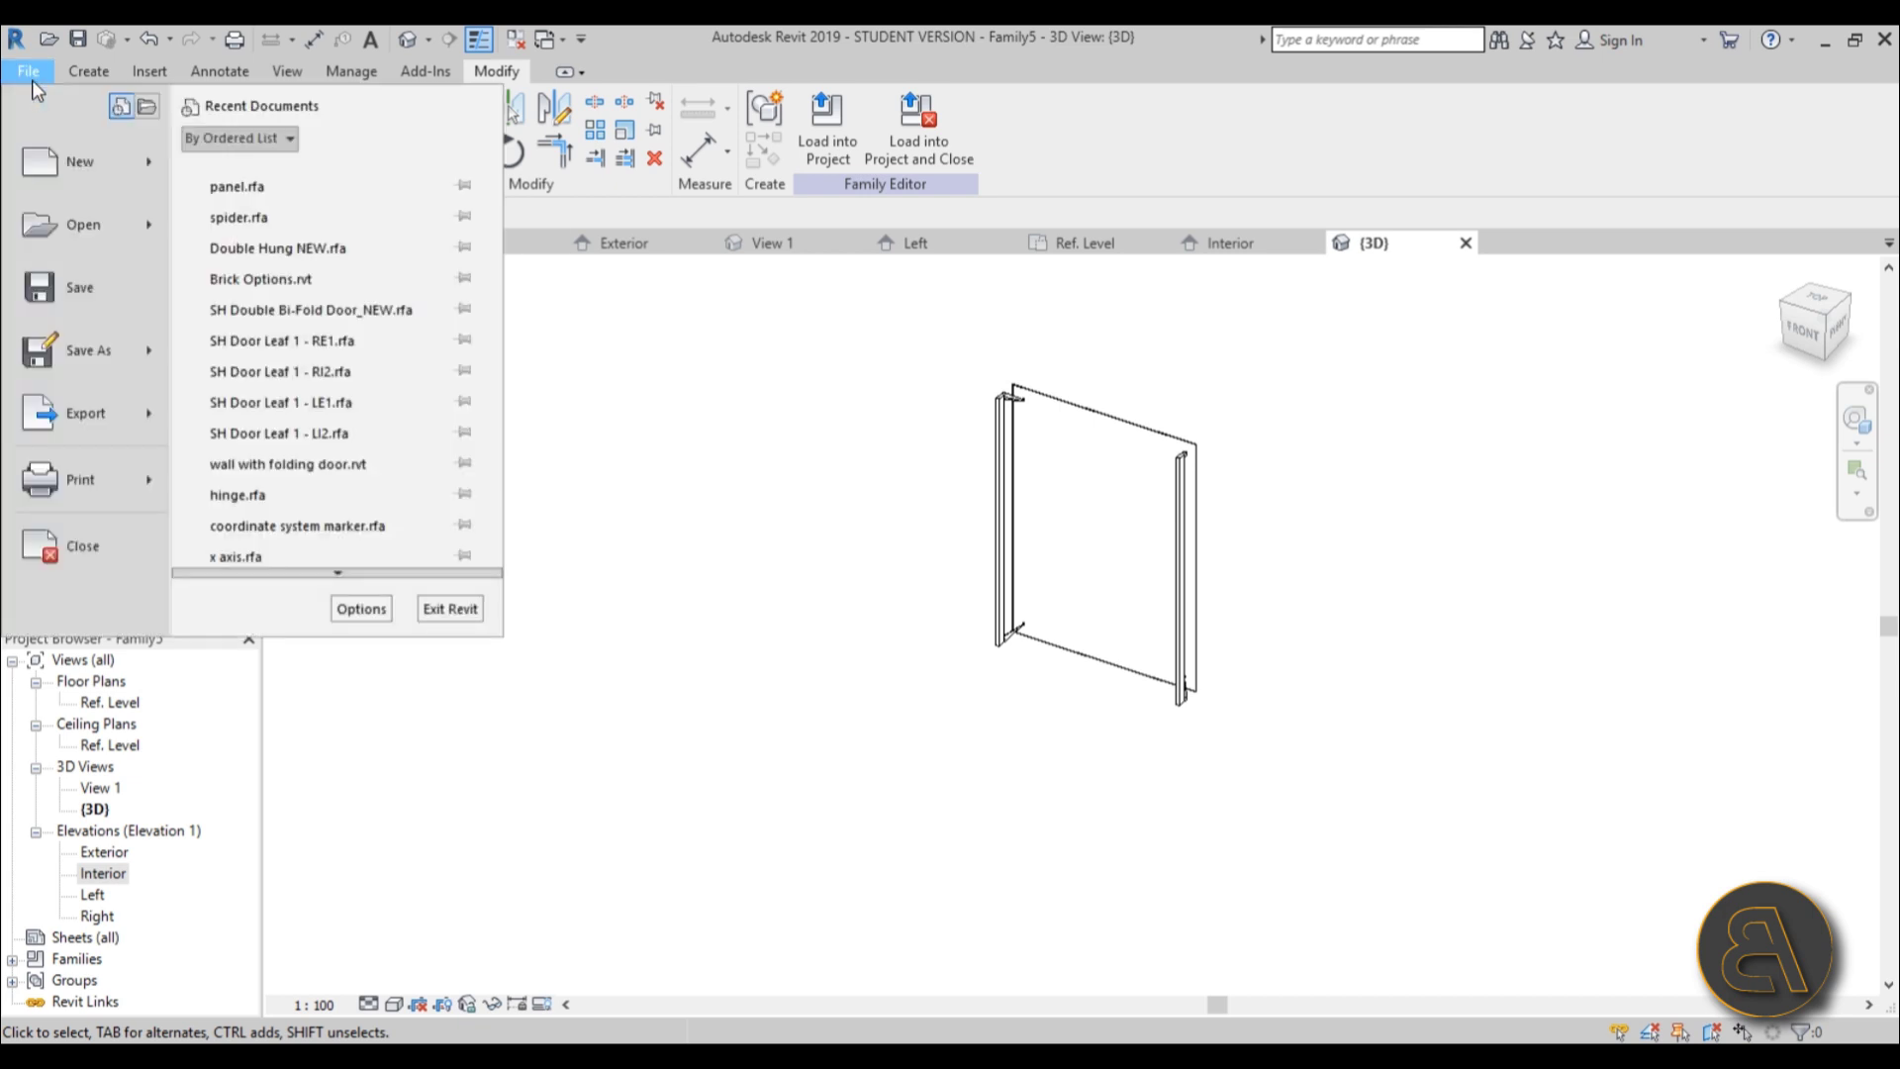
mouse_move(85, 165)
left_click(297, 163)
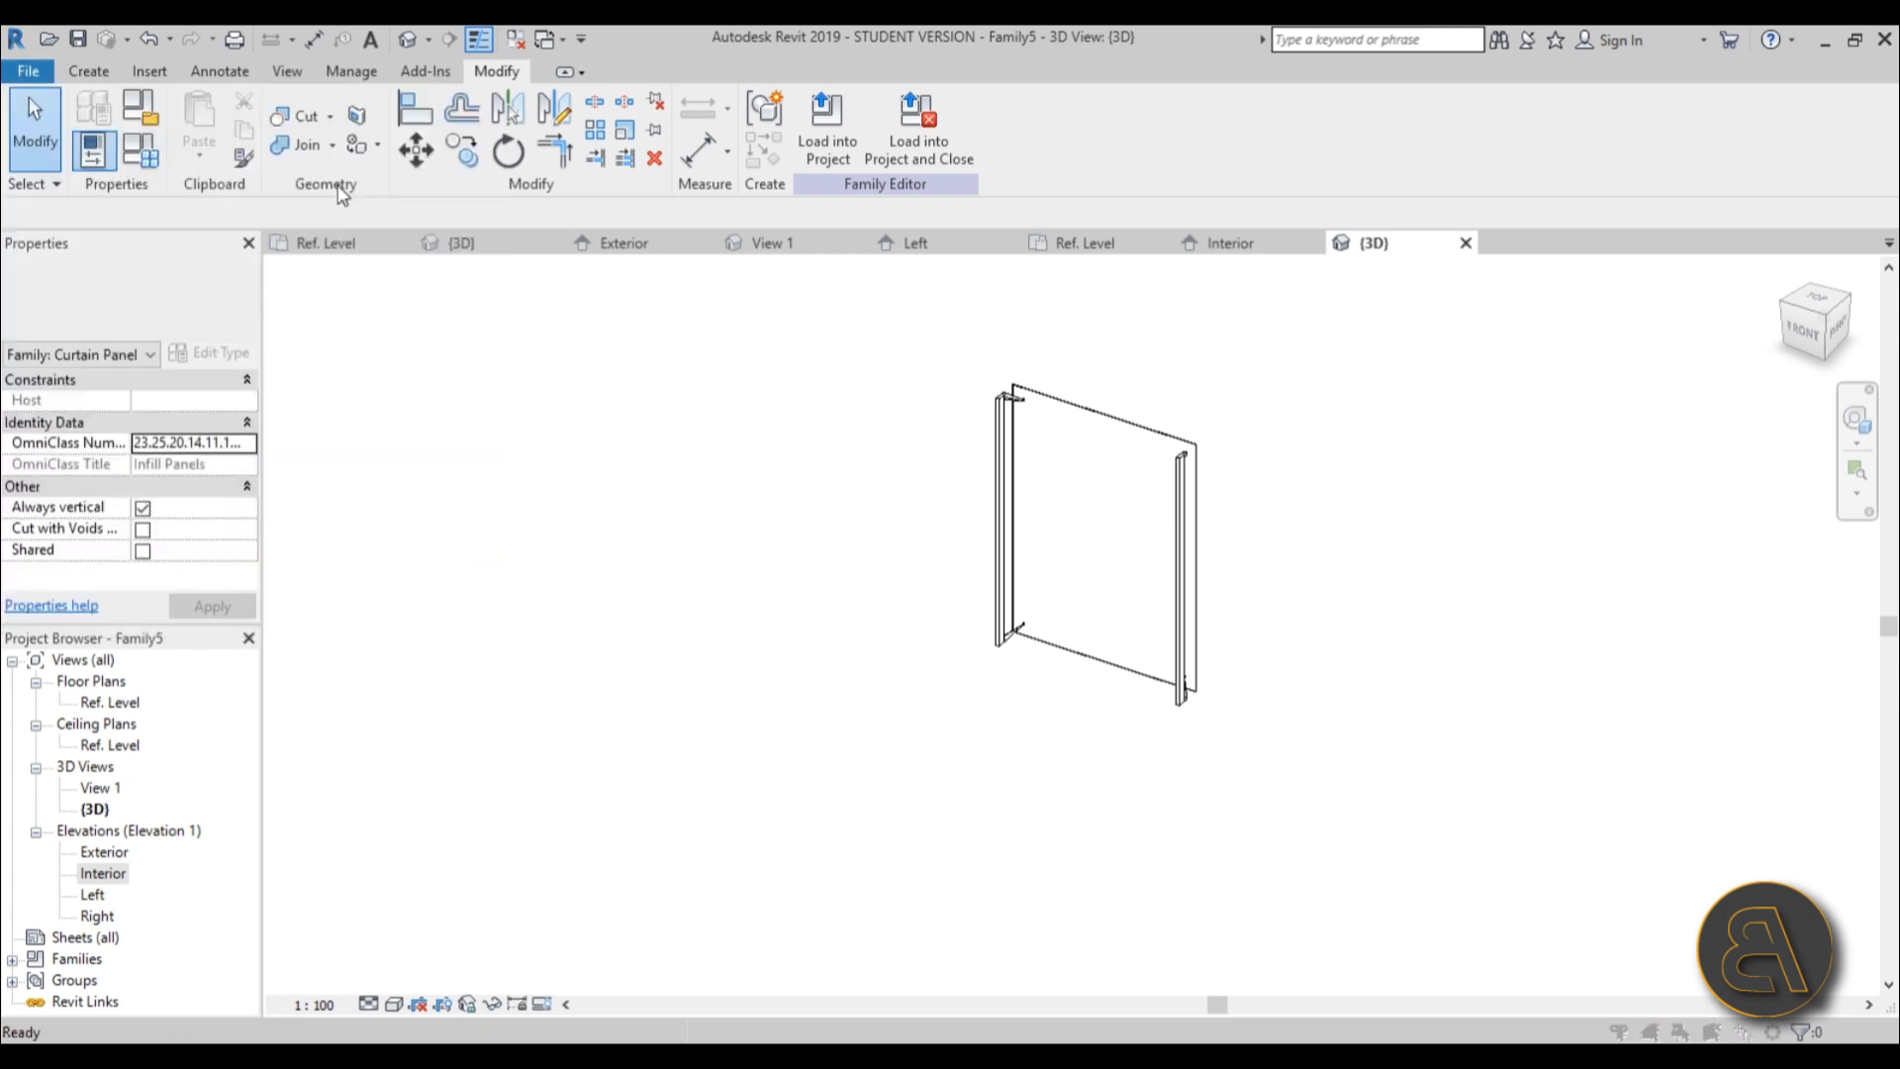
left_click(883, 509)
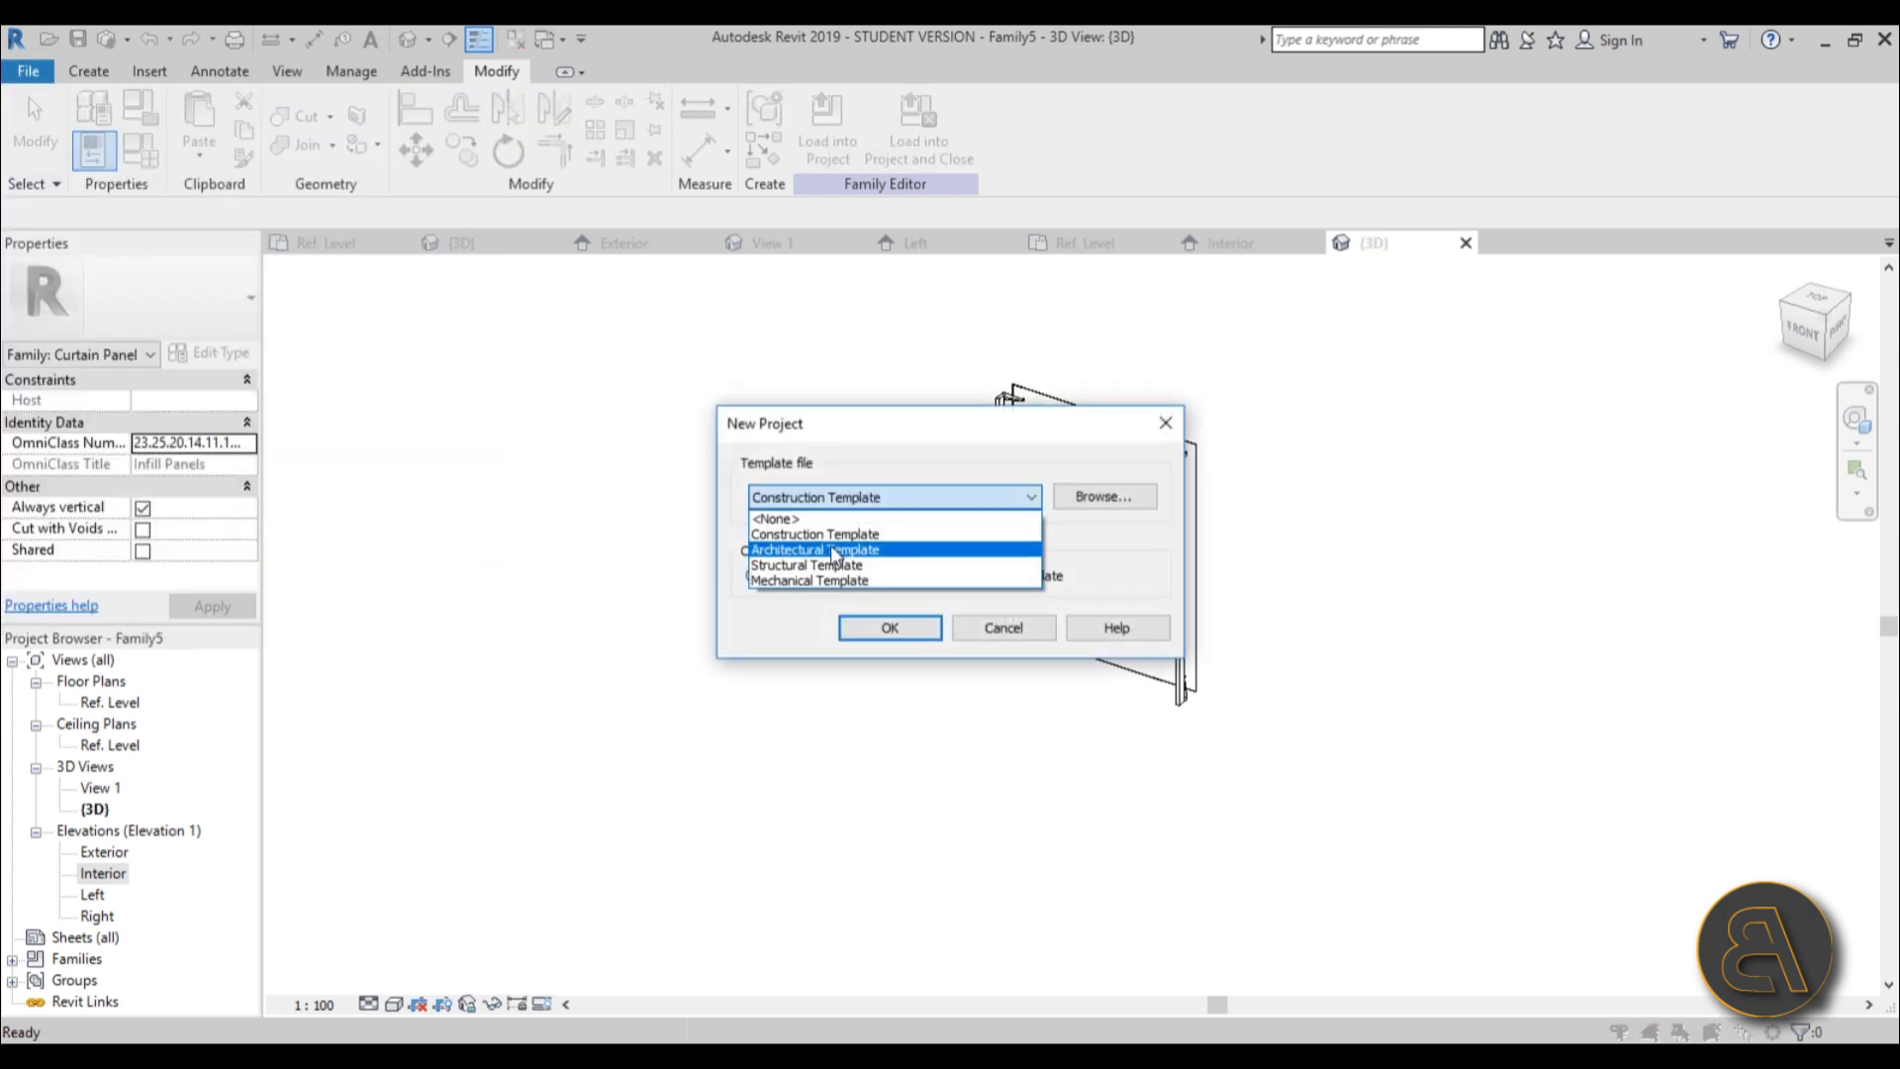
left_click(861, 546)
left_click(872, 628)
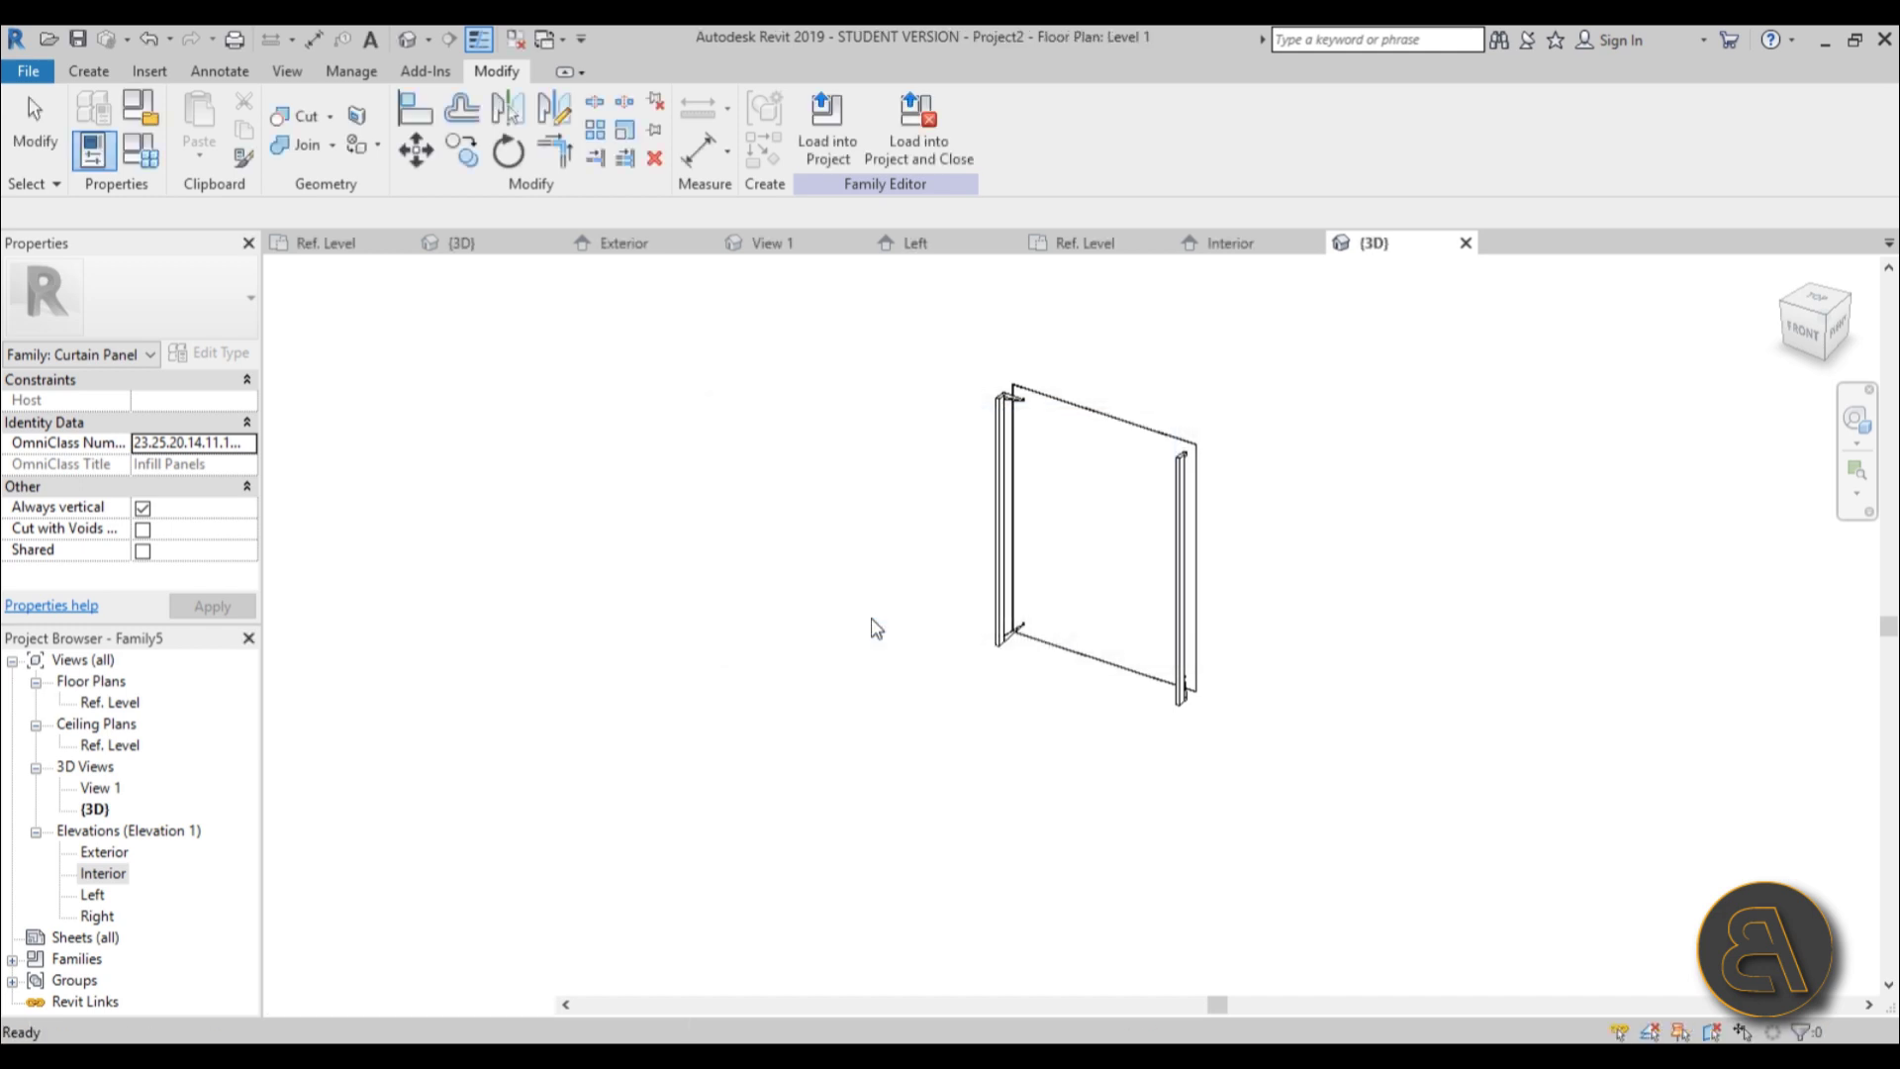
middle_click_drag(880, 520, 768, 523)
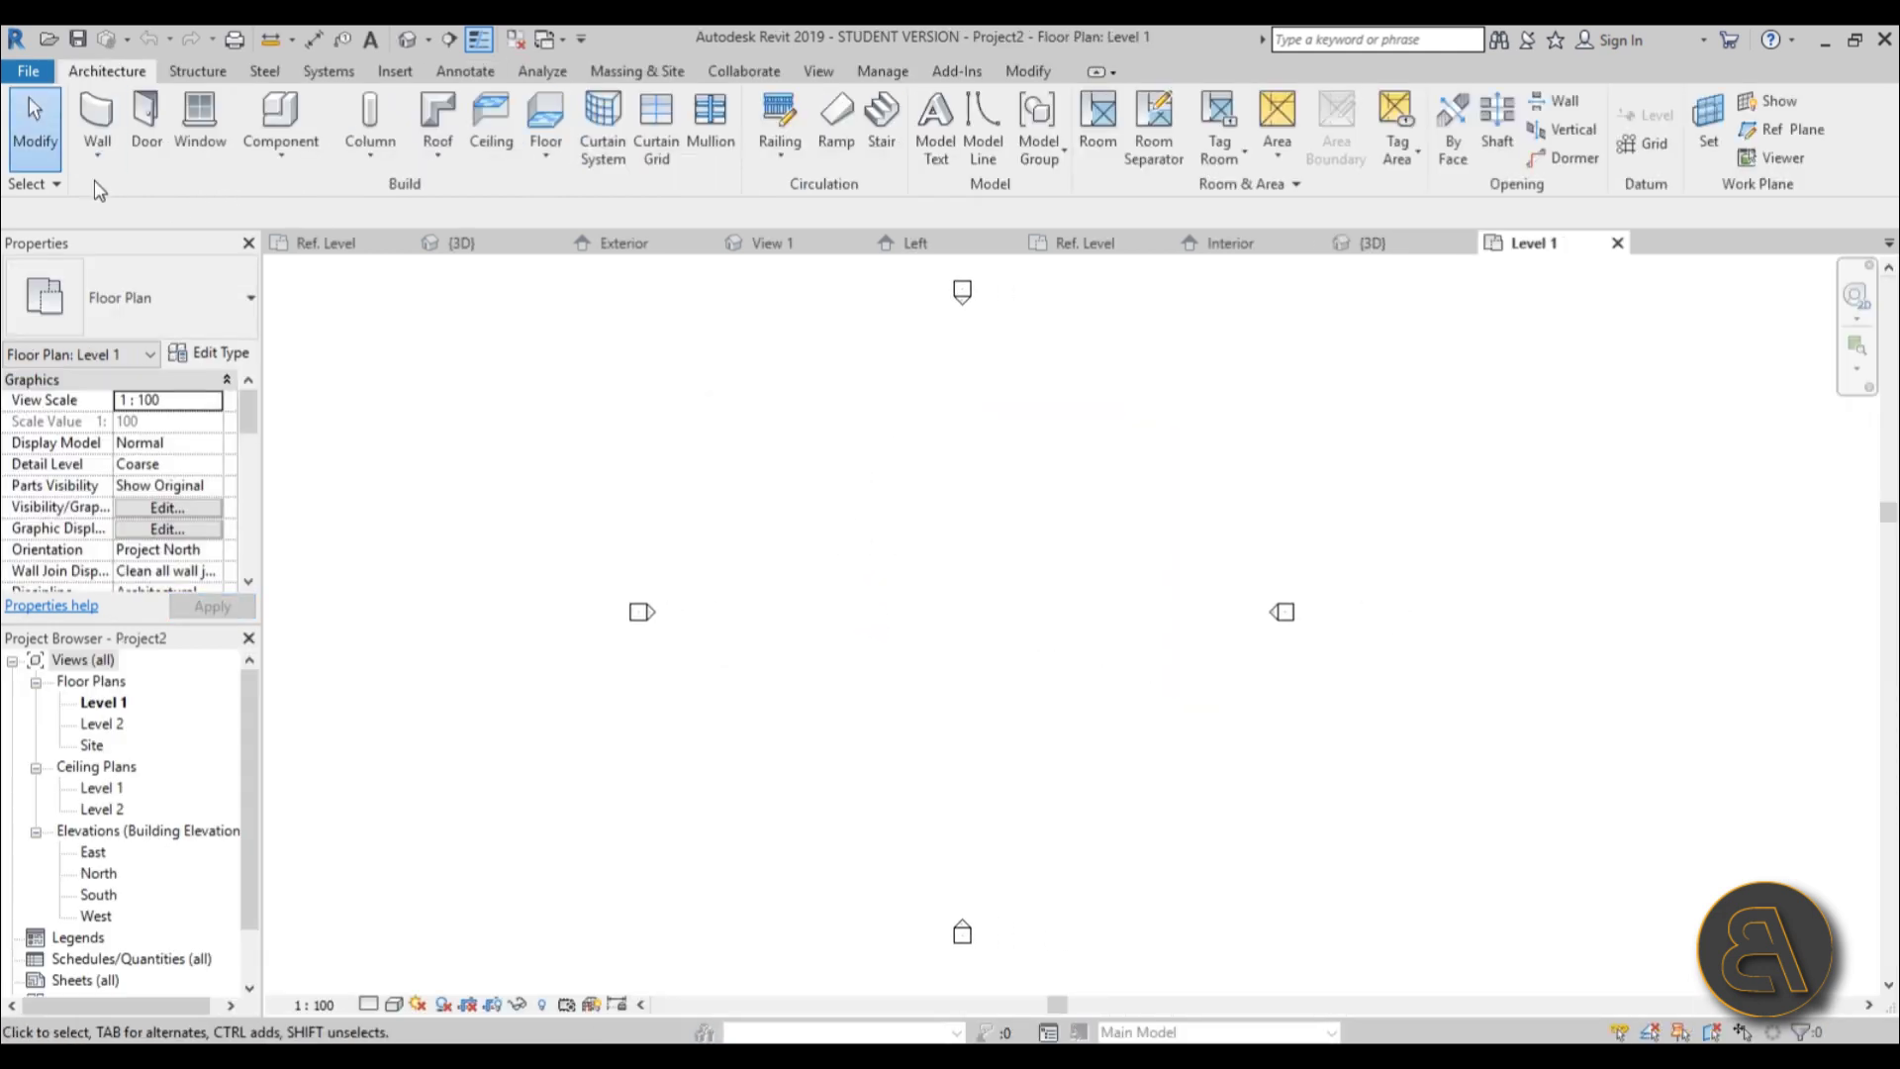
Draw a straight architectural wall of type Curtain Wall Exterior Glazing, about 28000 mm long, horizontally across the Level 1 plan.
left_click(97, 153)
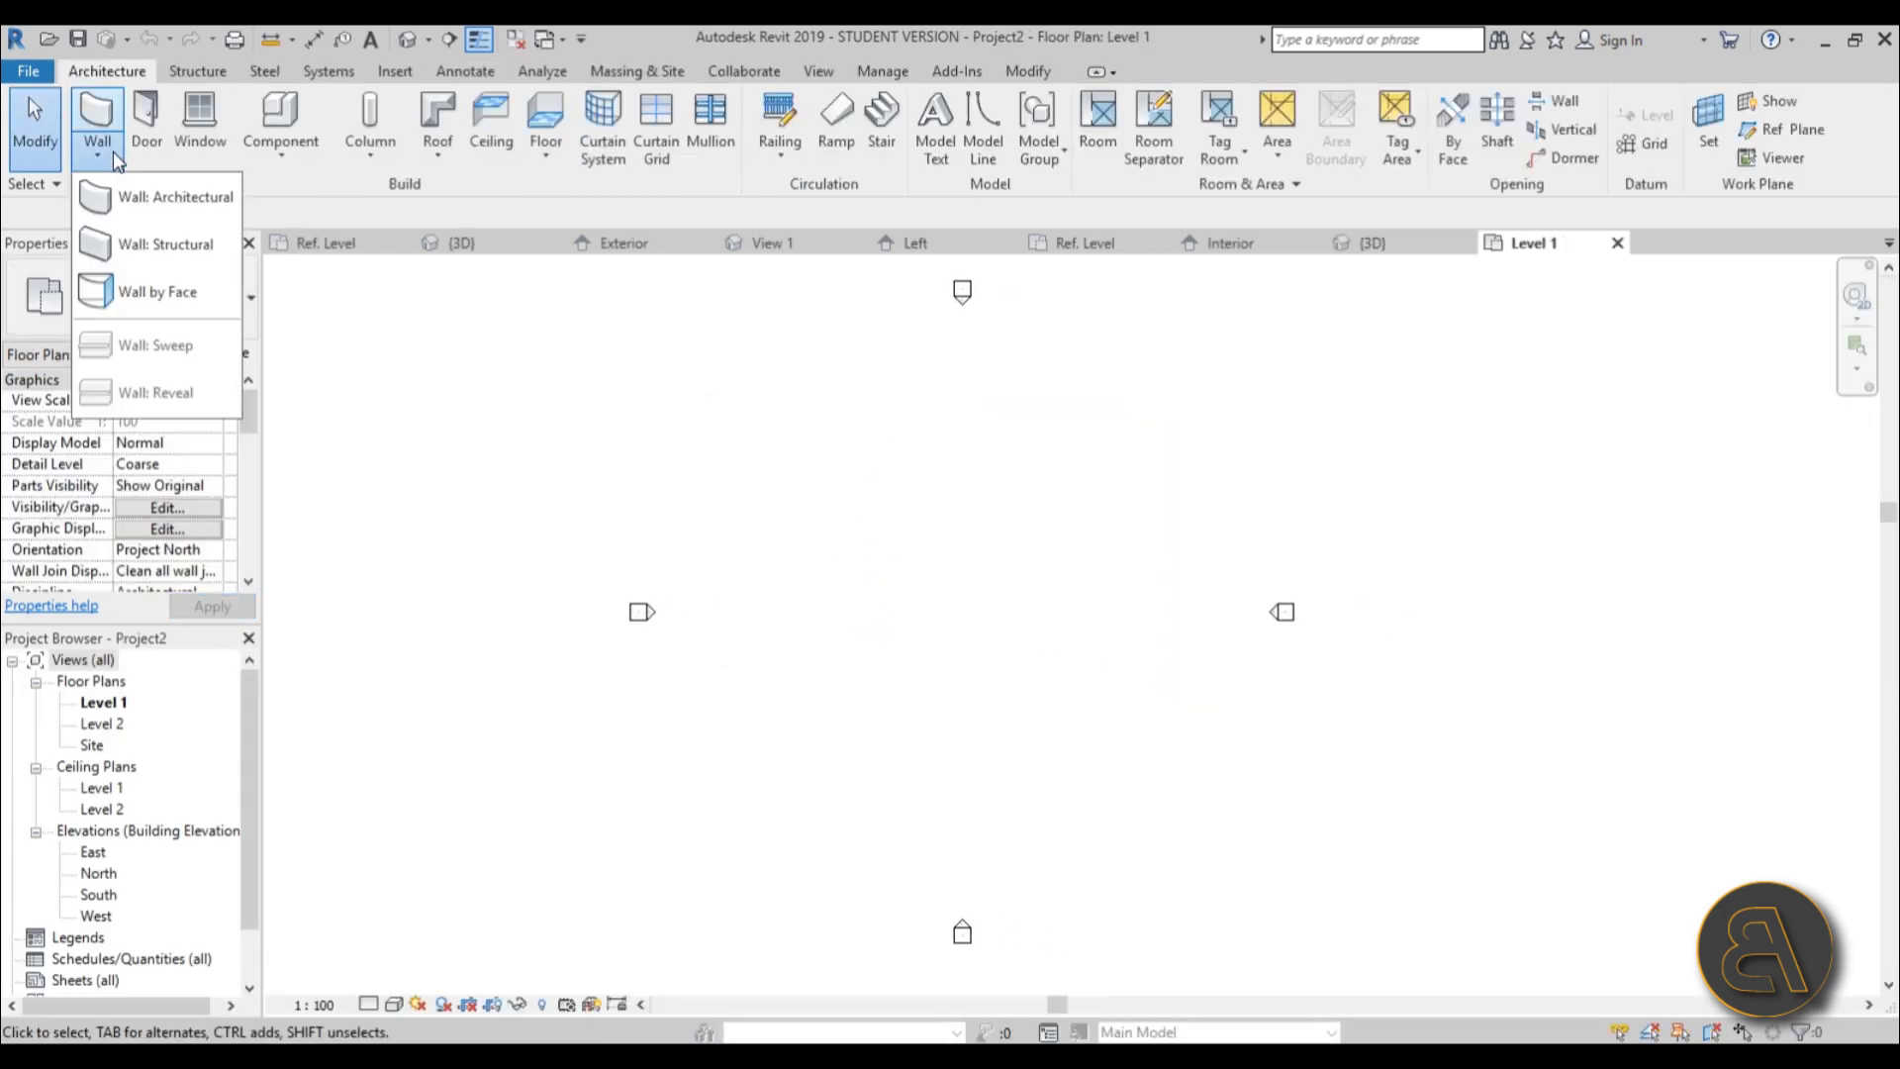
left_click(146, 204)
left_click(125, 297)
scroll(156, 594, "down", 2)
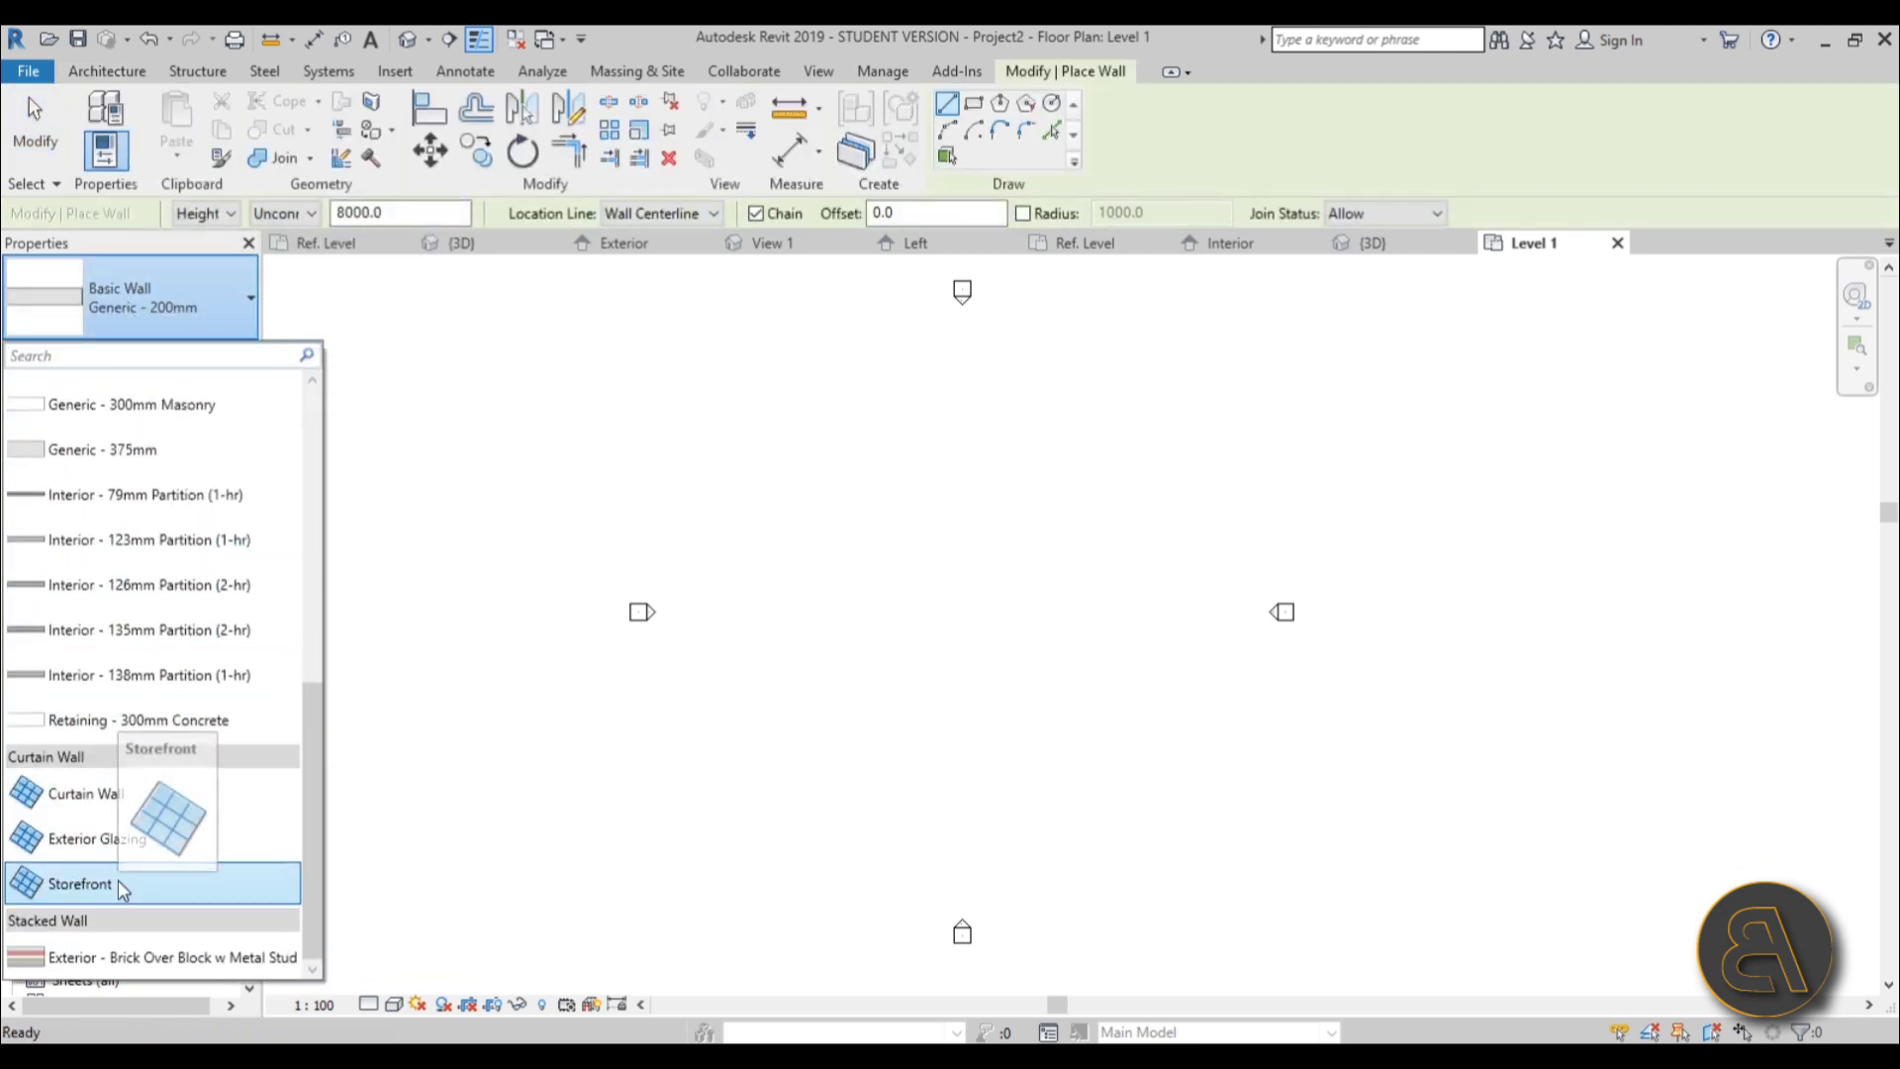
left_click(78, 840)
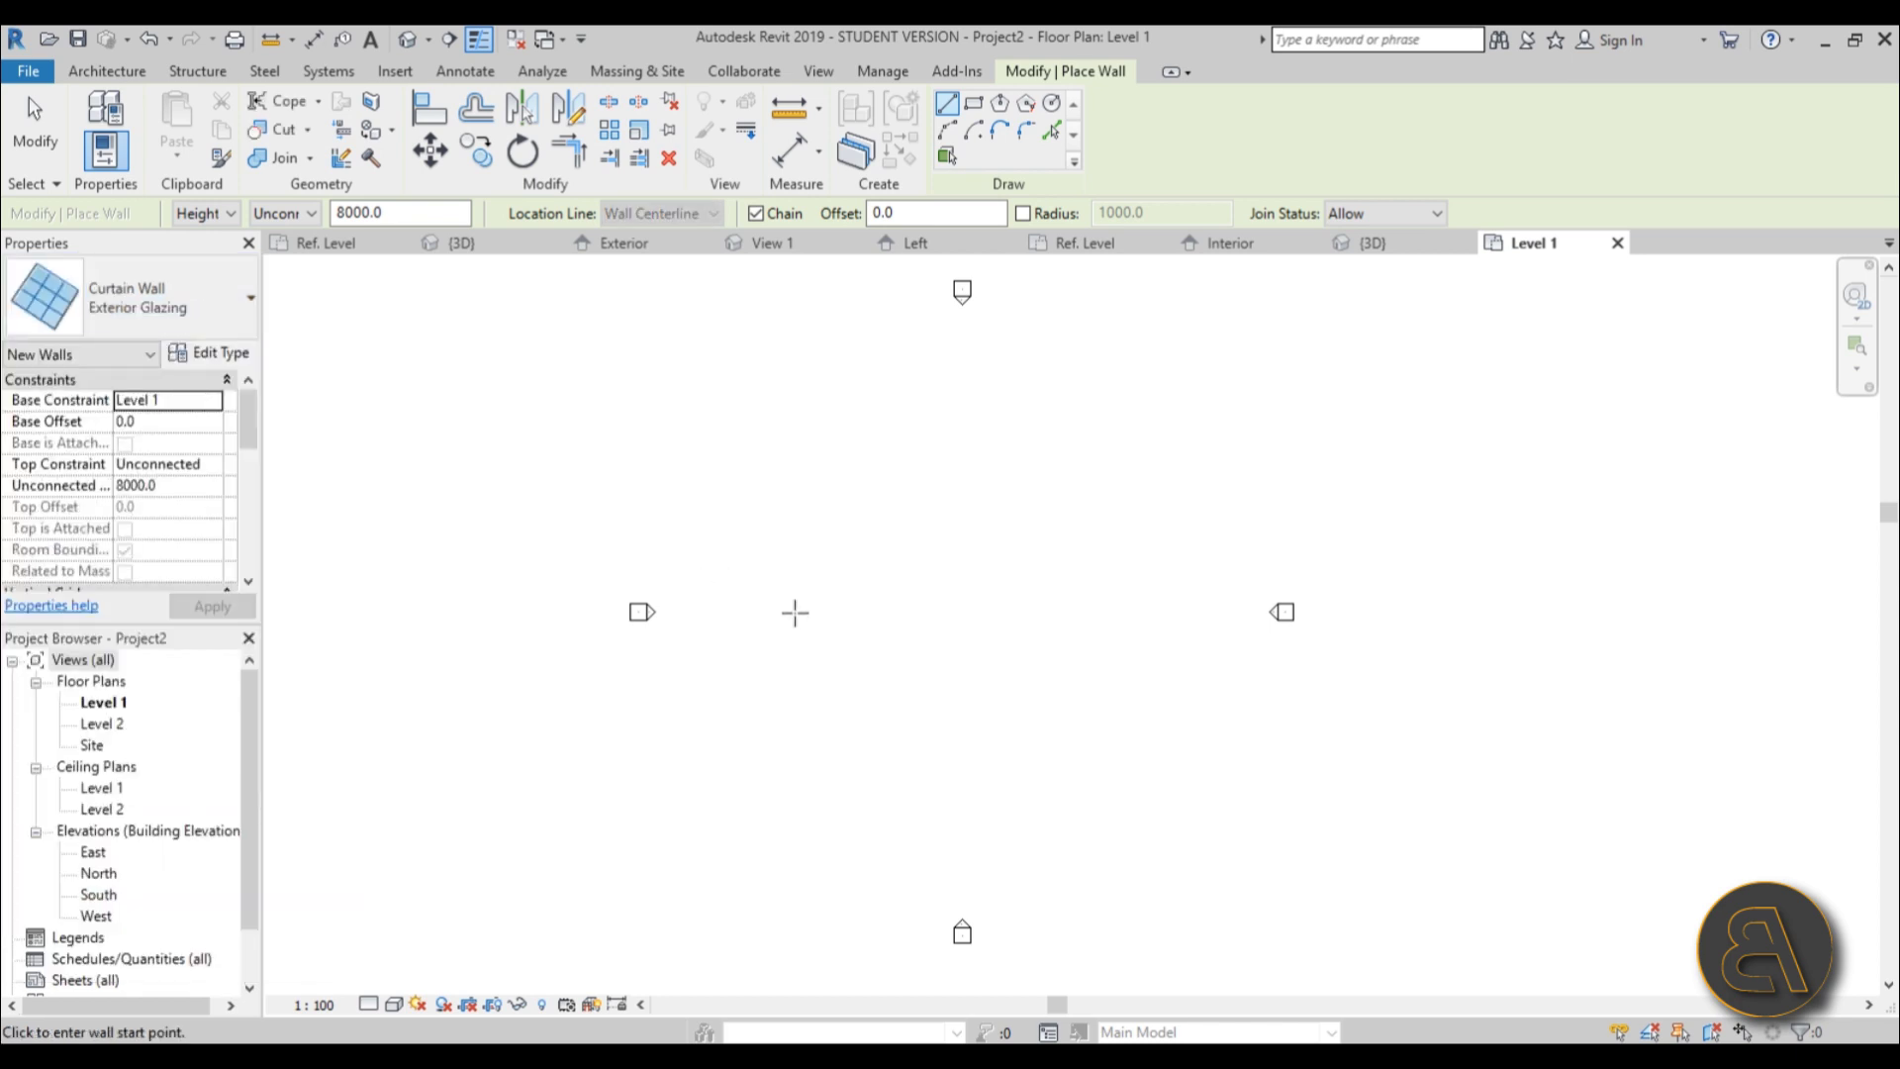
left_click(795, 613)
left_click(1145, 611)
key("Escape")
key("Escape")
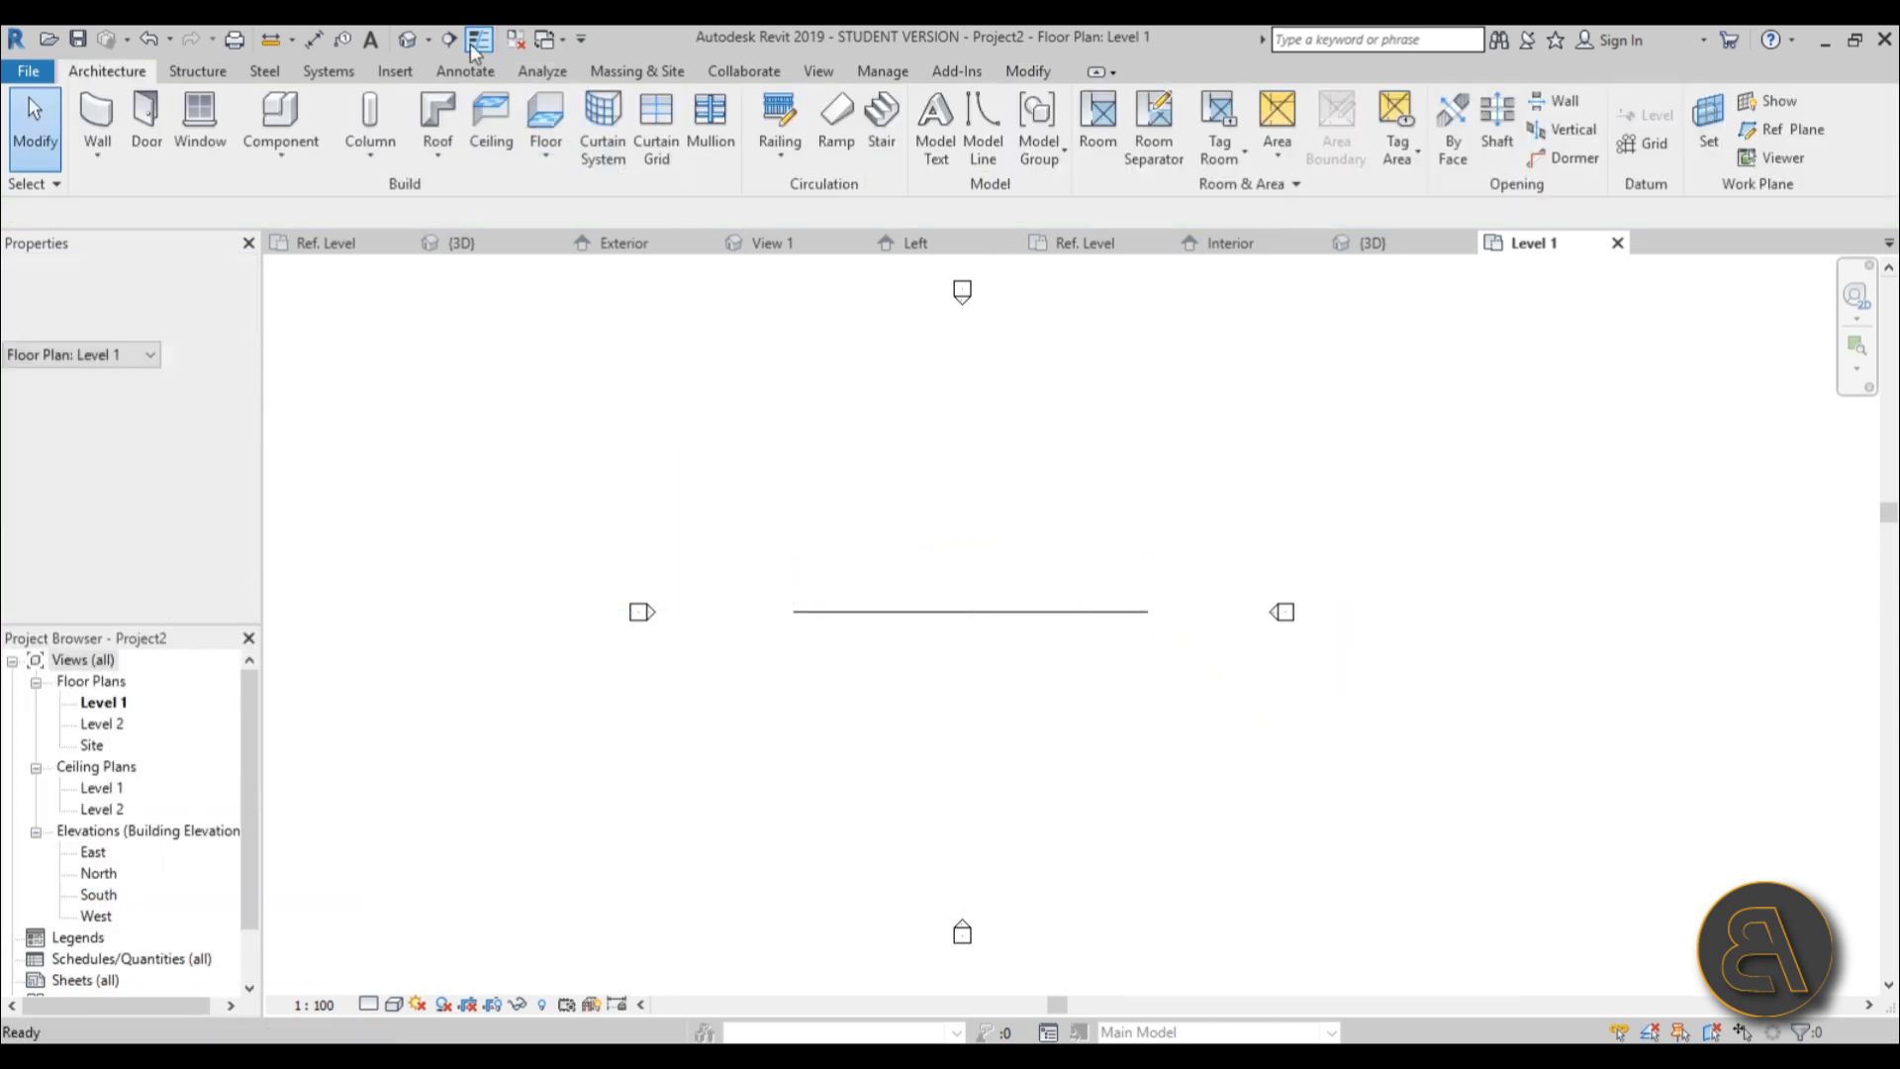
Open the project's default 3D view and examine the curtain wall's panel grid.
left_click(406, 40)
scroll(1059, 582, "up", 4)
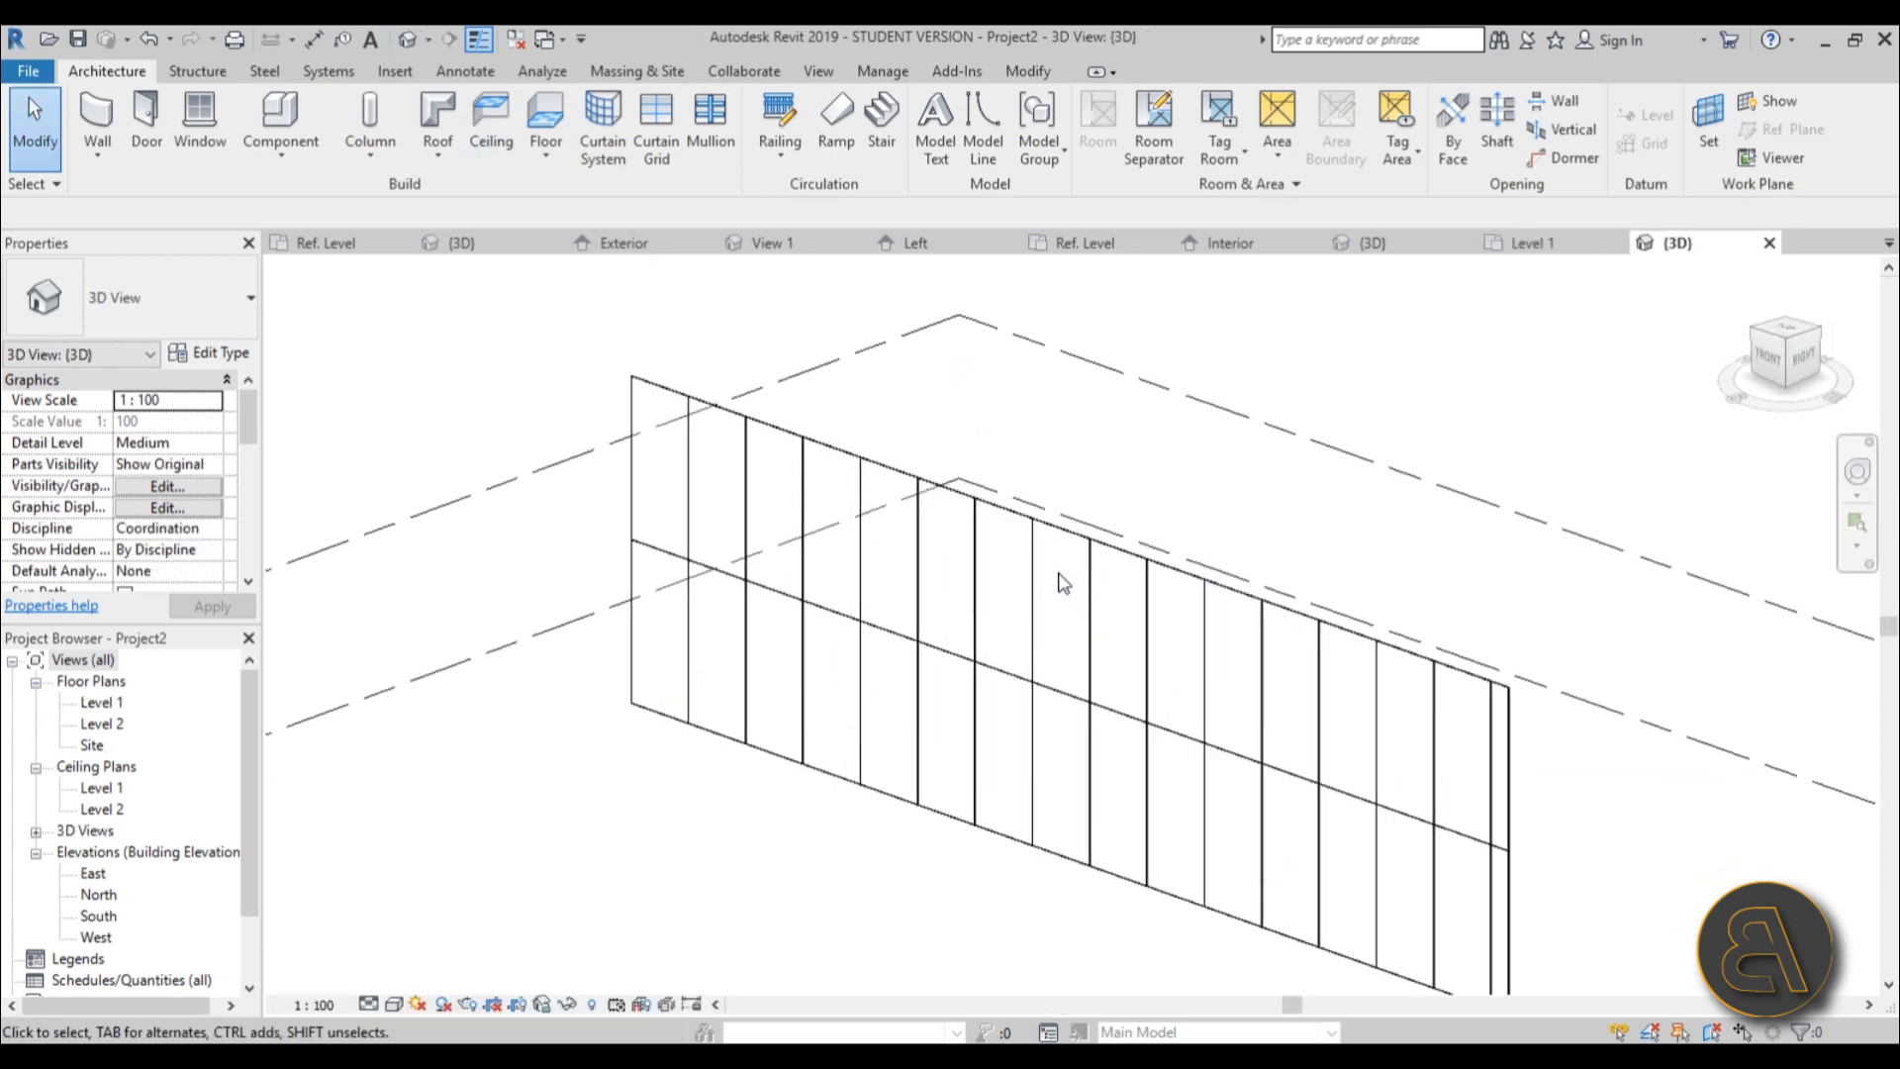
middle_click_drag(907, 617, 908, 541)
scroll(755, 543, "up", 6)
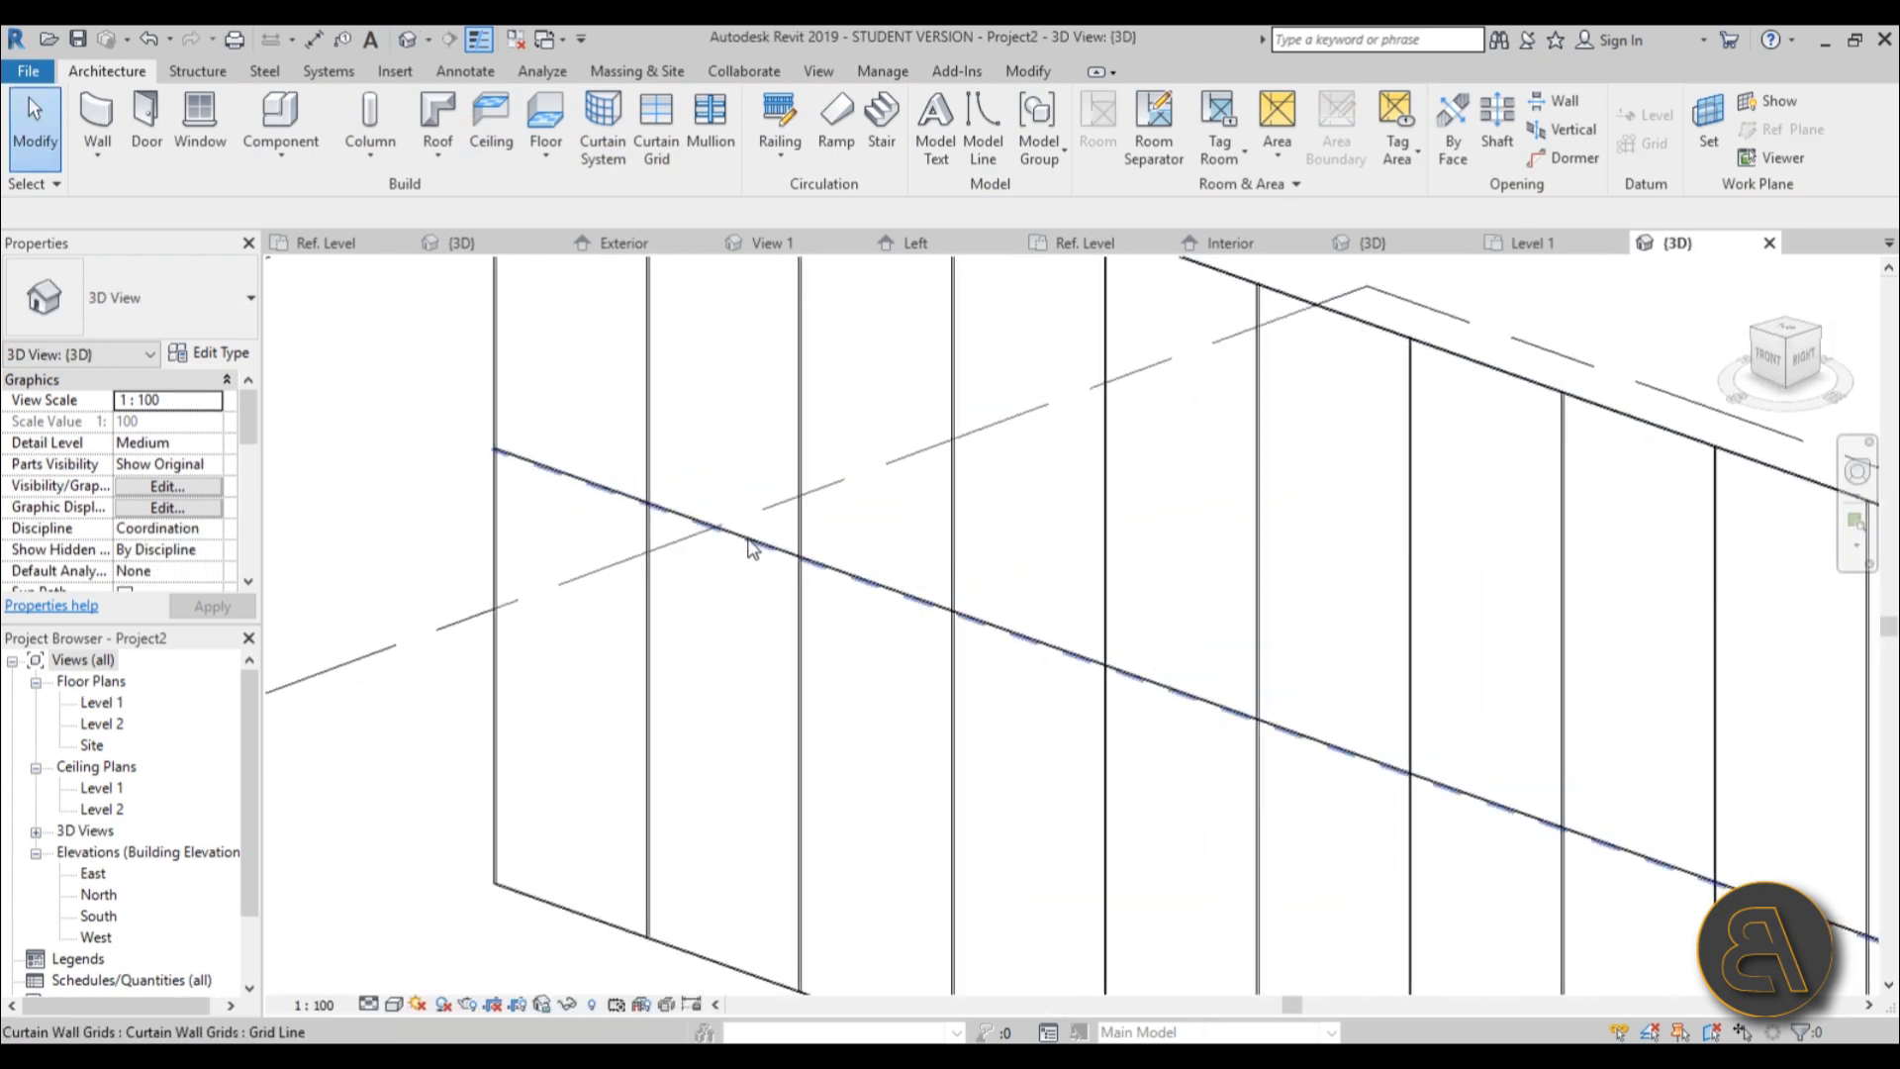
scroll(615, 428, "down", 8)
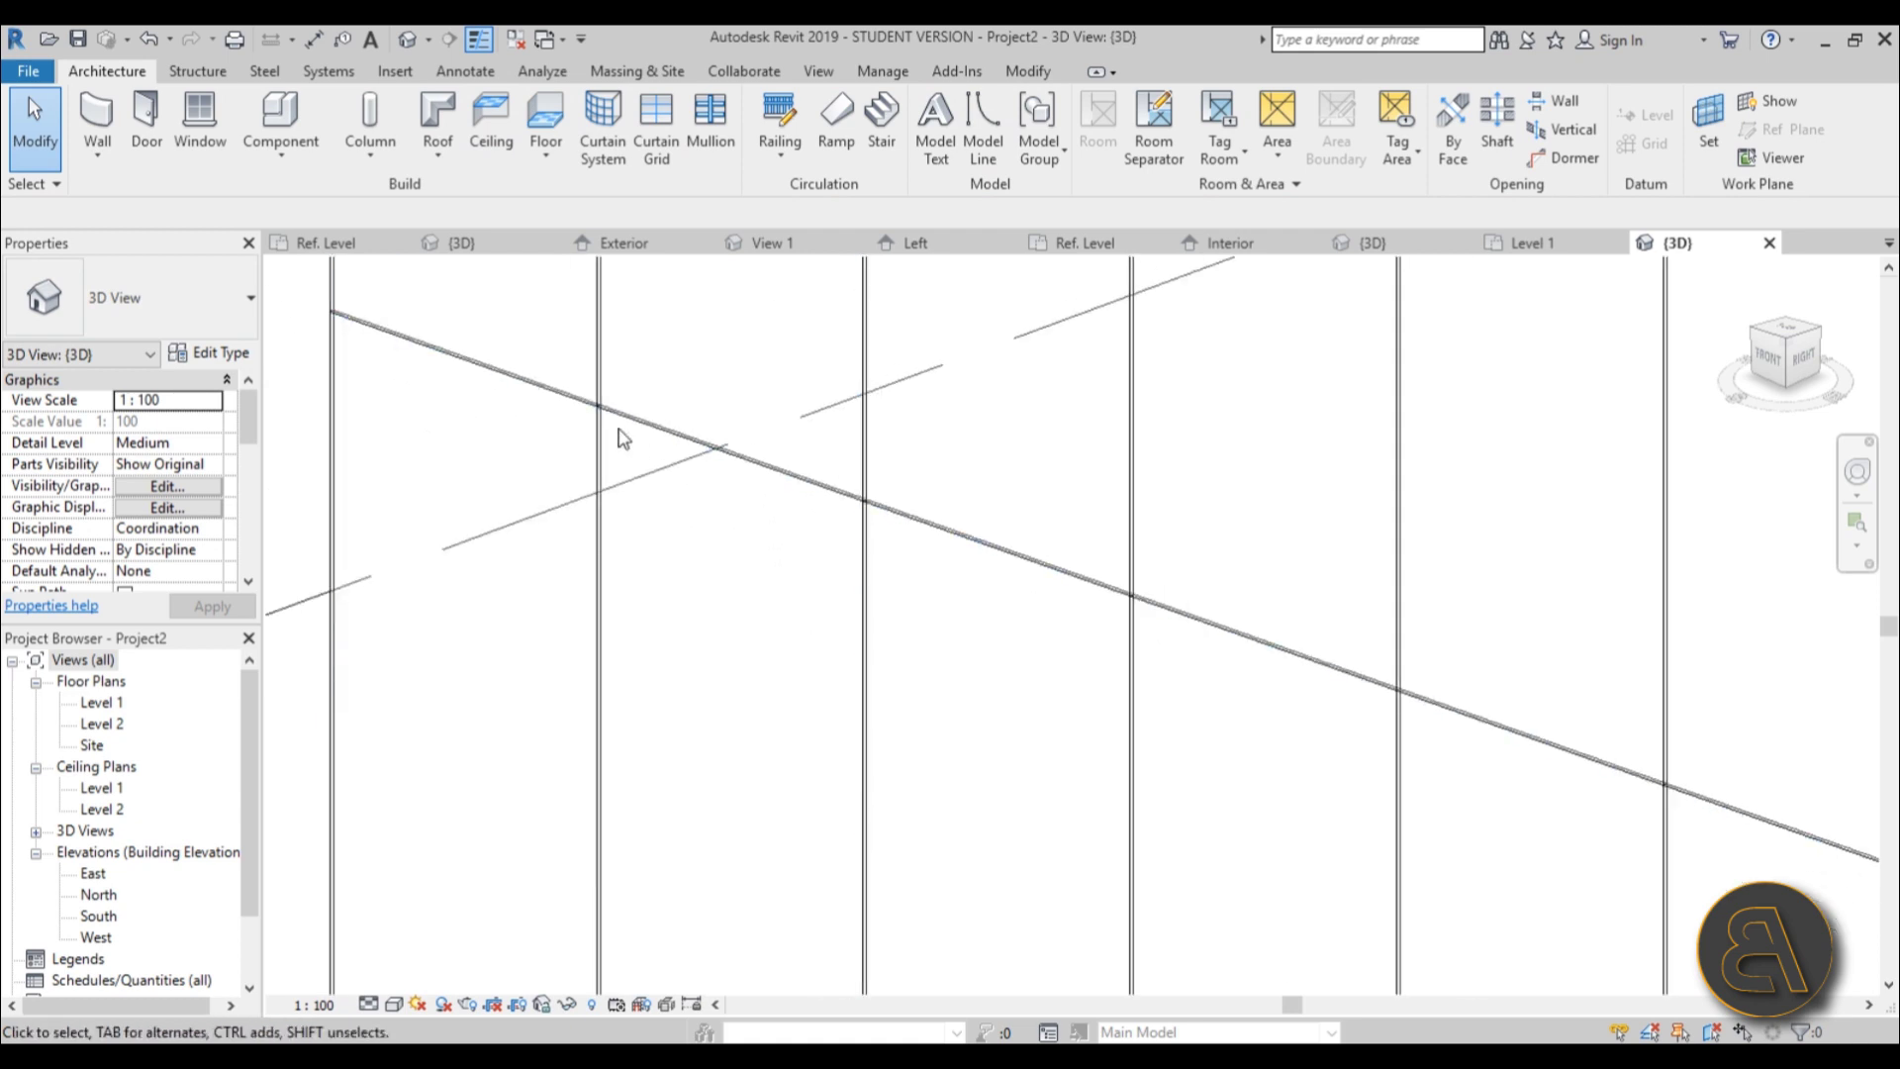
Return to the curtain panel family and load it into Project2.
left_click(902, 244)
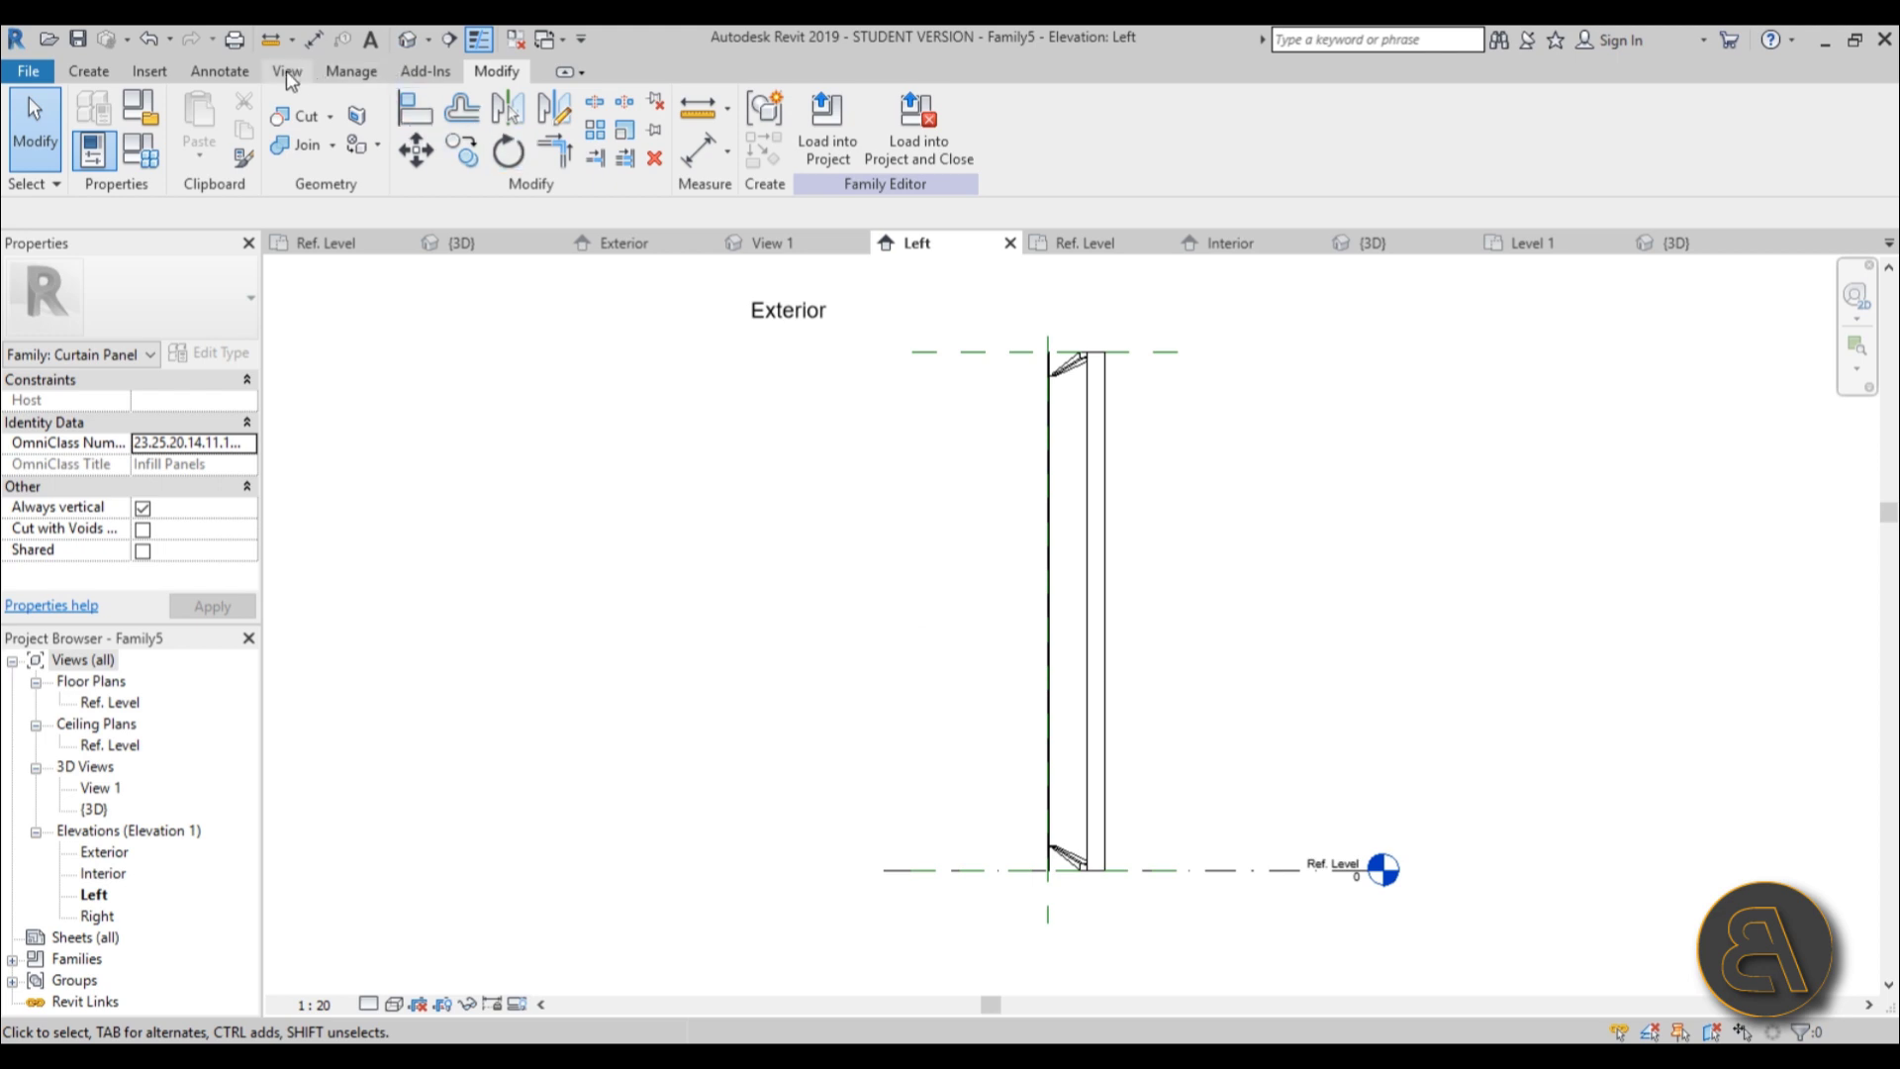
left_click(149, 73)
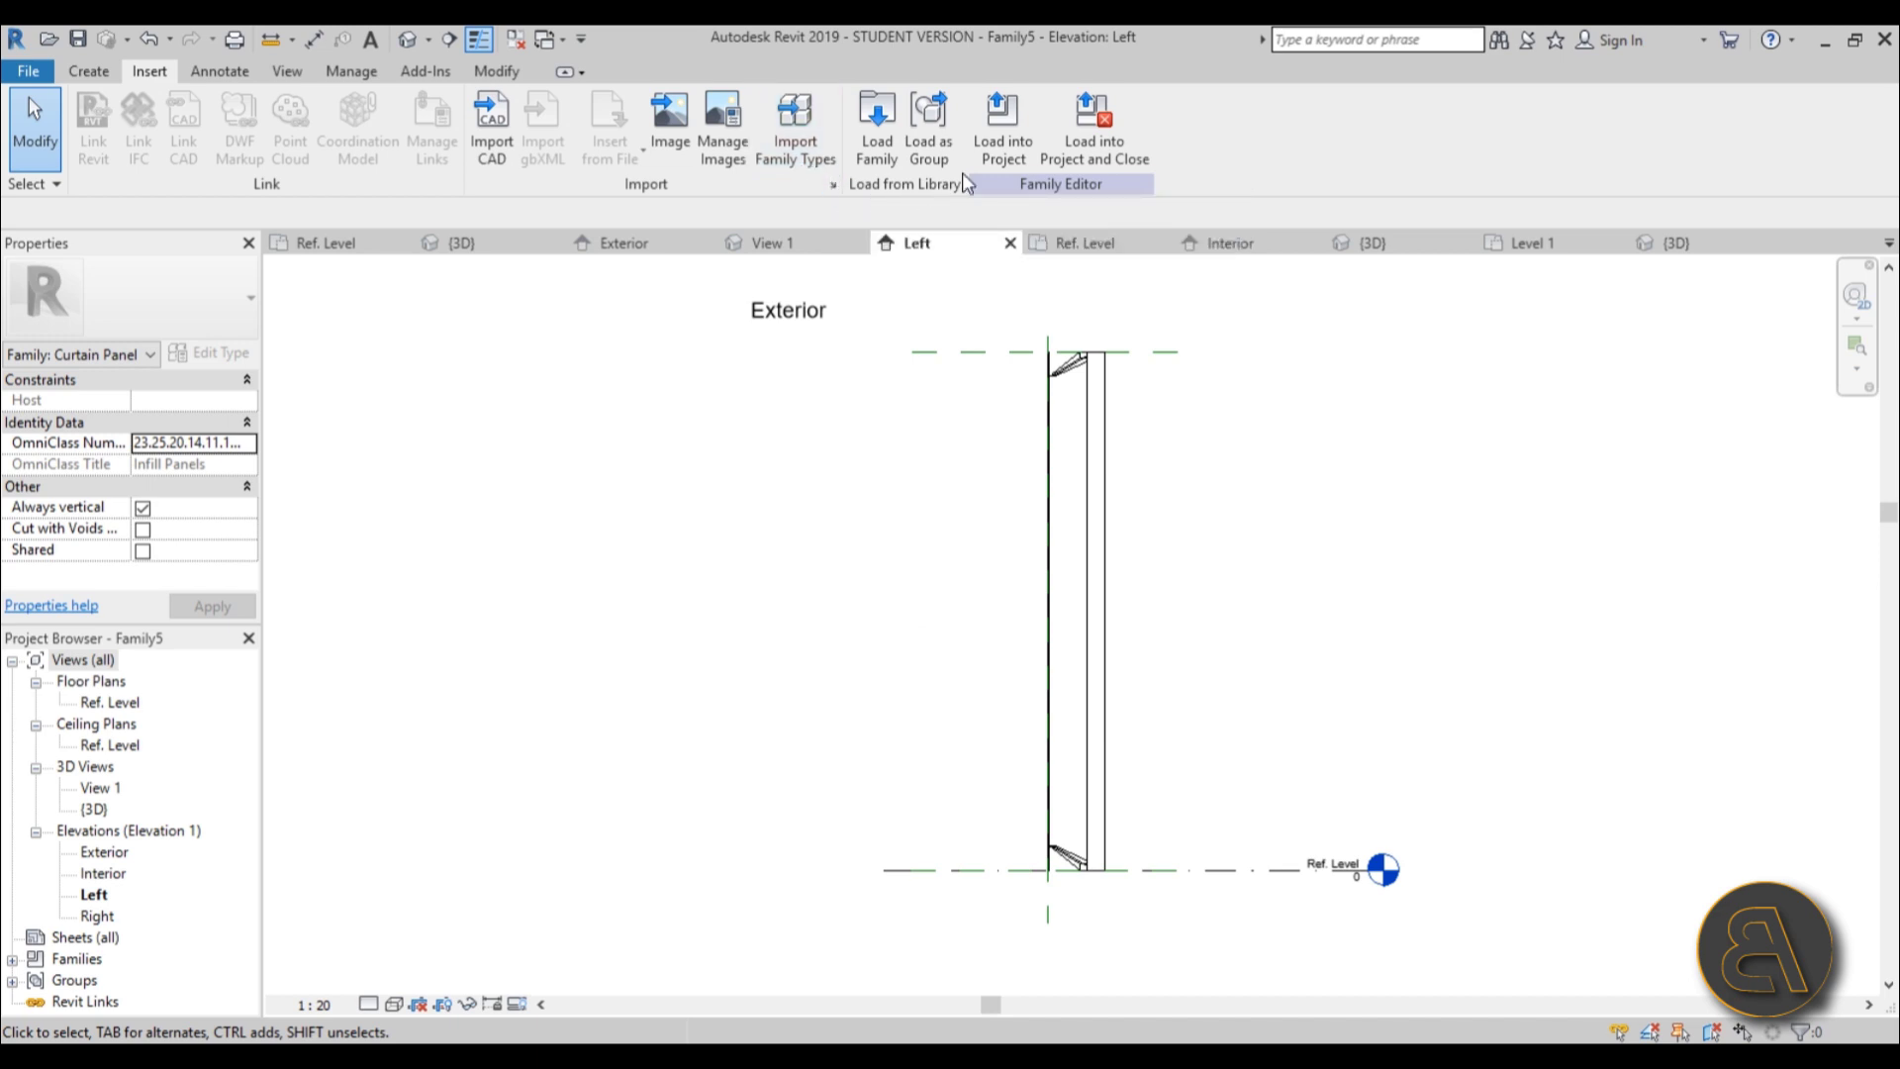
left_click(1002, 149)
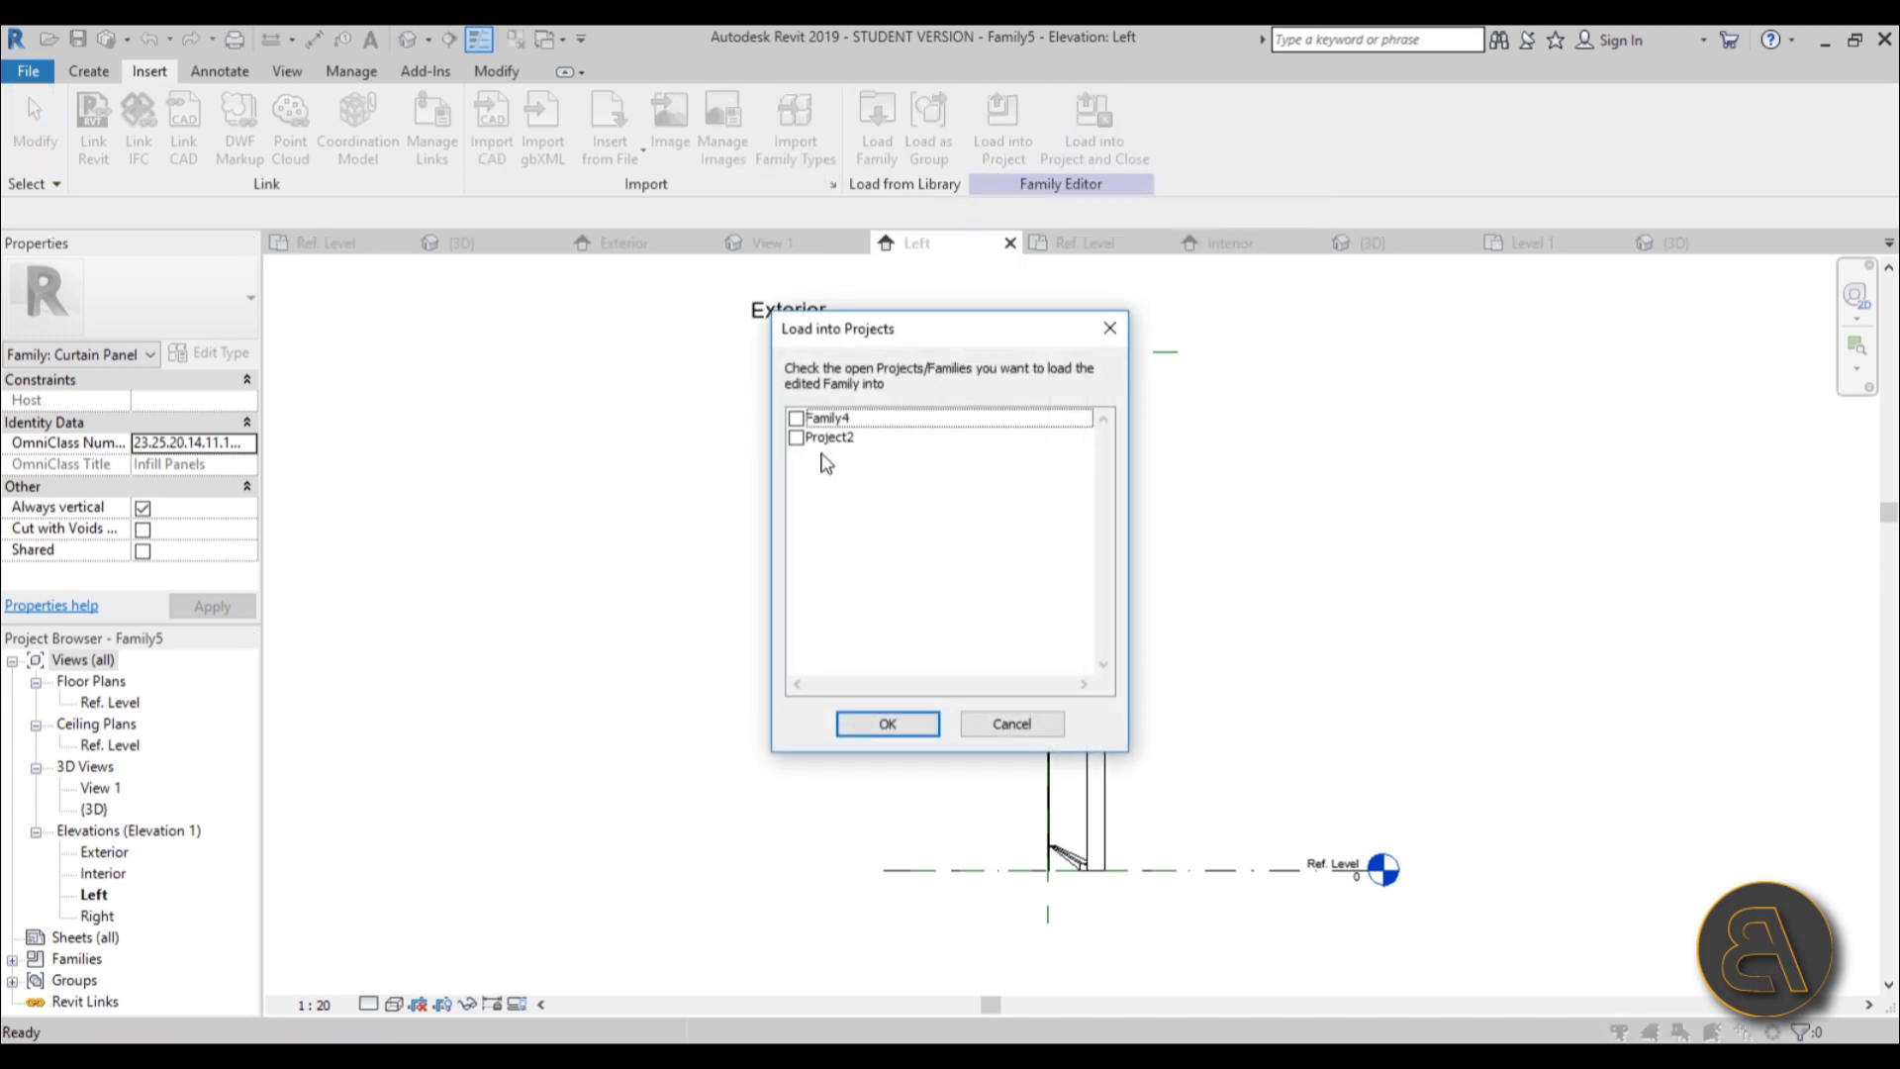
left_click(796, 439)
left_click(902, 726)
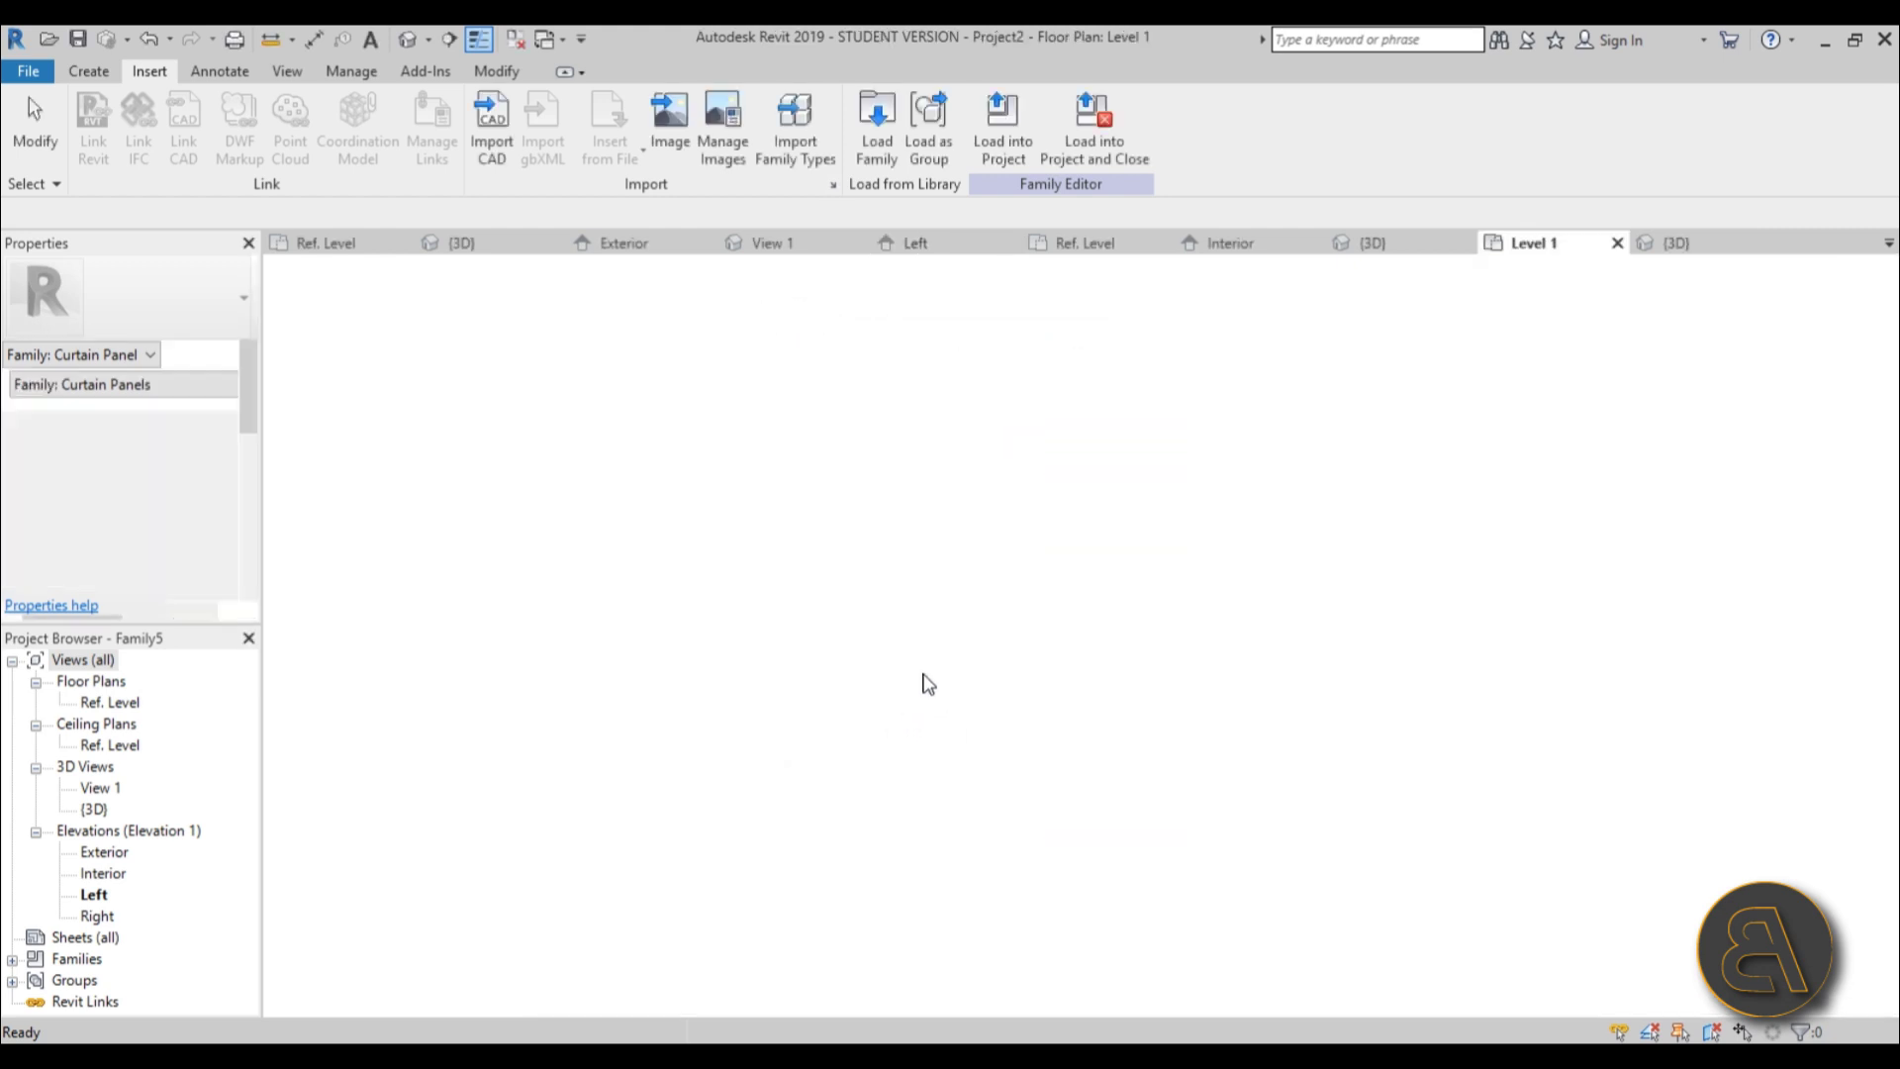
In the project's 3D view, set the curtain panel of the wall type Exterior Glazing to Family5 : Family5.
left_click(413, 40)
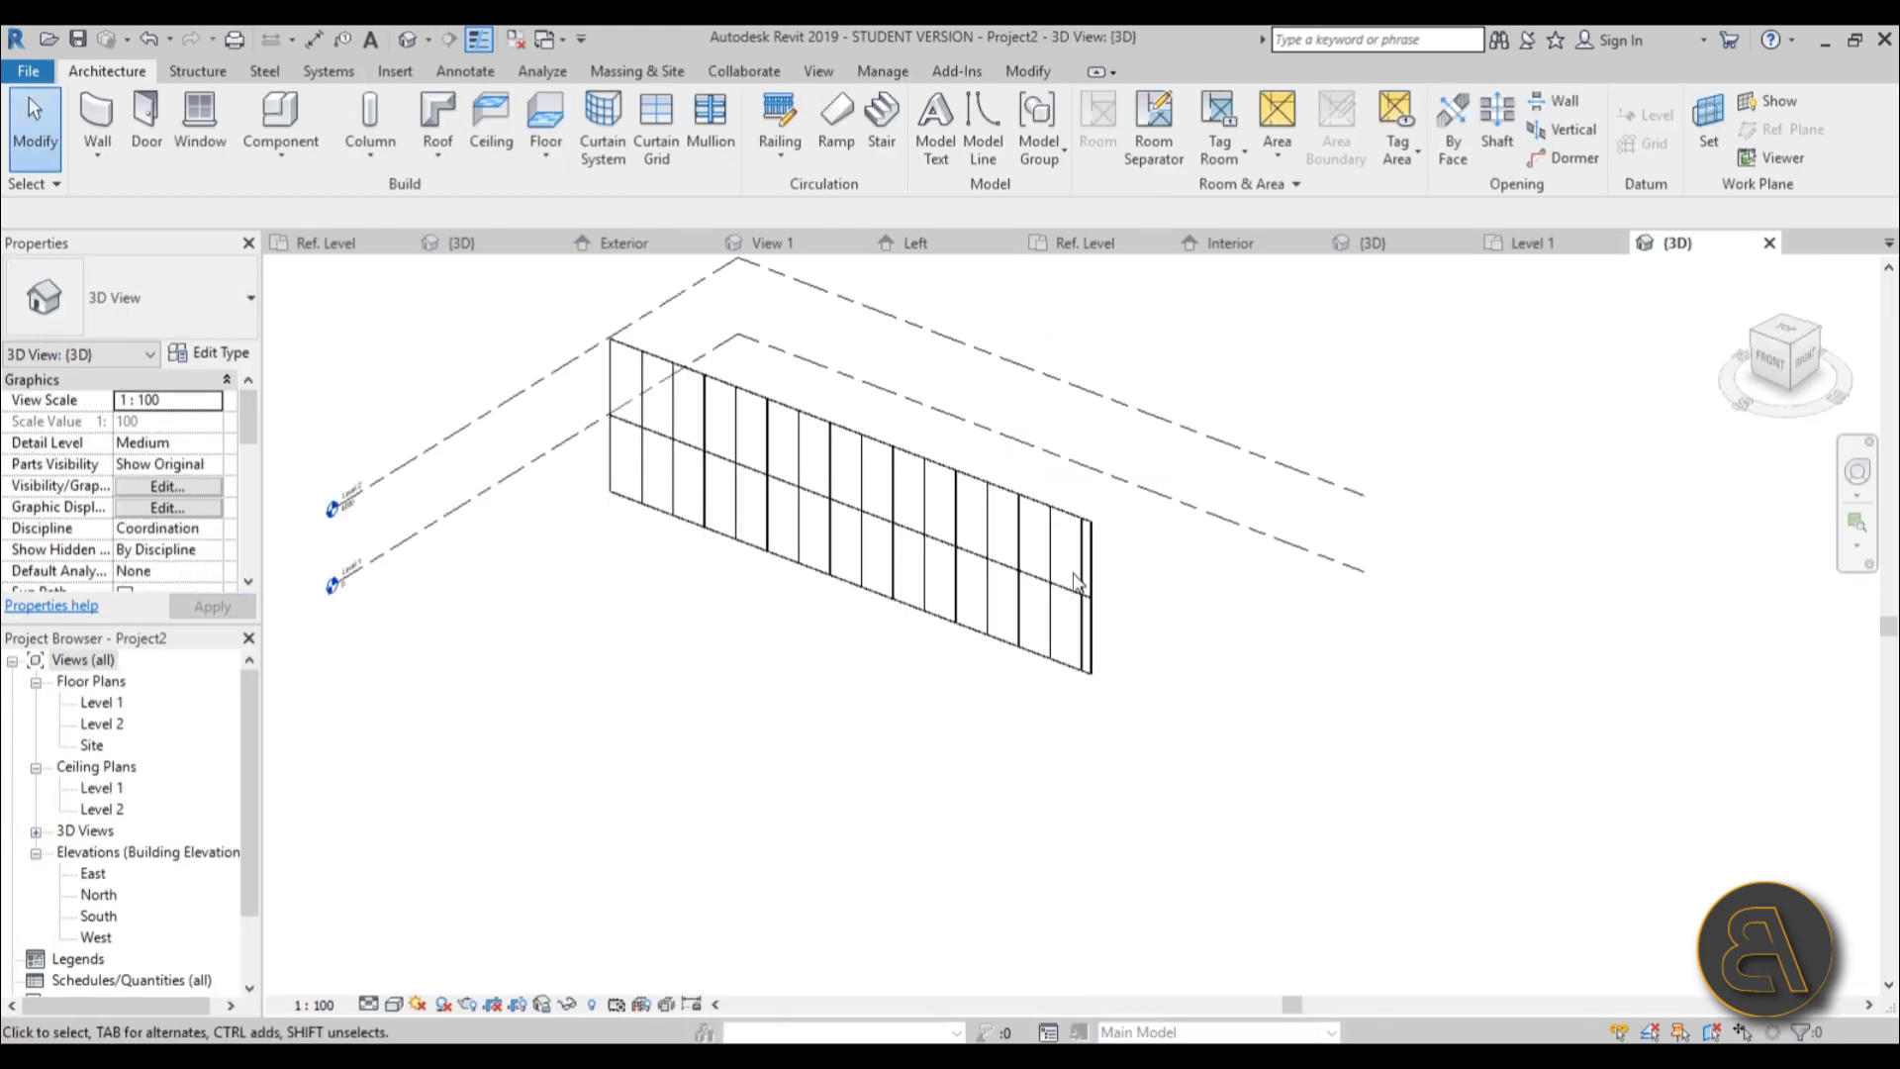
left_click(1008, 518)
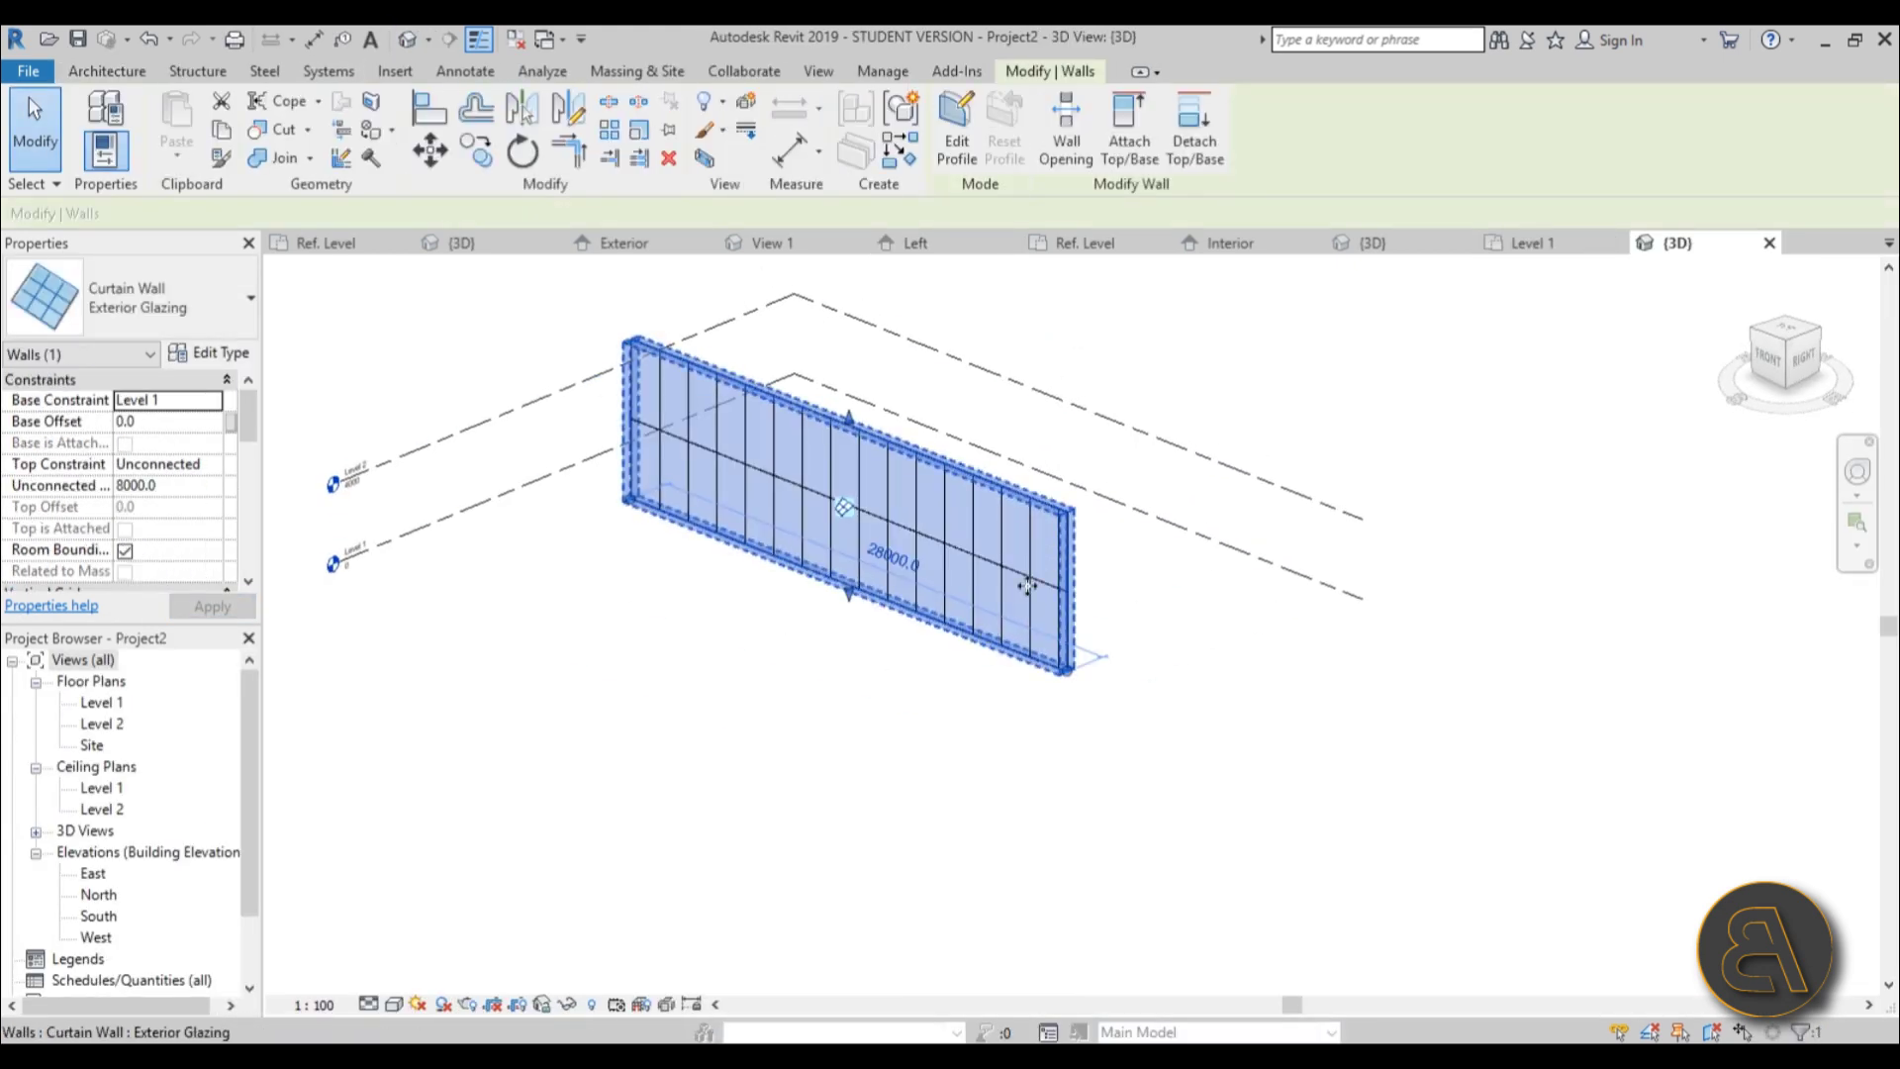
middle_click_drag(669, 652, 732, 684)
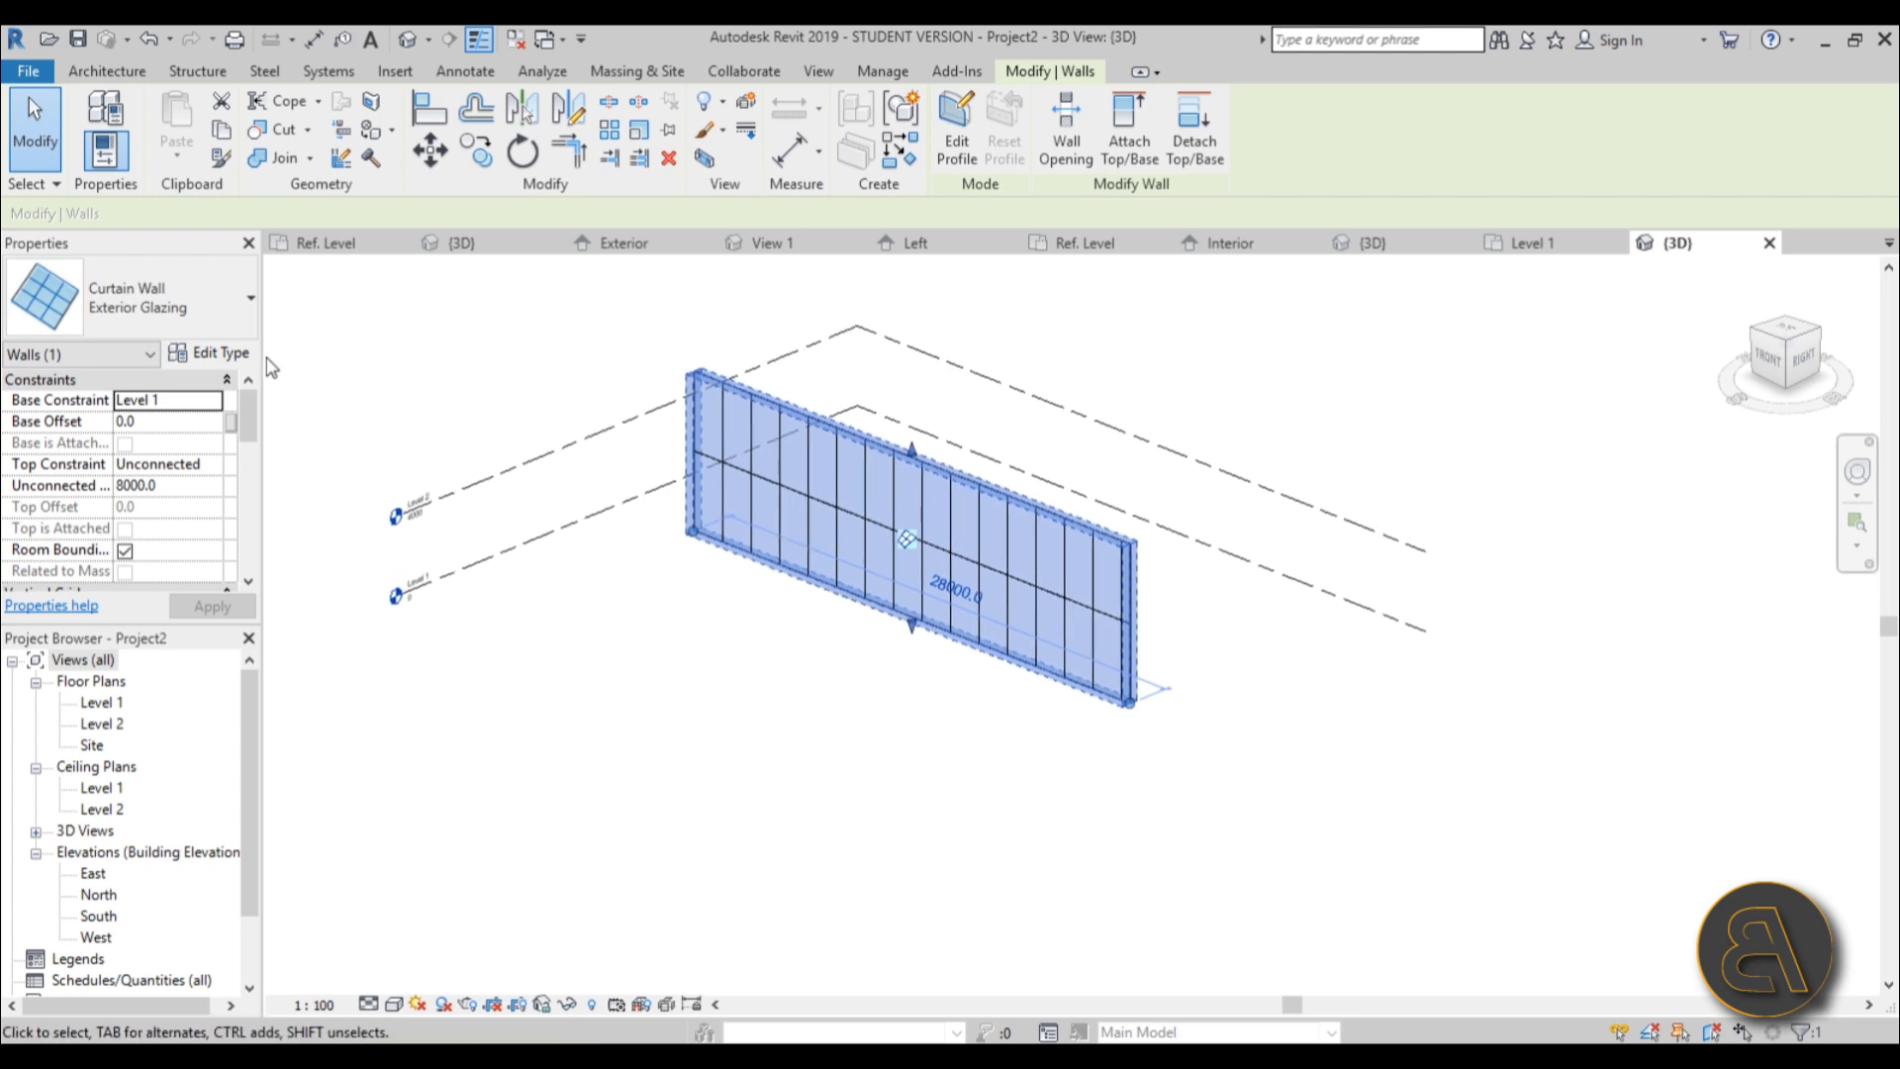
left_click(228, 354)
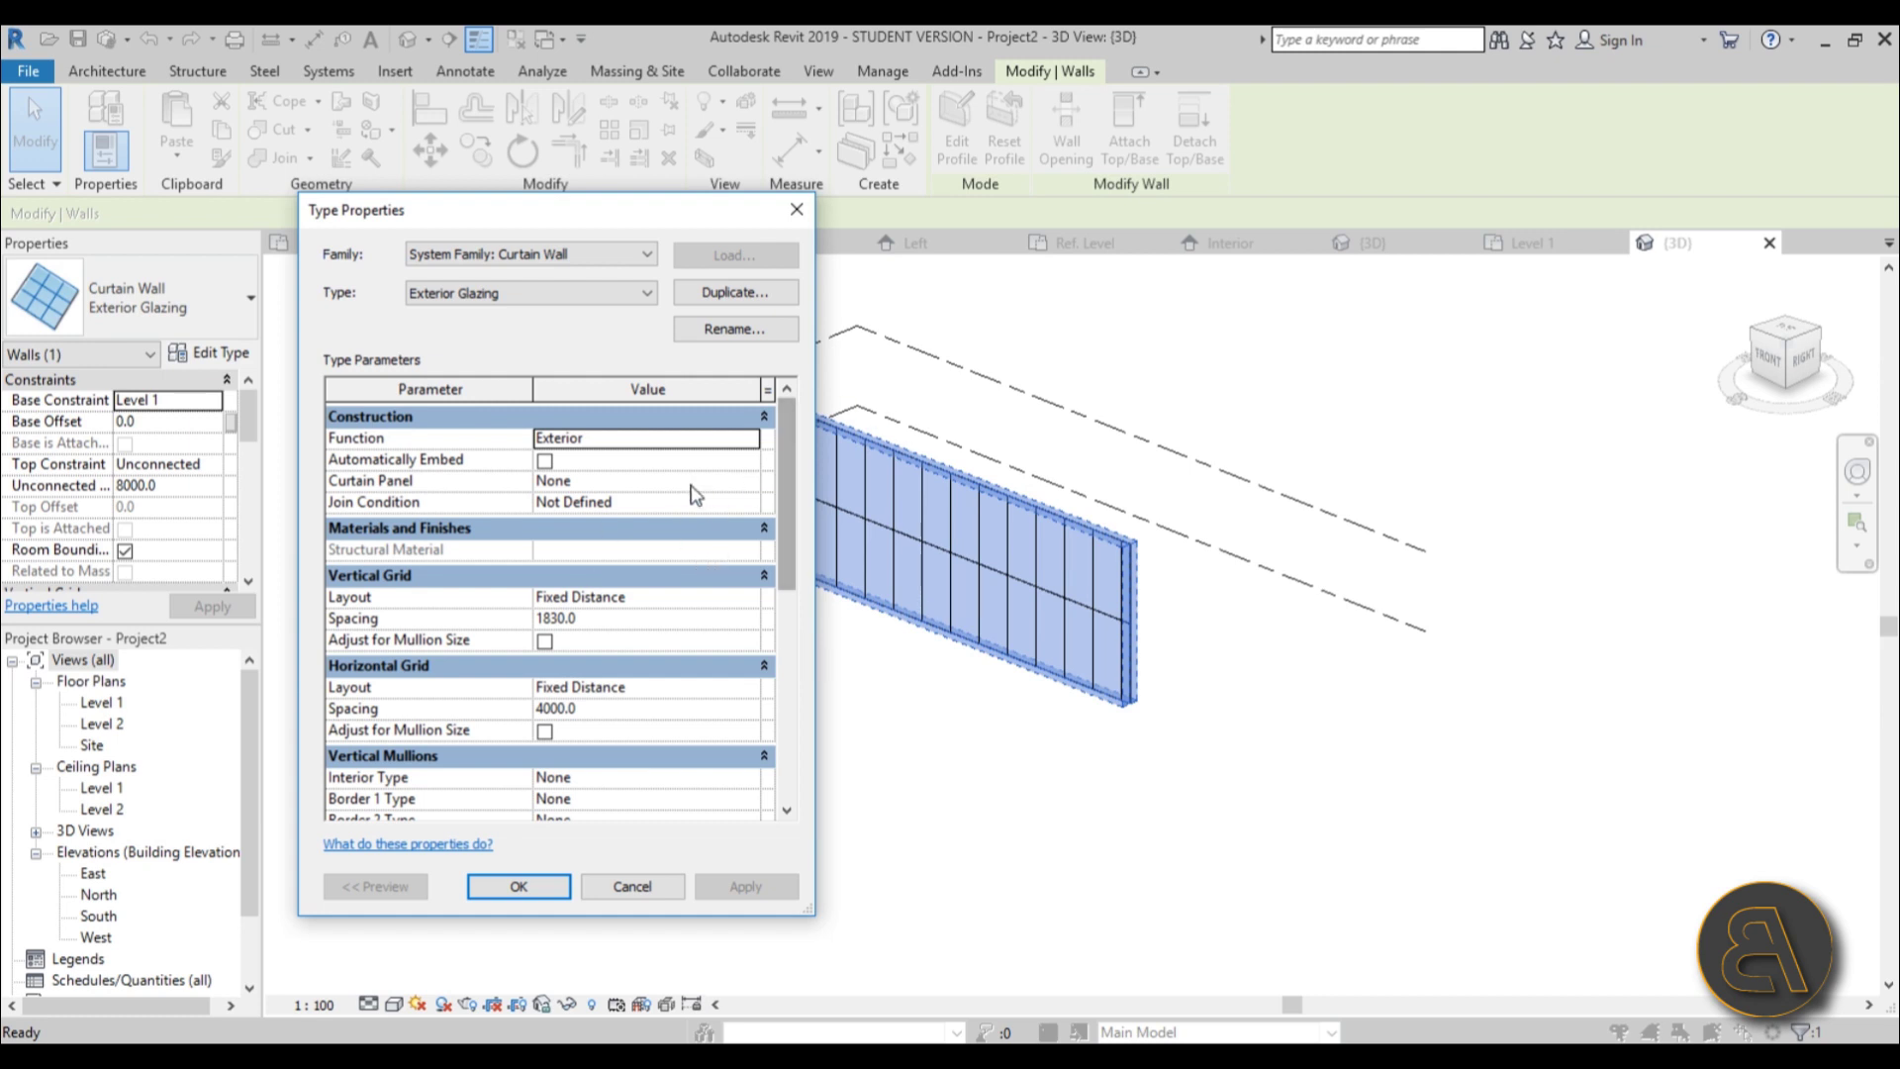
left_click(748, 481)
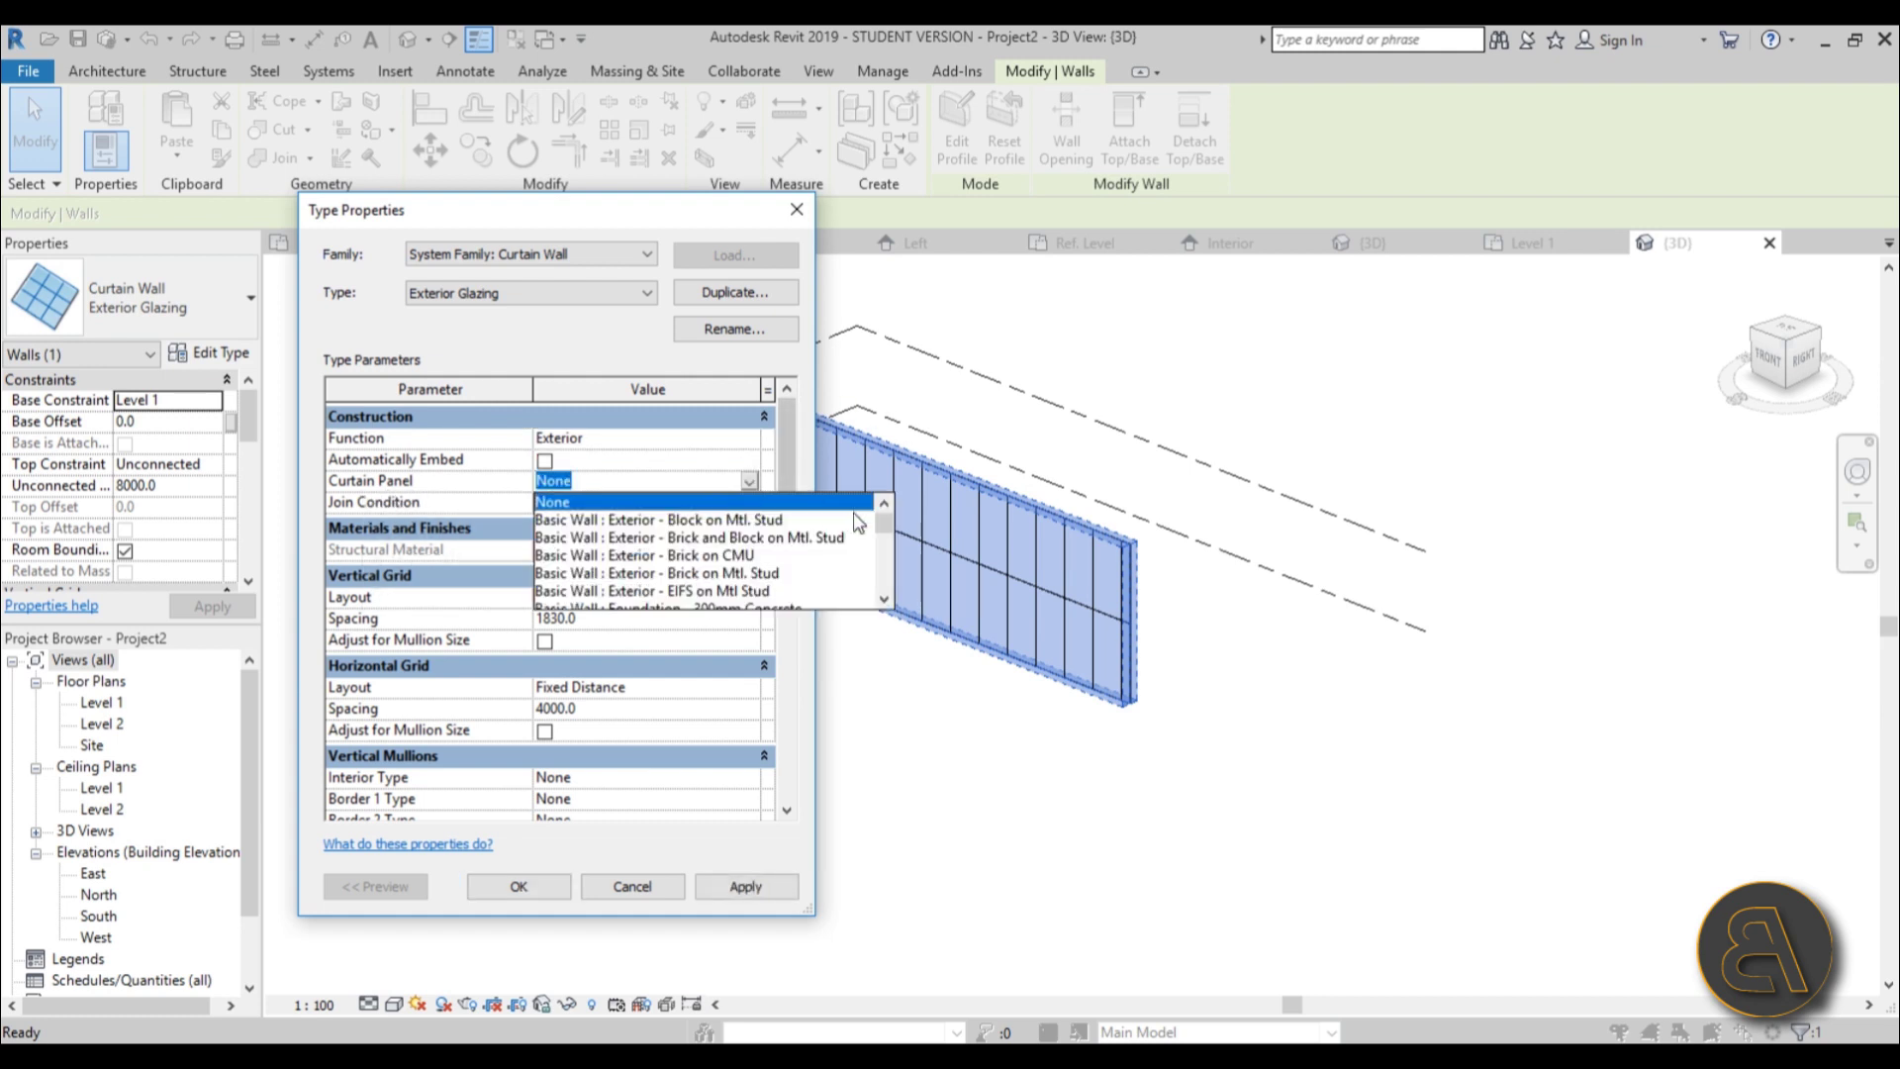
left_click_drag(884, 524, 896, 588)
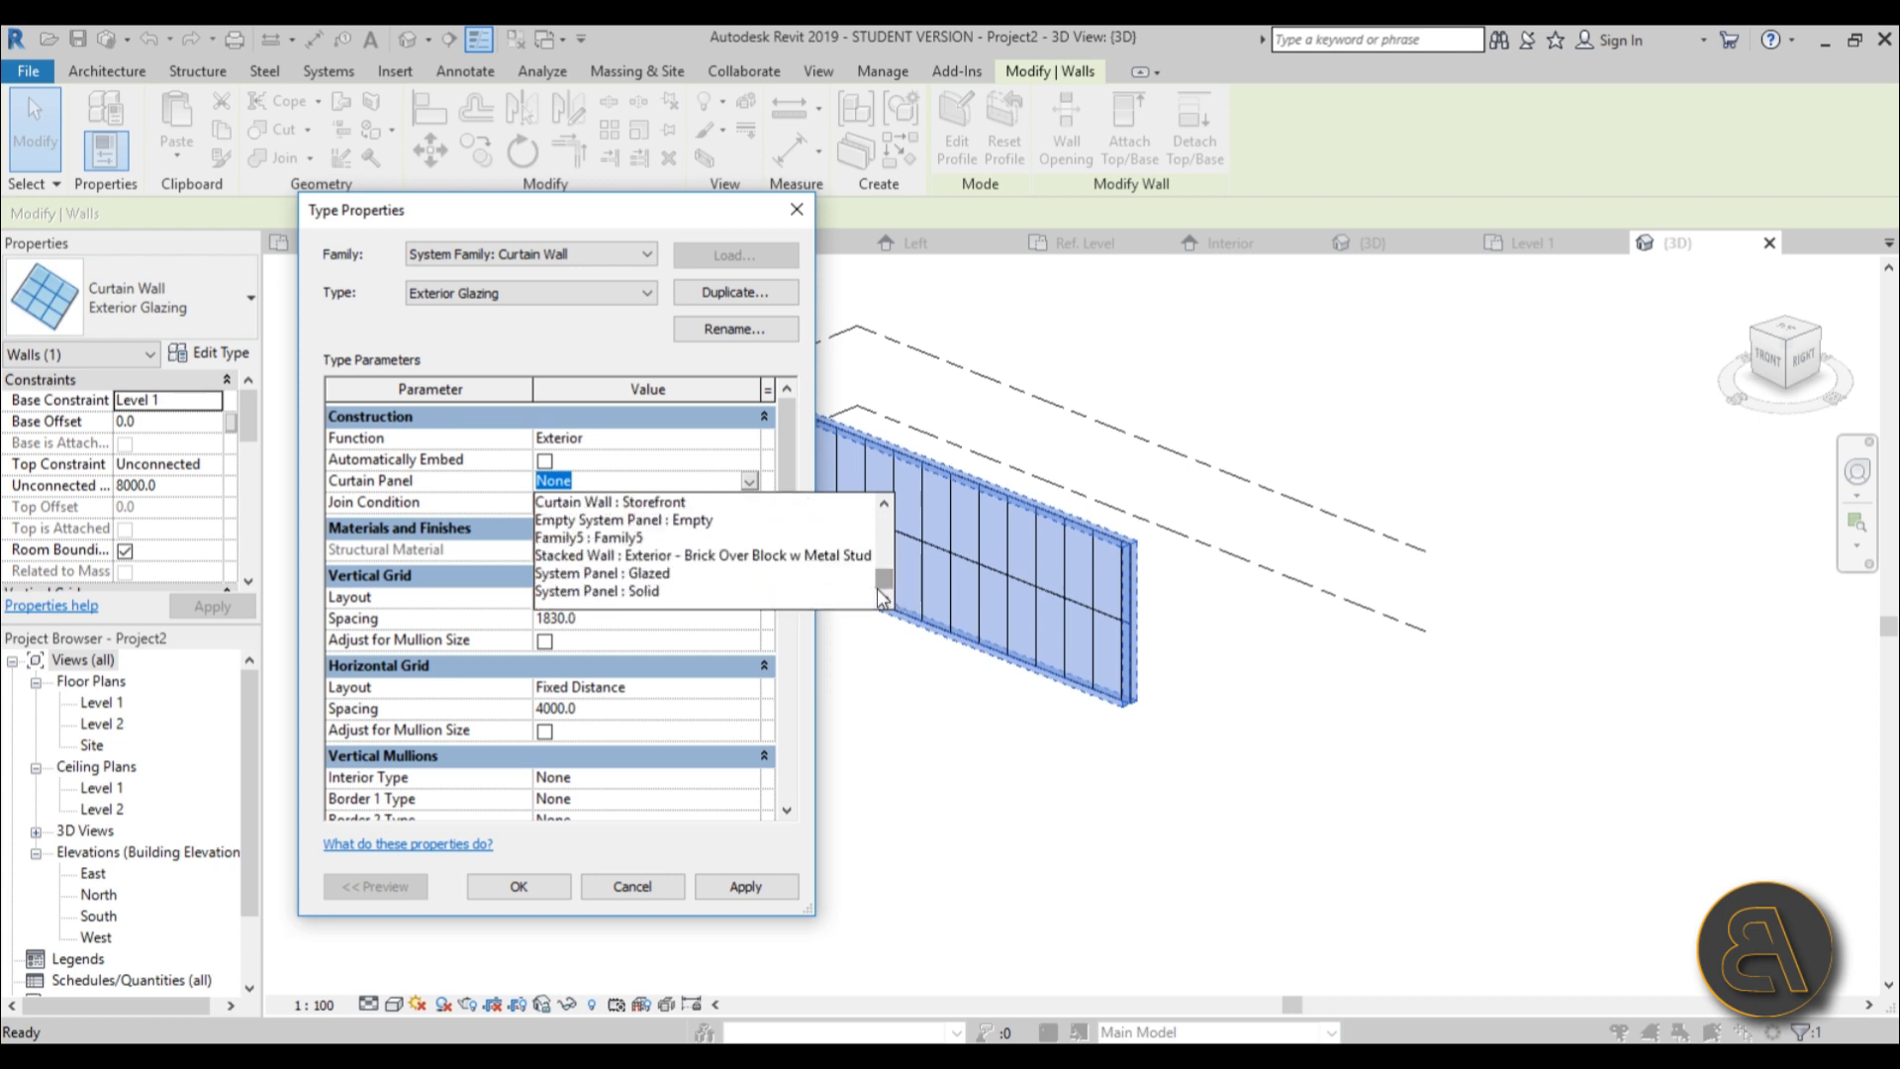
left_click(615, 538)
left_click(749, 889)
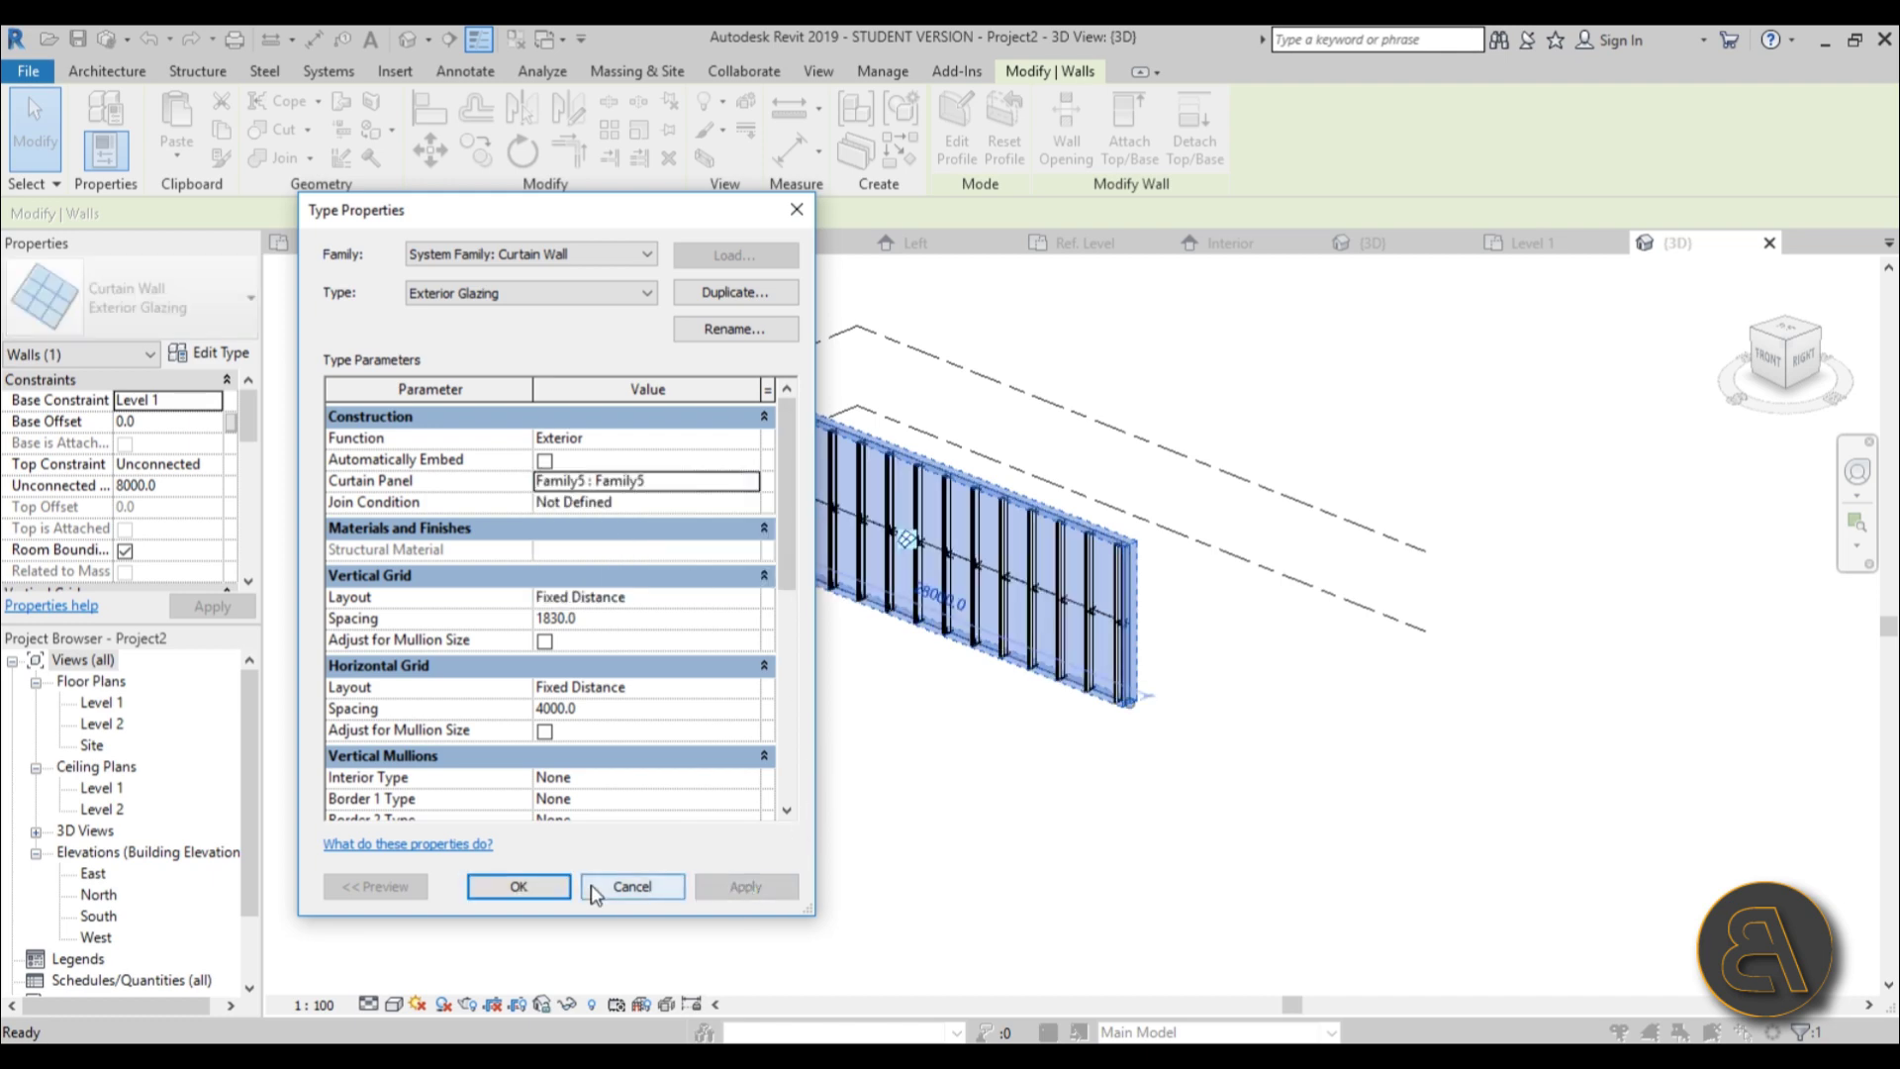
left_click(518, 886)
left_click(1060, 730)
Inspect the spider arms and supports on the curtain wall and set the 3D view's visual style to Realistic.
scroll(1162, 754, "up", 5)
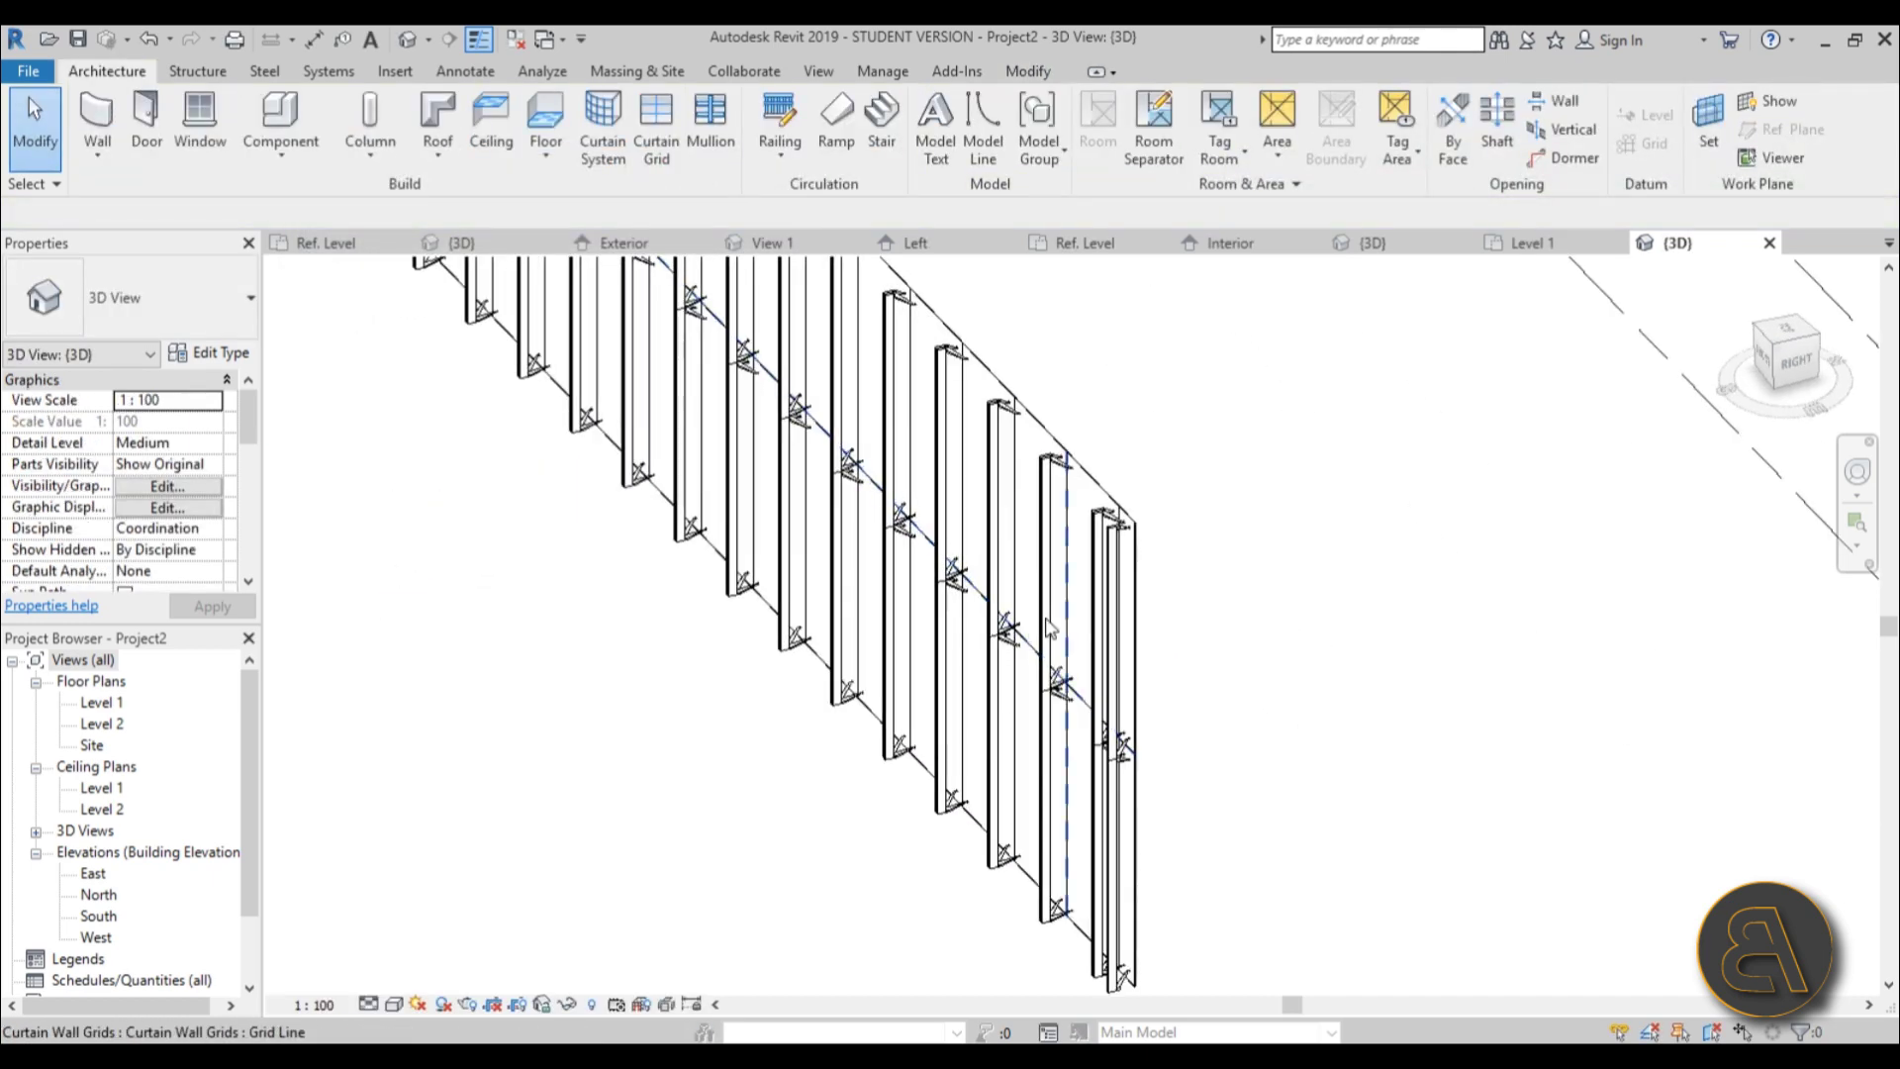
scroll(1051, 629, "up", 3)
scroll(947, 620, "down", 2)
middle_click_drag(1044, 631, 1096, 661, "shift")
middle_click_drag(661, 519, 1424, 604, "shift")
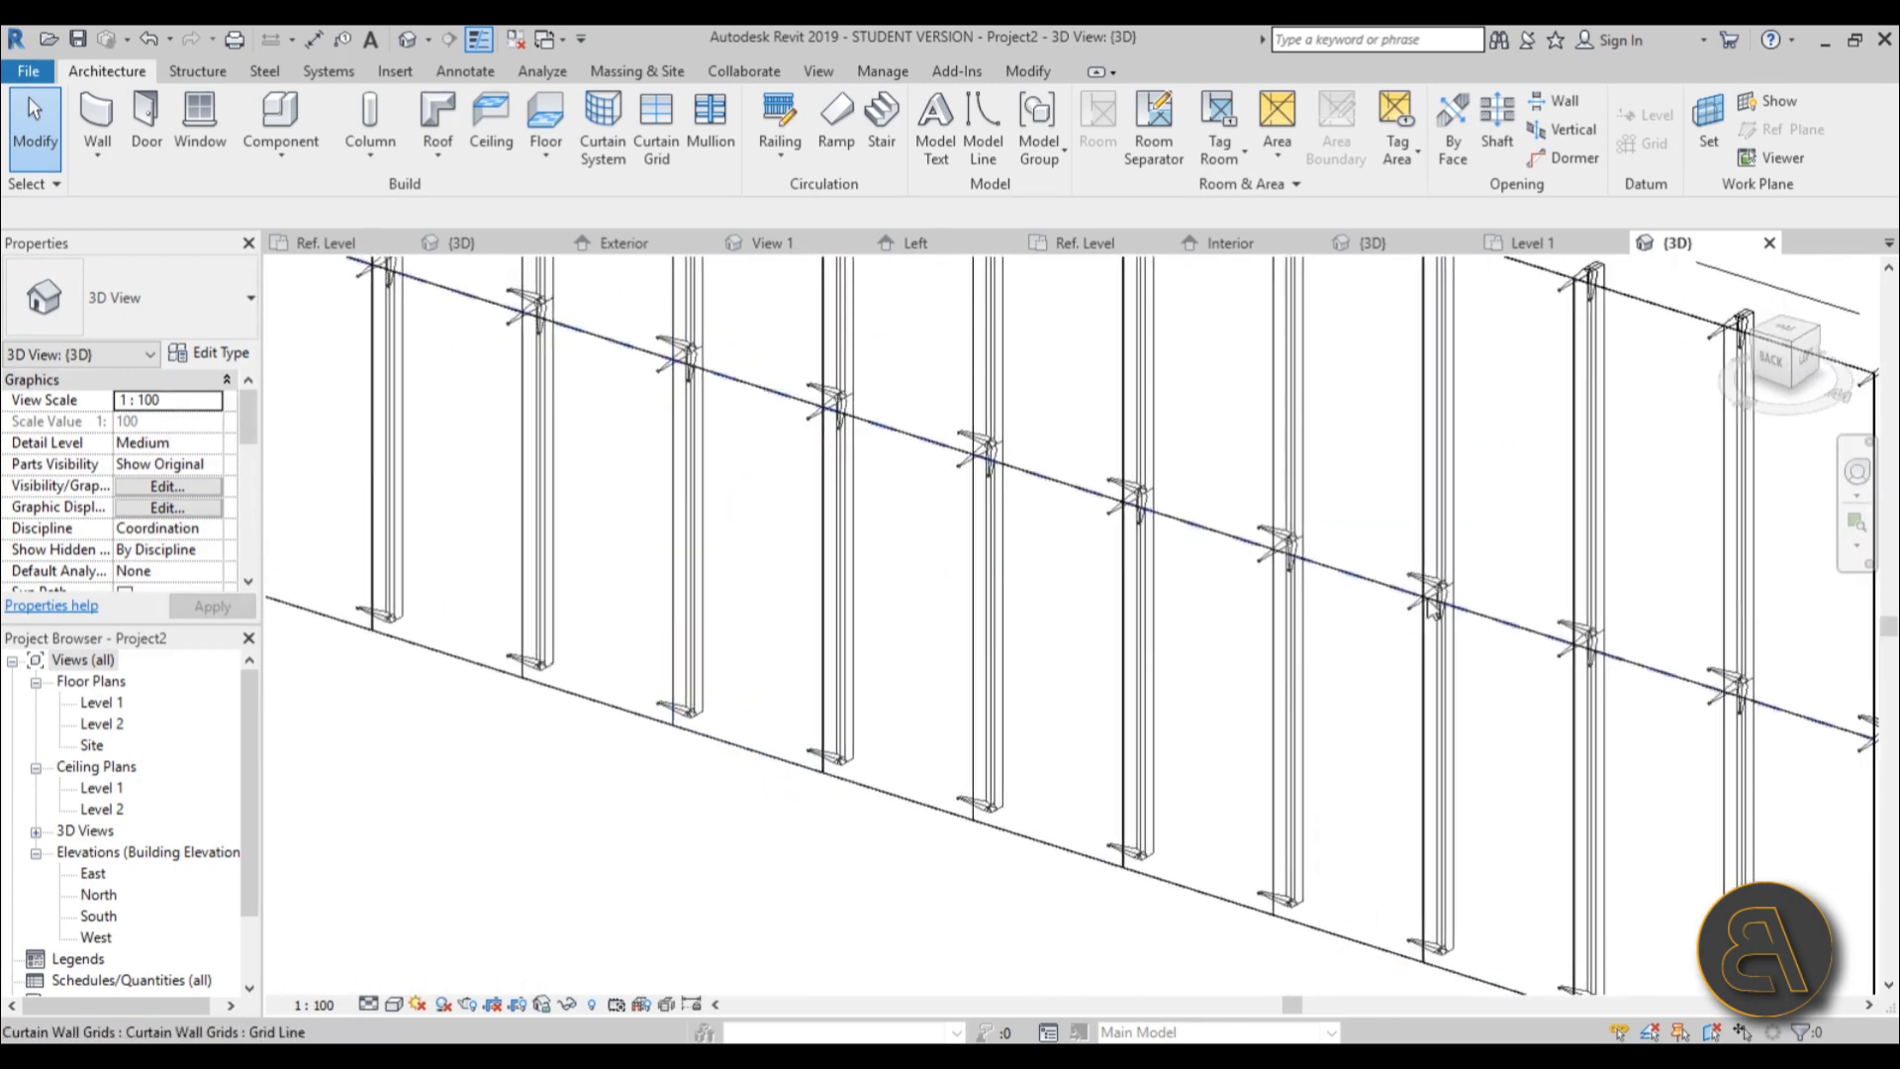
scroll(1431, 605, "up", 5)
left_click(395, 1004)
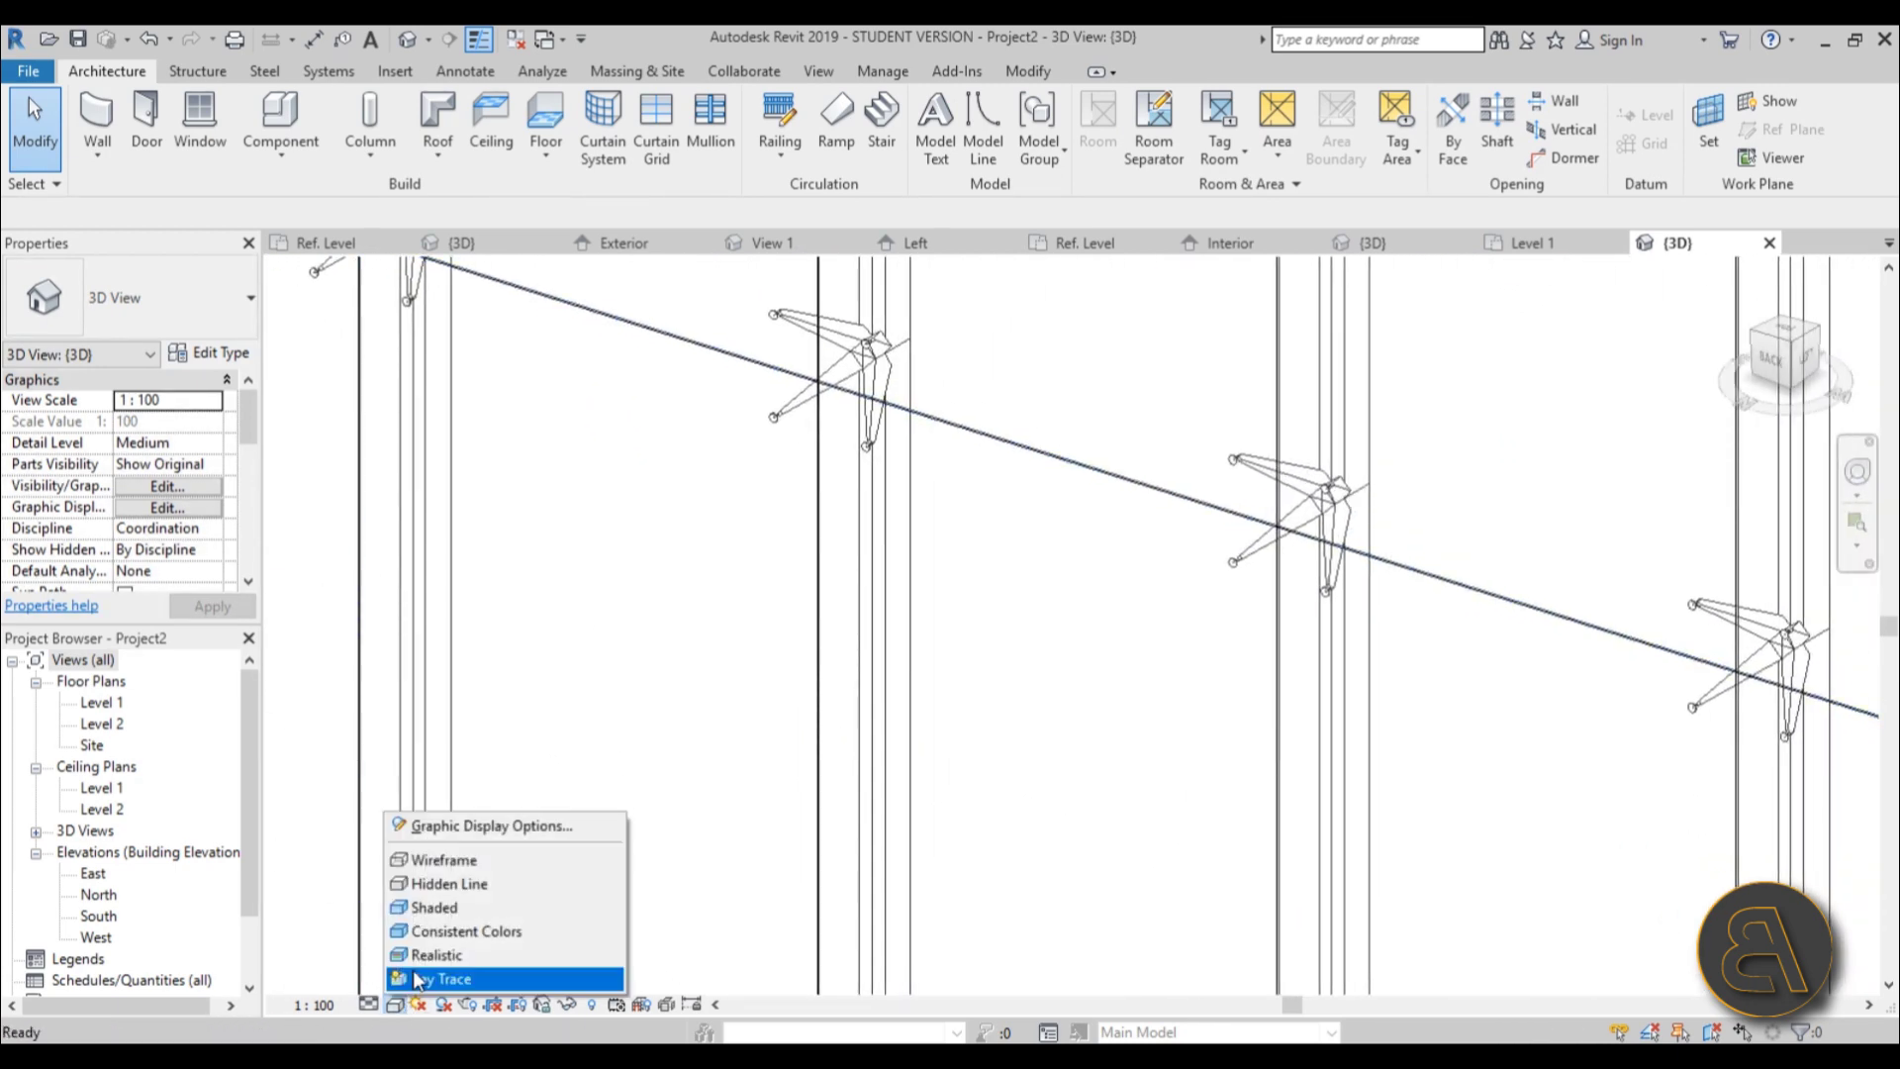
left_click(443, 956)
scroll(834, 495, "down", 3)
mouse_move(834, 494)
middle_mouse_down("shift")
mouse_move(961, 434)
mouse_move(1059, 560)
mouse_move(1102, 708)
middle_mouse_up("shift")
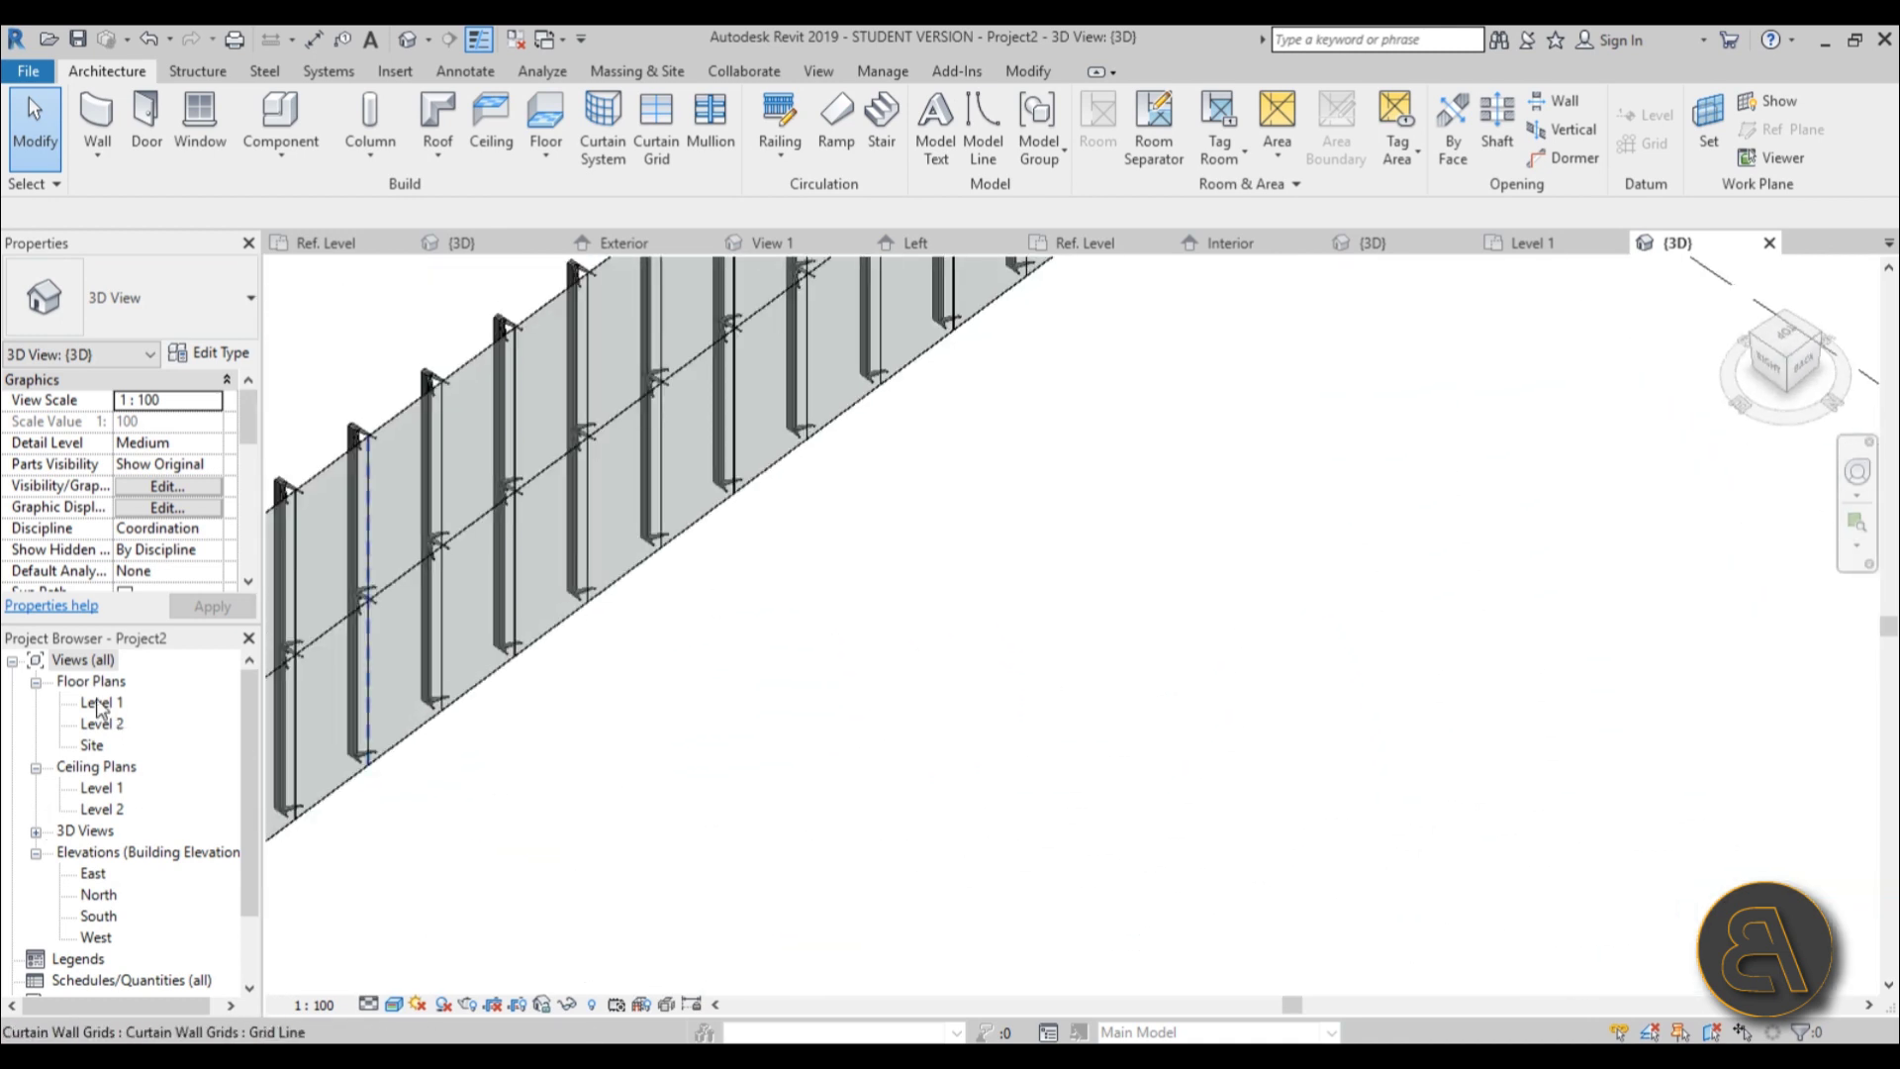
On Level 1, draw a matching semicircular curtain wall of about 5400 mm radius down from the straight wall's west end and flip its orientation.
double_click(98, 702)
scroll(881, 631, "up", 4)
left_click(848, 601)
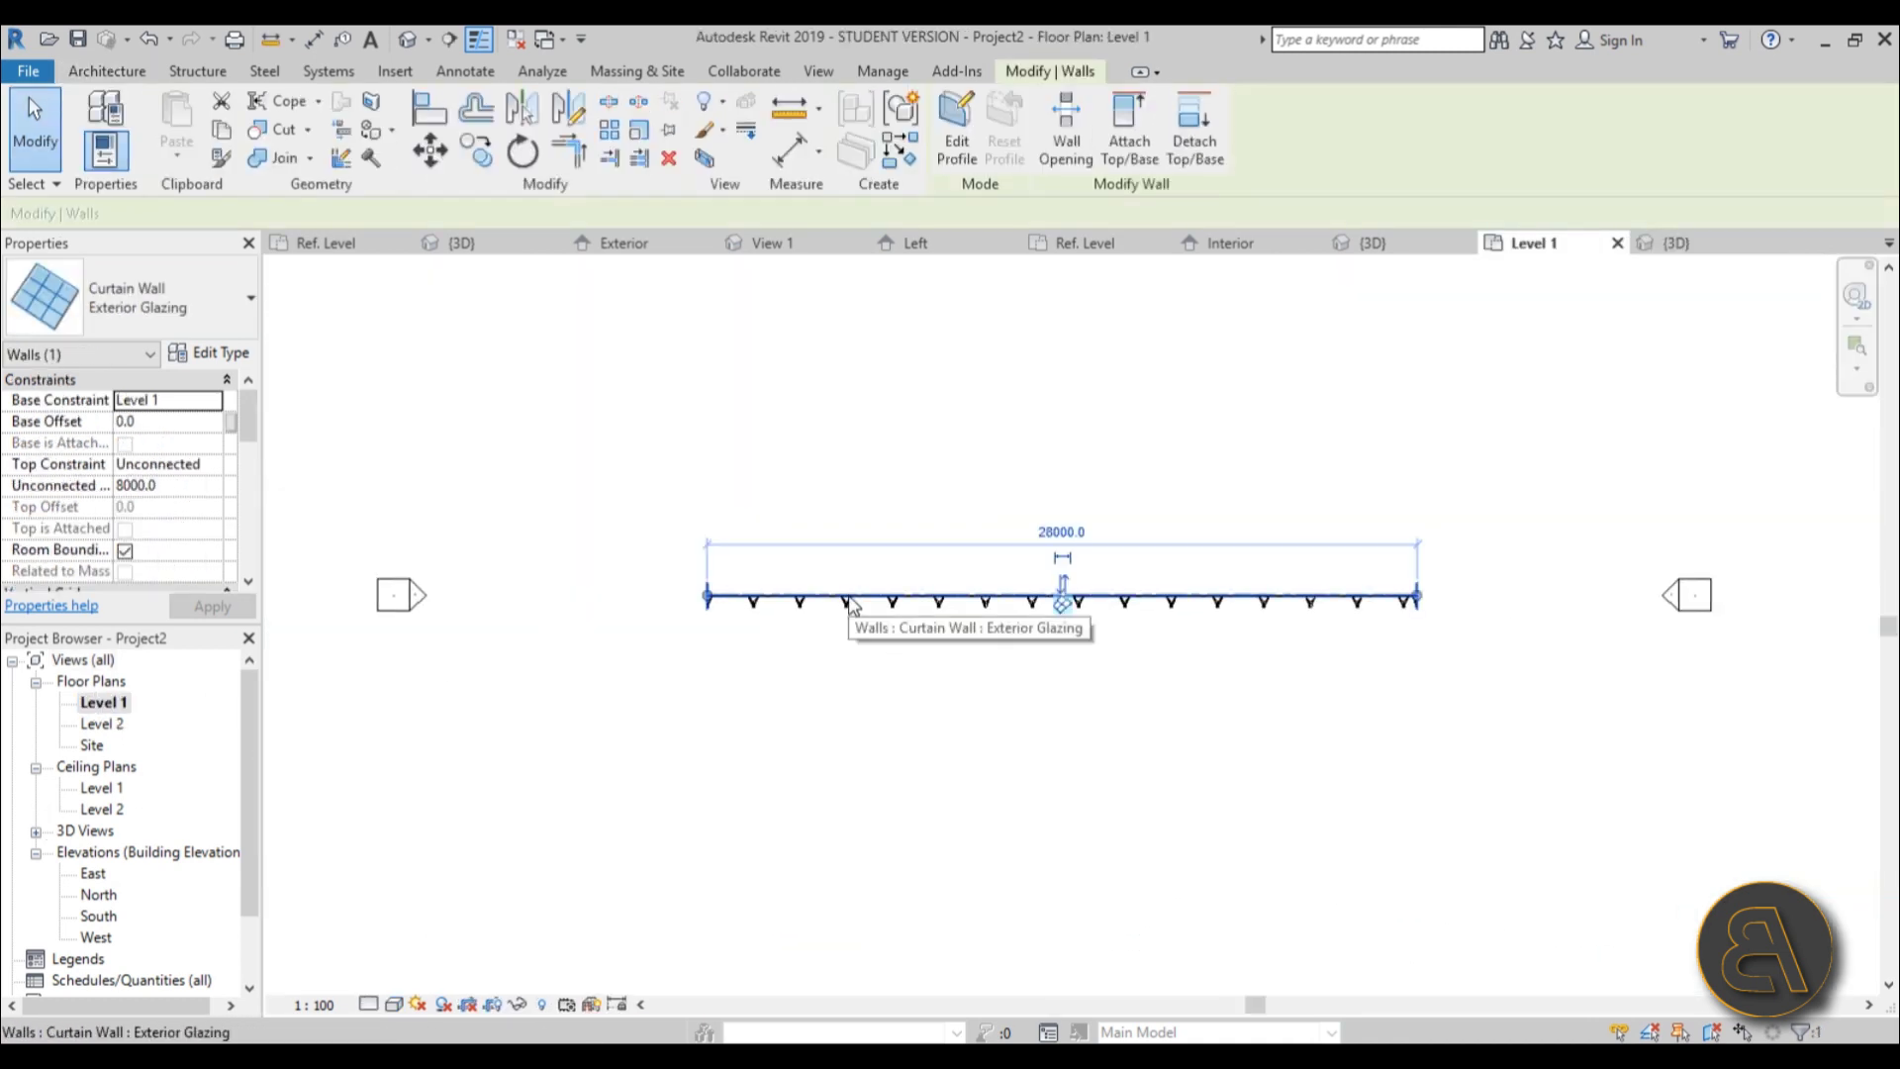
left_click(872, 148)
left_click(947, 133)
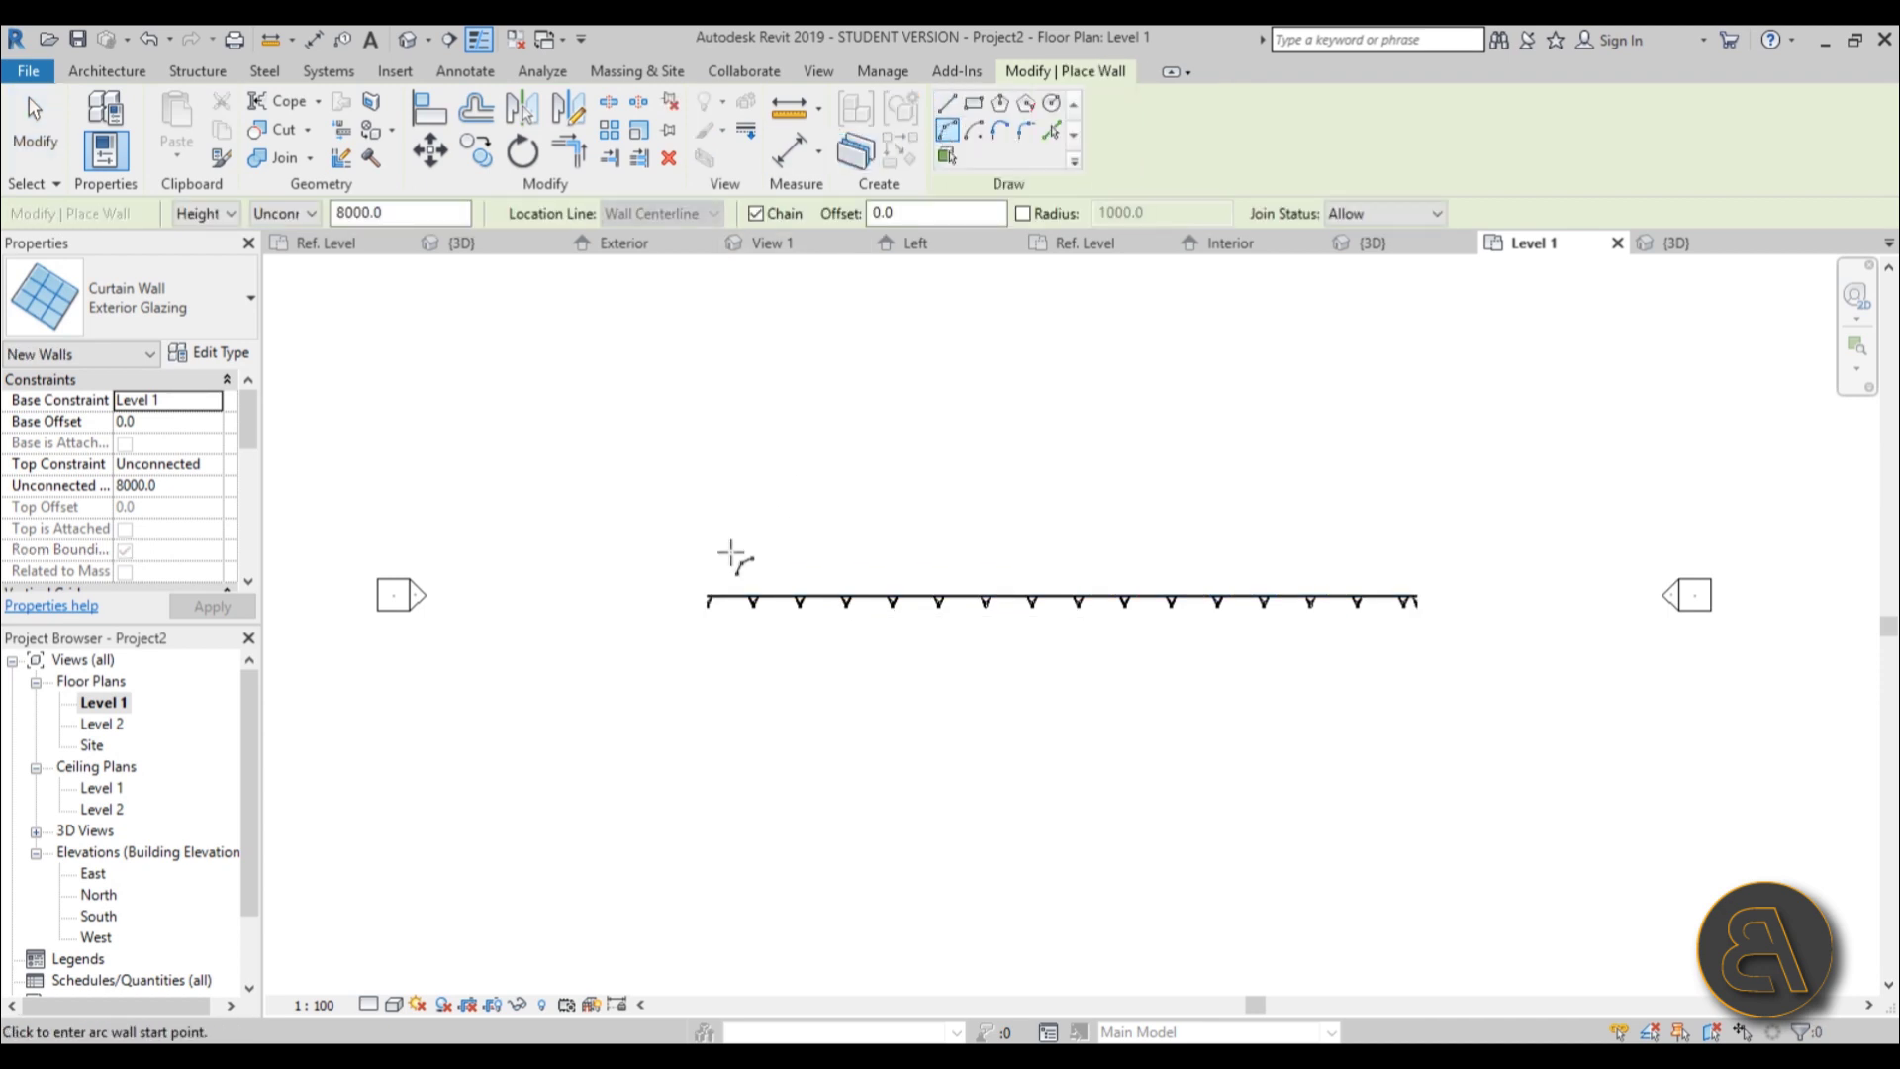
left_click(707, 595)
left_click(706, 869)
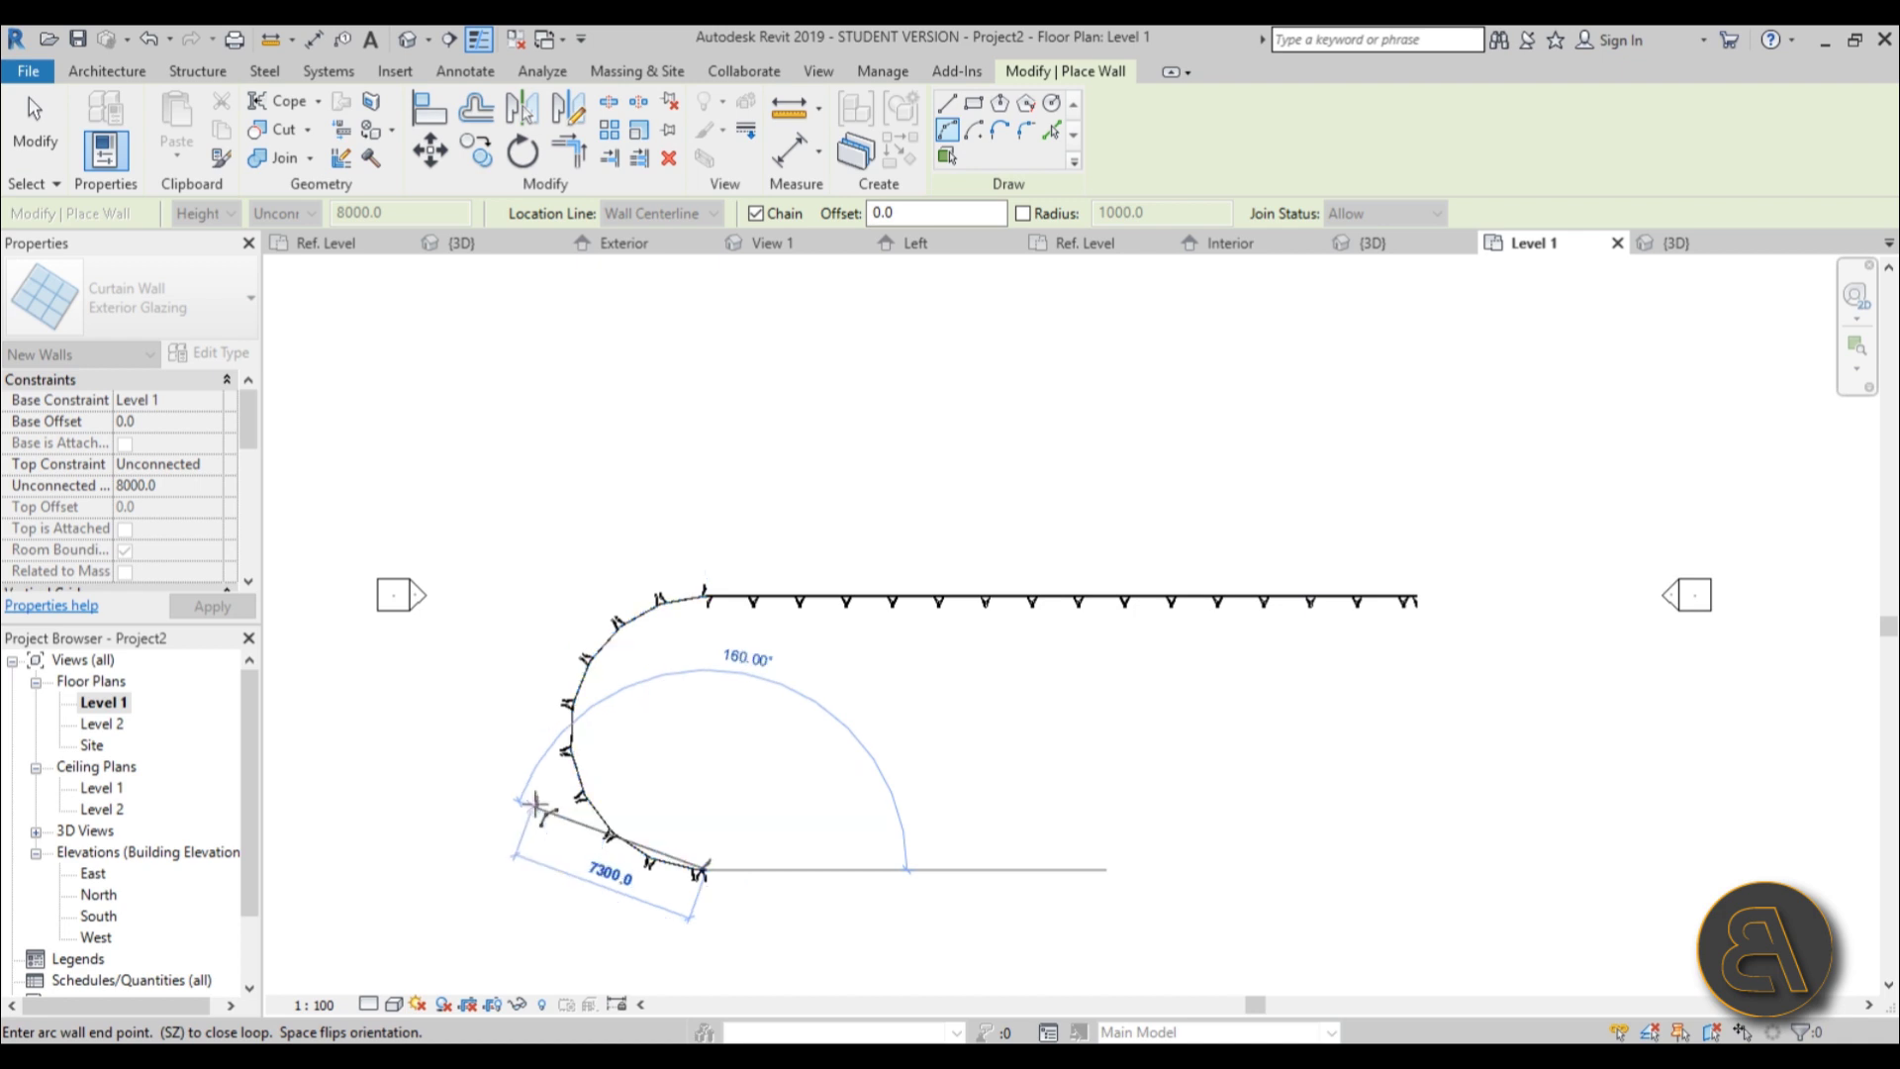
left_click(574, 734)
key("Escape")
key("Escape")
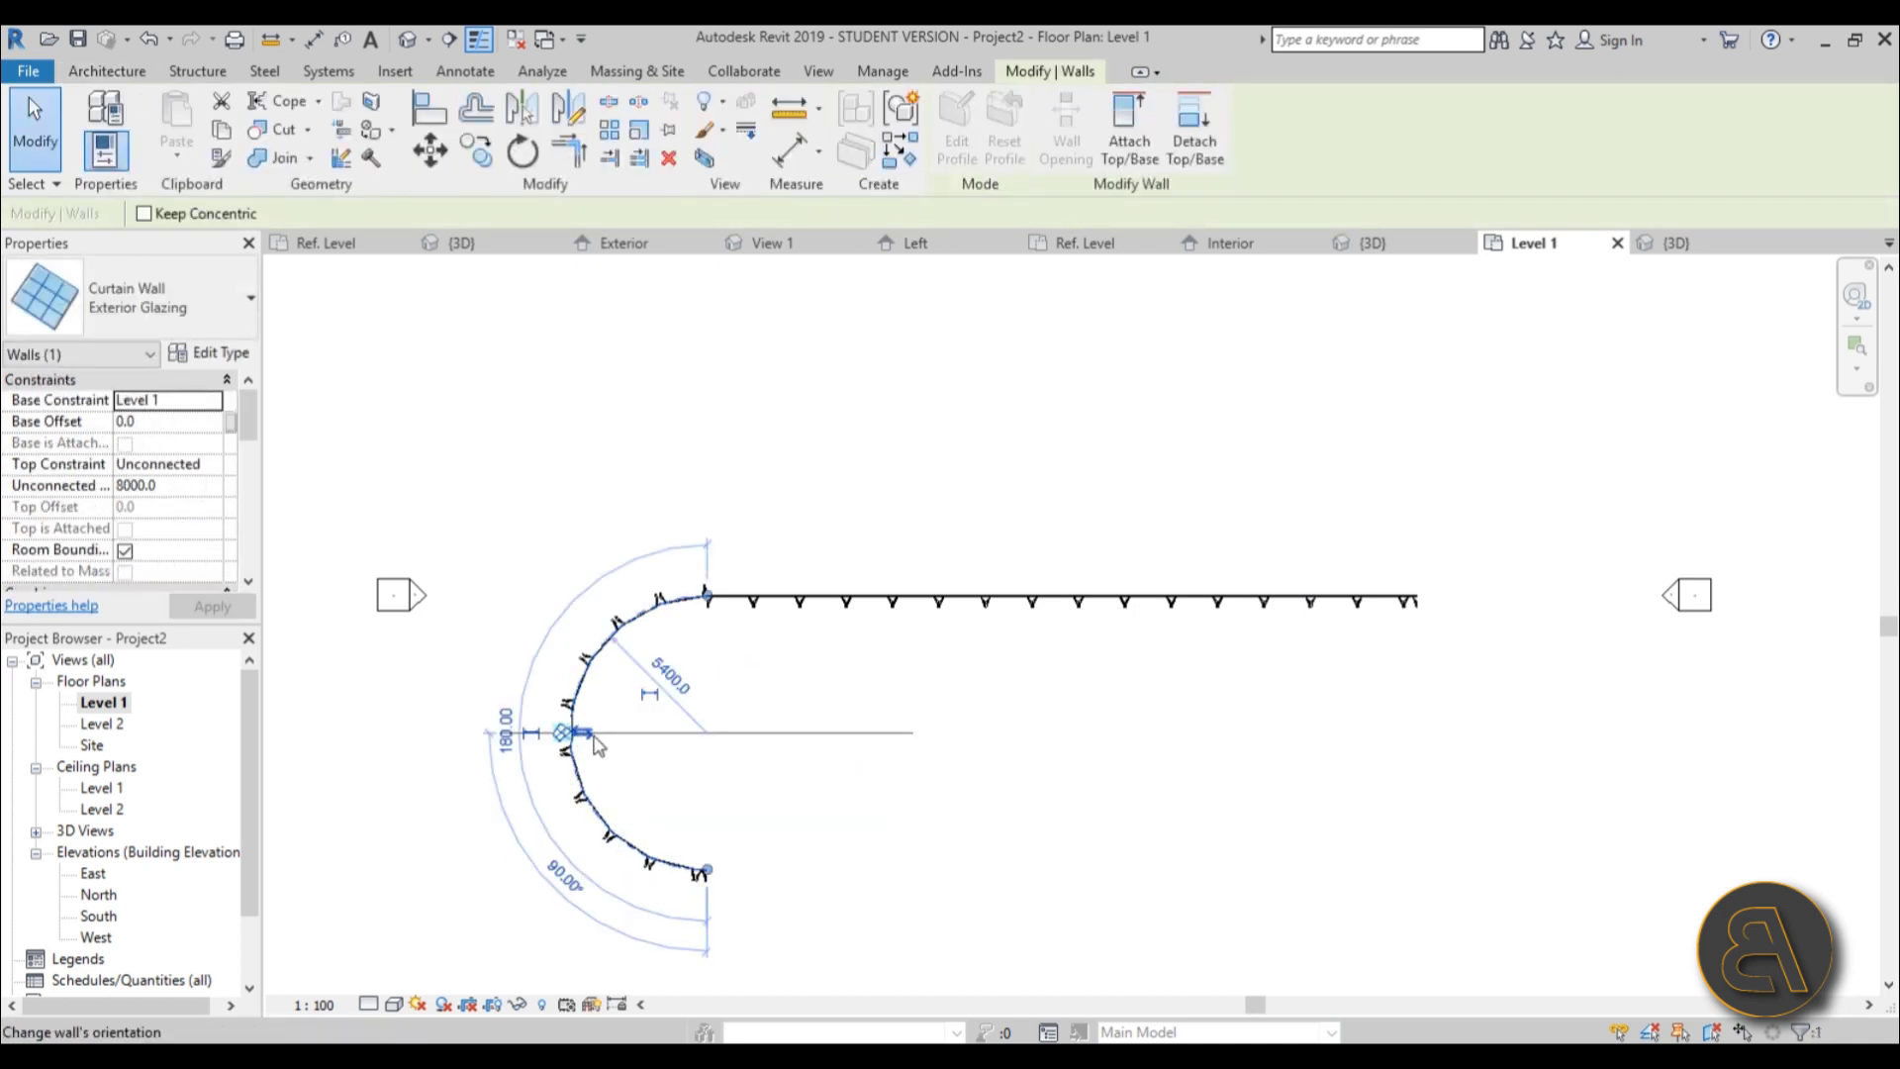
left_click(583, 733)
Return to the 3D view and examine the joined curved and straight curtain walls from both sides.
left_click(407, 38)
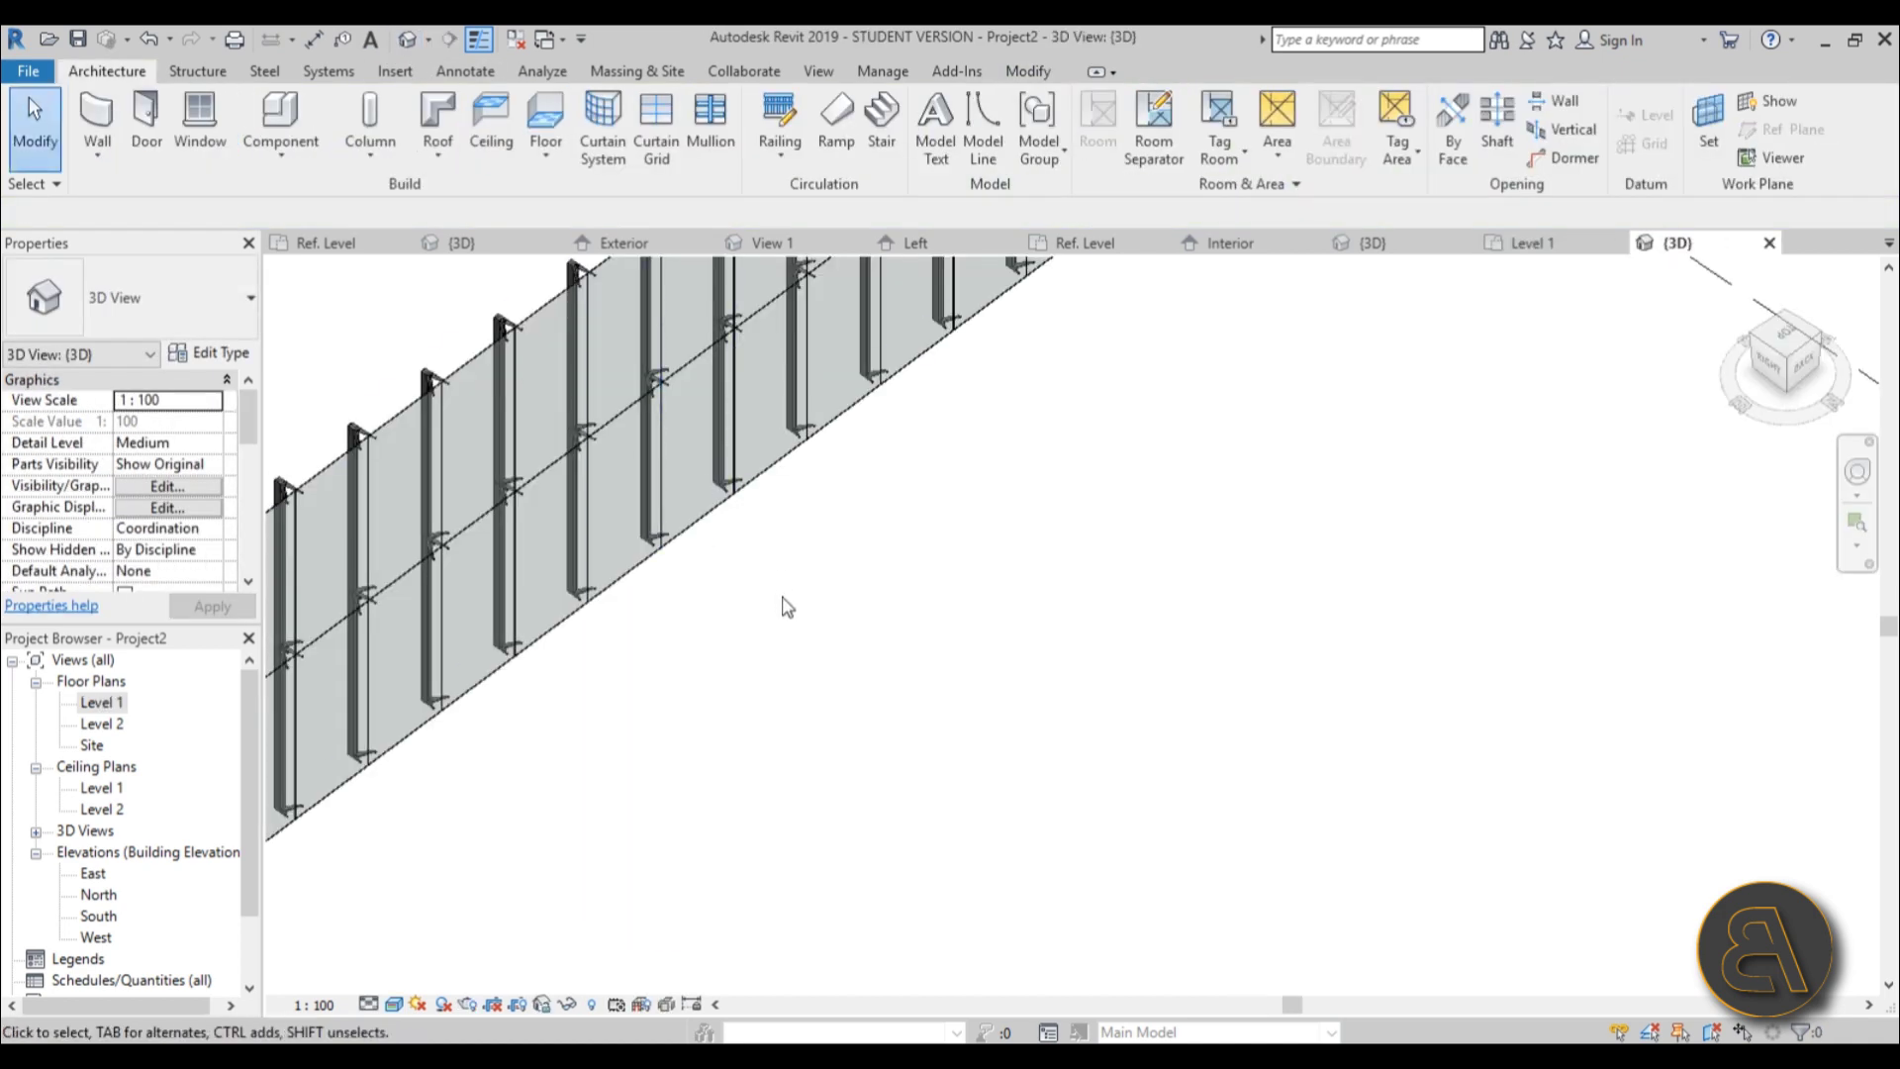
middle_click_drag(780, 602, 692, 641, "shift")
scroll(459, 394, "up", 5)
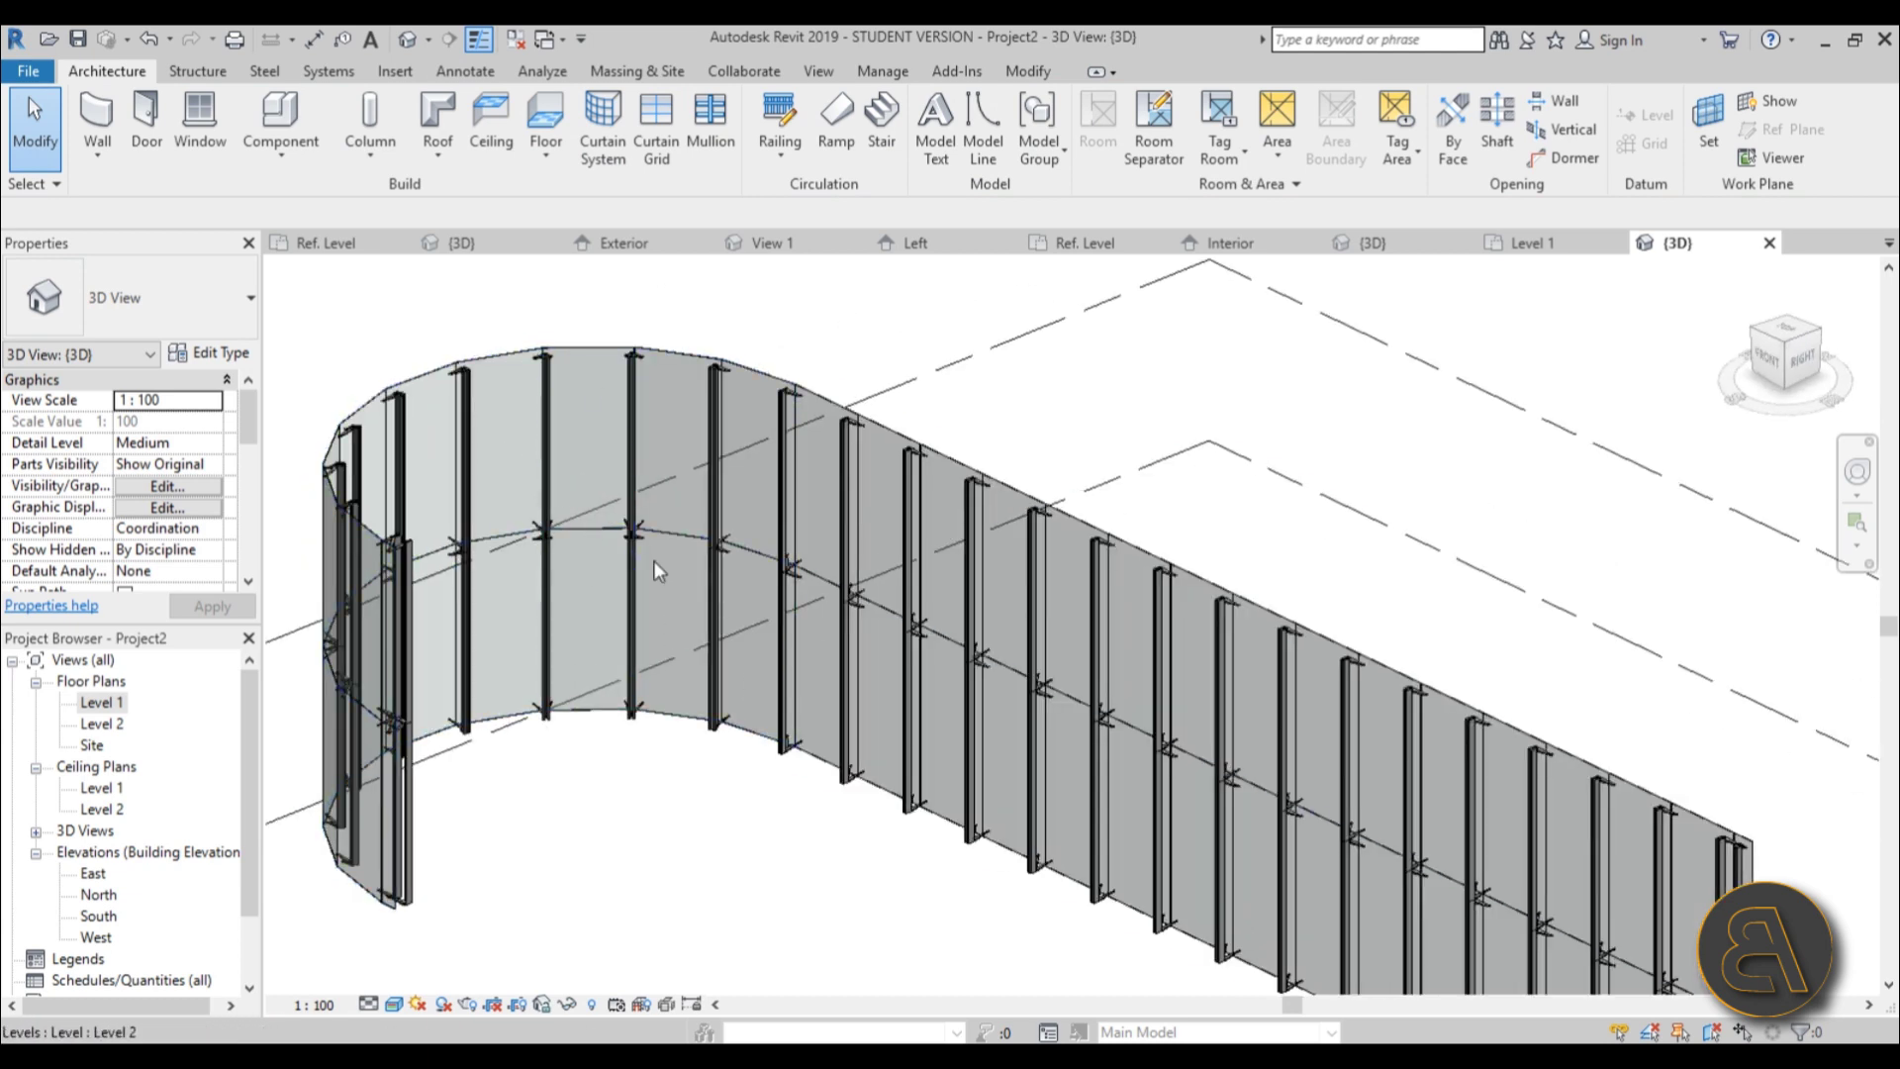
middle_click_drag(657, 564, 1124, 772, "shift")
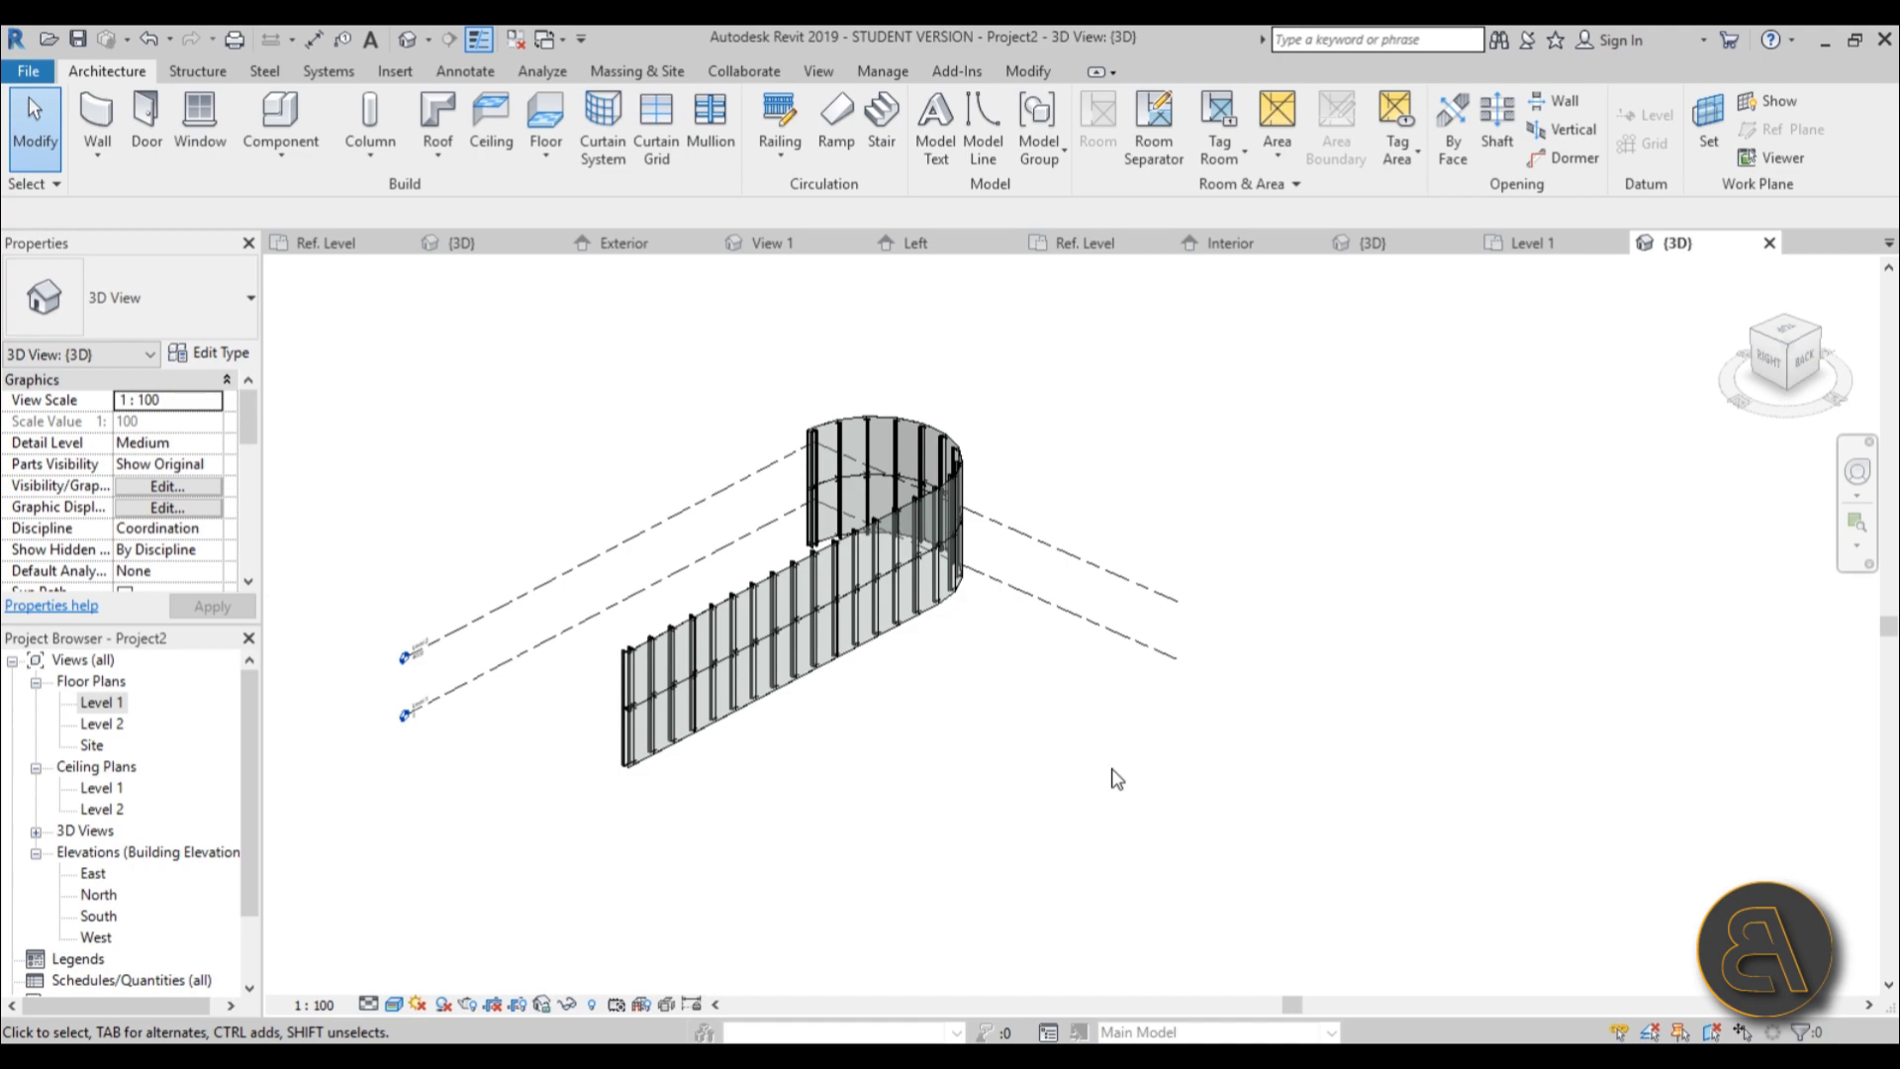